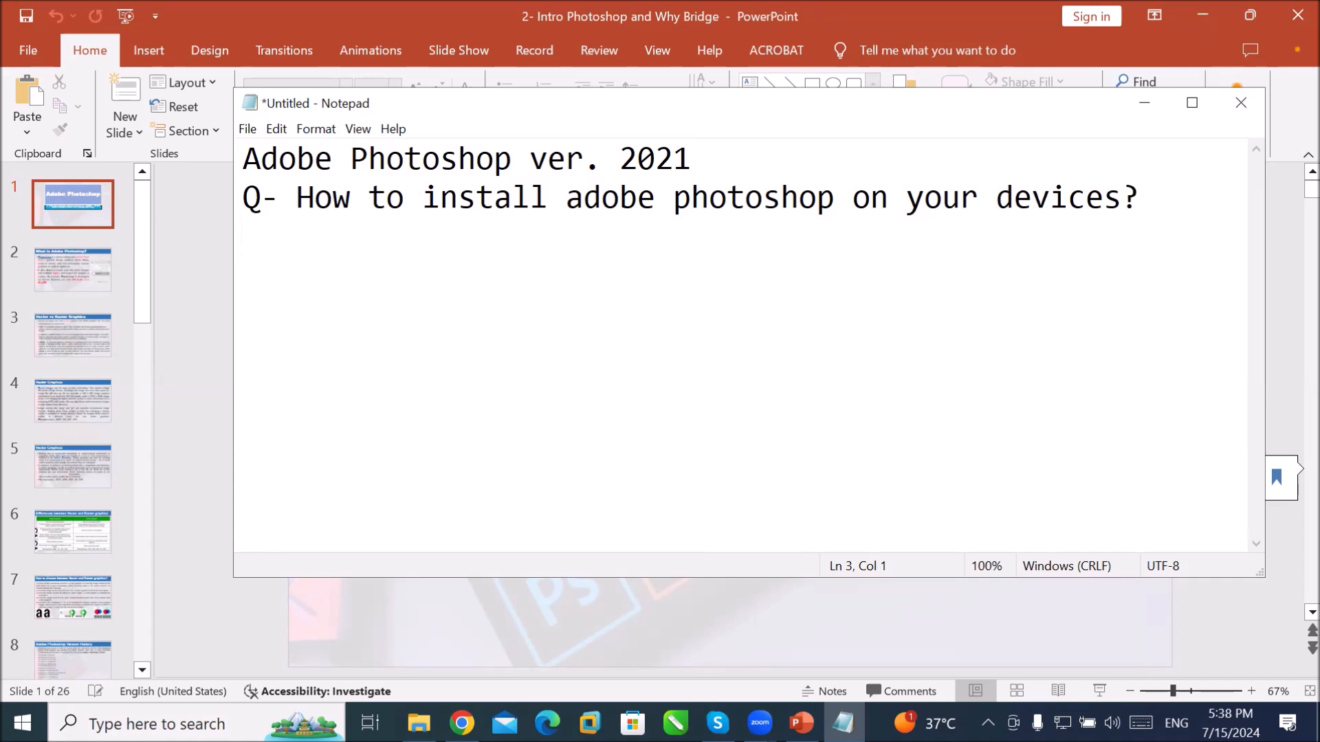
Step: Type the first option '1- Download setup from adobe.com (Licence purchase)', fixing typos along the way
text(1- )
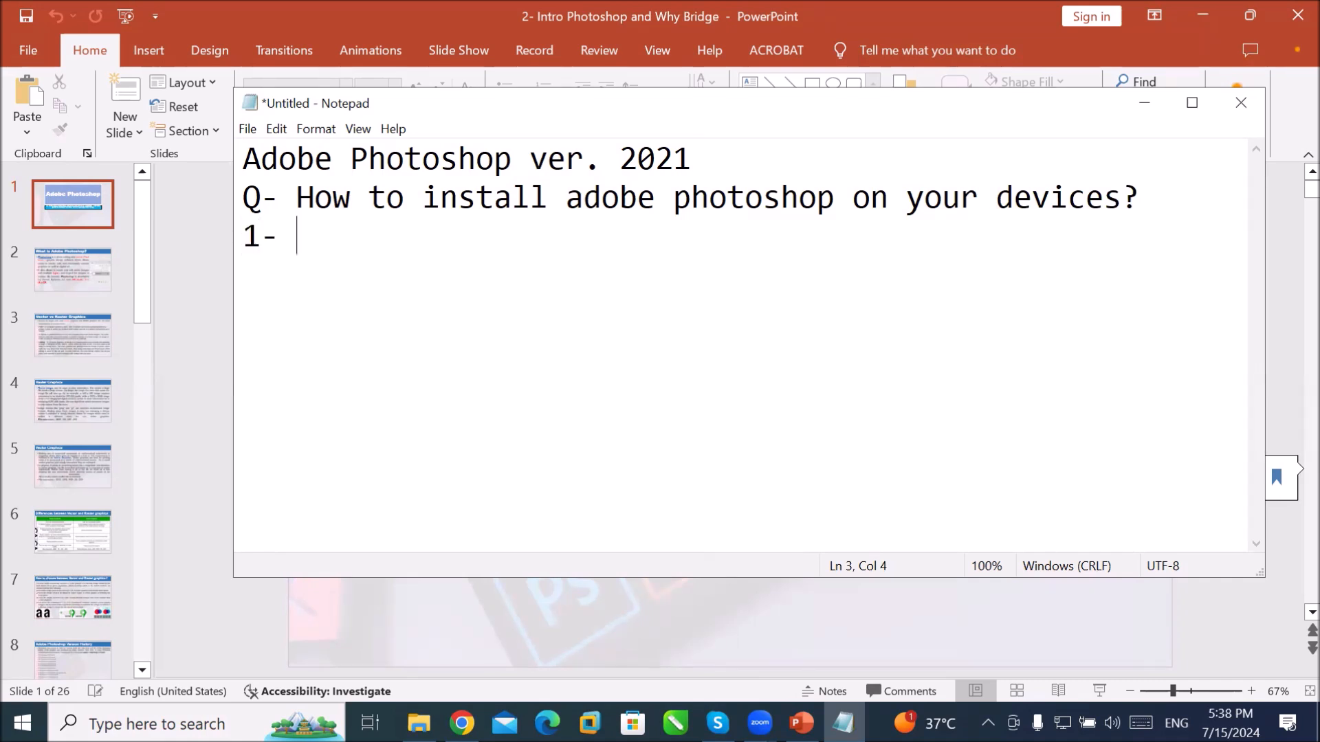
text(Download )
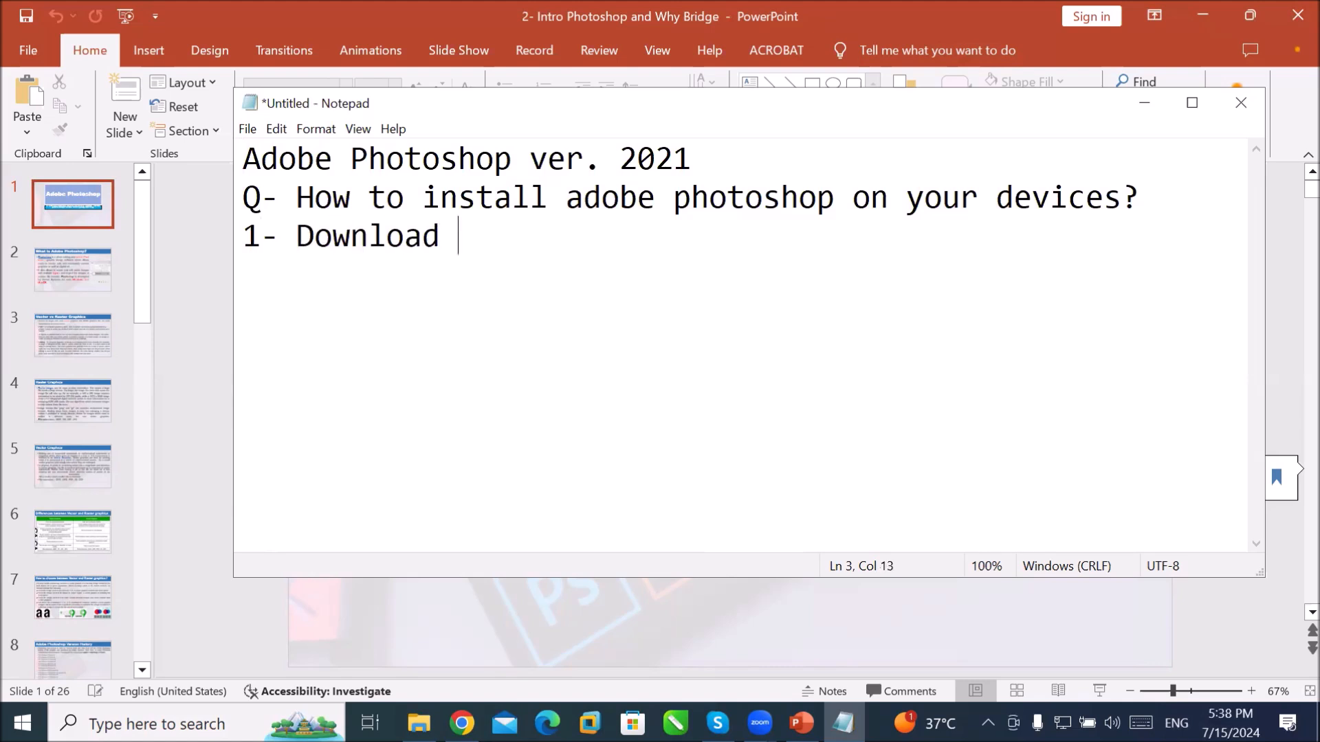
text(setup from )
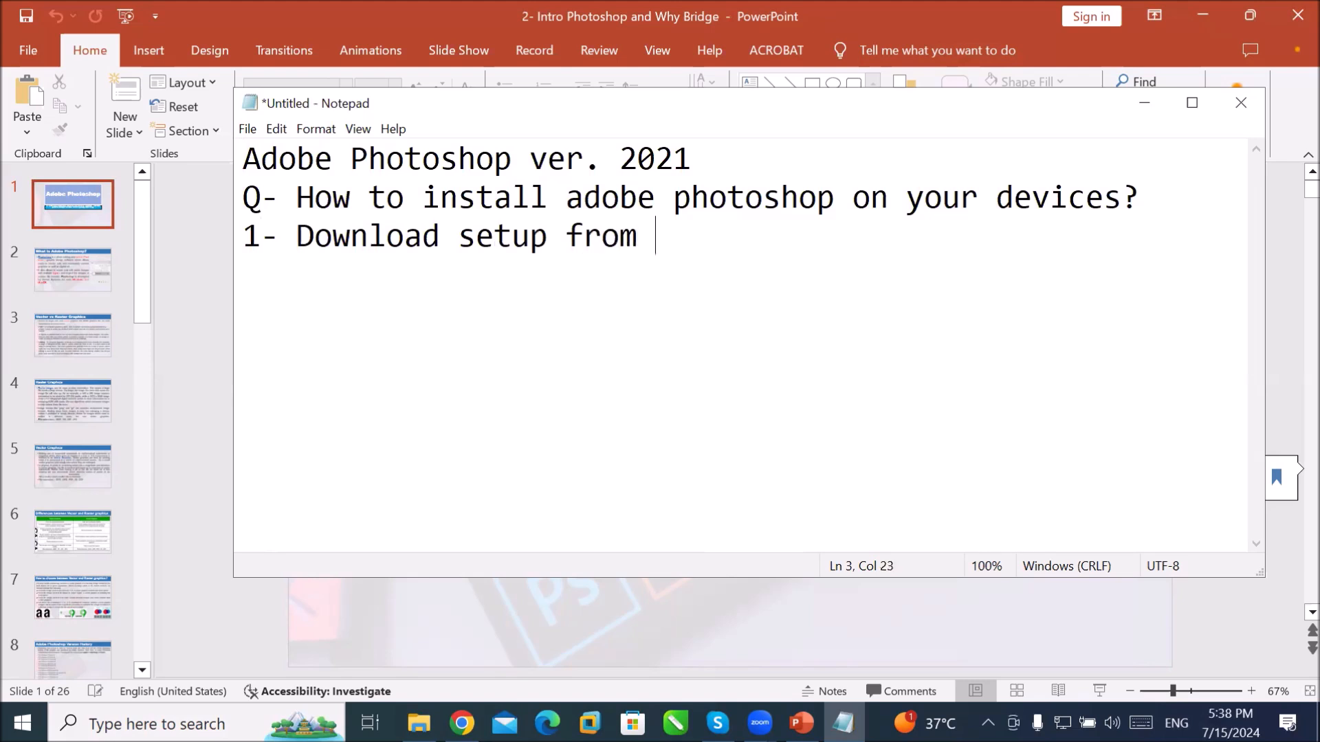
text(adobe.co)
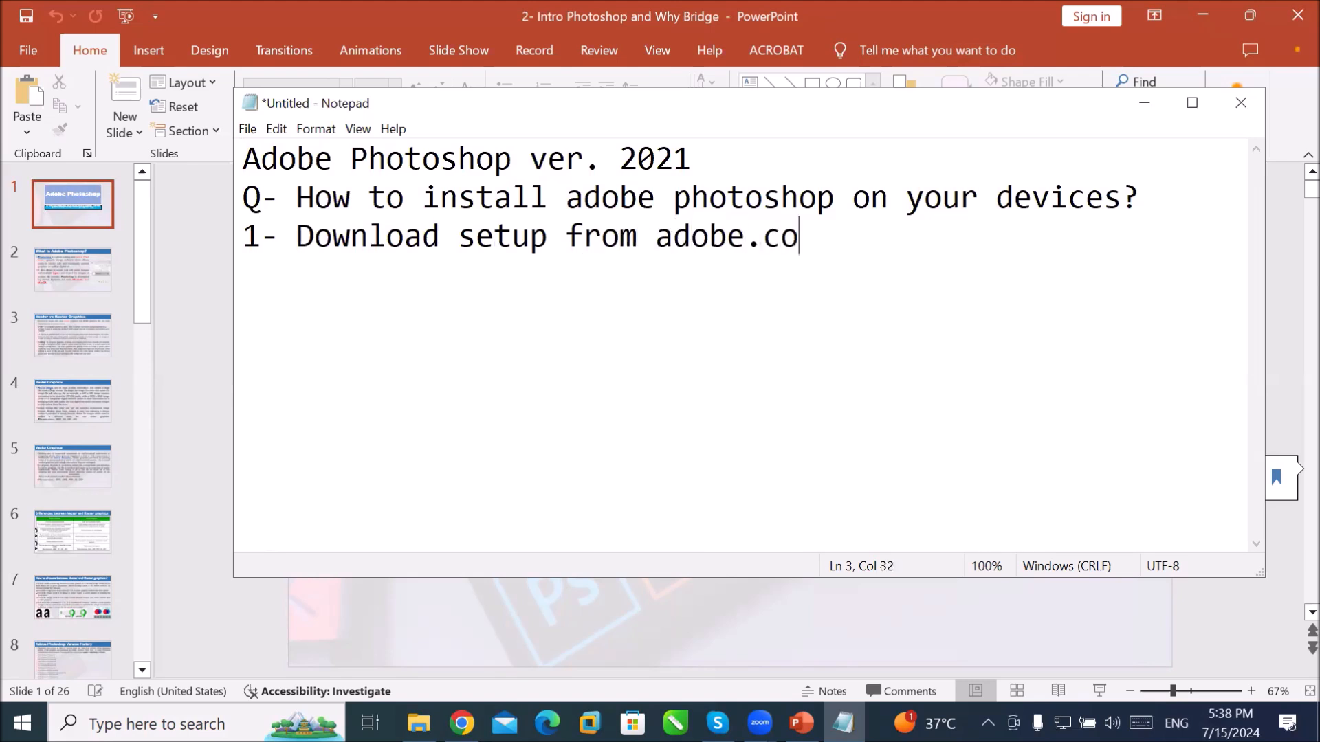
text(m ()
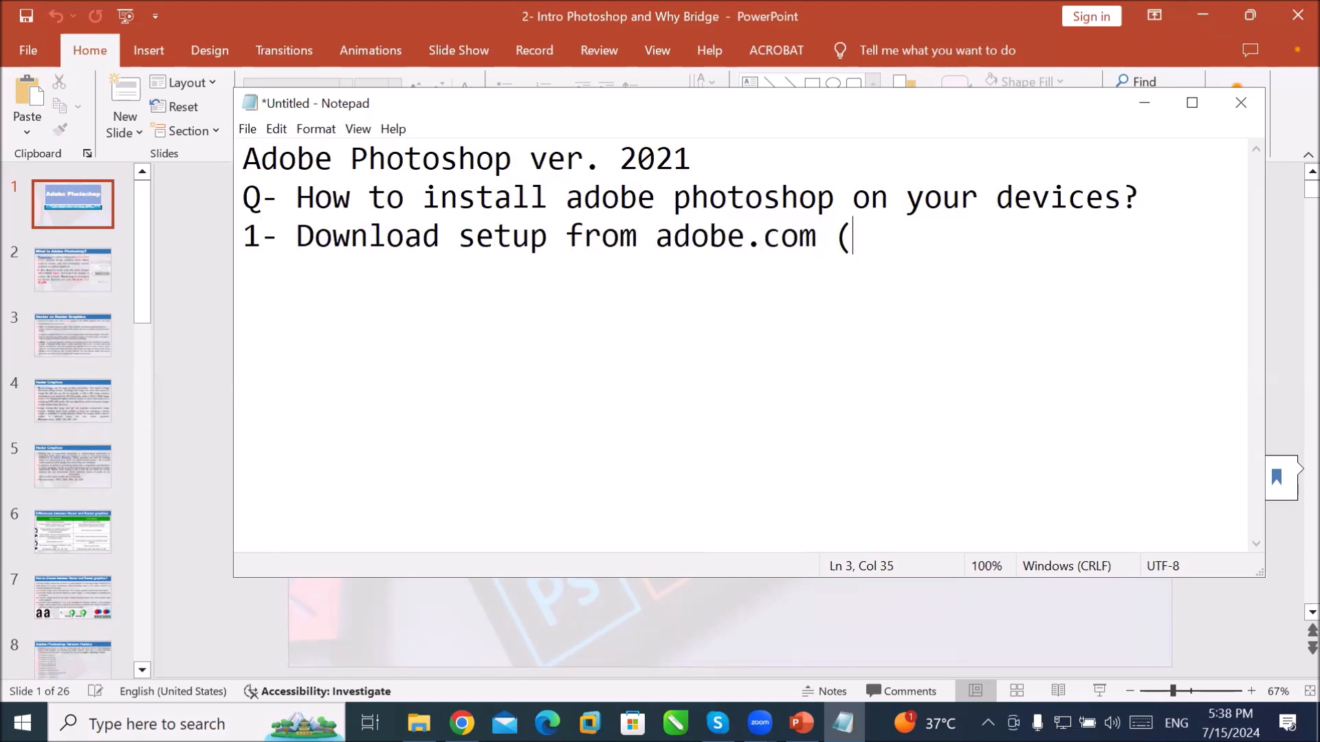
text(Licence purchase)
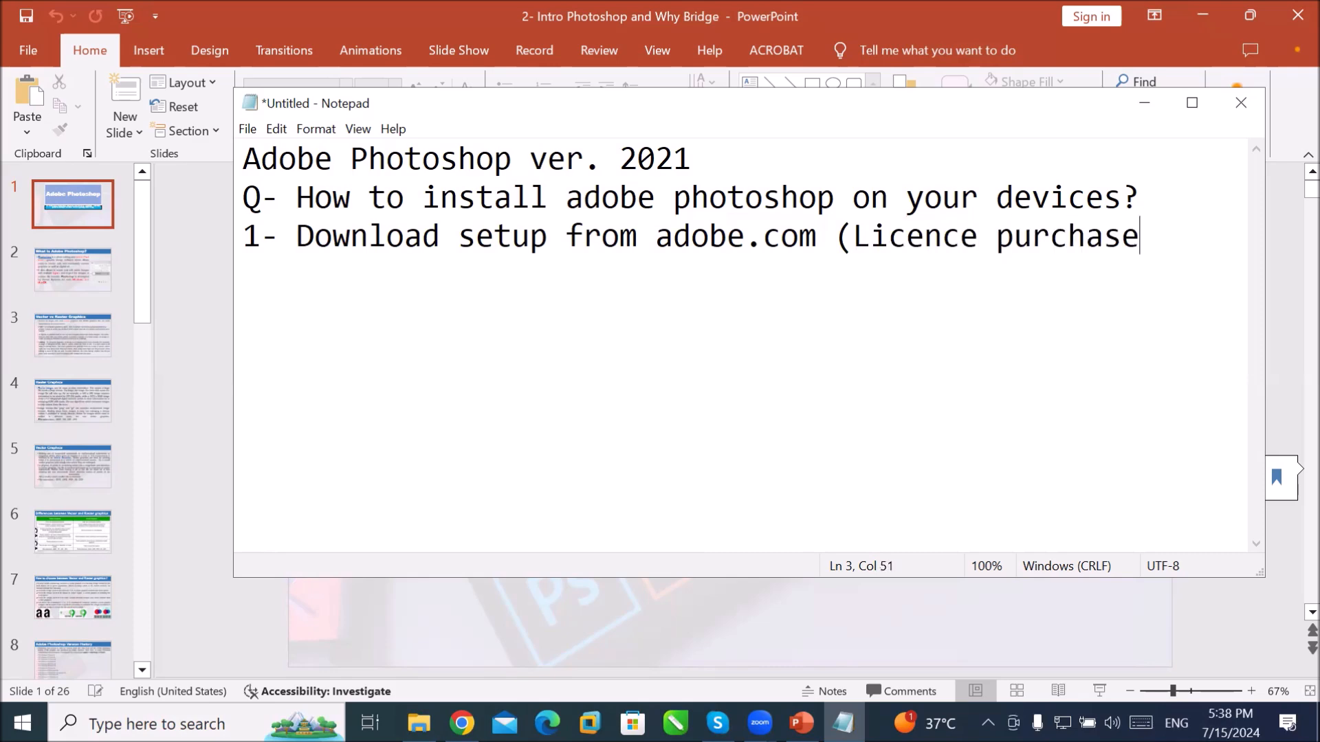
text())
Step: Add the lines '2- Get photoshop setup from trainer.' and '3- For online user download from google drive.'
key(Return)
text(2- Get photosh)
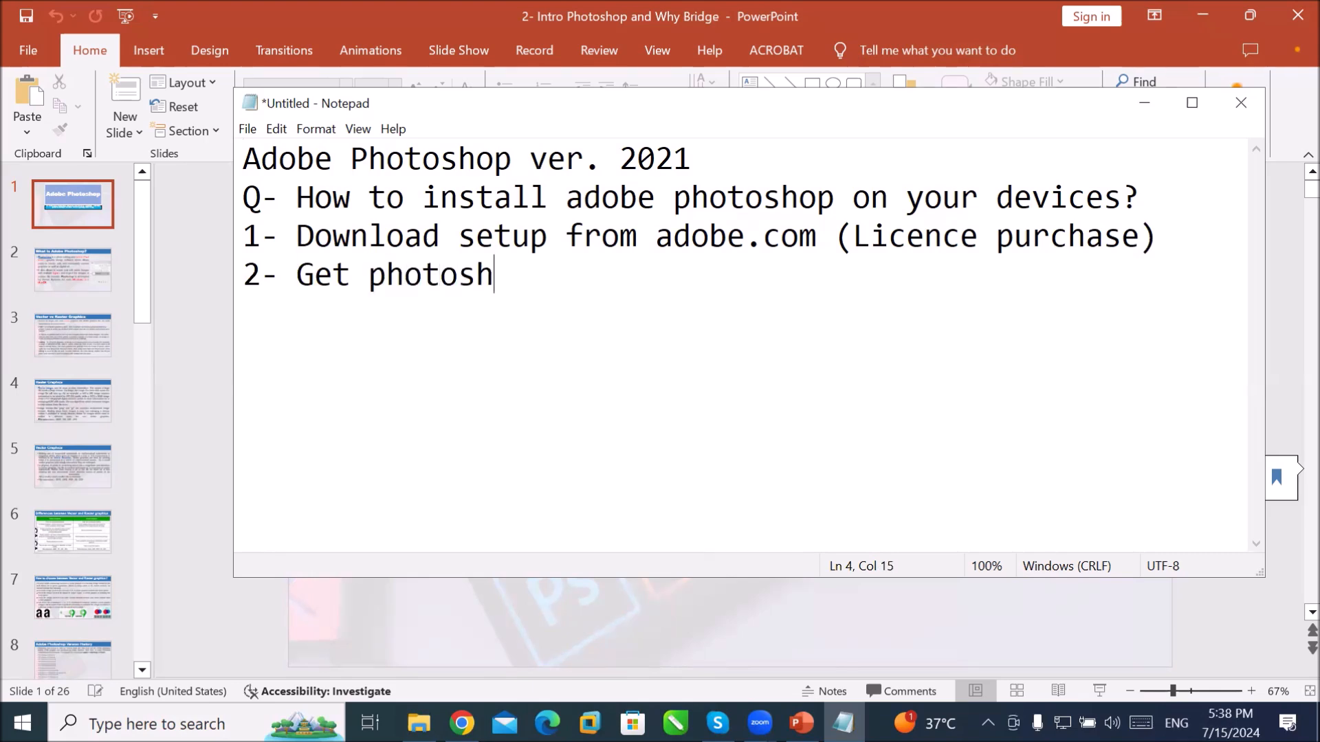
text(op setup from trainer.)
key(Return)
text(3- )
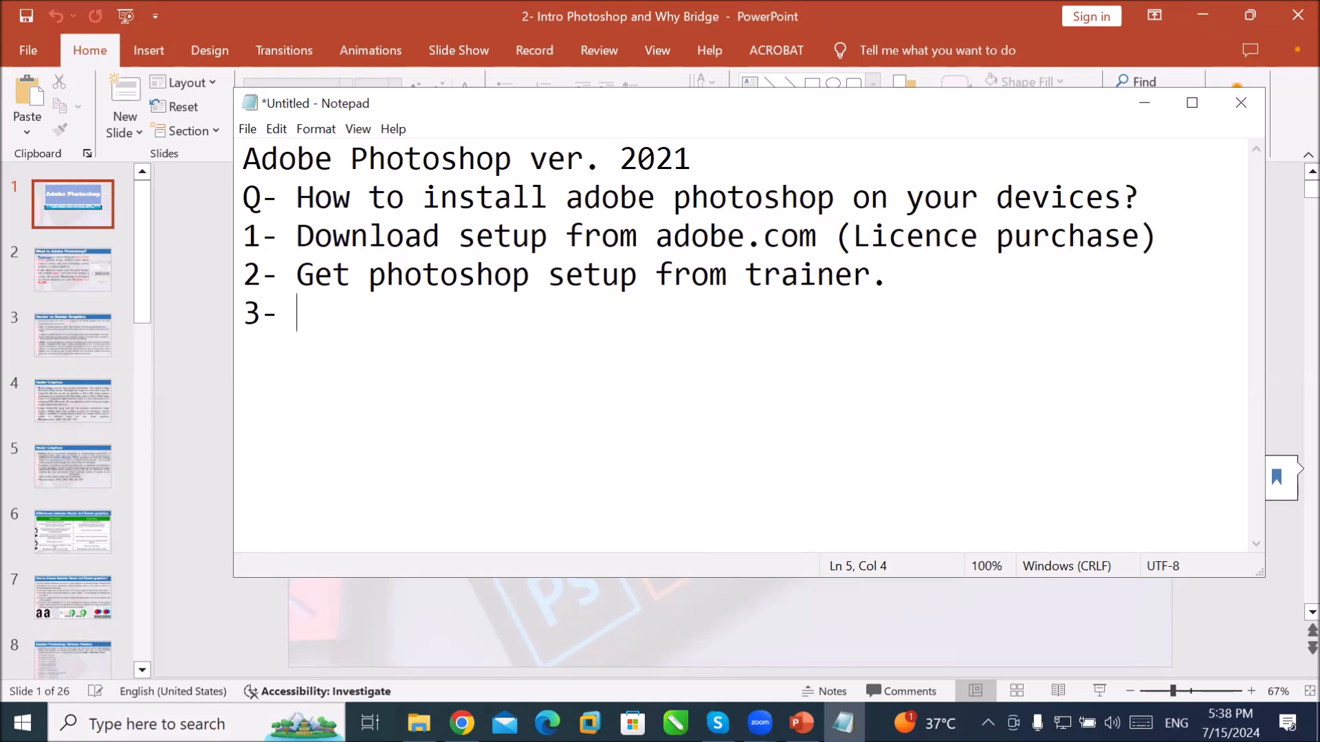
text(For online user)
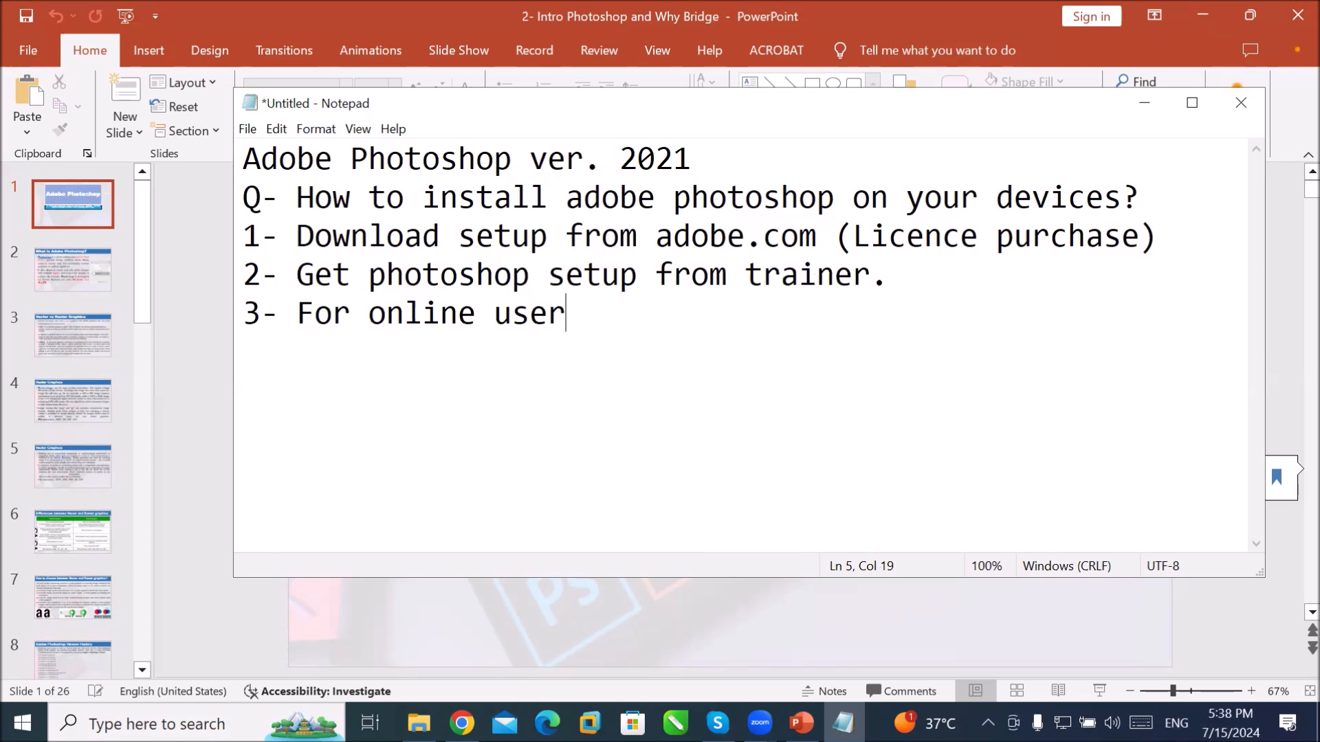
text( download from )
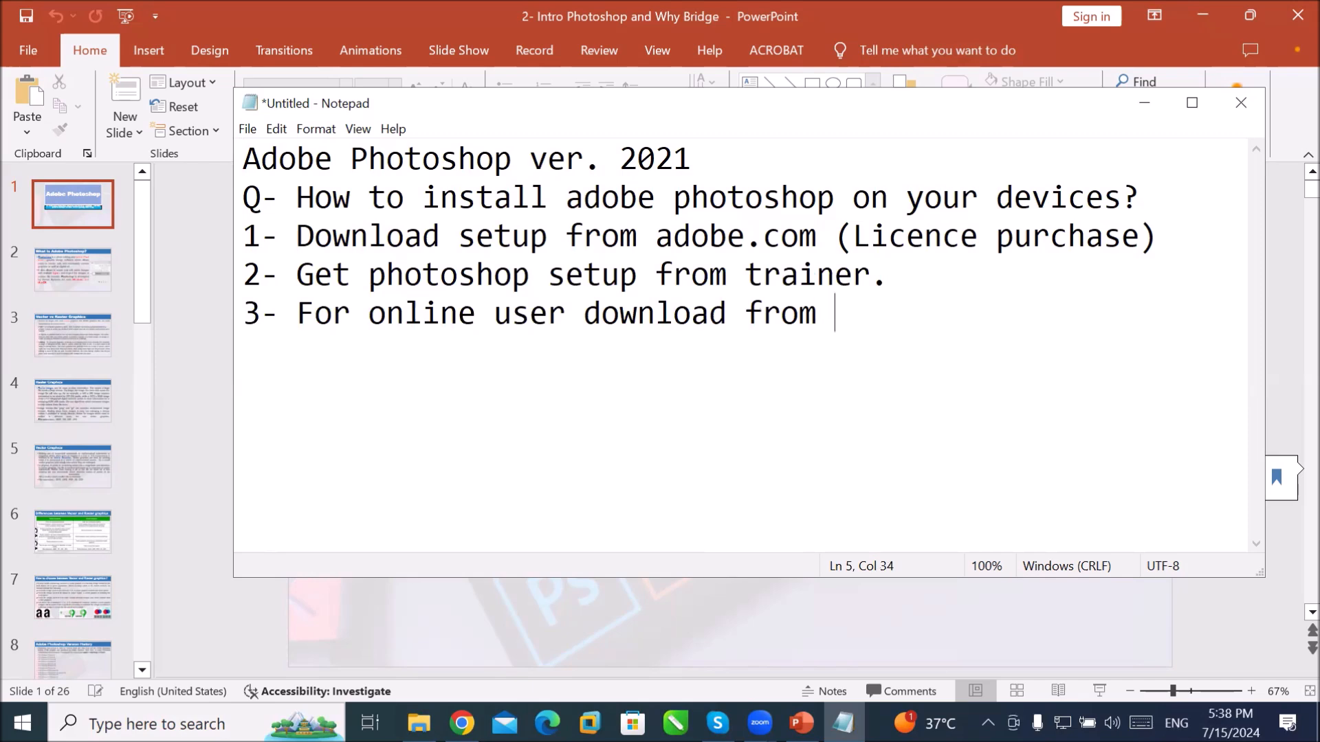
text(google )
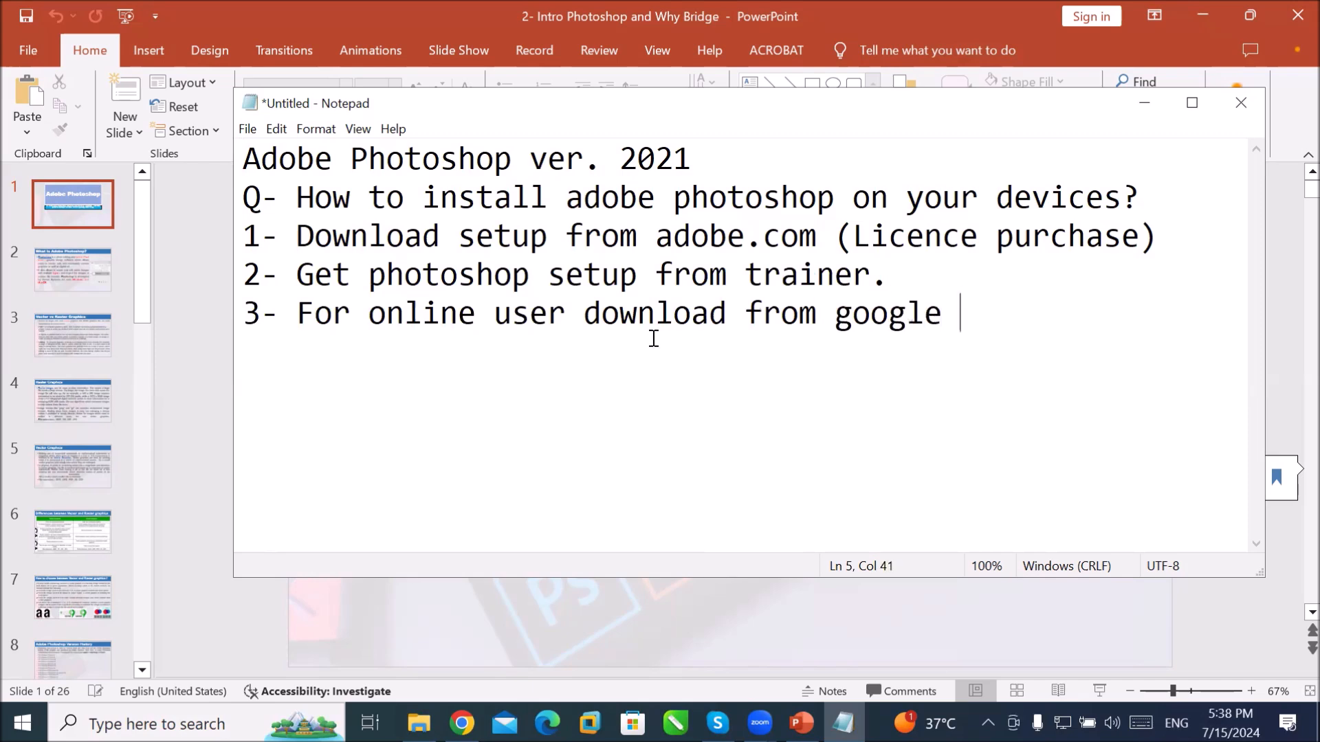
text(drive.)
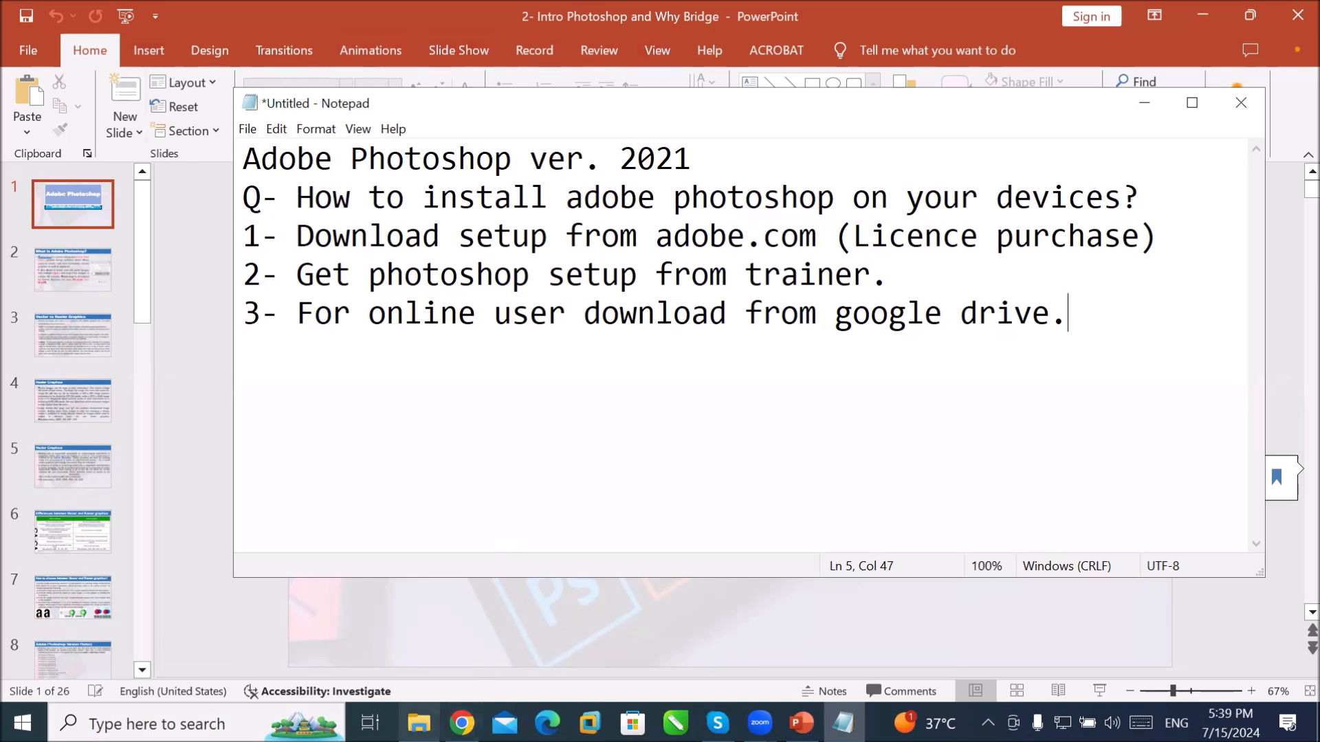
Step: Bring File Explorer forward and browse DATA (E:), selecting the CorelDRAW and Adobe Illustrator folders
mouse_move(419, 723)
click(418, 639)
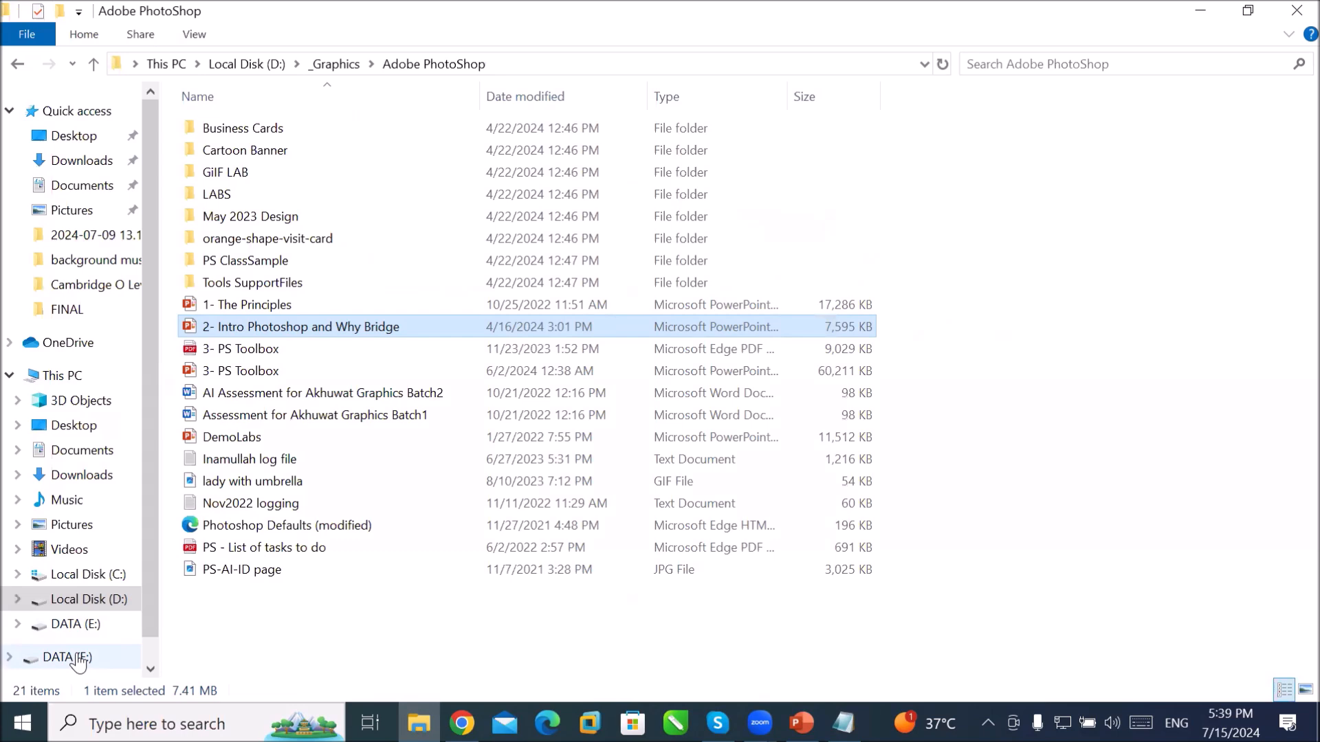
click(78, 659)
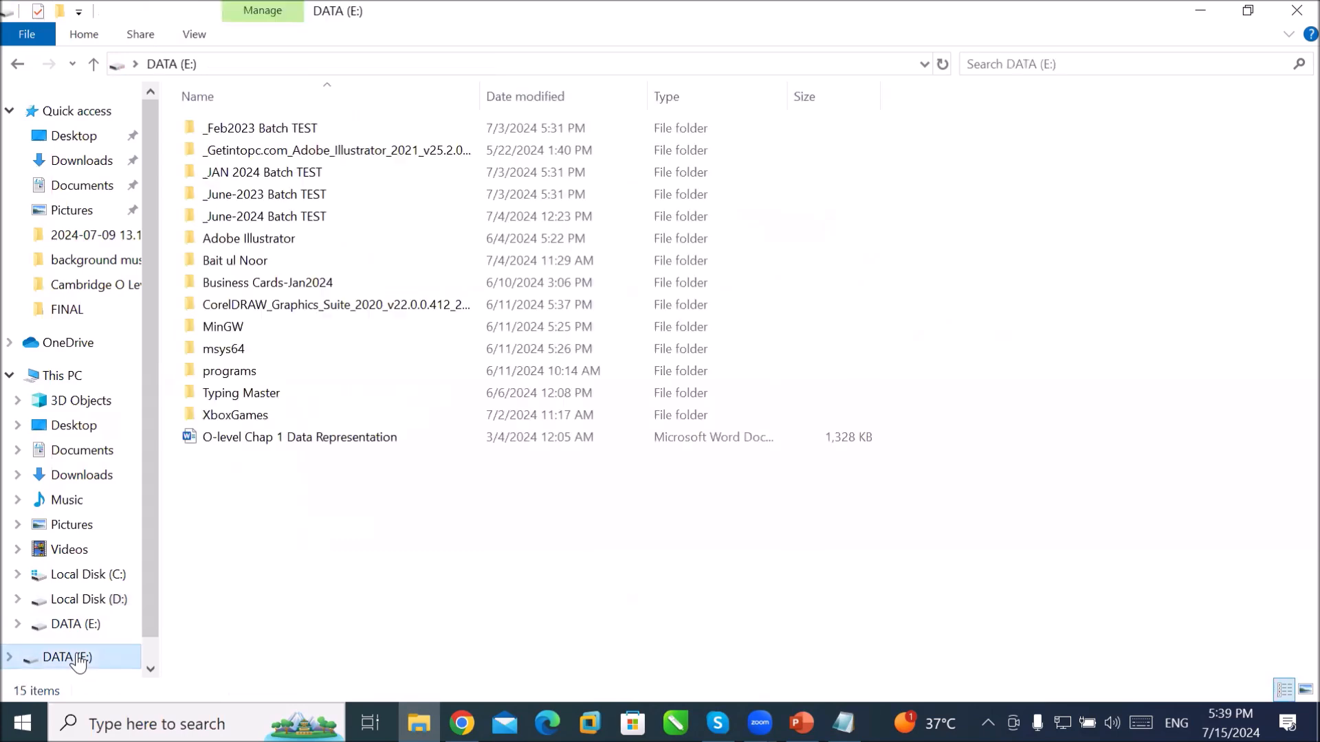
click(302, 308)
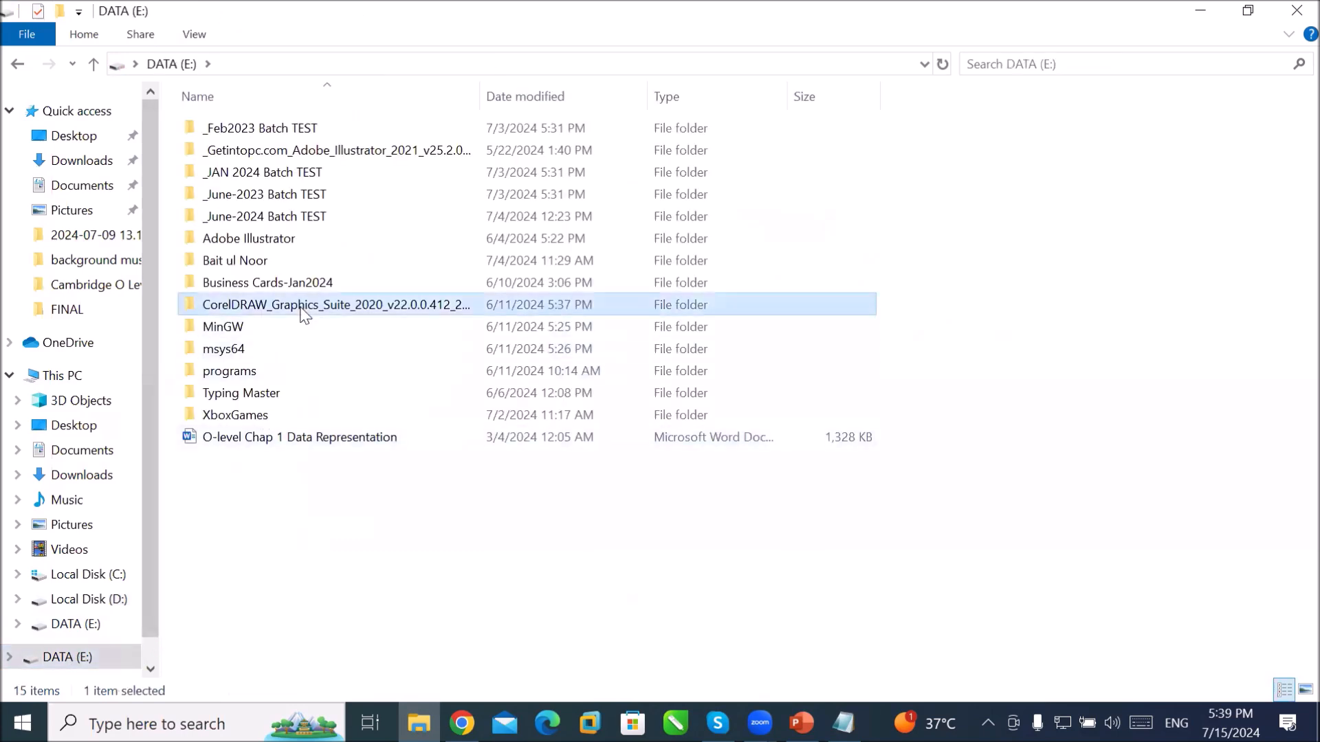
click(370, 149)
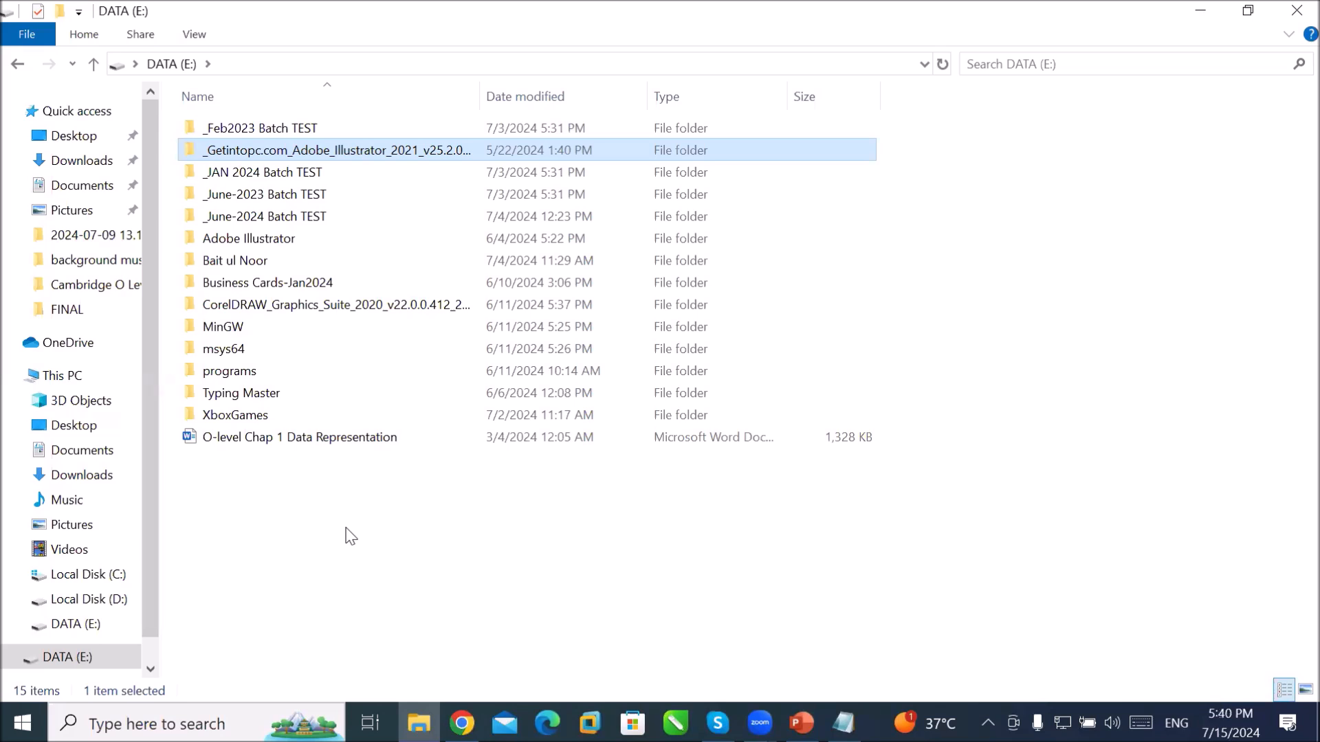
Step: On Local Disk (D:), look inside _Graphics, then go back and open the Softwares folder
click(94, 602)
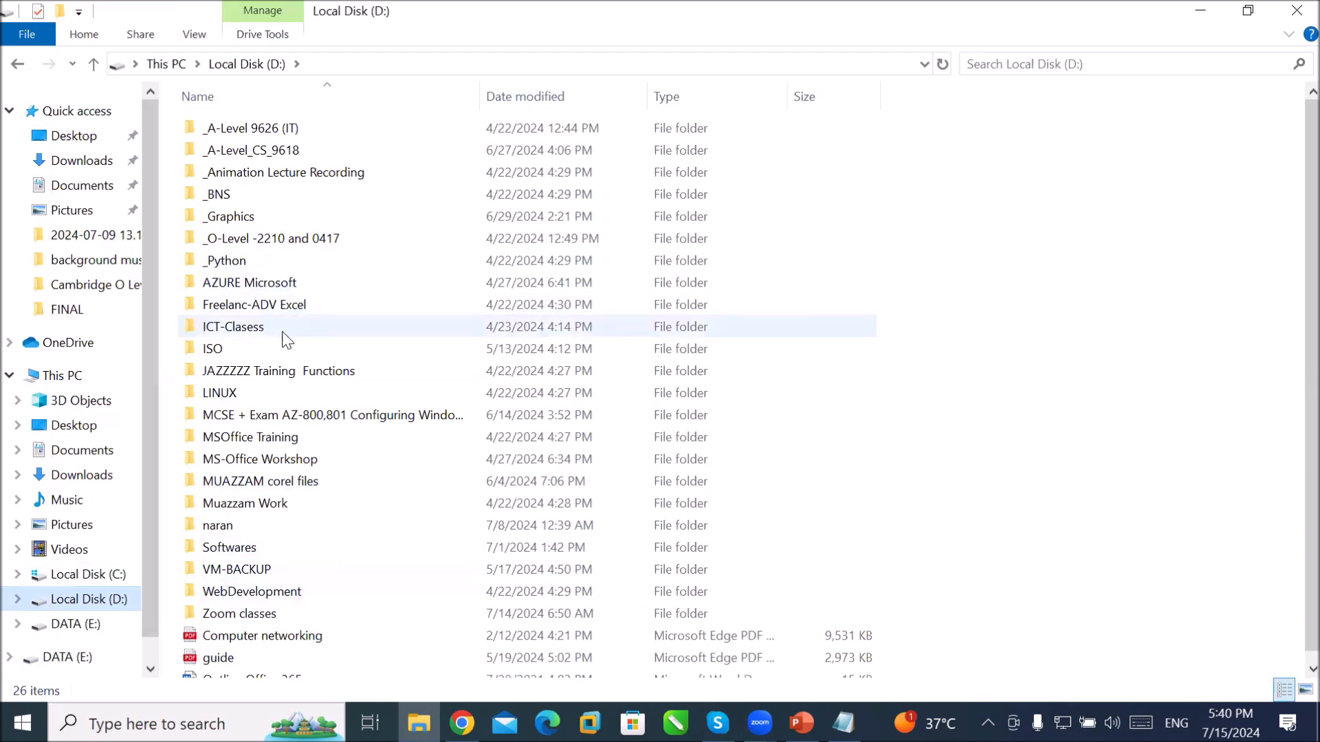
click(297, 213)
double_click(298, 215)
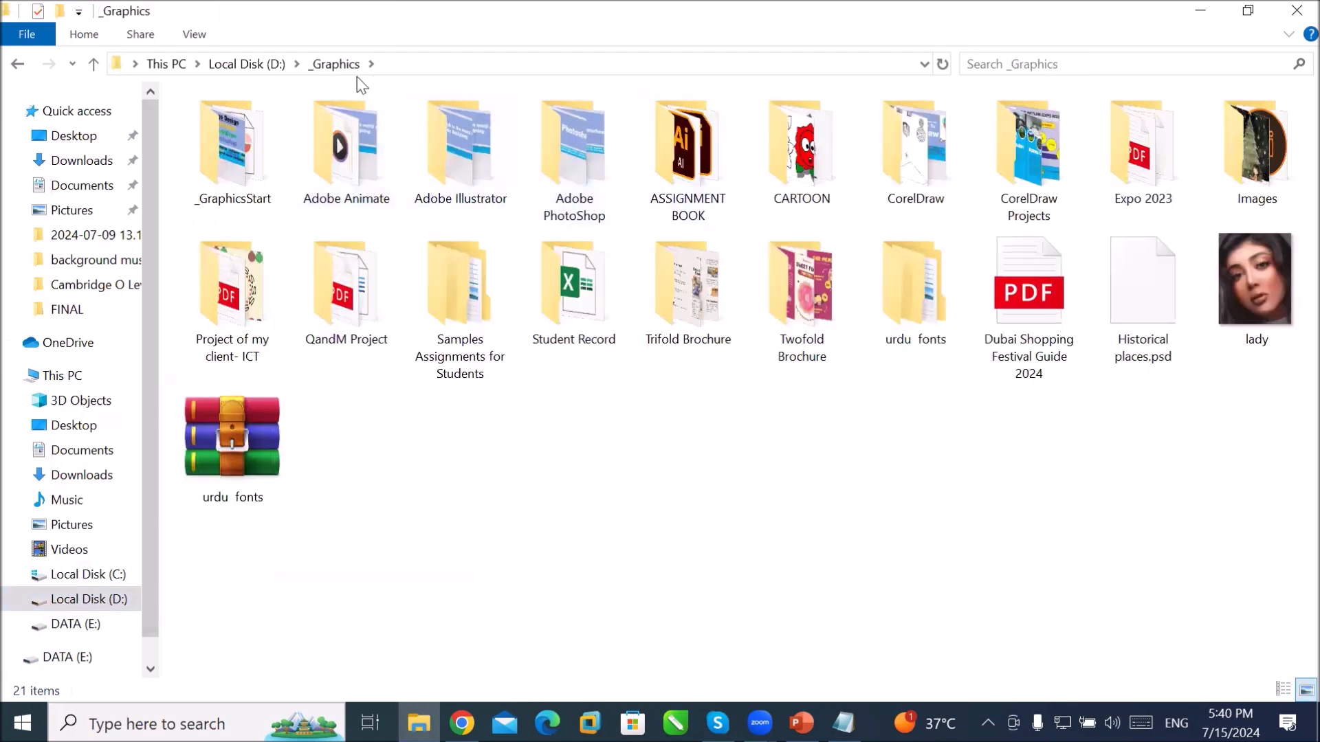
click(262, 64)
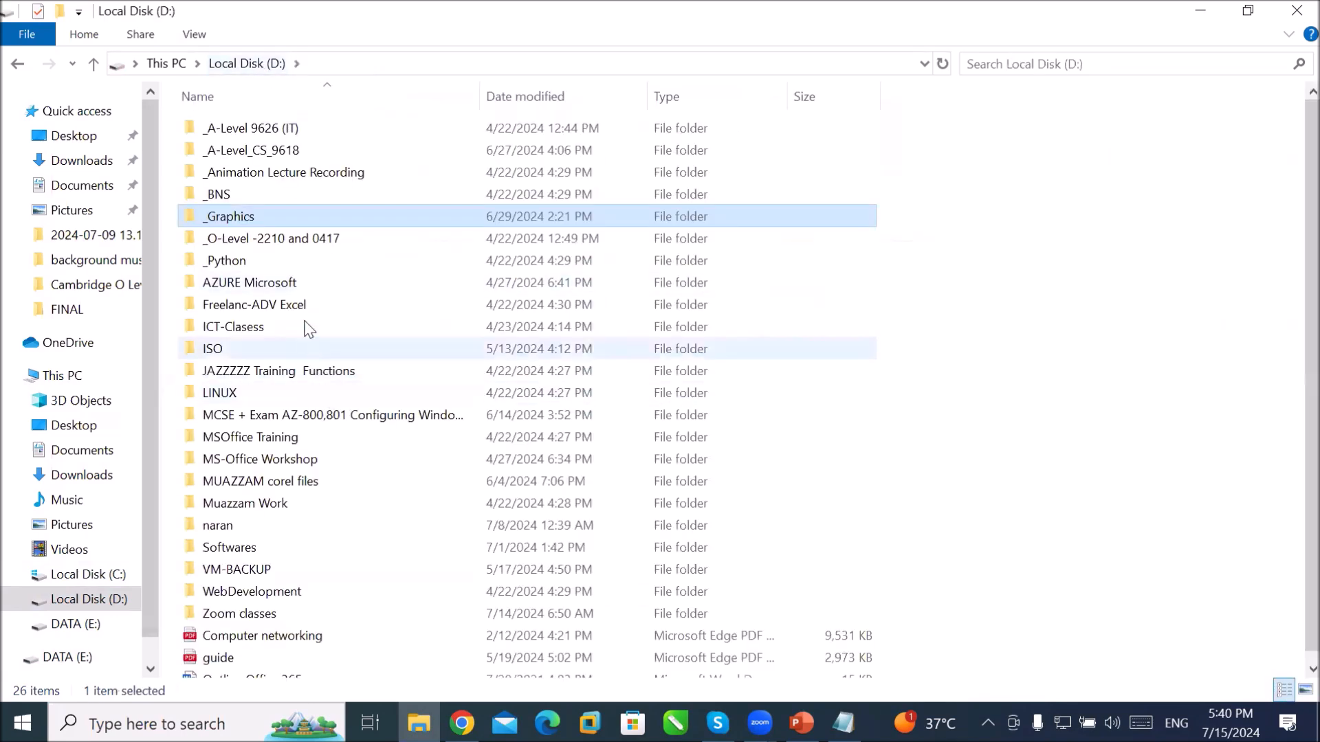
double_click(295, 547)
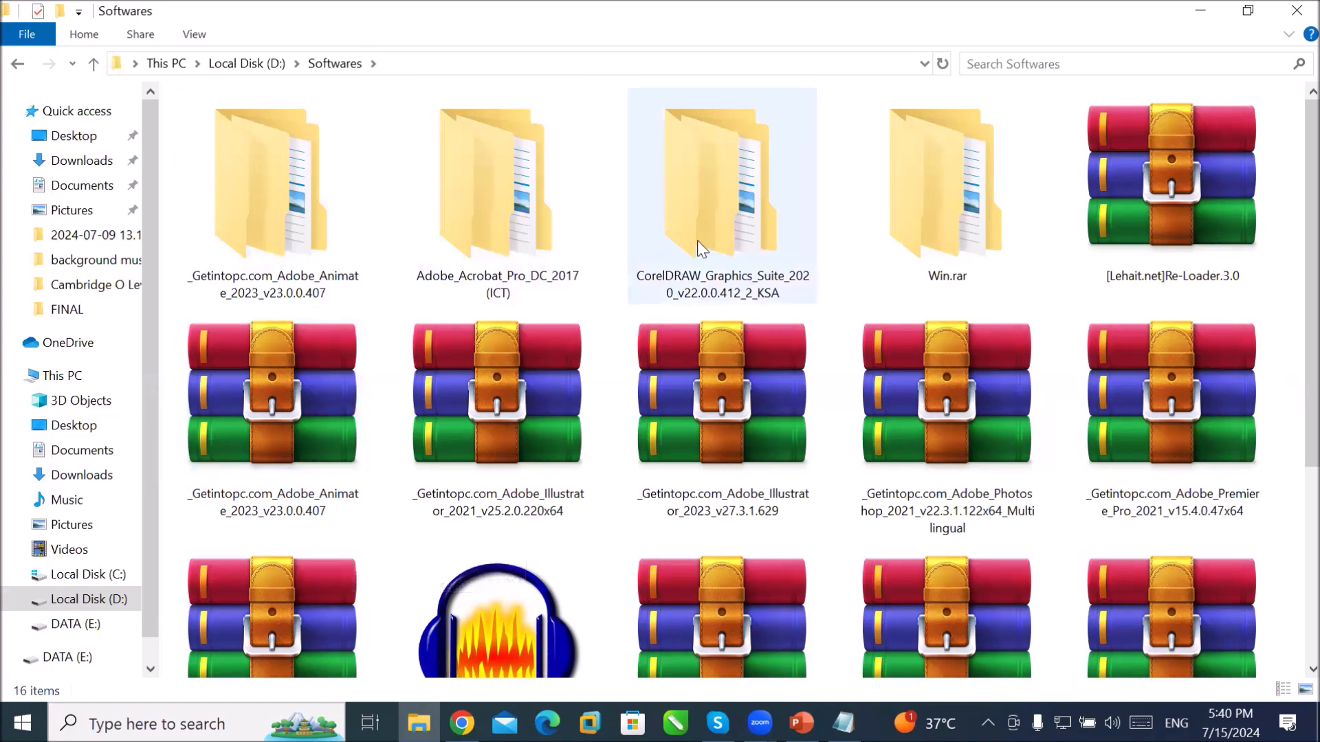
Step: Delete the CorelDRAW Graphics Suite folder from Softwares and select the Photoshop 2021 archive
click(716, 251)
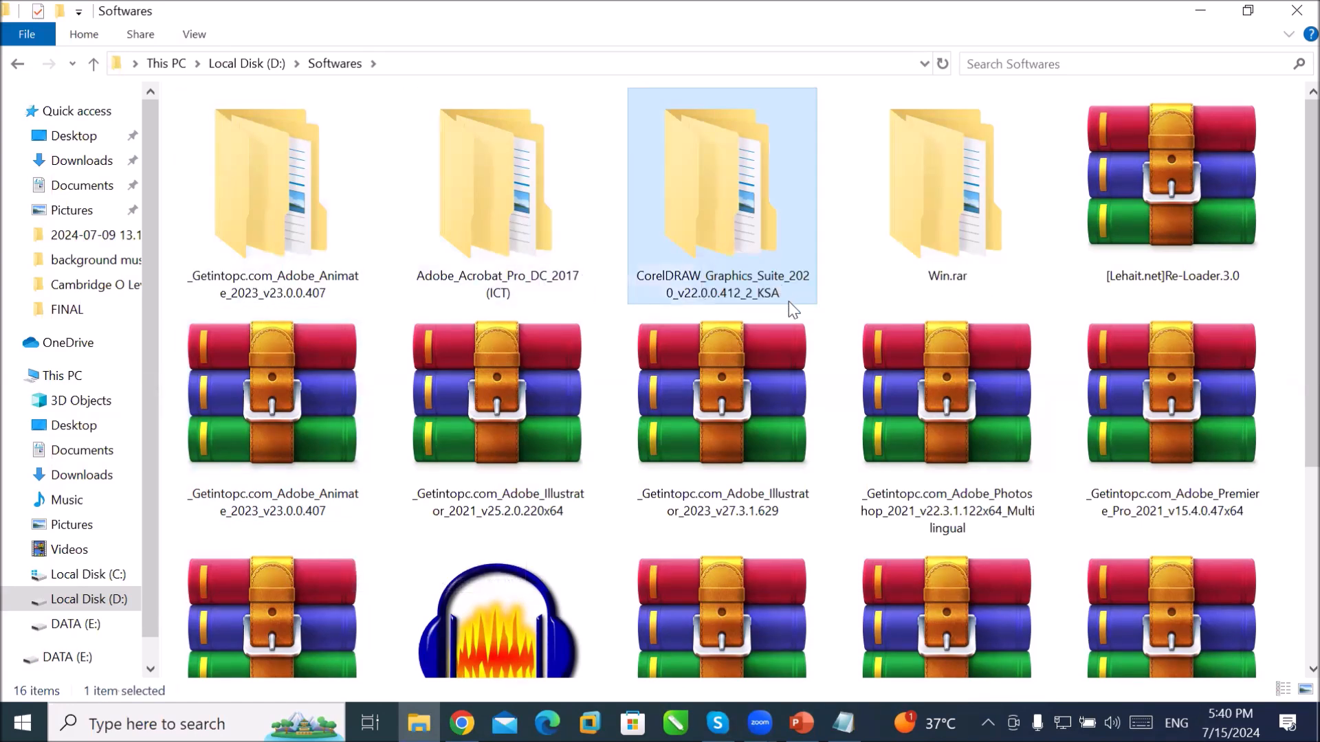
key(Delete)
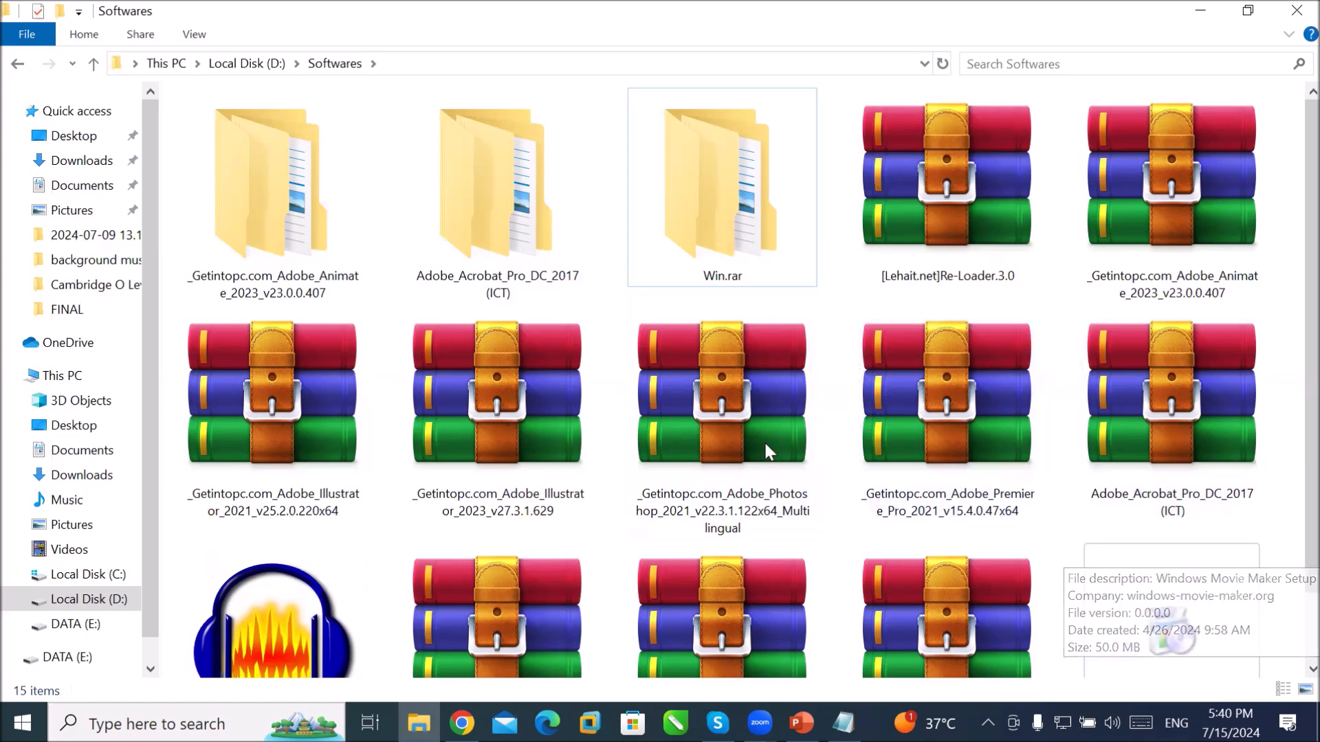
click(729, 426)
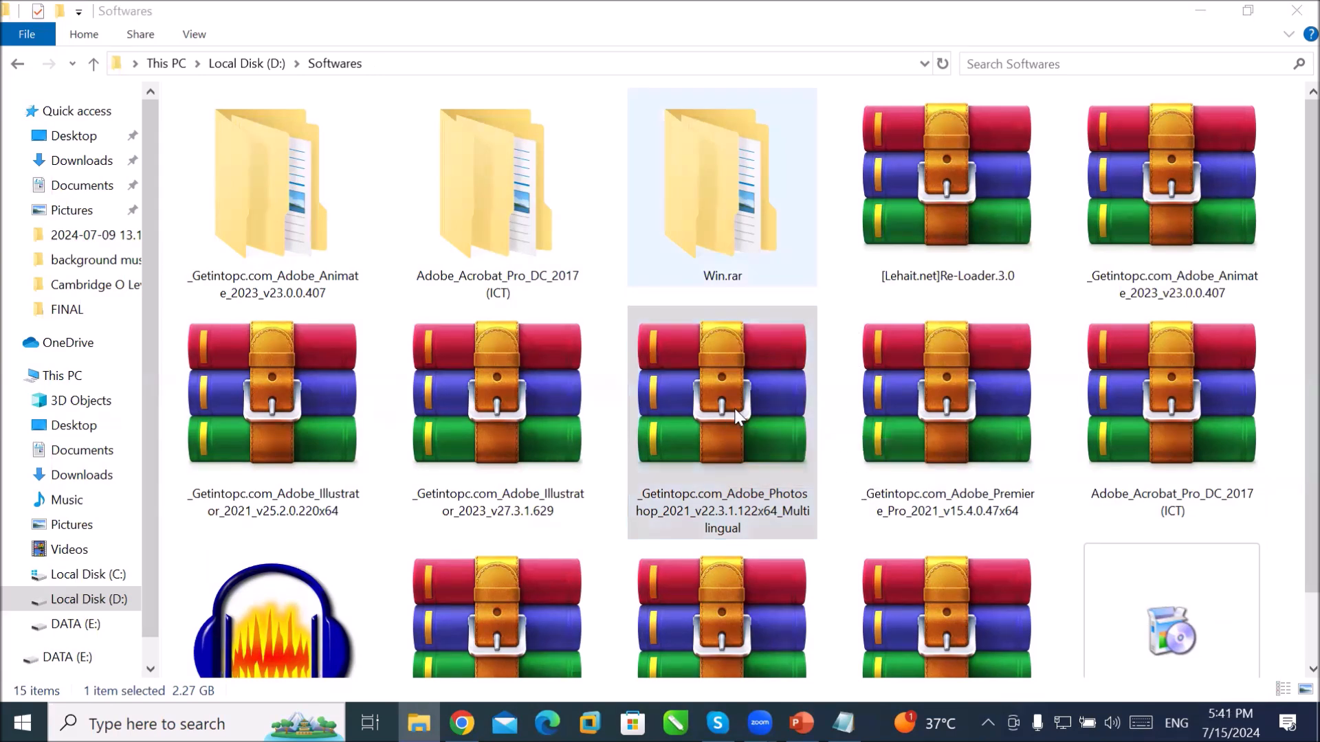
Step: Extract the Photoshop 2021 archive into its own folder, entering the archive password
right_click(738, 408)
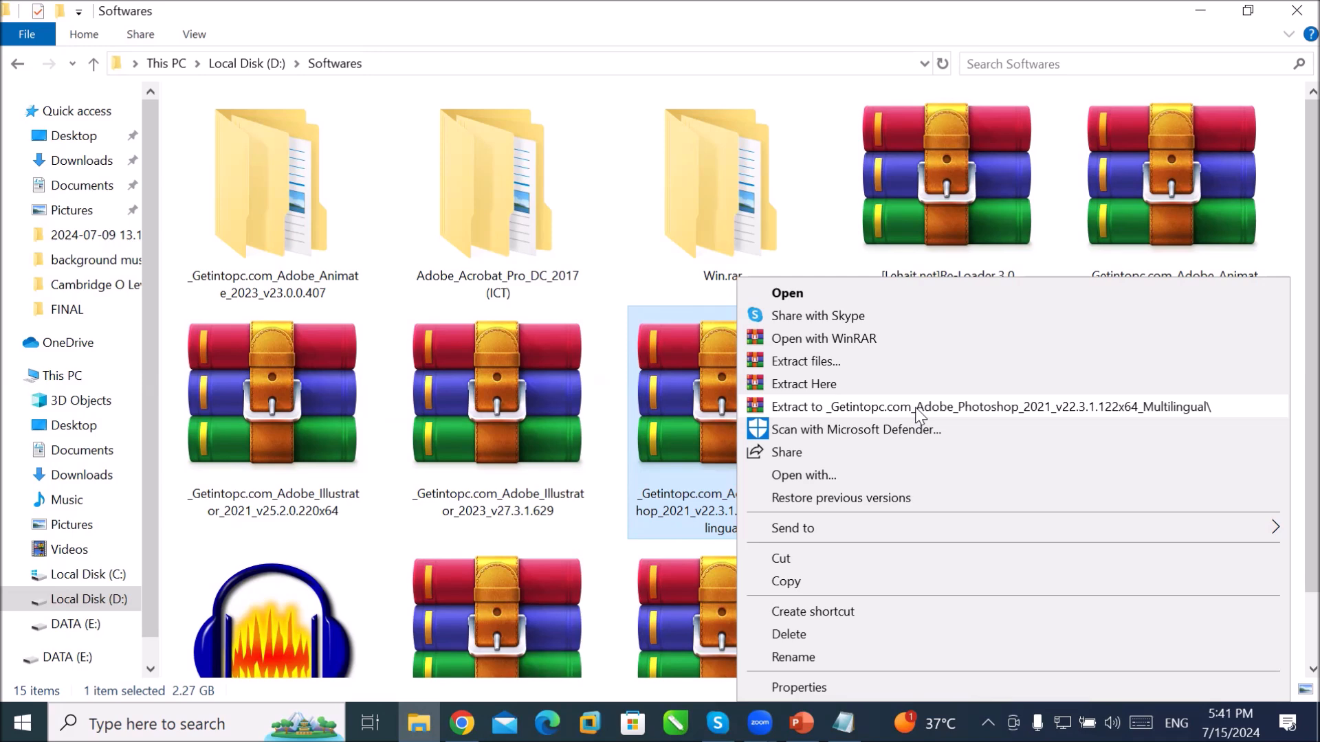
click(915, 407)
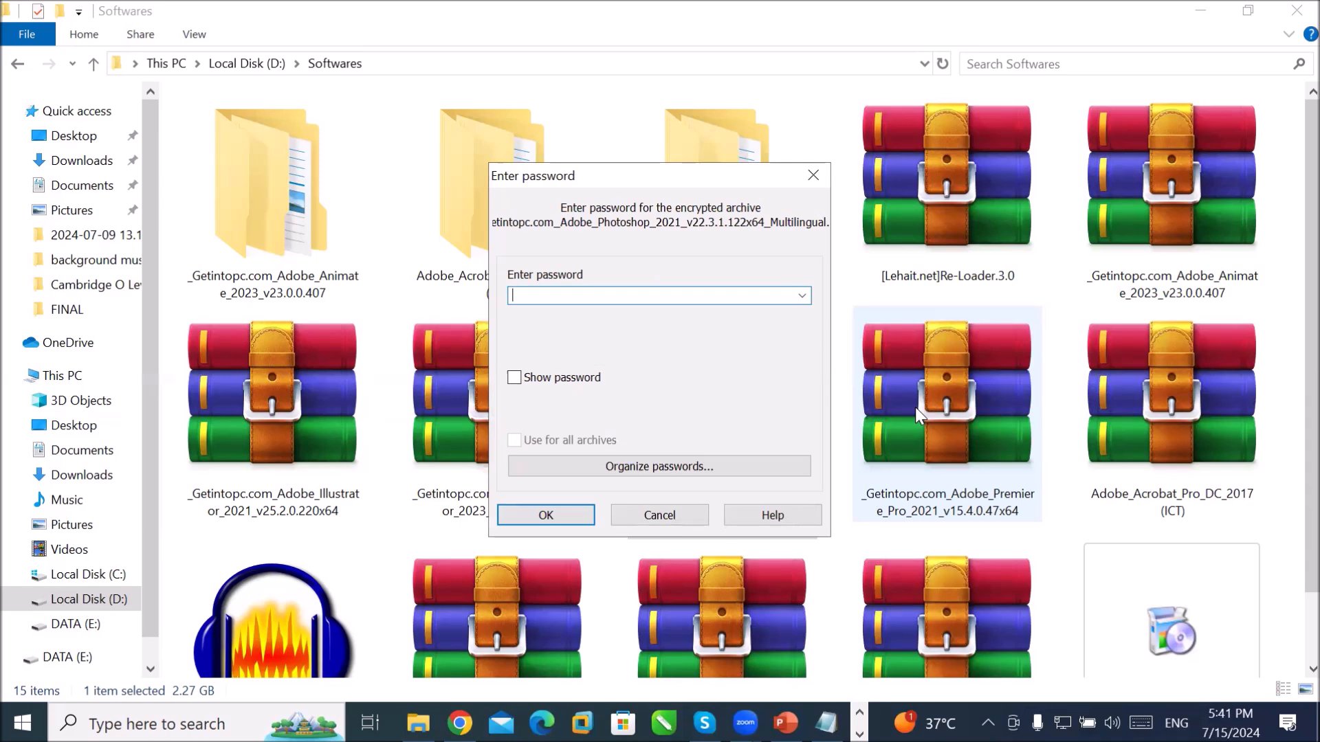
text(123)
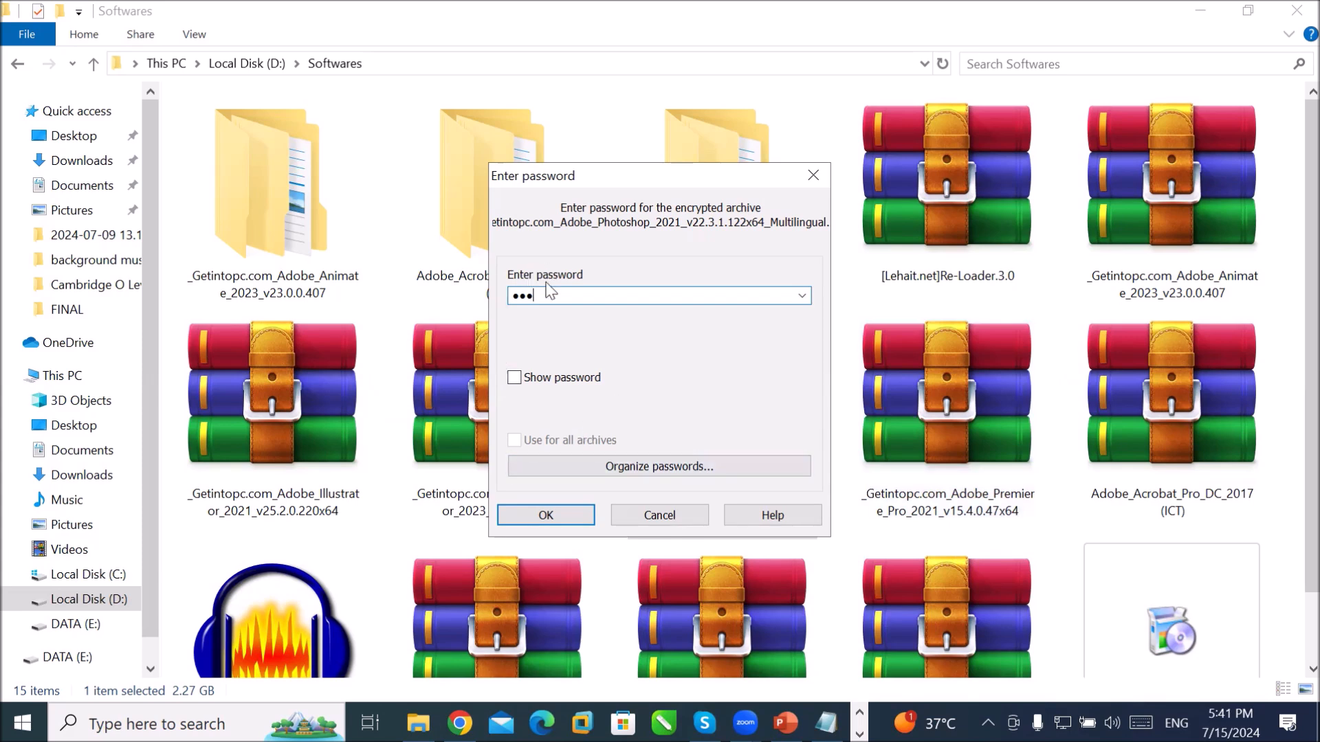
click(569, 510)
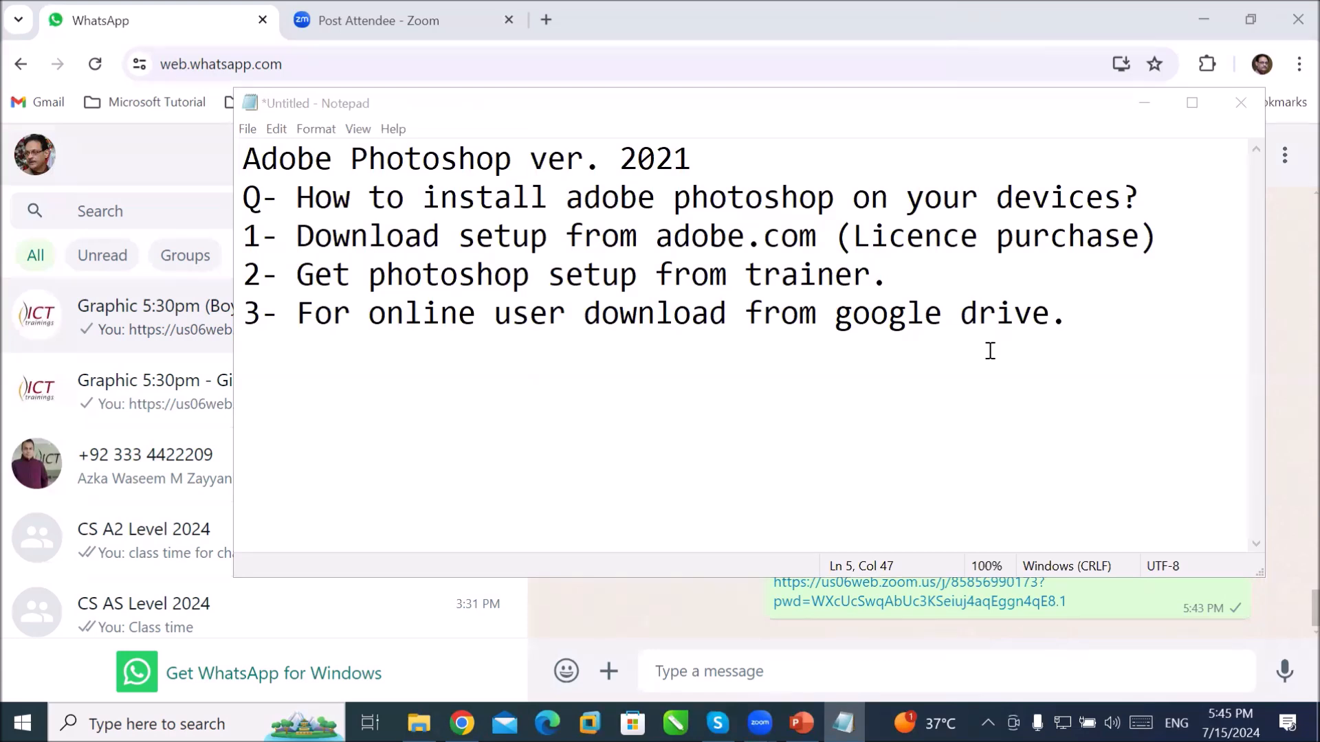
Step: Bring the Softwares folder window back in front of Notepad
click(419, 723)
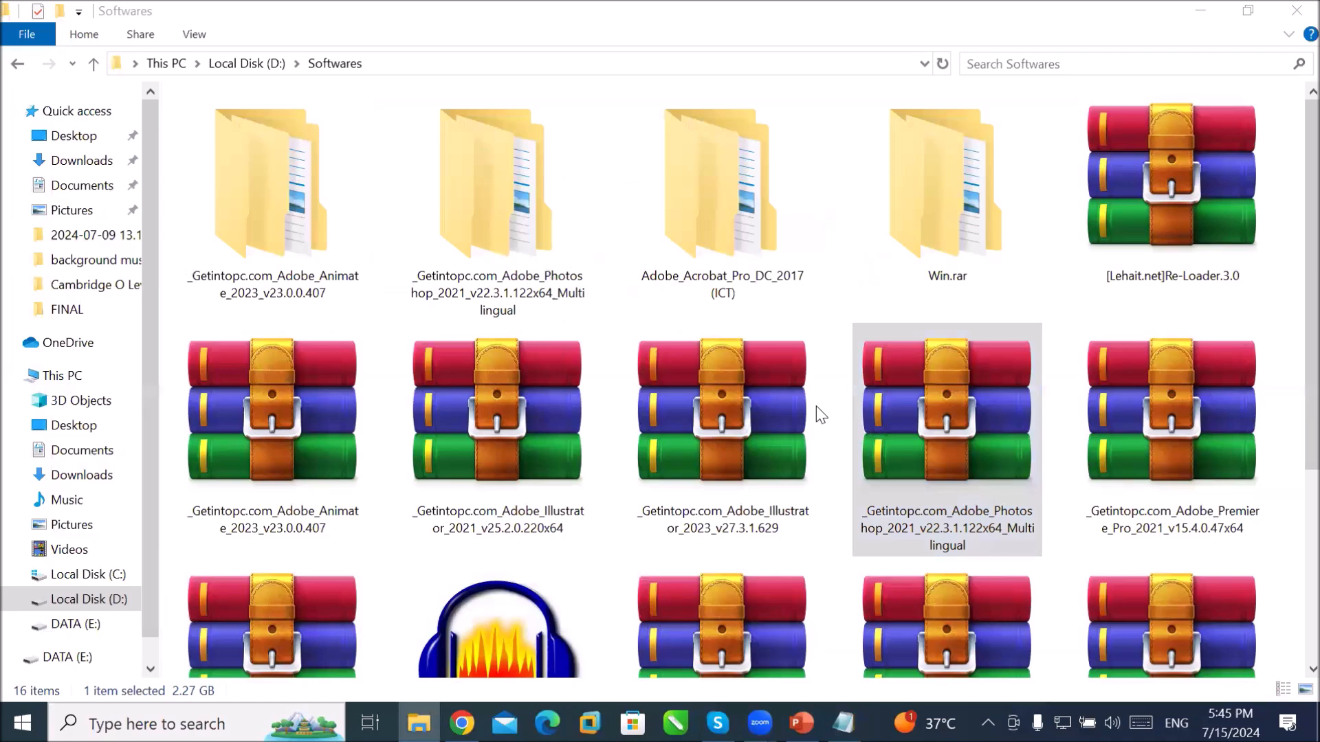
Step: Copy the extracted Photoshop 2021 folder from Softwares and paste it into DATA (E:)
click(492, 200)
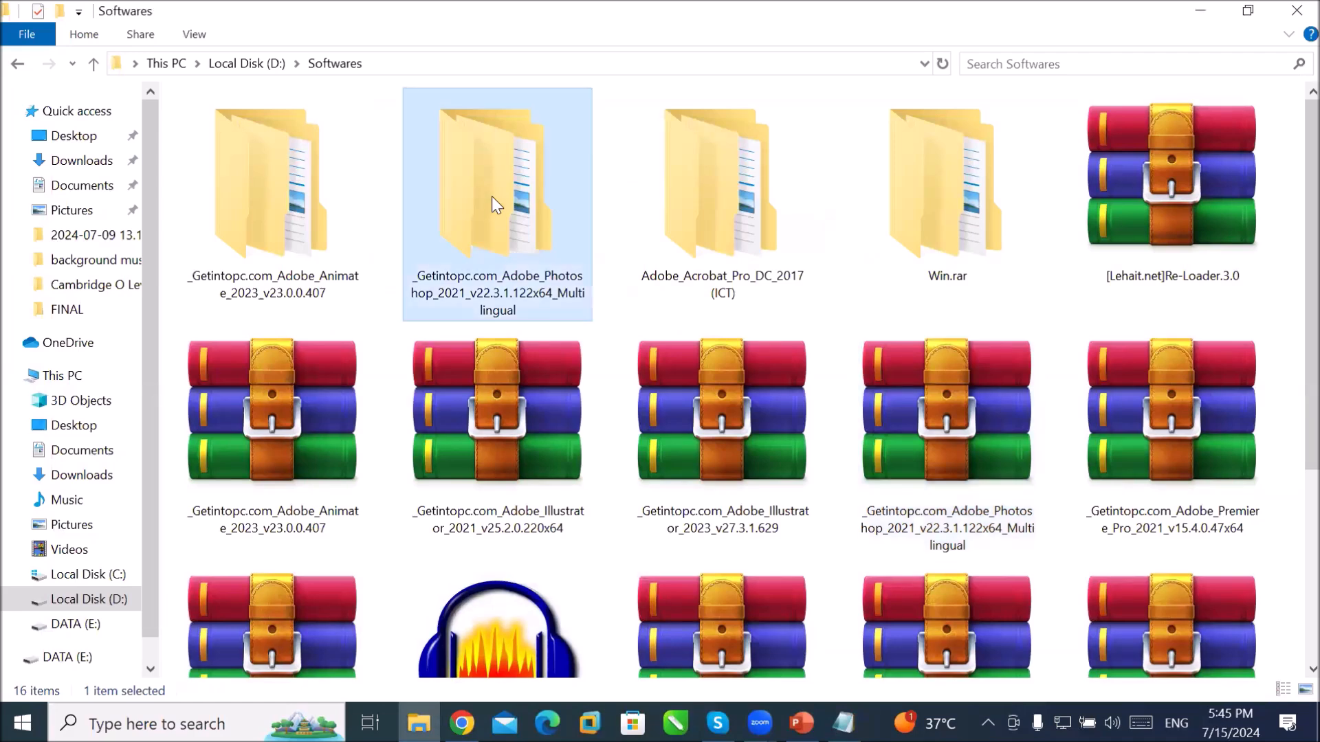
right_click(493, 196)
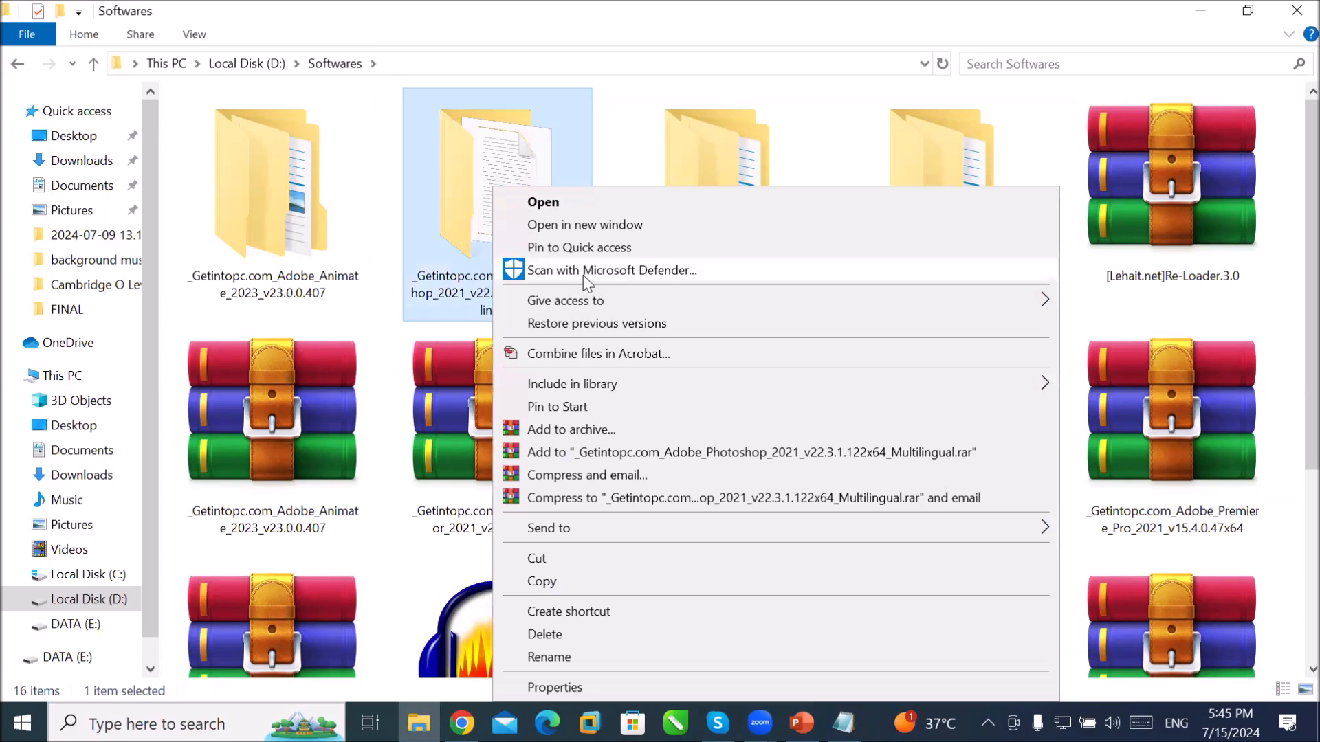
click(602, 587)
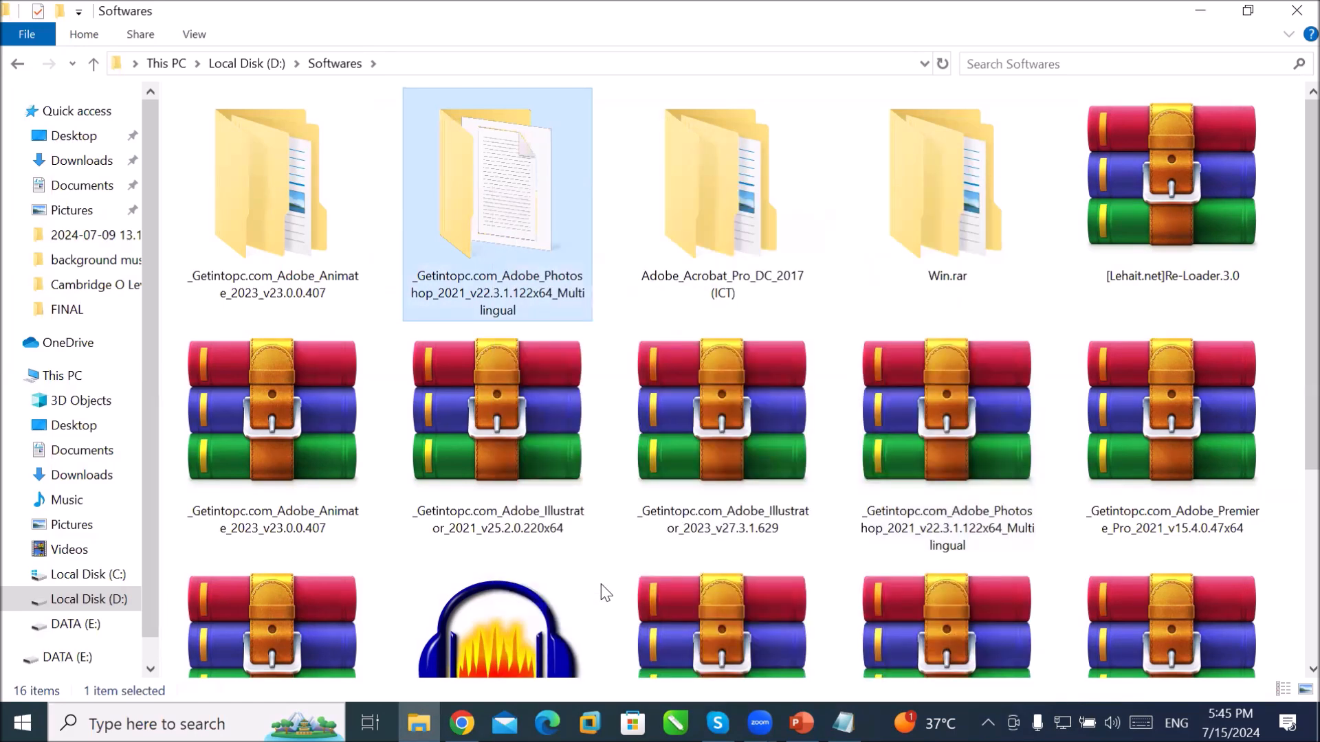
click(94, 624)
right_click(345, 532)
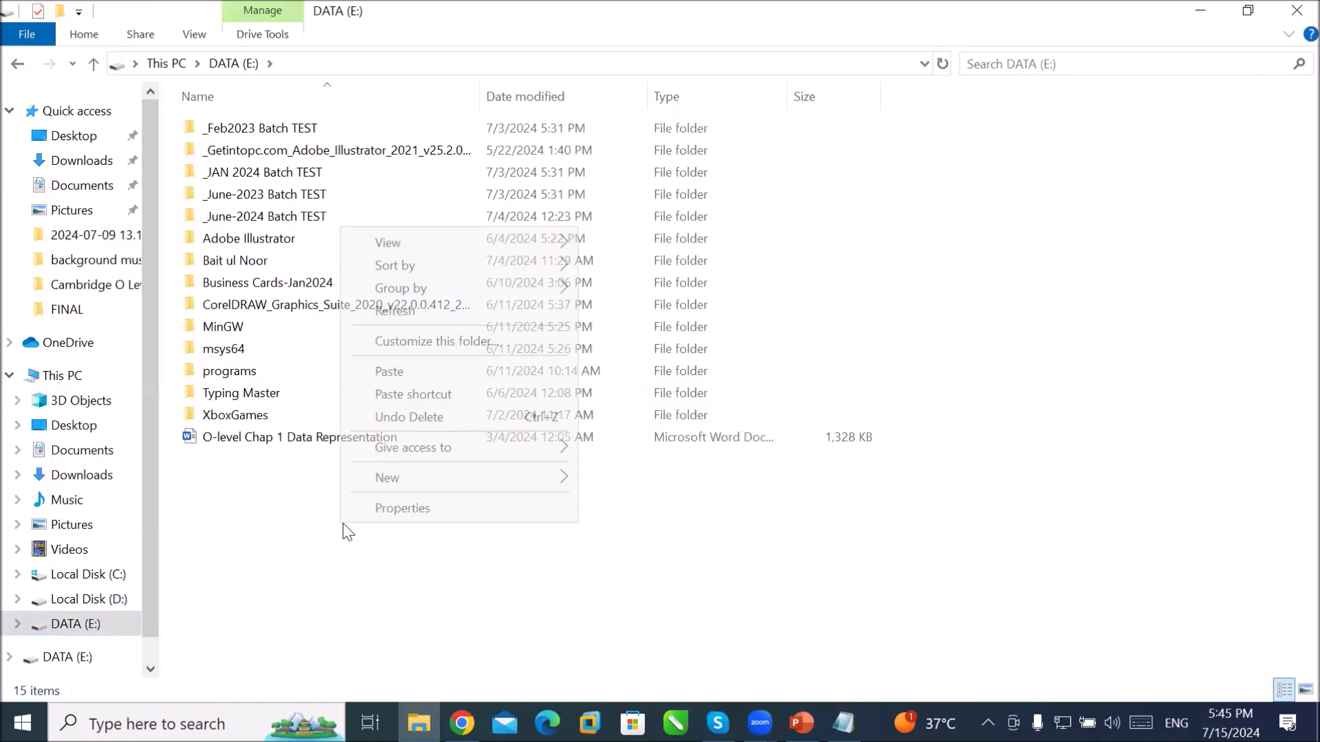
click(458, 370)
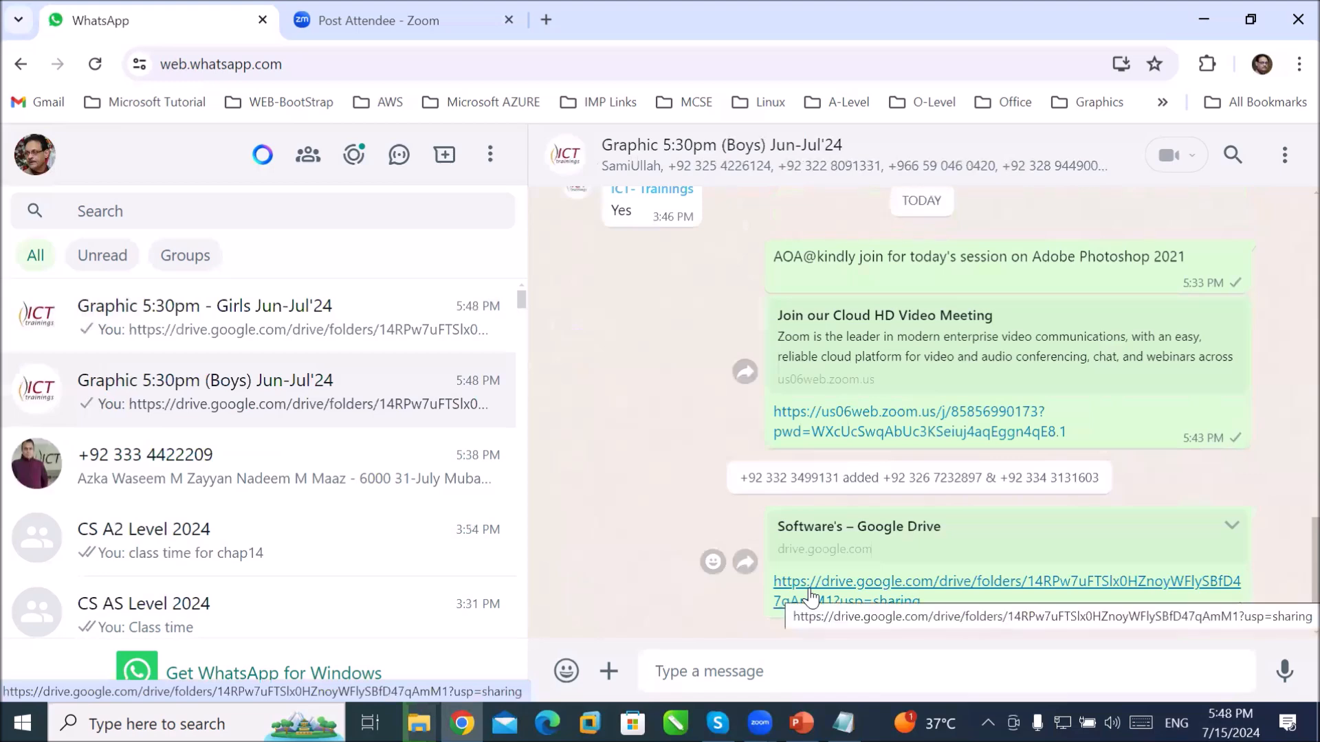
Step: Open the shared Software's Google Drive folder from the WhatsApp link and scroll through its files
click(812, 595)
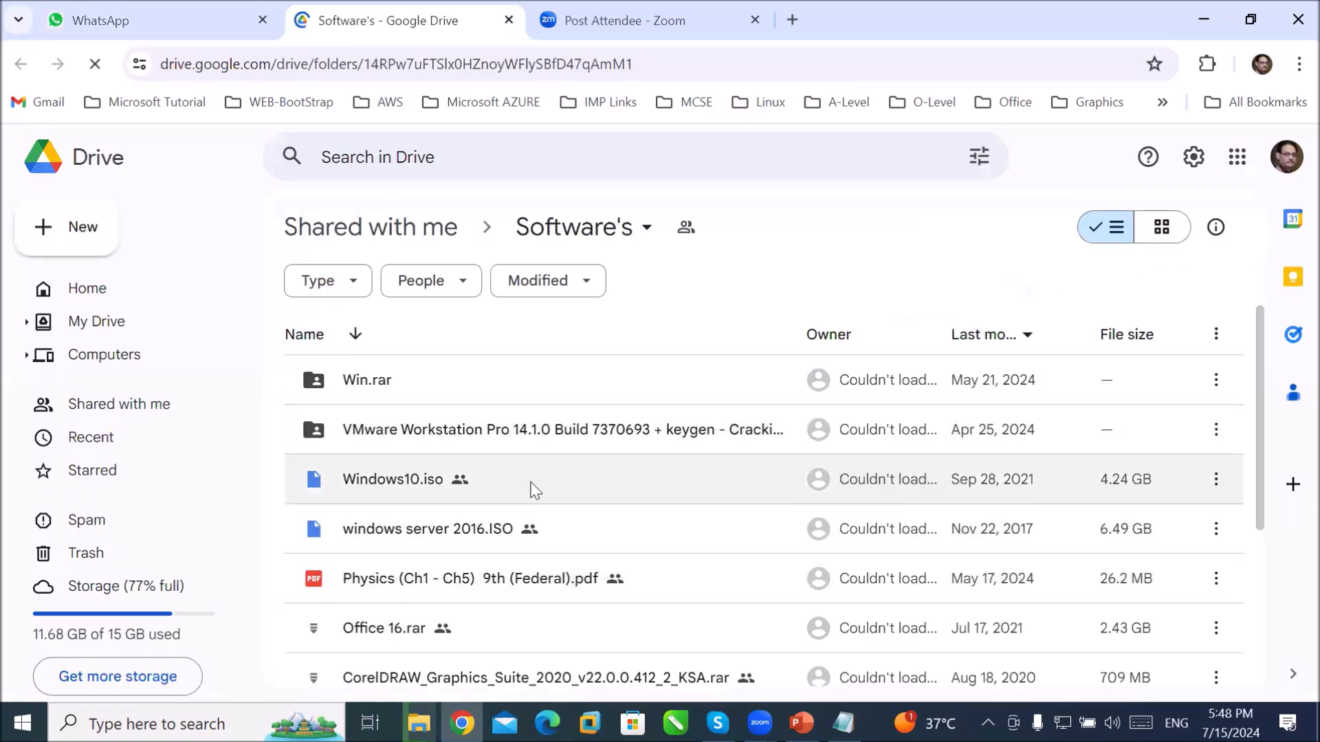
scroll(530, 486, down, 3)
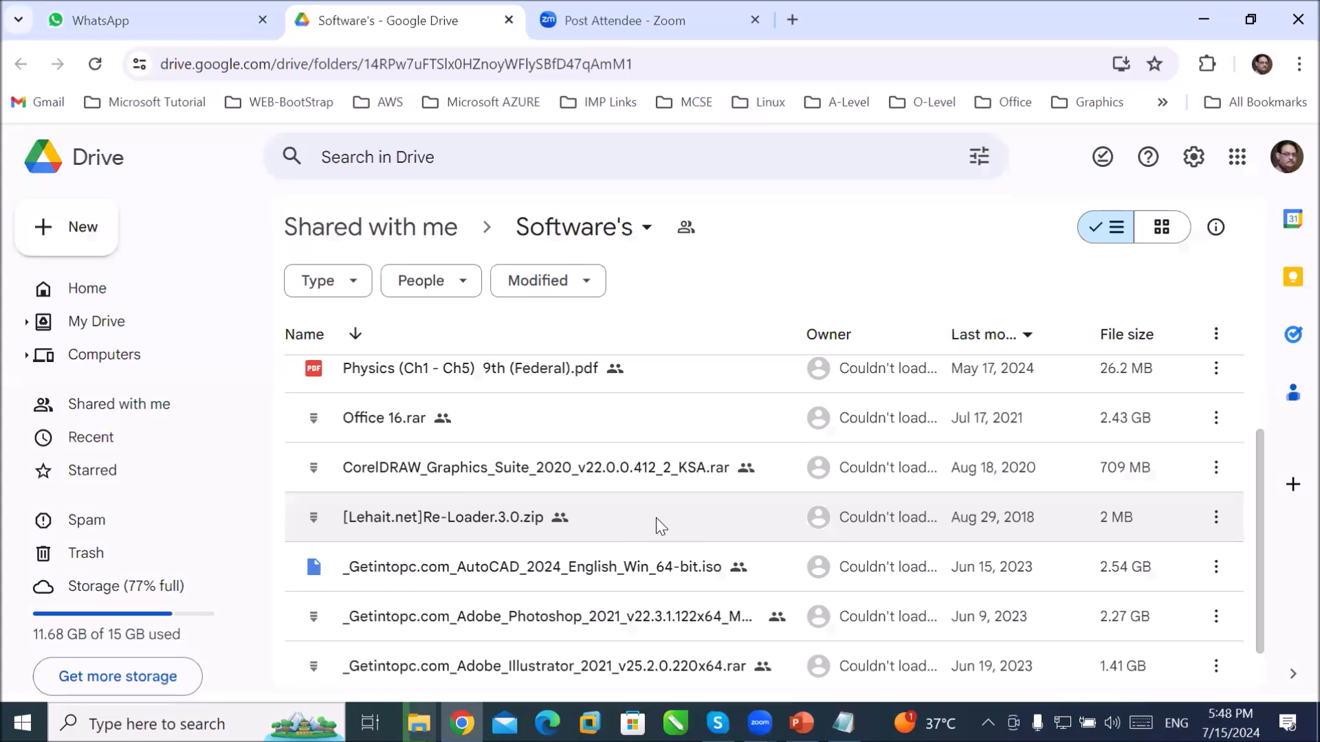
scroll(656, 518, down, 1)
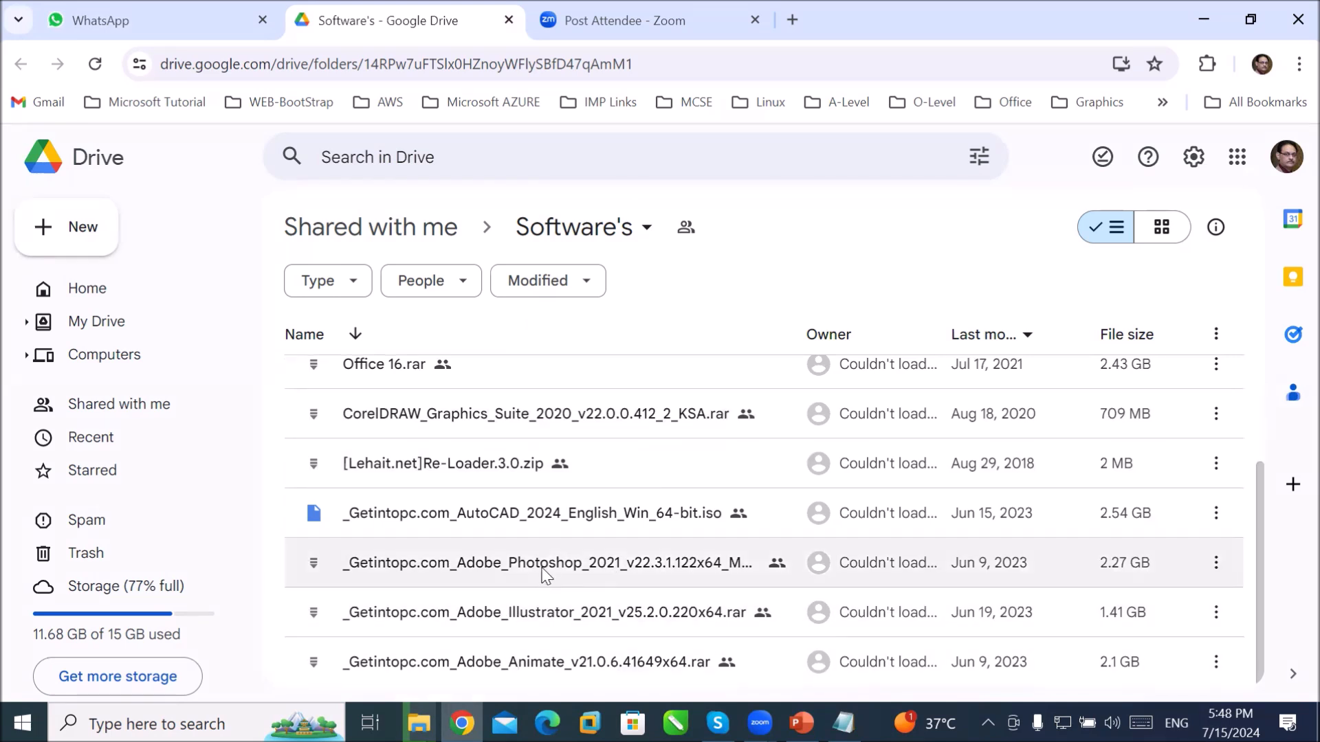
Step: Download the 2.3GB Photoshop 2021 rar from Google Drive, accepting the can't-scan-for-viruses warning
double_click(596, 565)
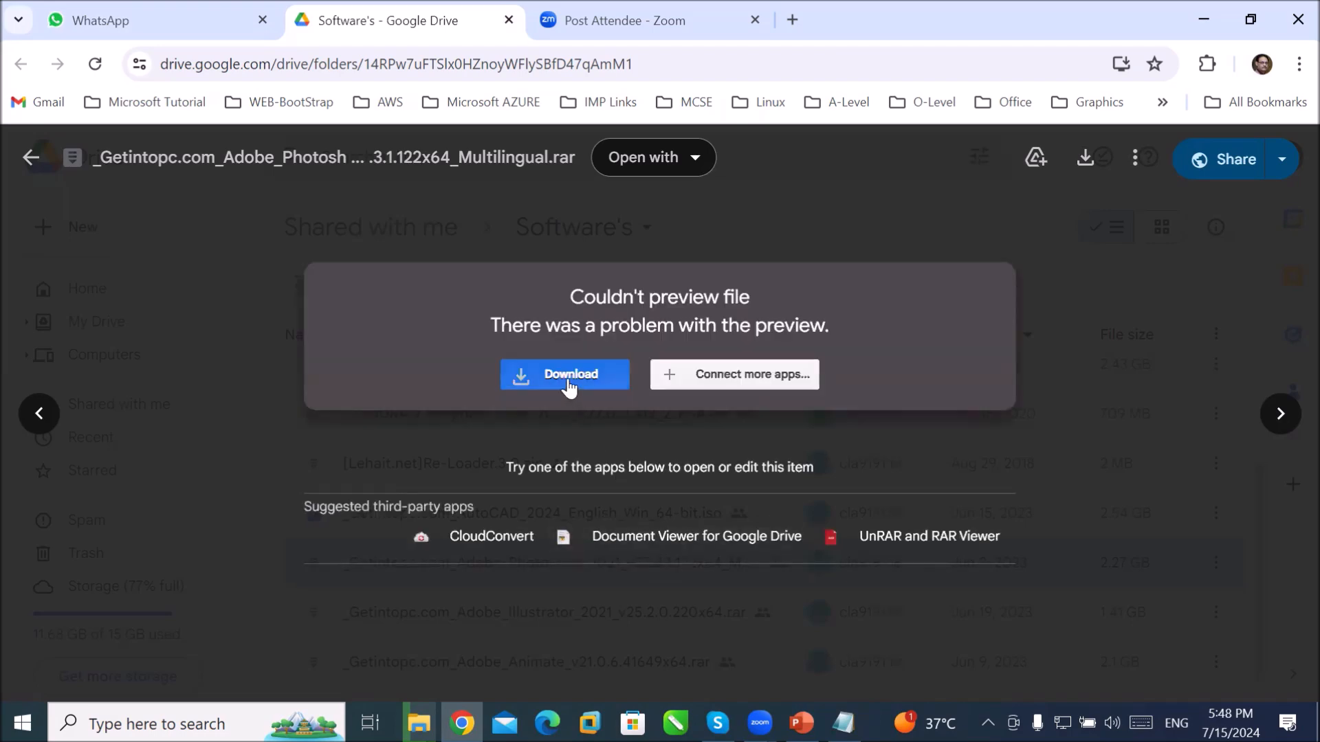
click(562, 385)
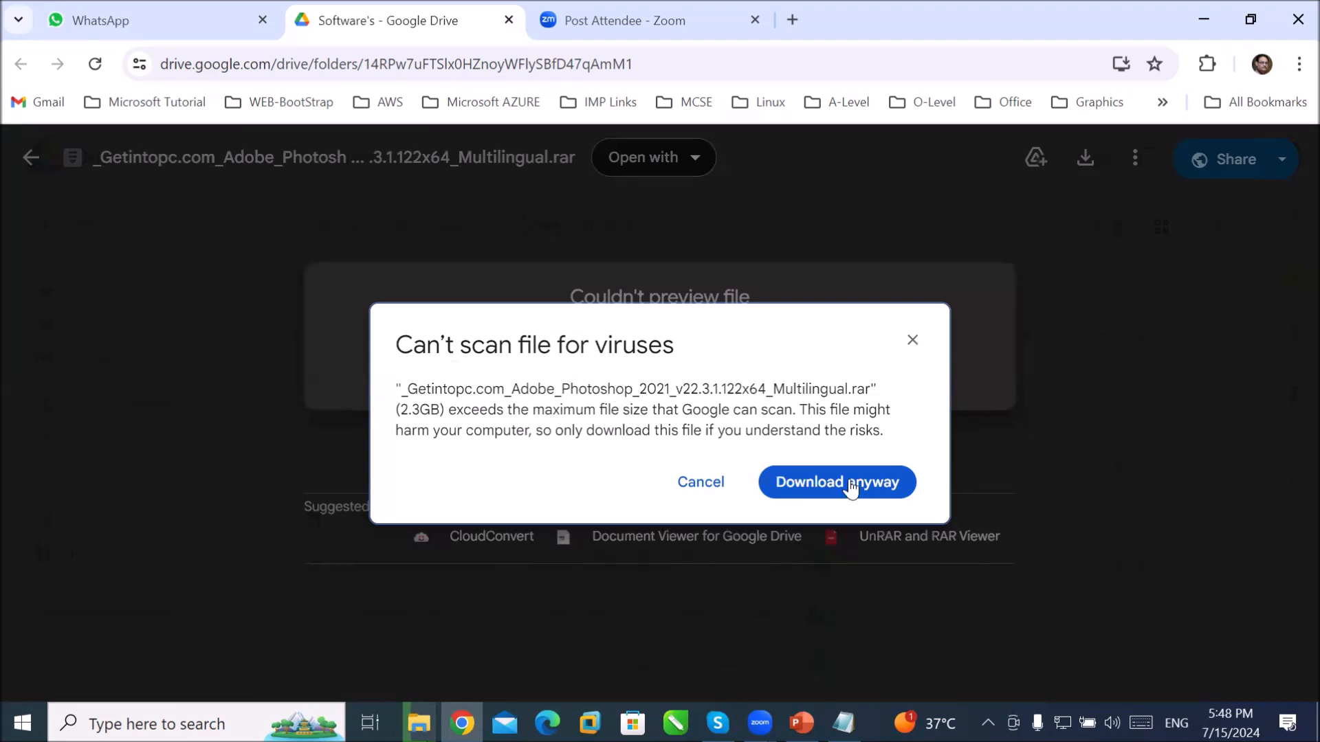
click(822, 490)
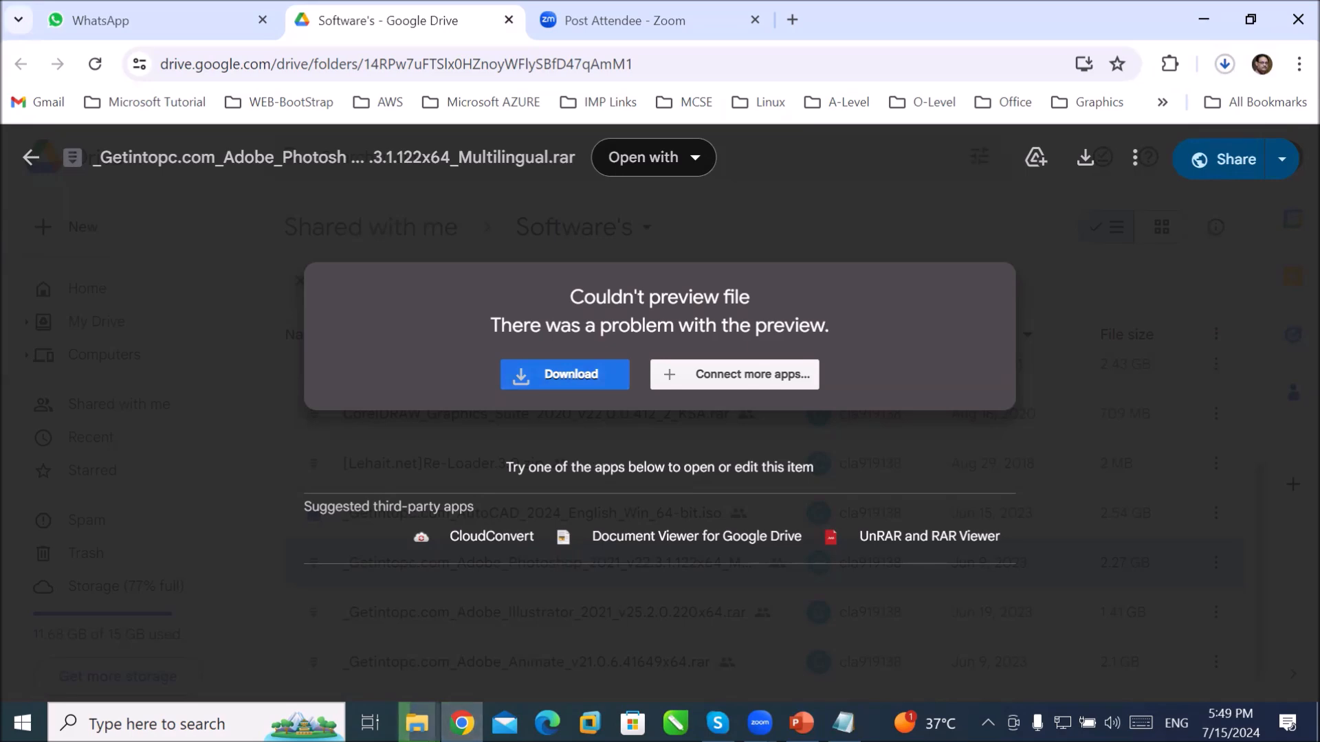
mouse_move(416, 722)
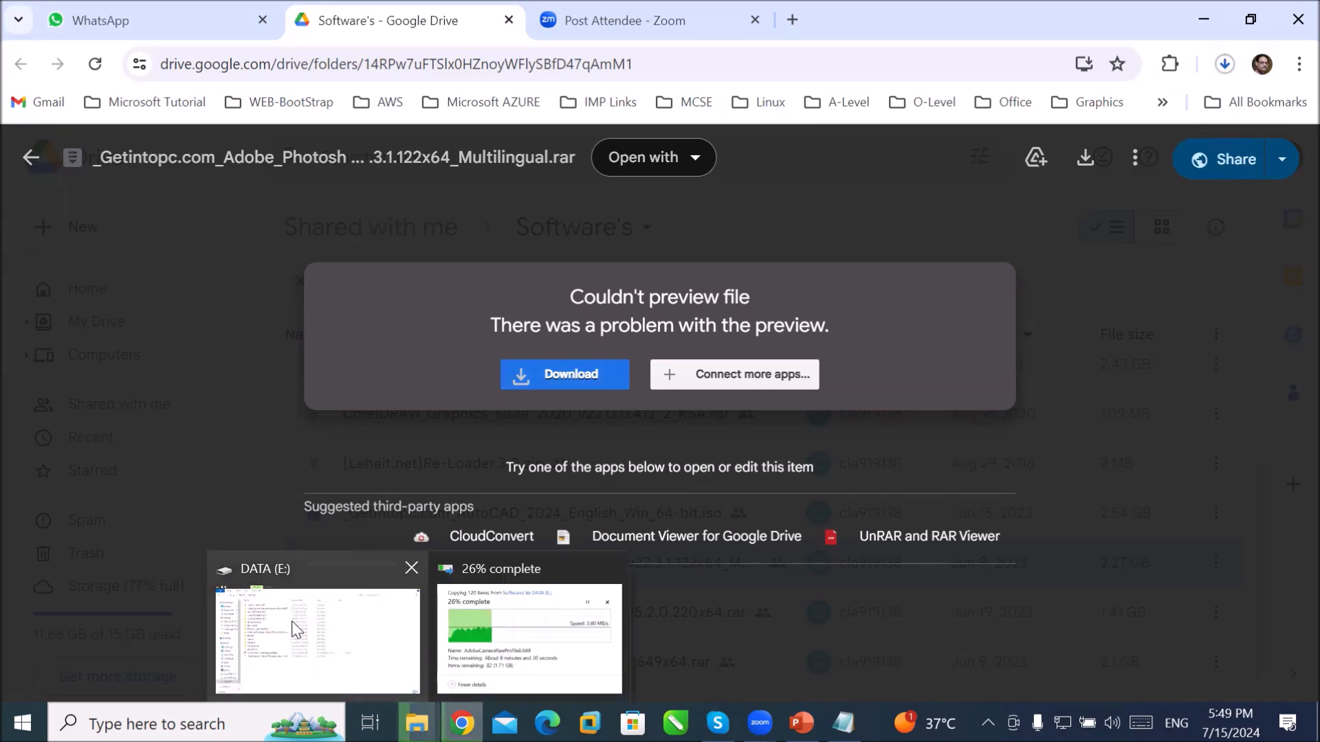
Step: Check the unconfirmed partial download in Downloads, then open Local Disk (D:)
click(337, 620)
click(82, 160)
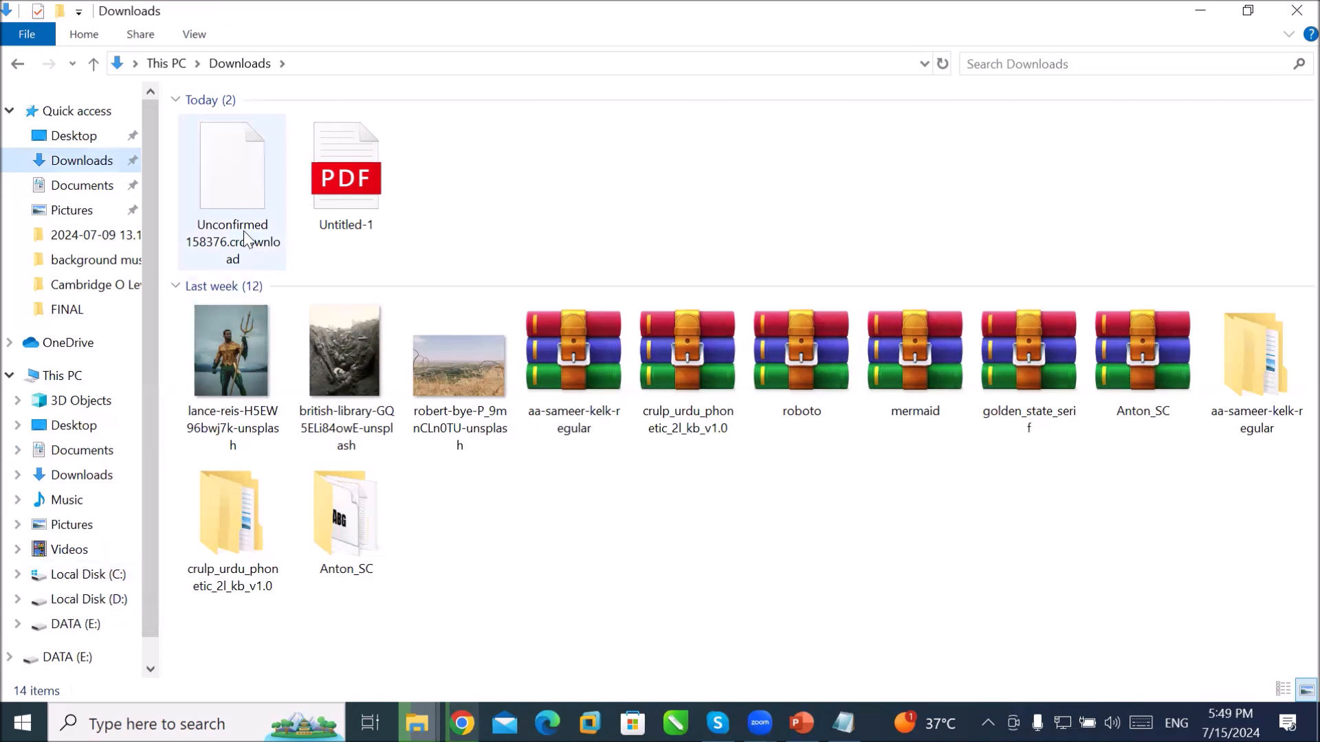
click(234, 193)
right_click(234, 193)
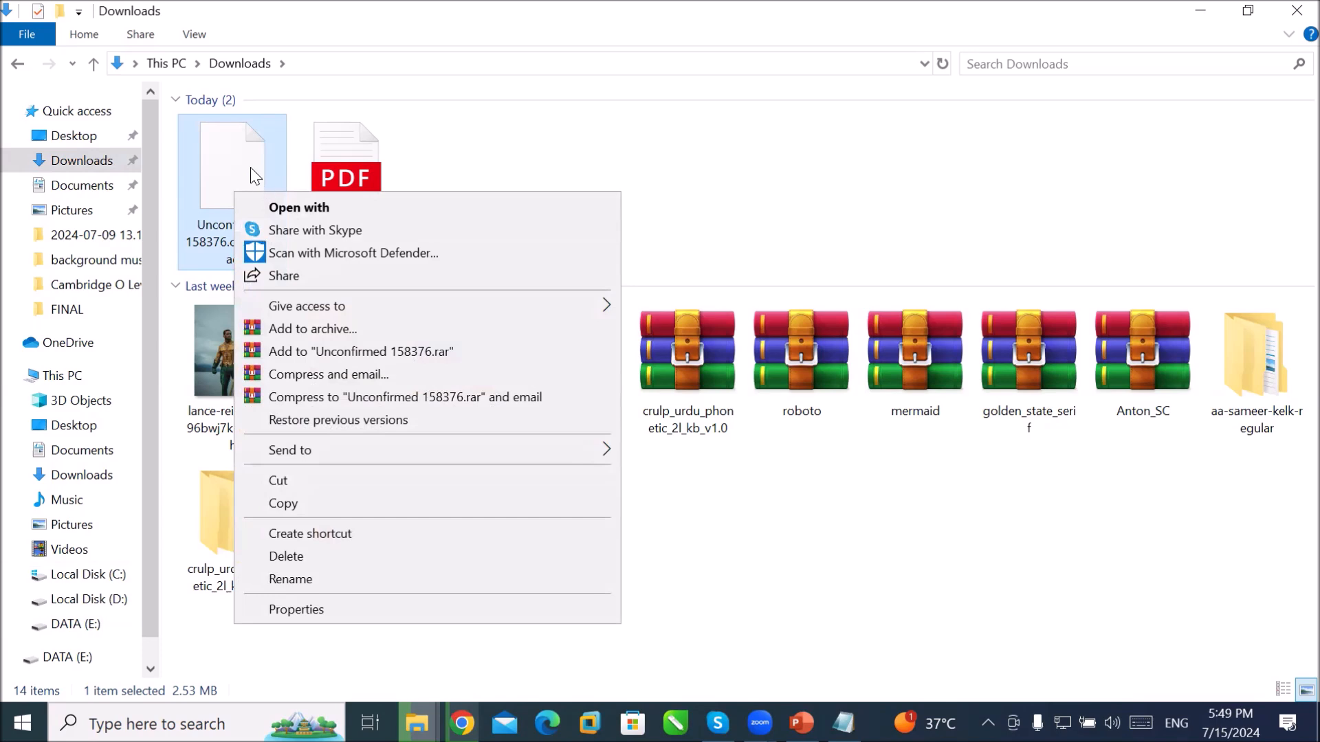
click(236, 151)
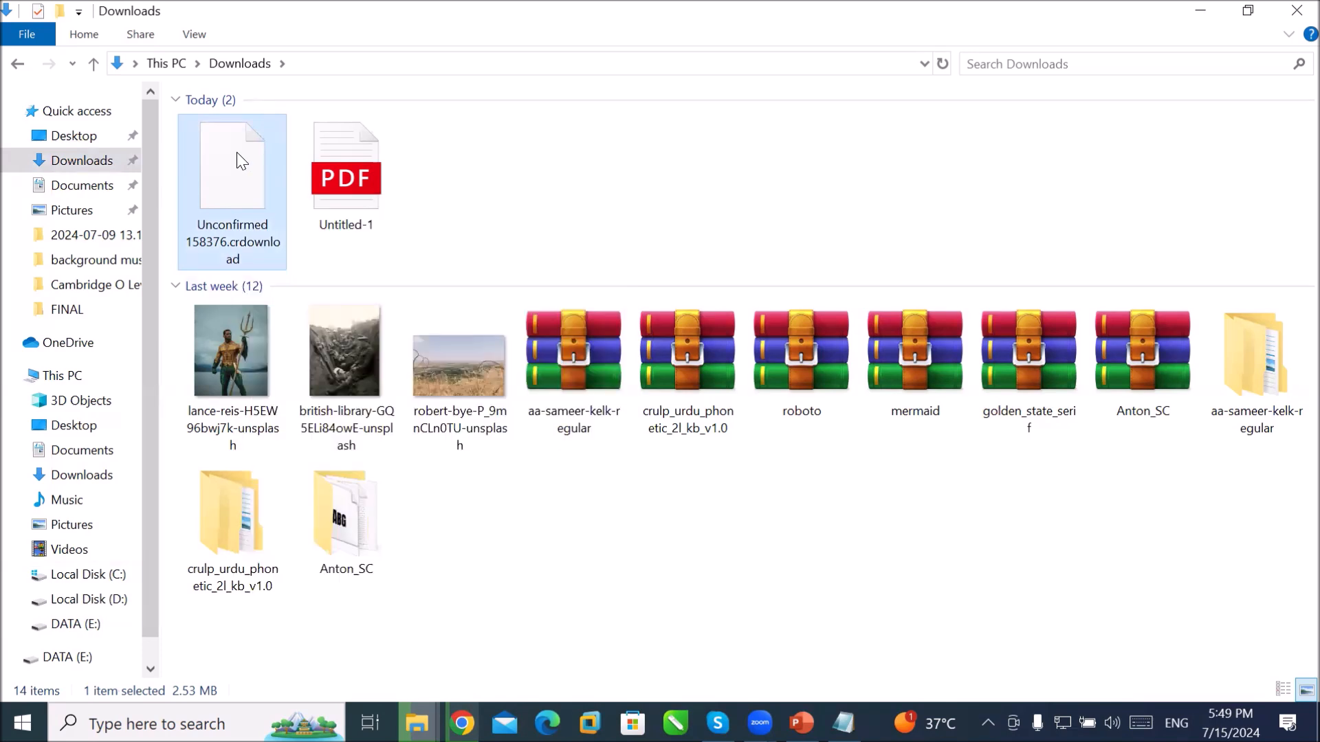
click(107, 602)
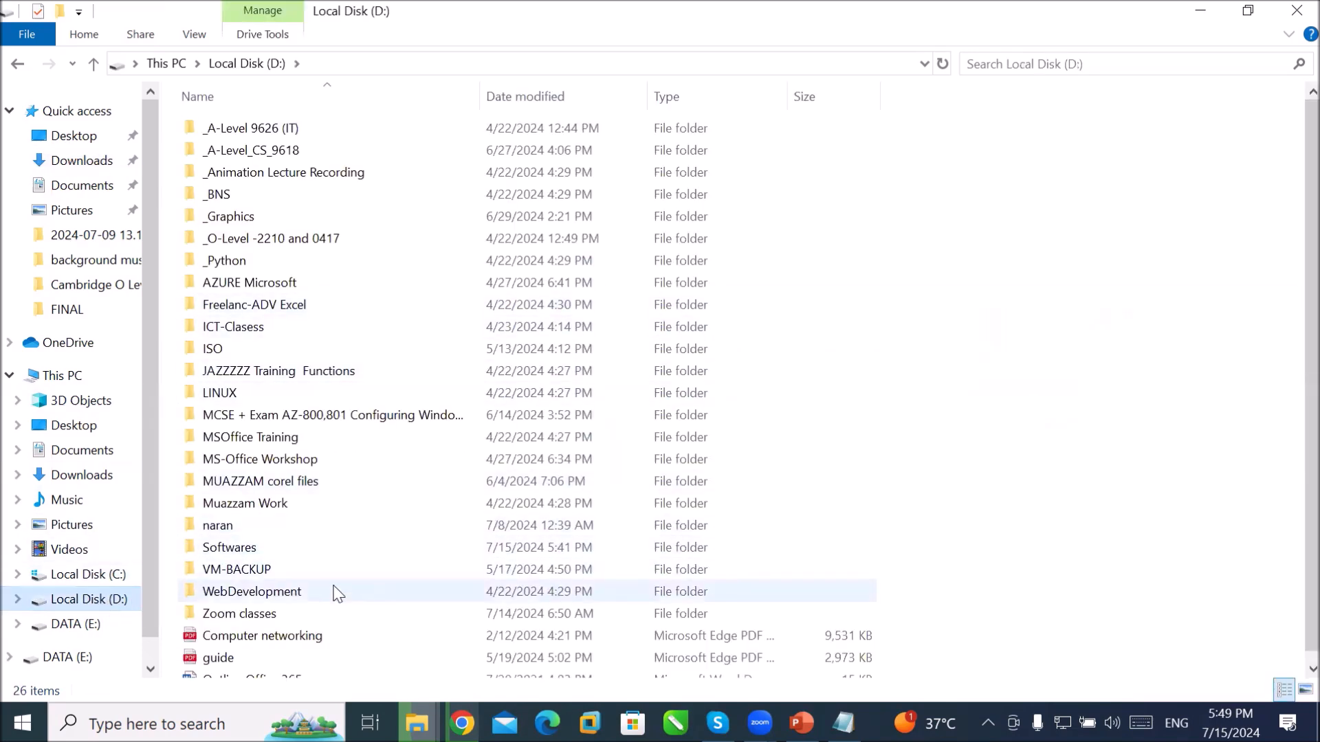
Step: Start extracting the Photoshop 2021 rar in Softwares with its password, cancelling the file-replace prompt
double_click(333, 548)
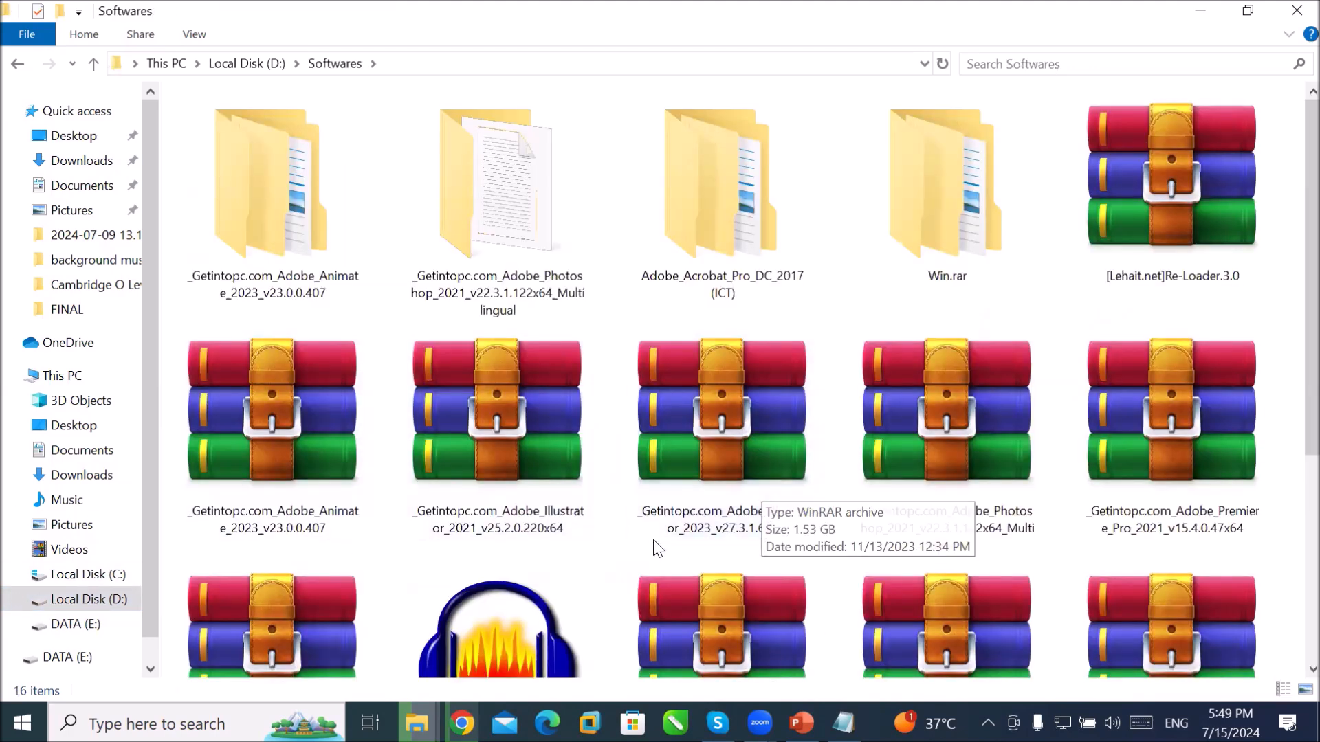
click(980, 439)
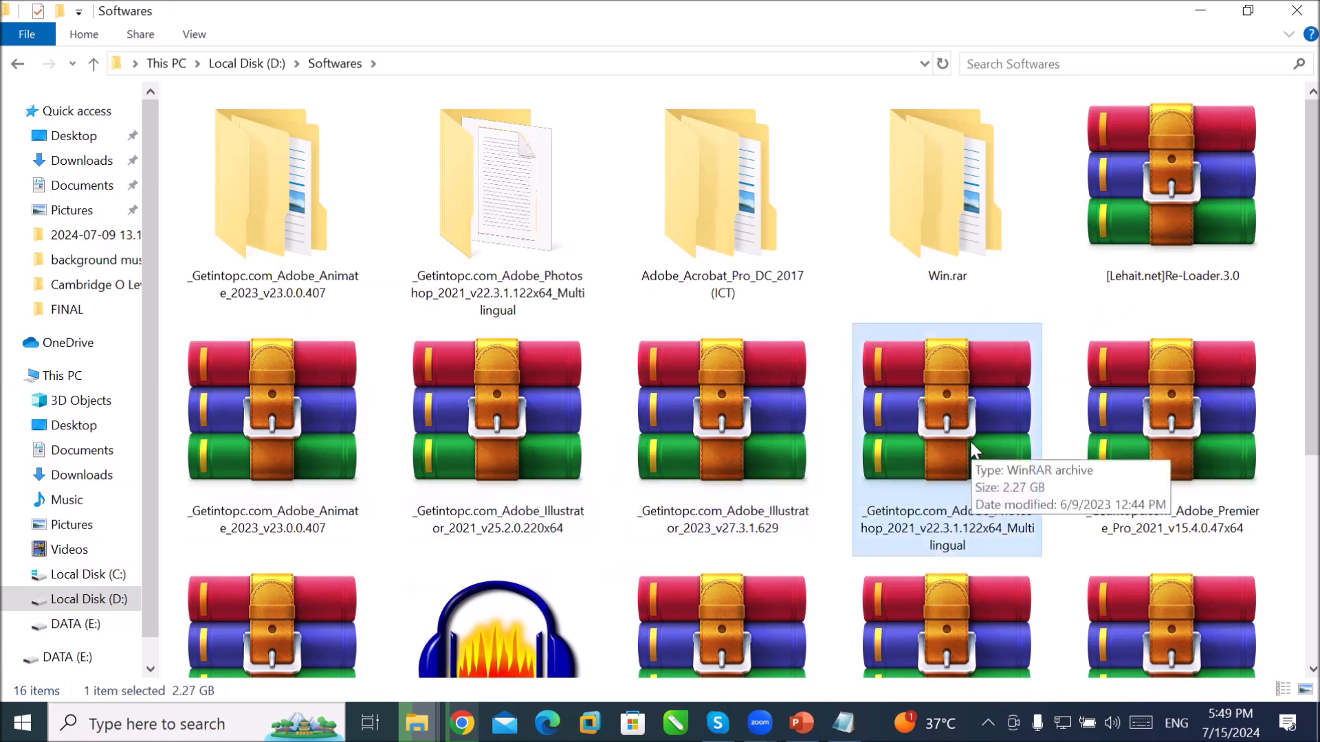
right_click(906, 427)
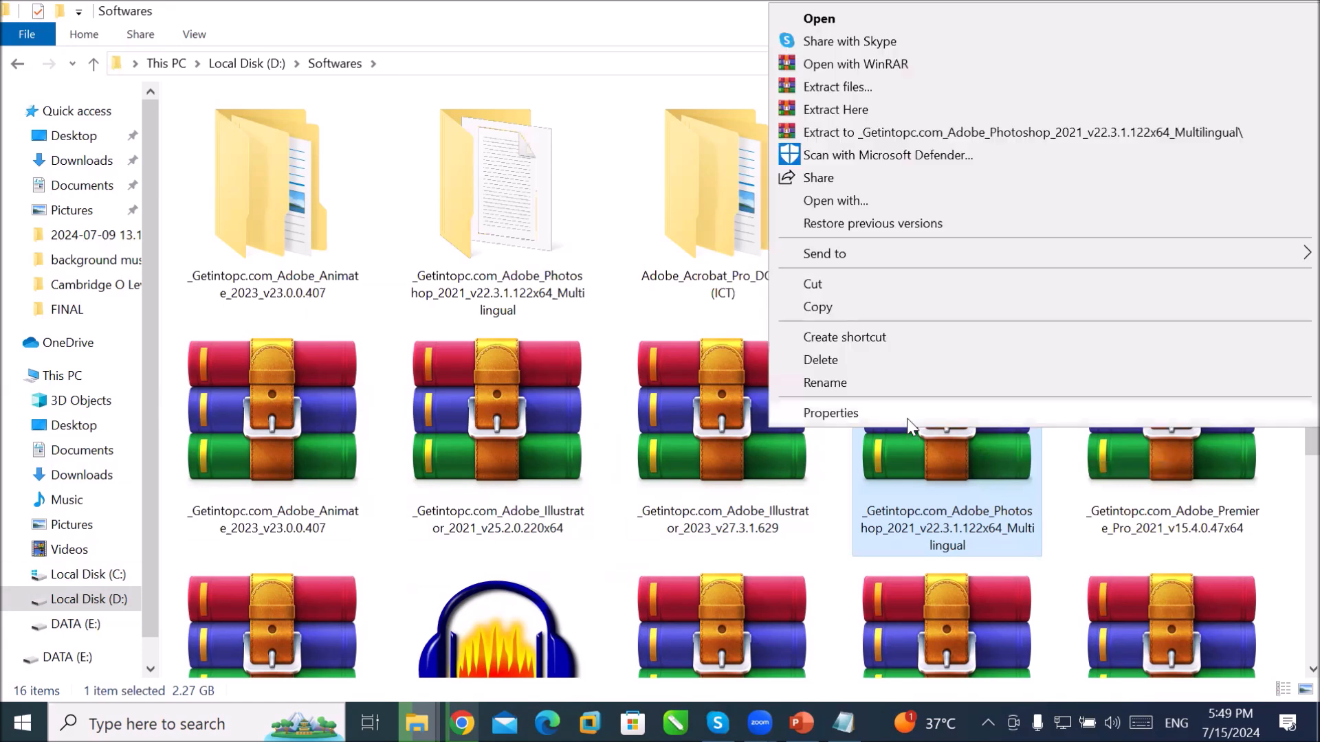
click(946, 132)
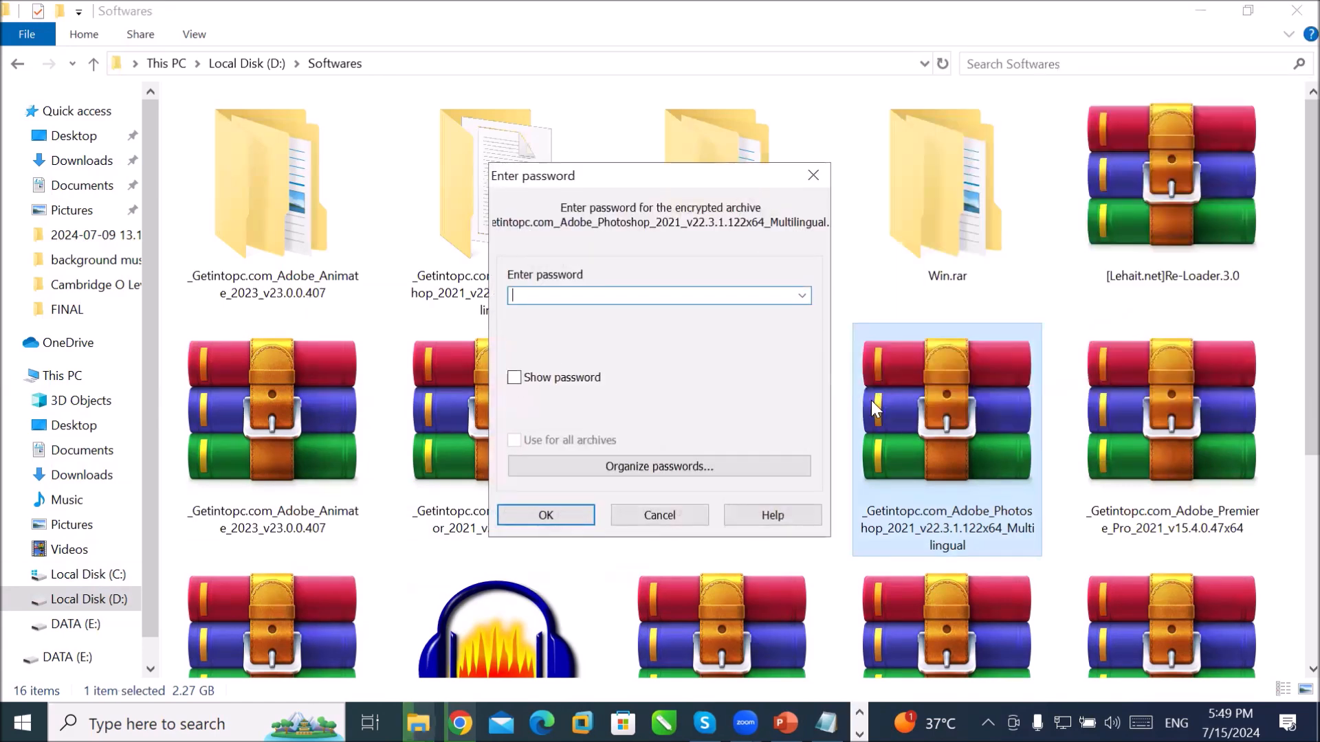
text(12)
click(545, 515)
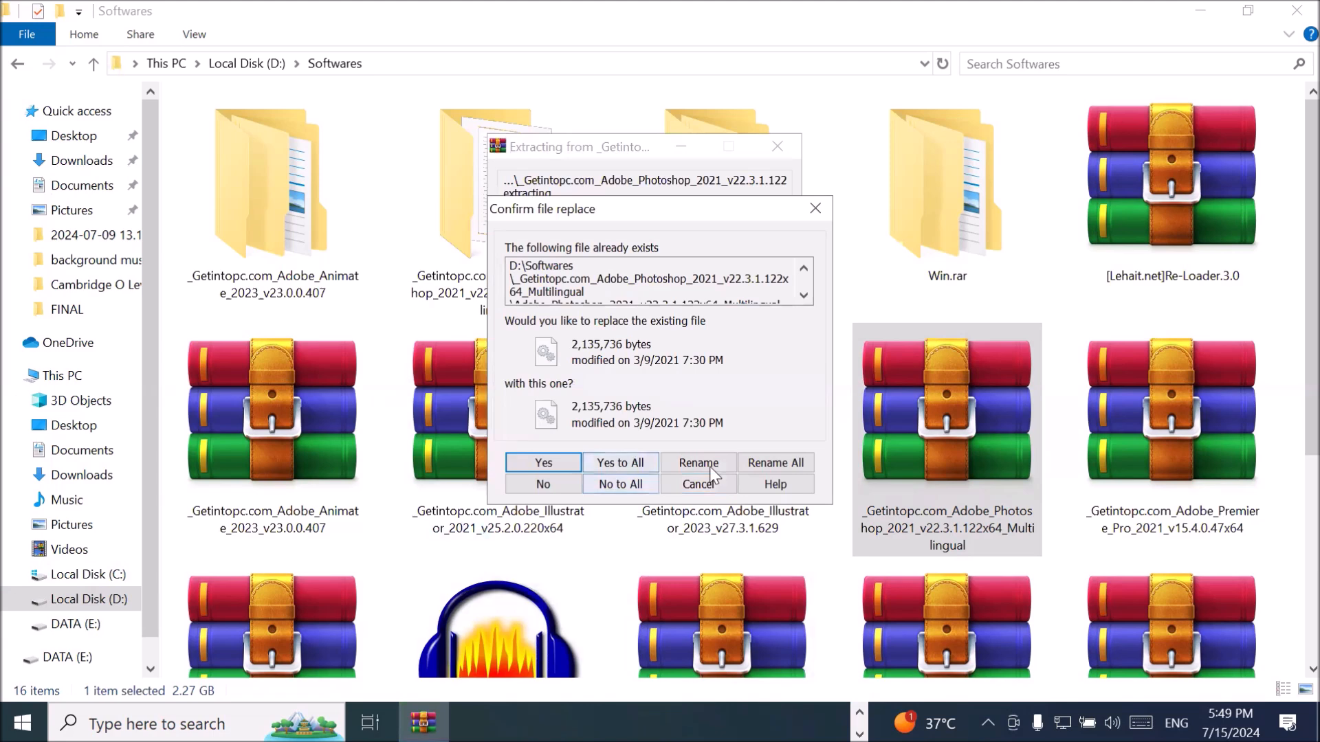
click(688, 487)
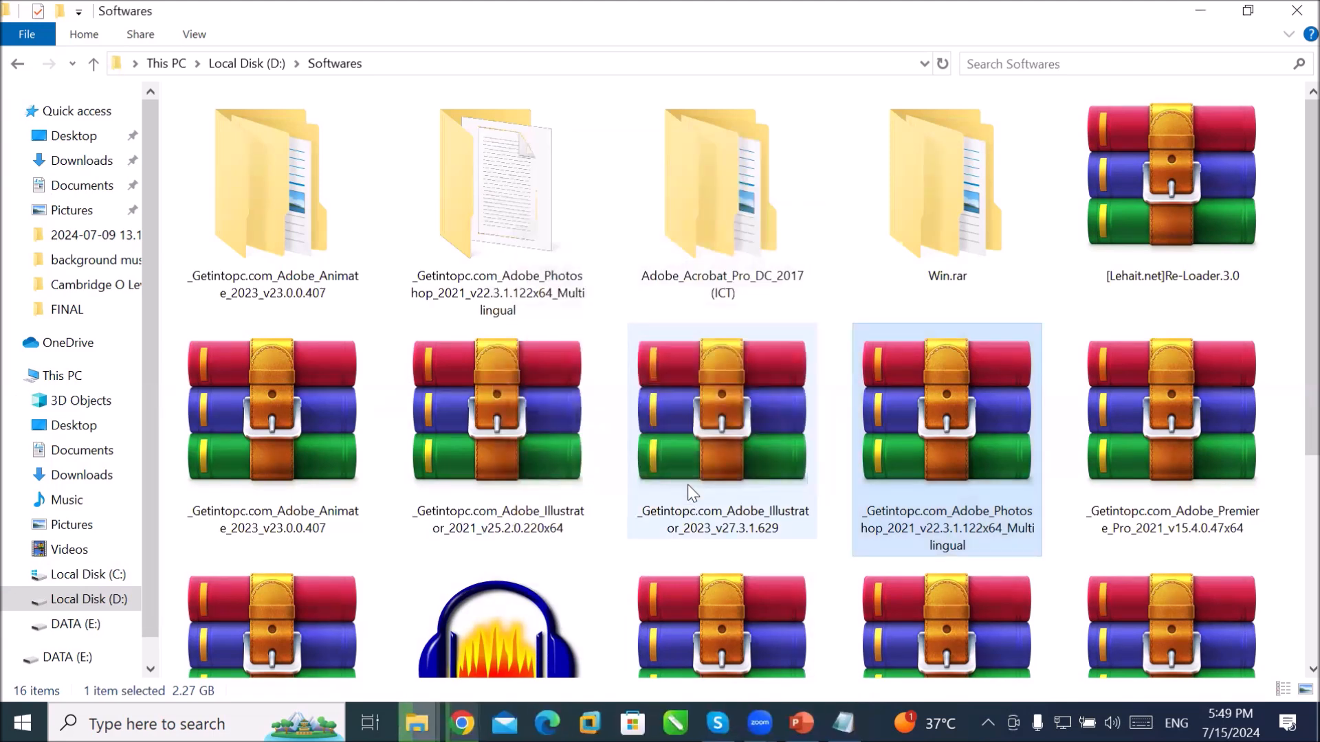
click(510, 184)
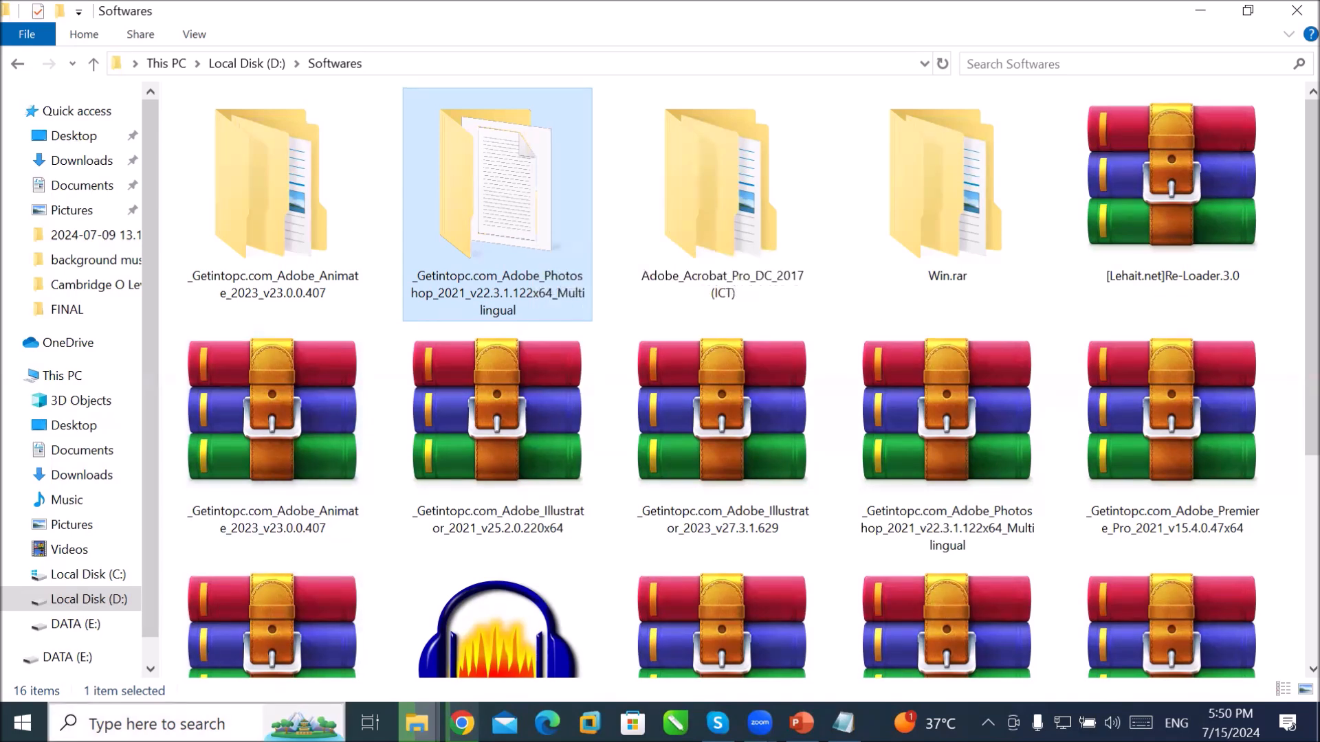
click(200, 724)
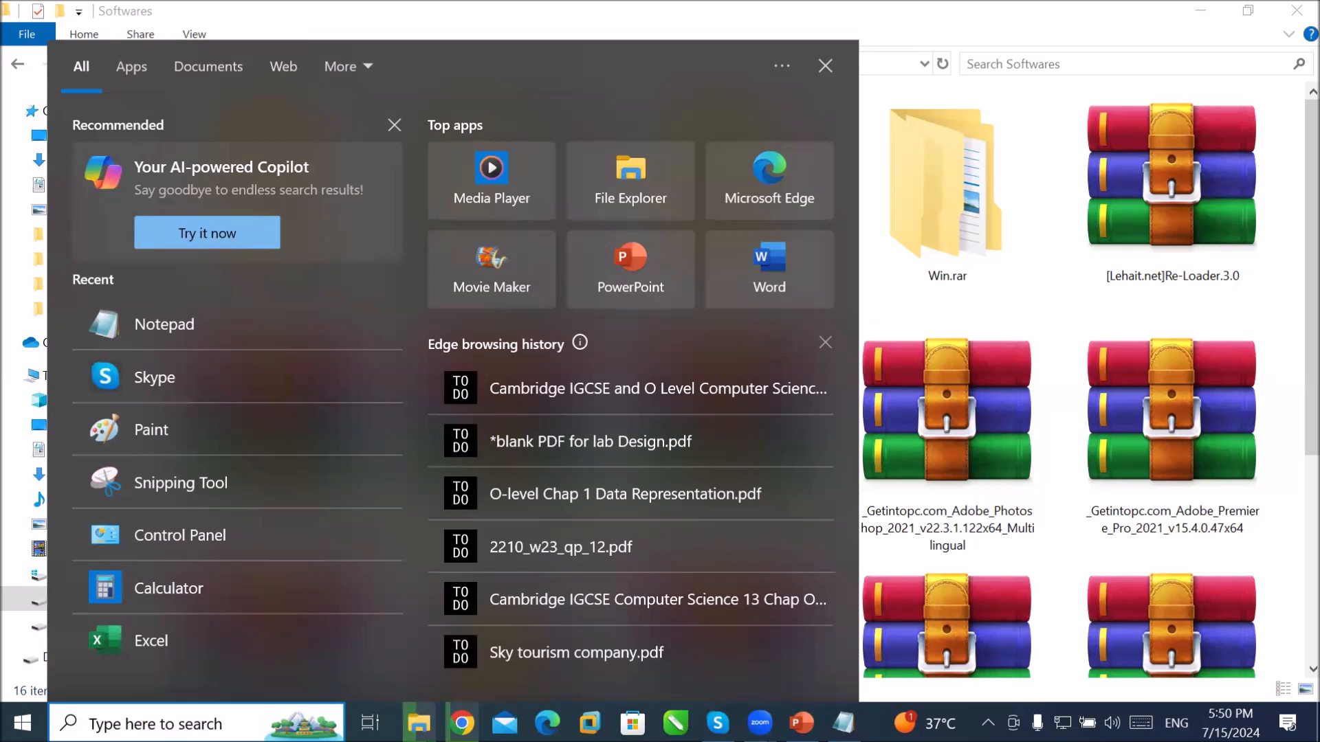
text(control)
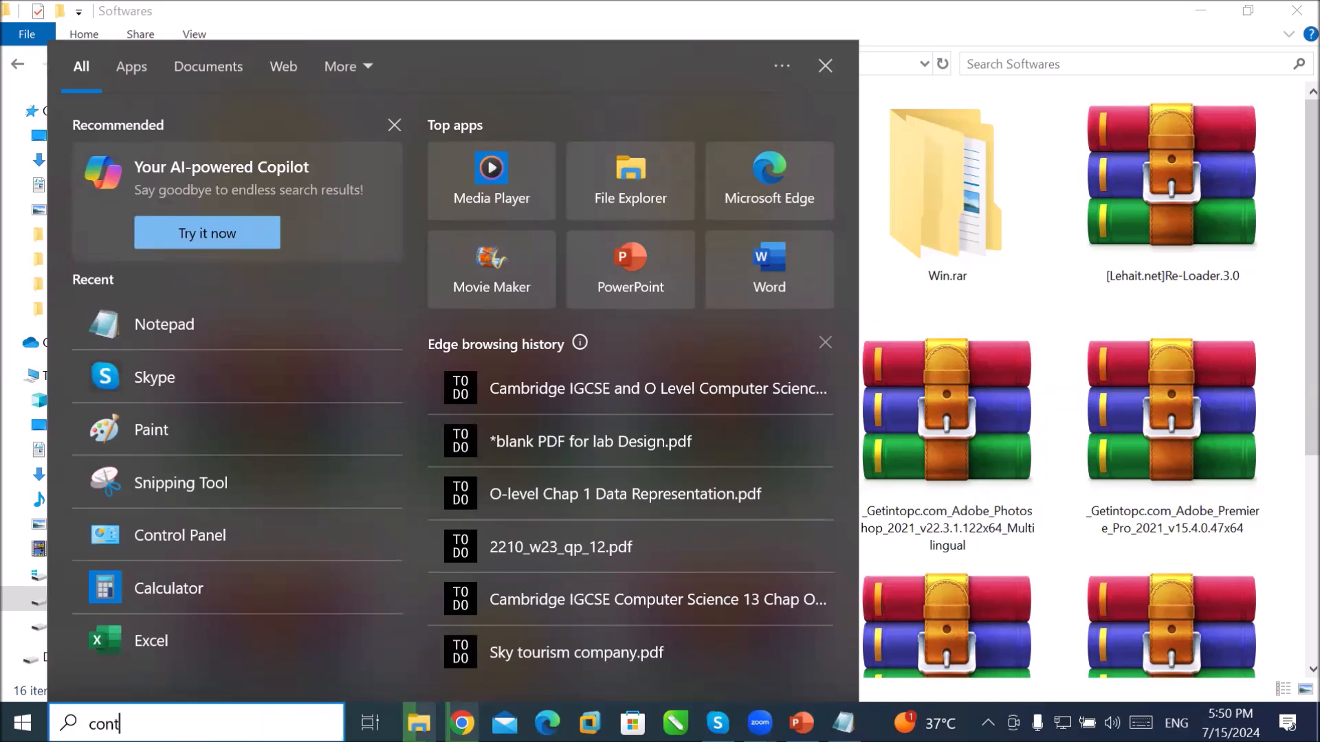
key(Return)
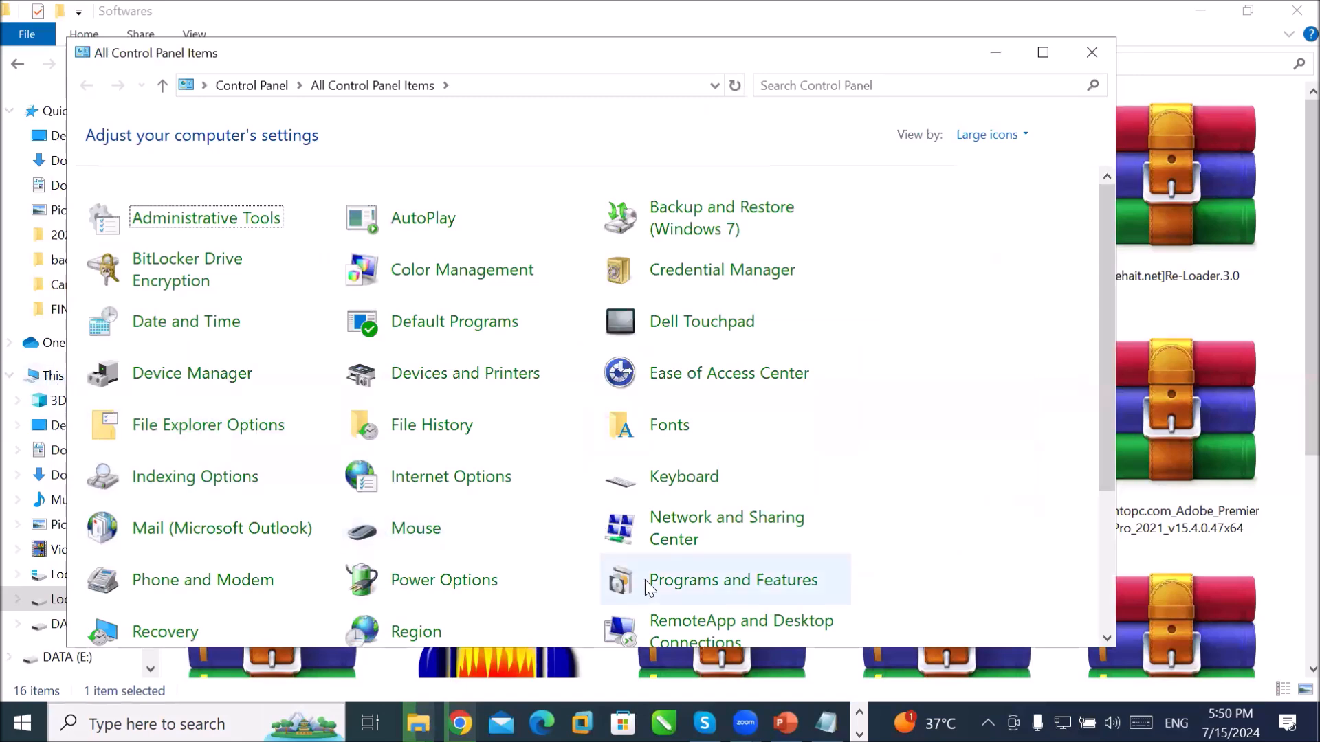
click(679, 586)
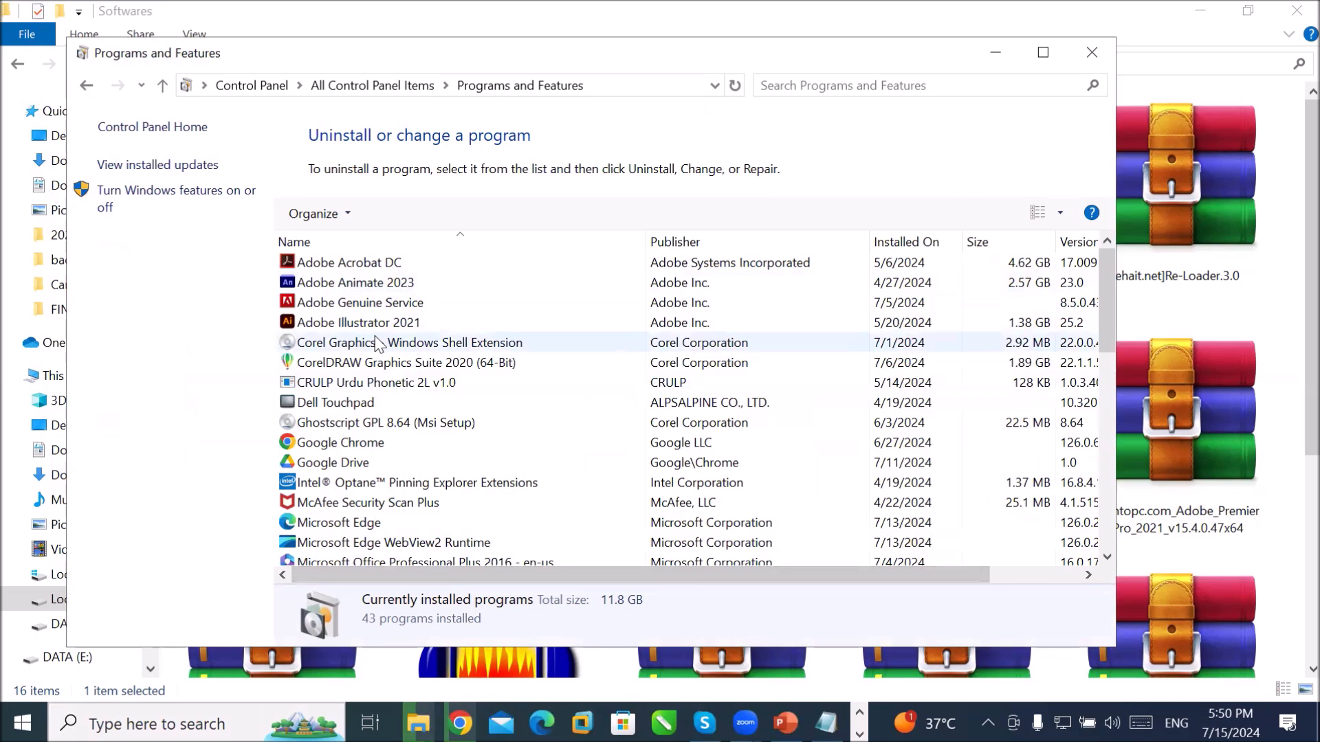
click(380, 282)
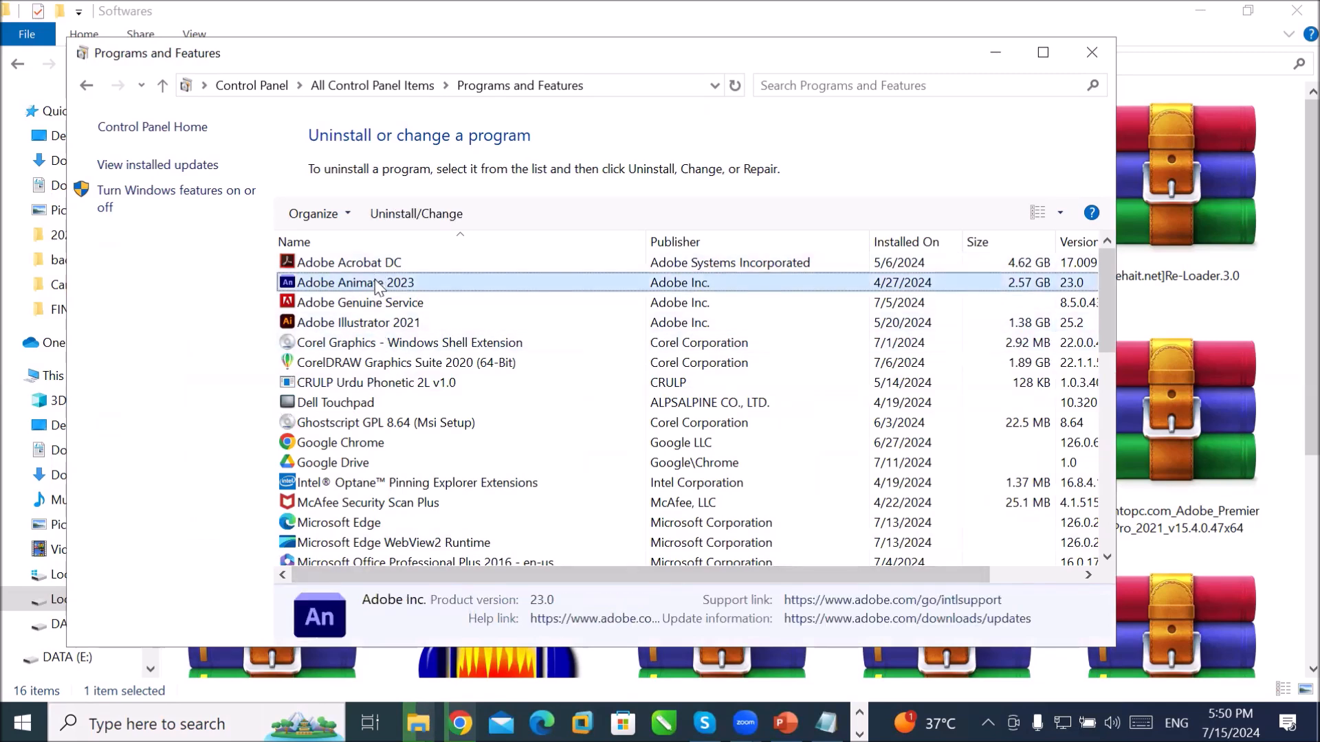
click(381, 324)
click(382, 363)
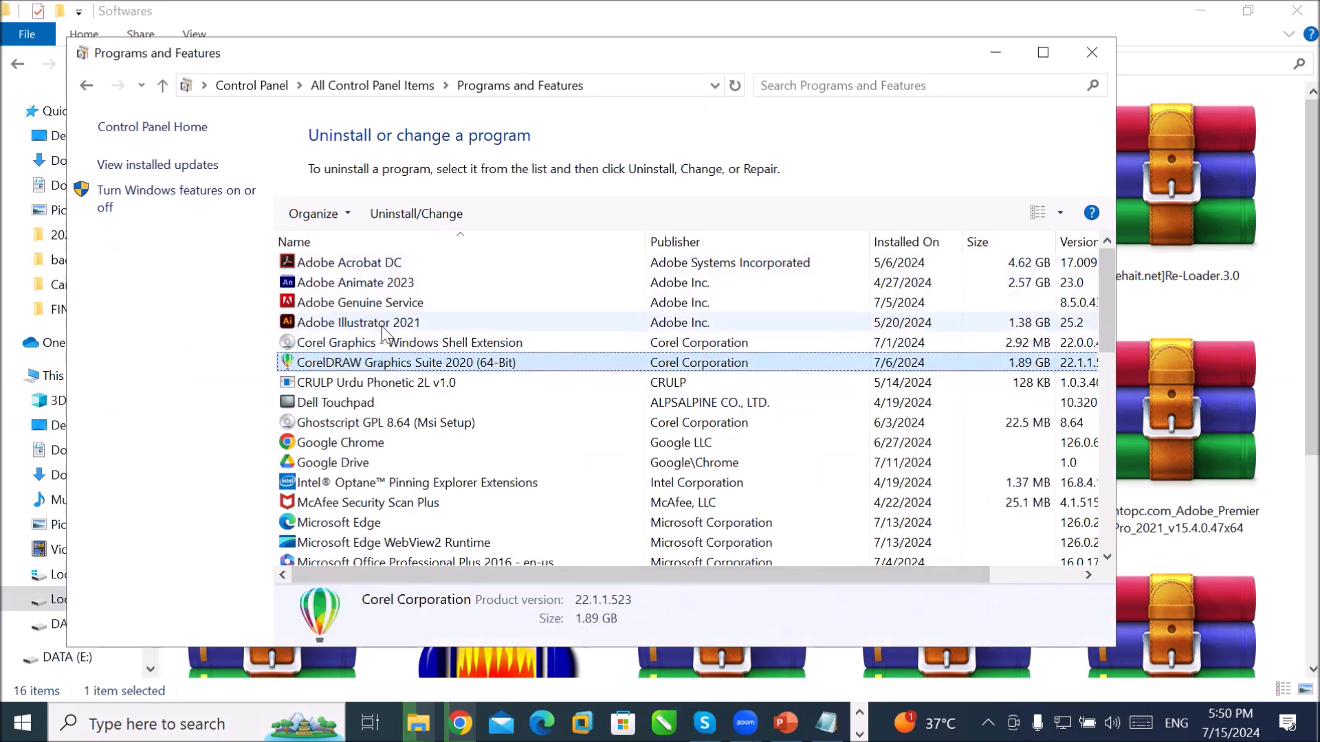
click(1092, 53)
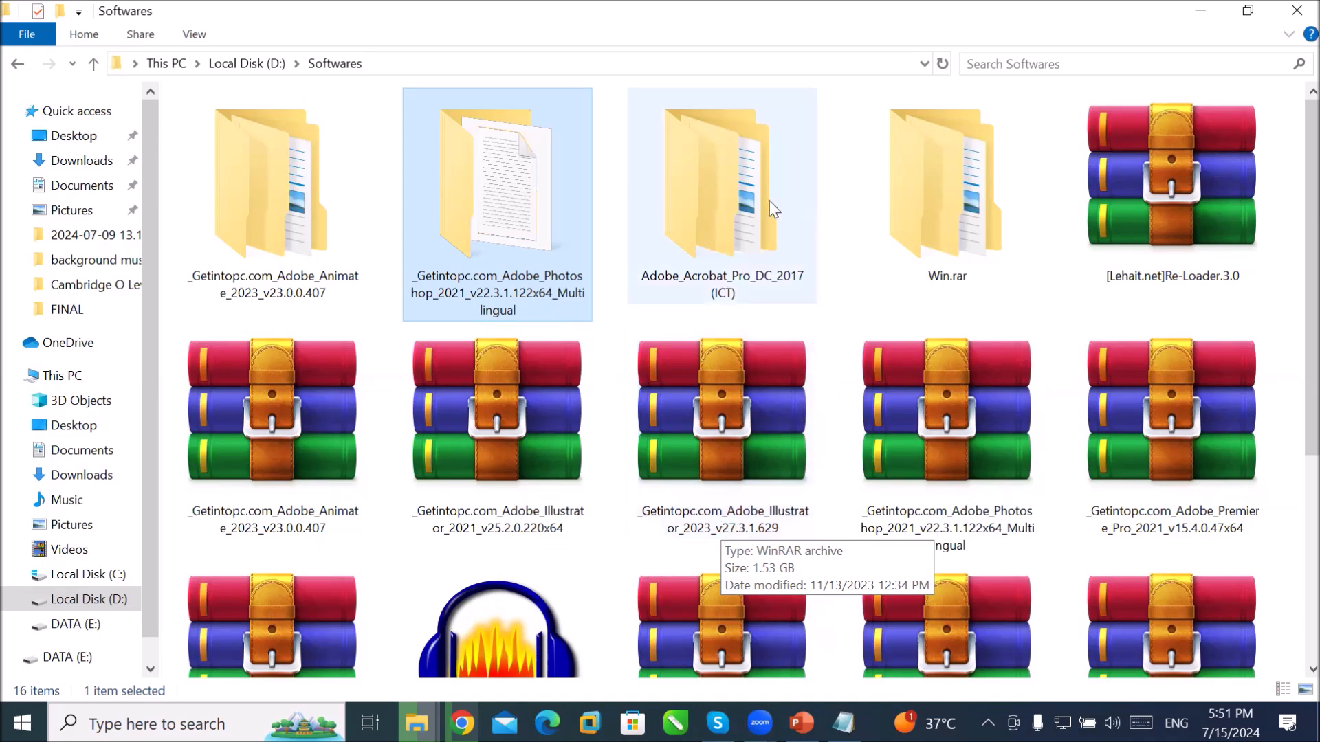
Step: Open the Photoshop 2021 installer folder and run the Set-up application as administrator
double_click(526, 234)
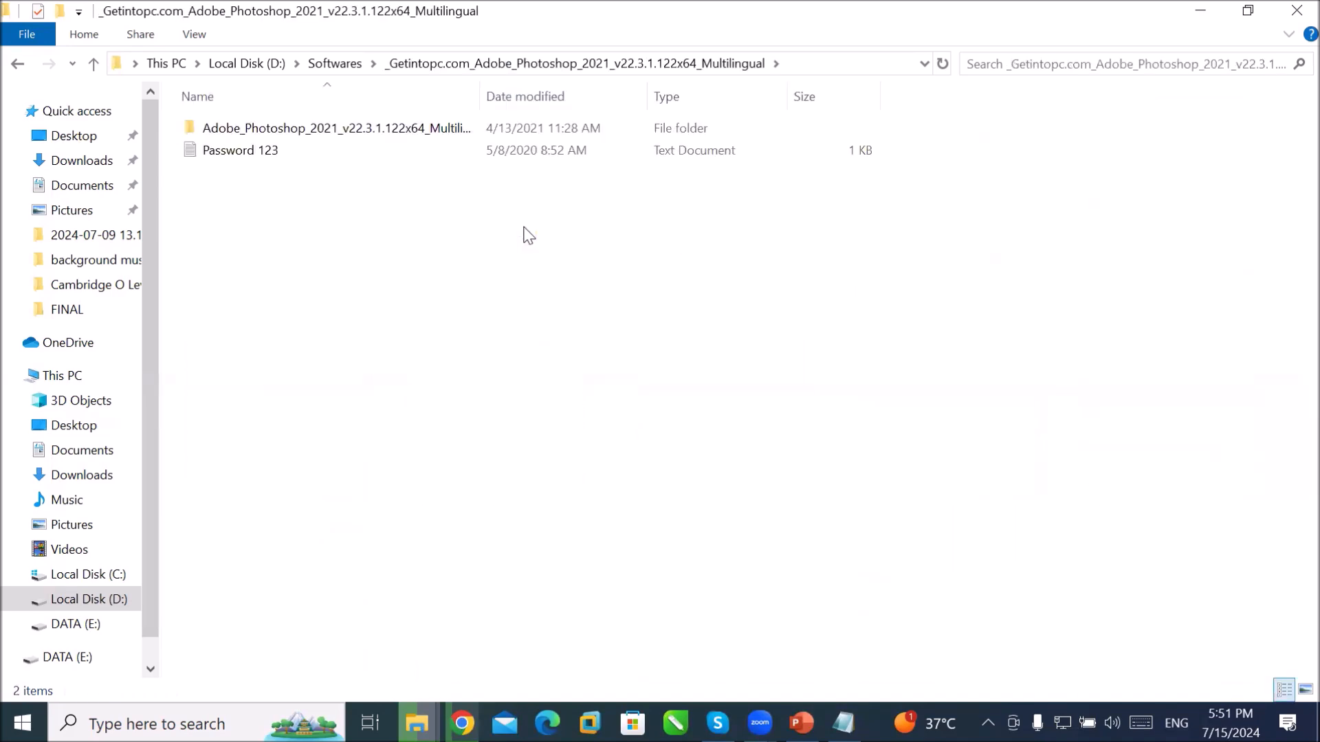
double_click(347, 139)
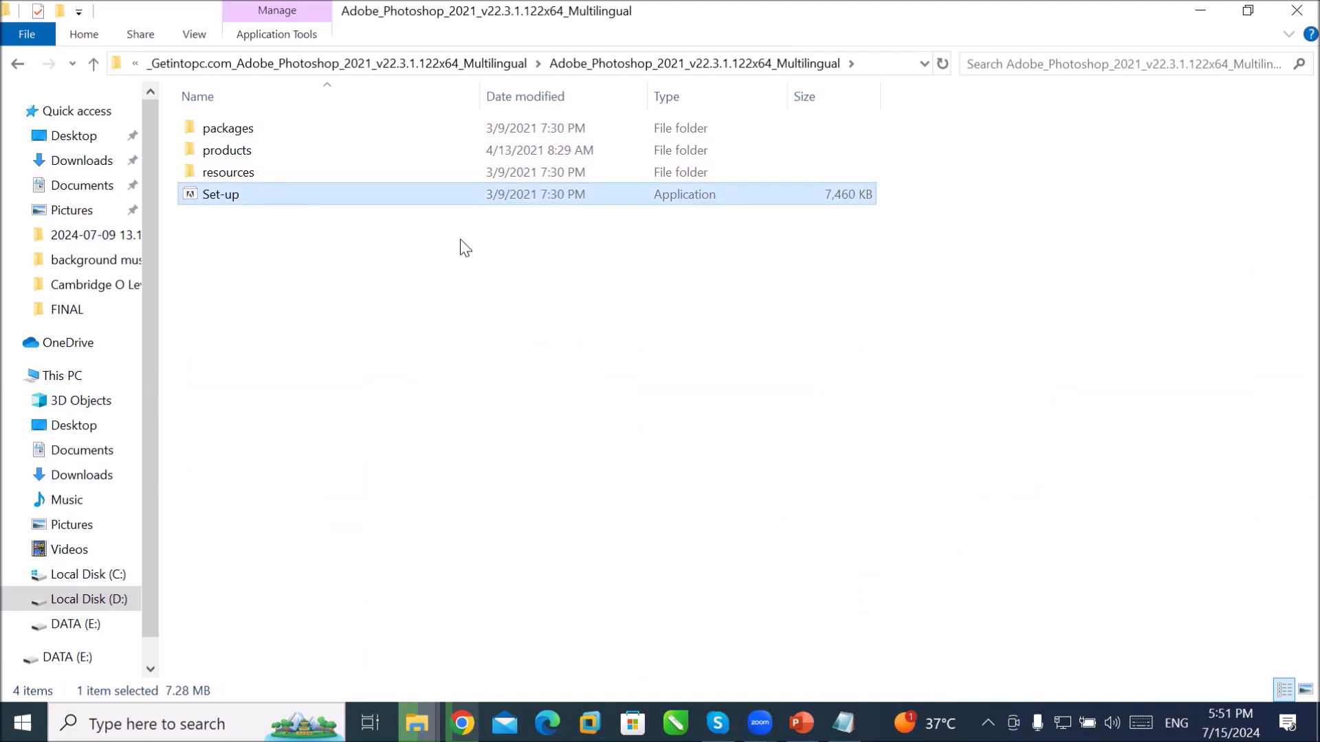
click(234, 137)
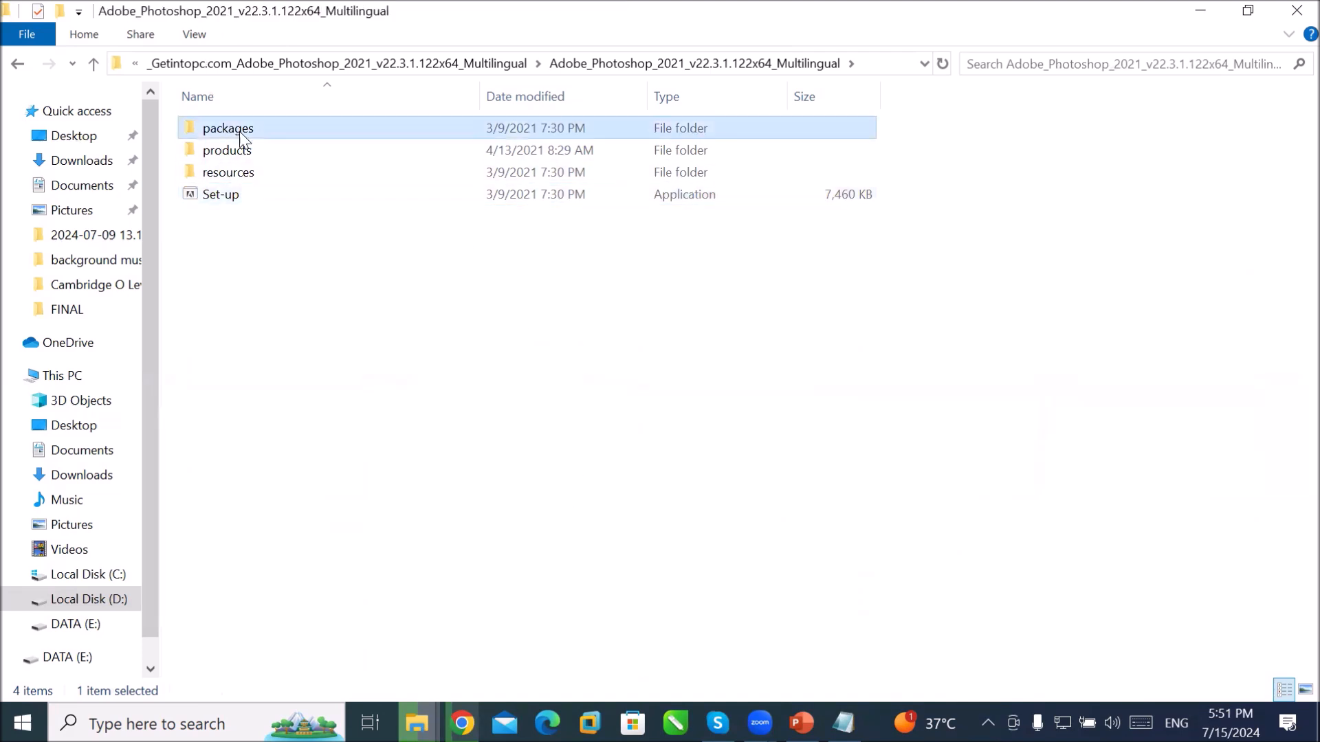
click(271, 154)
click(261, 176)
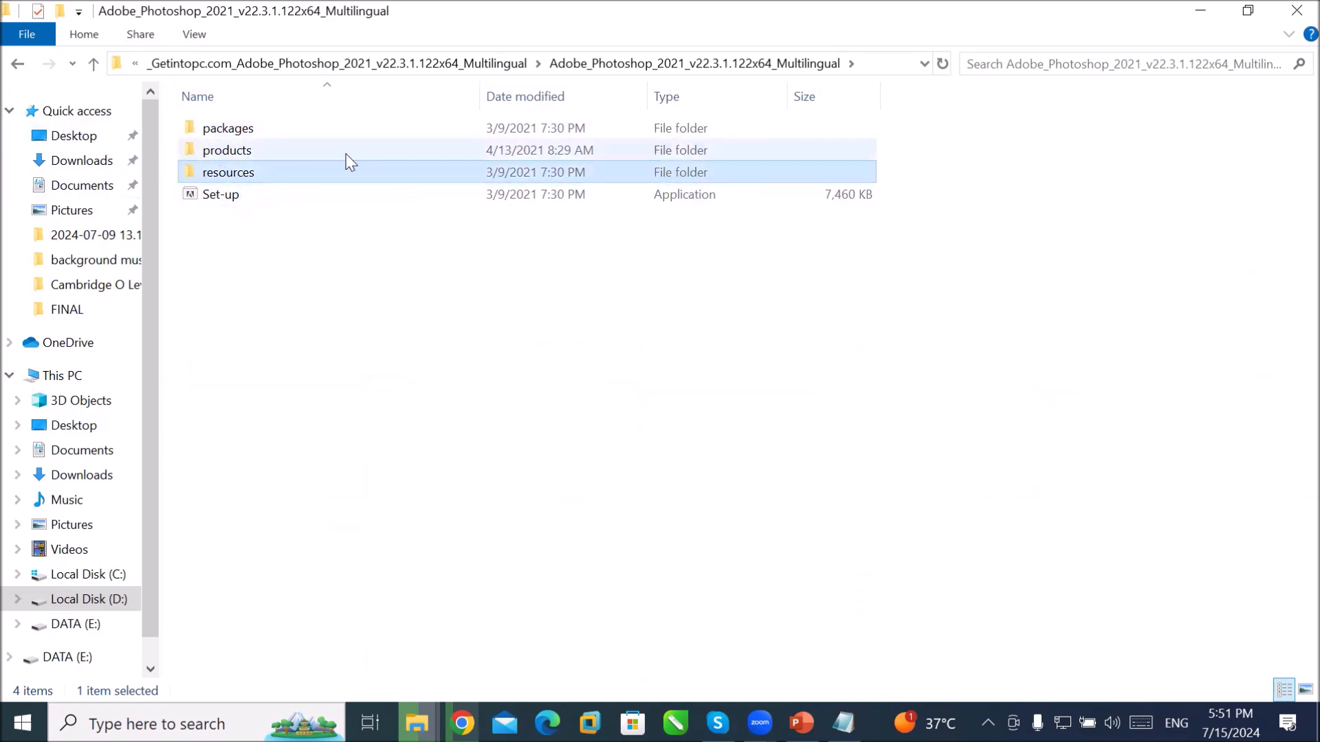
click(227, 196)
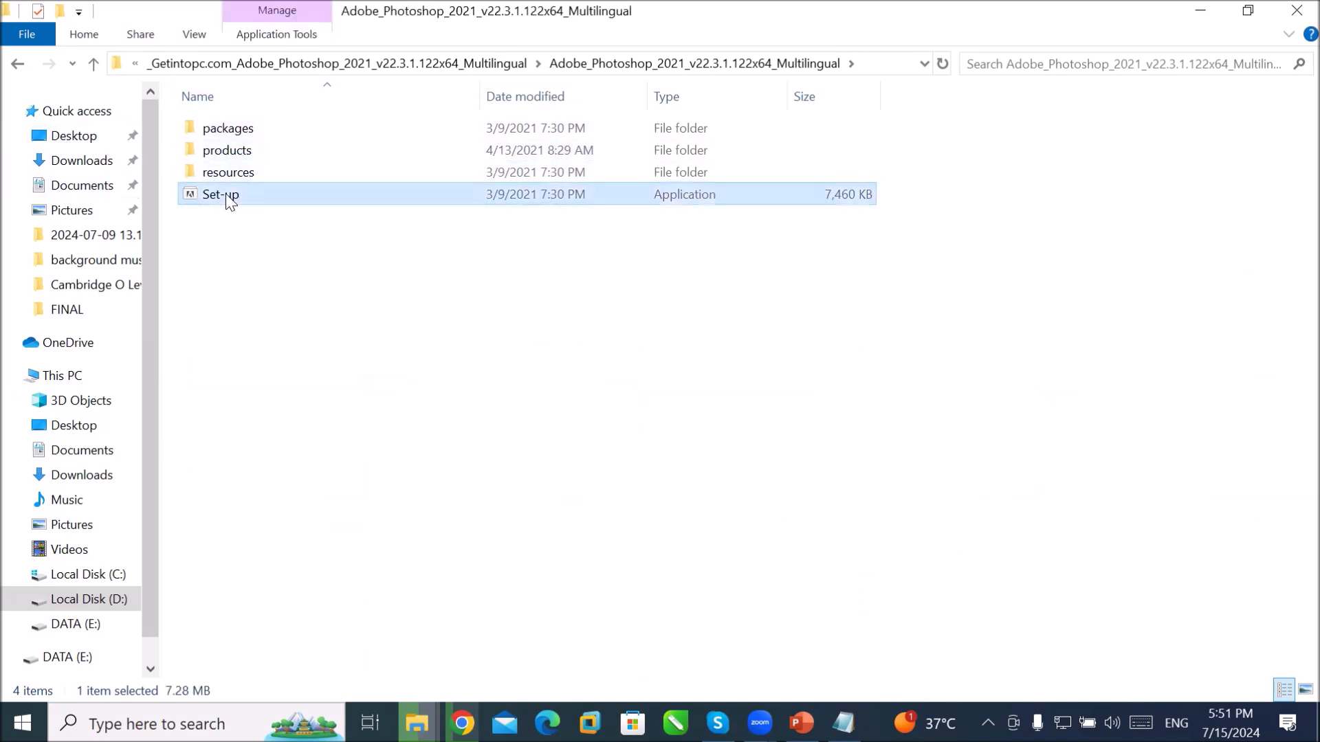
right_click(265, 196)
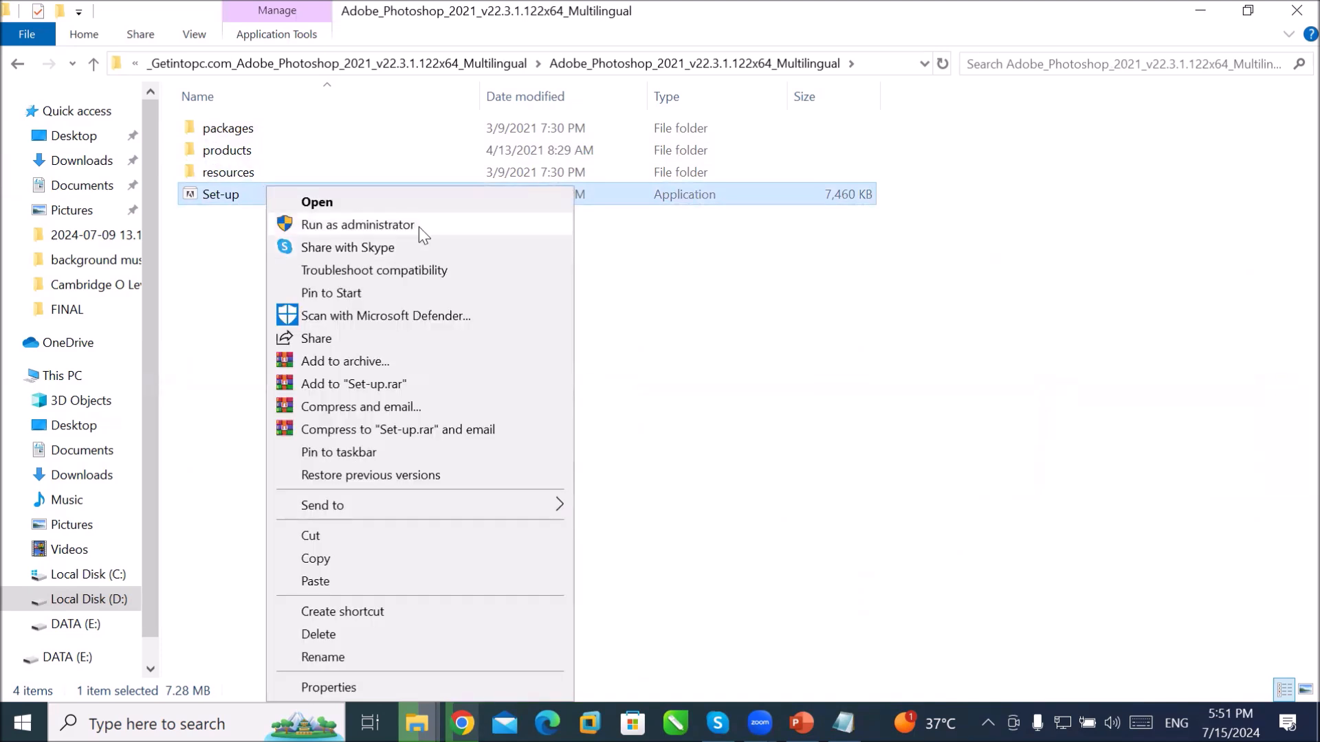
click(420, 227)
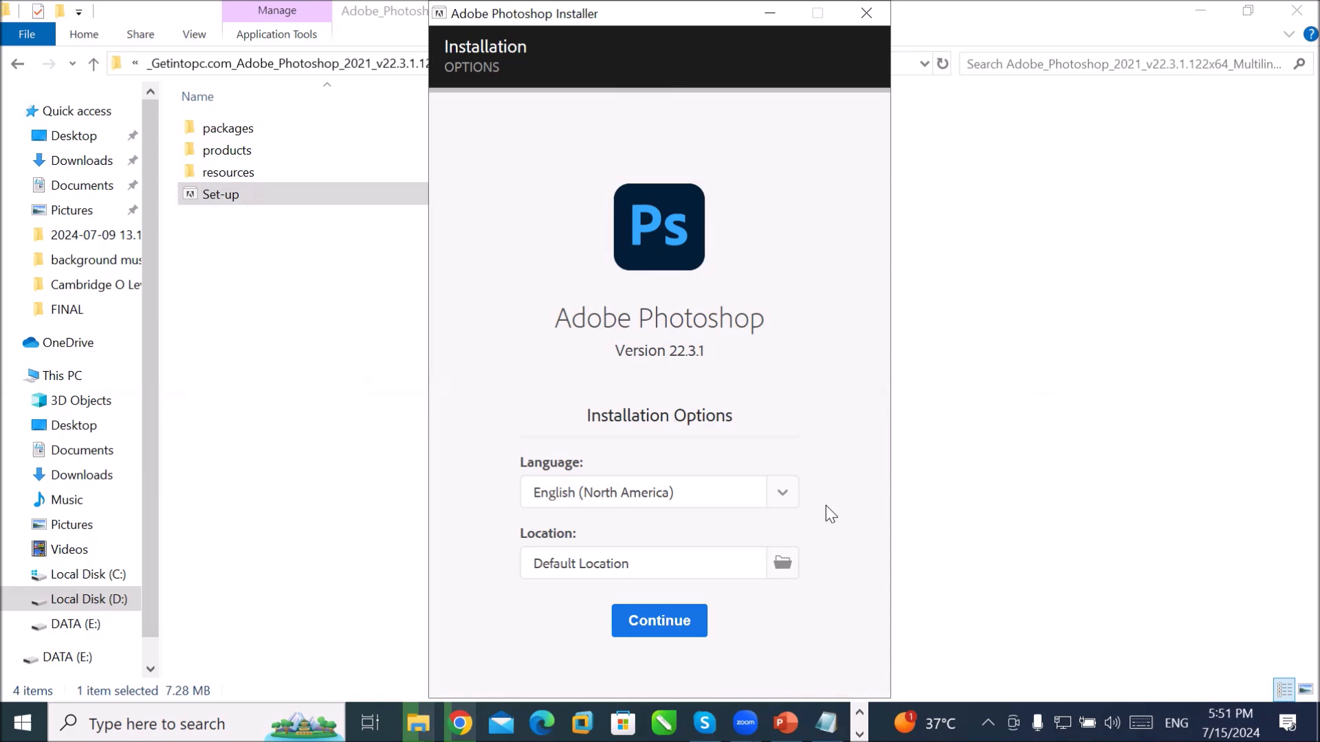
Step: Choose English (International) as the install language, keep the default location, and start installing
click(783, 493)
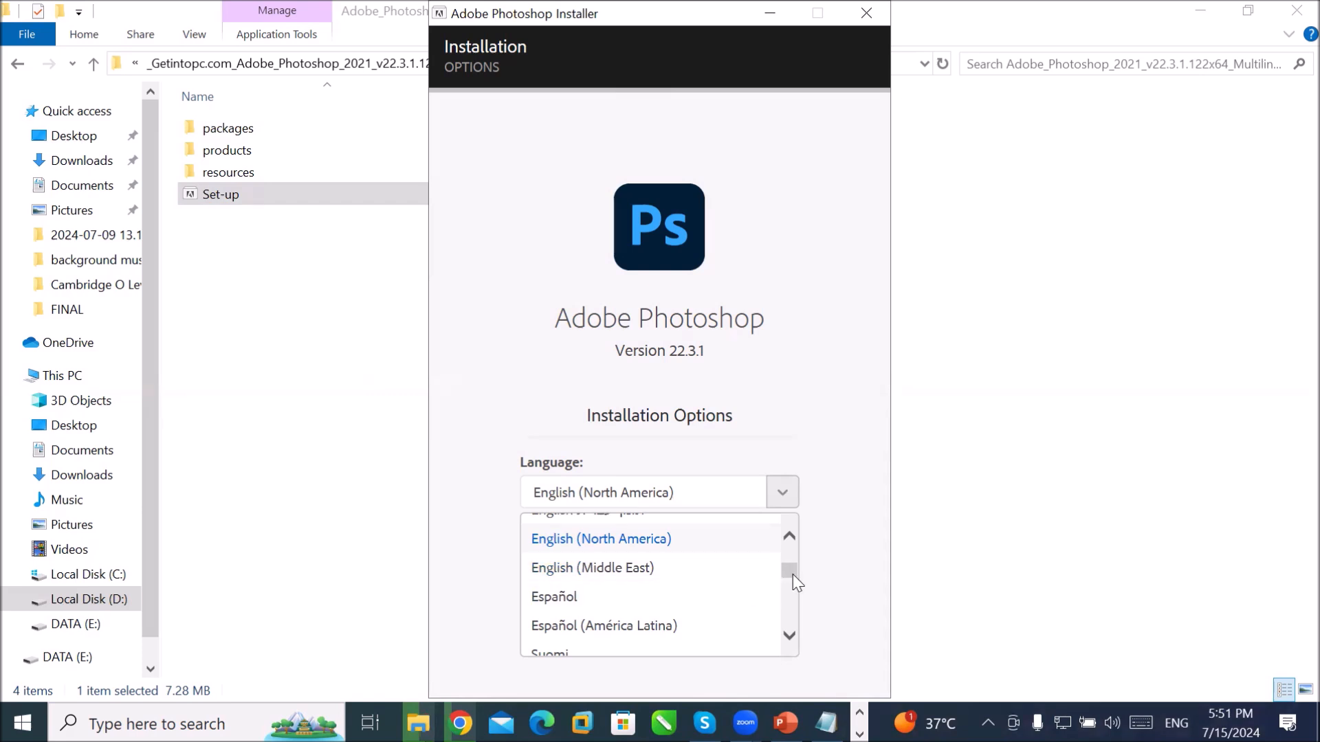
drag(796, 579, 796, 572)
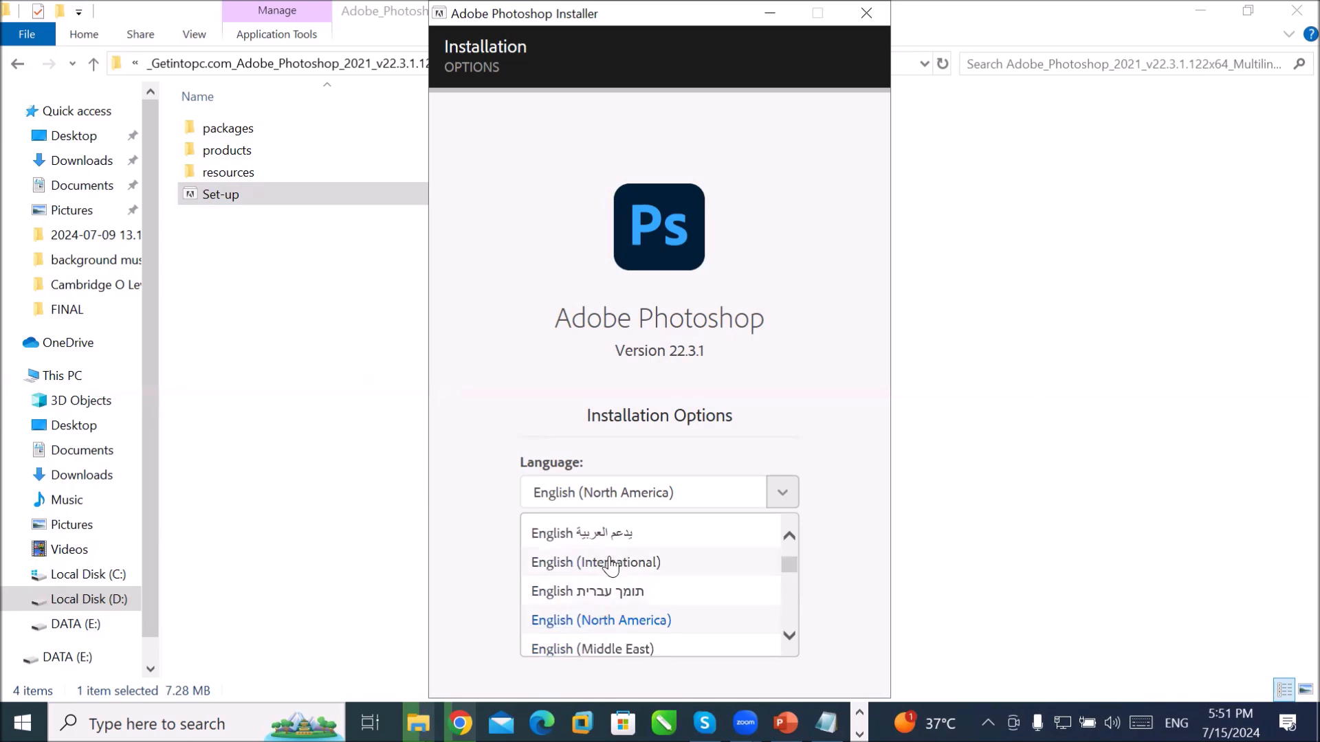
click(609, 563)
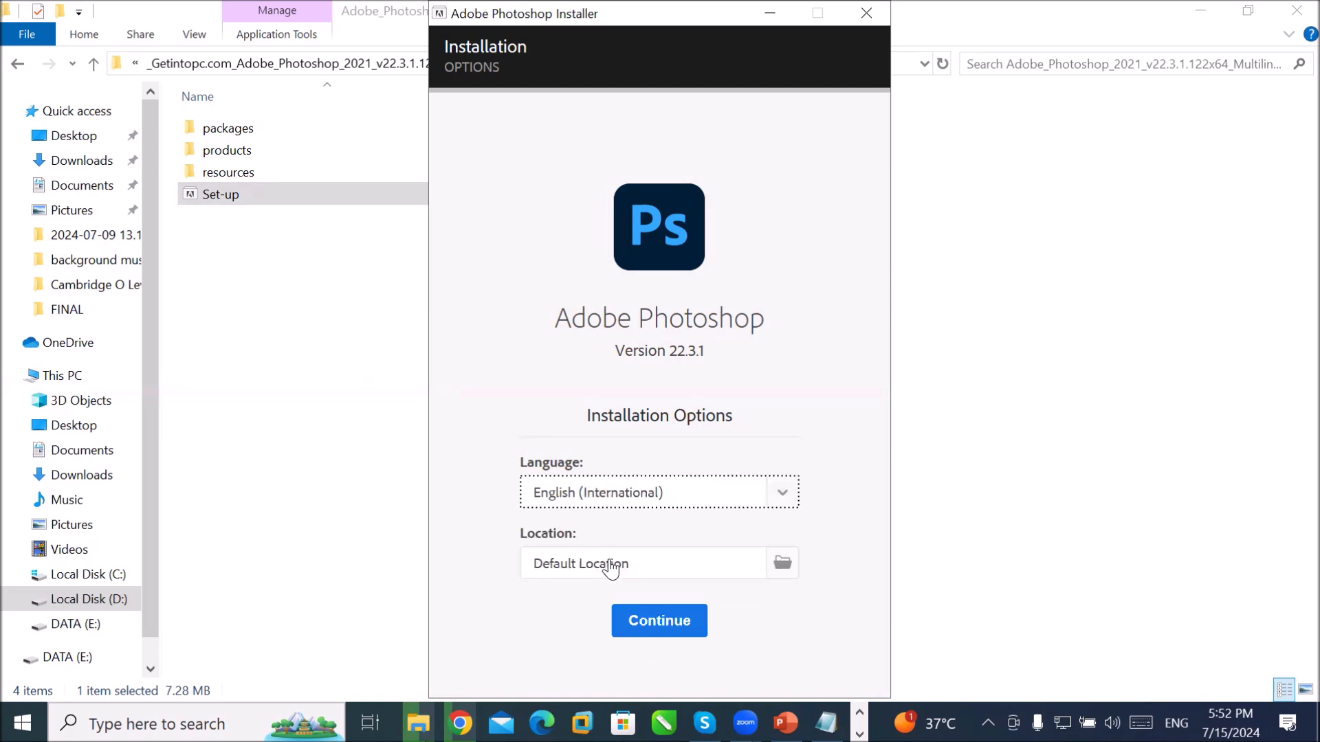
click(657, 504)
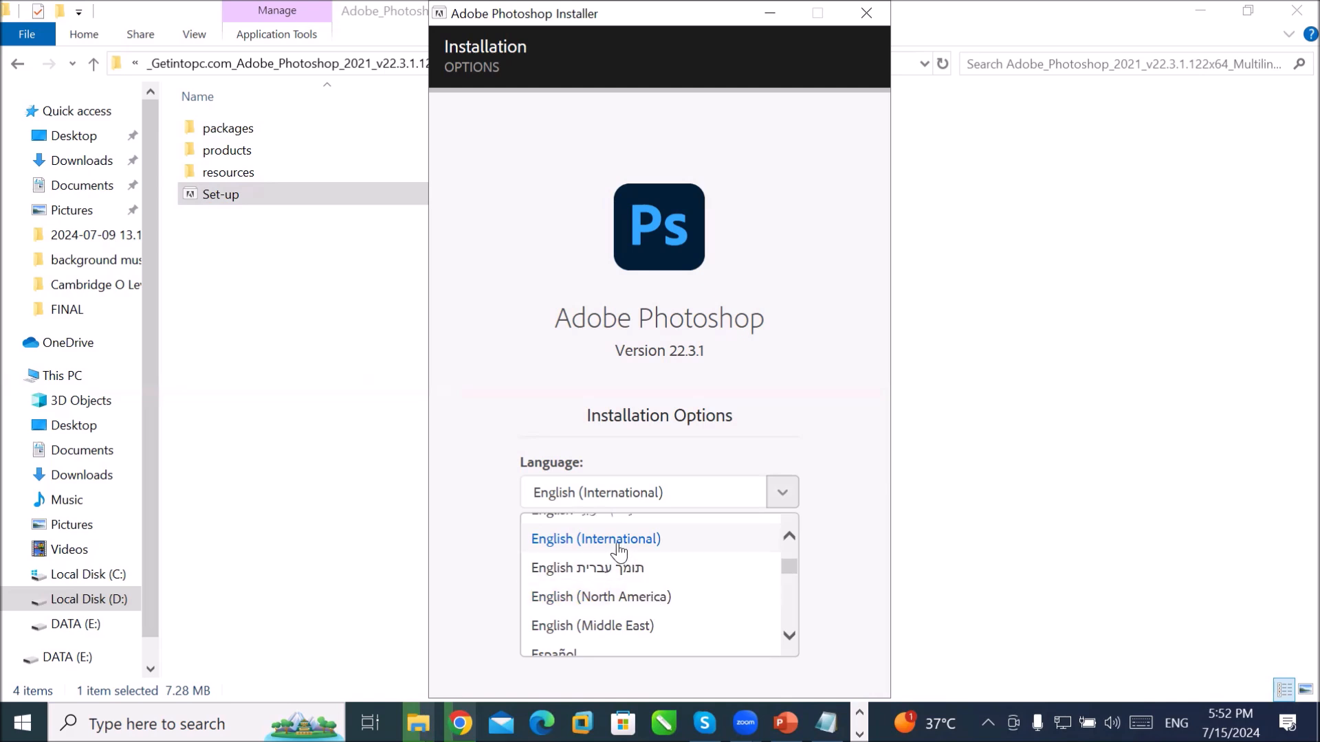
click(614, 542)
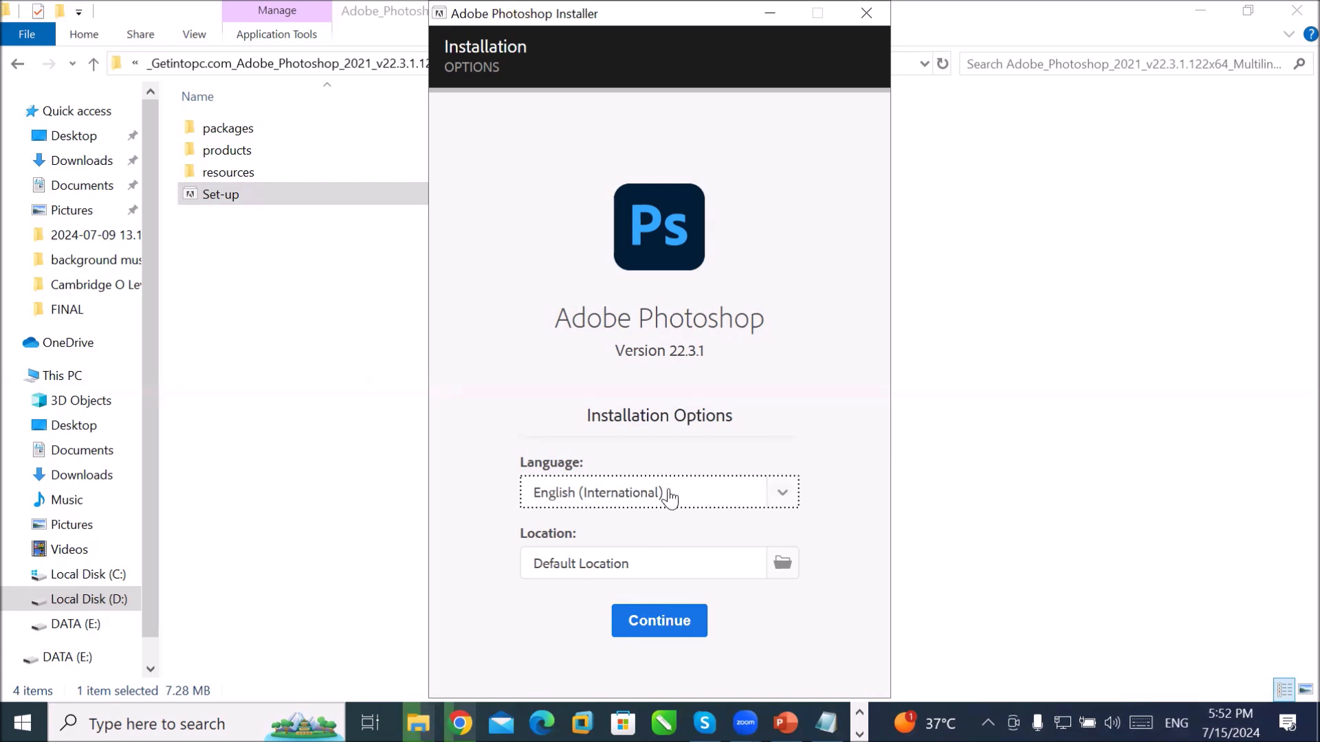
click(663, 628)
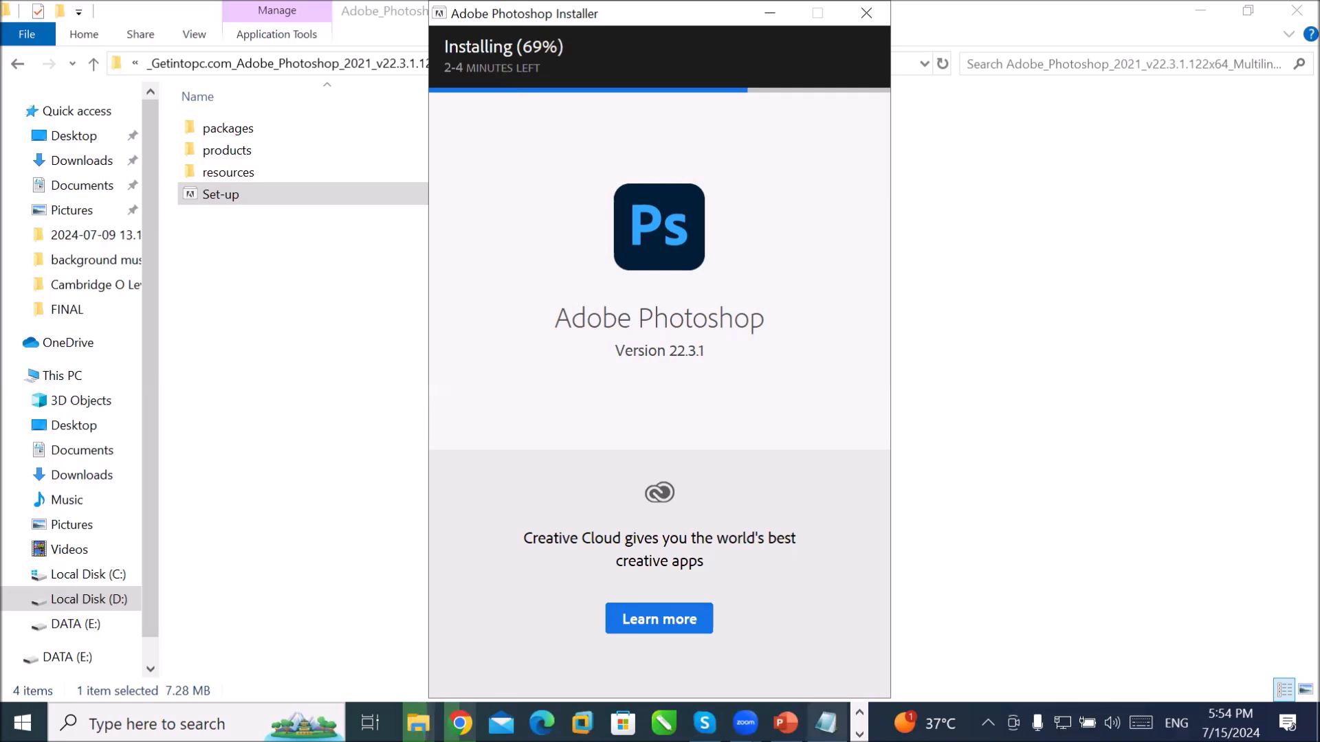
Step: Bring the Notepad notes window forward while the installation continues
click(825, 723)
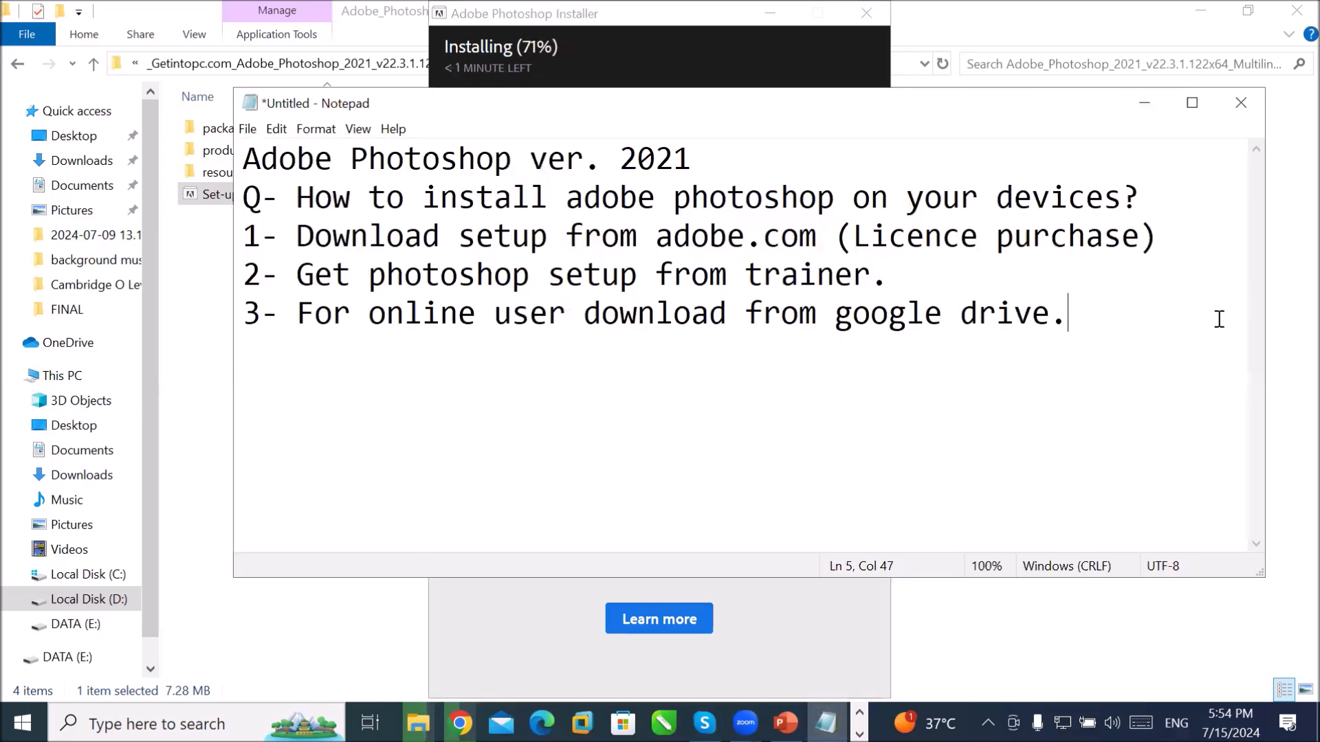
Step: Add the question line 'Q- How to launch/Run photoshop?' below the existing notes
key(Return)
text(Q- H)
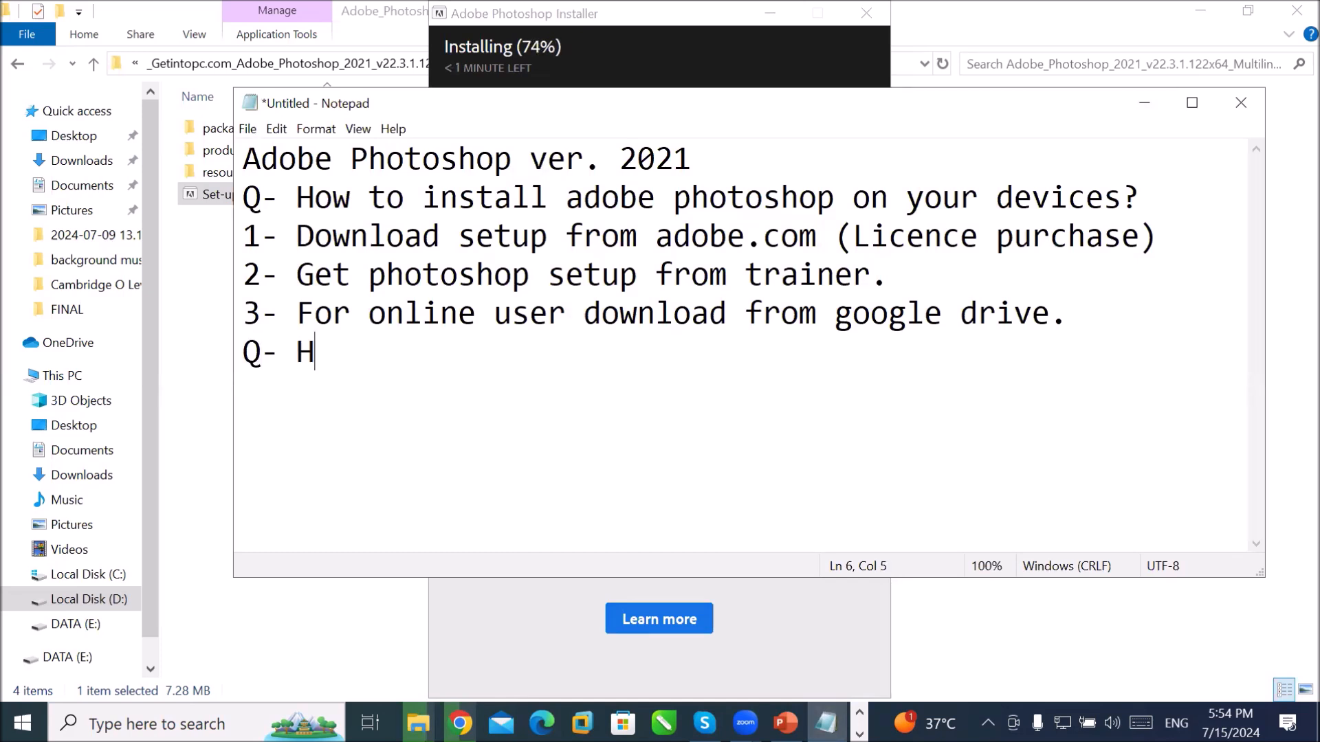
text(ow to launch)
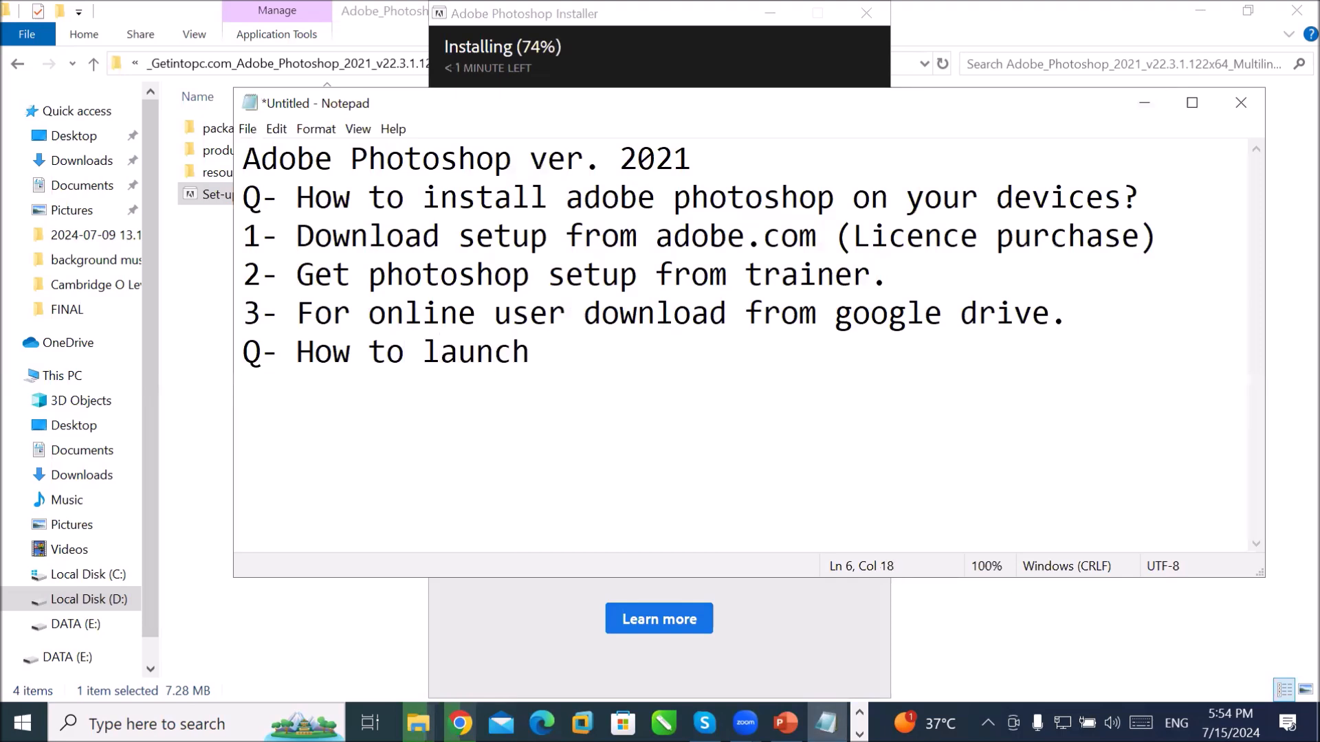
key(BackSpace)
text(/Run )
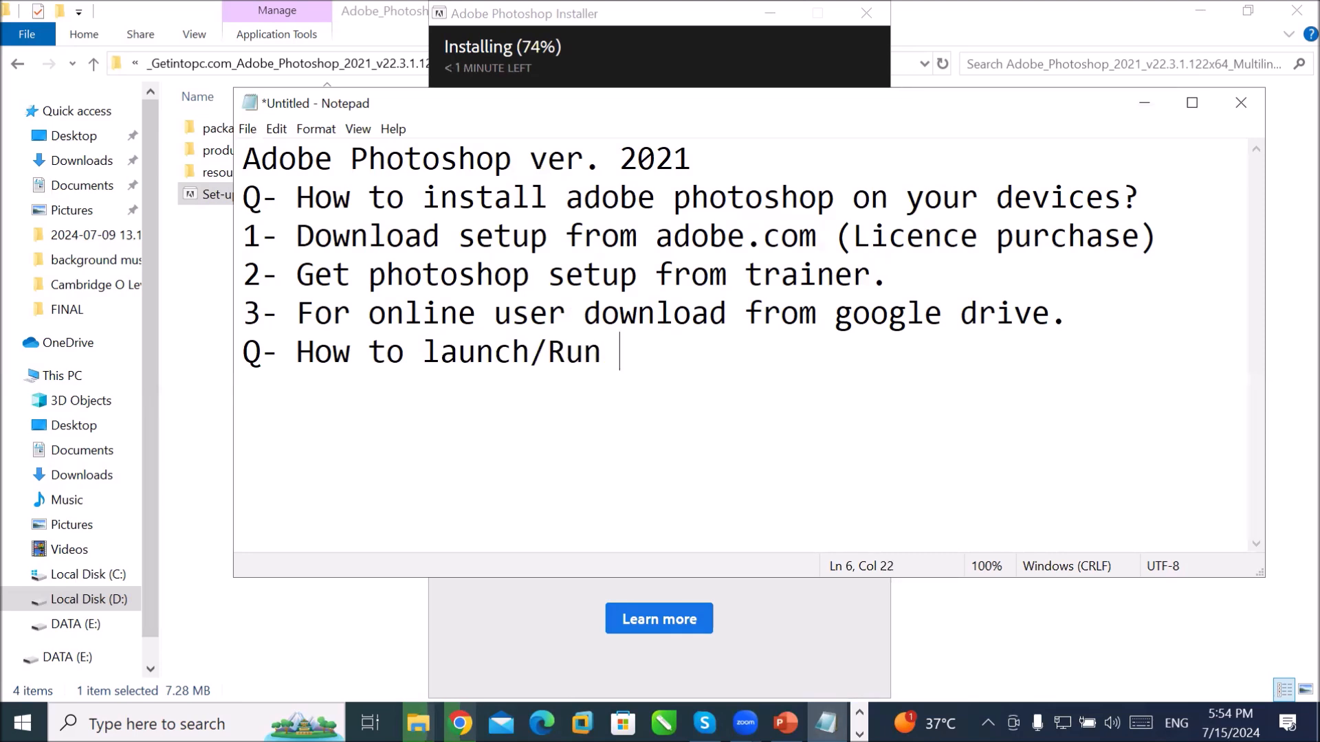
text(phohto)
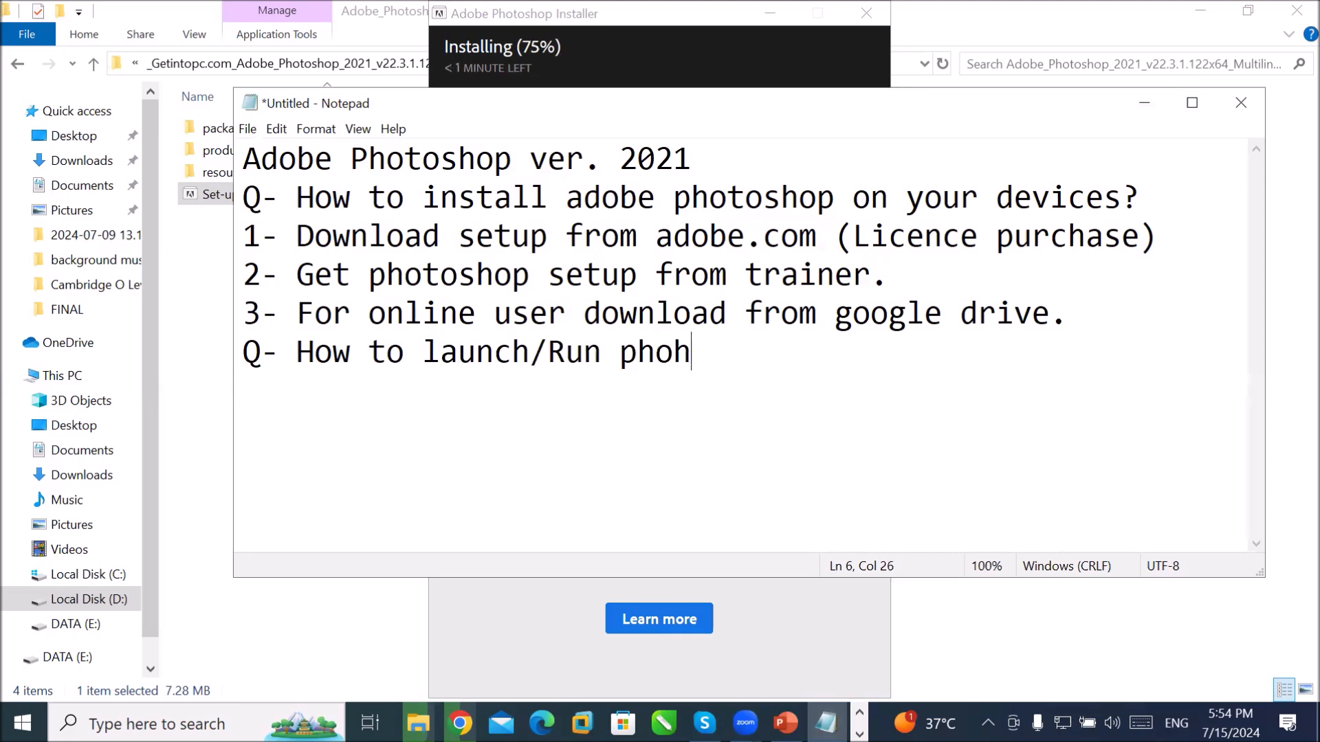
key(BackSpace)
key(BackSpace)
key(BackSpace)
text(toshop)
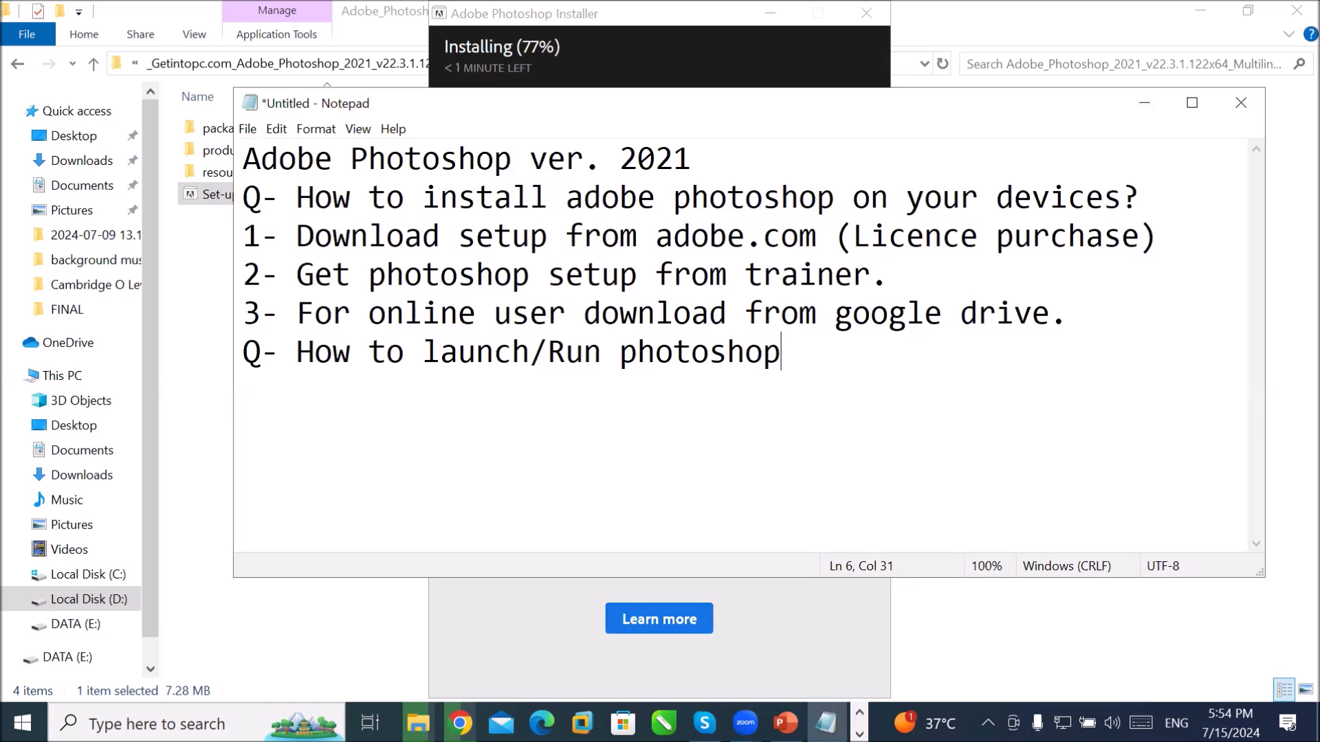
text(?)
Step: List three answers: Run from Start Menu, Run from Search bar, Pin photoshop in taskbar
key(Return)
text(1)
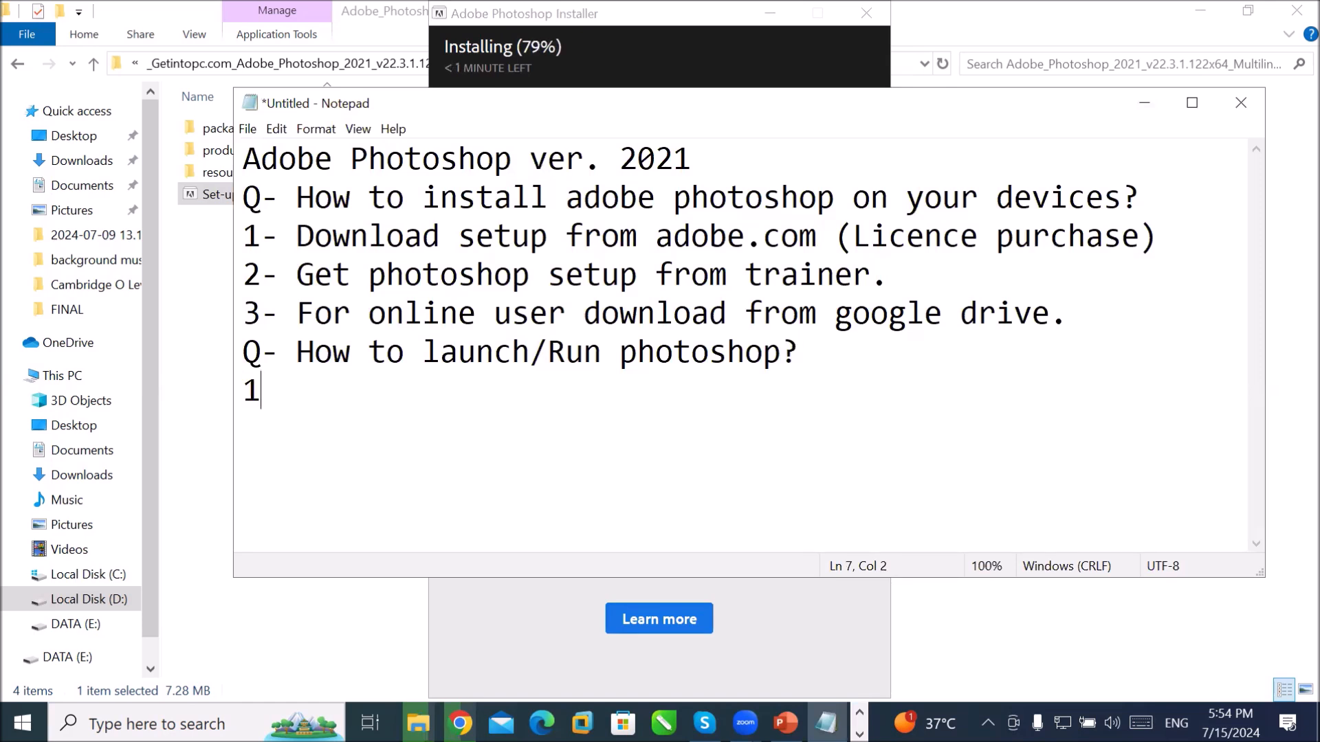
key(BackSpace)
text(- Re)
key(BackSpace)
text(un f)
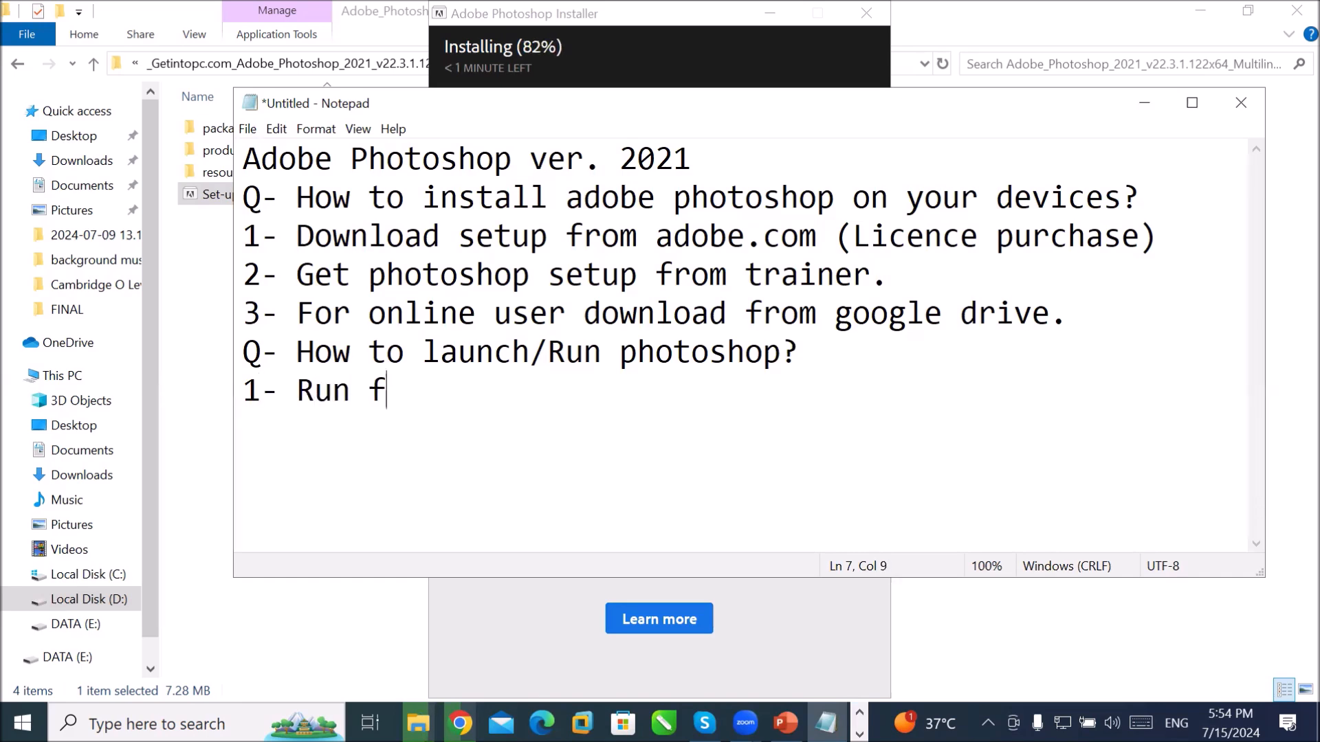
text(rom Start Menu)
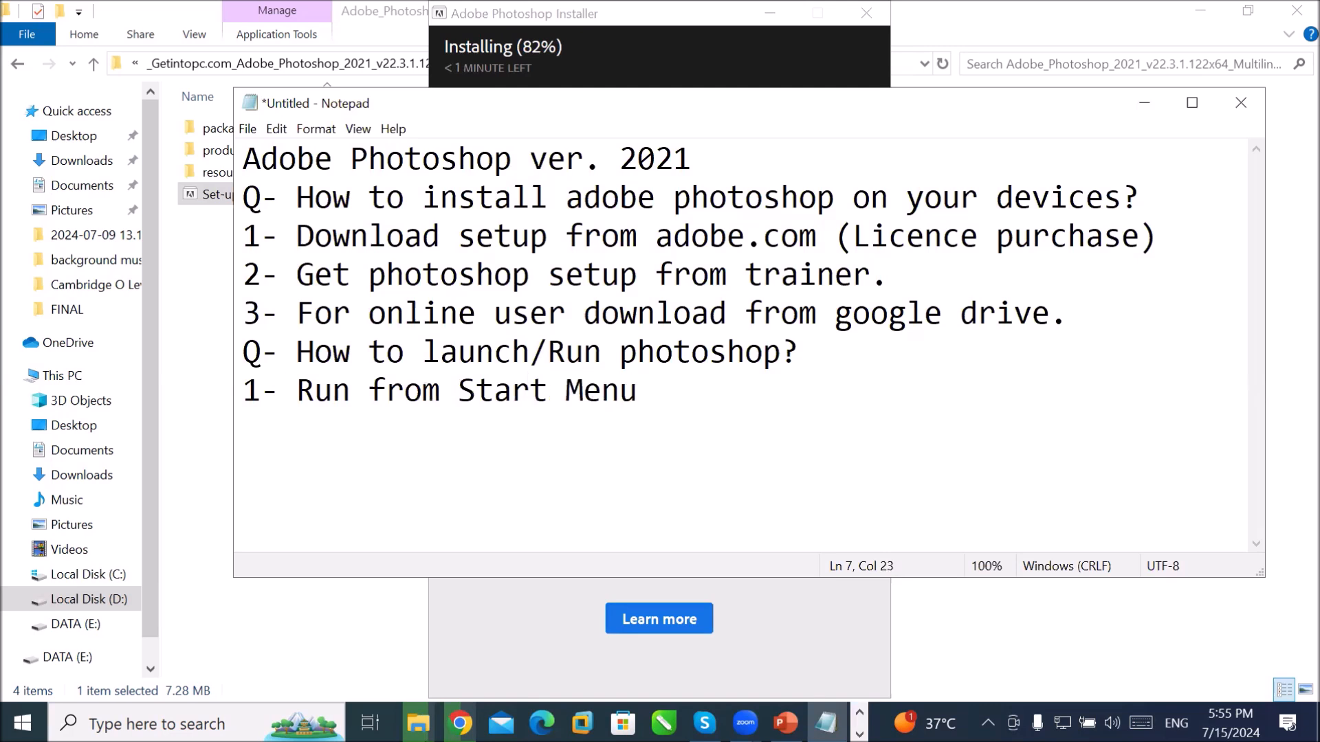
key(Return)
text(2- Run from )
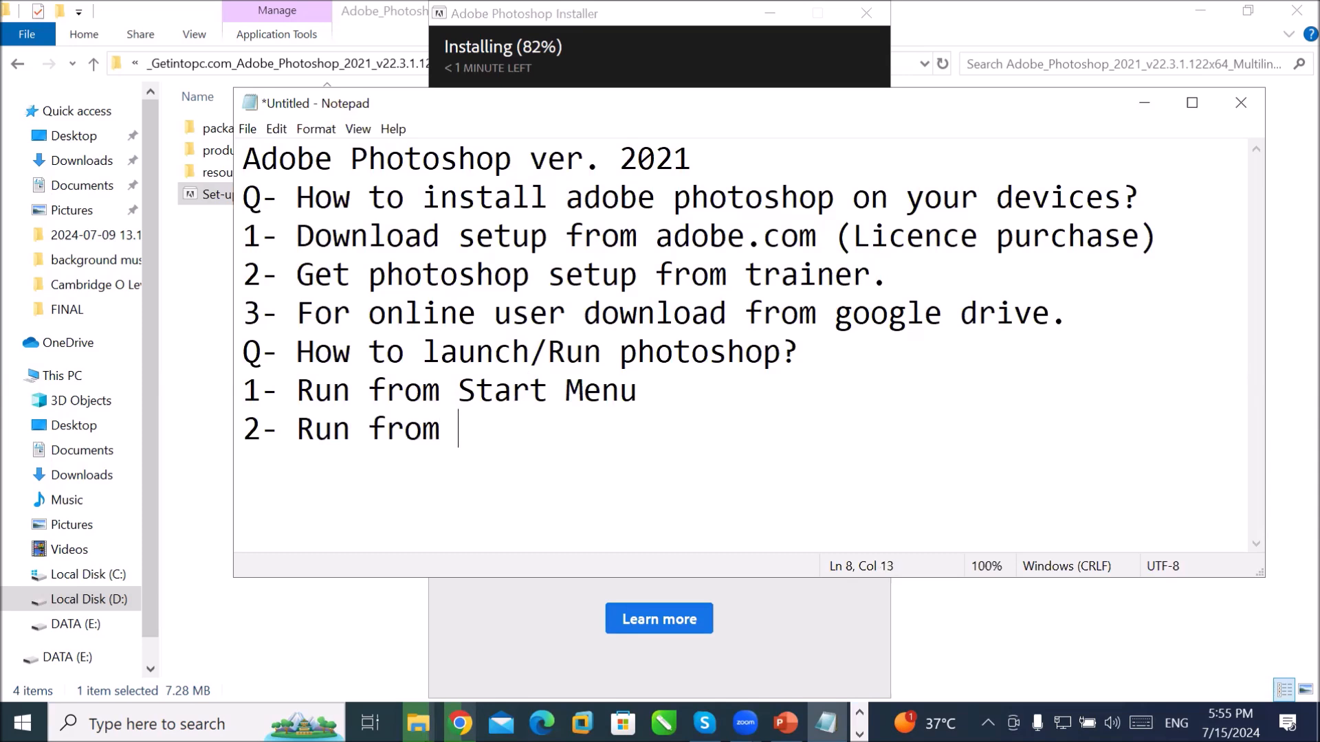
text(Search )
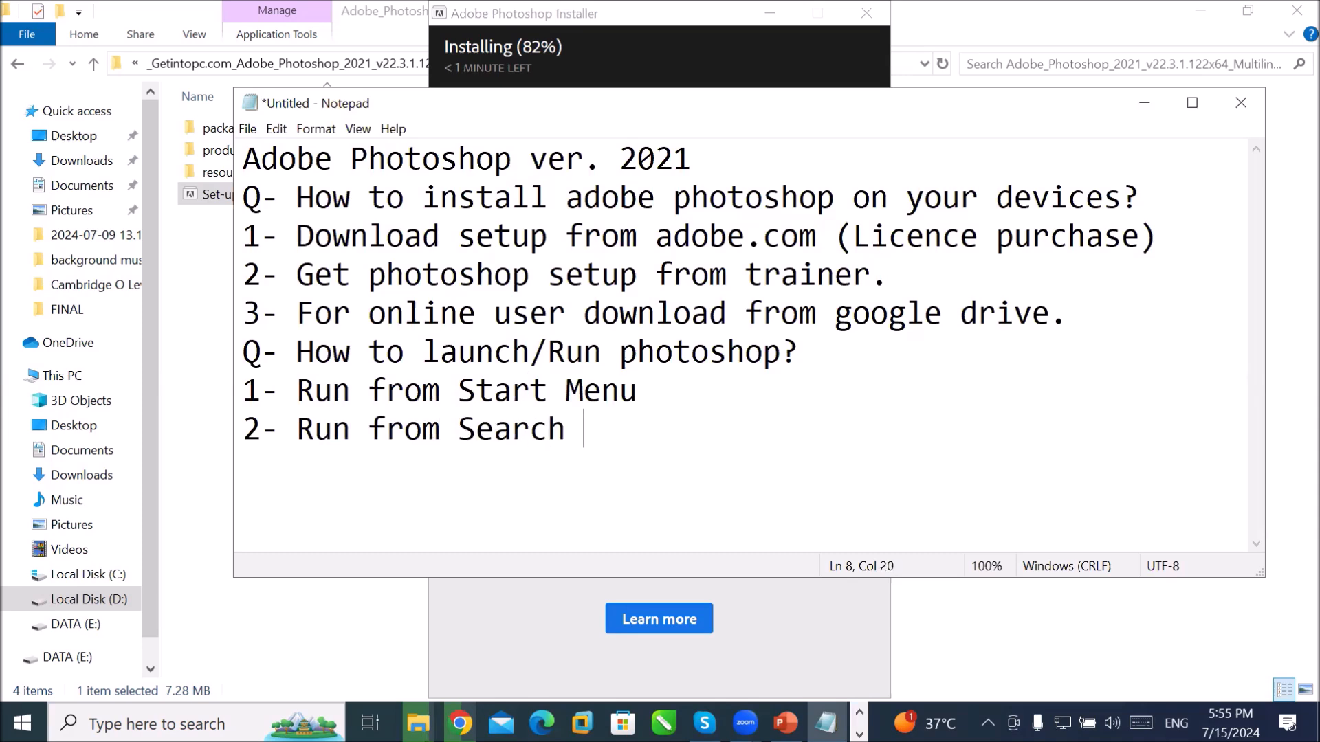
text(bar)
key(Return)
text(3- )
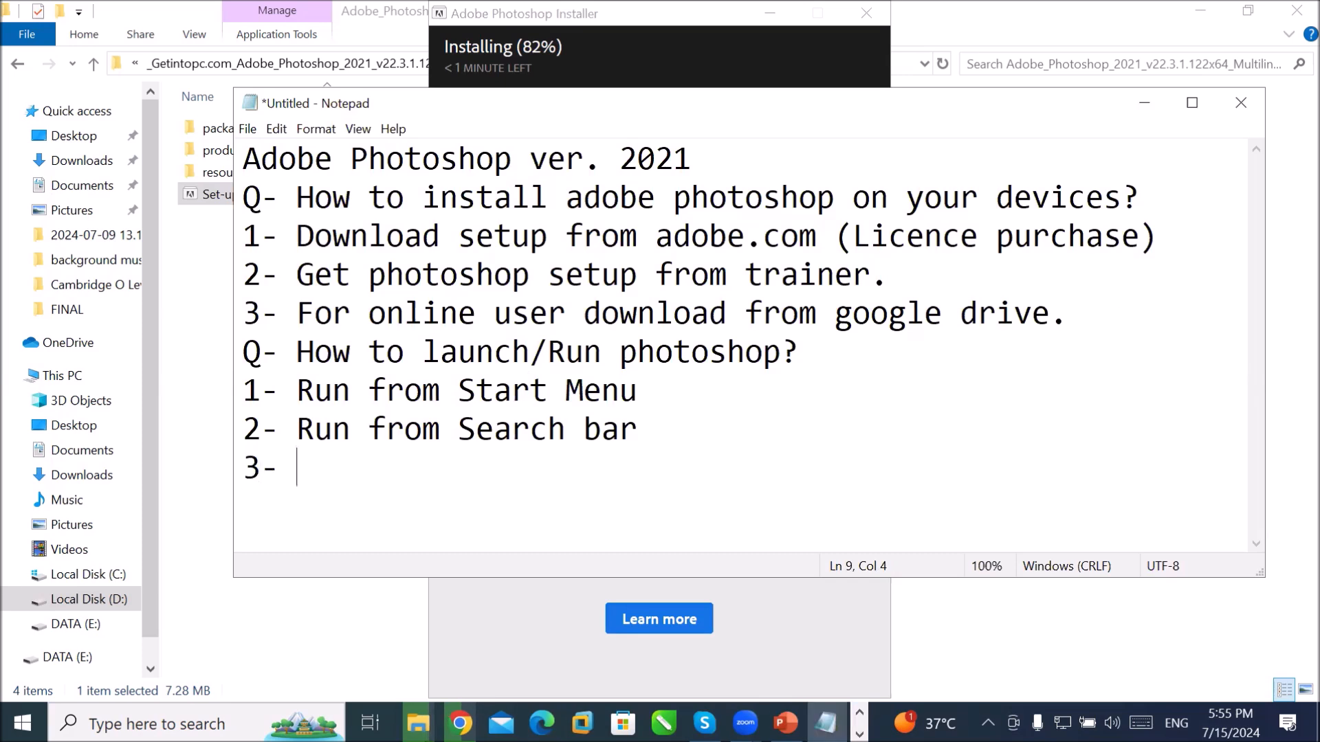
text(Pin p)
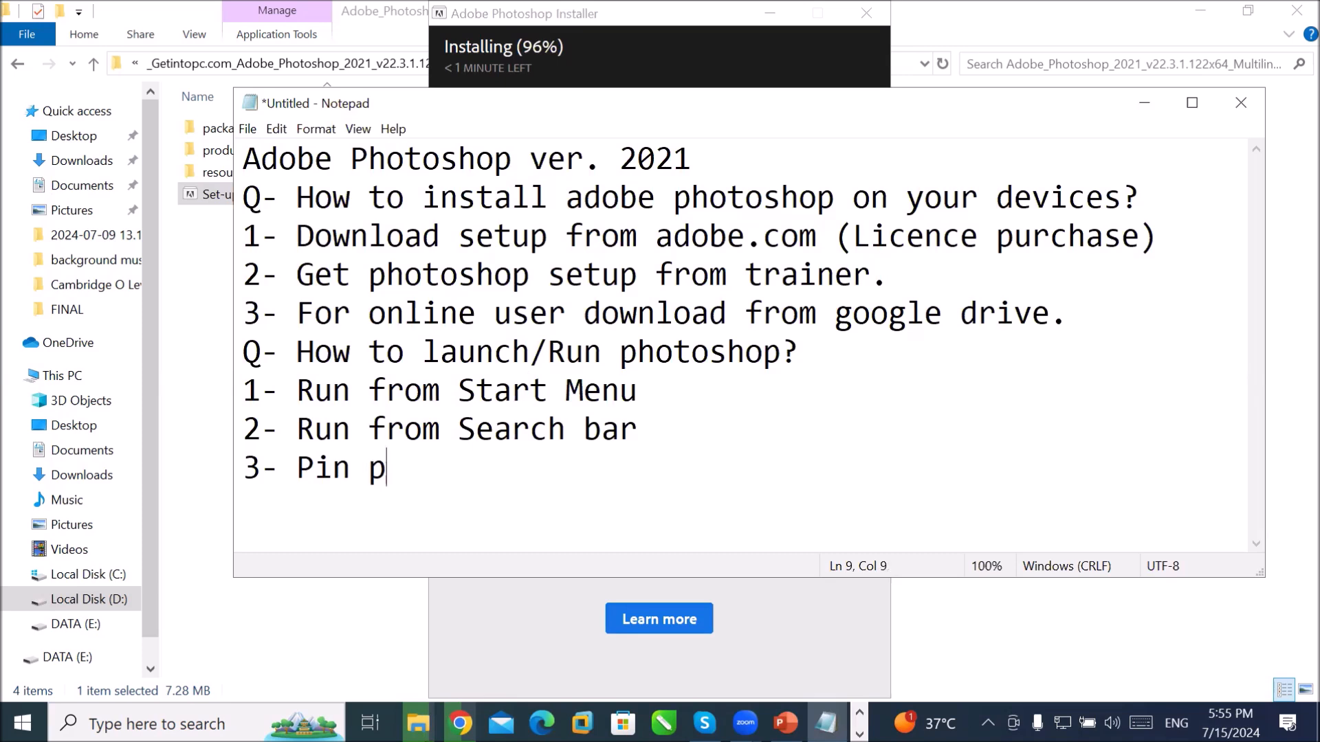
text(hotoshop in)
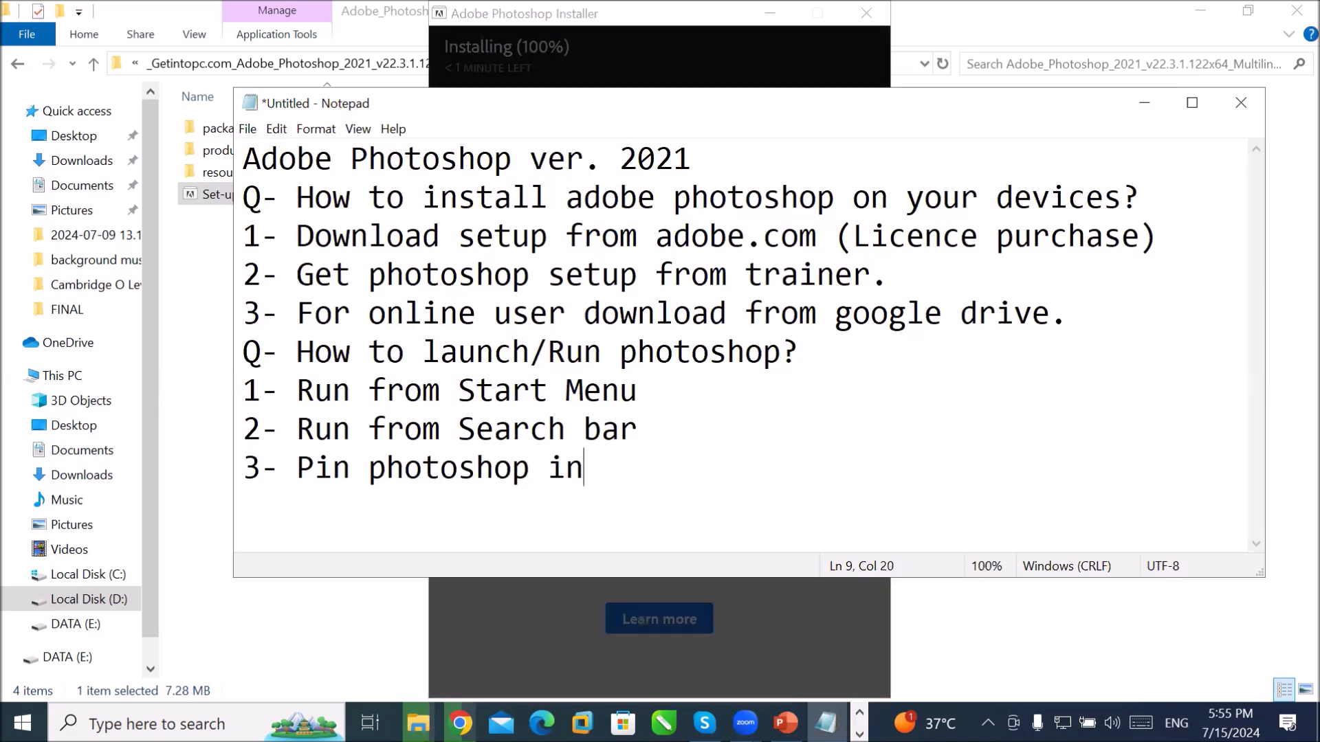
text( taskbar)
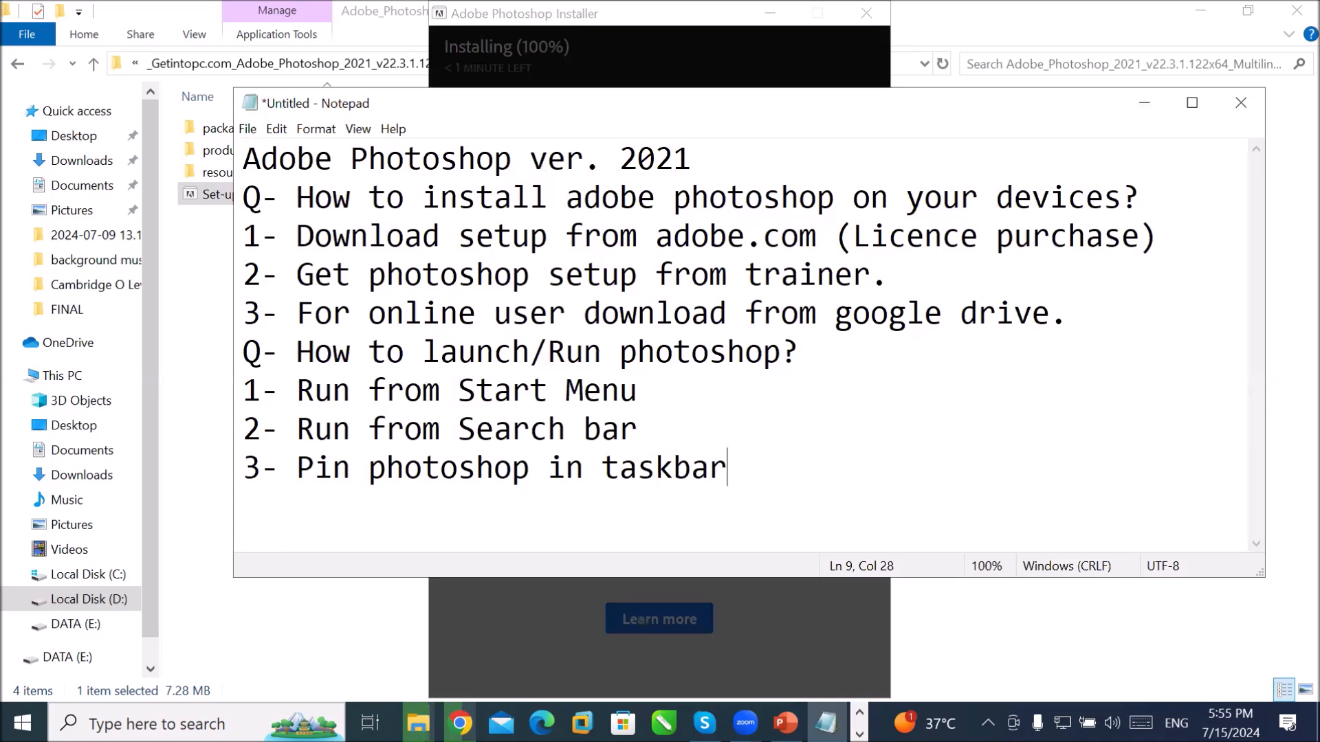
key(Return)
Step: Check the file-copy window, then close the finished Photoshop installer
click(417, 723)
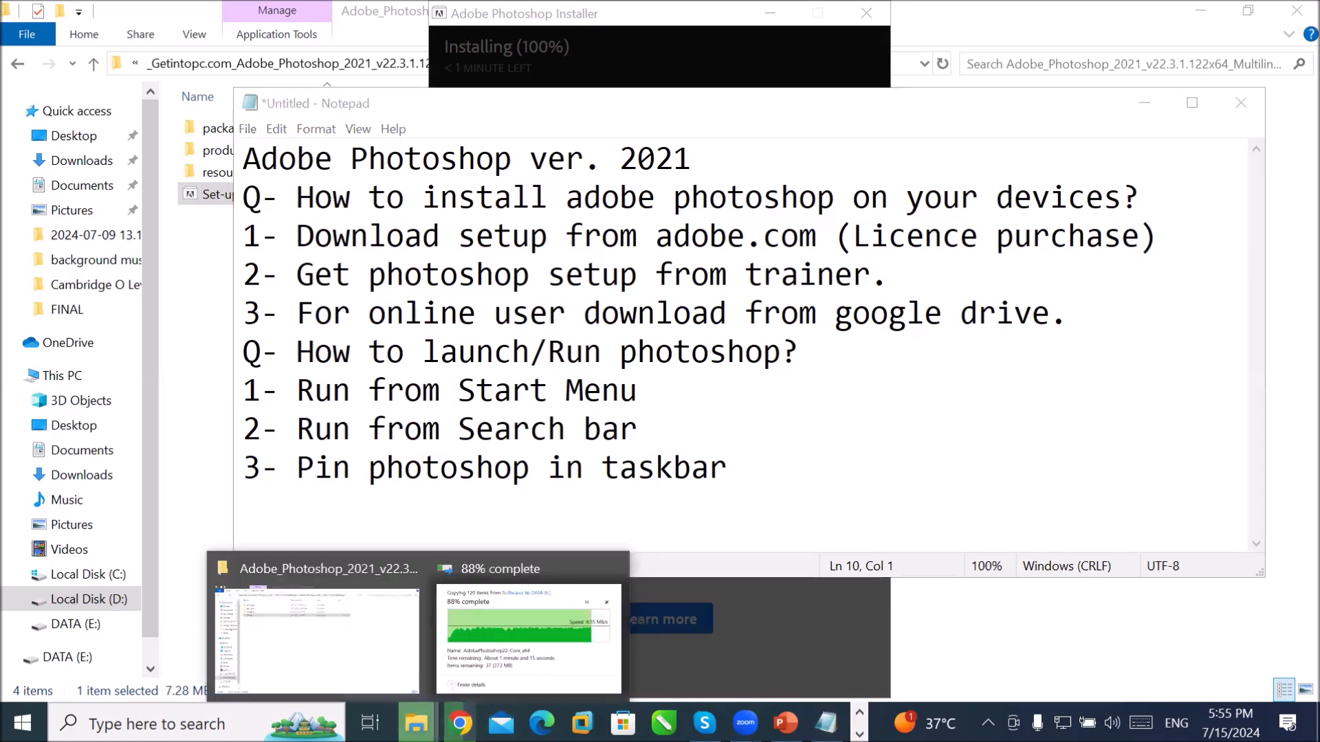
click(506, 620)
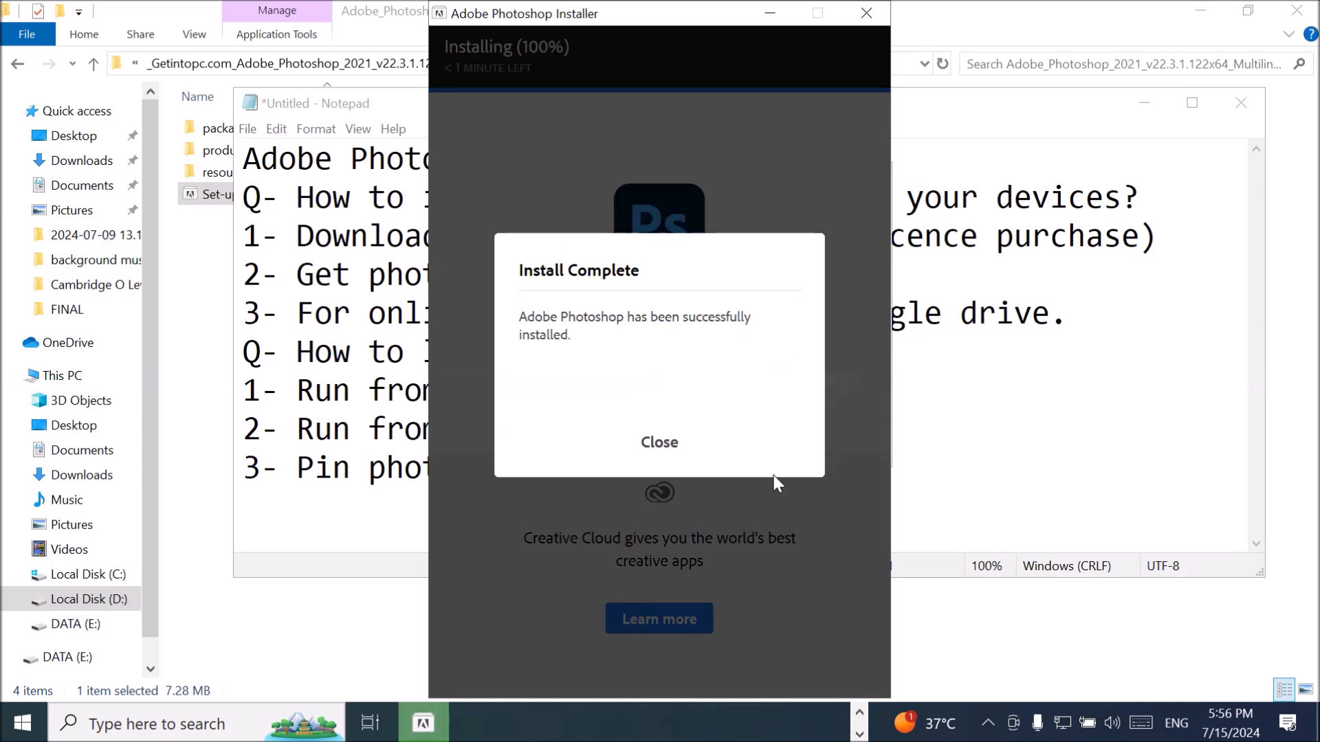
click(660, 445)
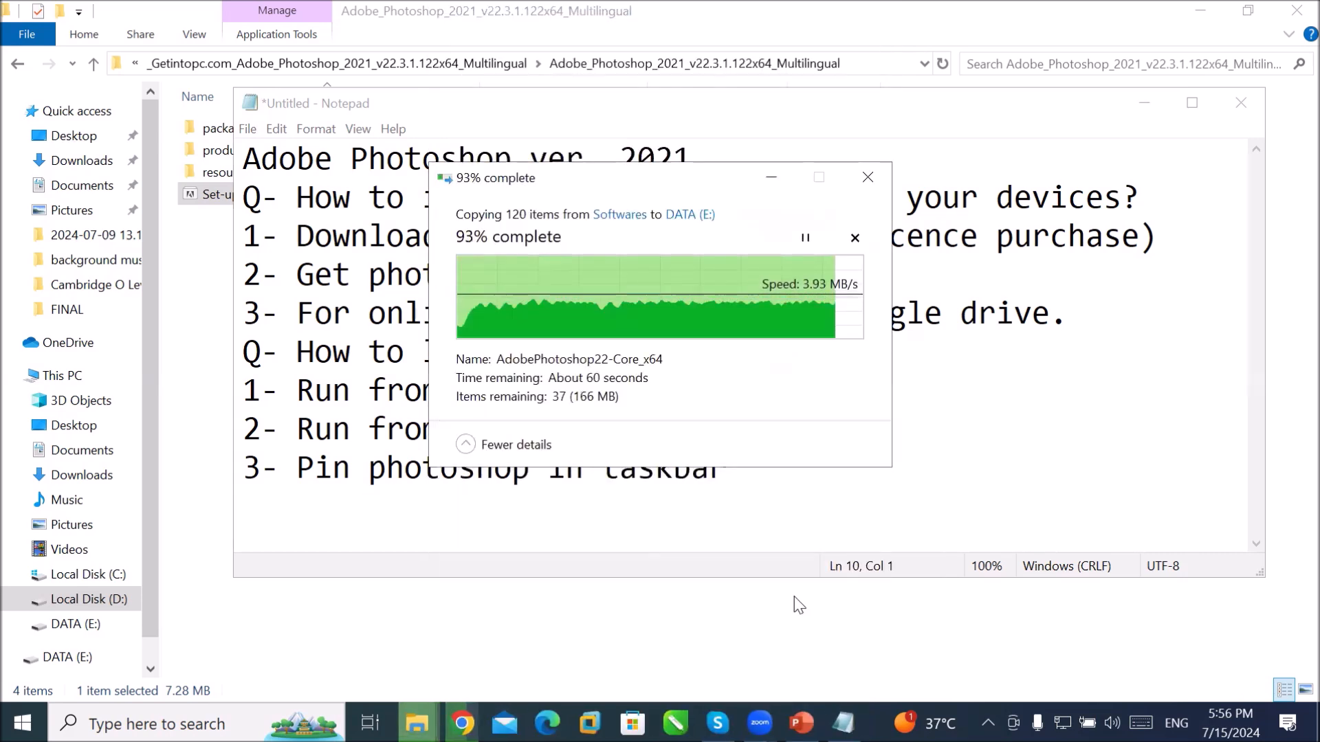
Step: Return to Notepad and show the Start menu's app list with Adobe Photoshop 2021
click(843, 722)
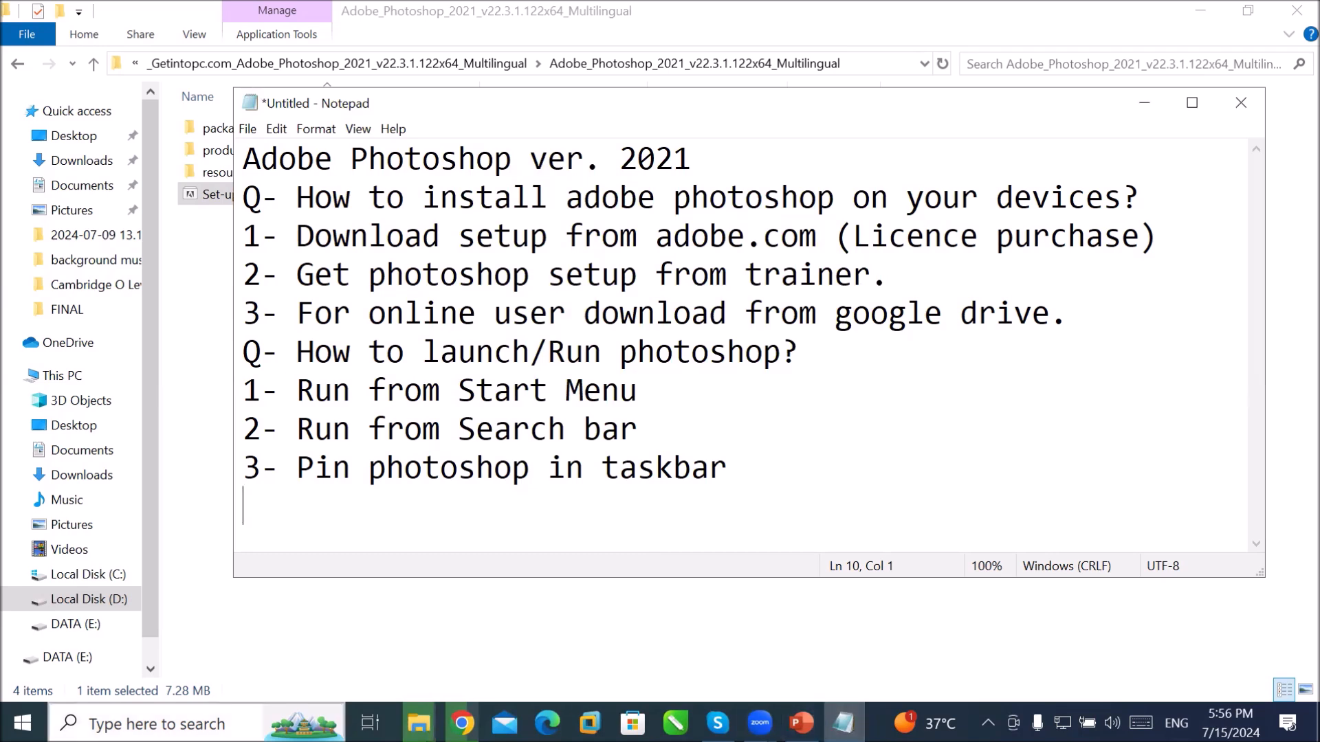
click(23, 722)
click(23, 722)
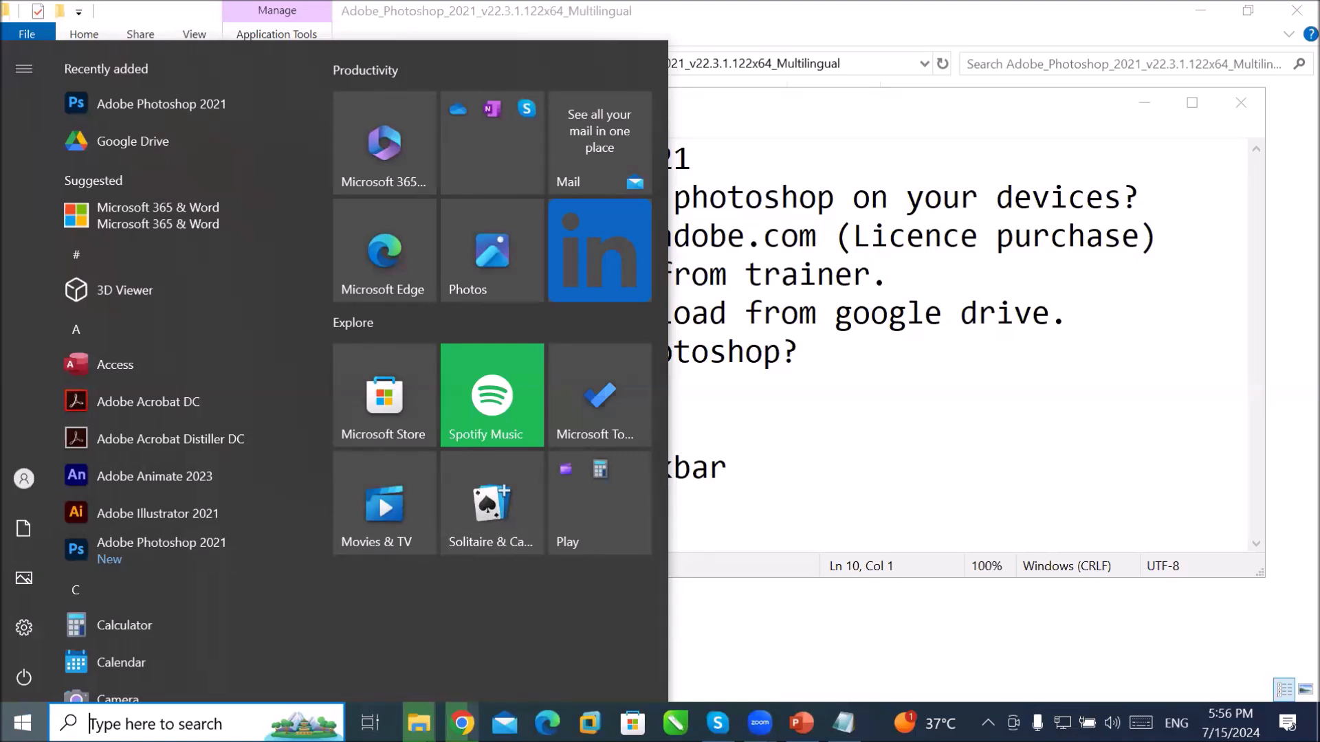
Step: Search Windows for 'control' to bring up Control Panel
click(220, 712)
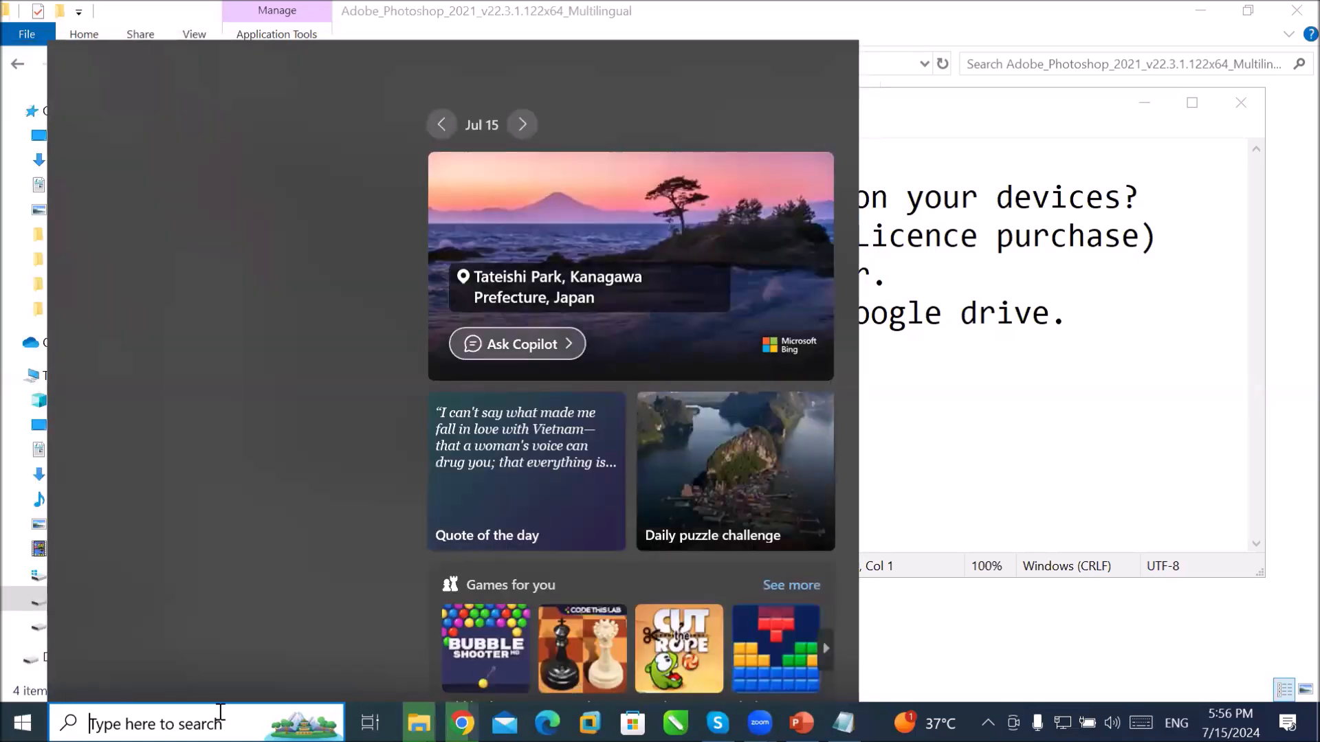
text(control)
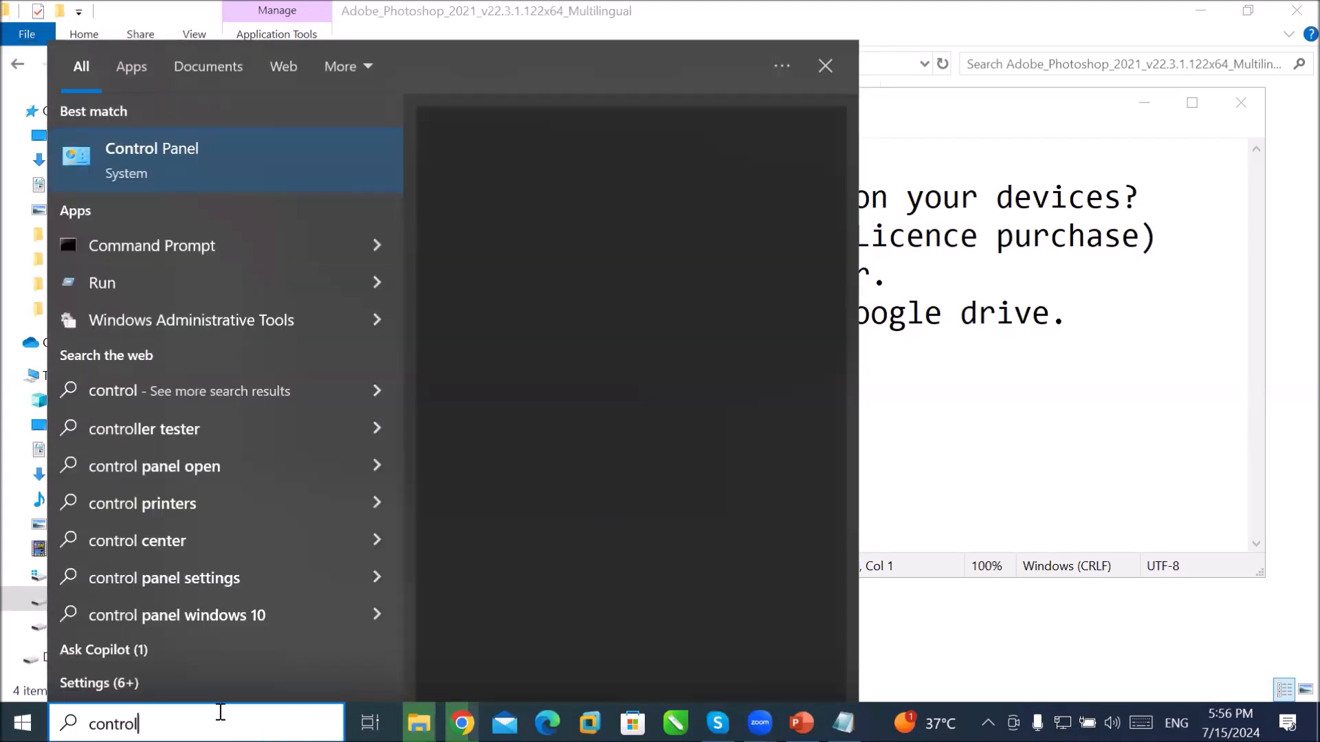
key(Escape)
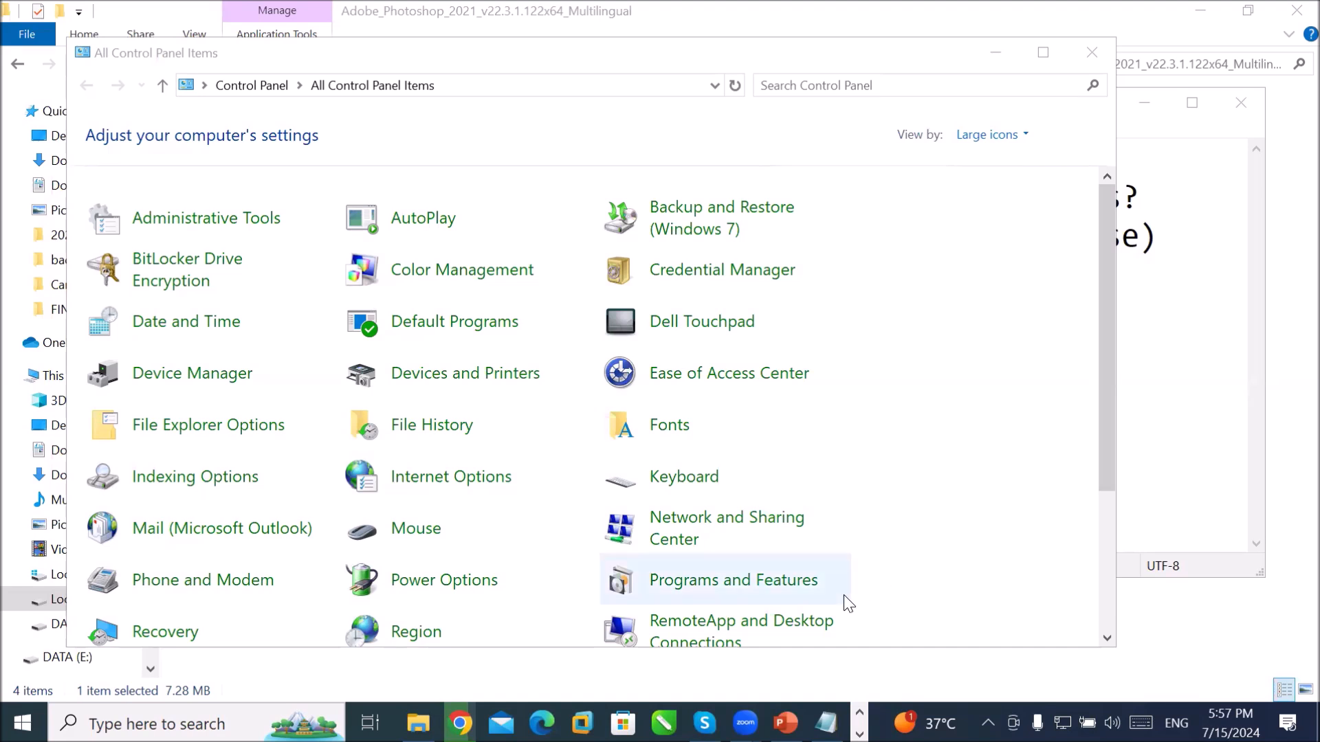
Step: Confirm Adobe Photoshop 2021 (22.3.1.122) in the installed programs list, then close it
click(770, 581)
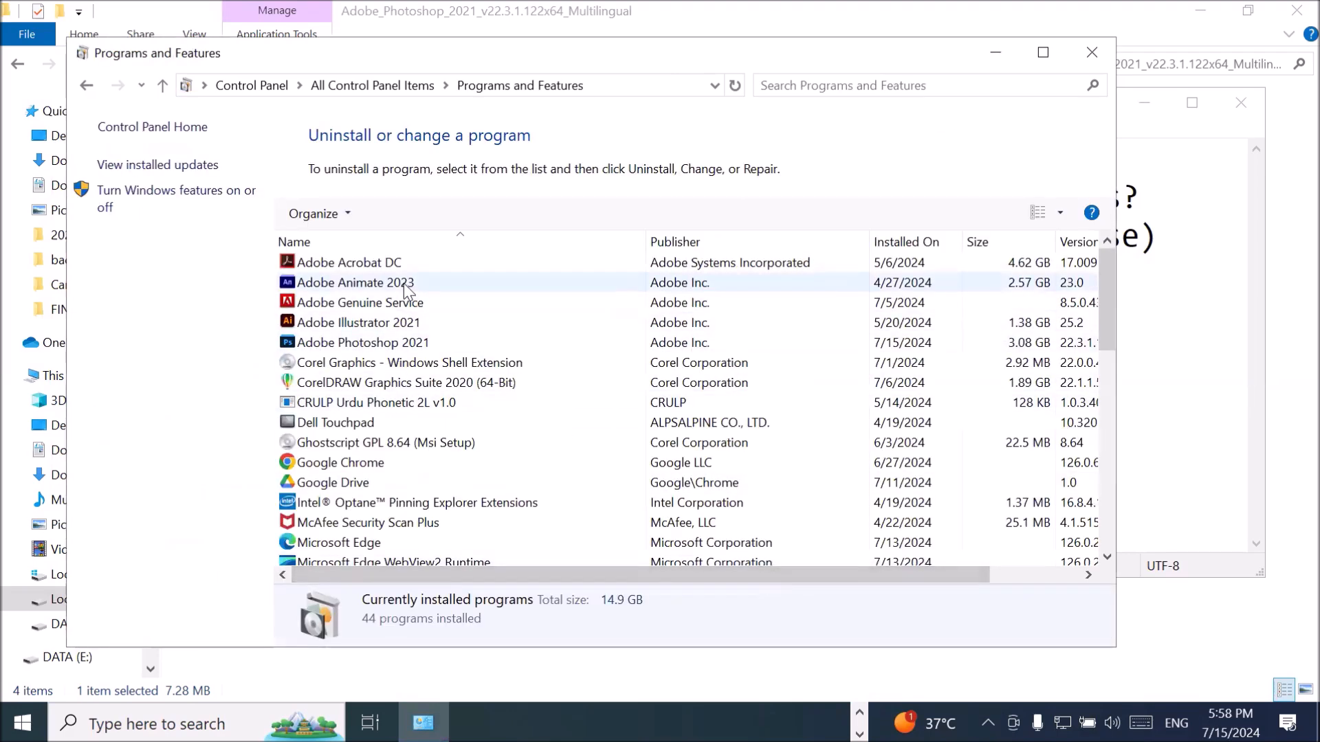
click(415, 344)
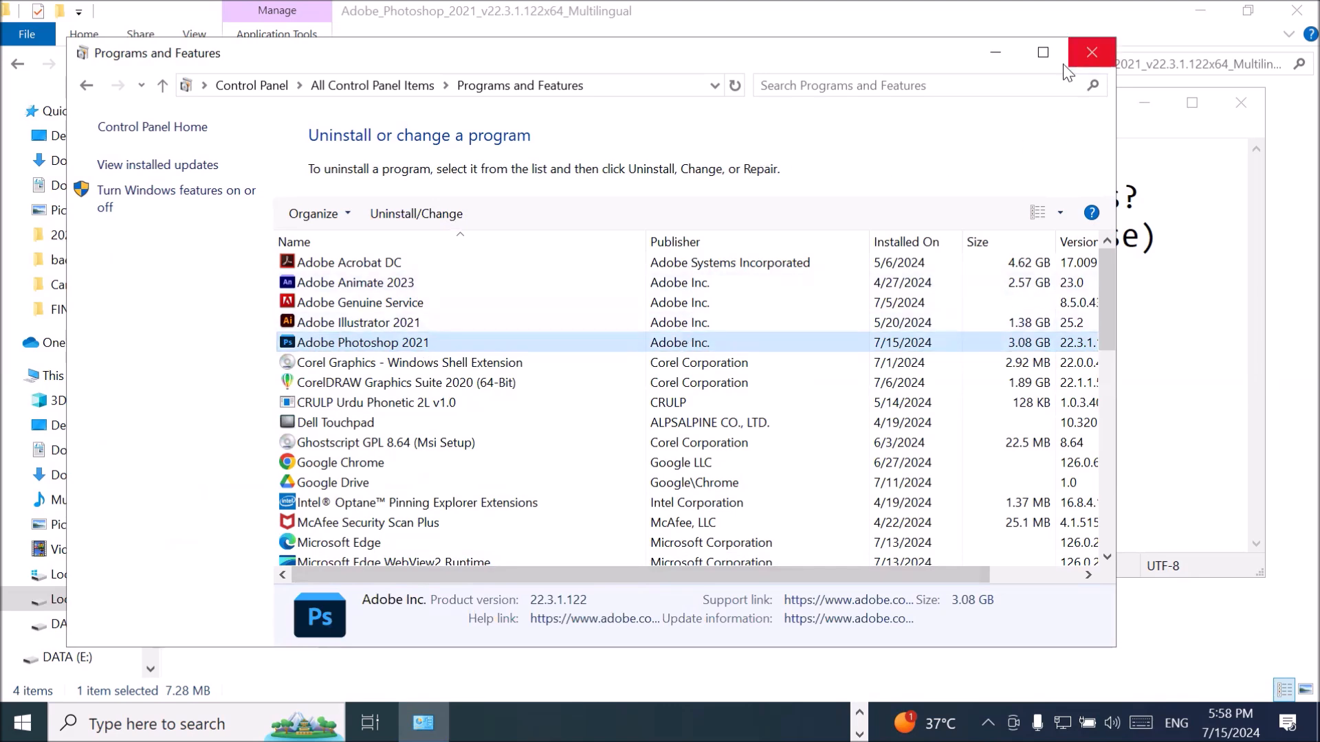
click(1043, 53)
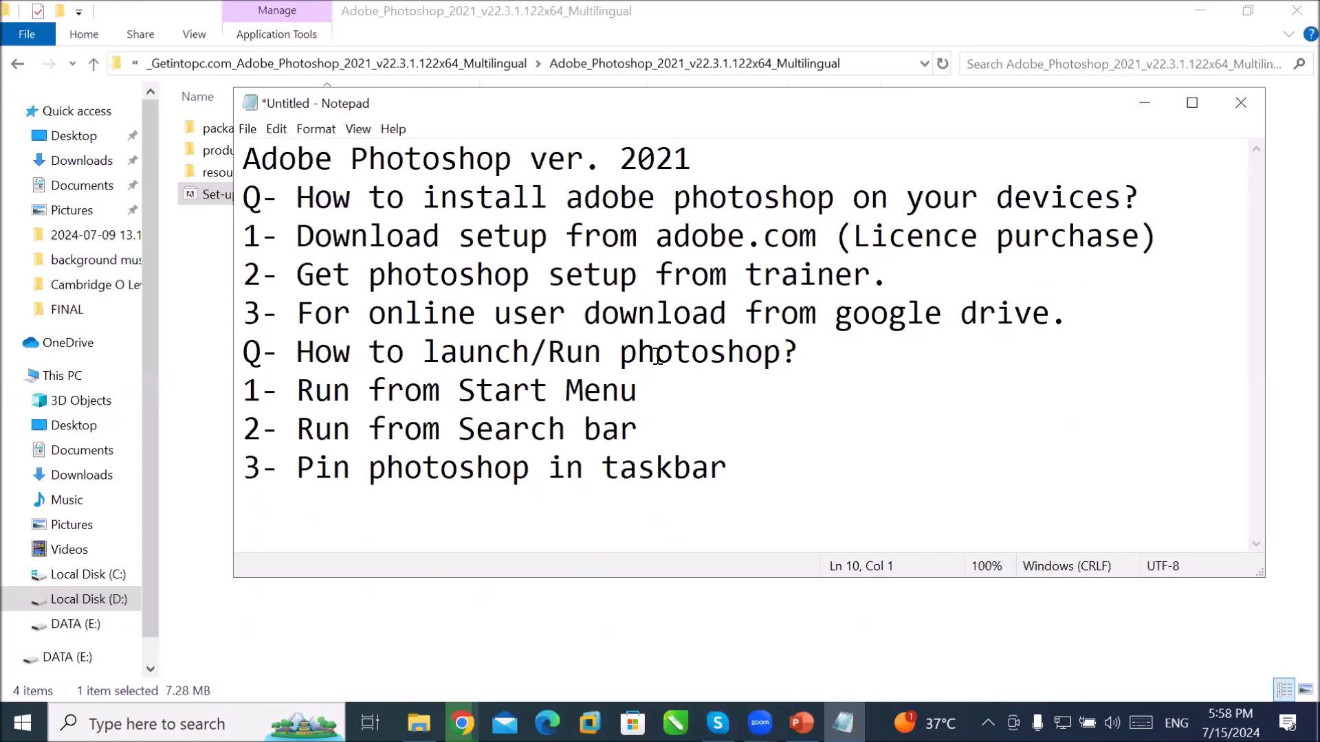
Step: Highlight 'launch/Run' in the question line and bring up the Start menu
drag(422, 353, 595, 344)
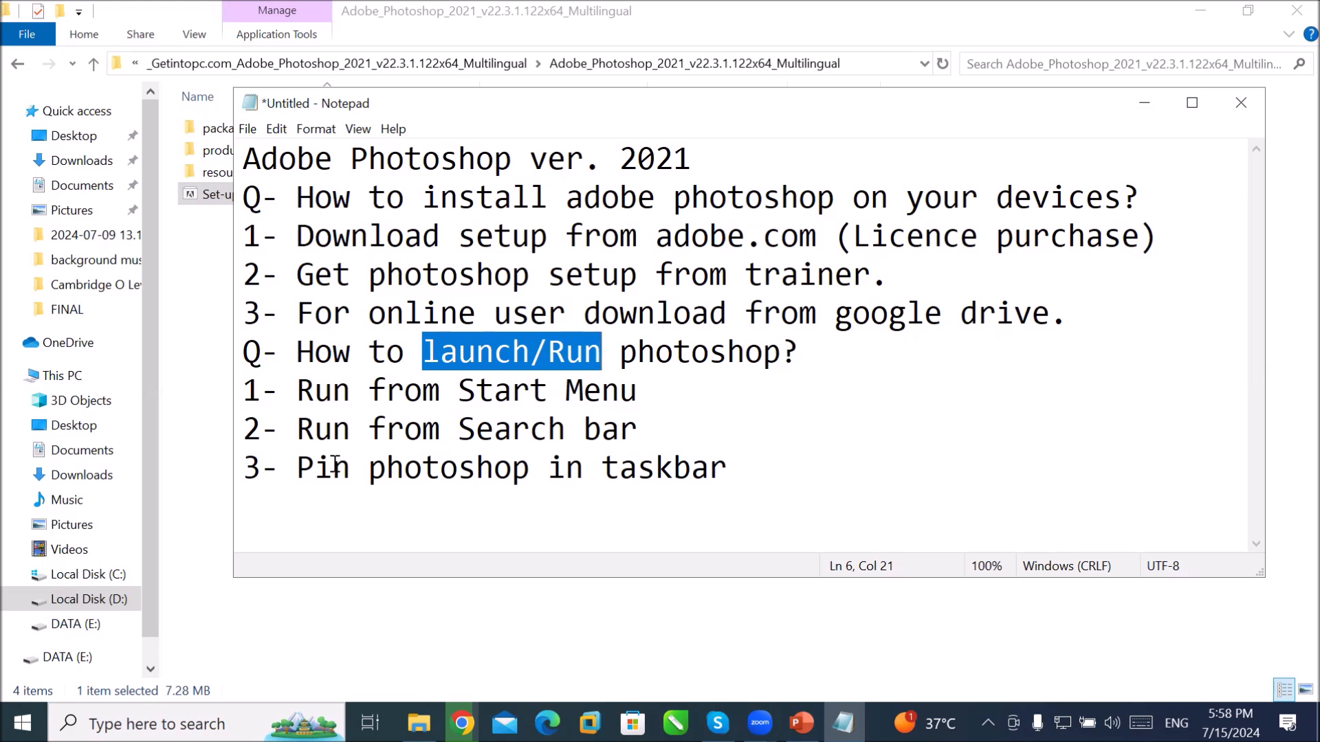
click(22, 723)
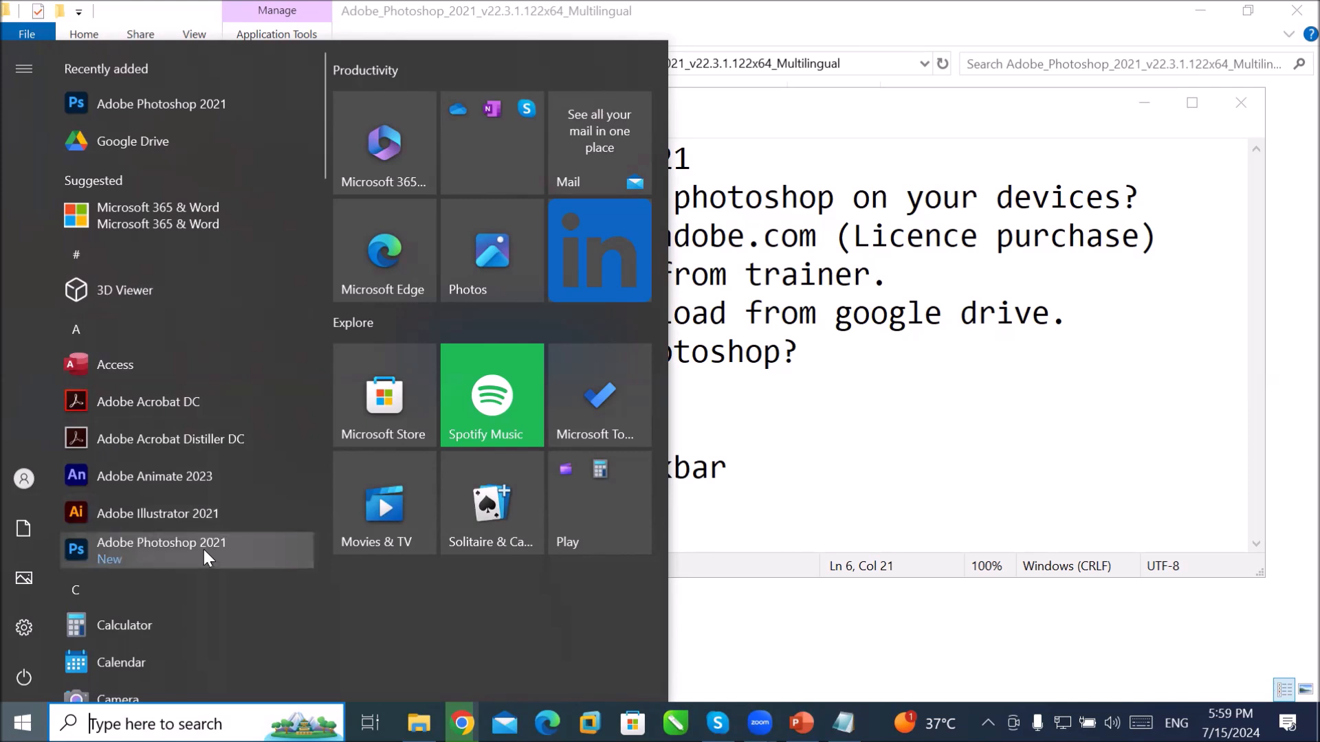
Step: Launch Adobe Photoshop 2021 from the Start menu, quit the Creative Cloud prompt, then minimize it
click(149, 539)
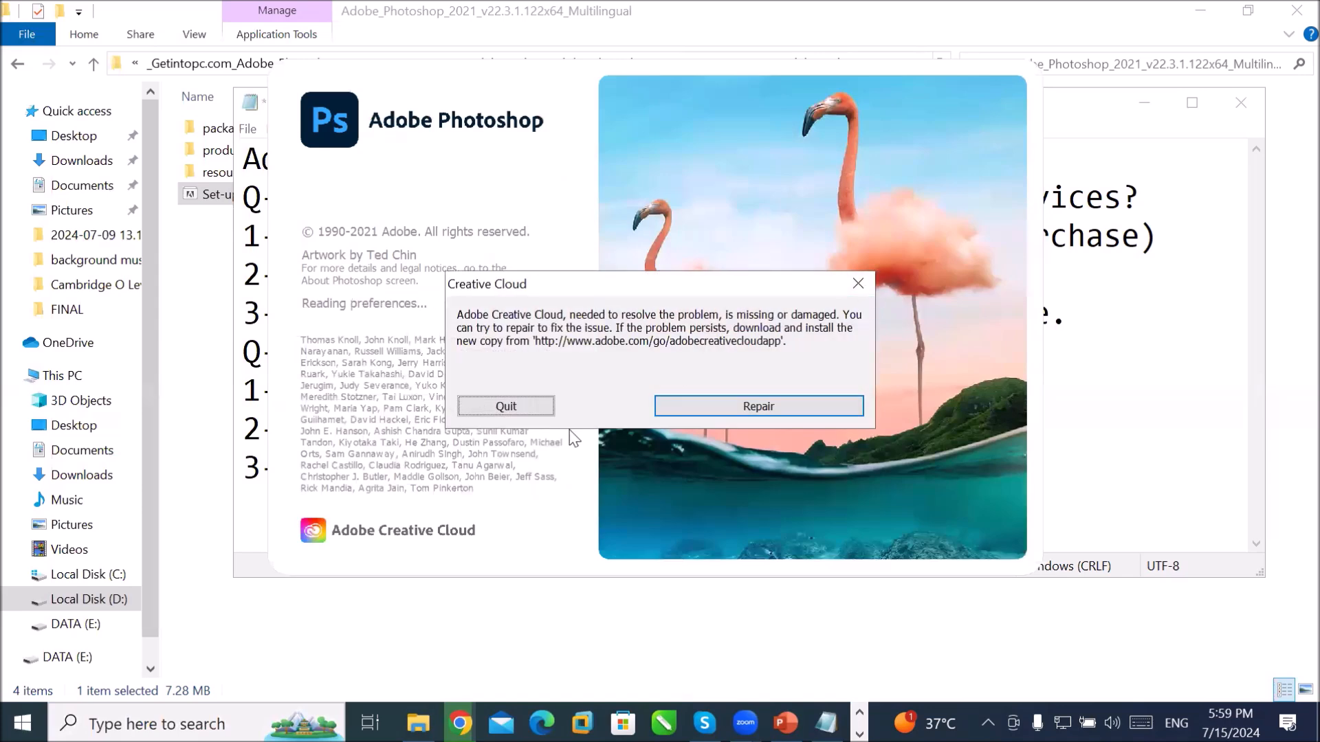
click(507, 407)
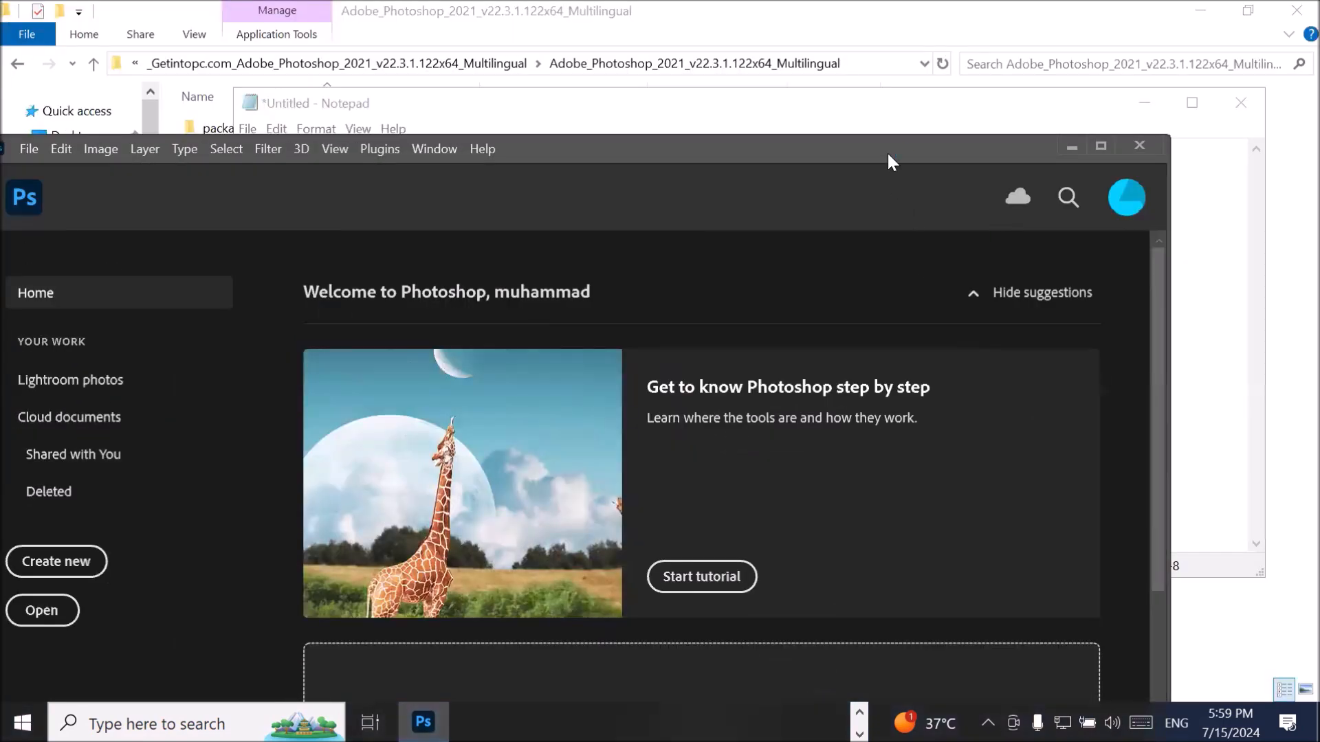
click(1101, 147)
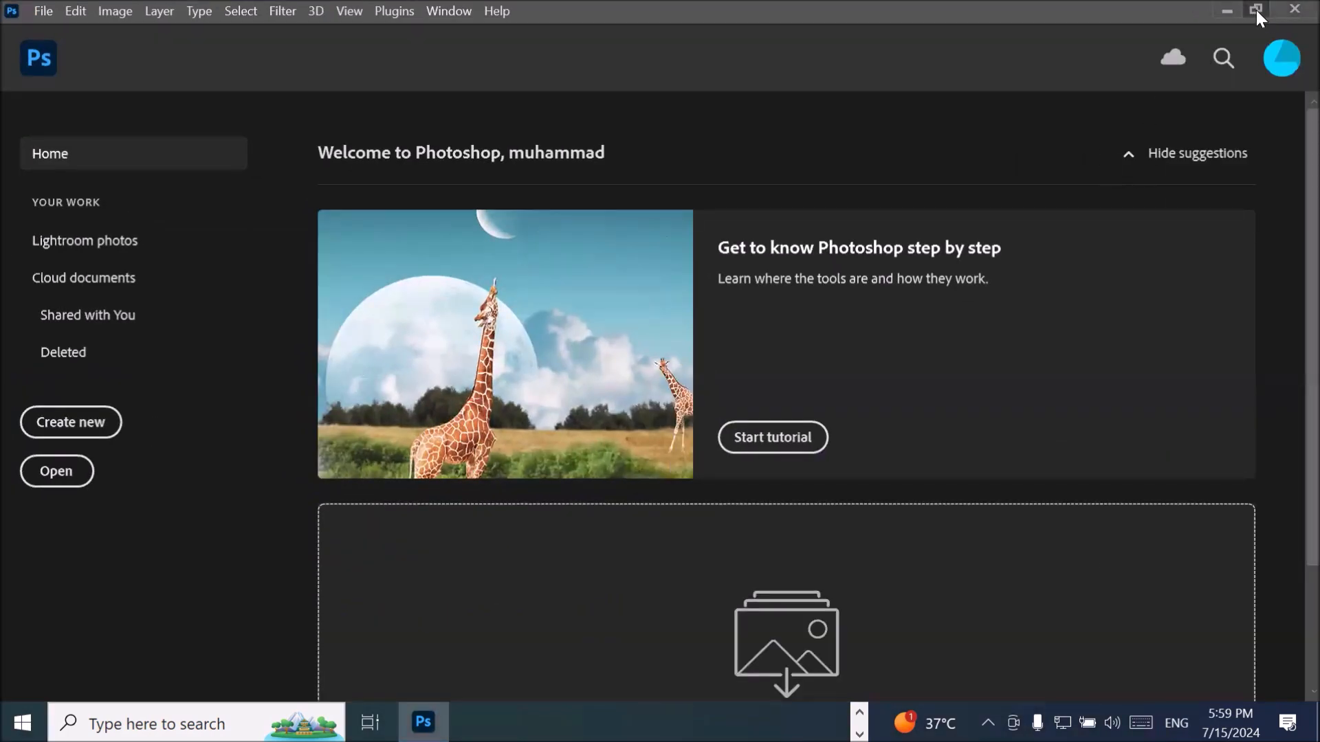
click(1256, 10)
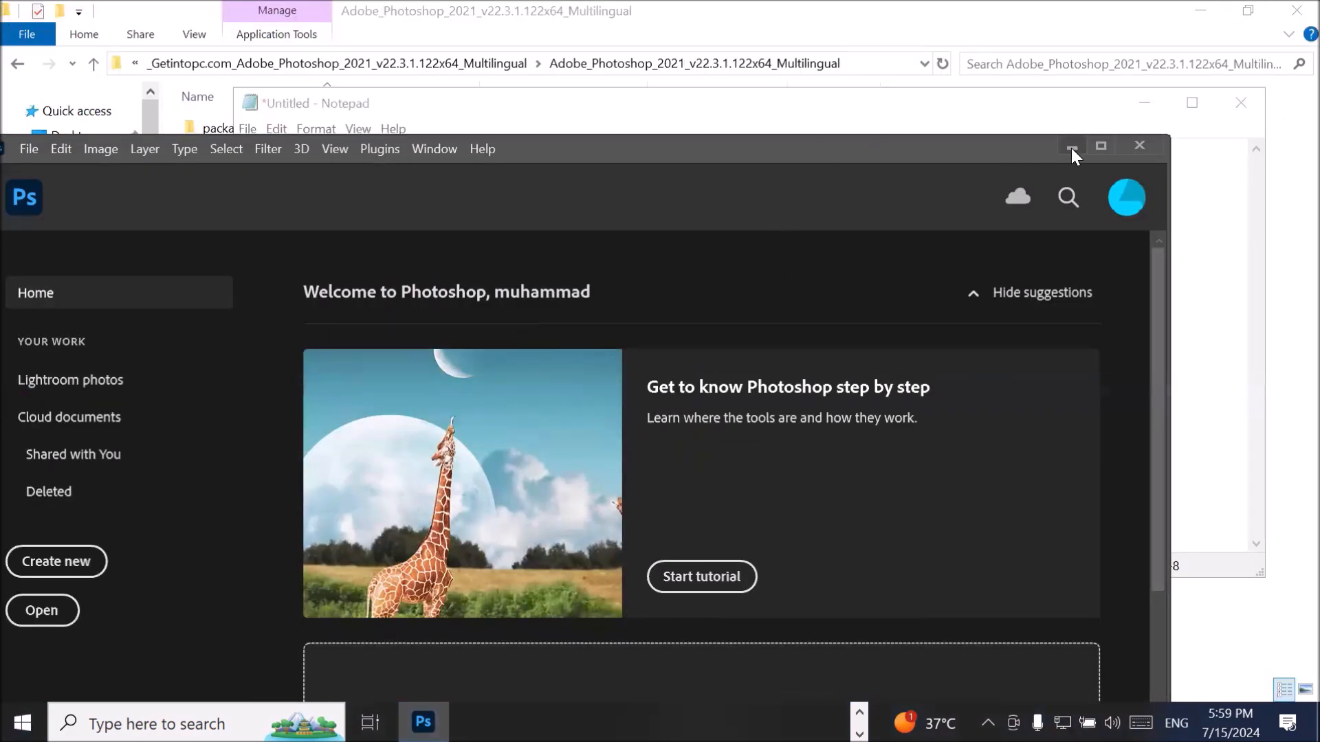
click(1071, 147)
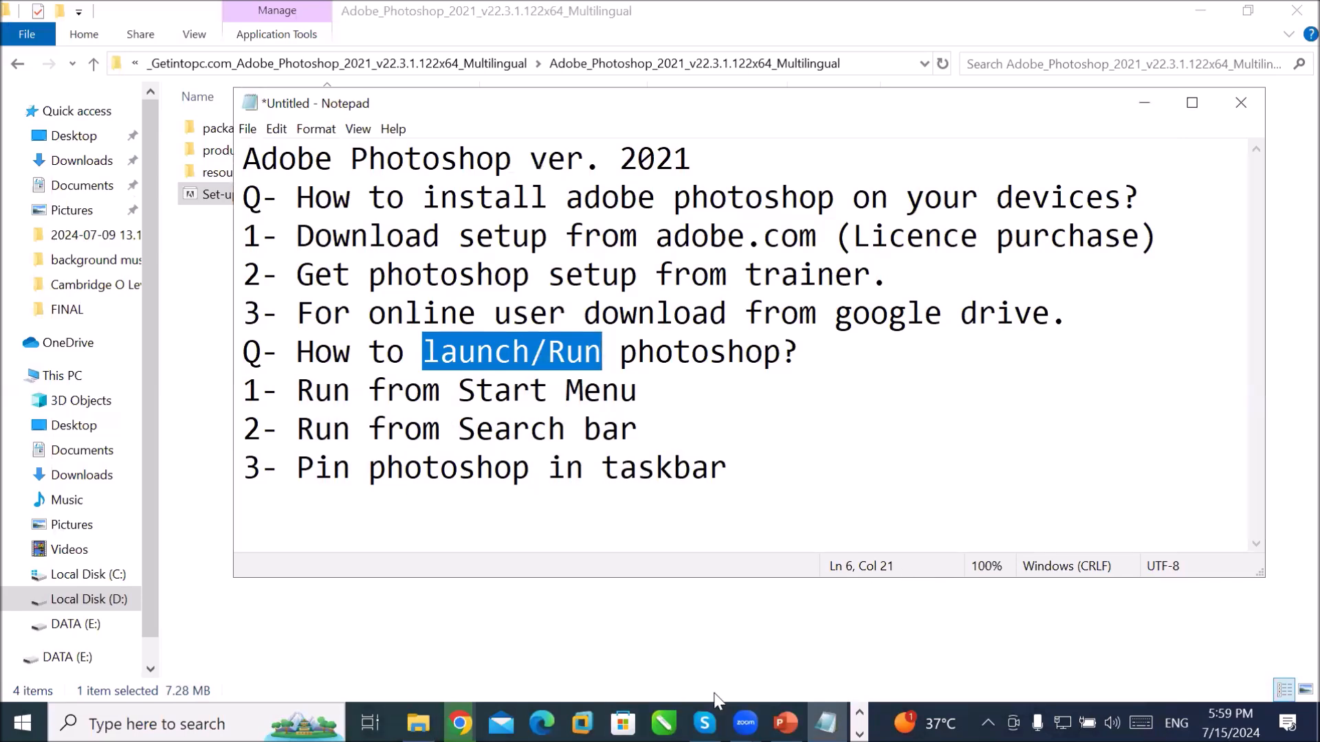
Step: Bring up the Skype chat, then switch to the Photoshop Home window and minimize it
click(708, 721)
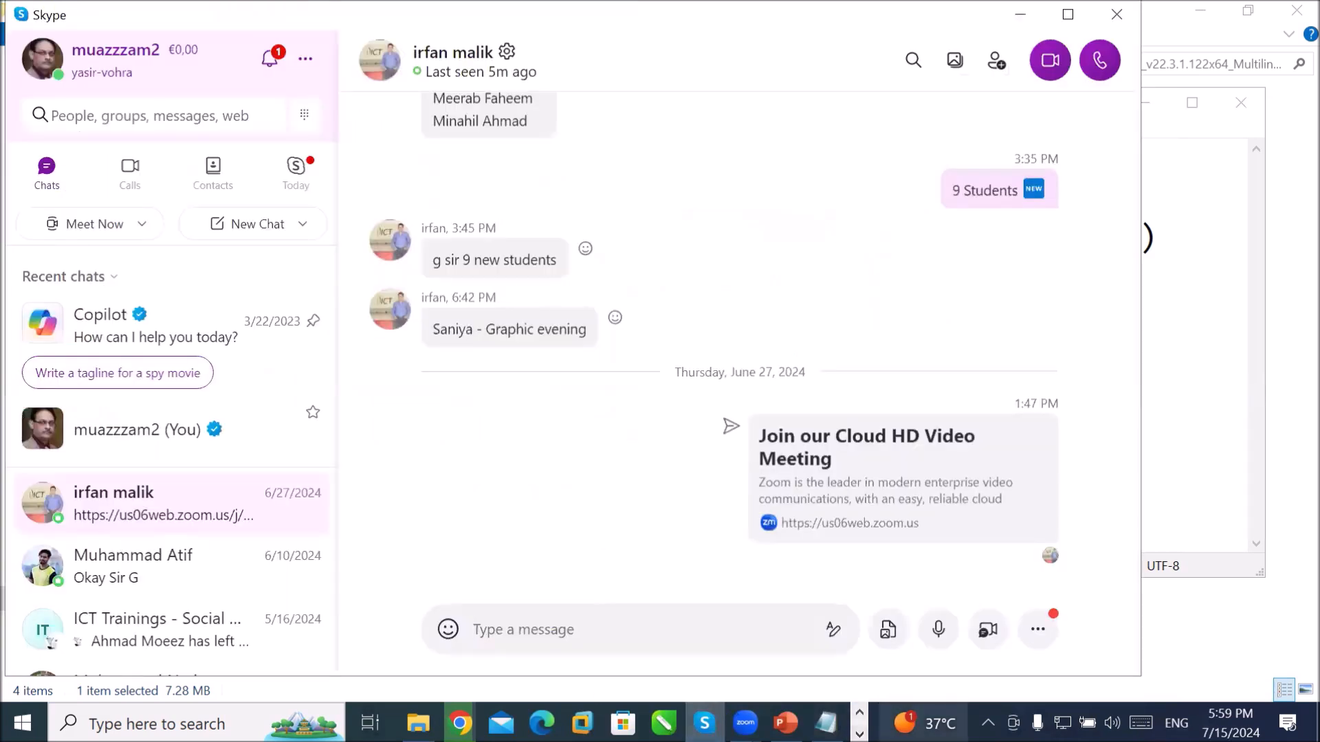
click(883, 703)
click(859, 735)
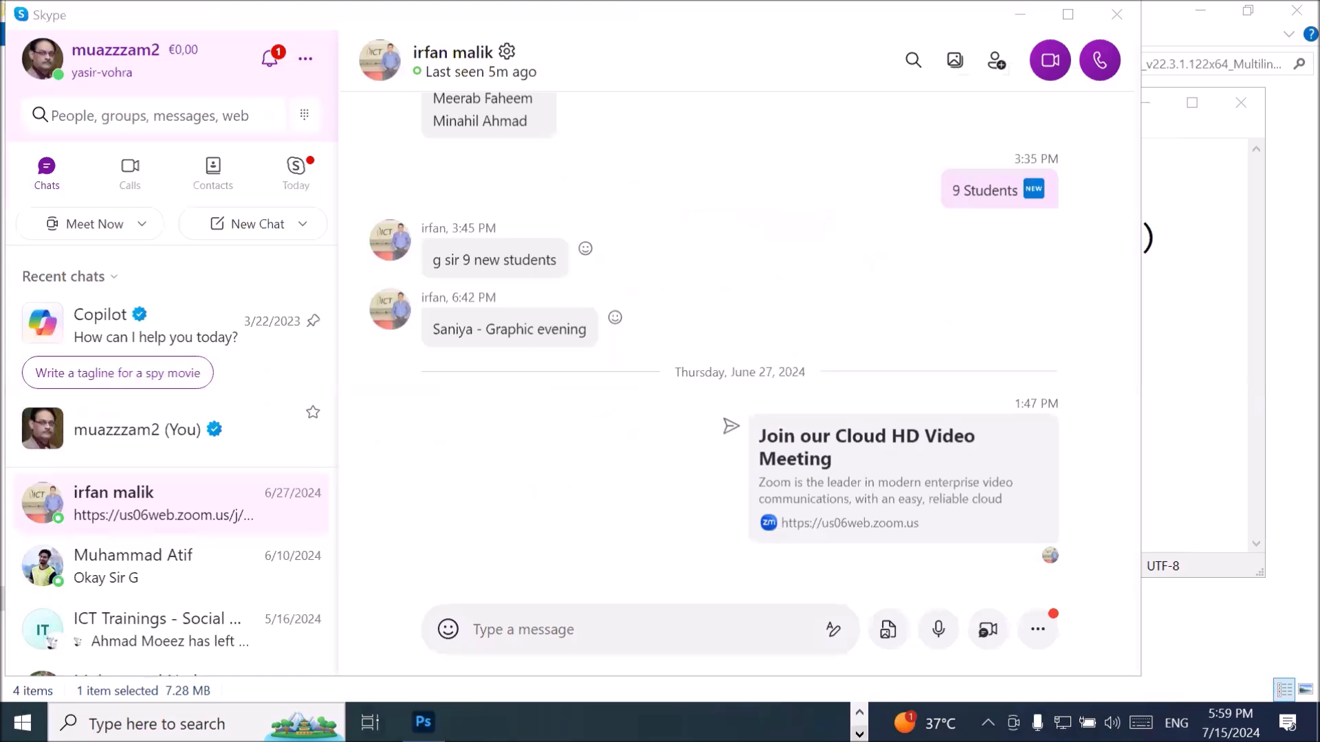
mouse_move(423, 722)
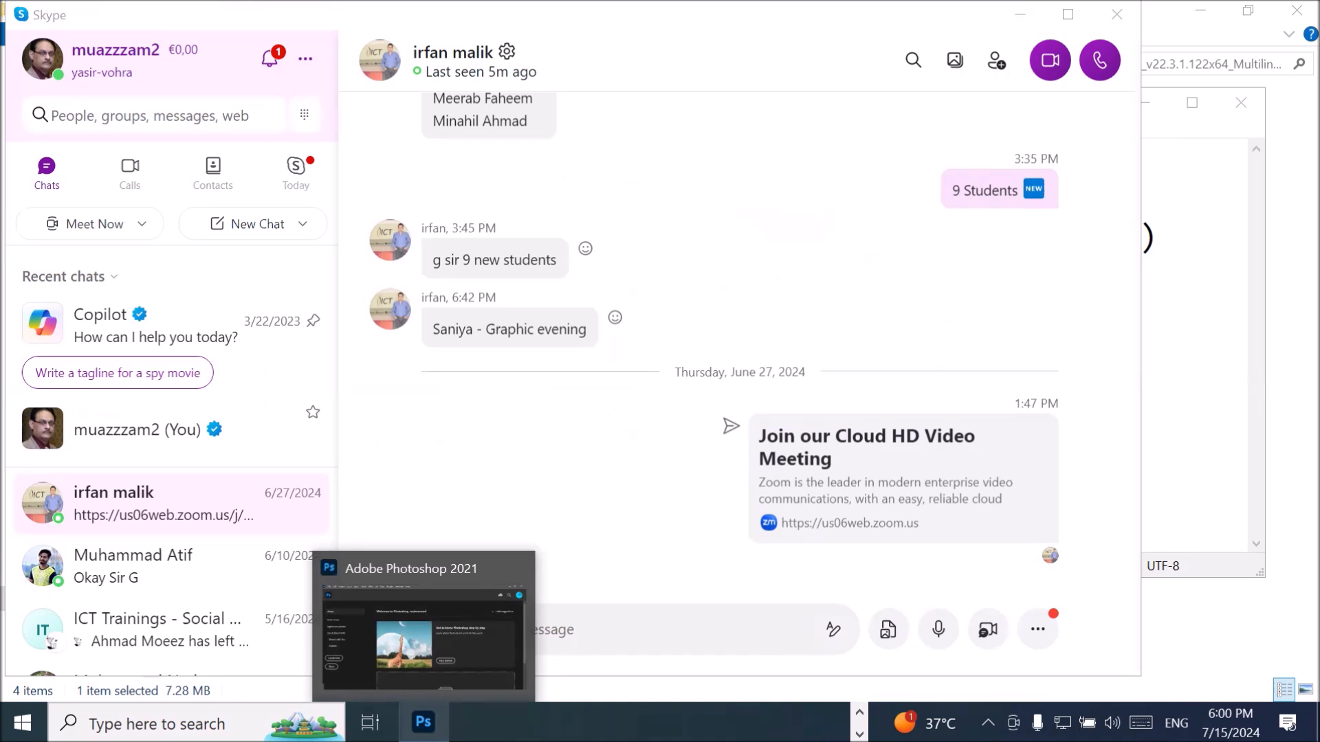
click(423, 640)
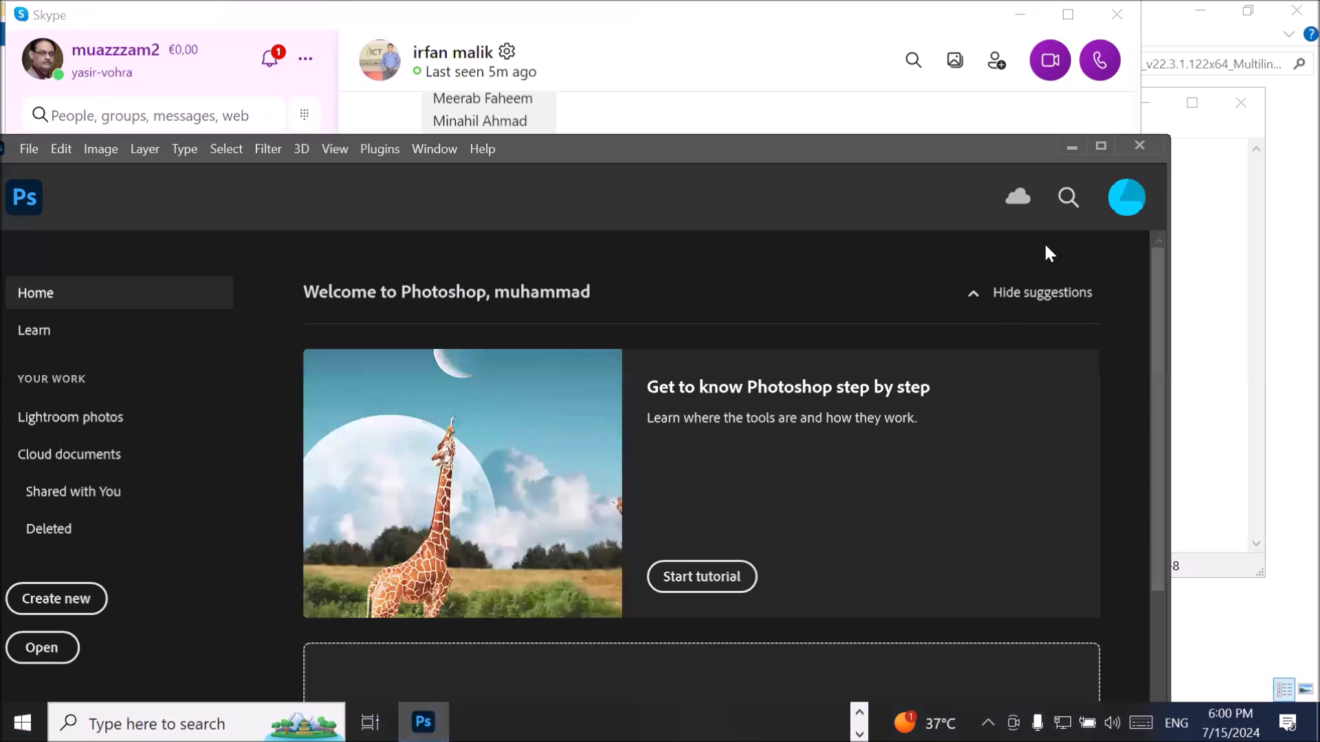
click(1077, 144)
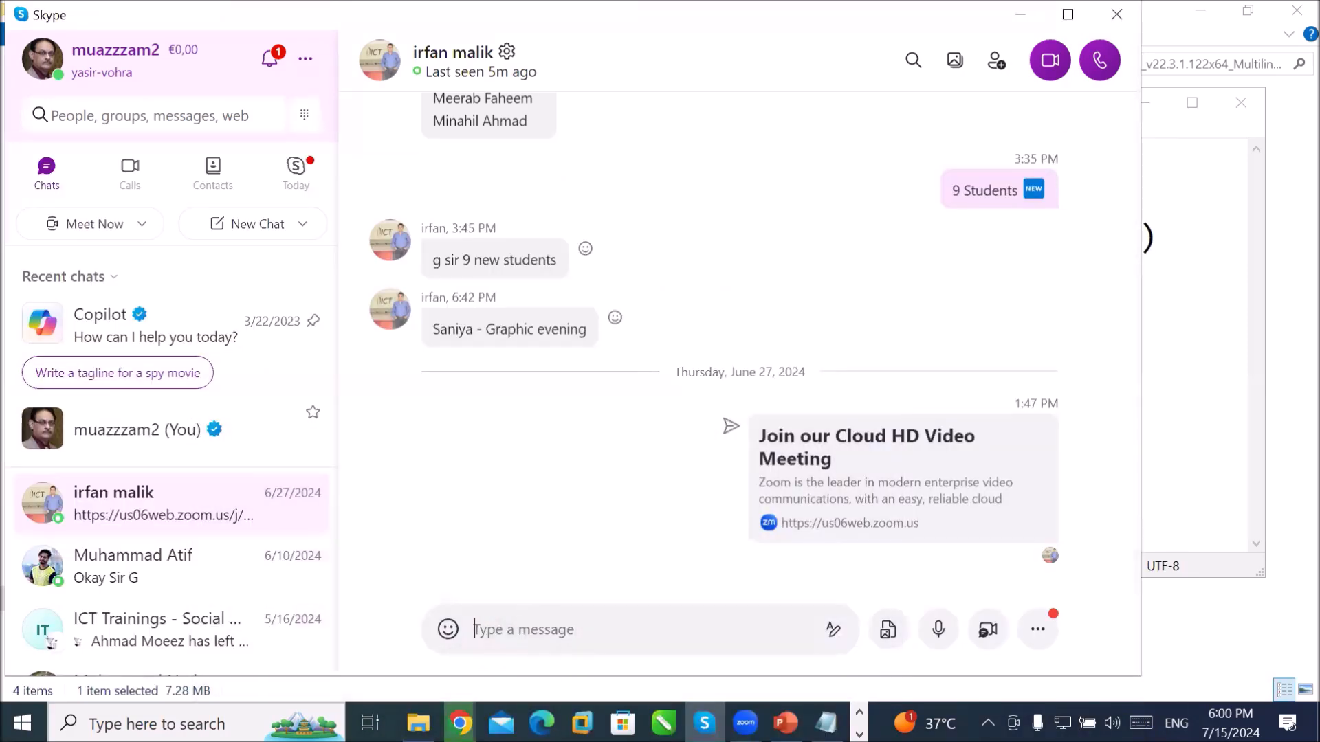
Step: Restore and maximize Photoshop, close it, and open Windows search
click(860, 735)
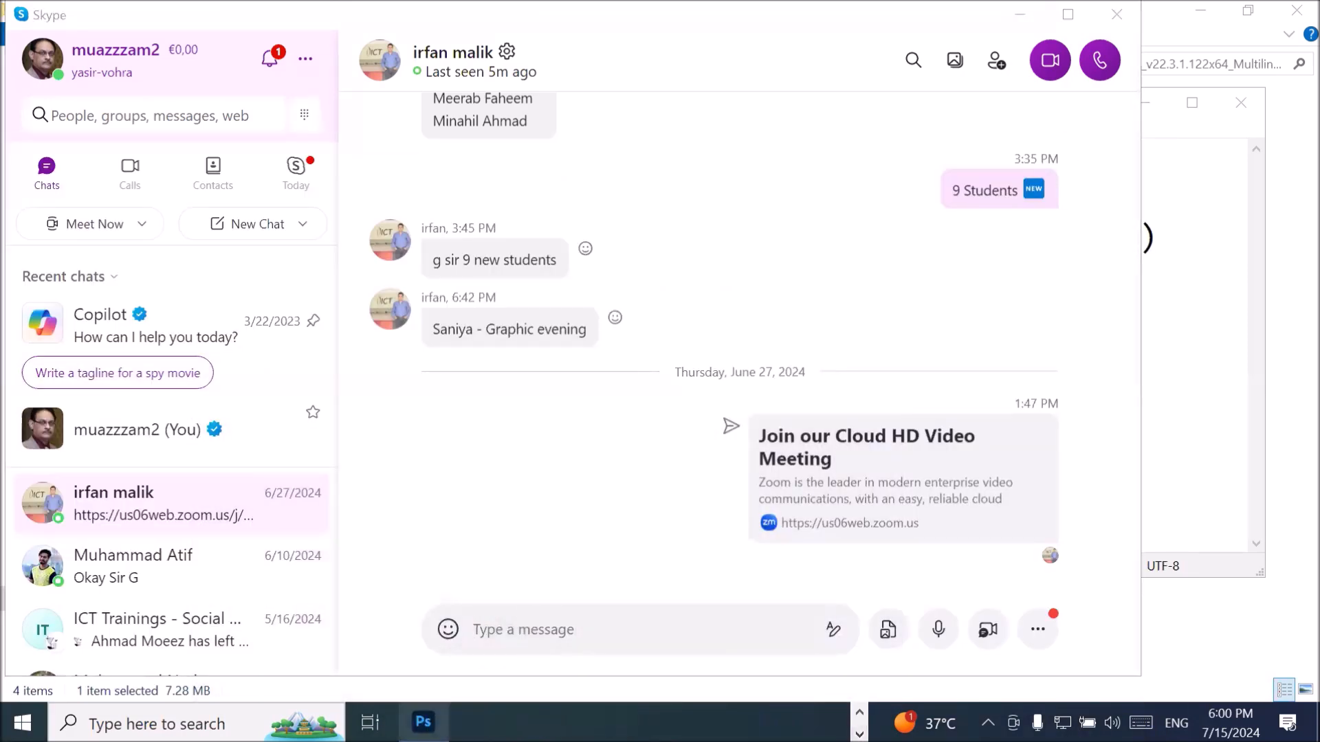
click(423, 723)
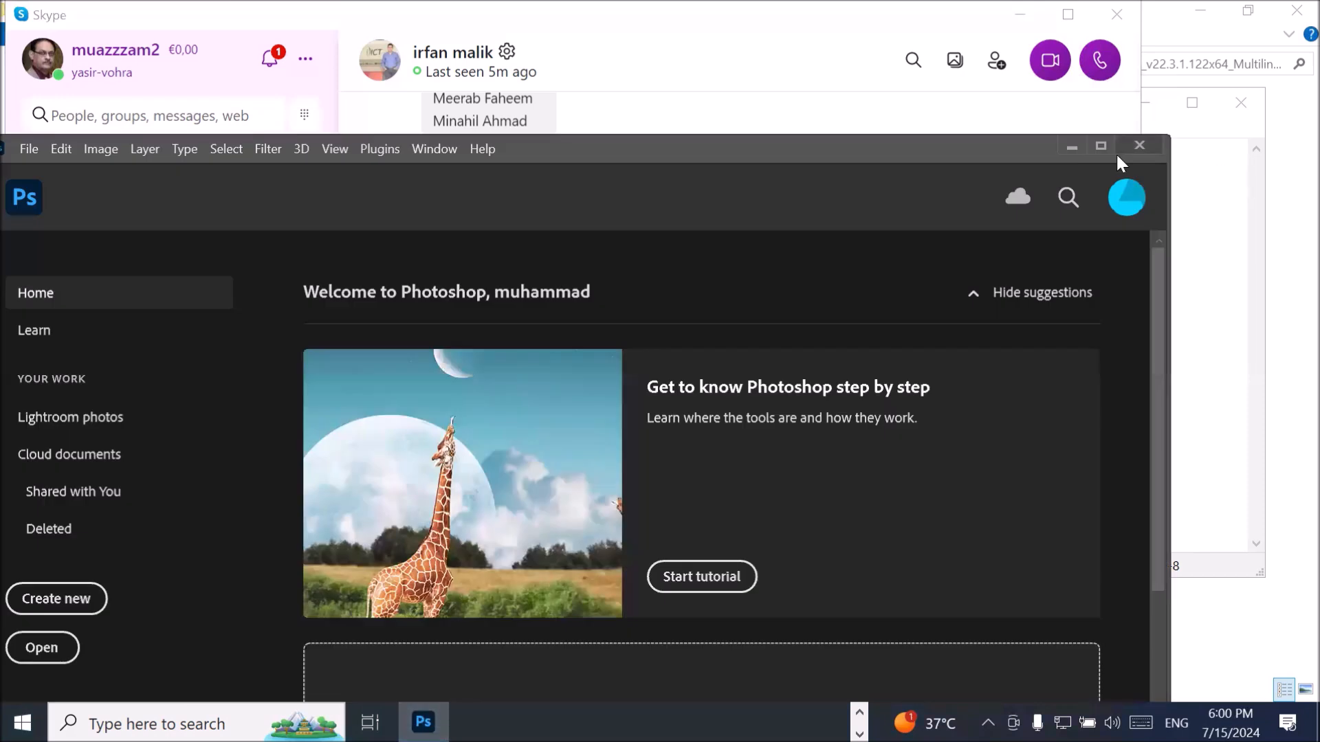
click(1100, 147)
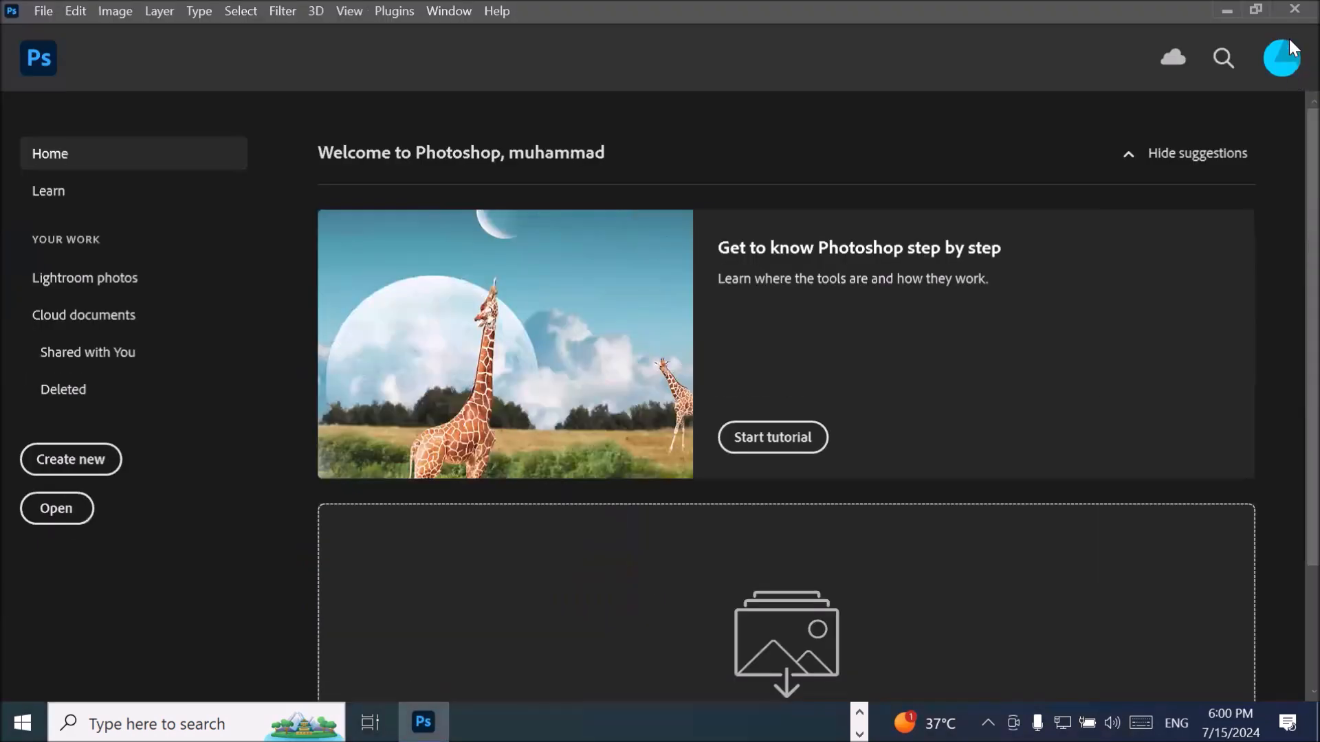
click(1294, 11)
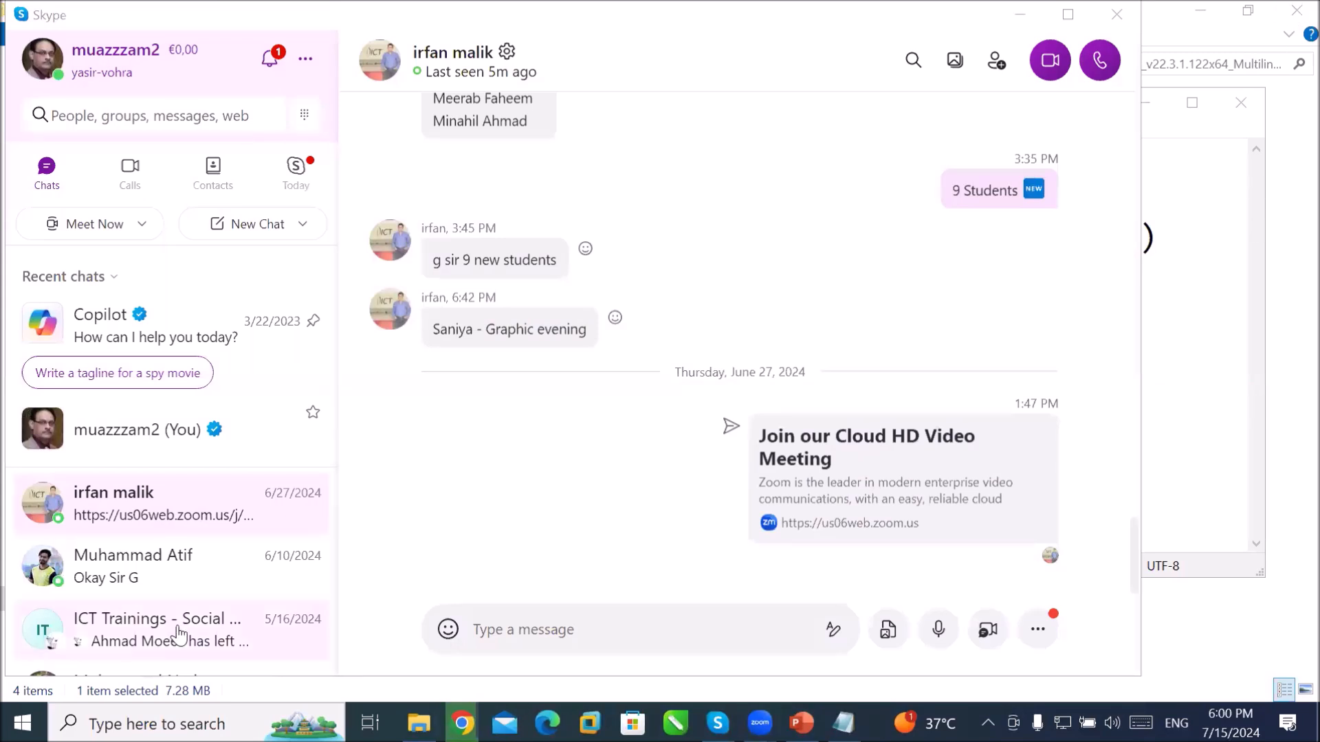
click(157, 724)
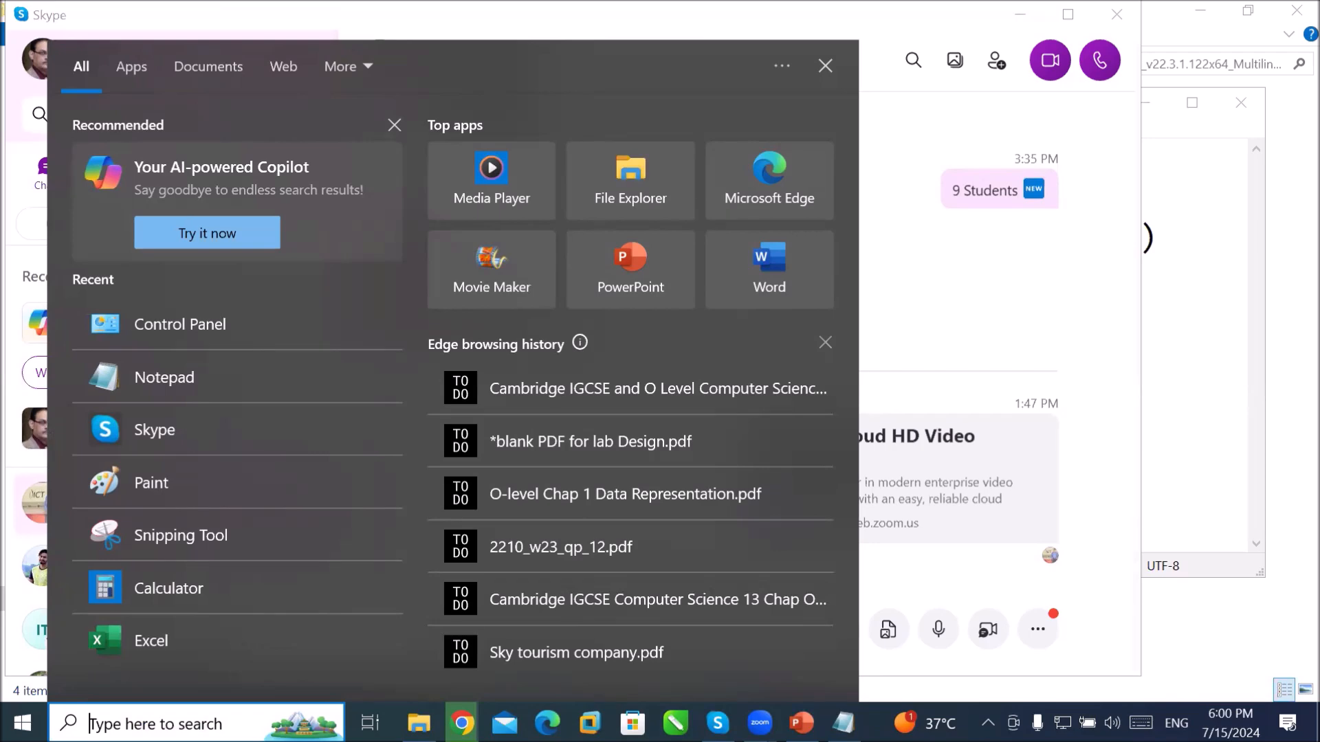
Step: Search 'photoshop', launch Adobe Photoshop 2021 from the results, and quit the Creative Cloud prompt
text(photo)
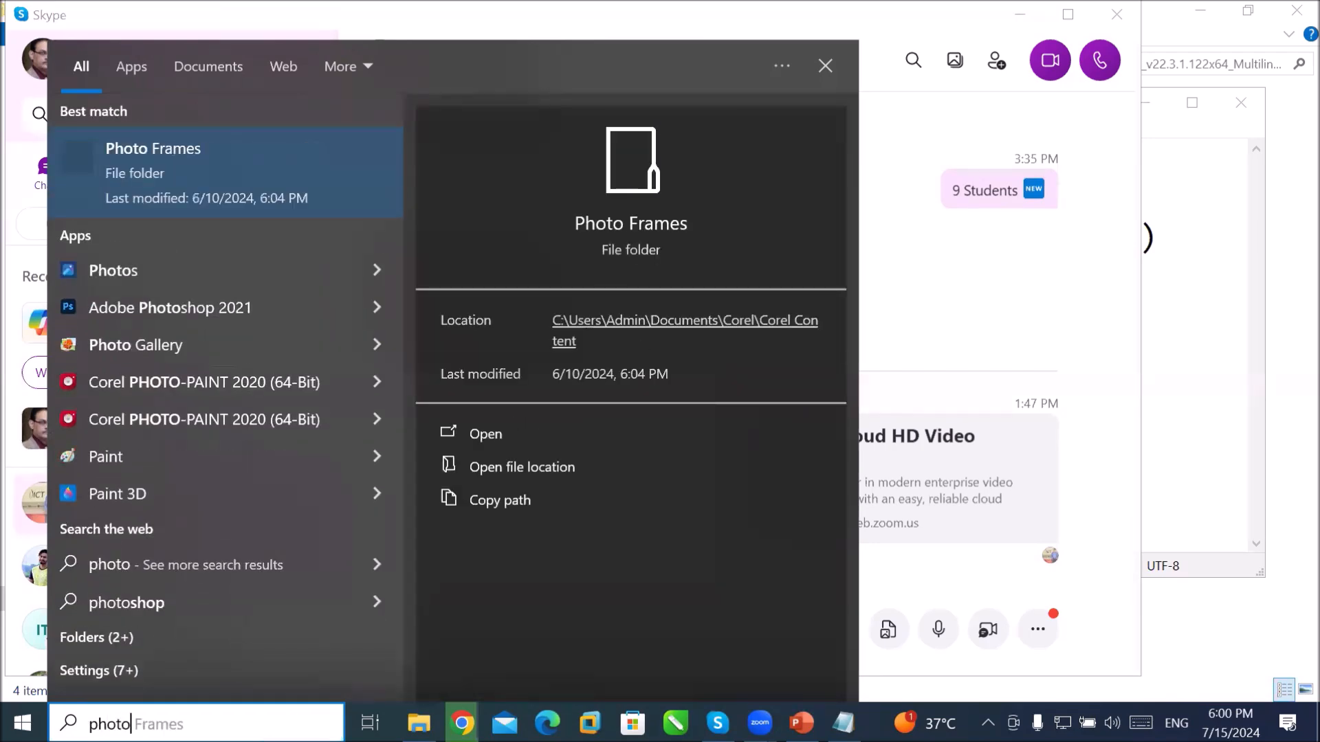
text(shop)
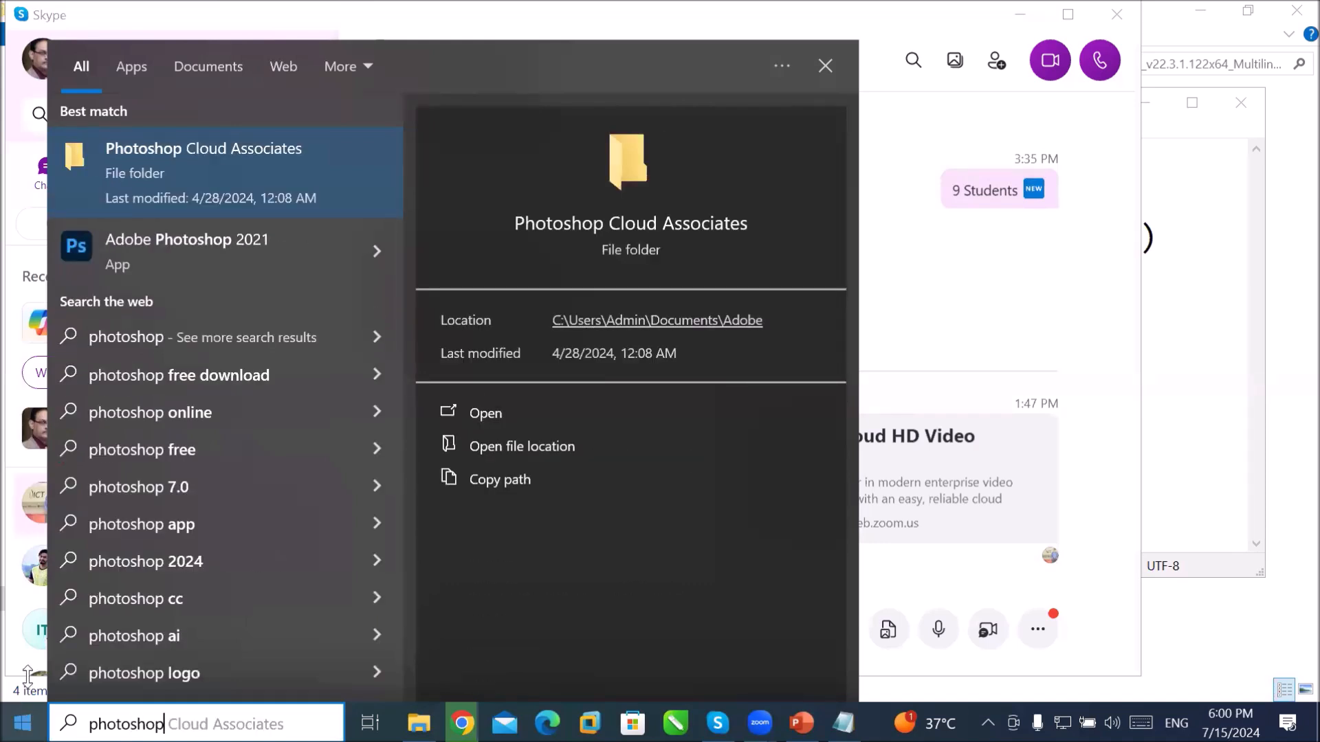
click(183, 247)
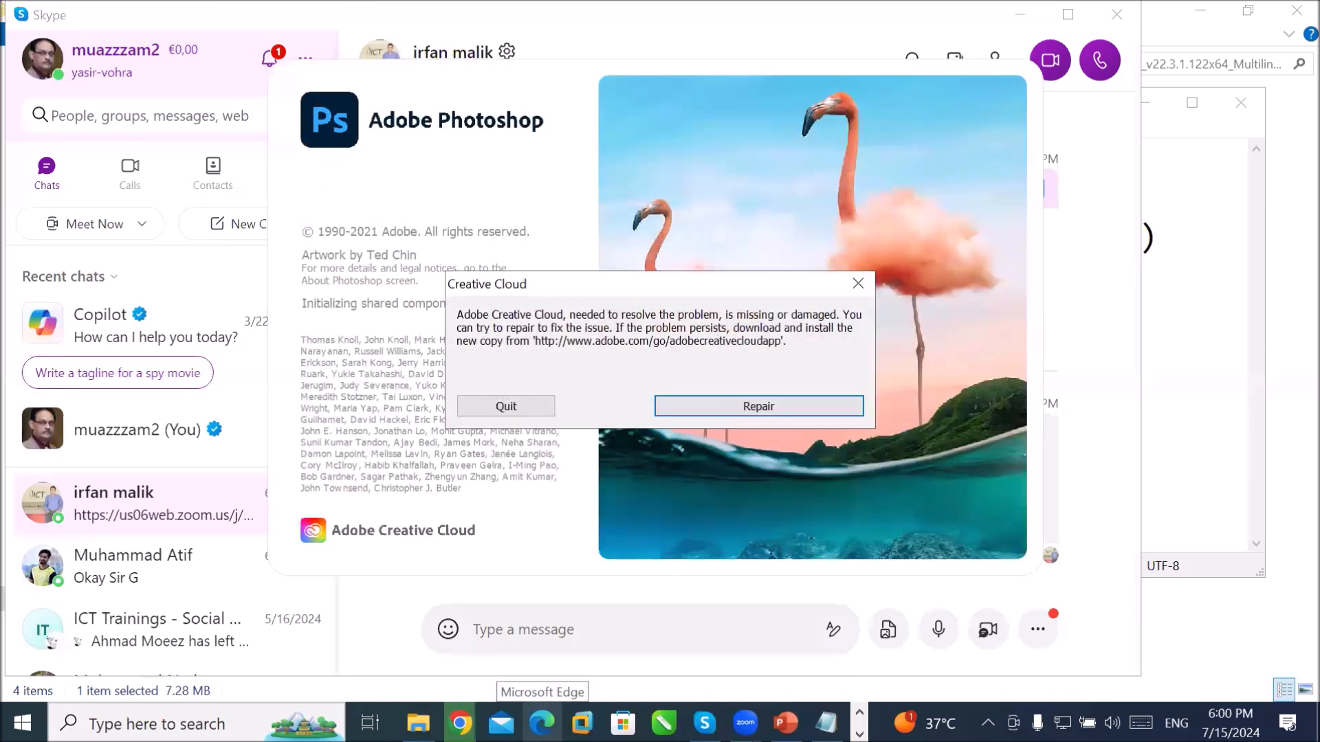
click(506, 406)
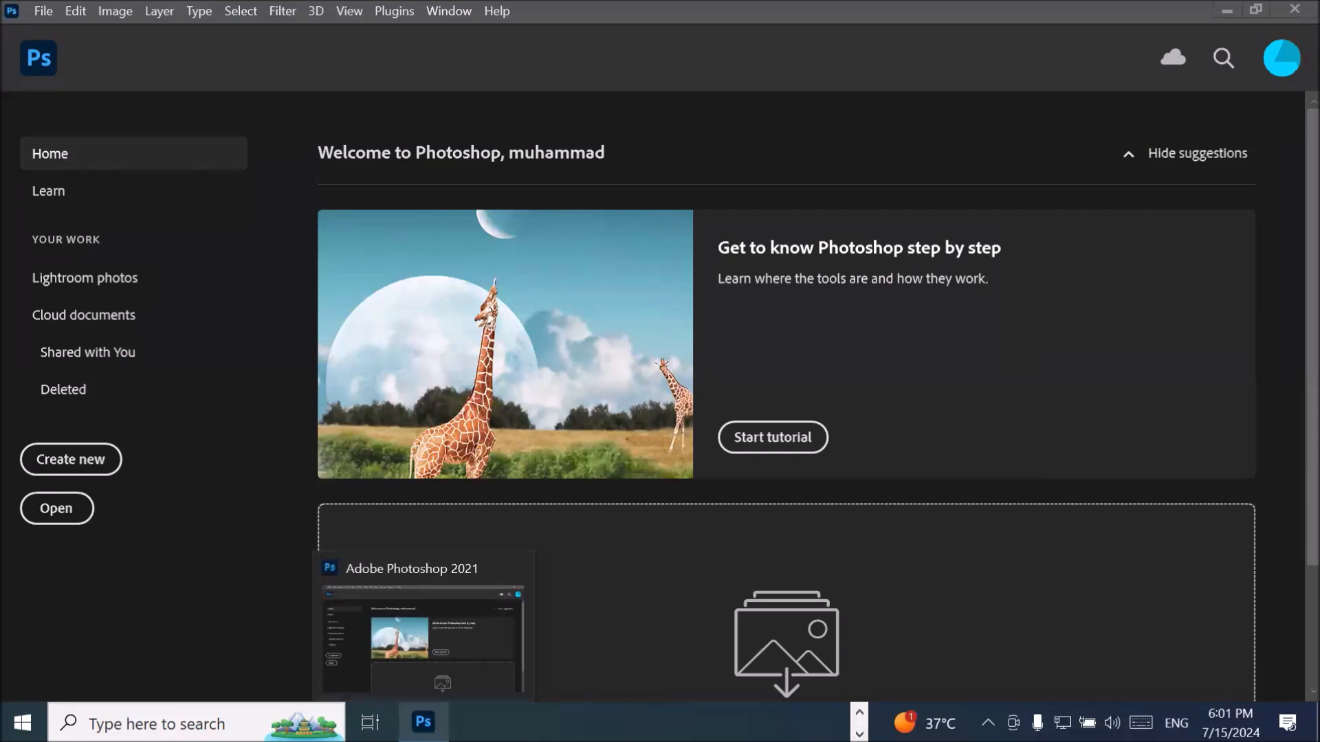
Step: Close Photoshop, unlock the taskbar and stretch it to several rows tall
click(1295, 9)
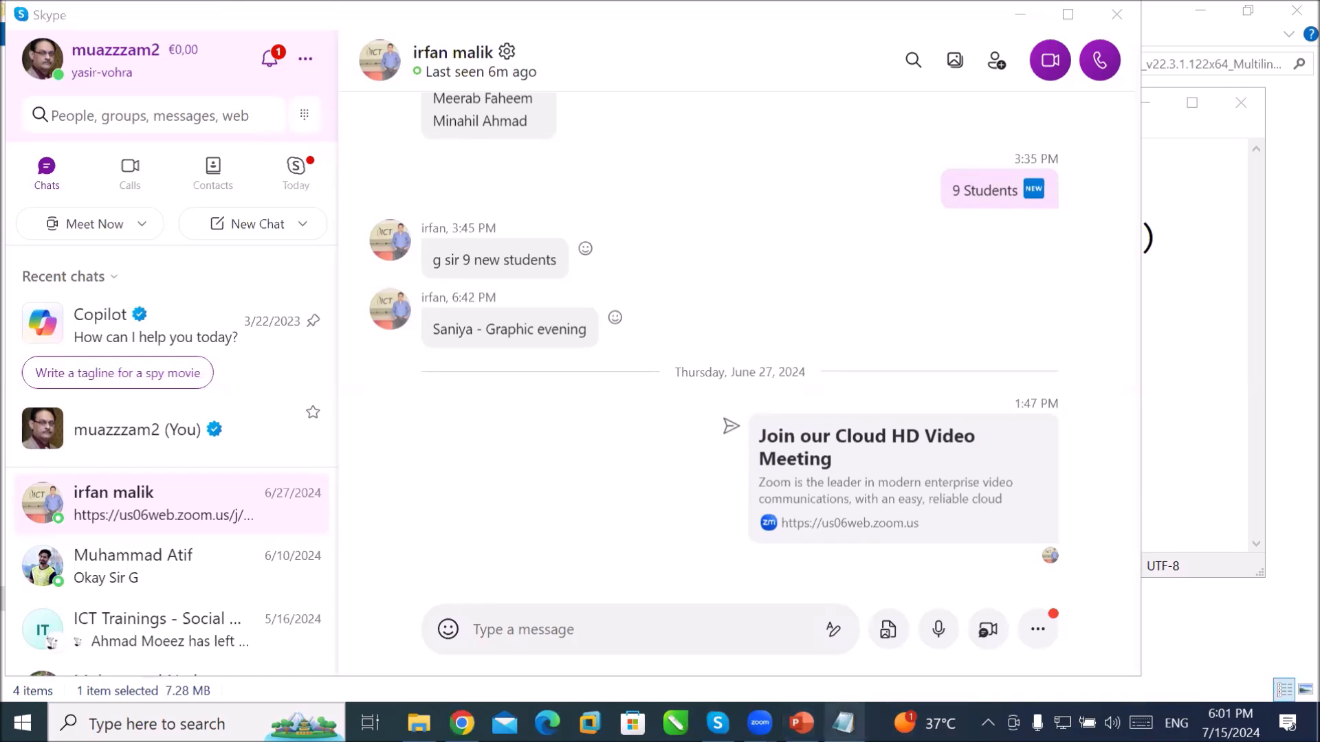
right_click(931, 701)
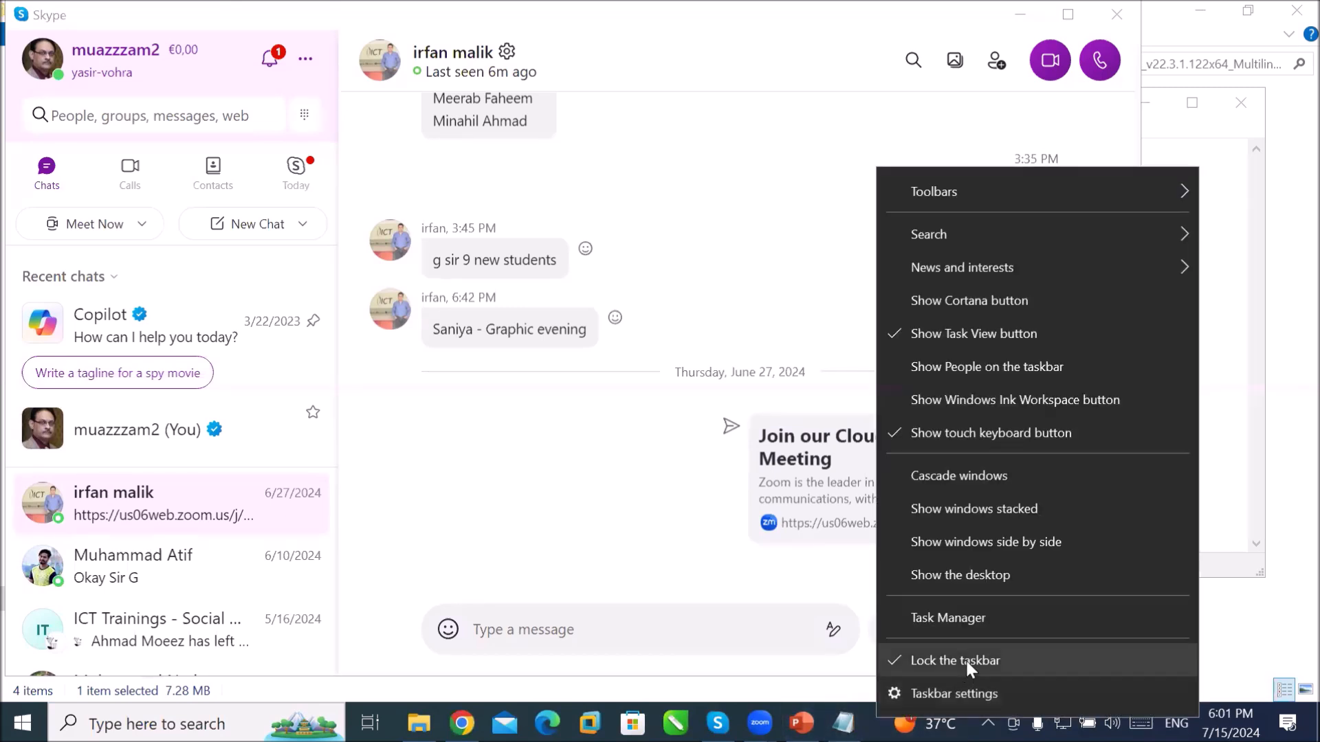
click(965, 657)
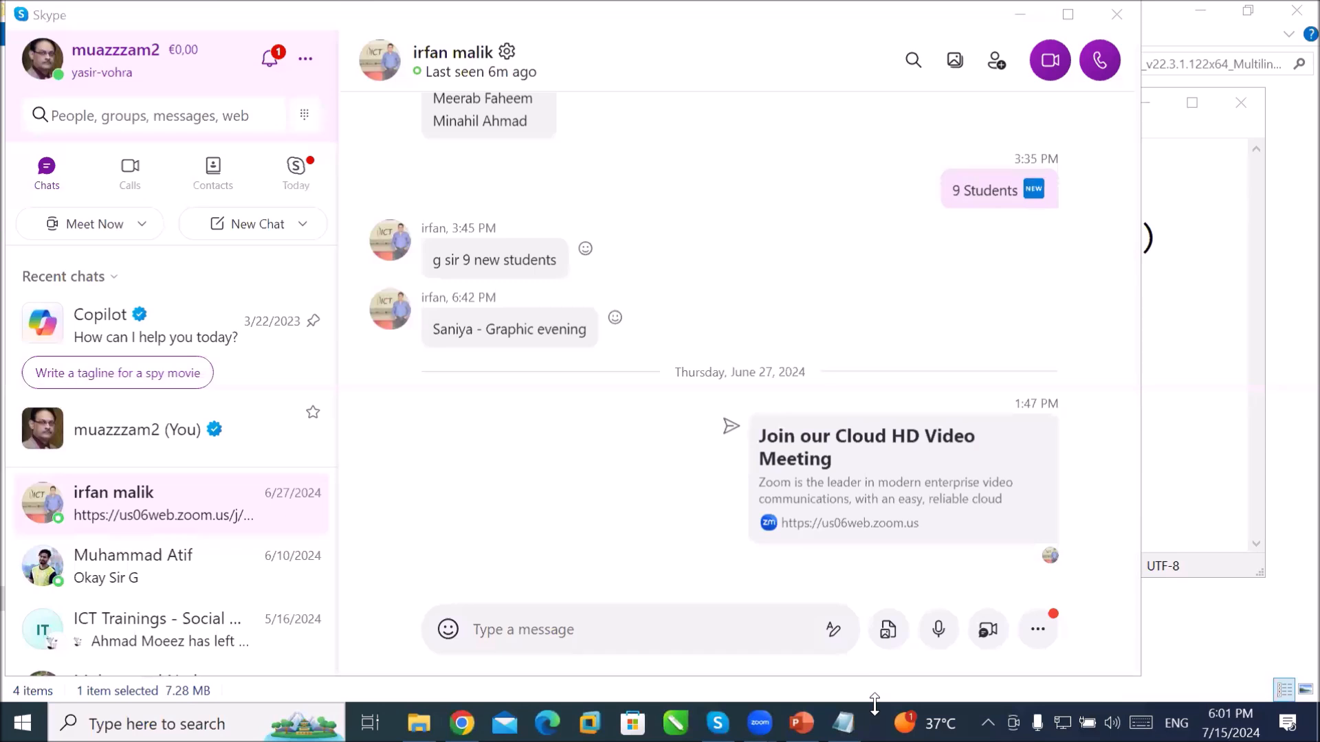
drag(874, 703, 881, 575)
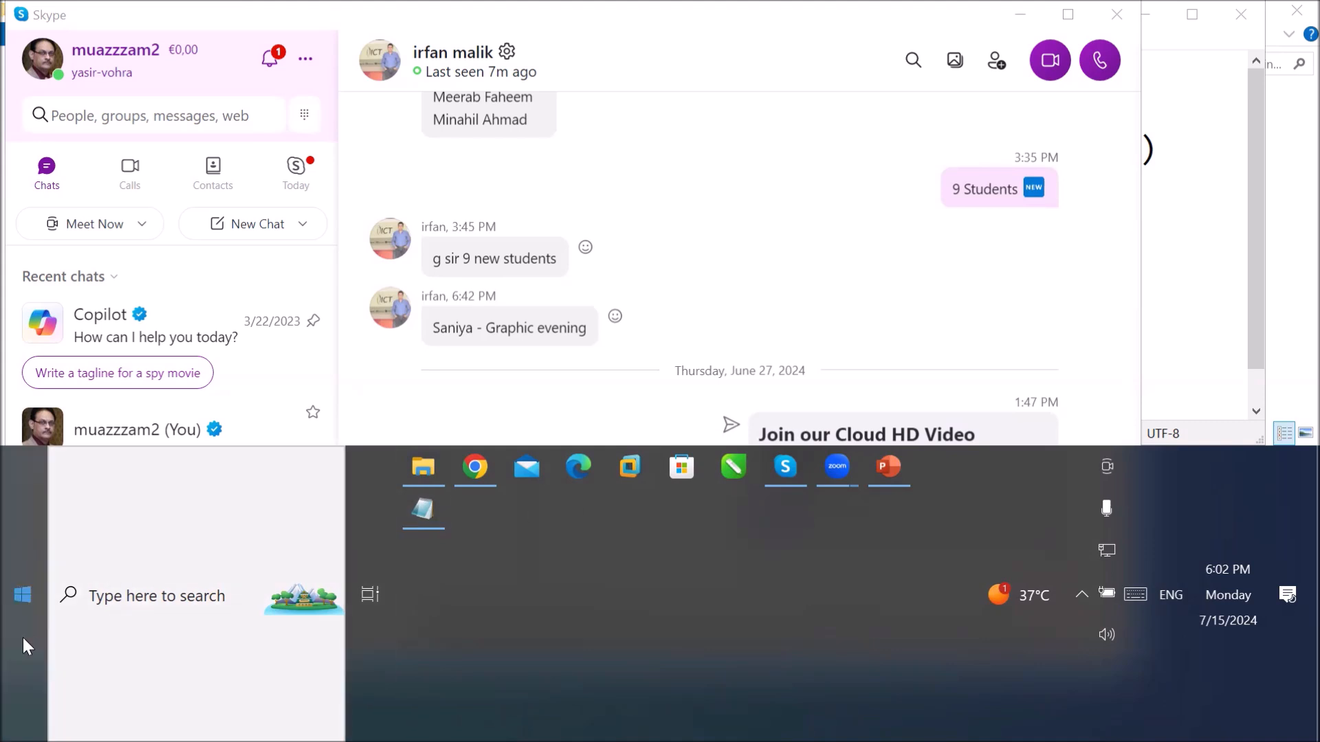
click(147, 610)
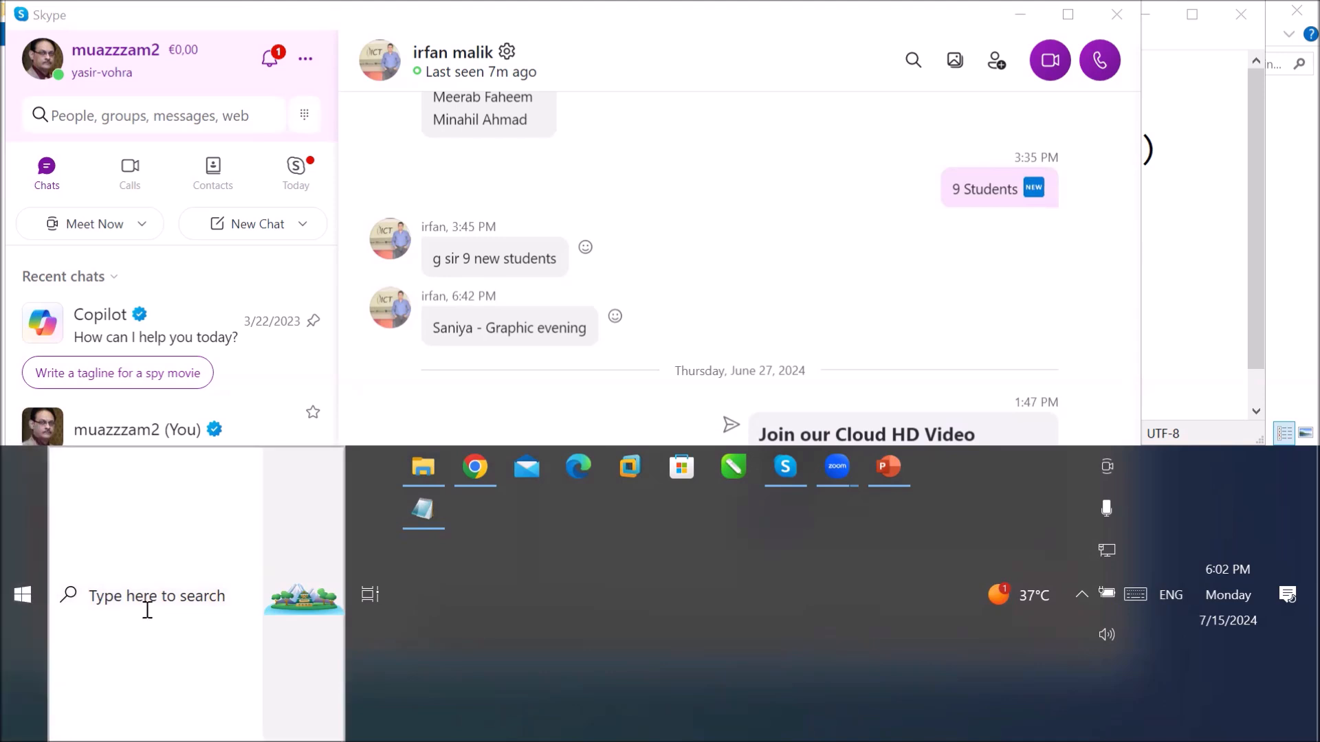
Step: Pin Adobe Photoshop 2021 to the taskbar from Start, then shrink the taskbar to one row
click(14, 617)
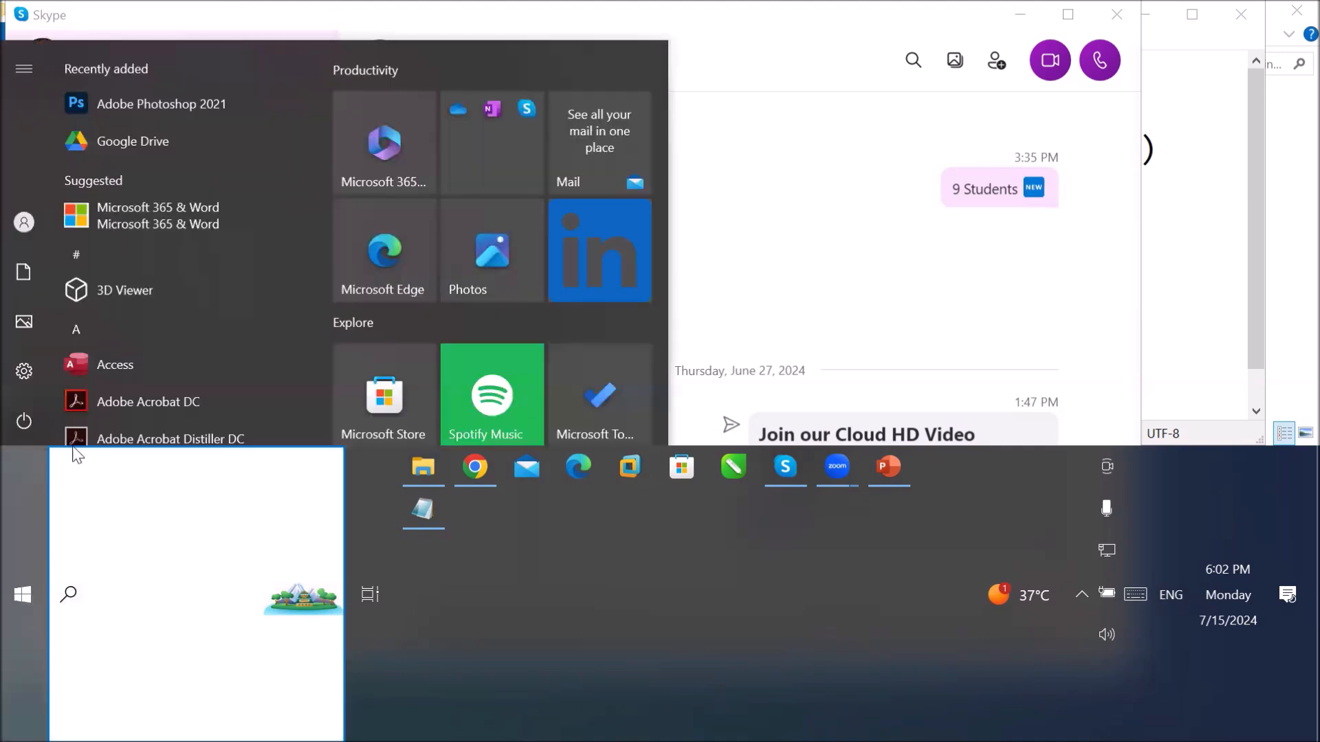
scroll(150, 289, down, 2)
scroll(150, 289, down, 1)
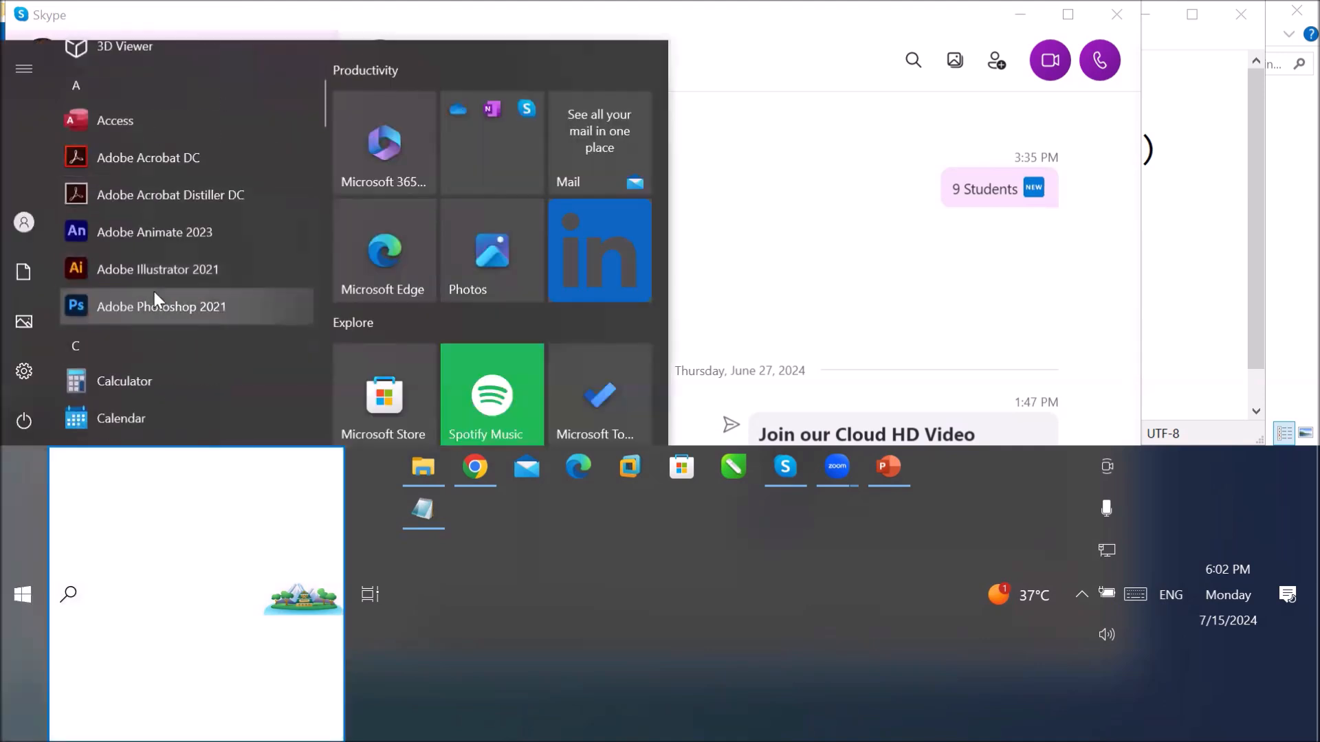
right_click(190, 296)
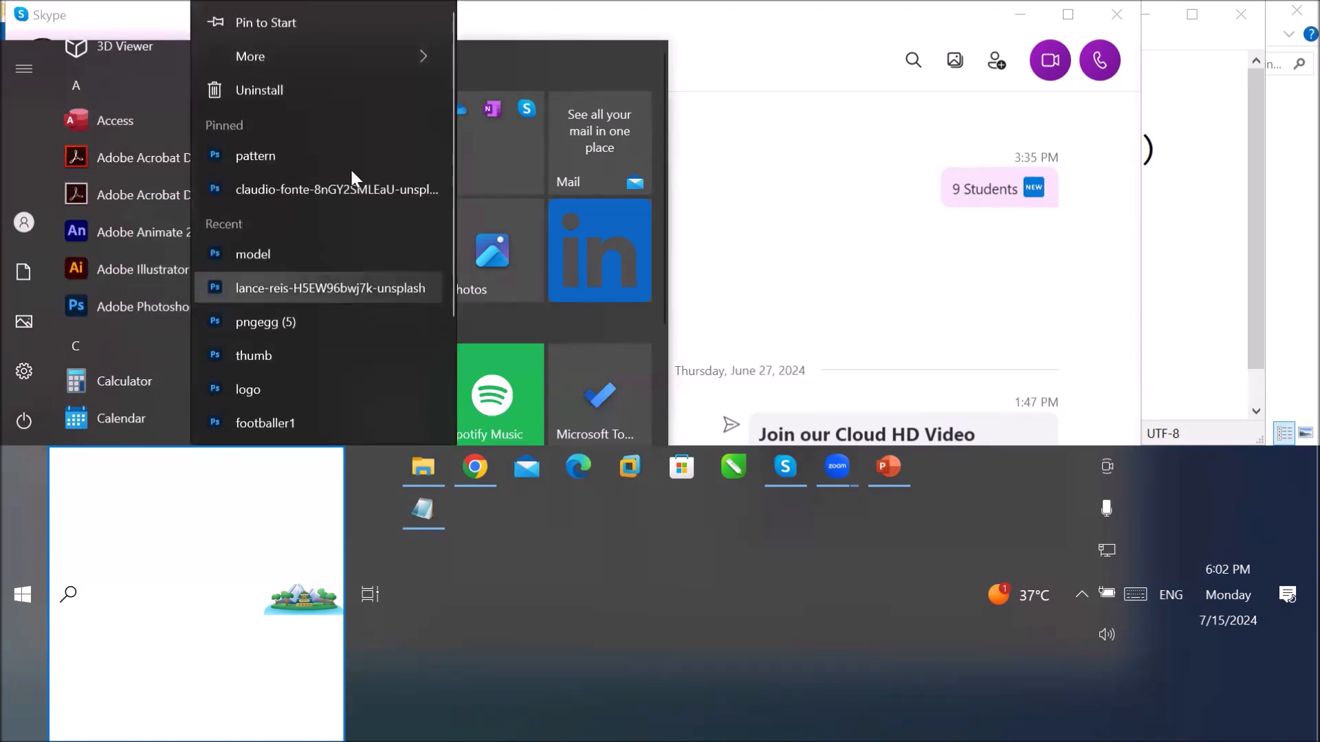
mouse_move(381, 53)
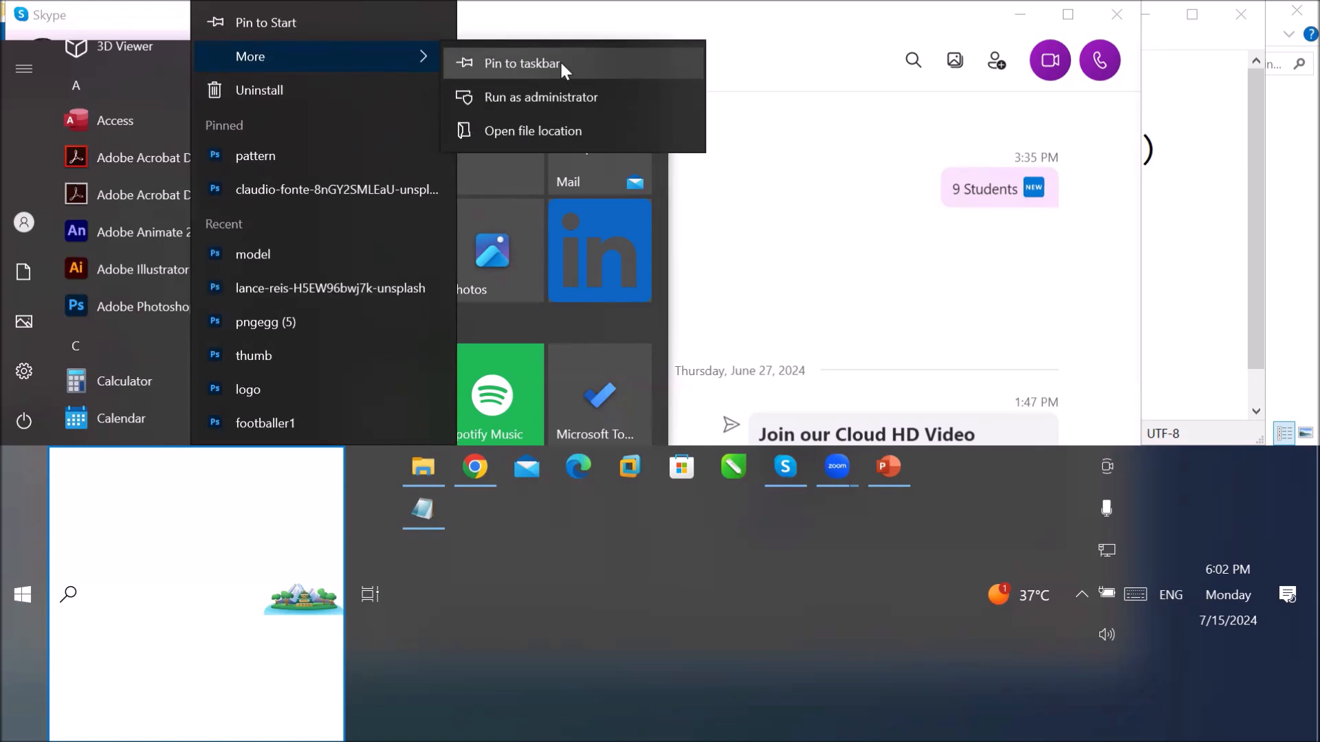
click(560, 62)
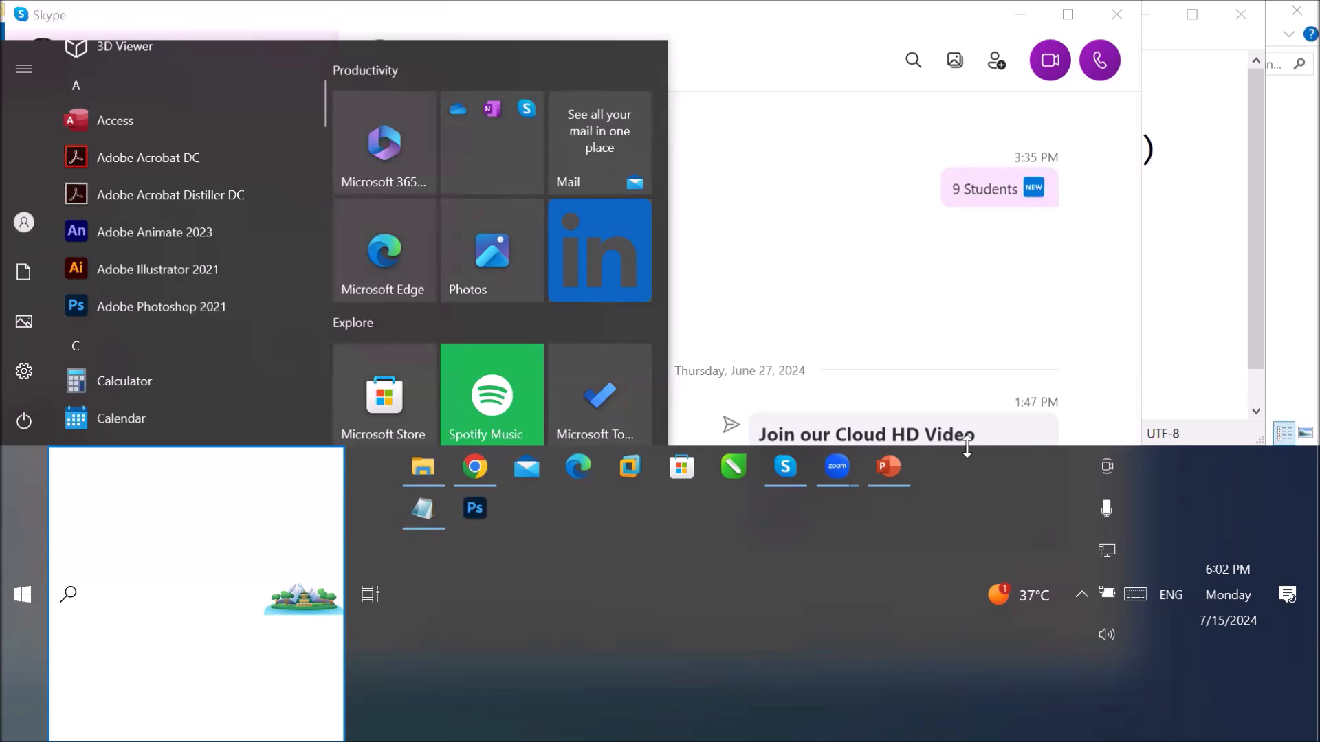
drag(967, 449, 961, 677)
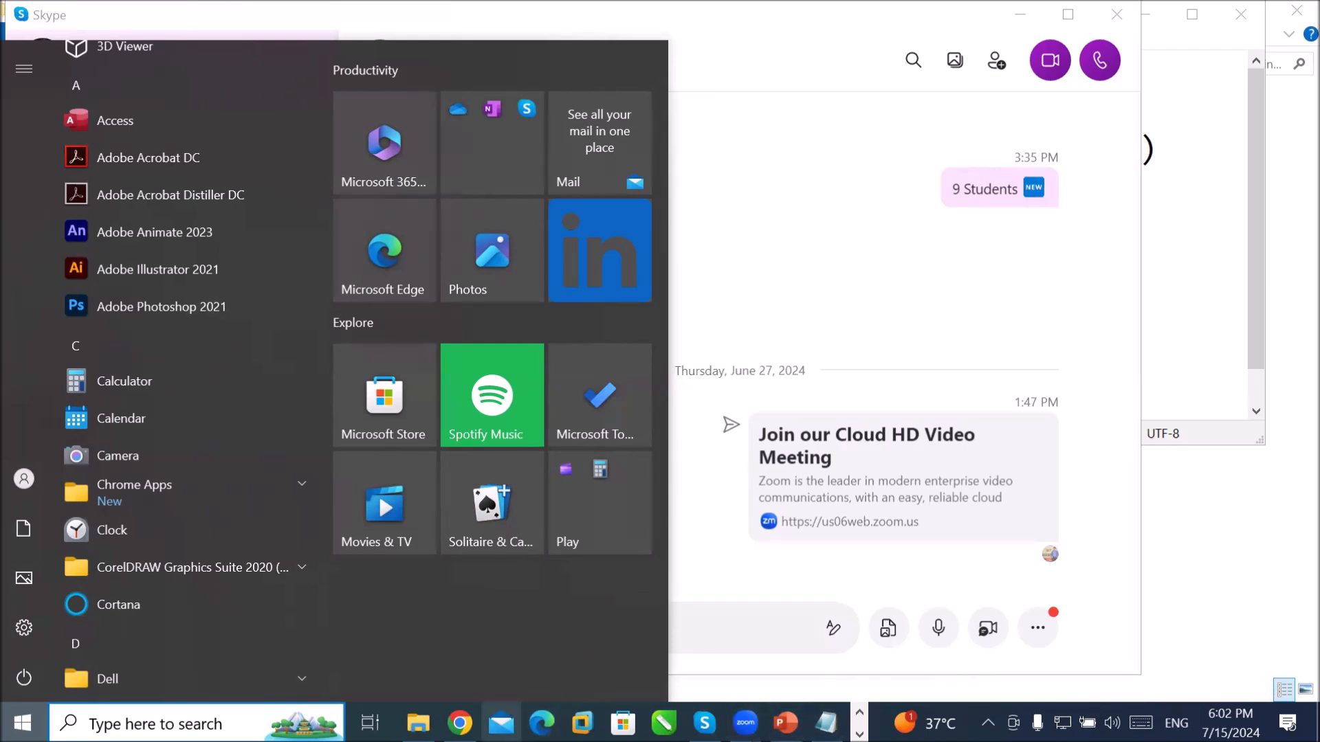
Step: Close the Start menu and flip through the taskbar rows to find Photoshop
click(1086, 266)
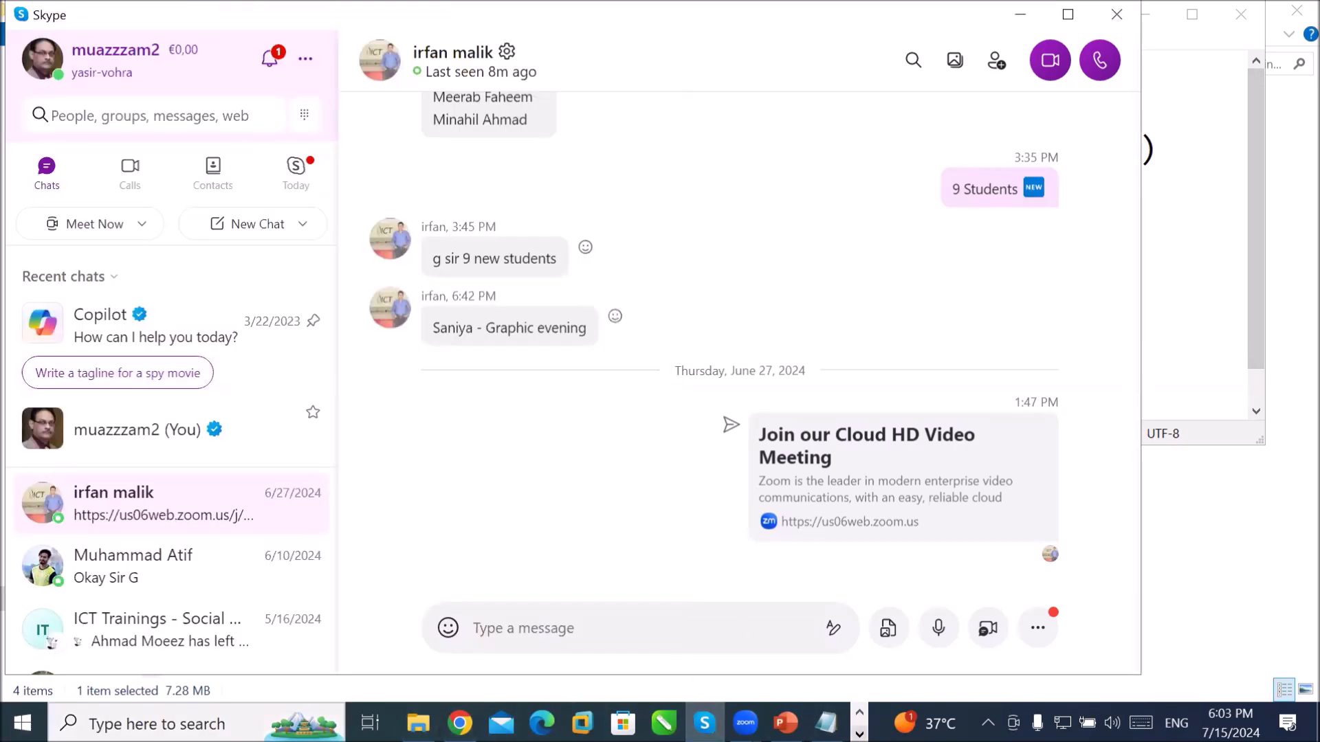
click(859, 735)
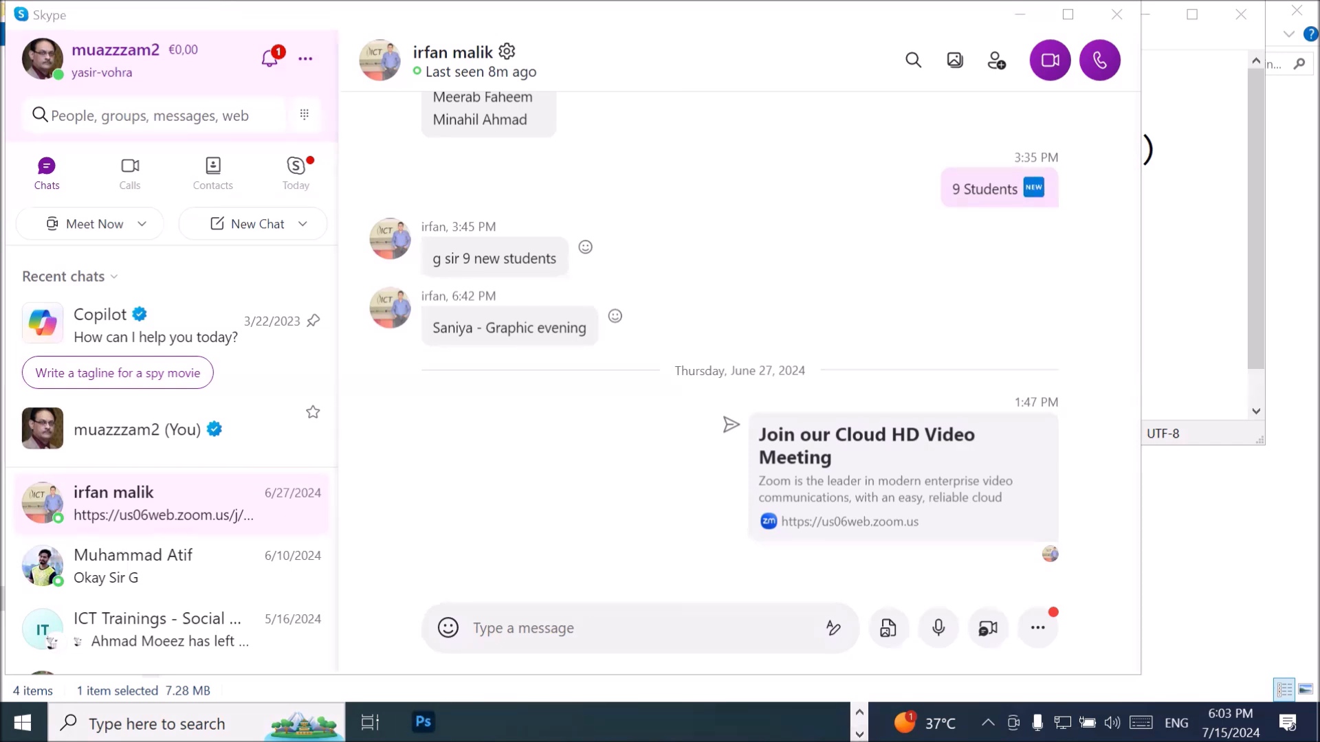
click(859, 712)
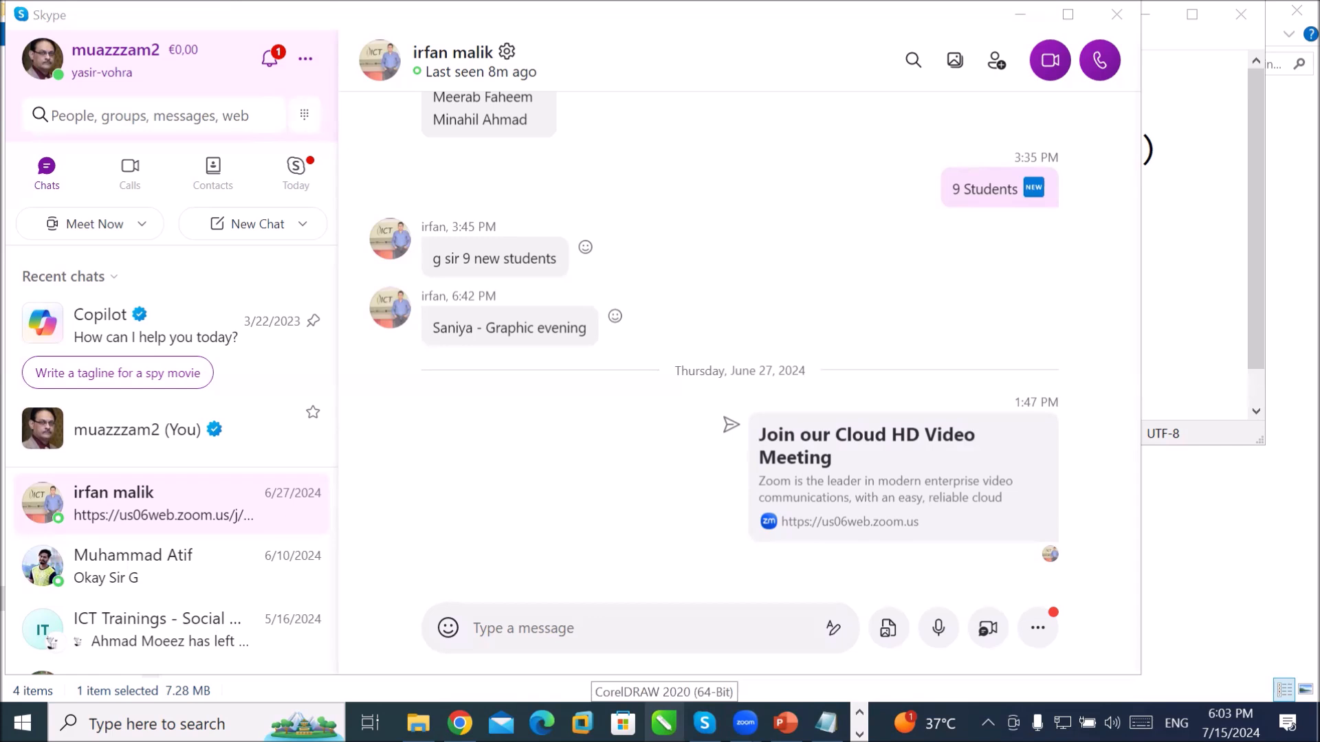
Step: Unpin CorelDRAW and Microsoft Edge from the taskbar
right_click(664, 723)
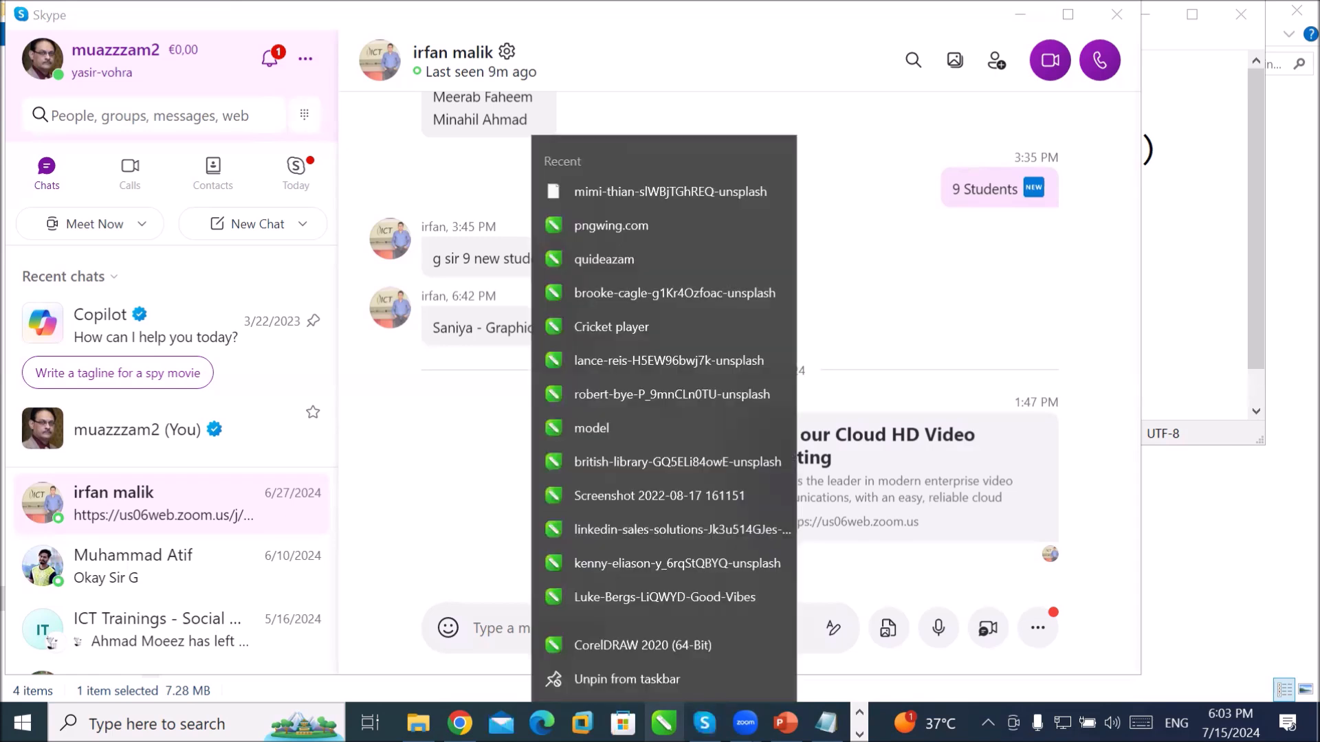
click(632, 680)
mouse_move(676, 723)
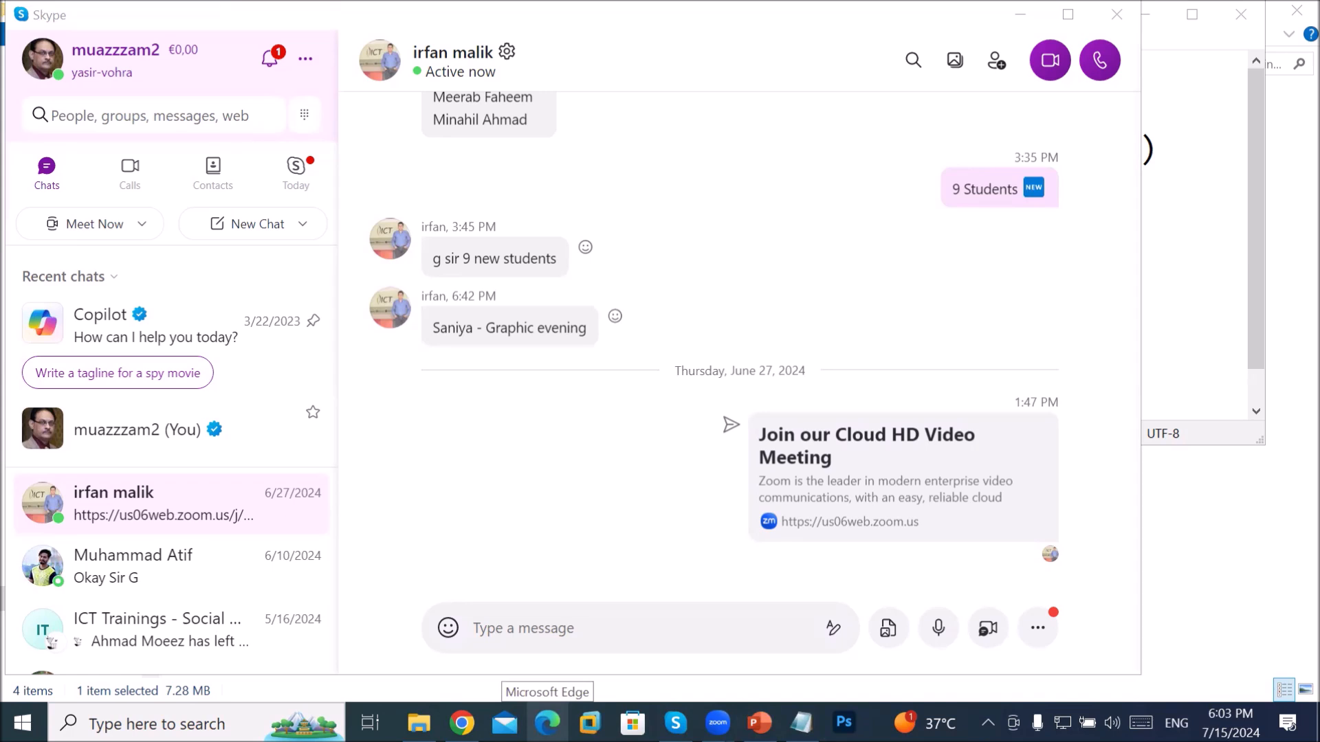
right_click(547, 722)
click(552, 680)
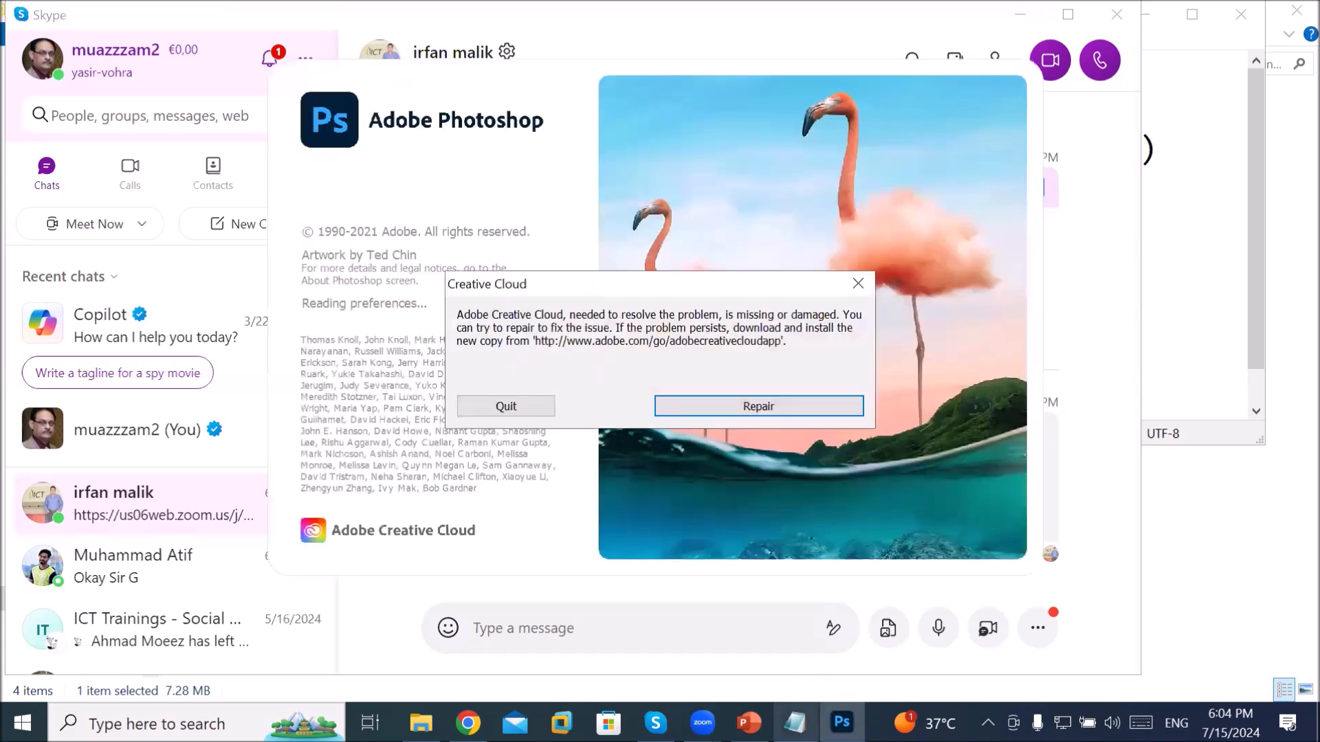
Step: Bring the Notepad notes forward, move the window lower, and select the launch/Run phrase
click(795, 716)
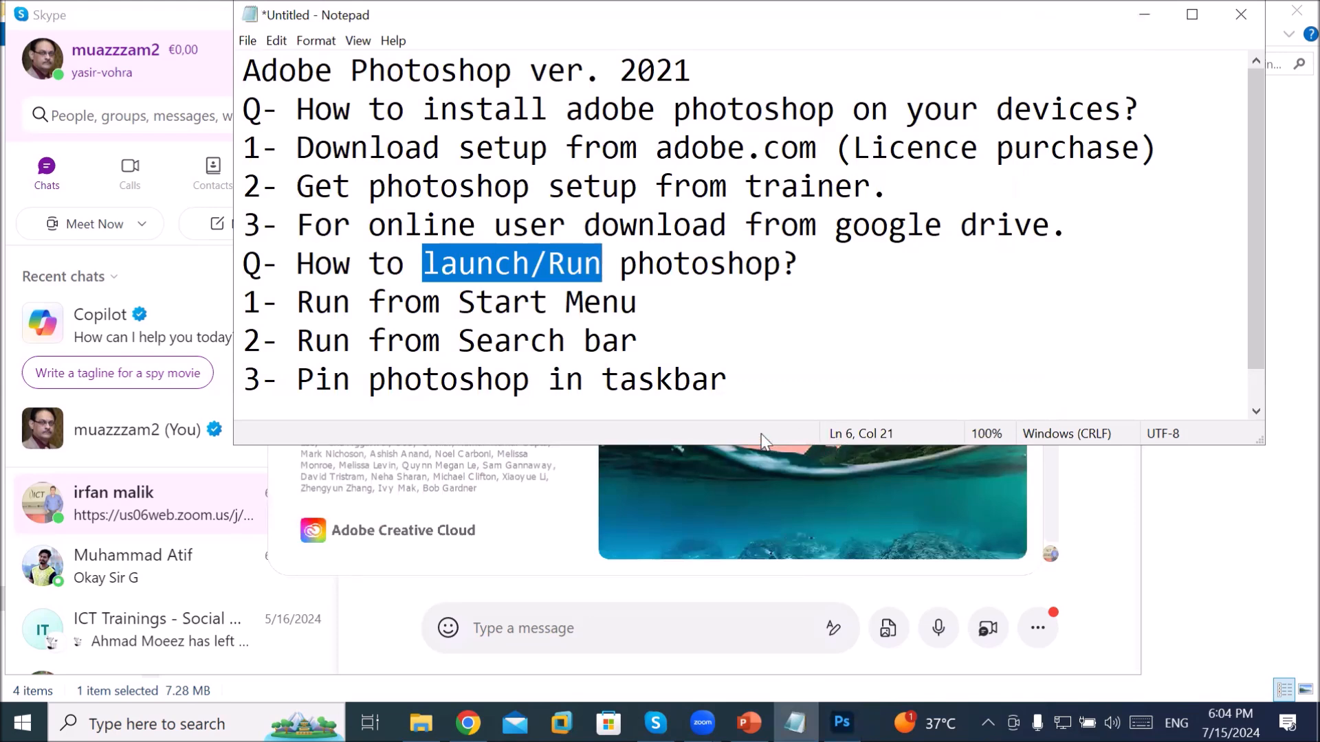
click(808, 341)
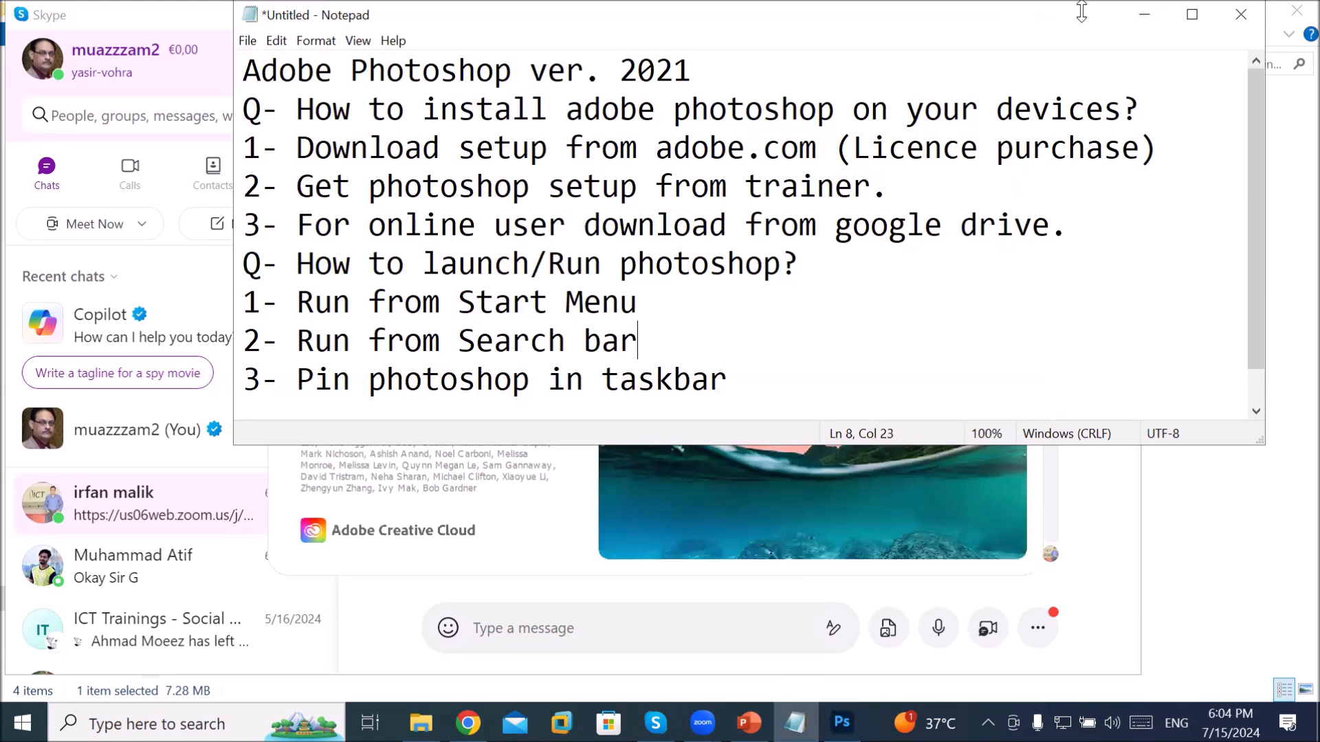
drag(1082, 11, 1089, 91)
drag(434, 342, 684, 359)
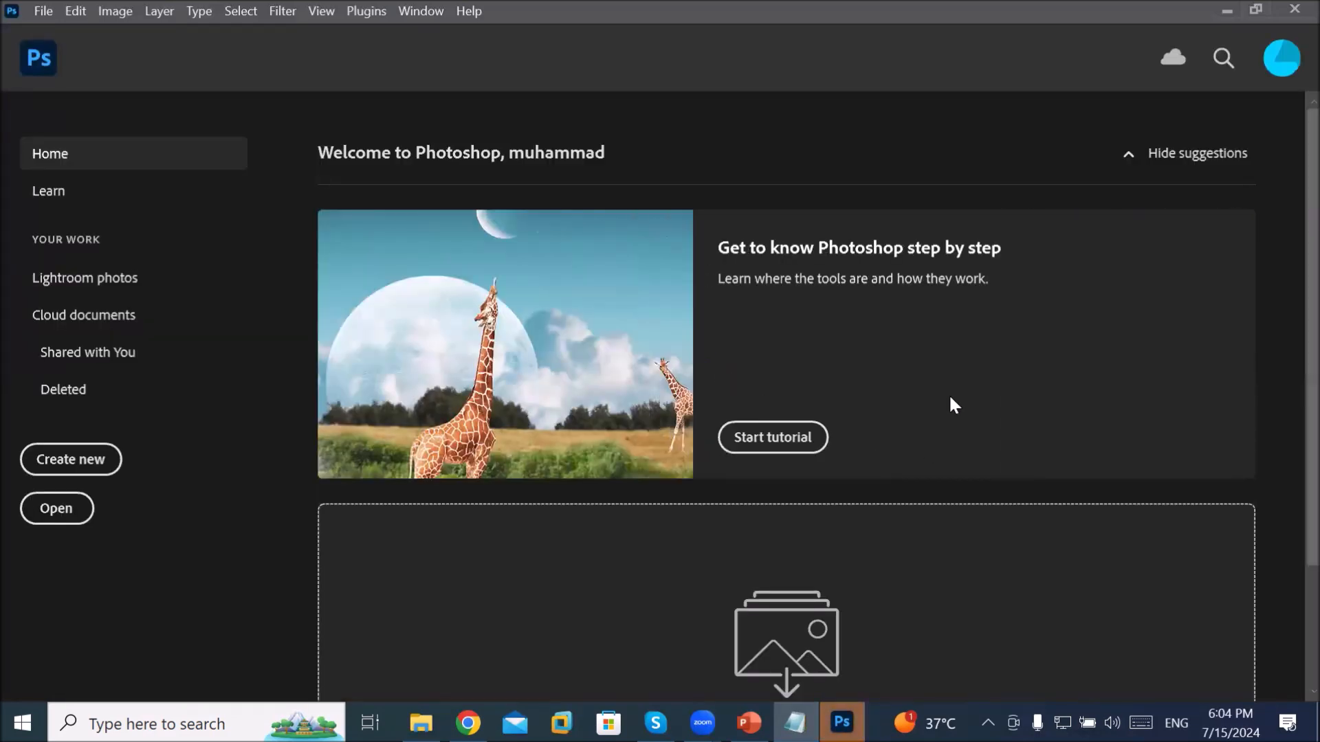
Step: Scroll the Home page, then start the Get to know Photoshop tutorial
scroll(951, 397, down, 2)
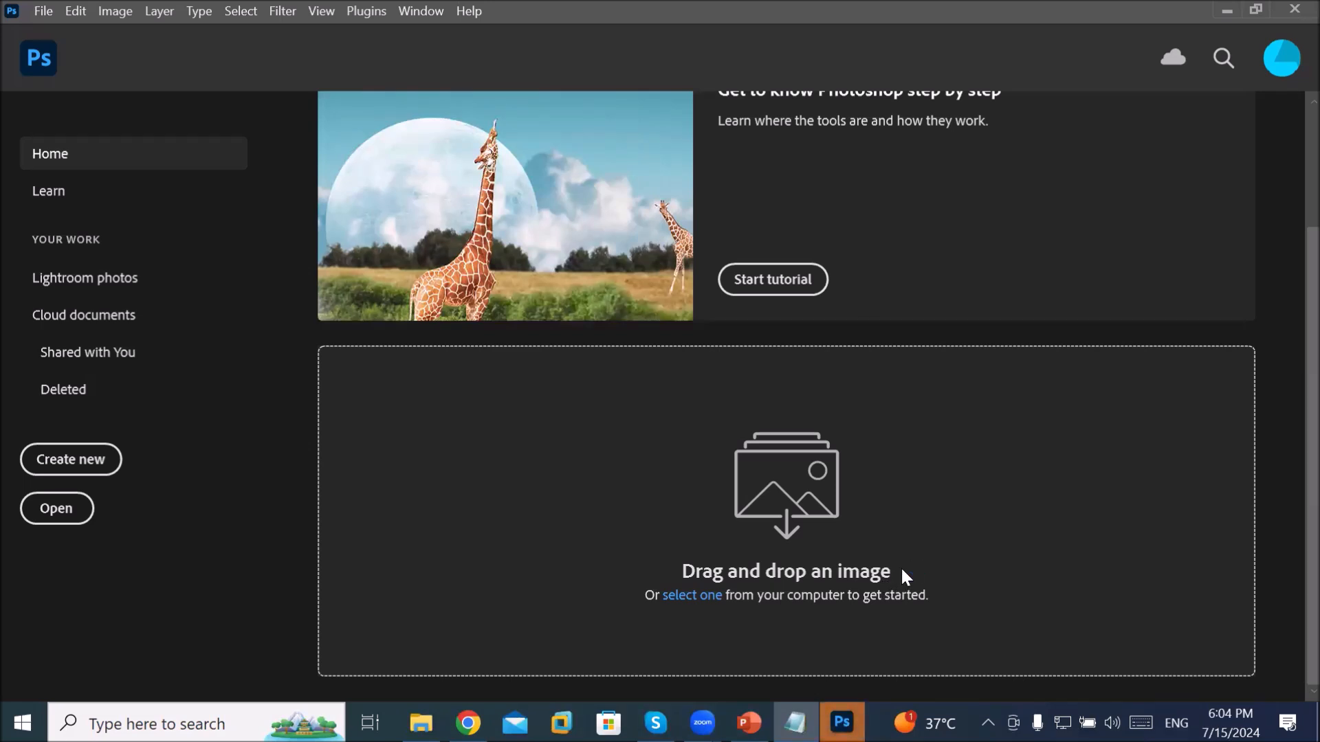
scroll(902, 570, up, 2)
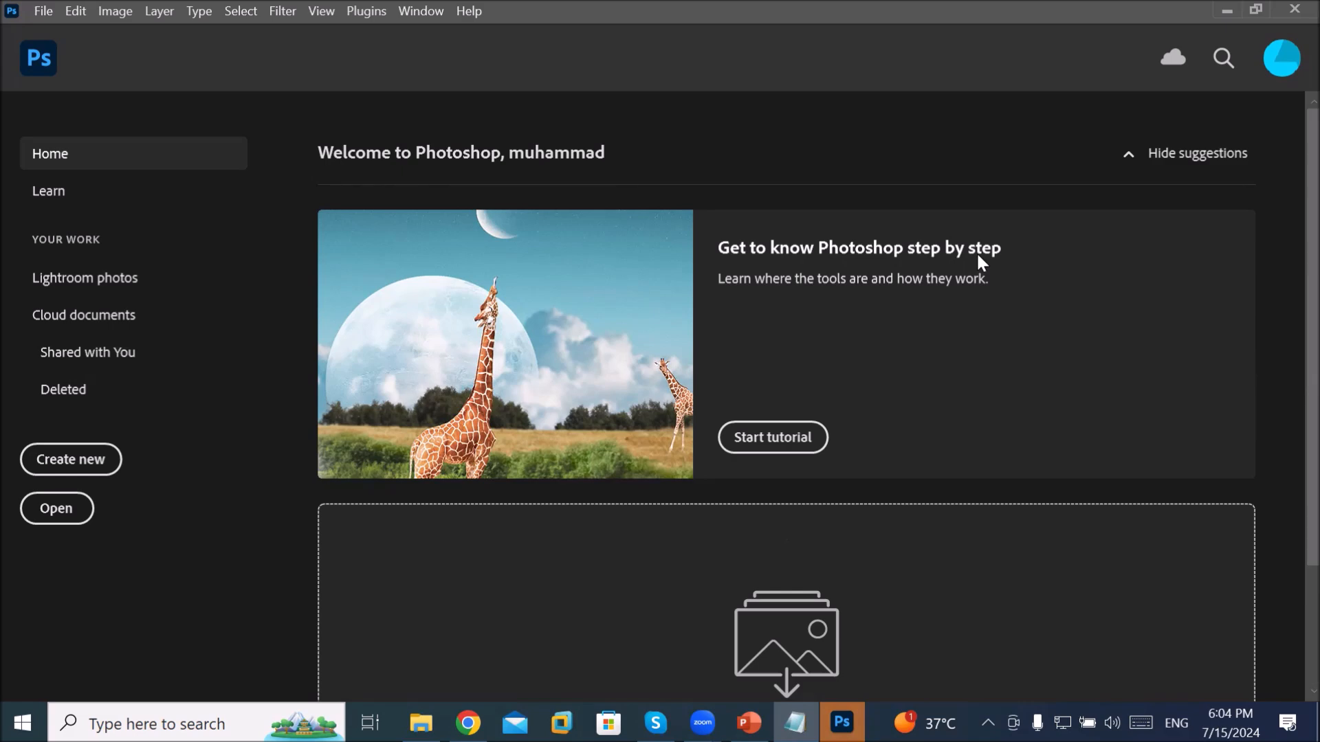
click(764, 438)
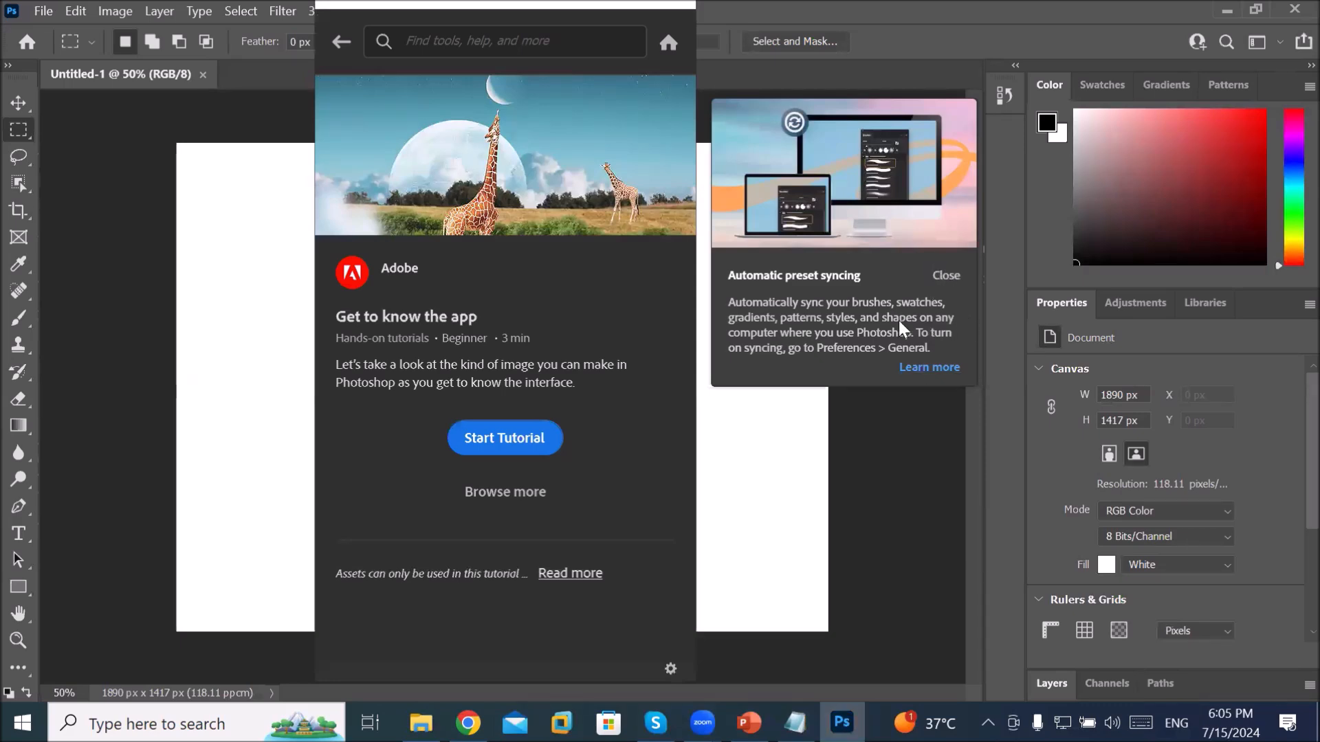
Step: Dismiss the preset syncing notice, begin the tutorial, move the Discover panel left, and float Layers
click(945, 276)
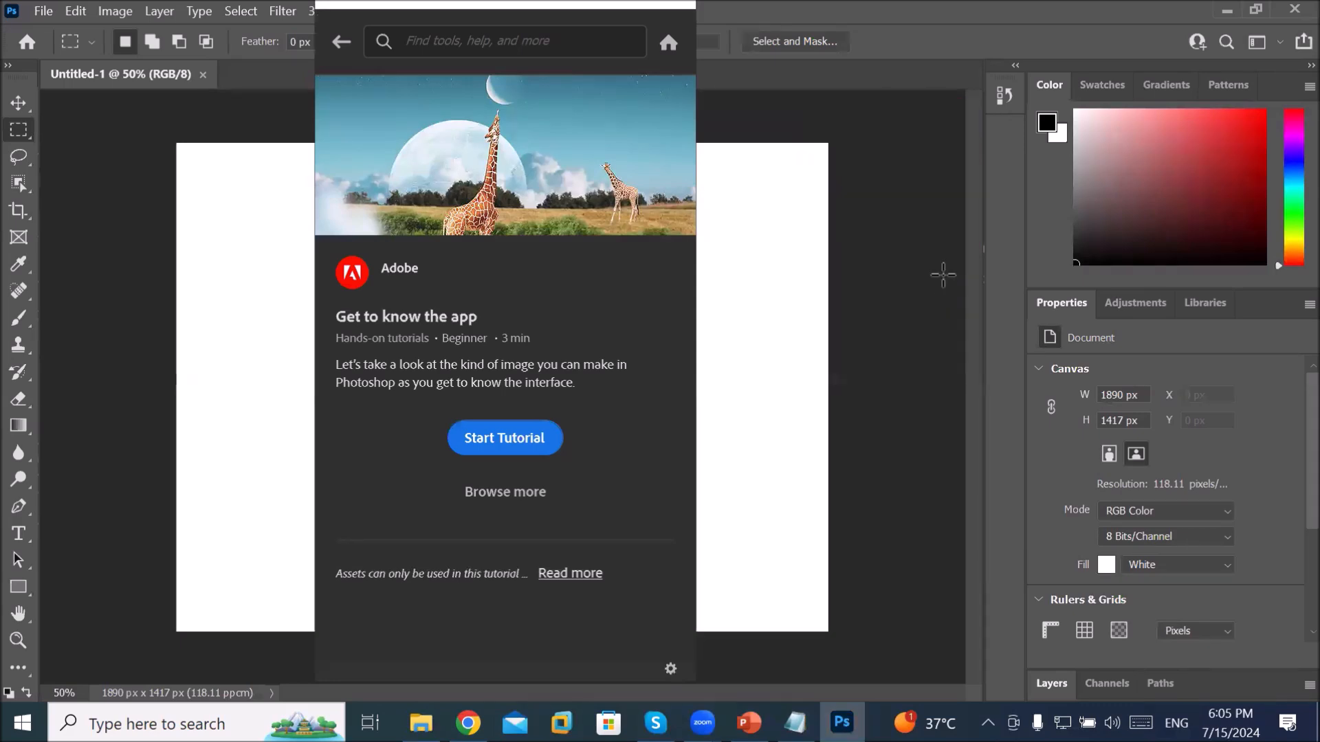
click(522, 443)
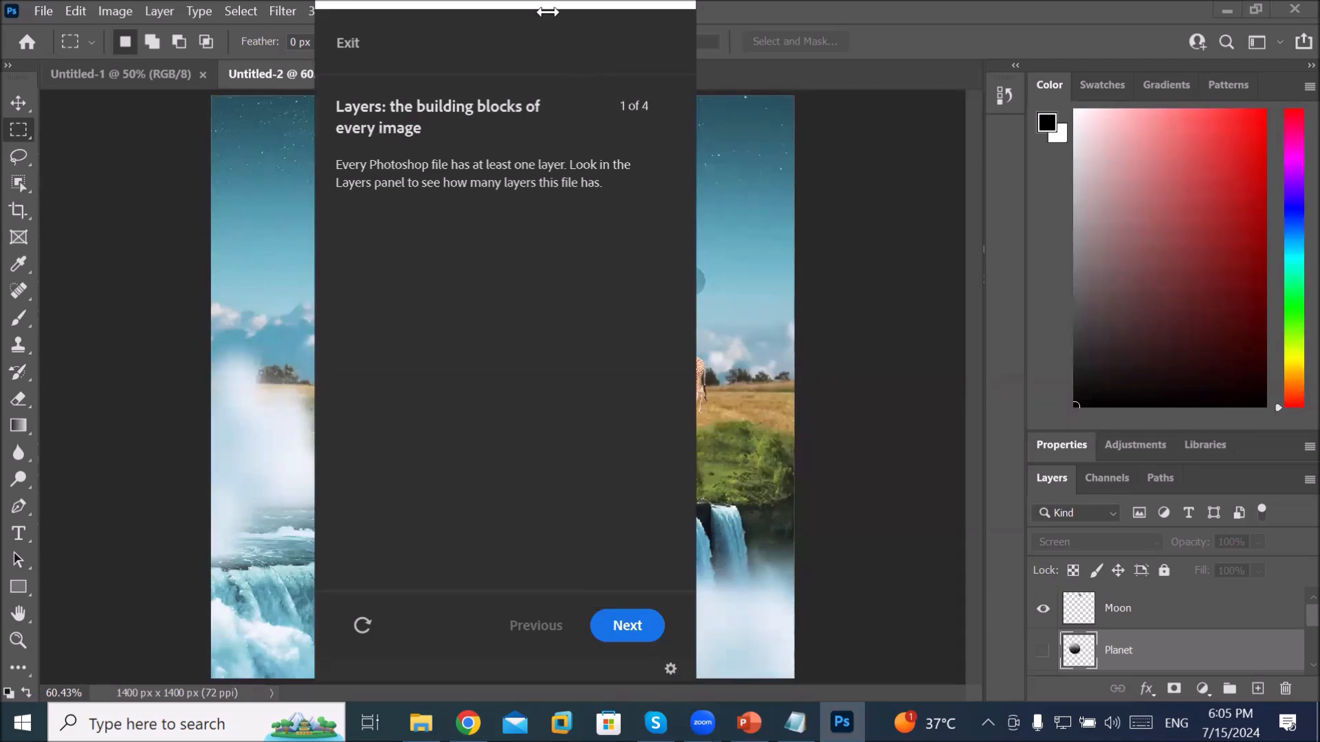
drag(550, 5, 811, 128)
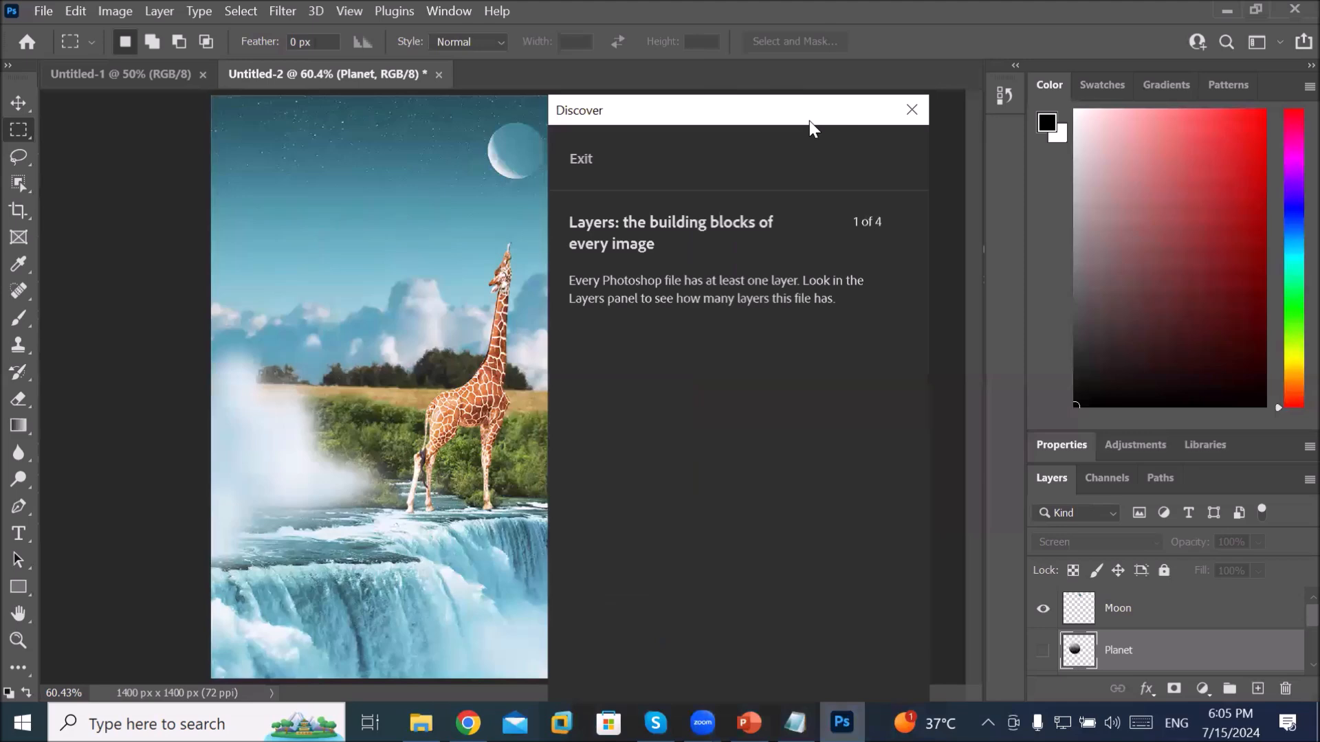
drag(810, 121, 498, 26)
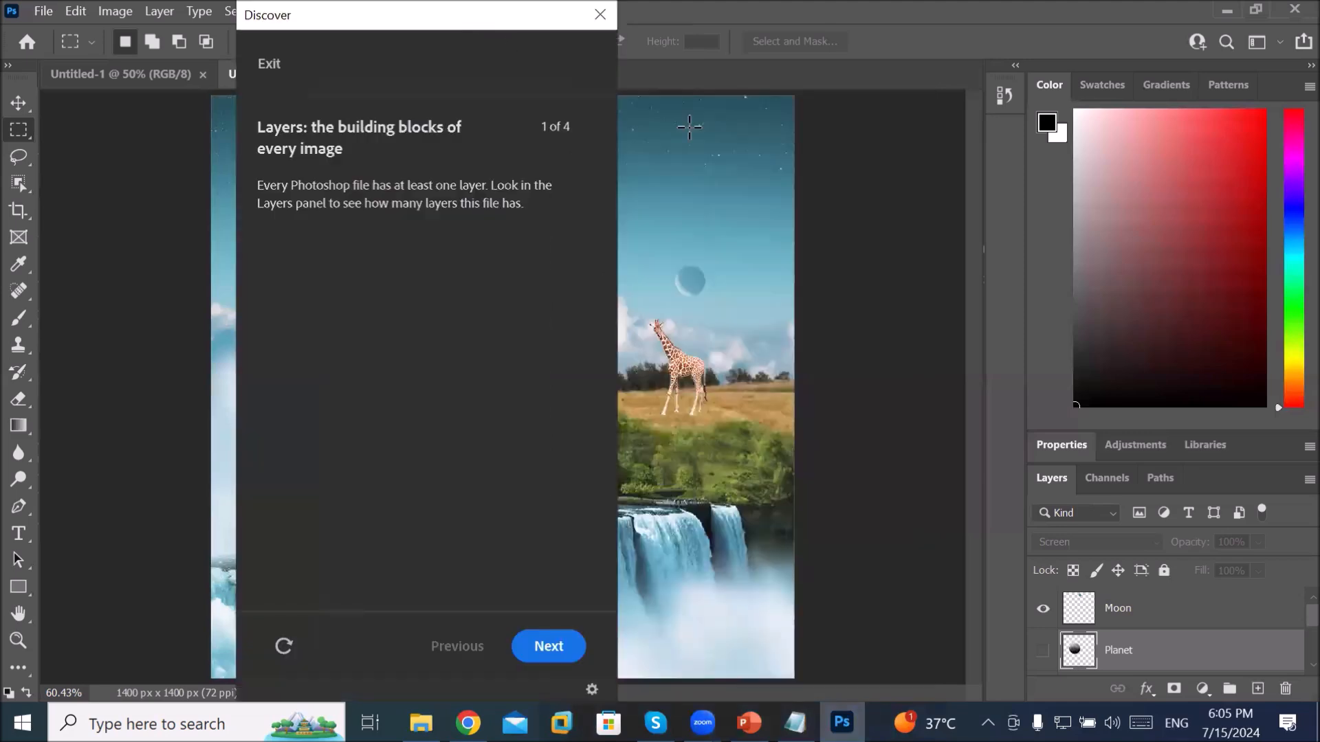
drag(1060, 481, 810, 173)
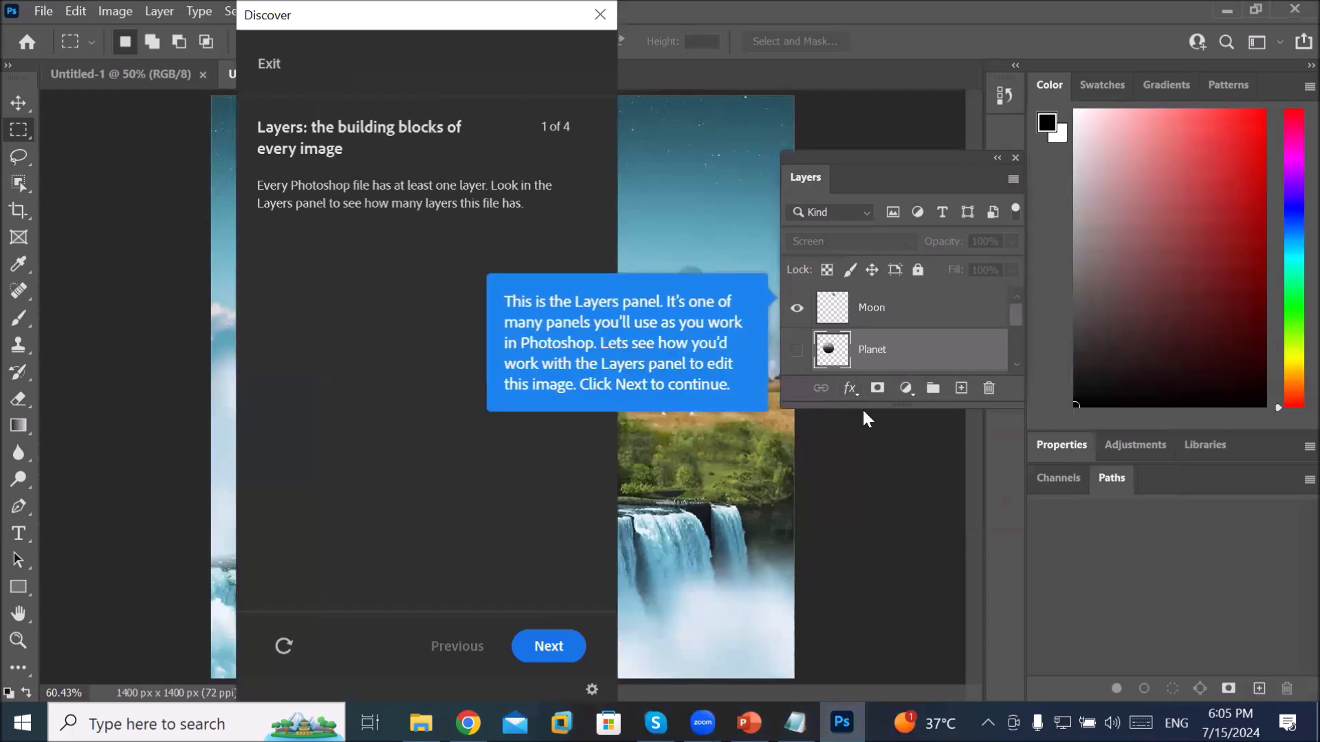
Step: Expand the Layers list, select the Giraffes layer, and advance past the layers explanations
drag(867, 414, 847, 588)
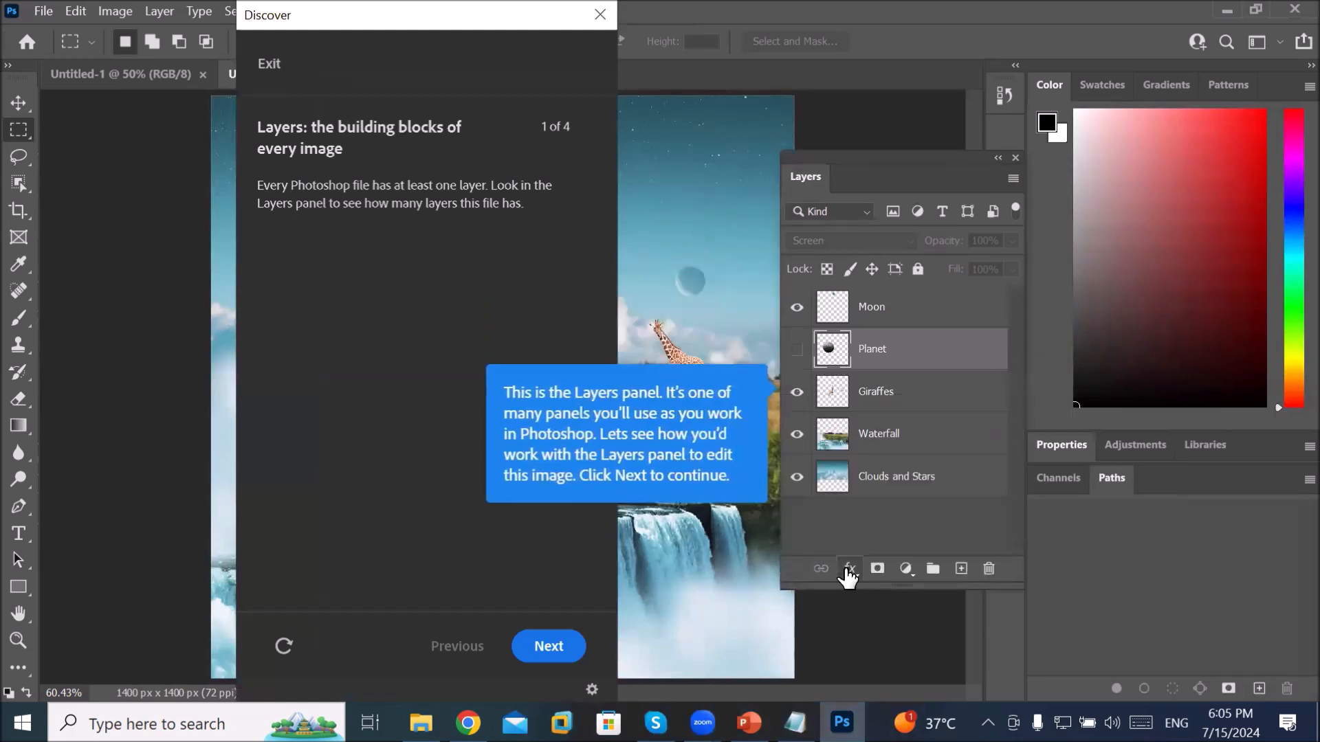
click(604, 477)
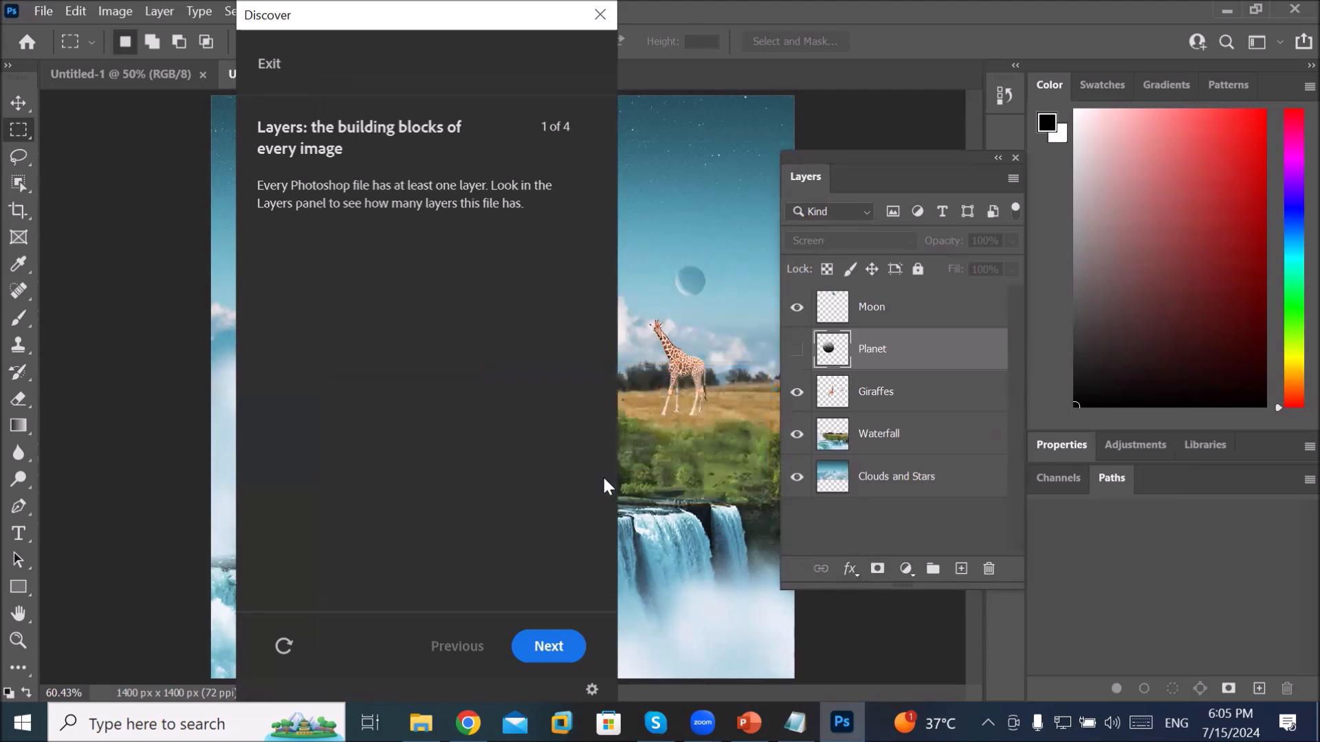
click(858, 406)
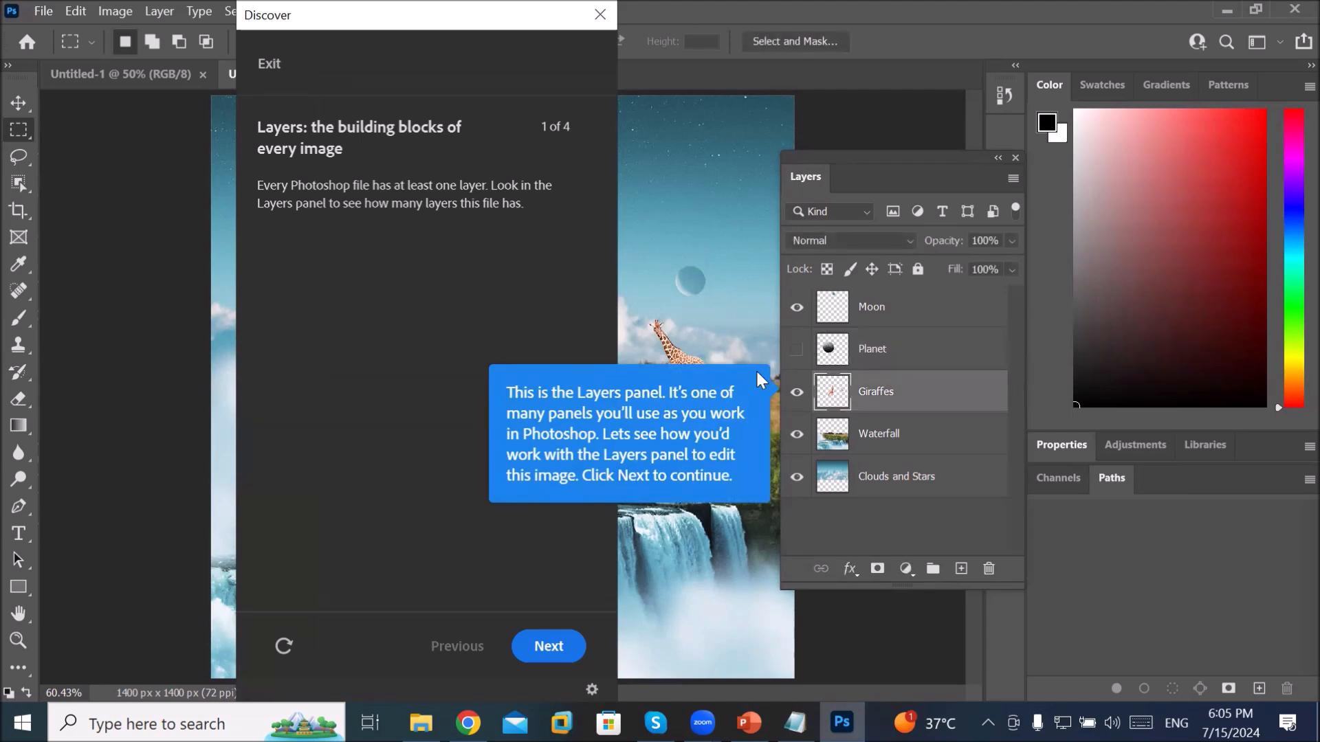
click(558, 654)
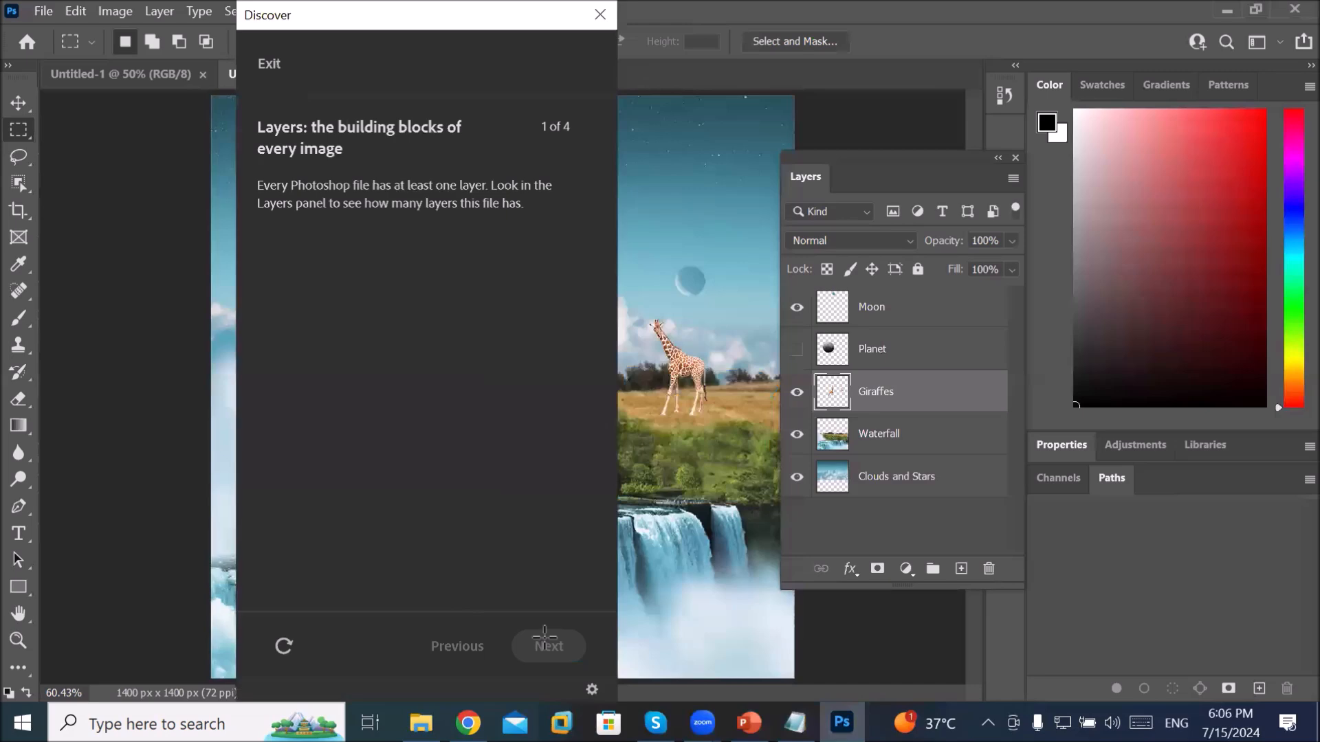
Step: Back out of exiting the tutorial and select the Planet and Moon layers
click(268, 64)
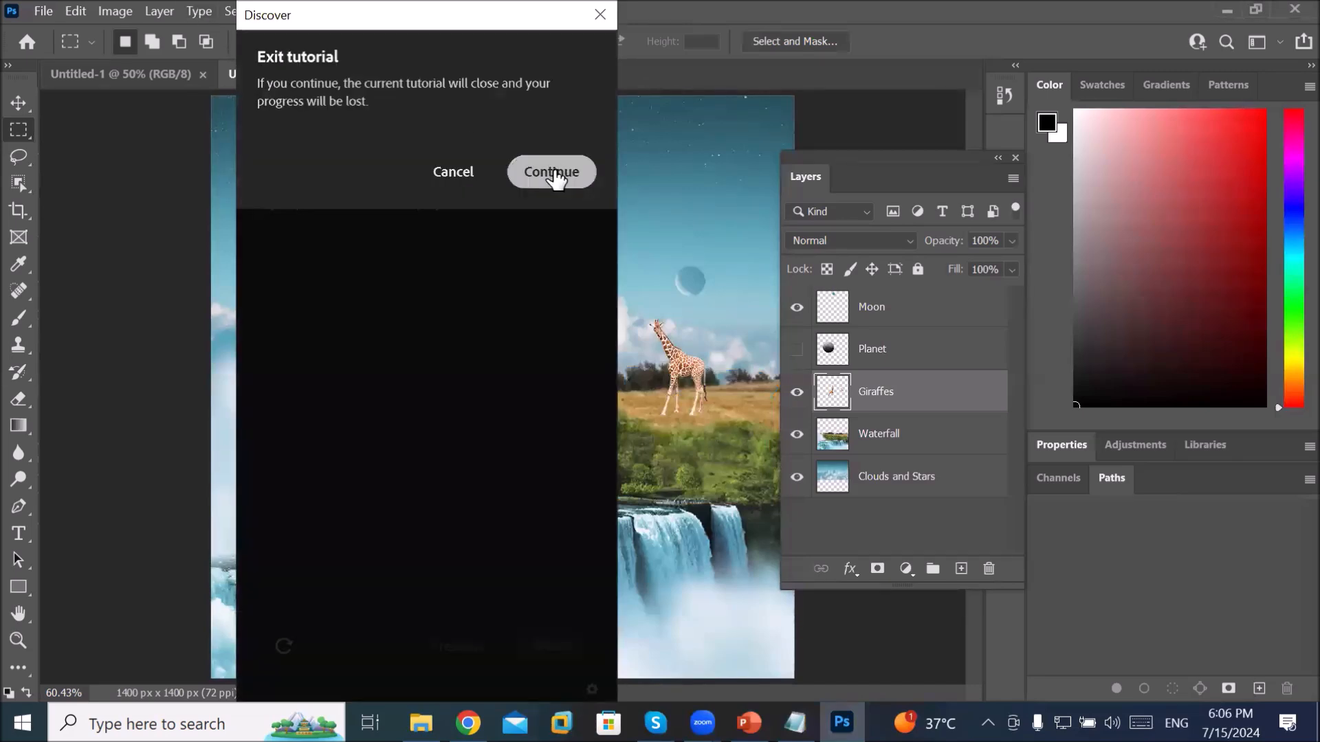
click(455, 180)
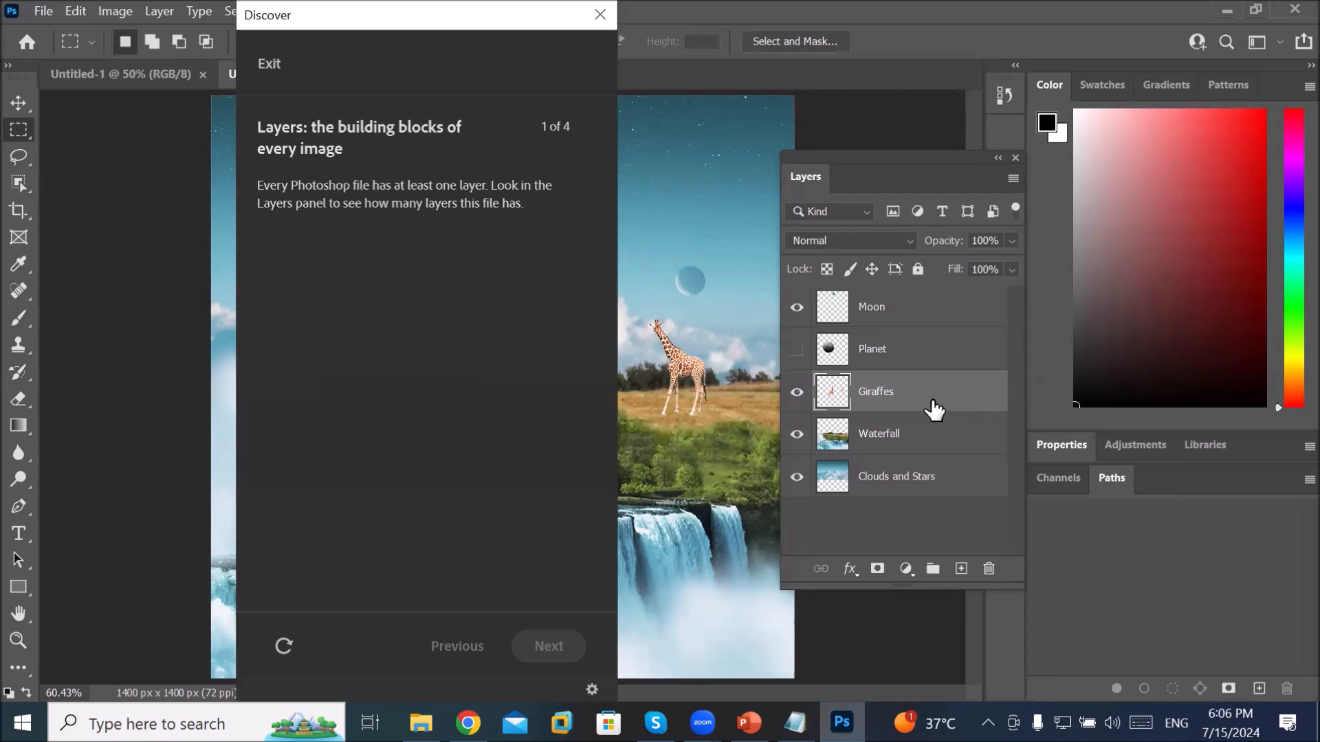
click(872, 347)
click(865, 310)
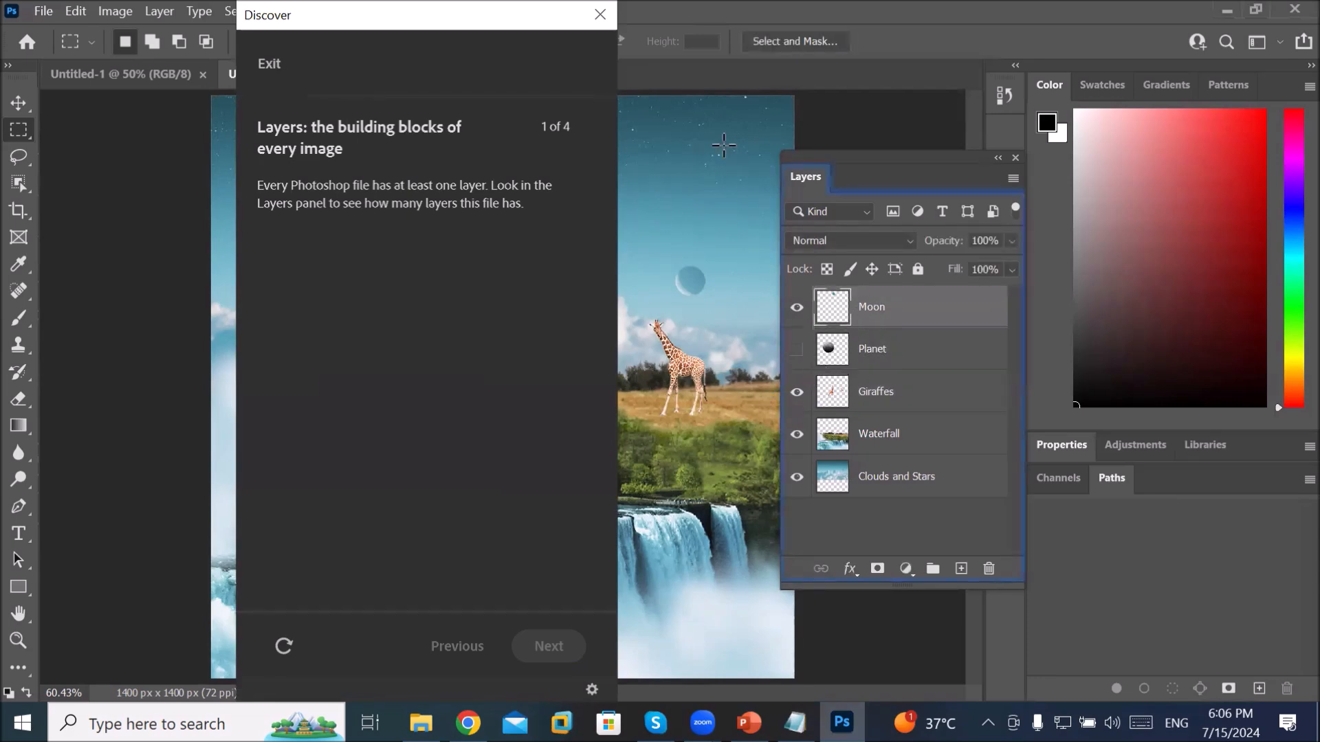
Step: Close the tutorial, discard Untitled-2 without saving, and quit Photoshop
click(600, 14)
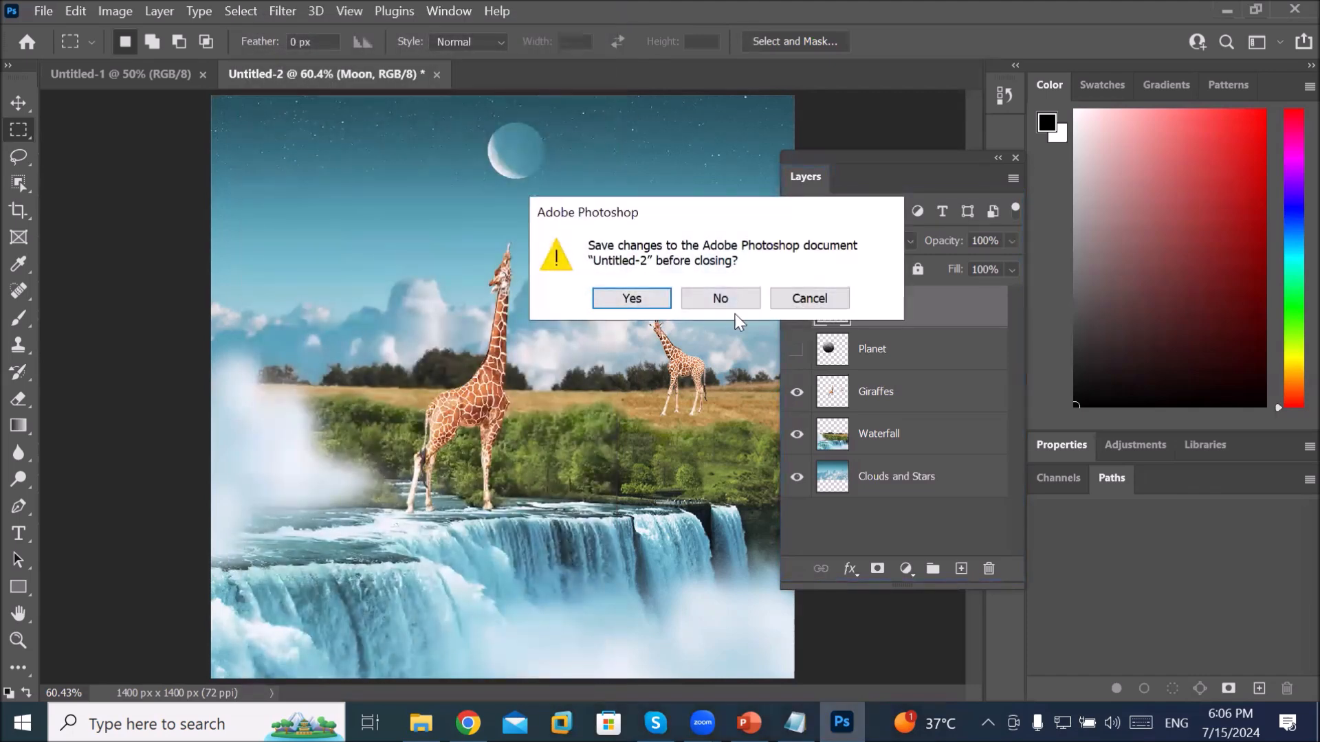
click(804, 297)
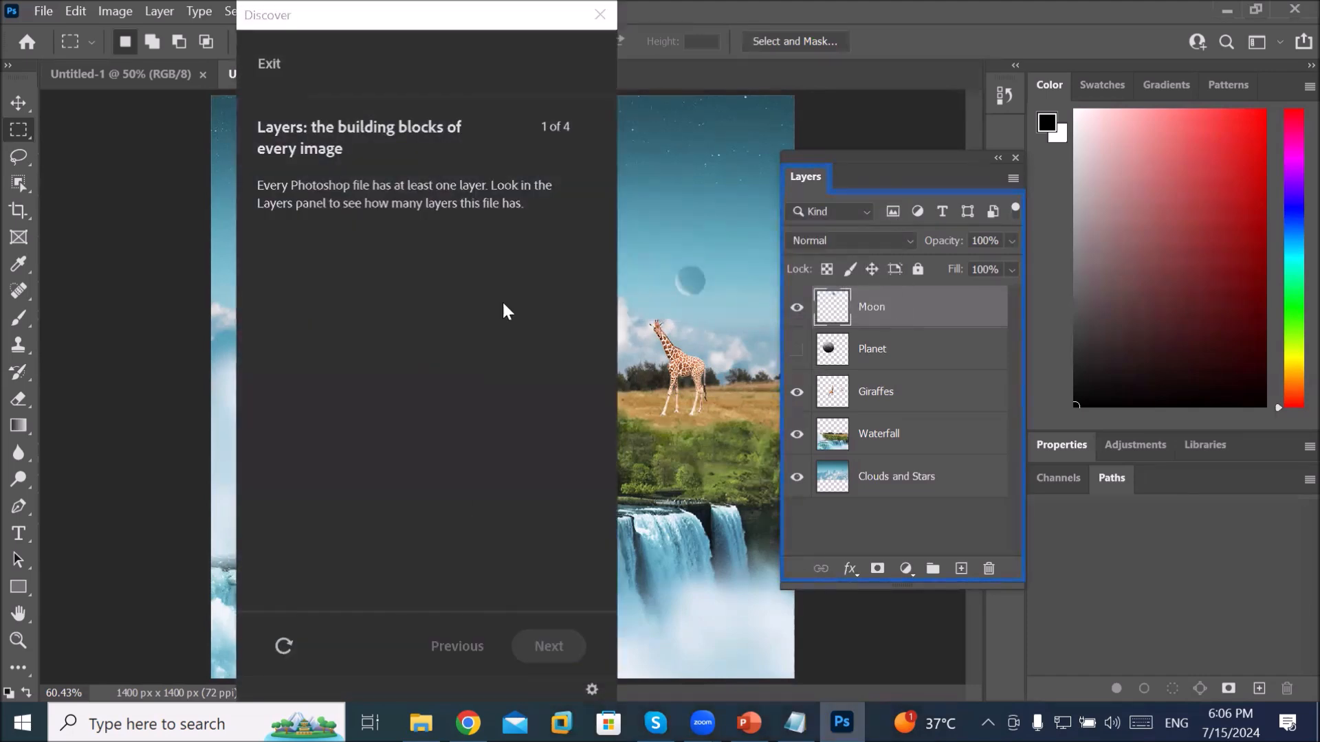
click(600, 14)
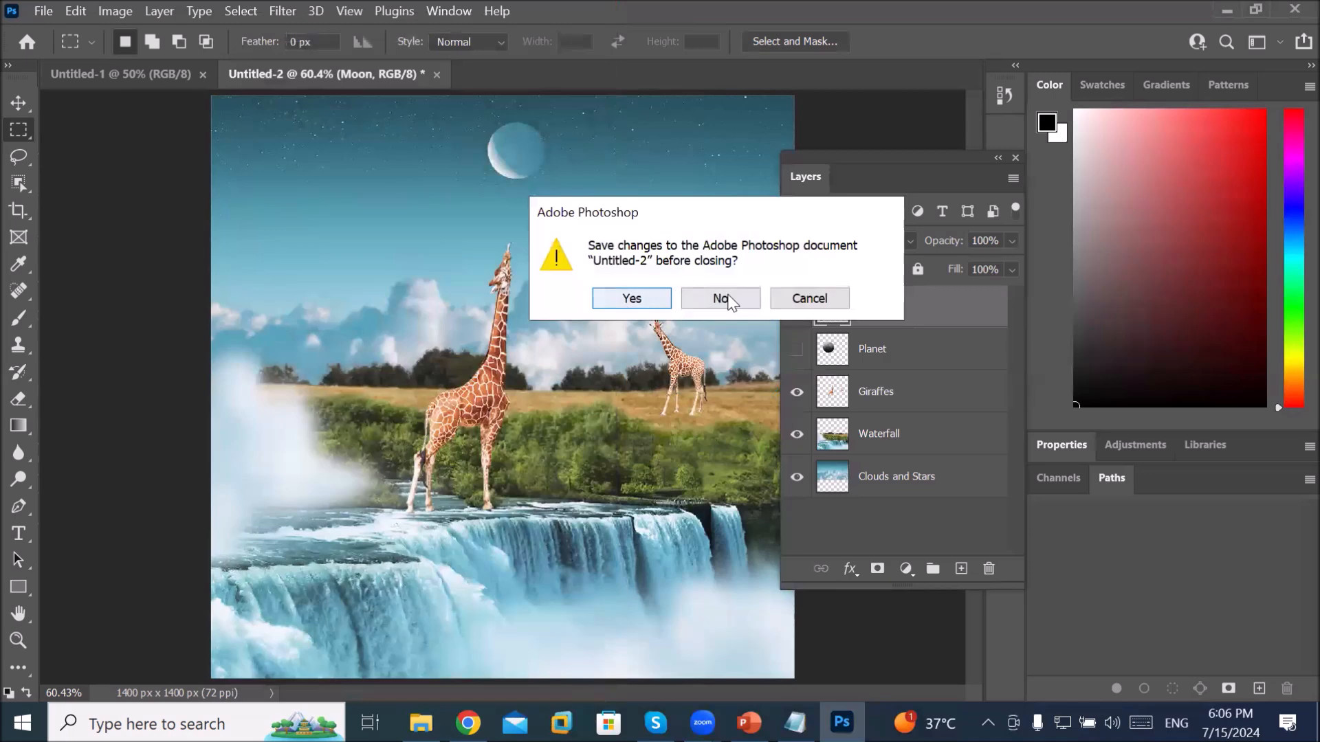
click(730, 297)
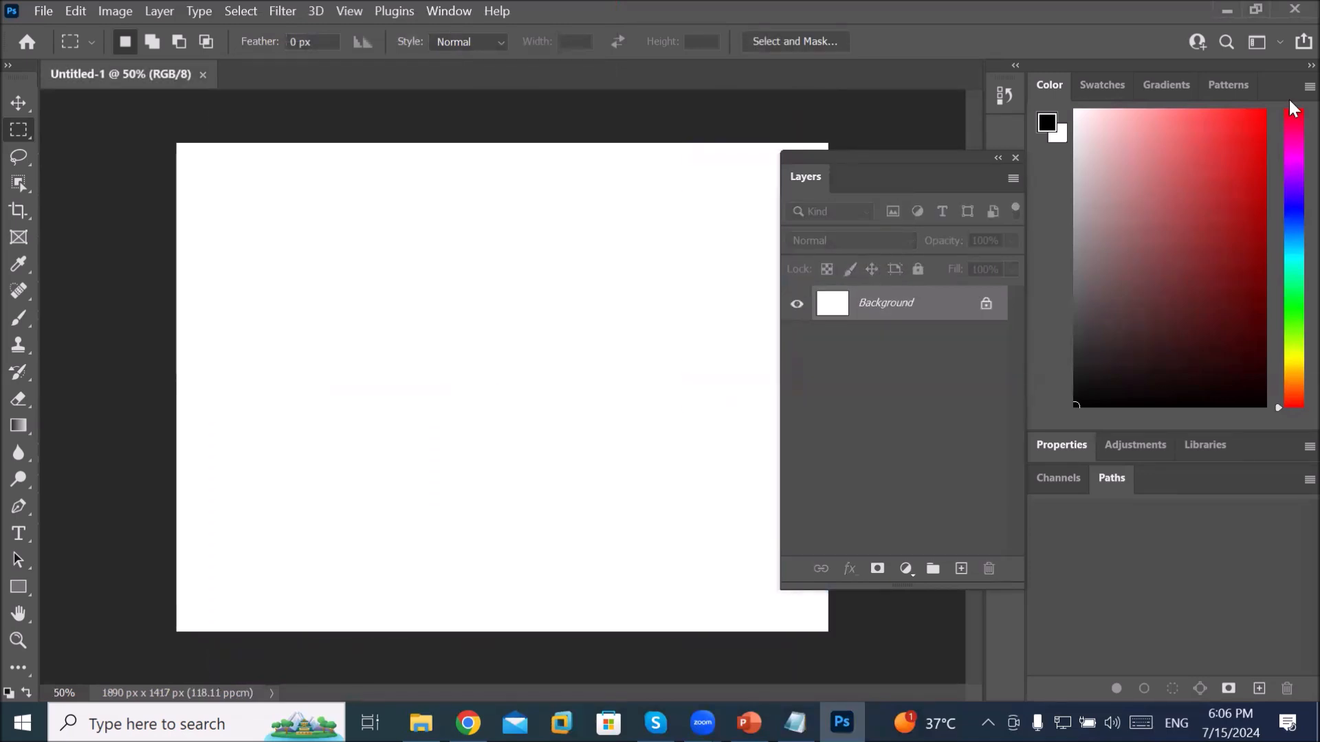
click(1295, 8)
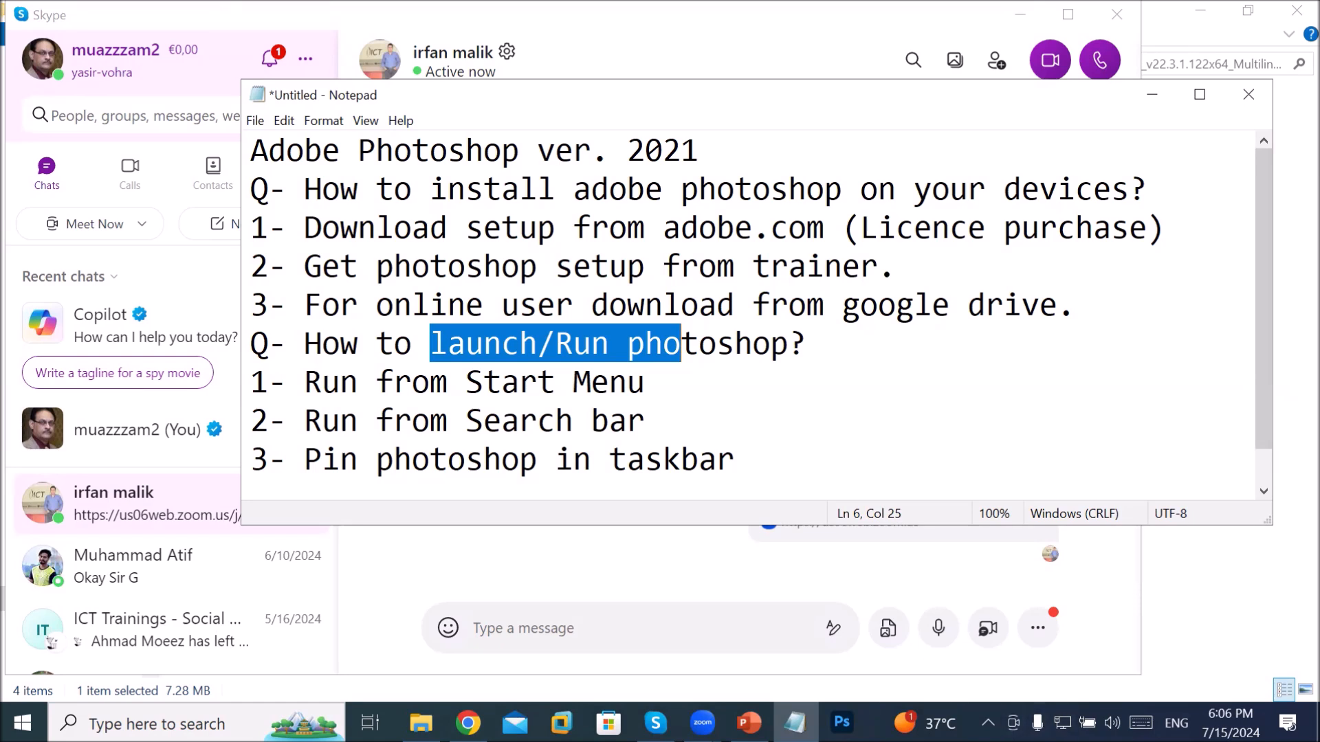
Step: Open DATA (E:) in File Explorer and copy the Photoshop installer folder
click(842, 722)
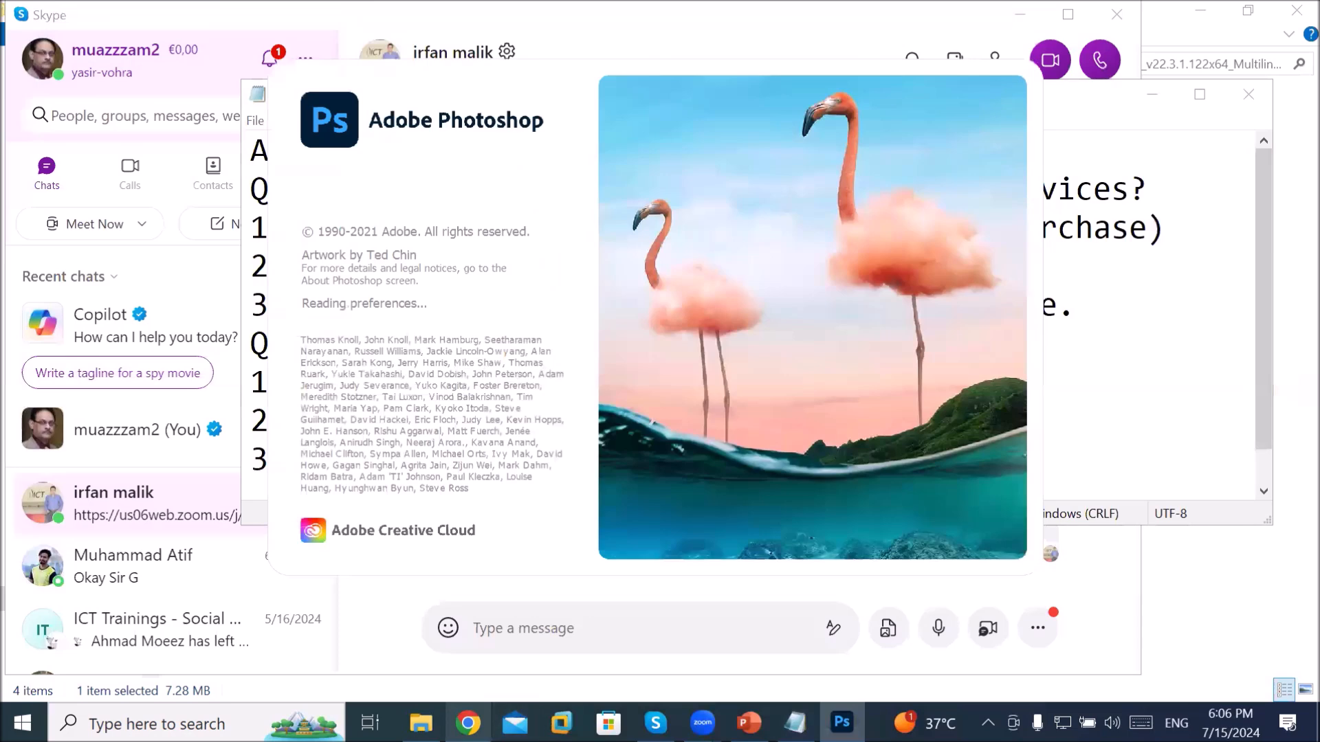
mouse_move(421, 722)
click(421, 643)
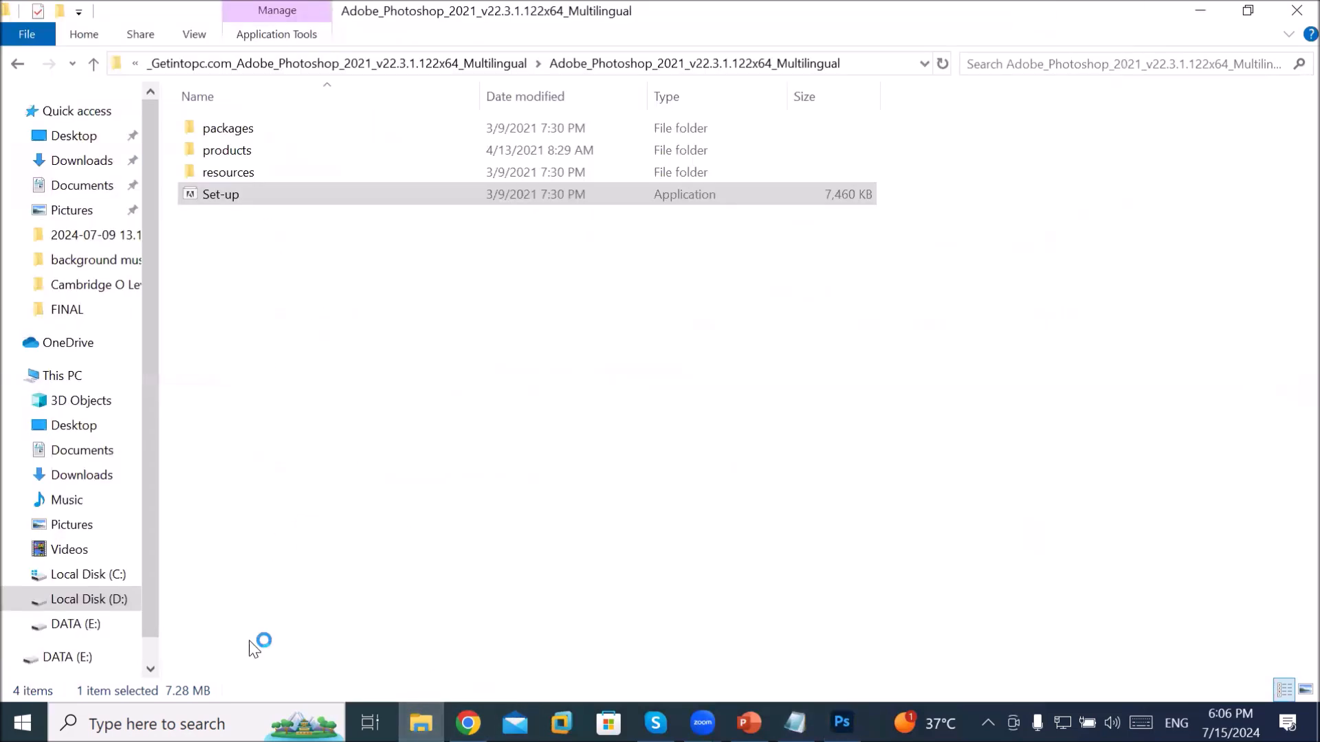
click(77, 626)
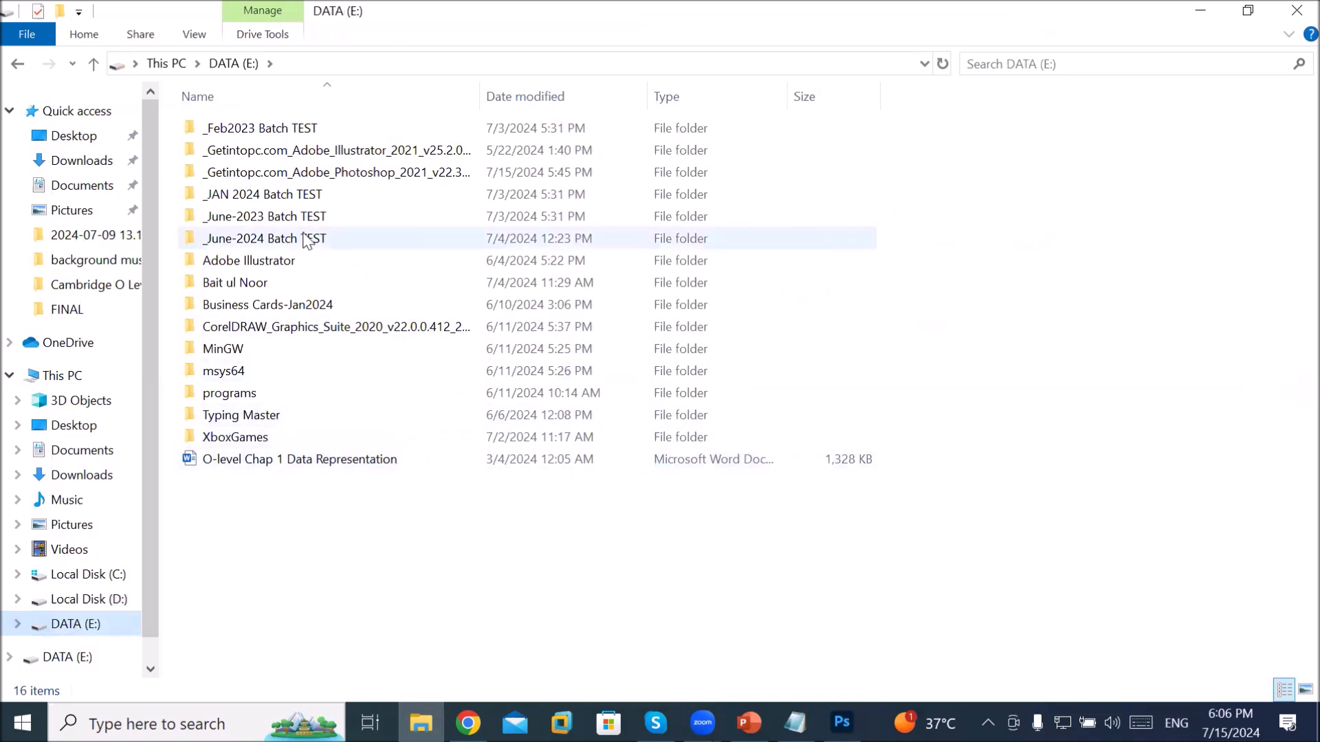
click(339, 174)
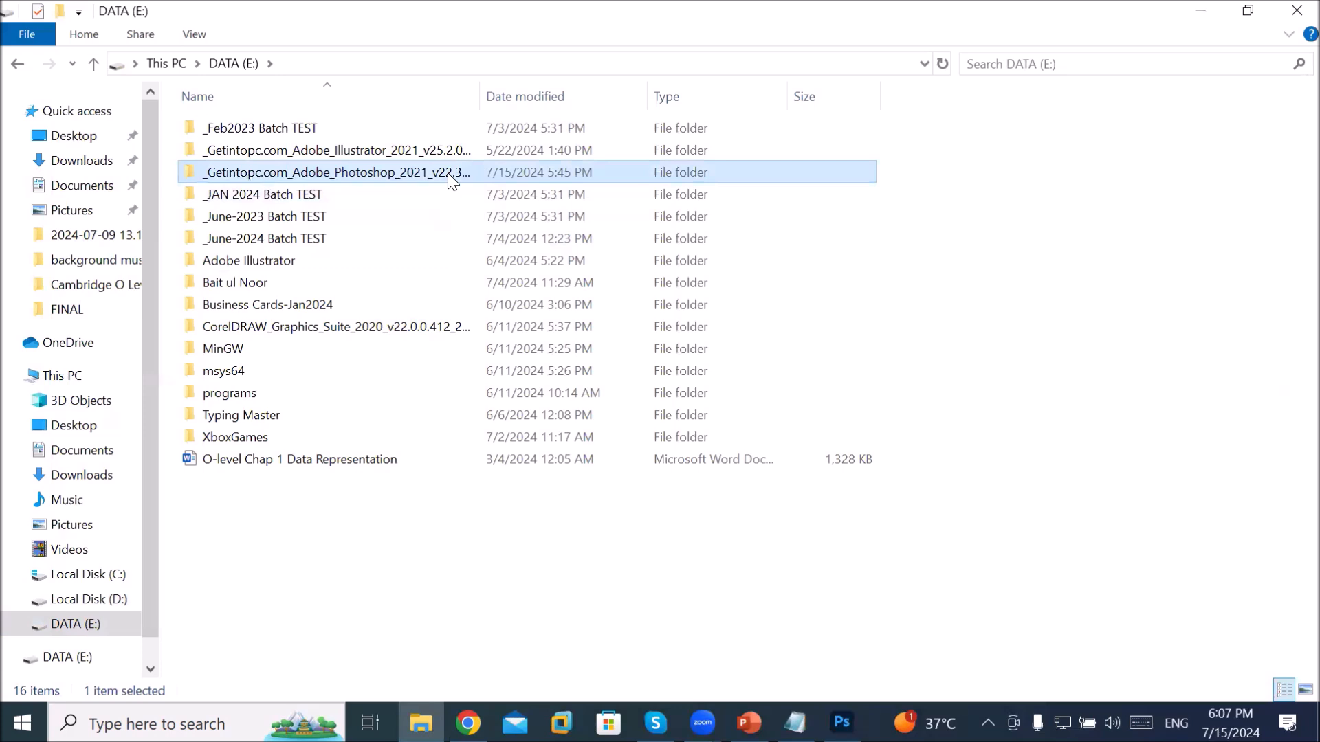
mouse_move(448, 172)
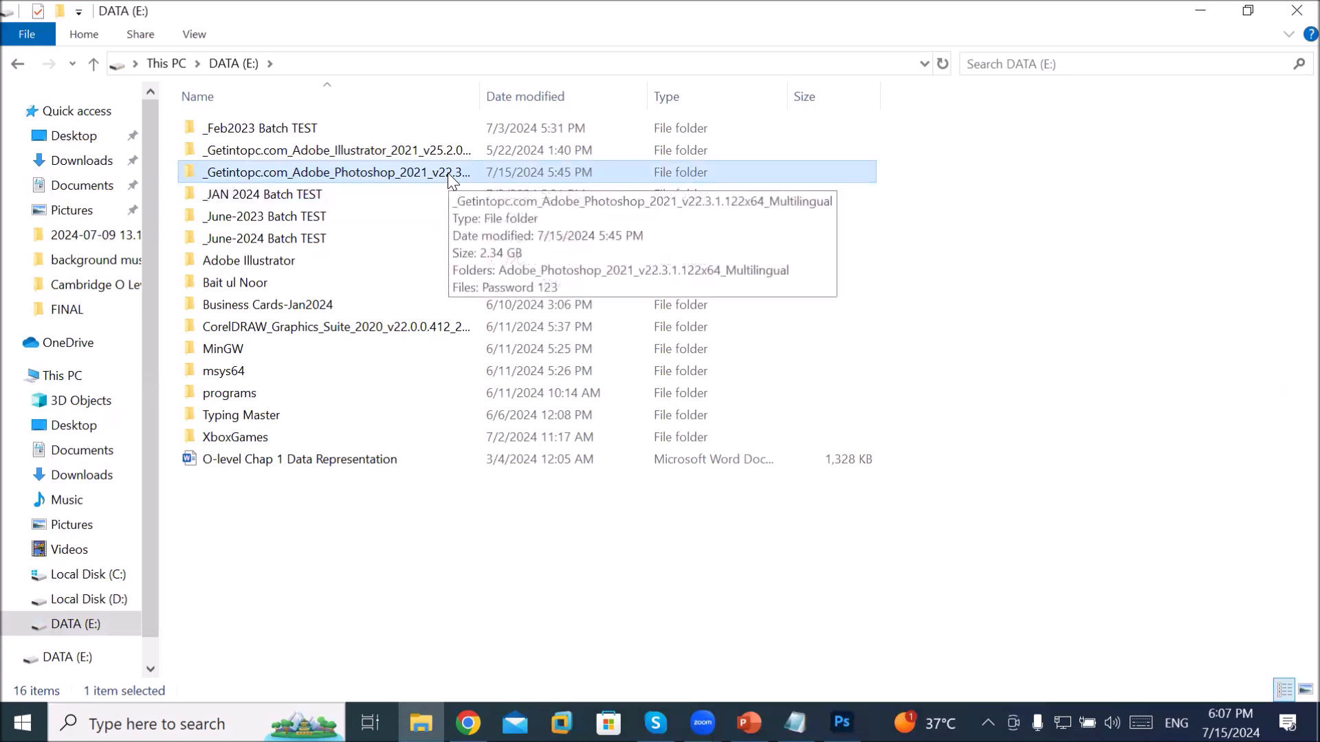
right_click(368, 178)
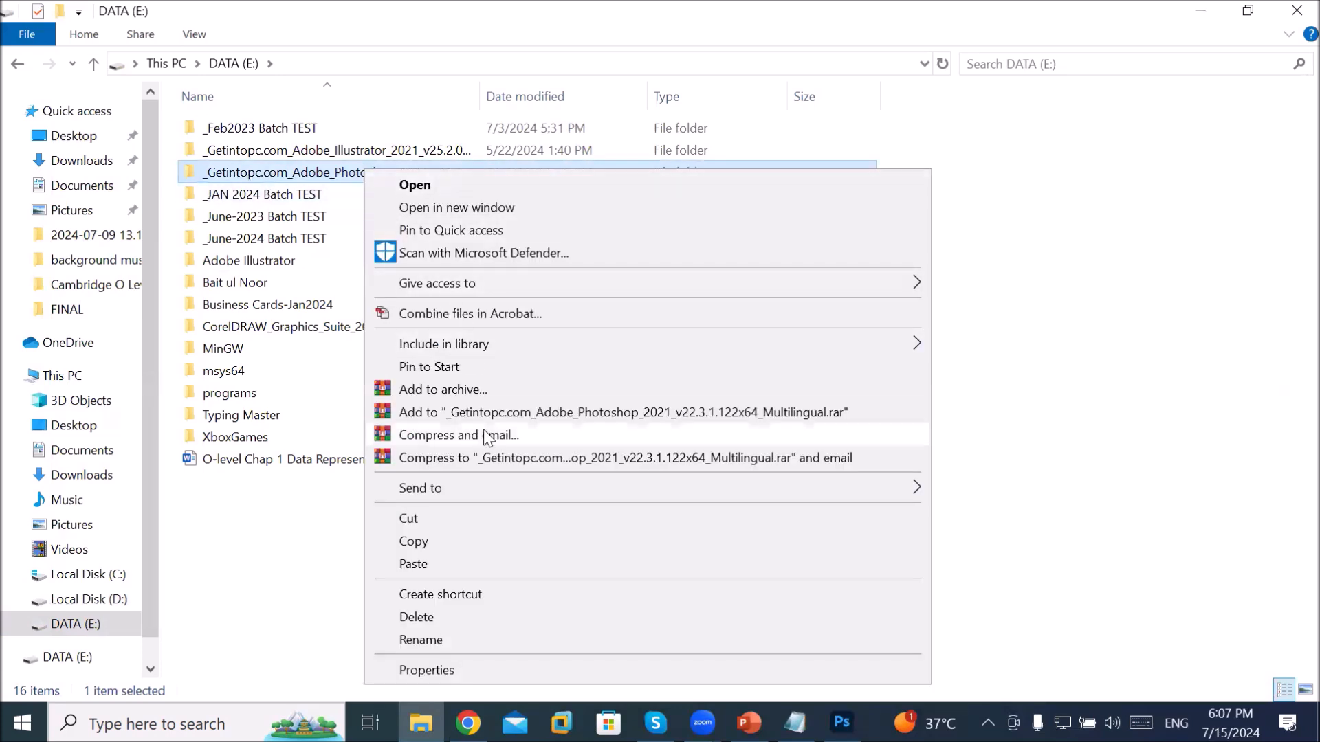
click(496, 541)
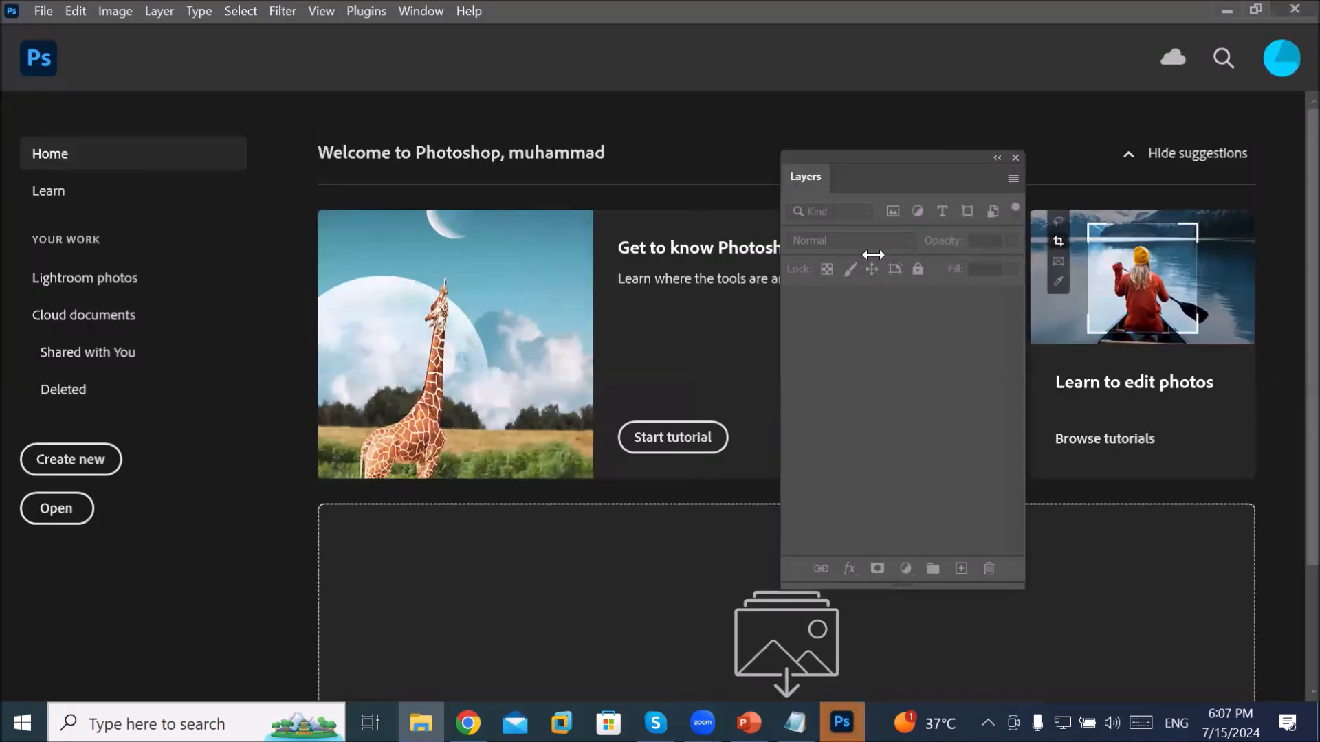
Step: Browse Local Disk (C:), Local Disk (D:) and D:\Softwares, then return to DATA (E:)
key(alt+Tab)
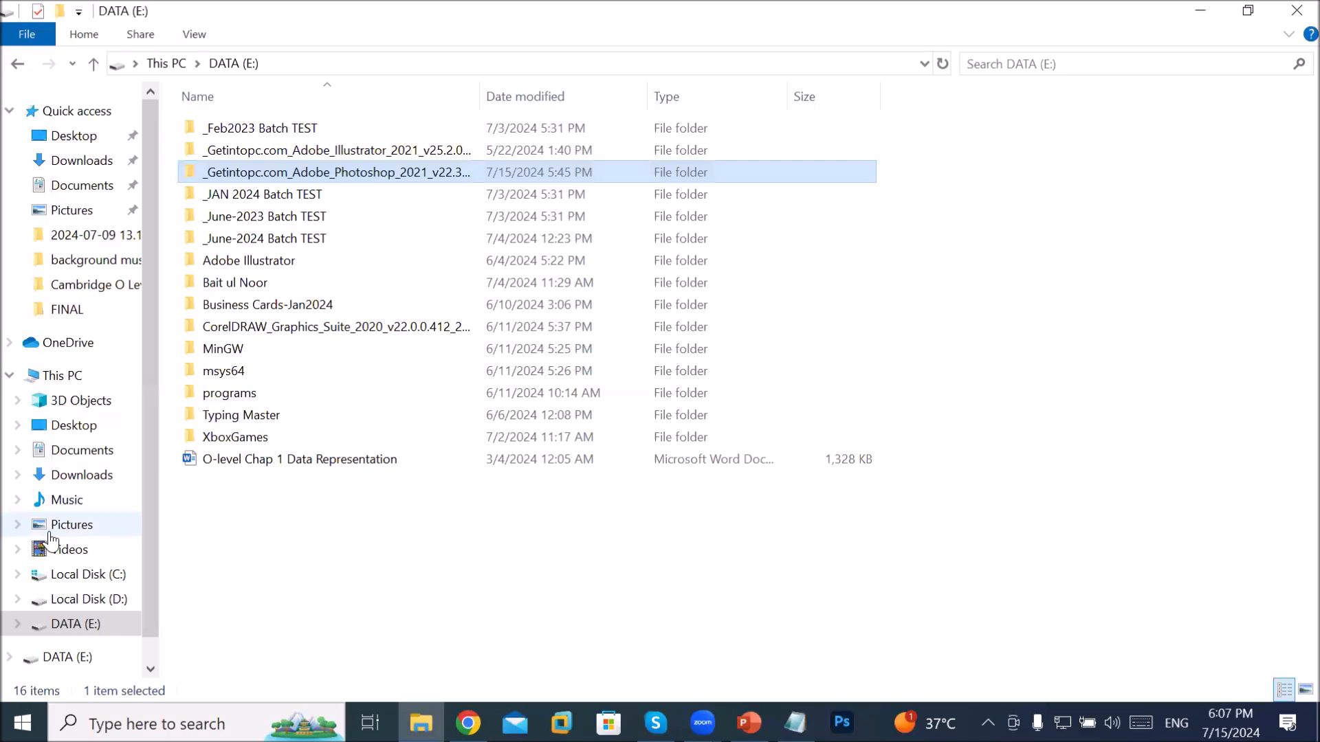
click(74, 581)
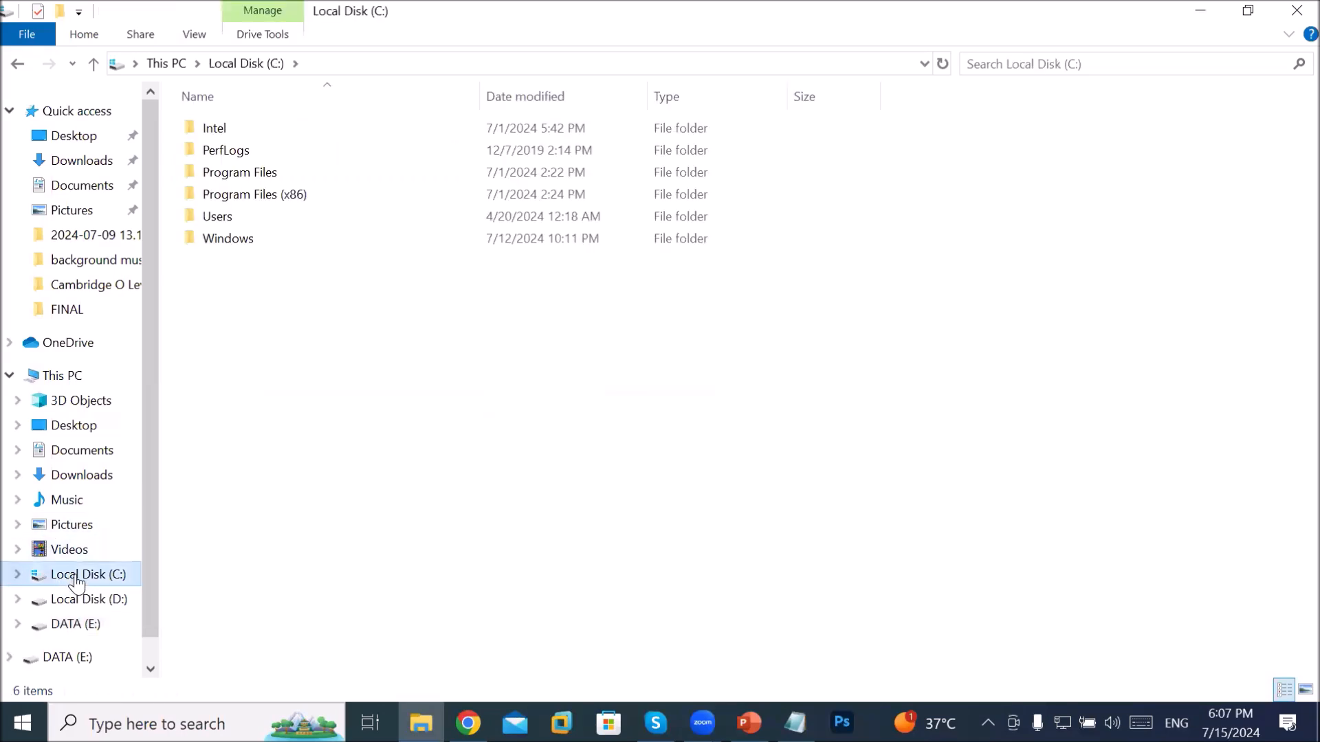
click(92, 599)
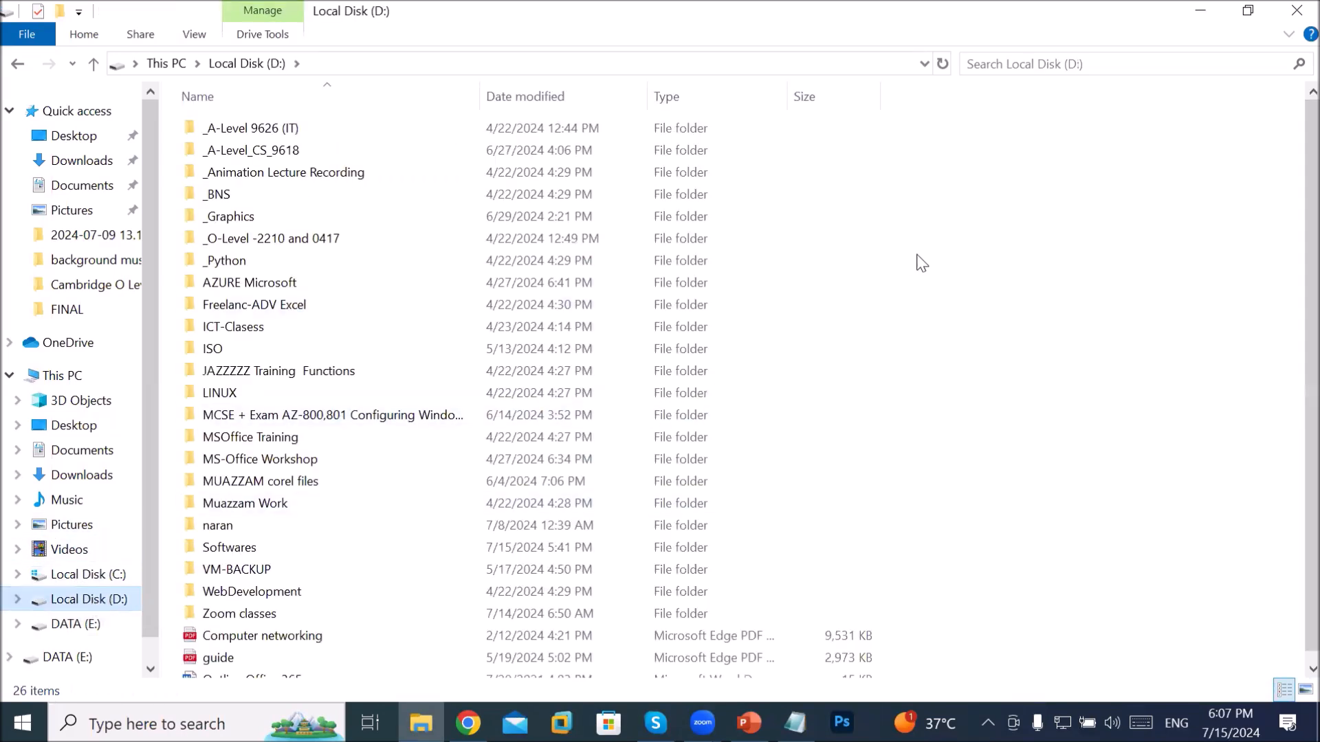
double_click(445, 556)
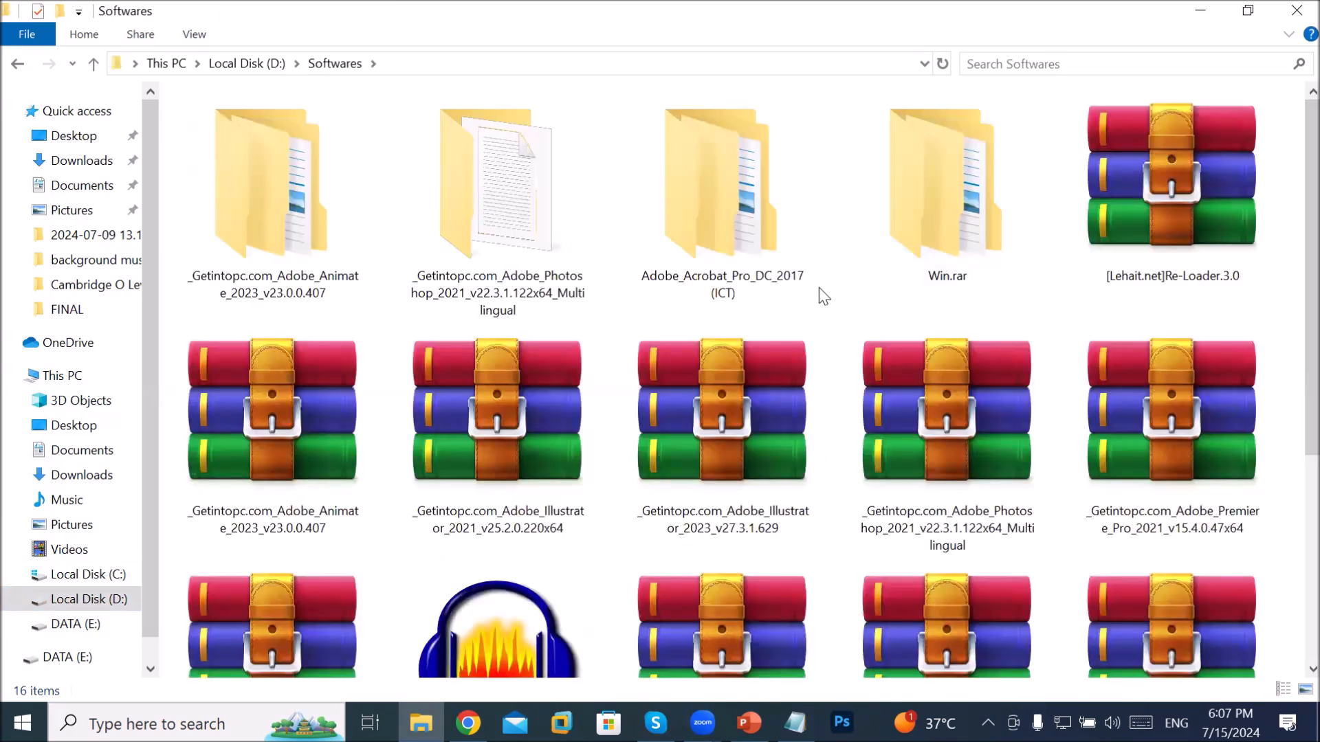
right_click(822, 292)
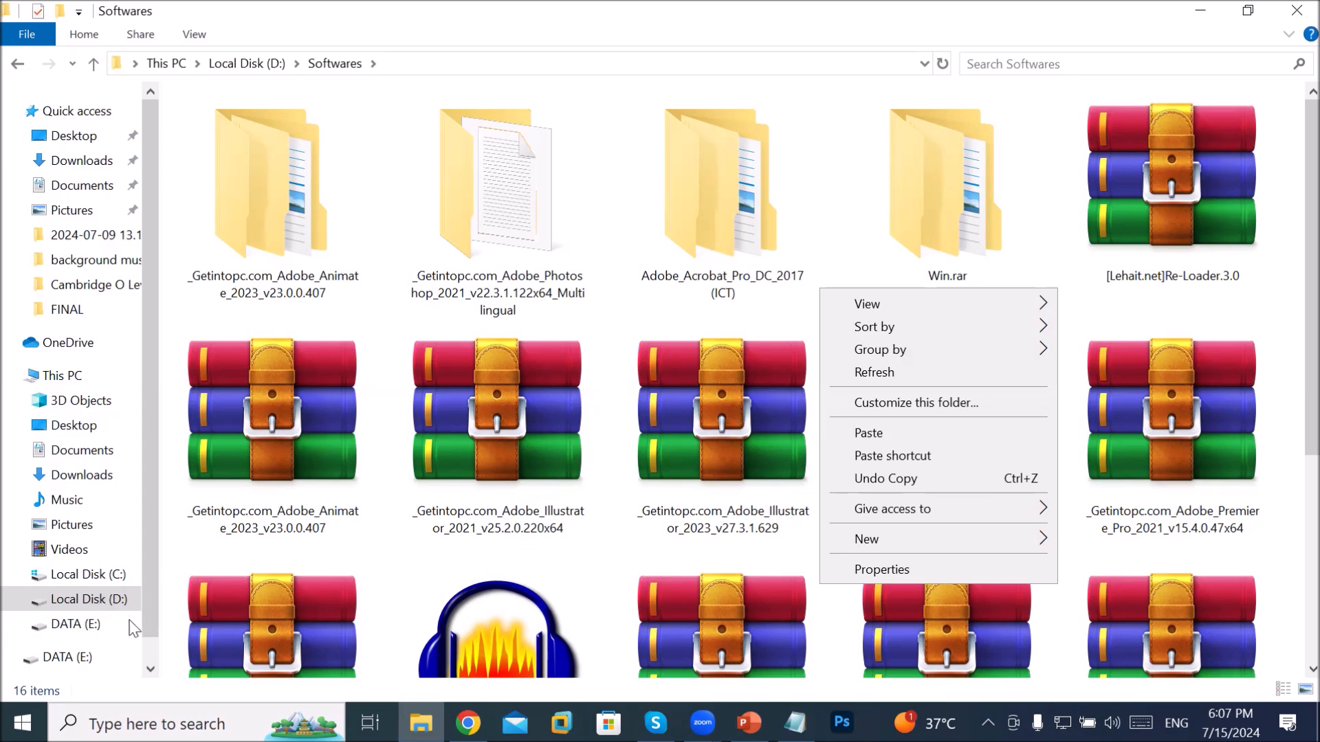
click(81, 626)
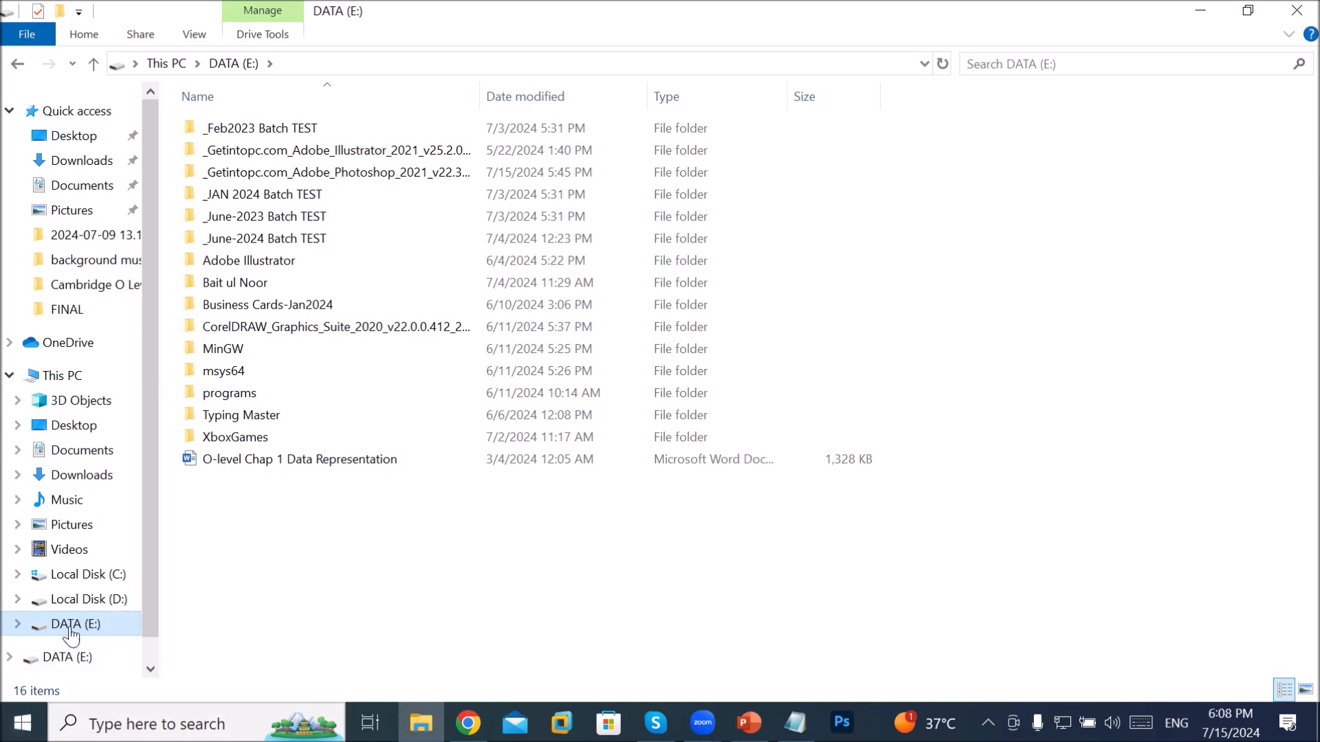
Step: Eject DATA (E:) from the navigation pane, then select Local Disk (C:) and (D:)
click(98, 622)
right_click(98, 622)
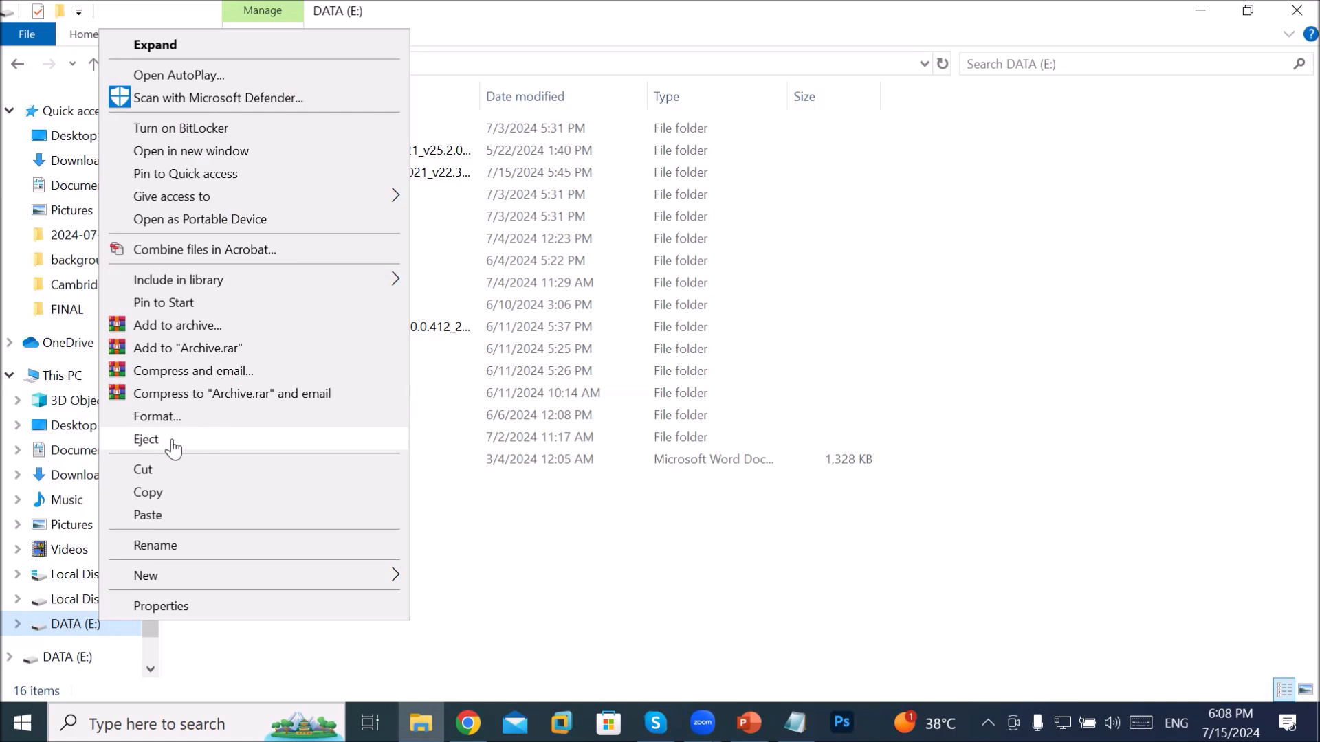
click(172, 443)
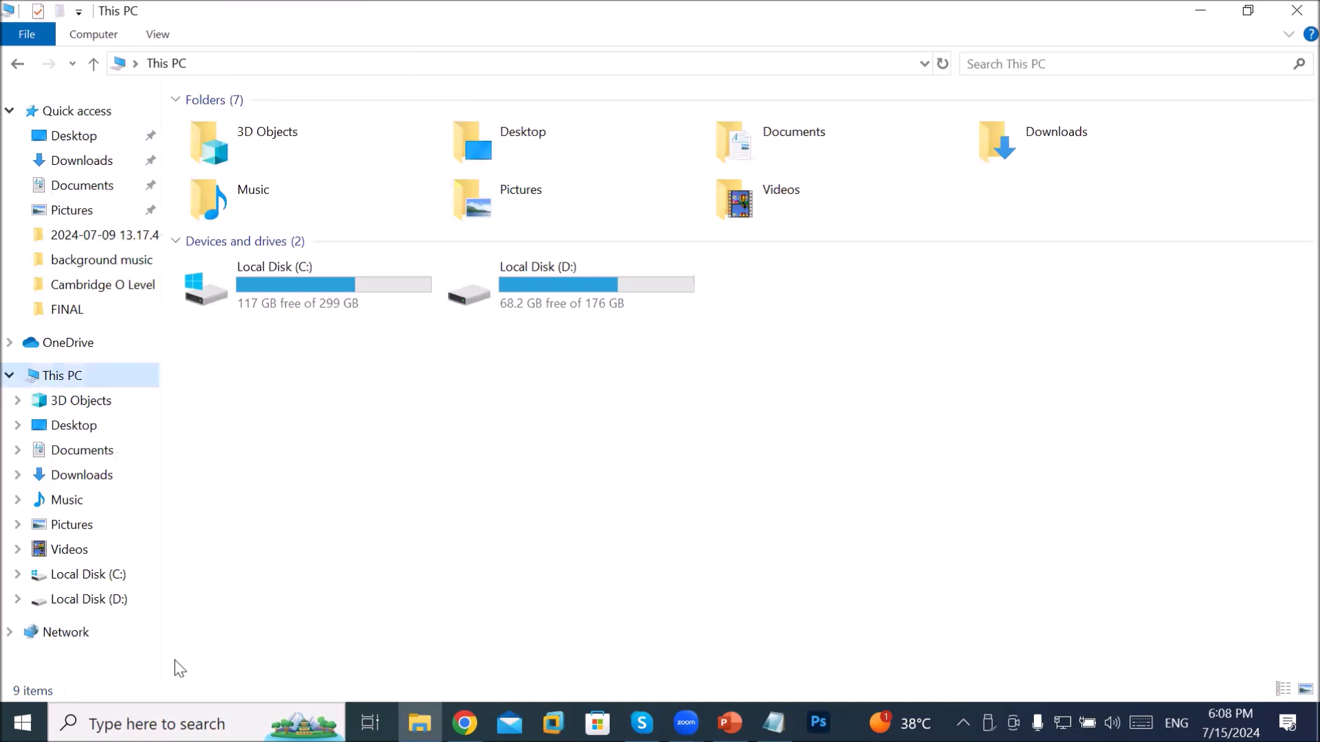
click(370, 289)
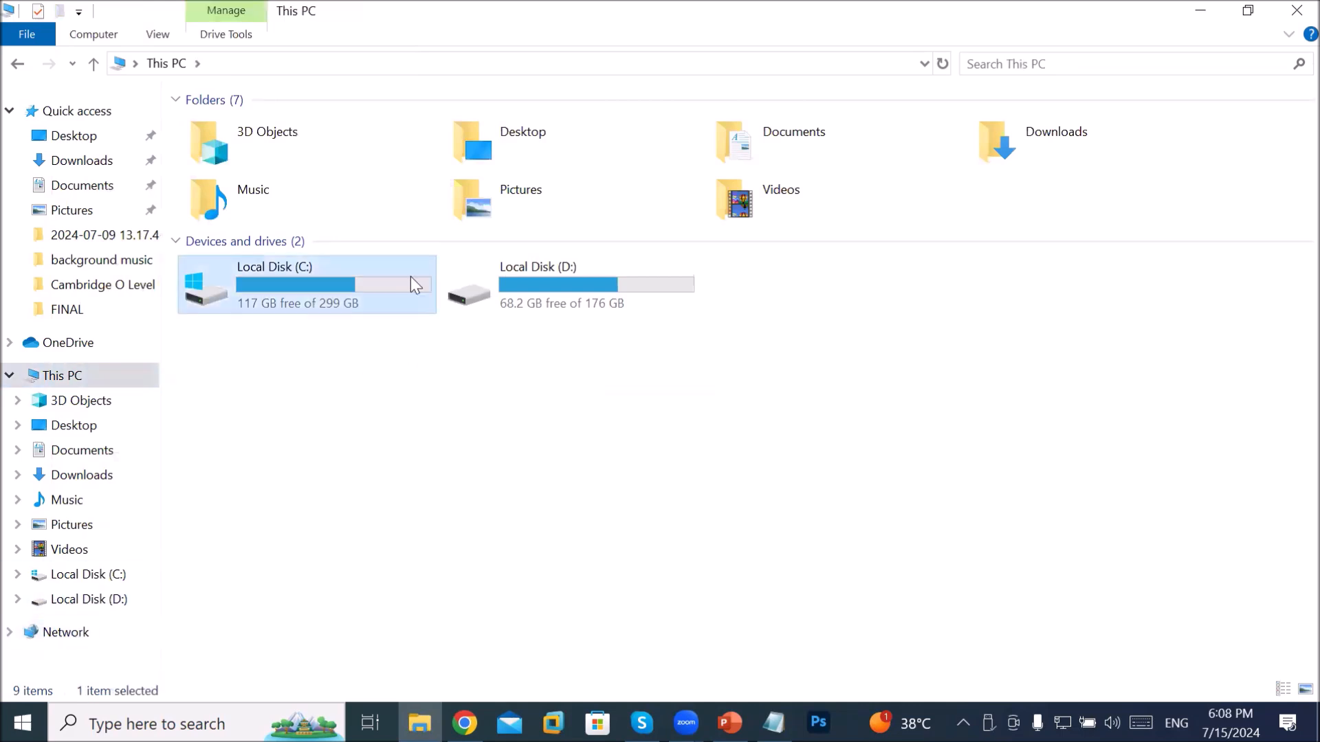
click(571, 301)
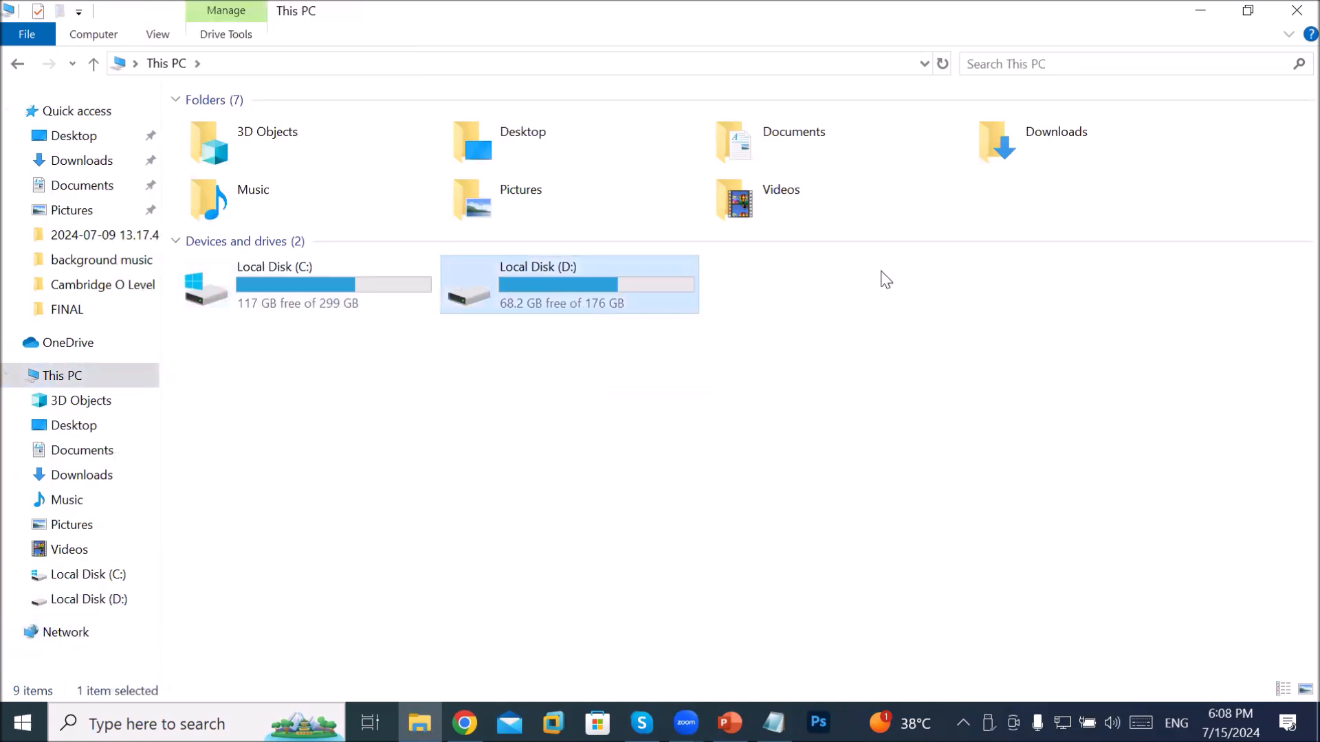
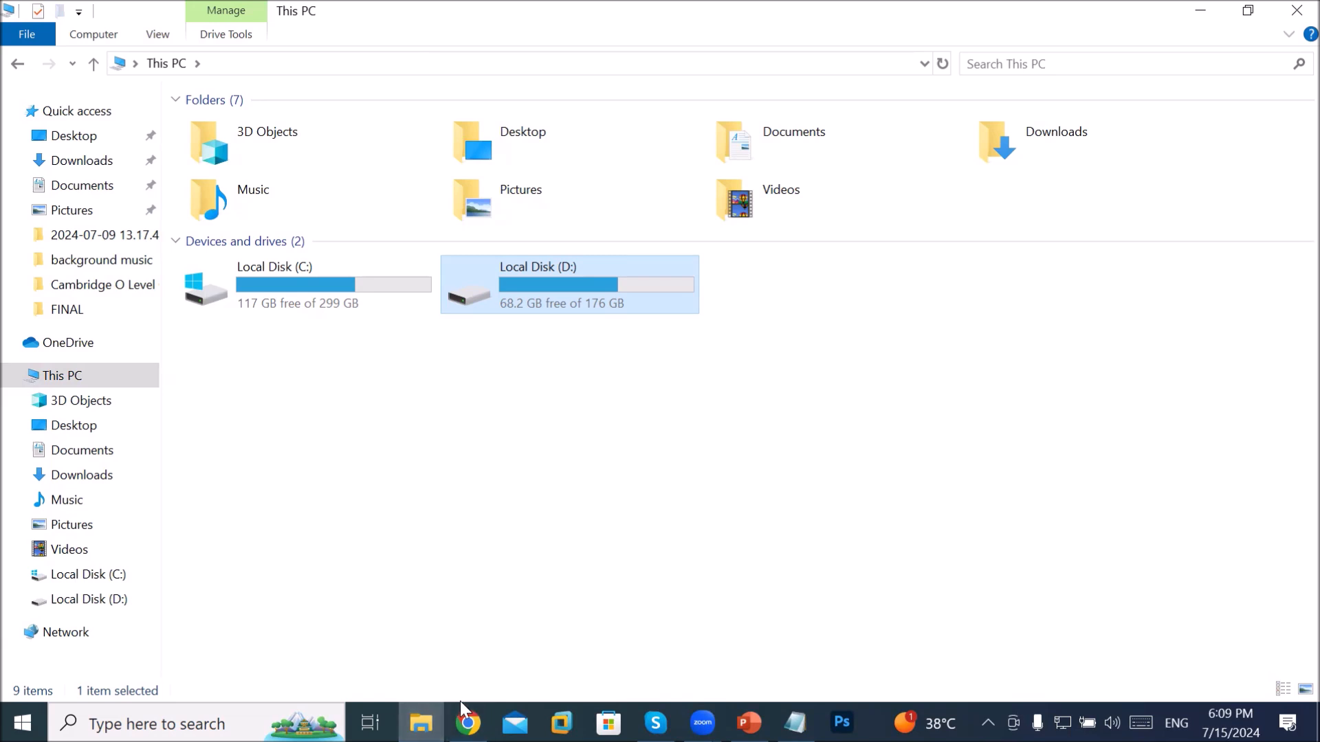
Step: Switch from the Google Drive page back to the This PC window
mouse_move(467, 723)
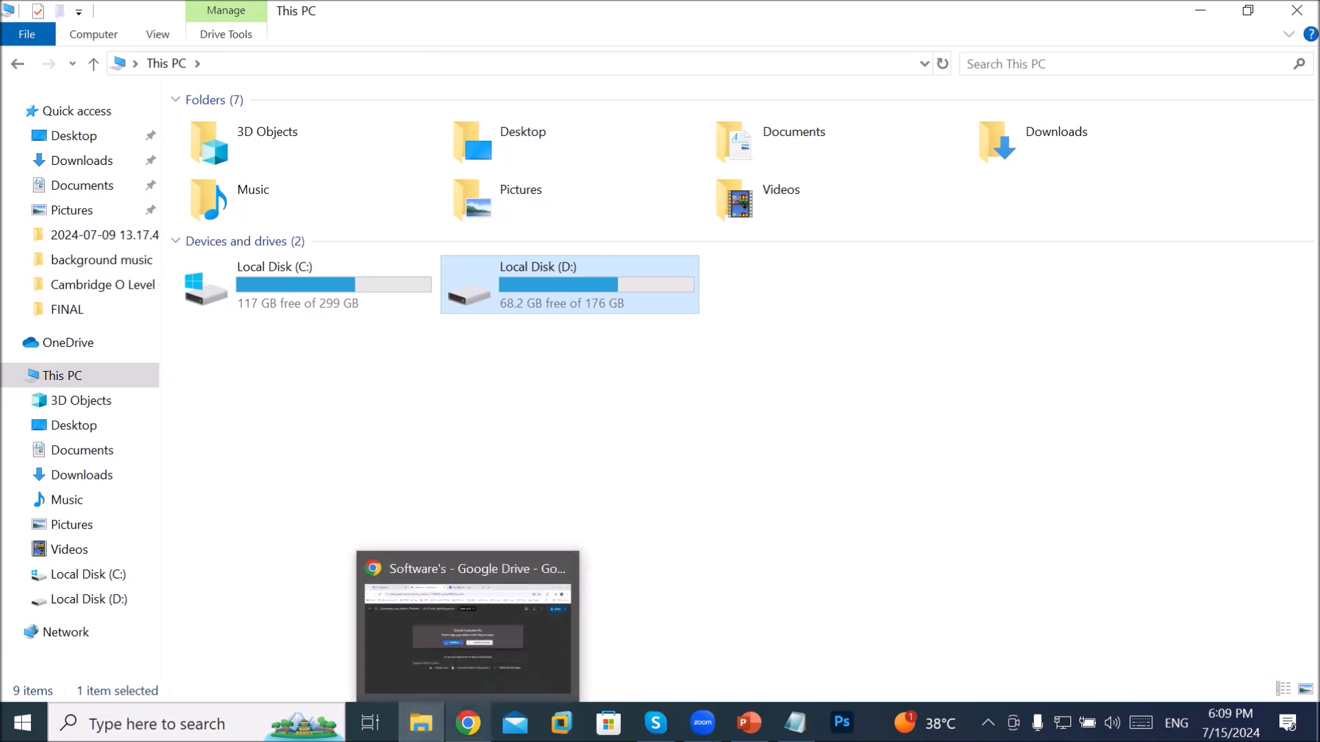
click(468, 724)
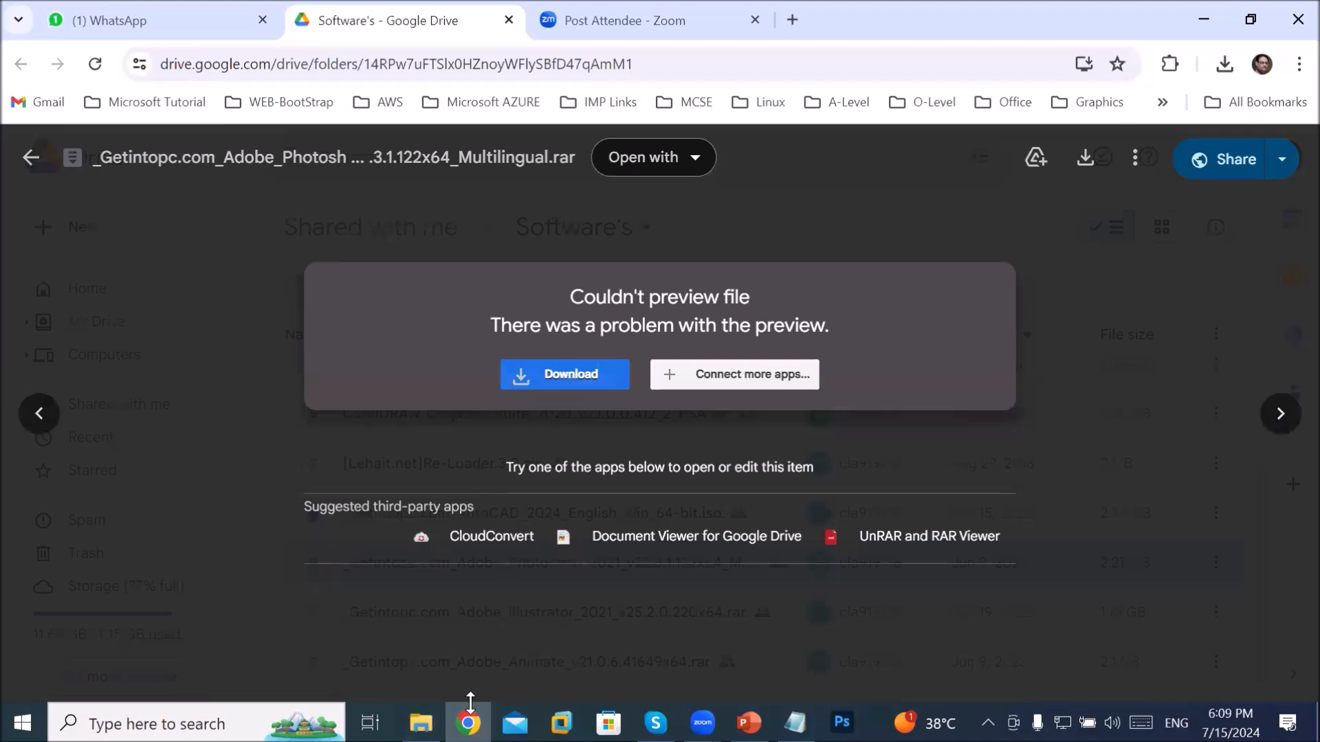
click(421, 723)
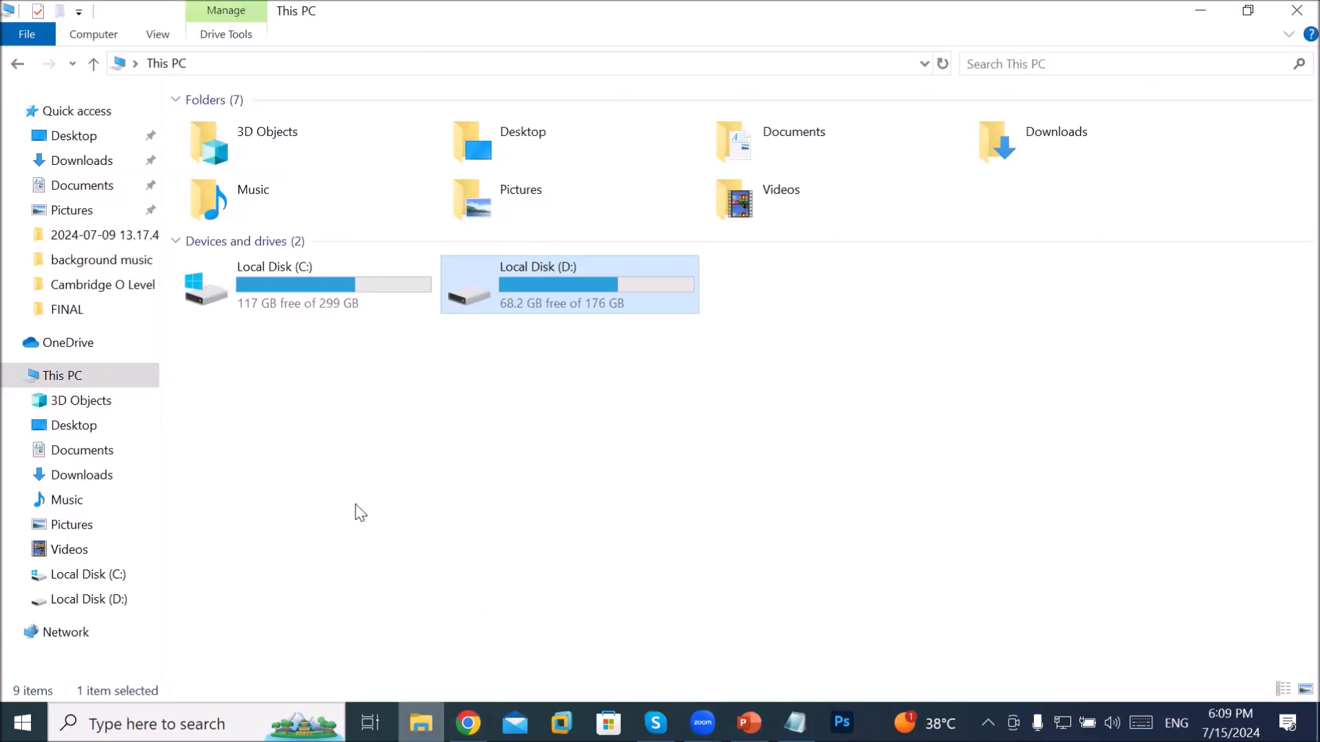
Step: Extract the Photoshop archive in Downloads into its own folder, entering the archive password
click(102, 162)
click(236, 164)
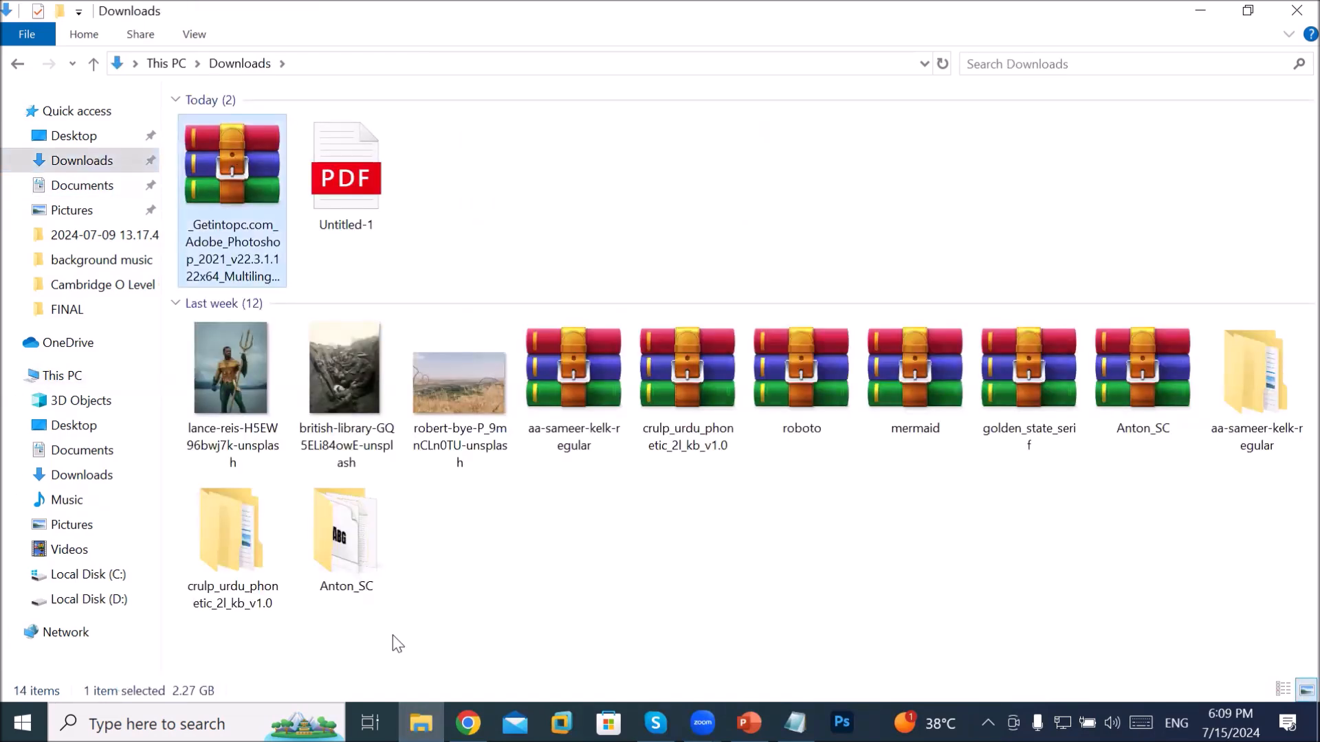
right_click(244, 163)
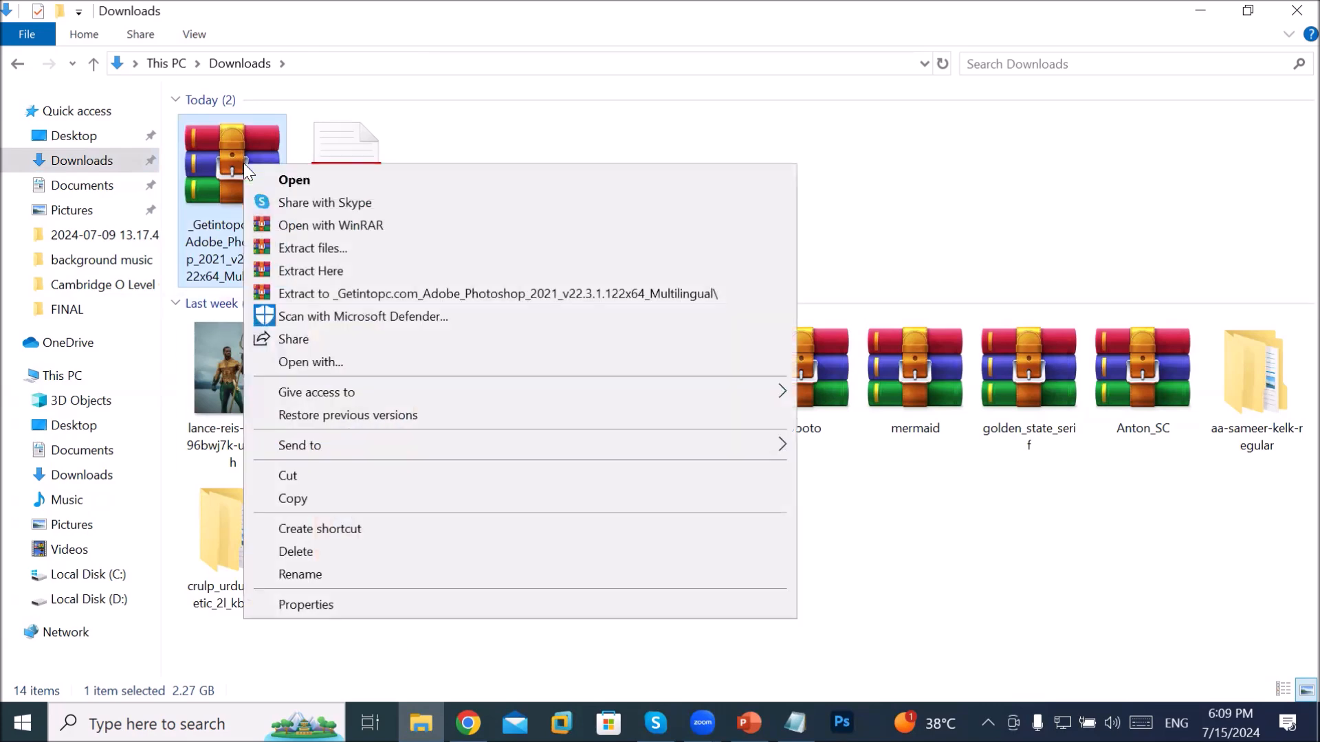
click(475, 301)
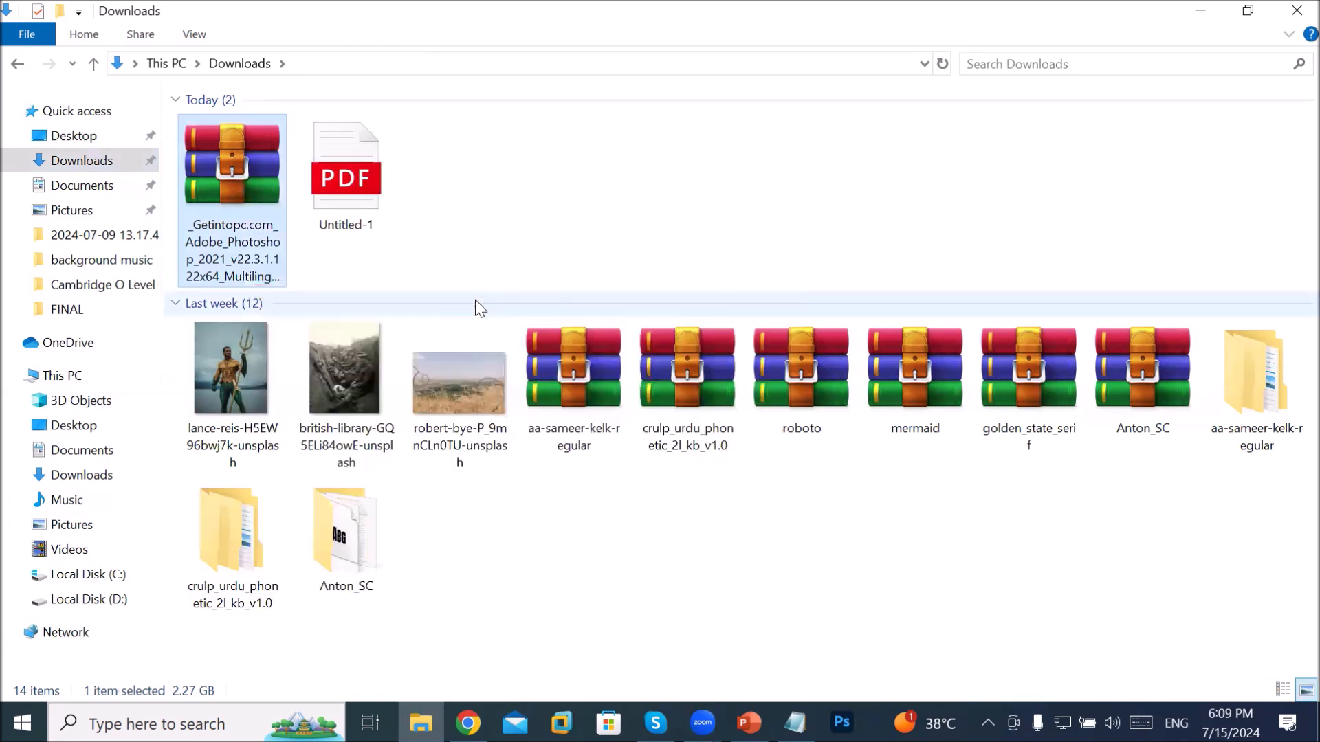
text(123)
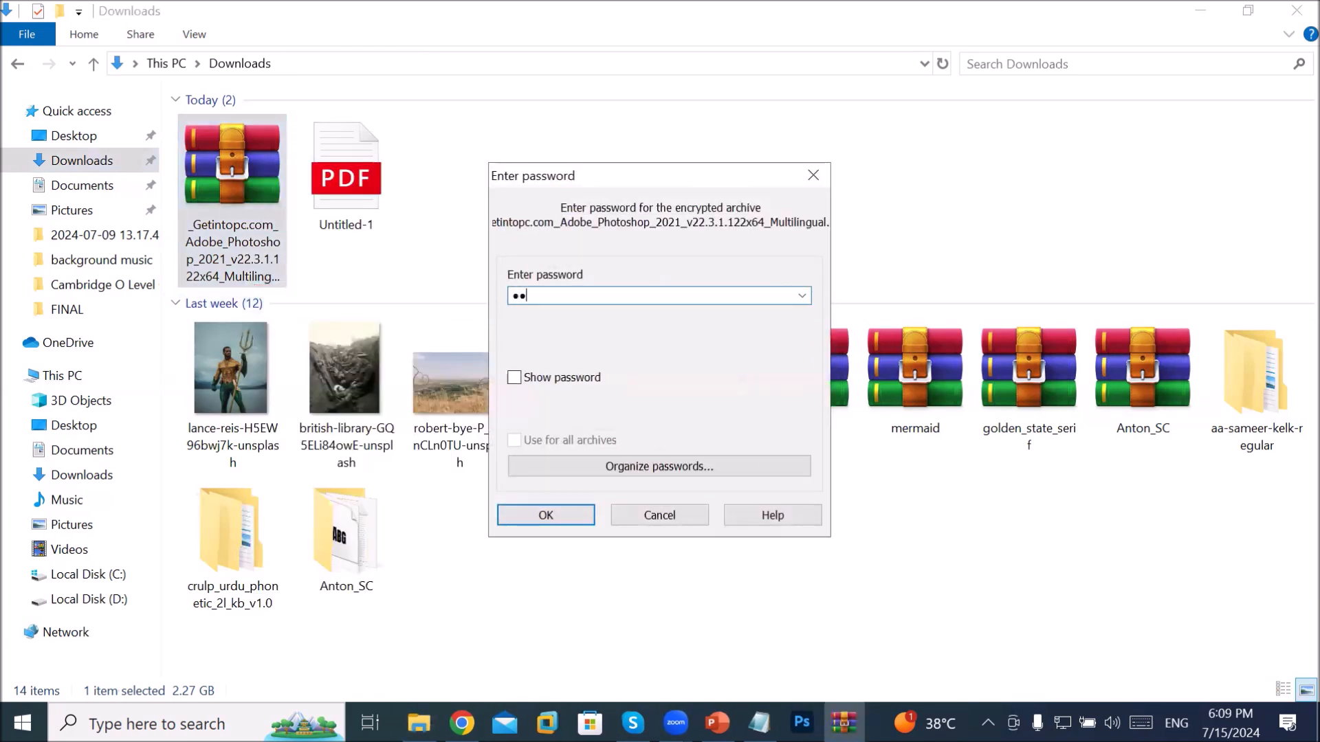
click(569, 524)
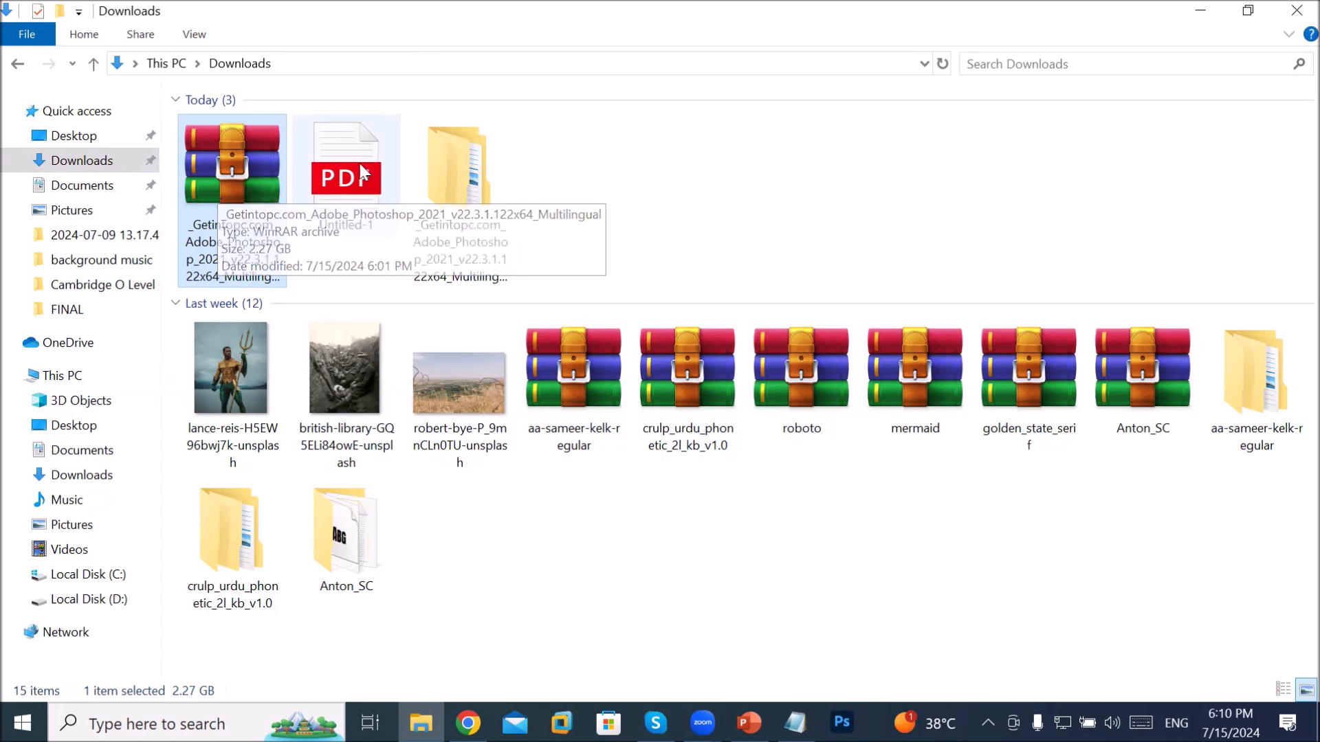
Step: Open the extracted Adobe_Photoshop folder, launch Set-up, then close File Explorer
double_click(430, 163)
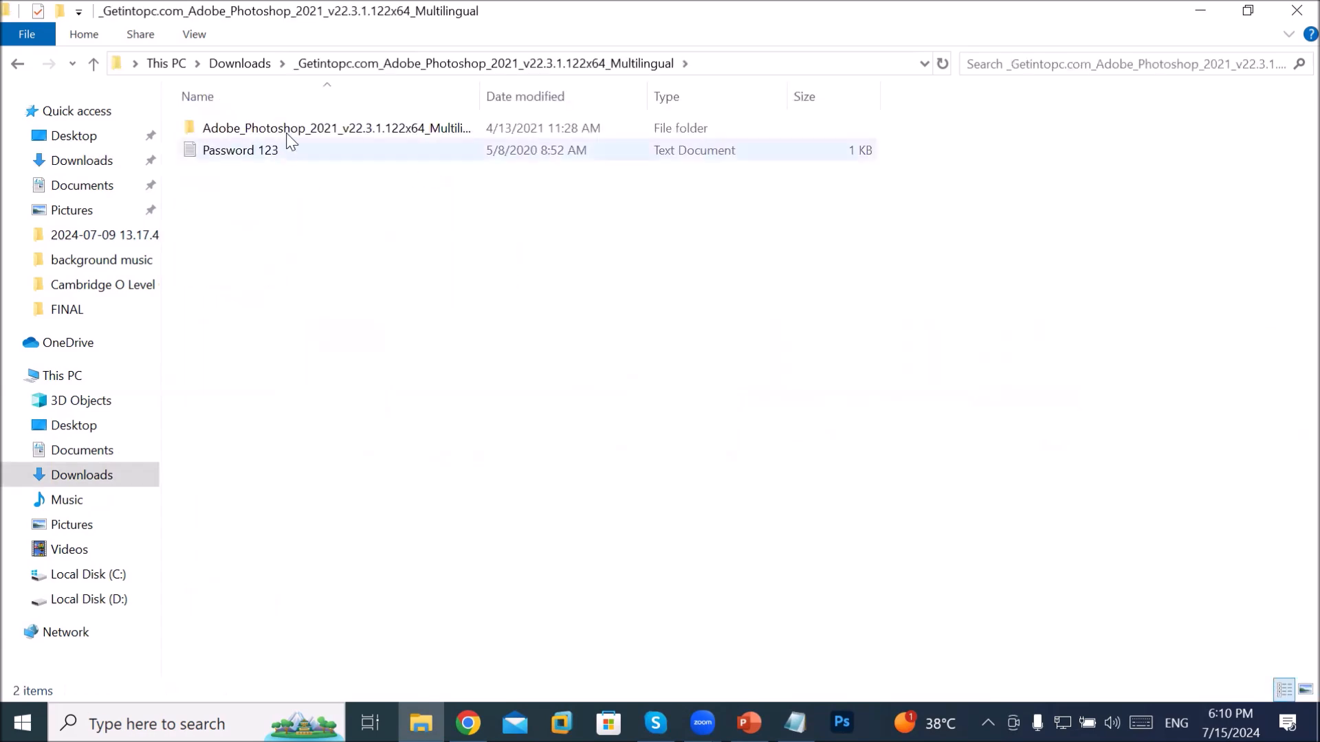
double_click(298, 131)
click(237, 196)
double_click(235, 196)
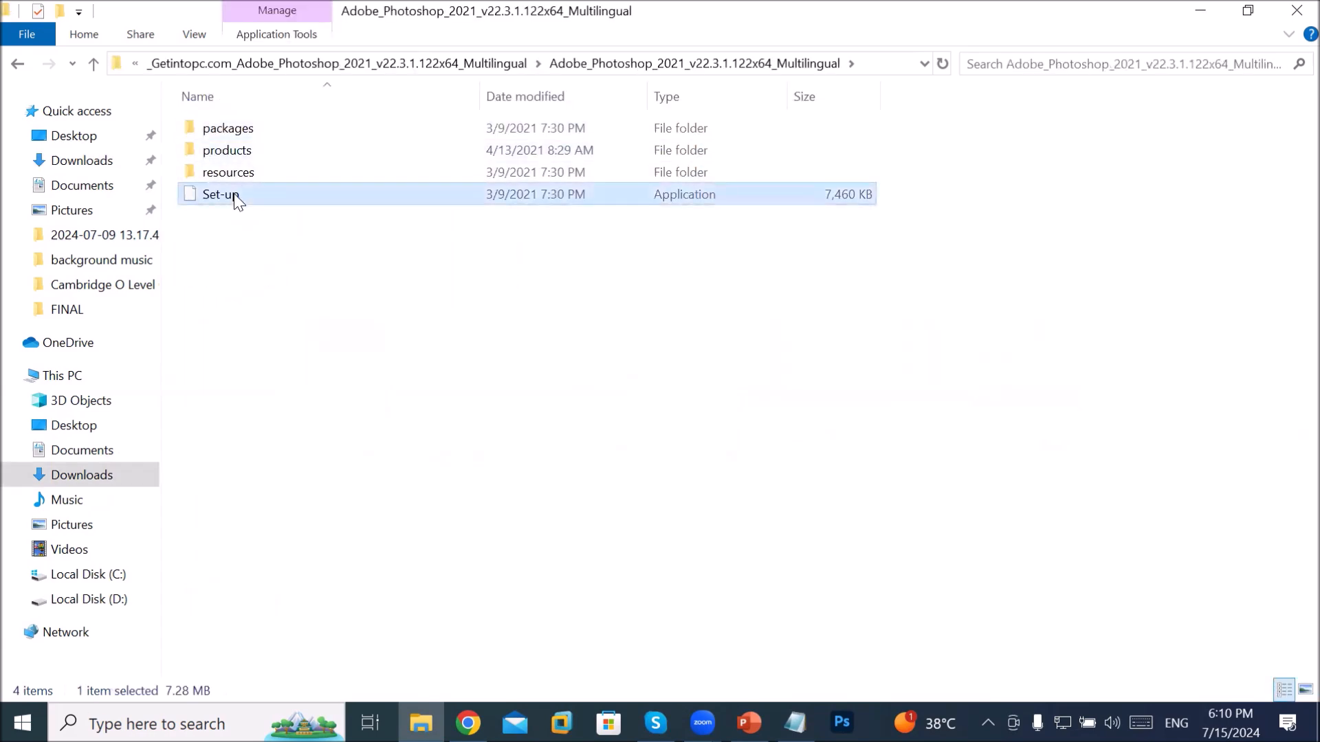
right_click(235, 195)
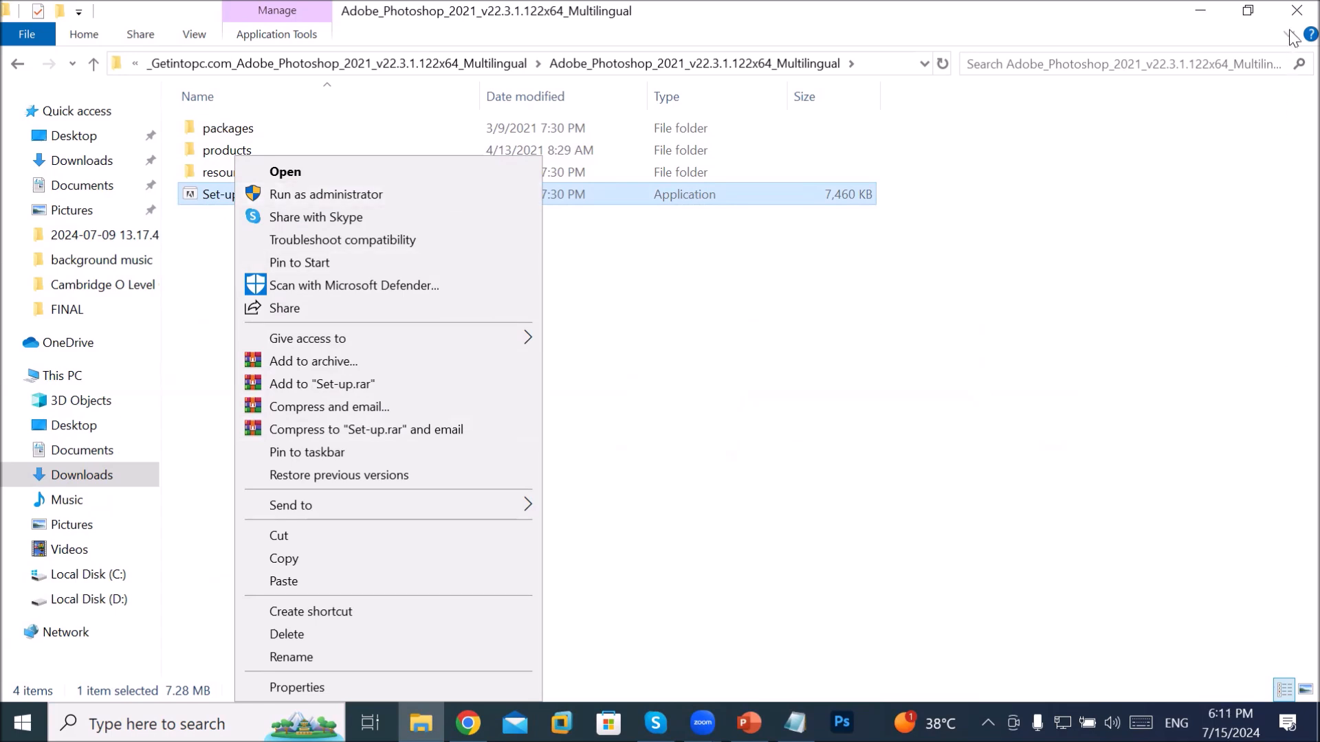
click(1297, 10)
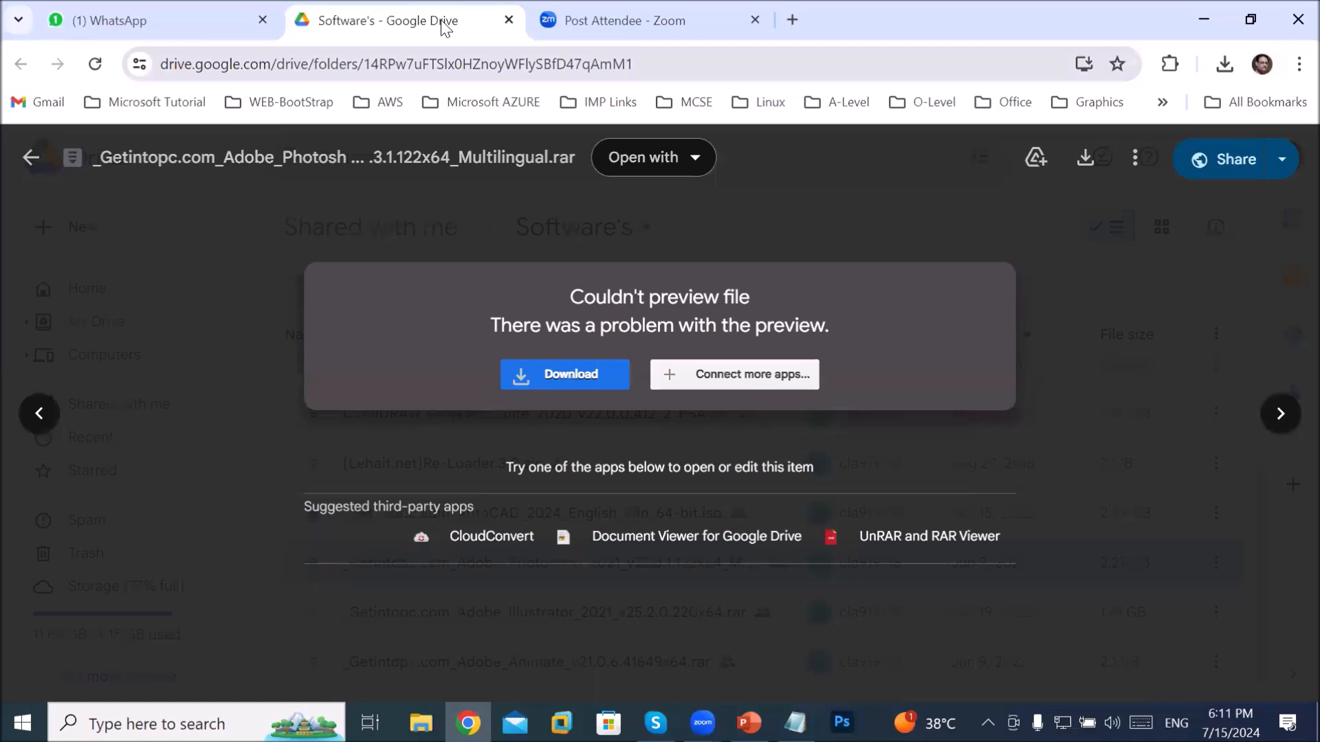
Step: Close the Google Drive tab and launch Photoshop from the taskbar
click(509, 19)
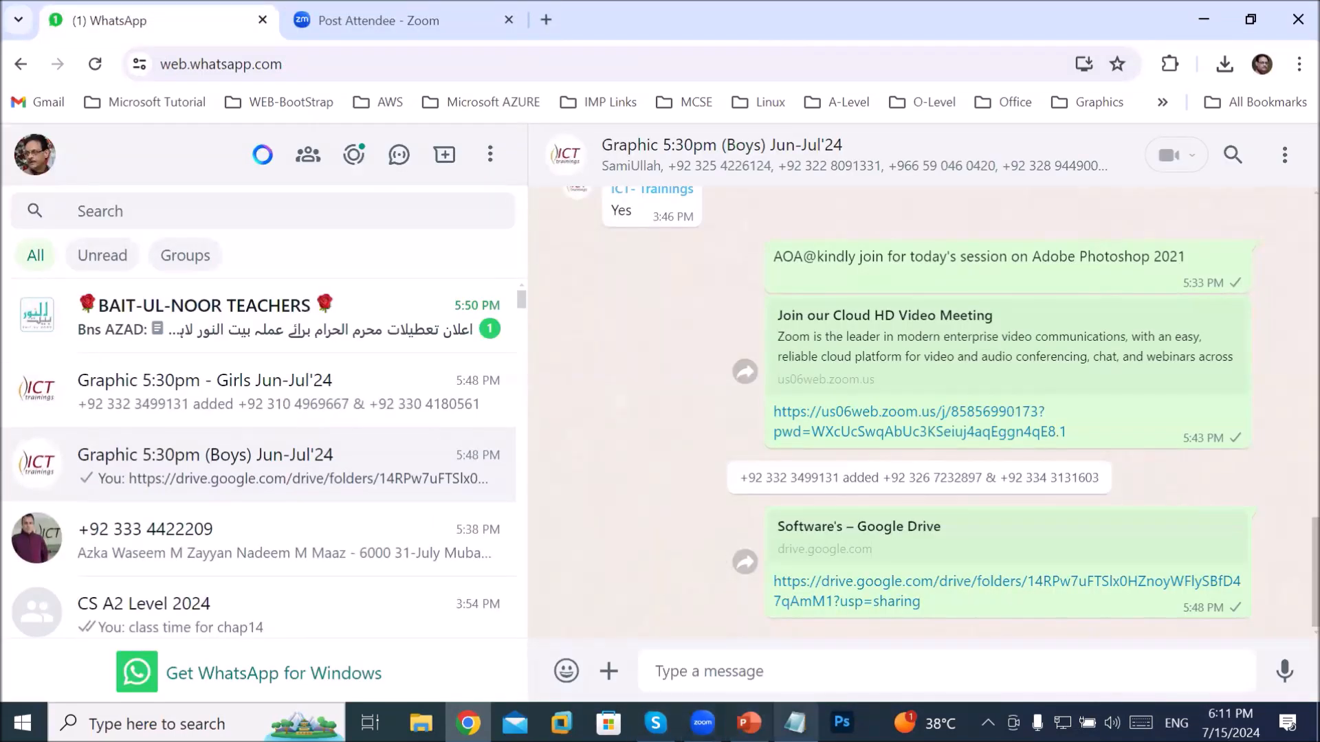
click(842, 722)
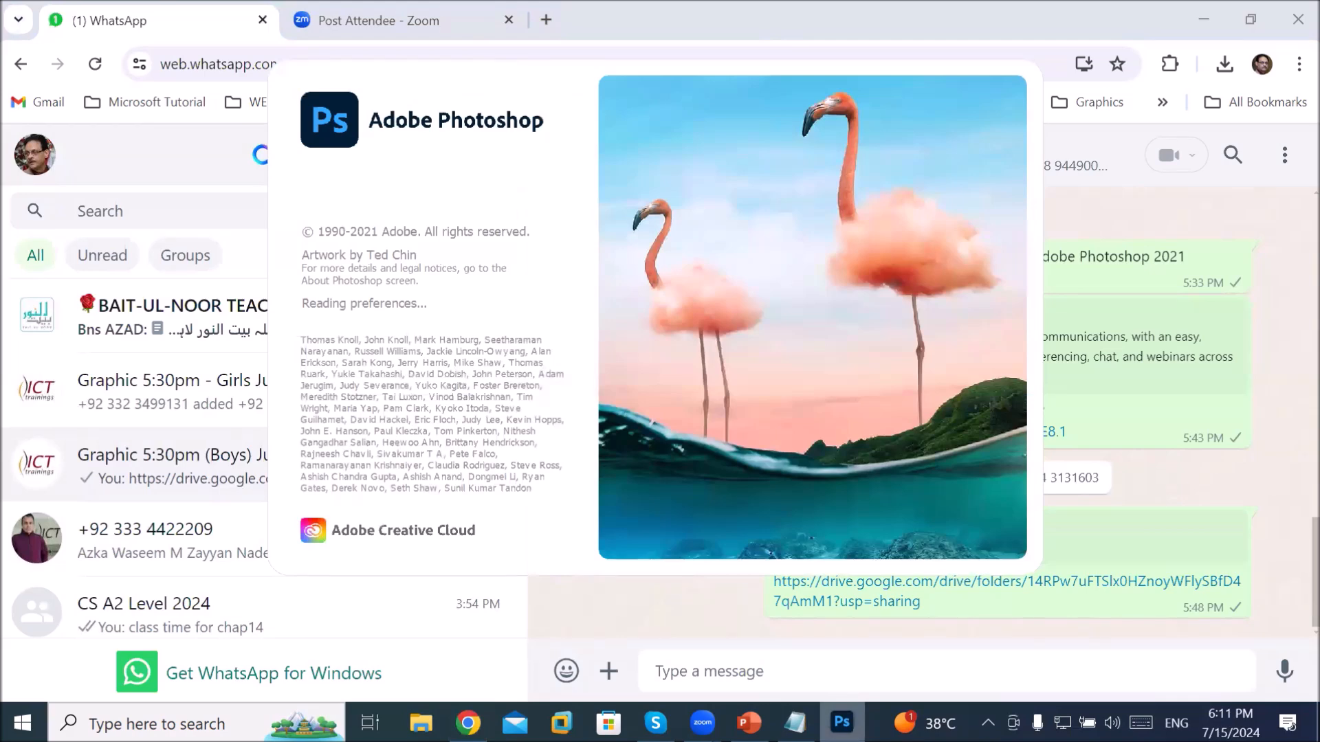
Step: Bring the Notepad notes forward, move the window up, and add blank lines below the list
click(796, 724)
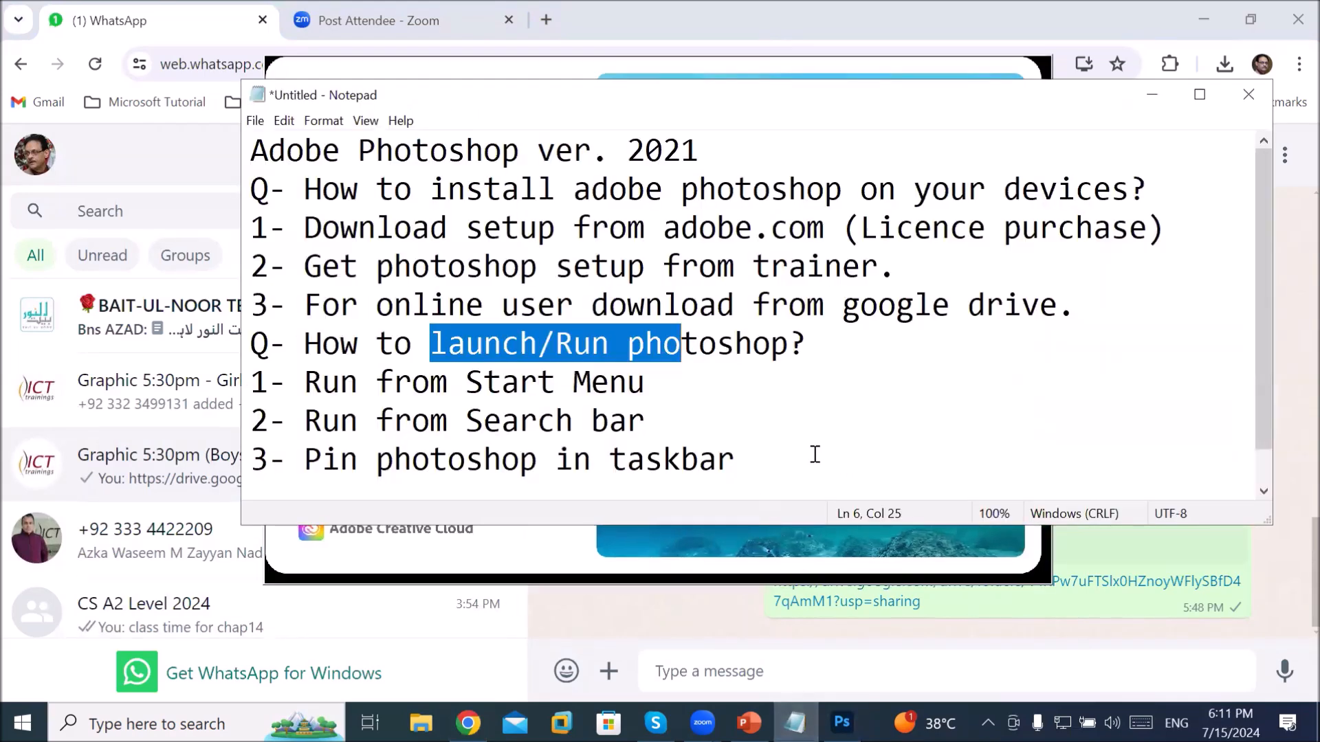
drag(795, 102, 805, 49)
click(774, 419)
key(Return)
key(Return)
key(Return)
key(Return)
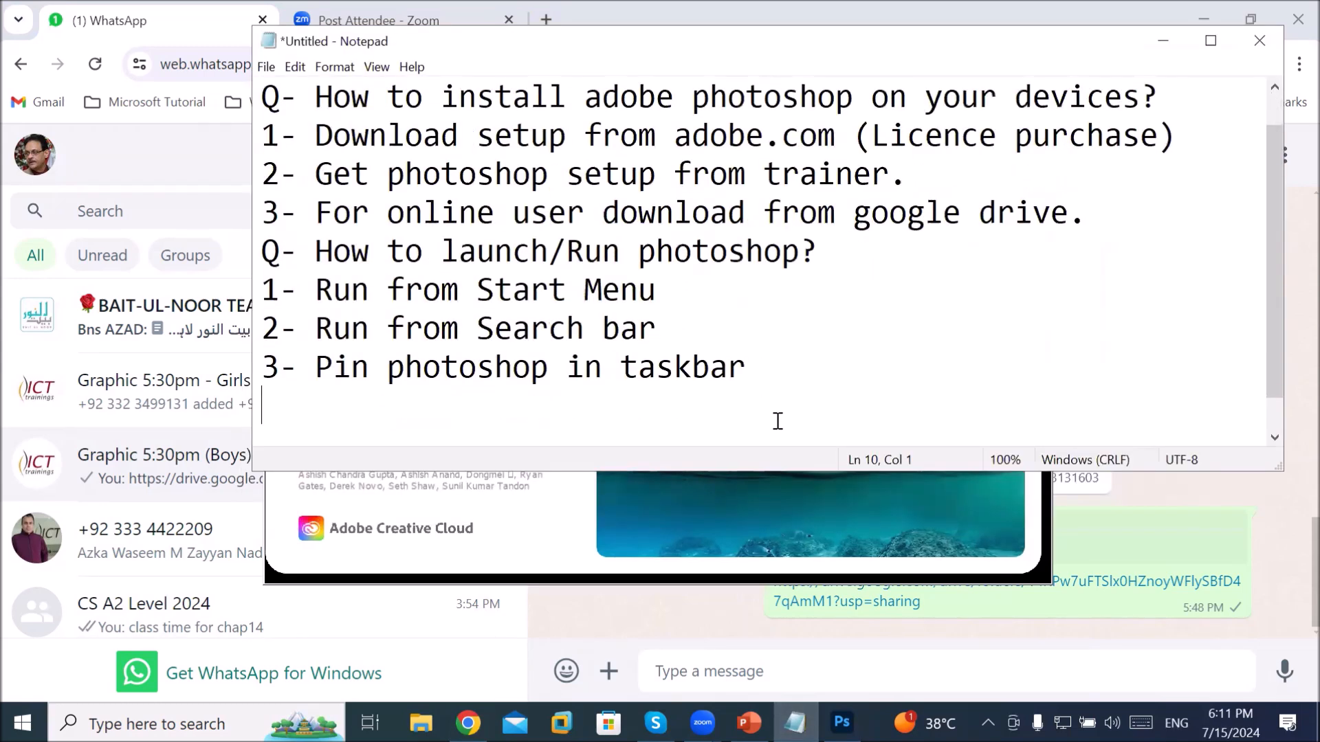
key(Up)
key(Up)
key(Up)
key(Down)
Step: Add the question 'Q- About Adobe Interface' with items '1)Menu' and '2)'
text(Q-)
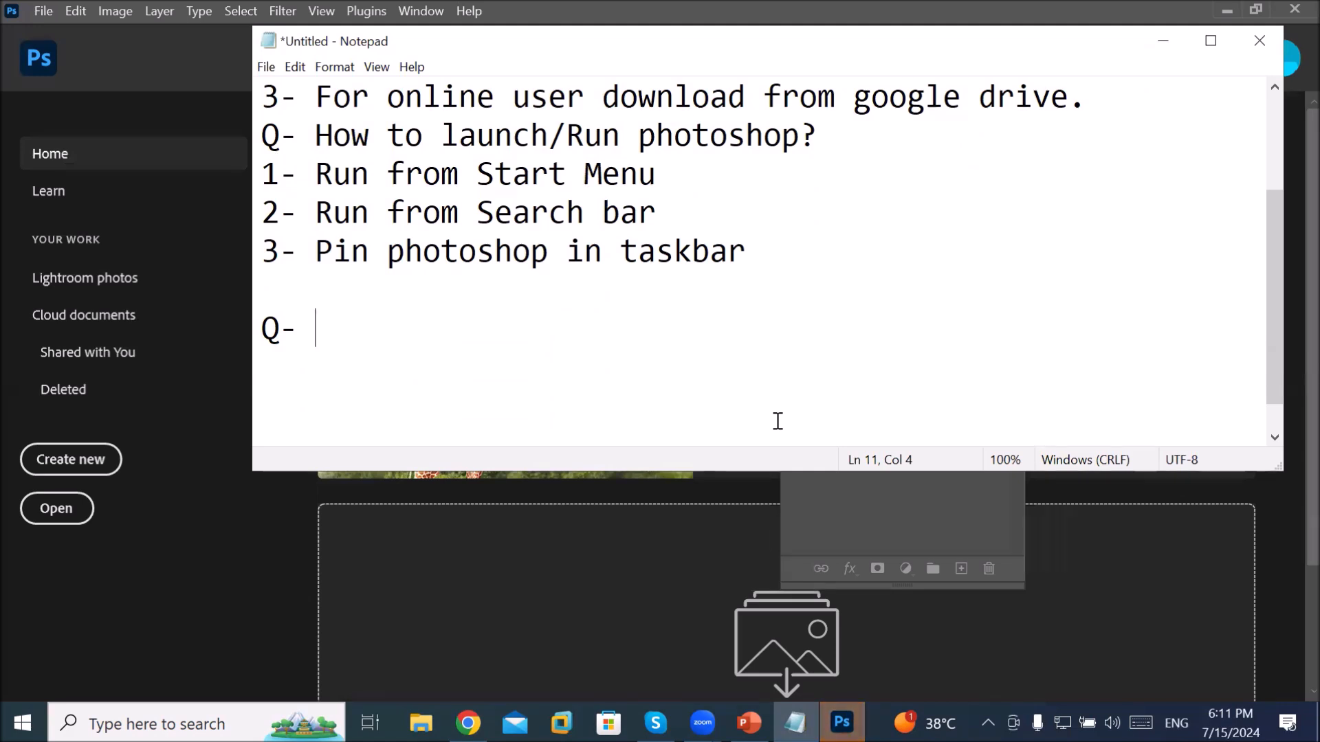
text(Abo)
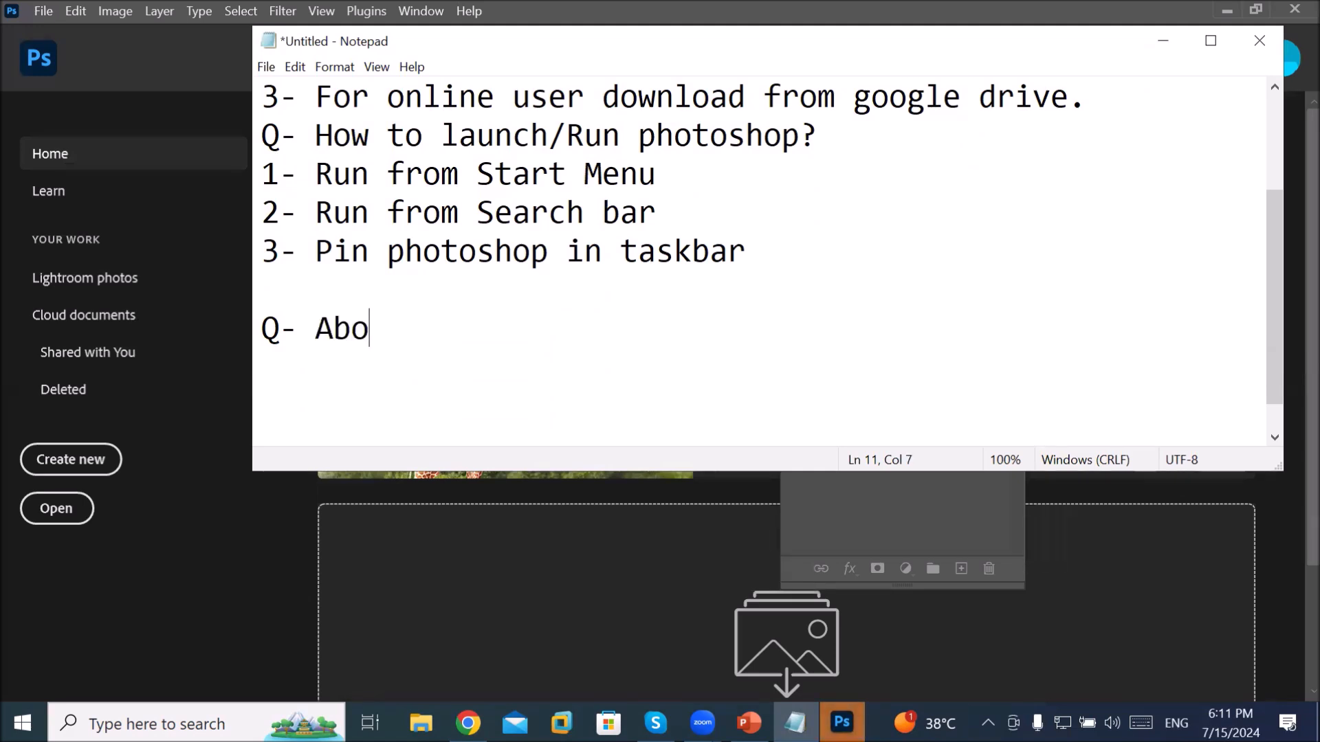
text(ut Adobe )
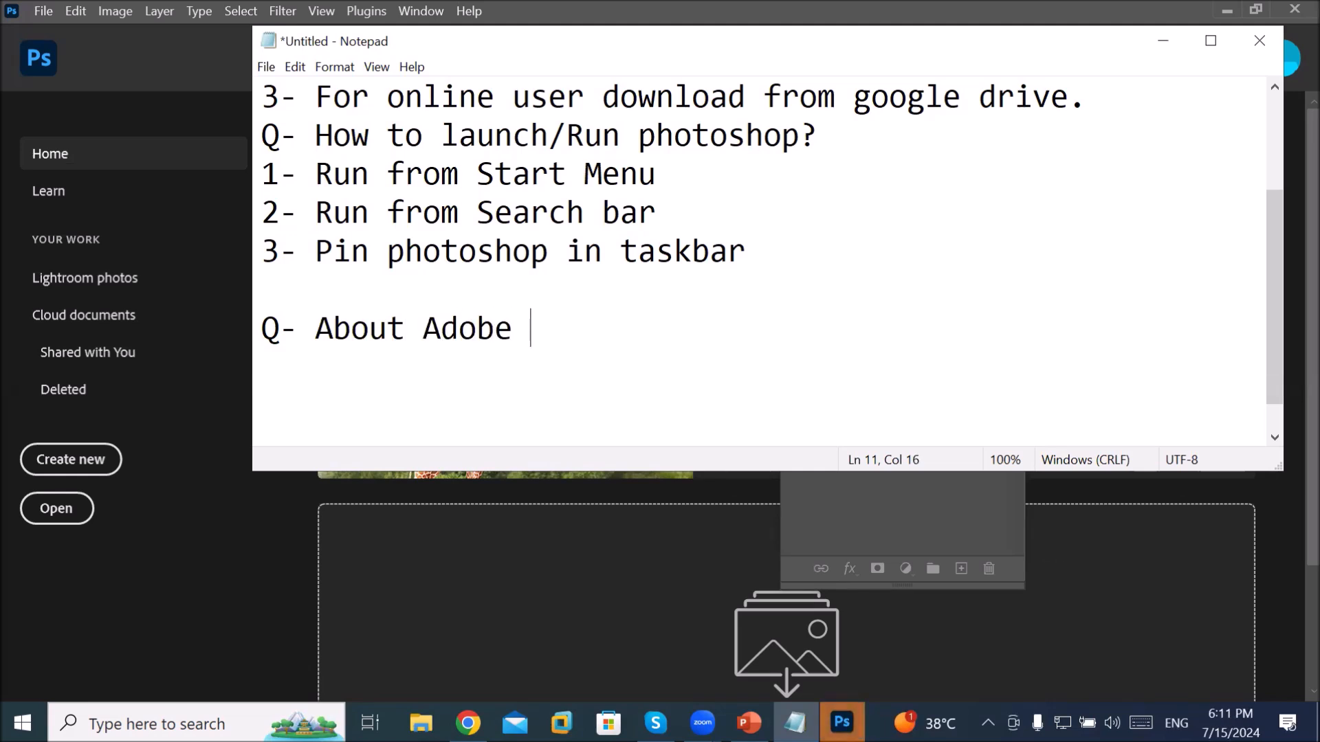
text(Interface)
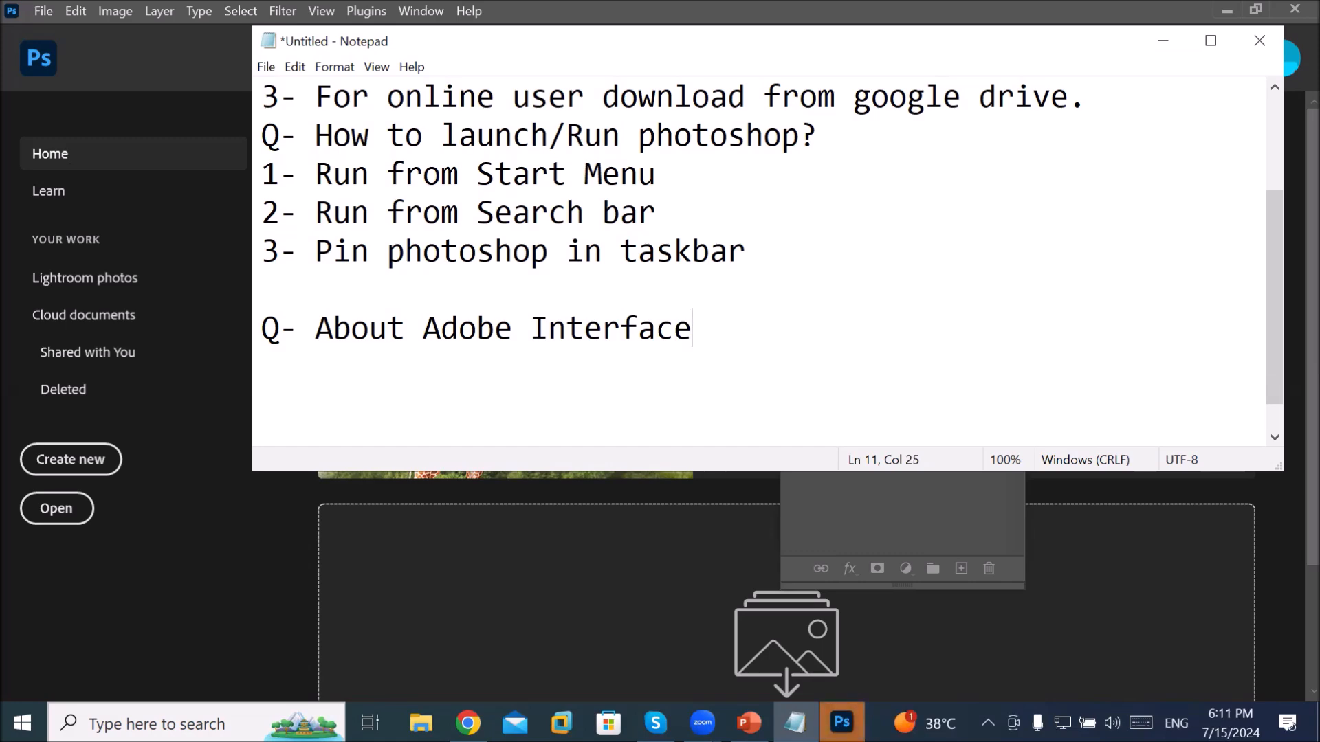
key(Return)
text(1)Mu)
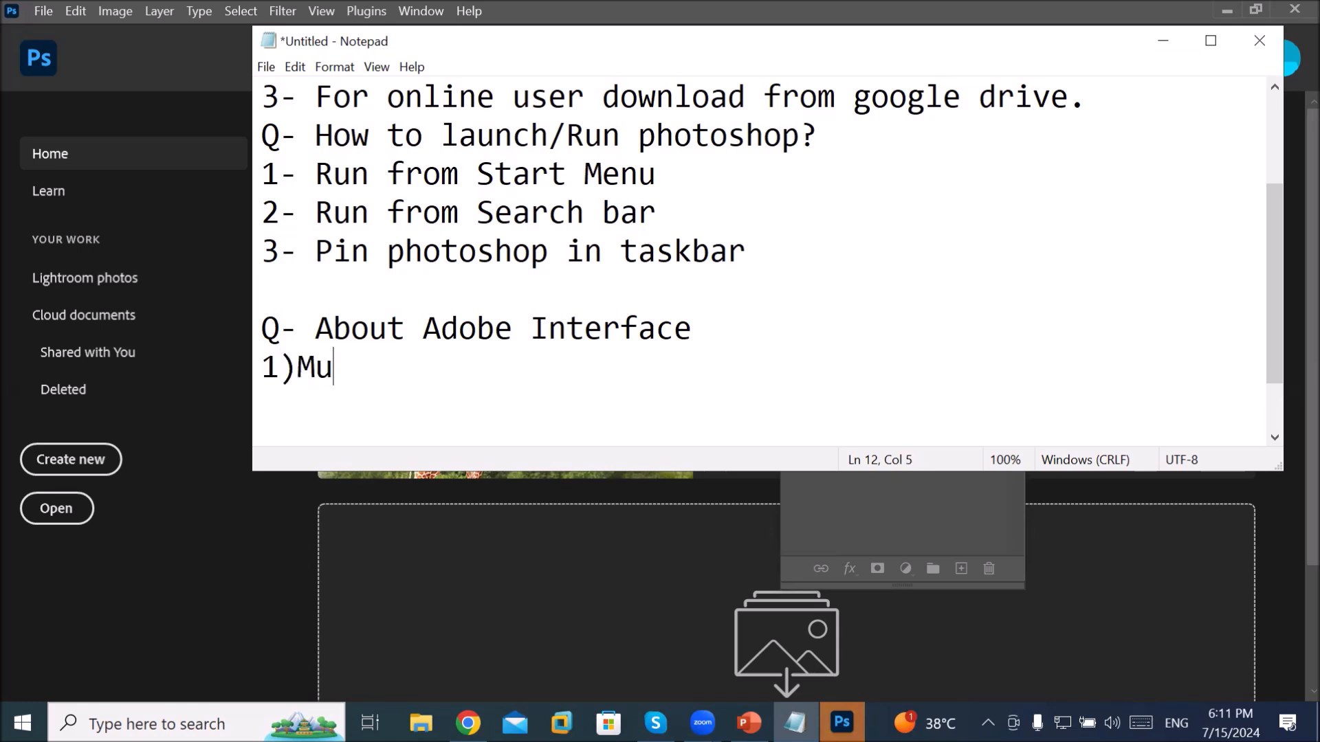
key(BackSpace)
text(enu)
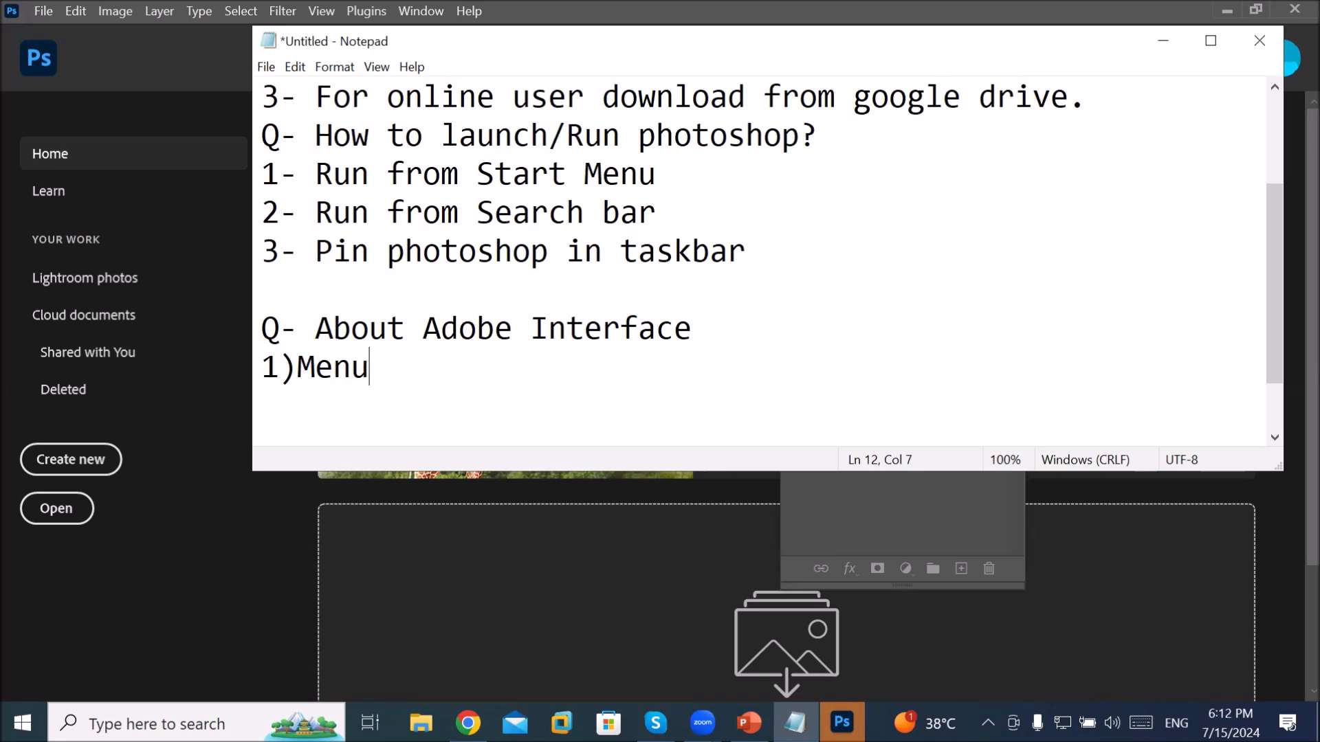
key(Return)
text(2))
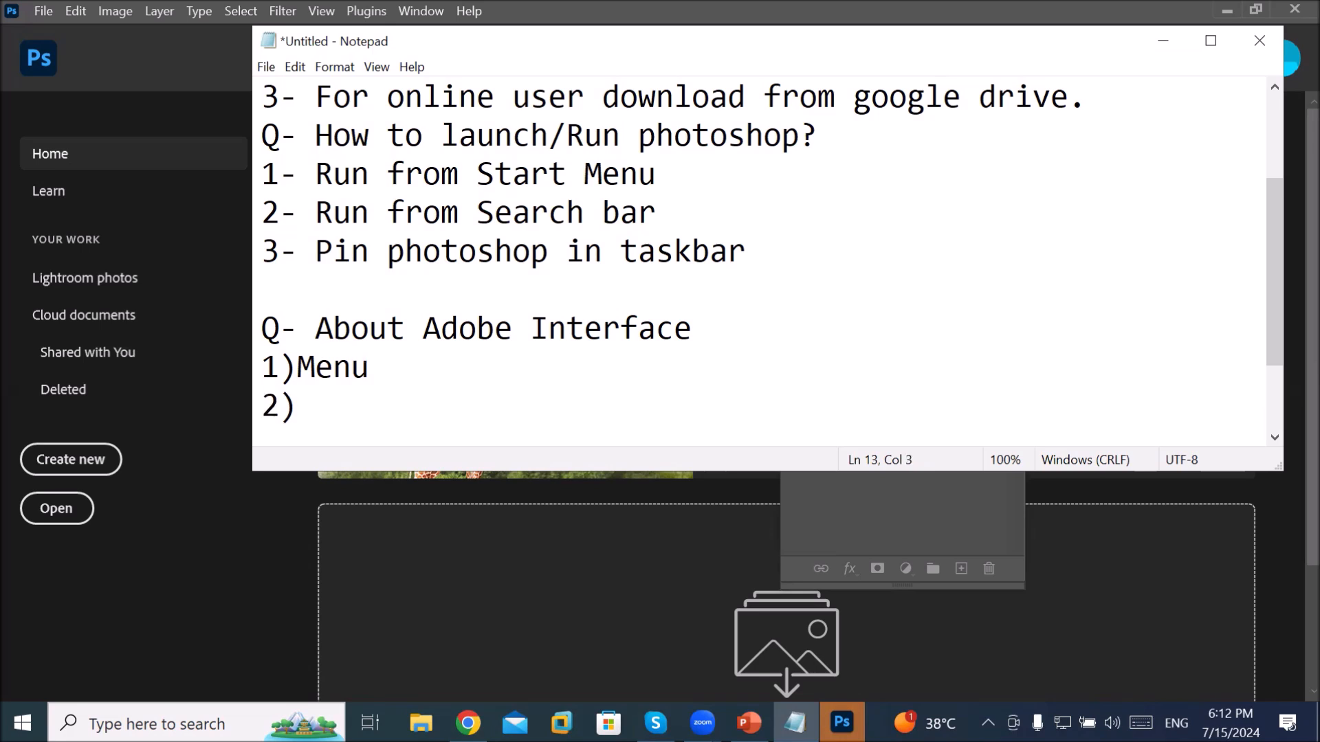
Step: Append '(5 Common Toolbars)' to the Adobe Interface question line
key(BackSpace)
key(Up)
click(749, 330)
text((5 Commo)
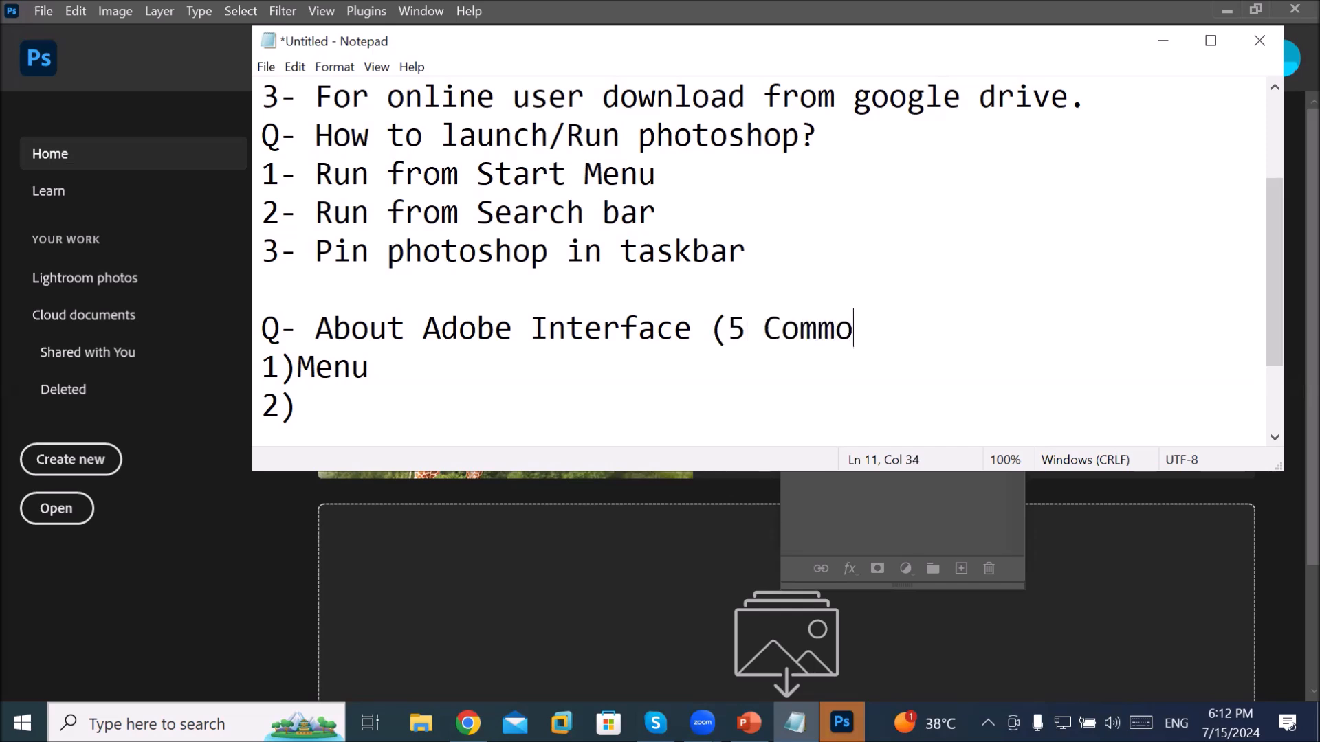
text(n Toolba)
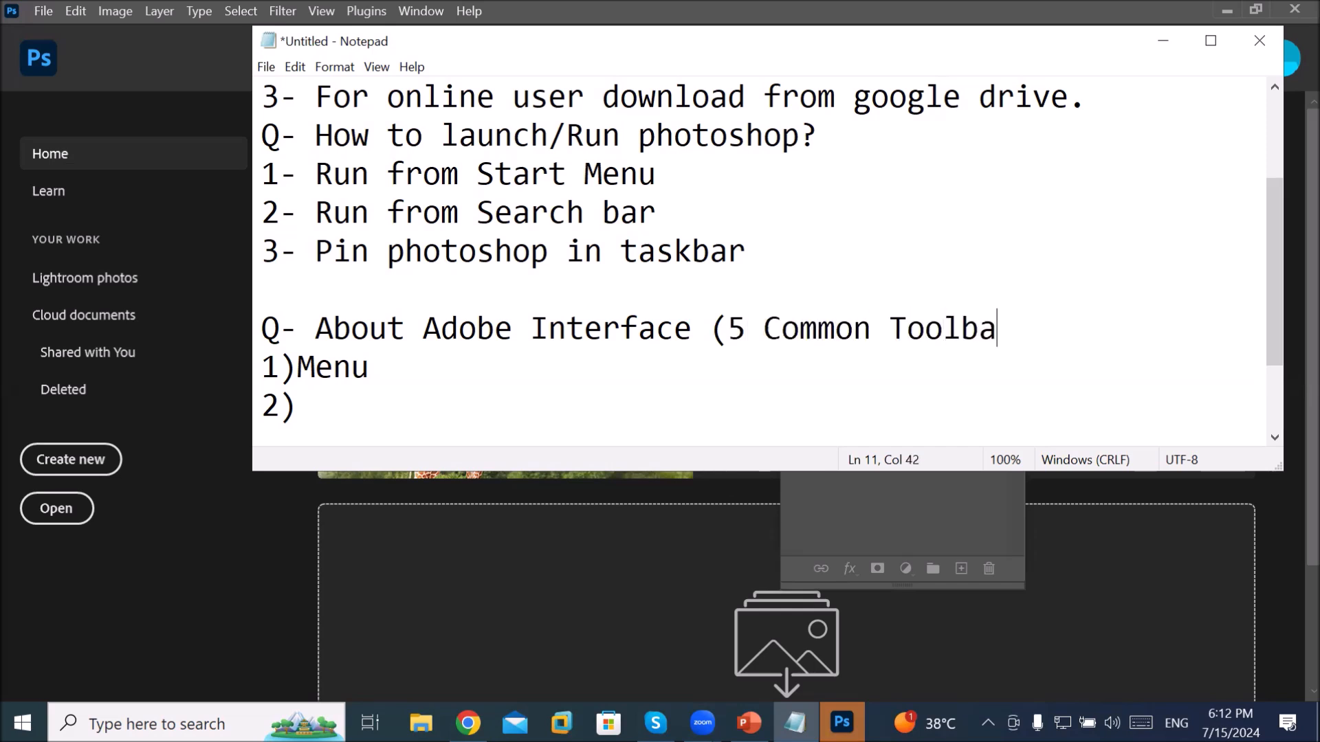
text(rs))
Step: Fill in item 2 as Toolbox and item 3 as Panels
key(Down)
key(Down)
text(Toob)
key(BackSpace)
text(lbox)
key(Return)
text(3))
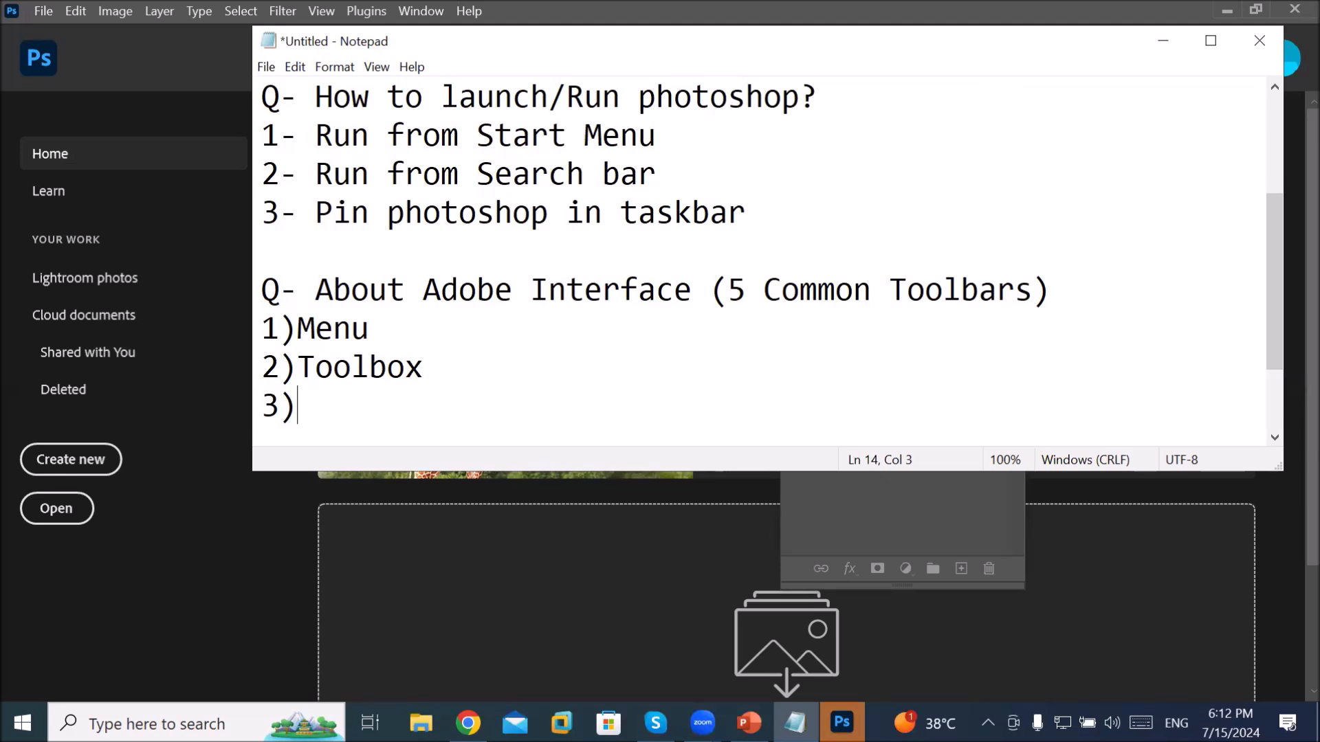
text(Panels)
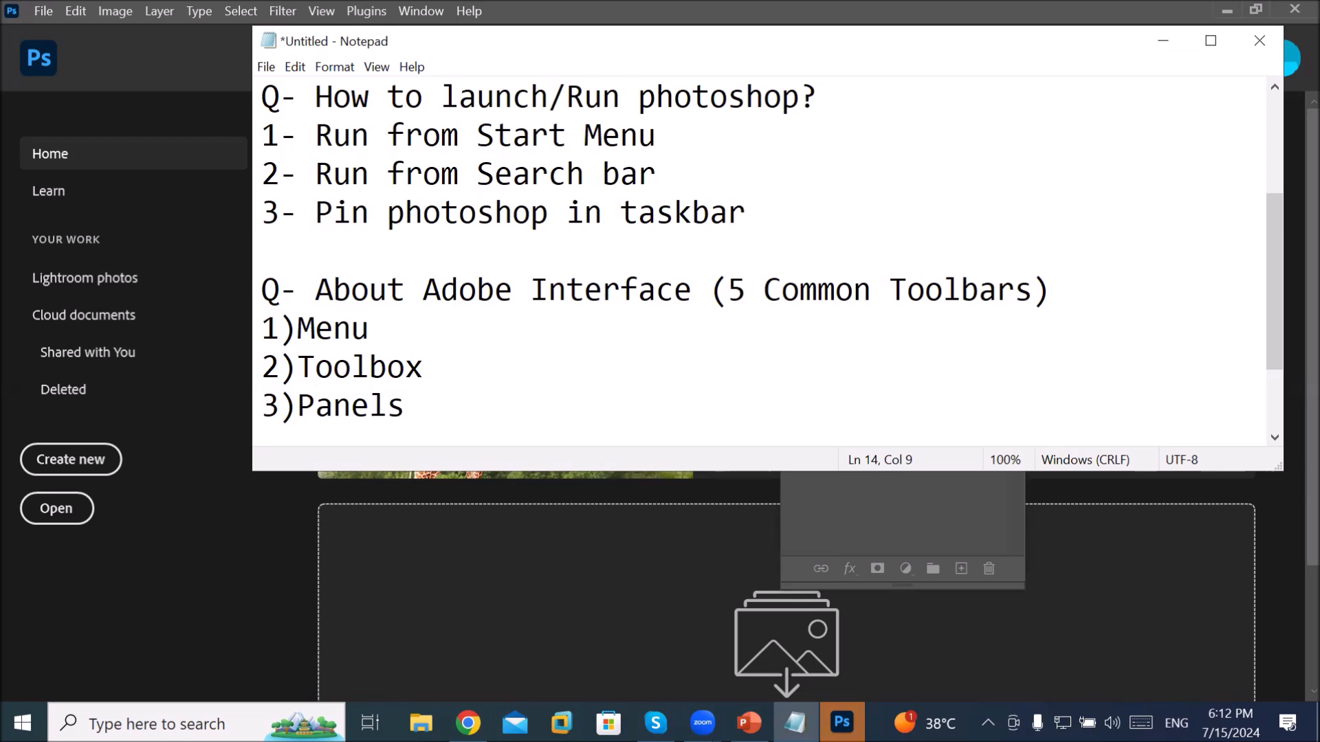
Step: Add items '4)Control' and '5) Workspace' to the list
key(Return)
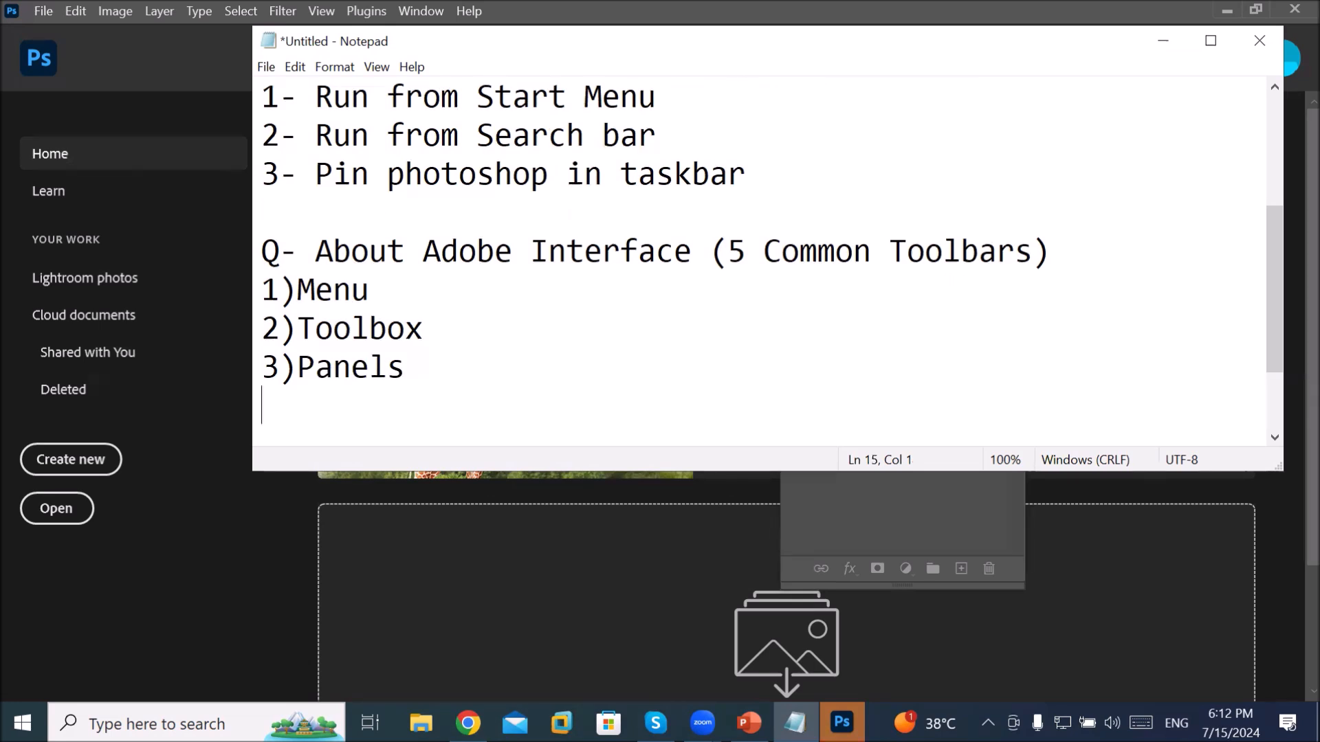
text(4)Control)
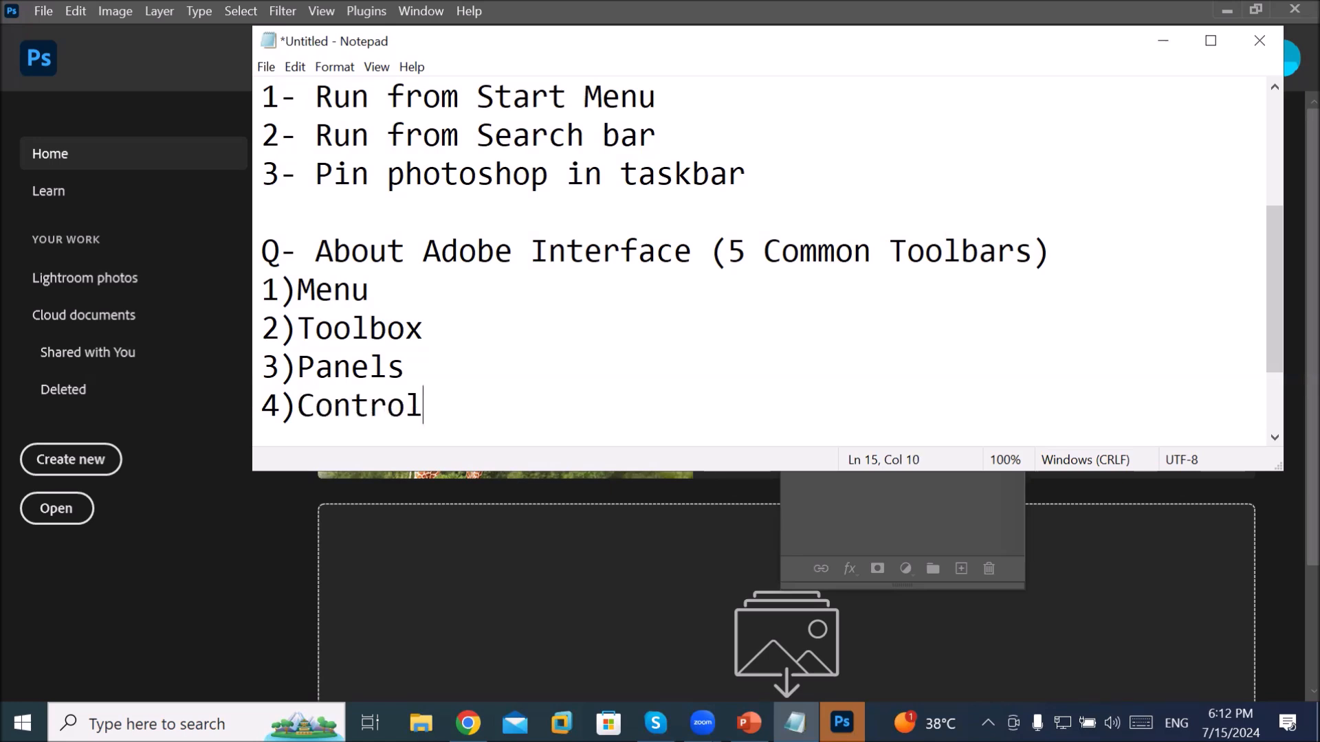
key(Return)
text(5)
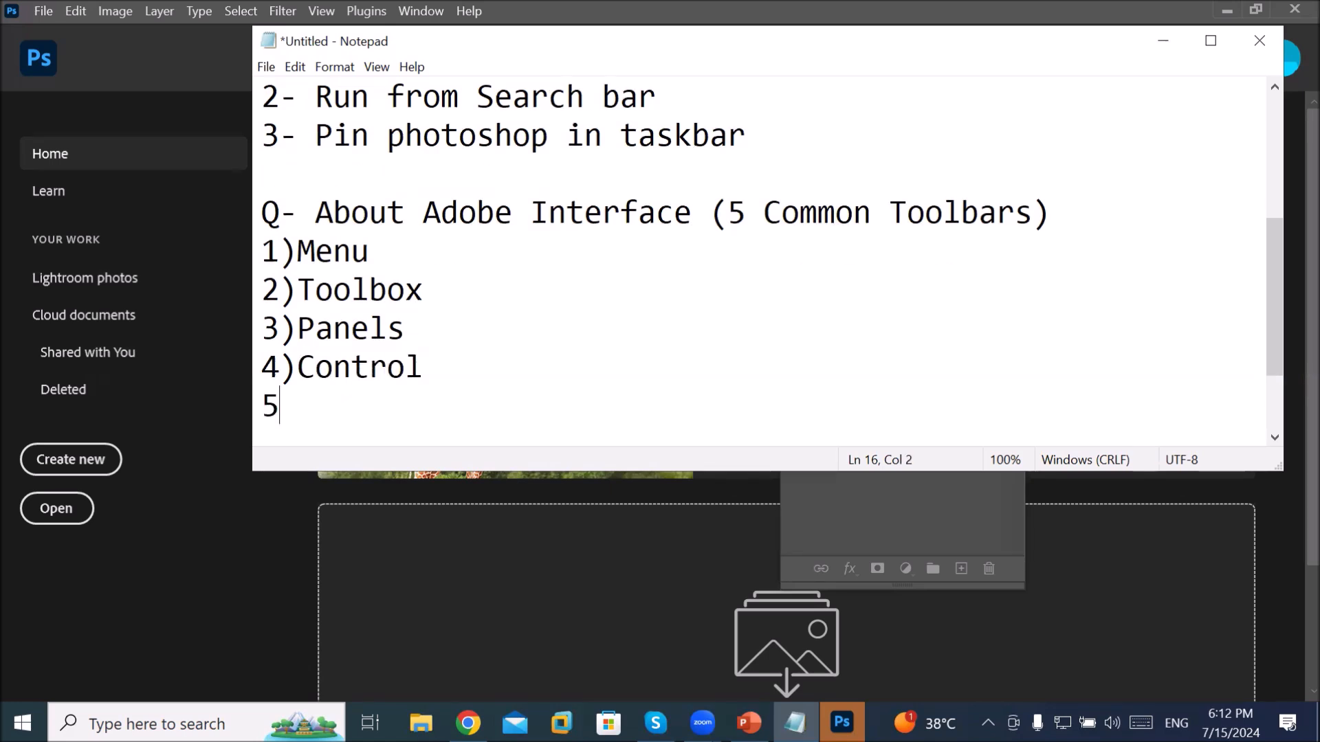
key(BackSpace)
text() Wor)
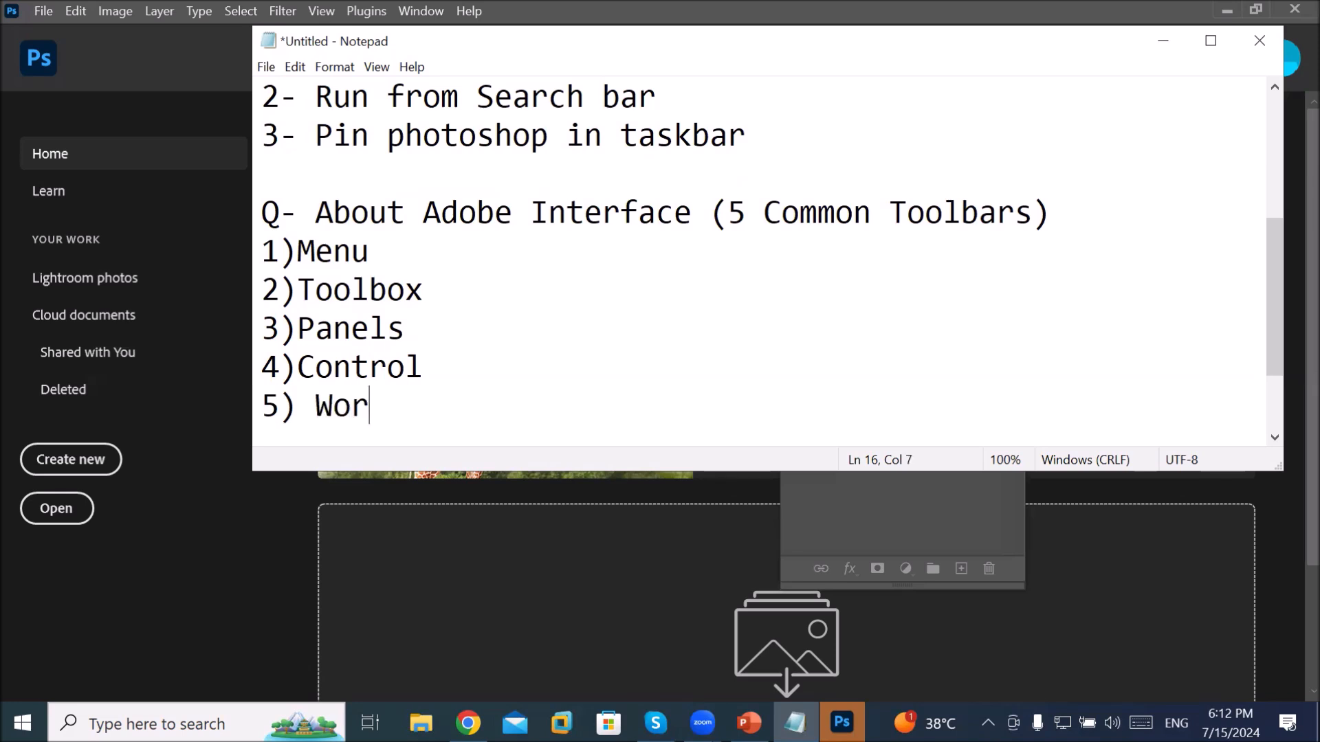
text(kspace)
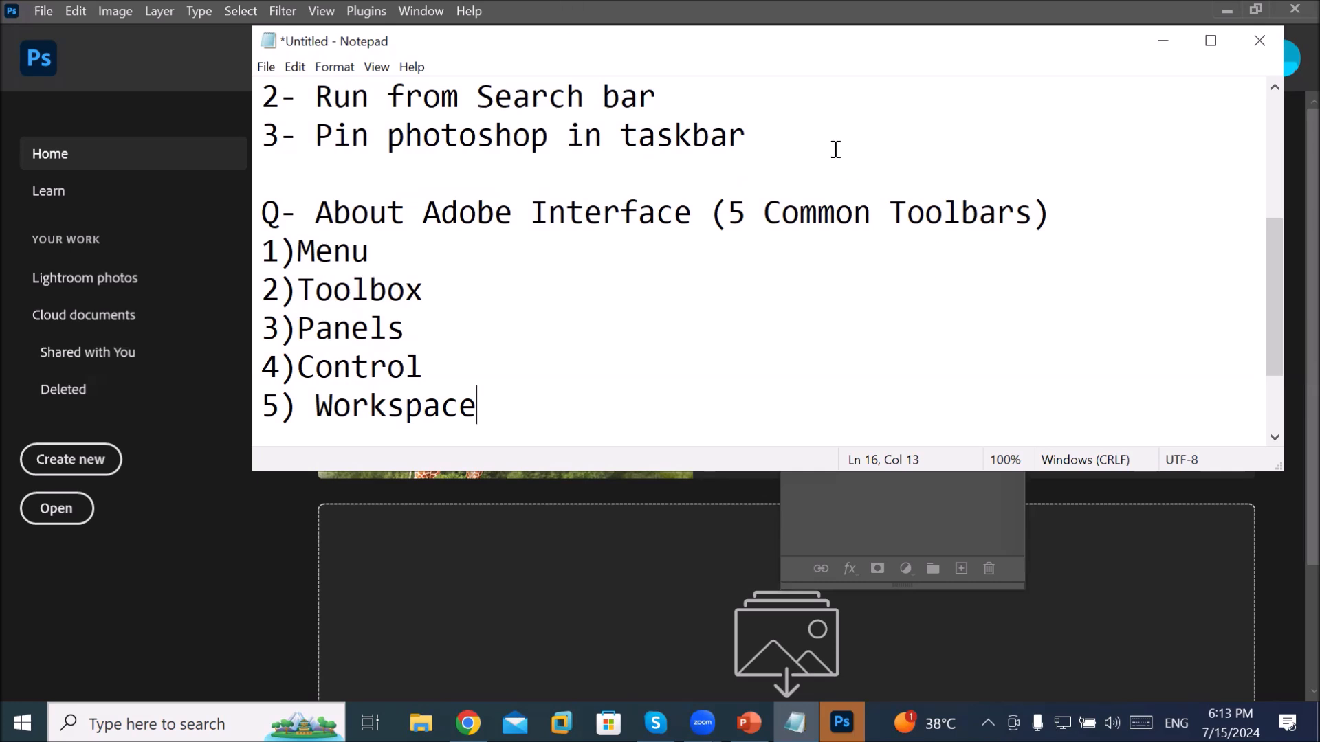
Step: Change the heading to '(5 Common Items)' and add '(11)' after Panels
double_click(937, 206)
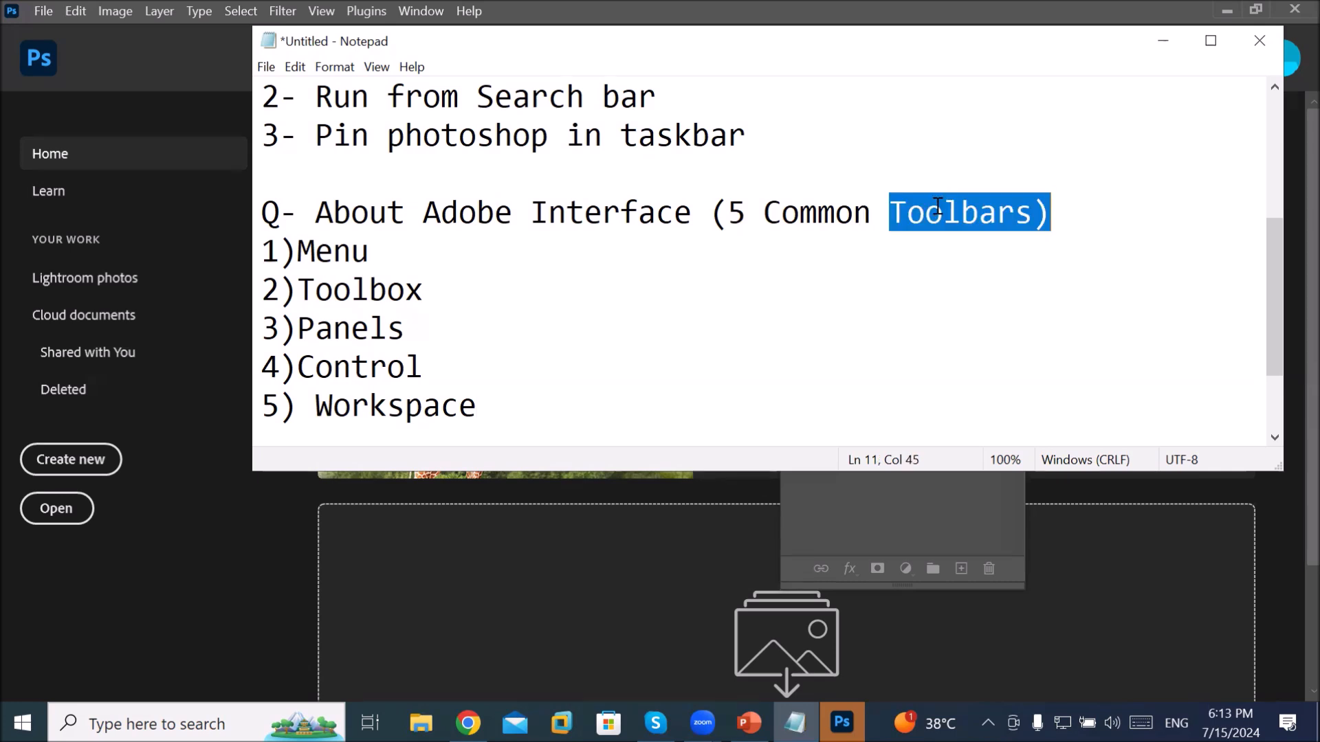
text(Items))
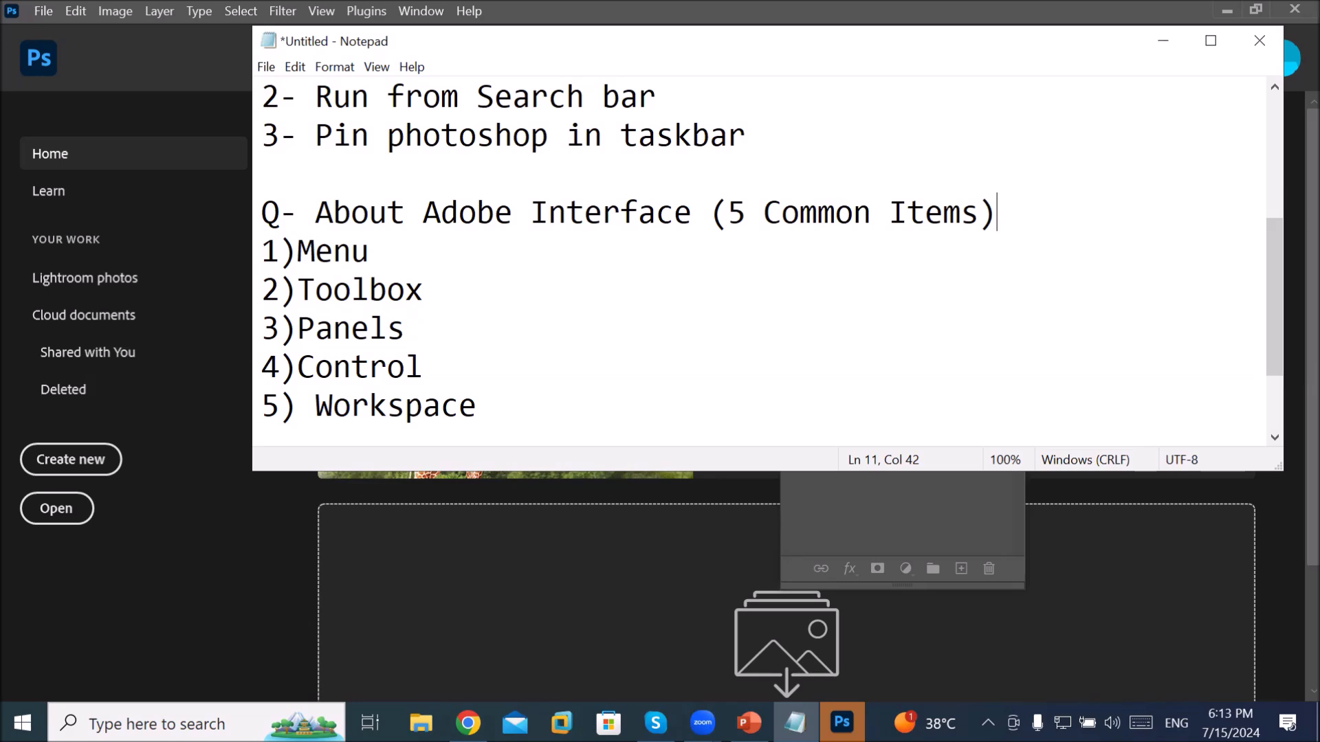
click(485, 319)
text(()
text(()
key(BackSpace)
key(BackSpace)
text(11)
key(BackSpace)
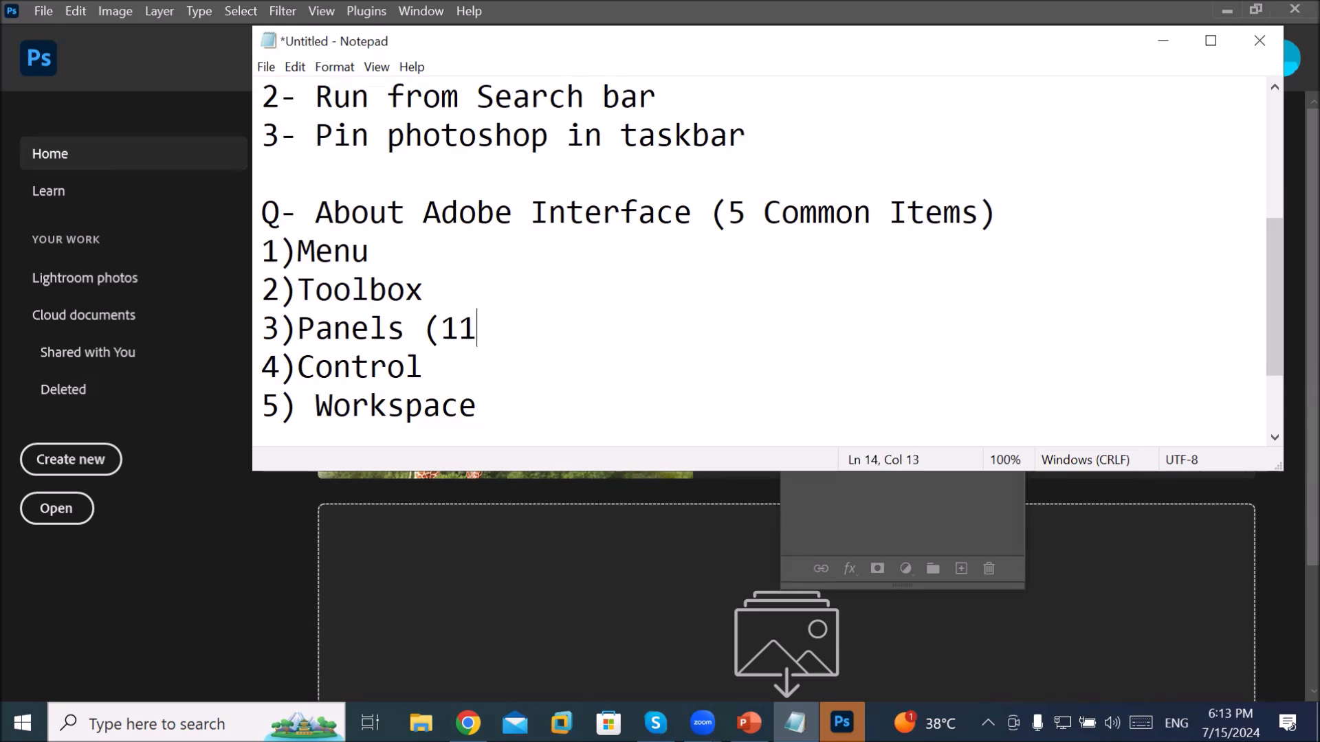
text())
Step: Add '(Essential)' after Workspace and bring Photoshop to the front
key(Down)
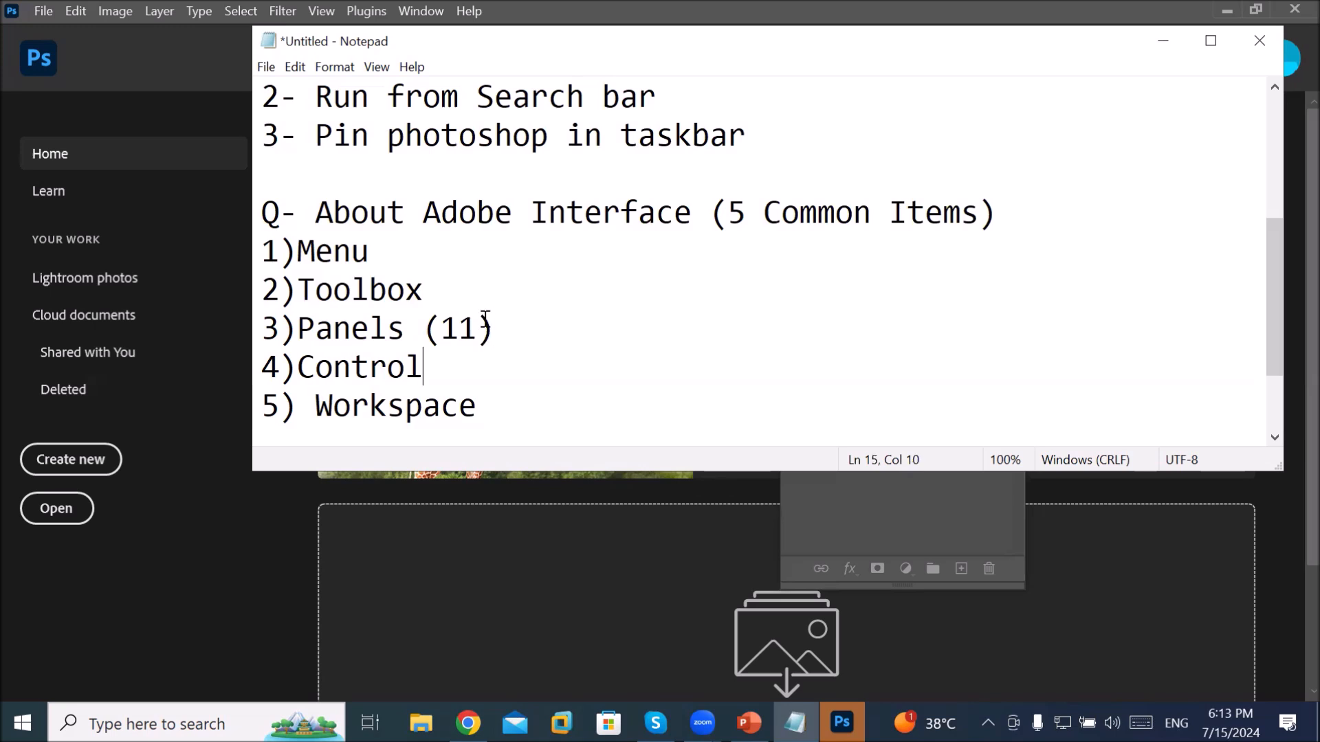
key(Down)
key(Right)
key(Right)
key(Right)
text((Essential))
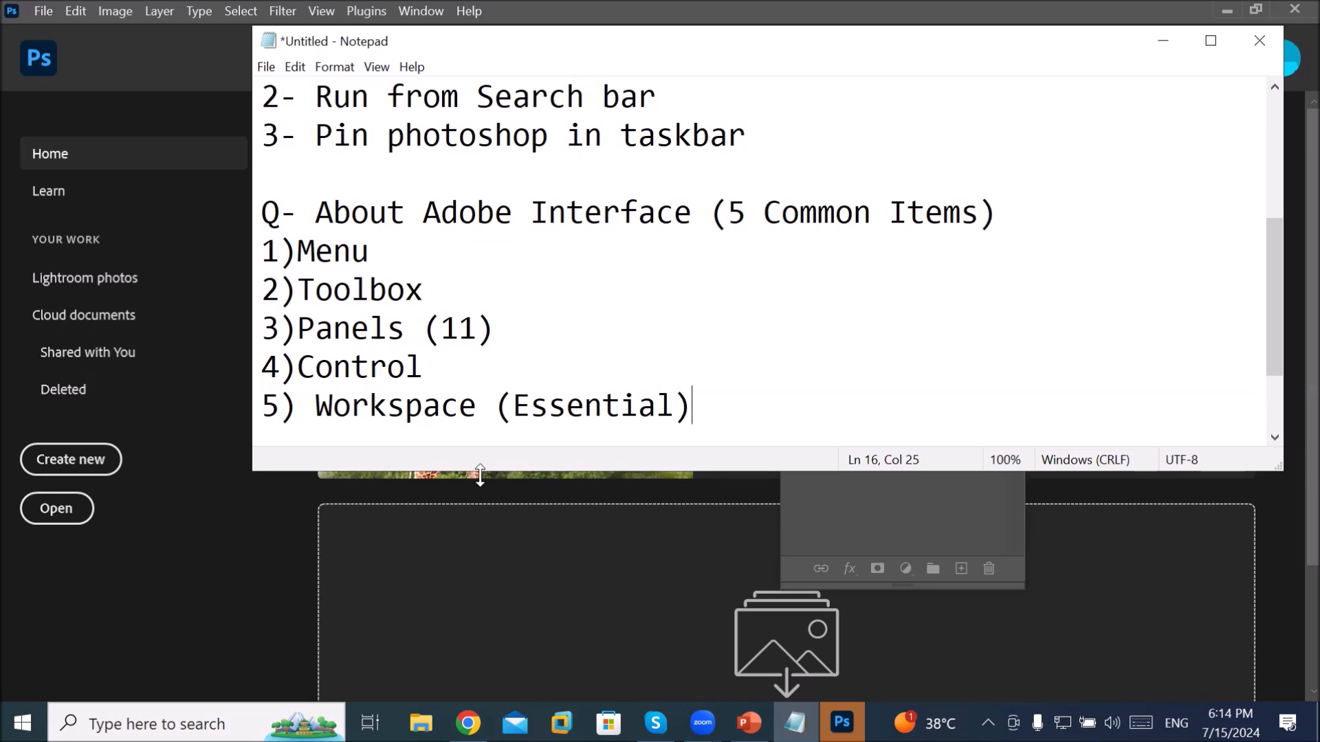
click(841, 722)
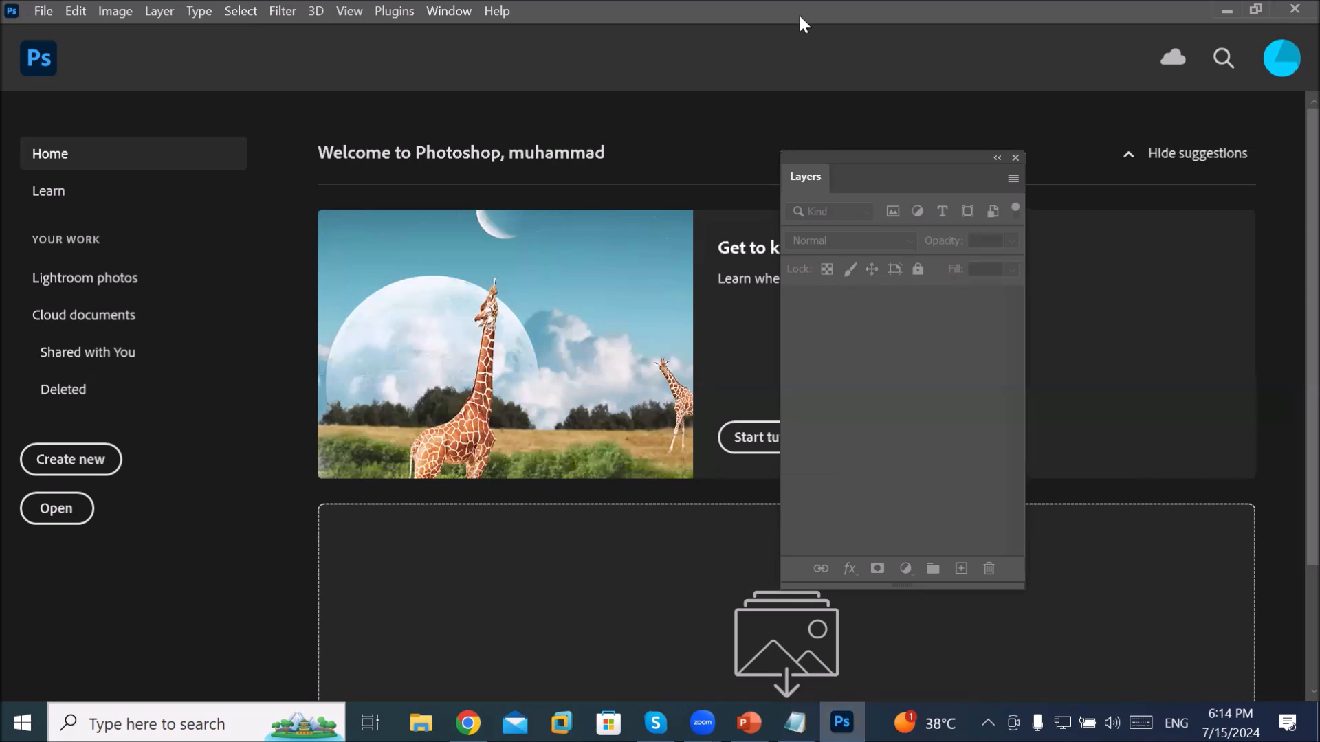
Step: Open Window > Find Extensions on Exchange (legacy), then restore down and reposition Photoshop
click(445, 12)
click(578, 77)
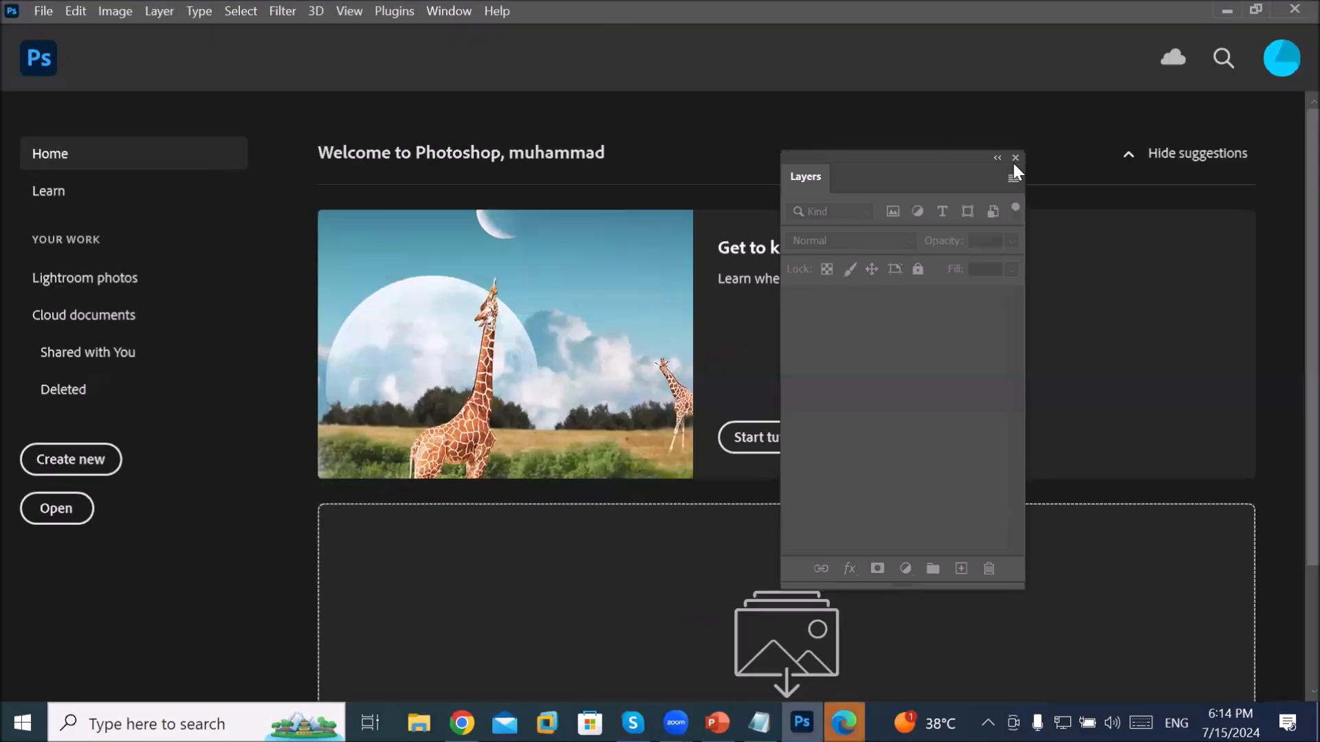
click(1251, 9)
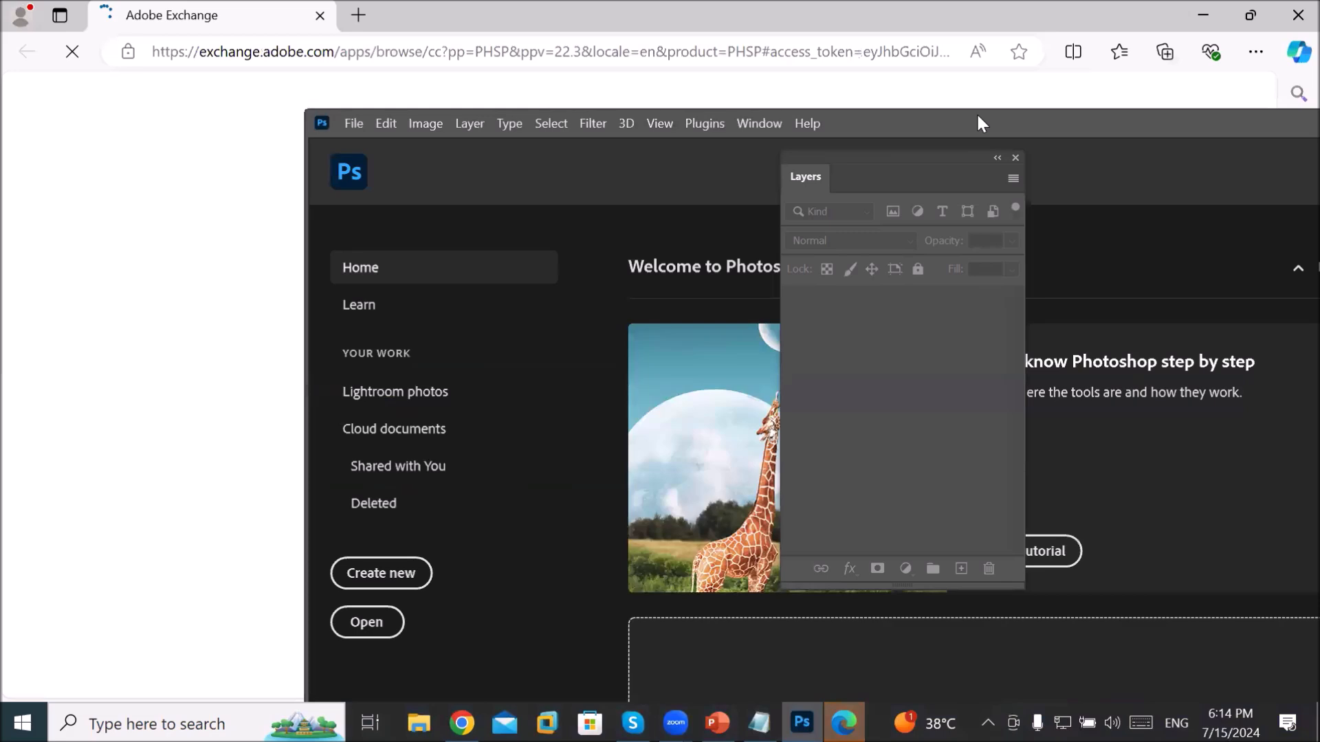
drag(977, 113, 915, 47)
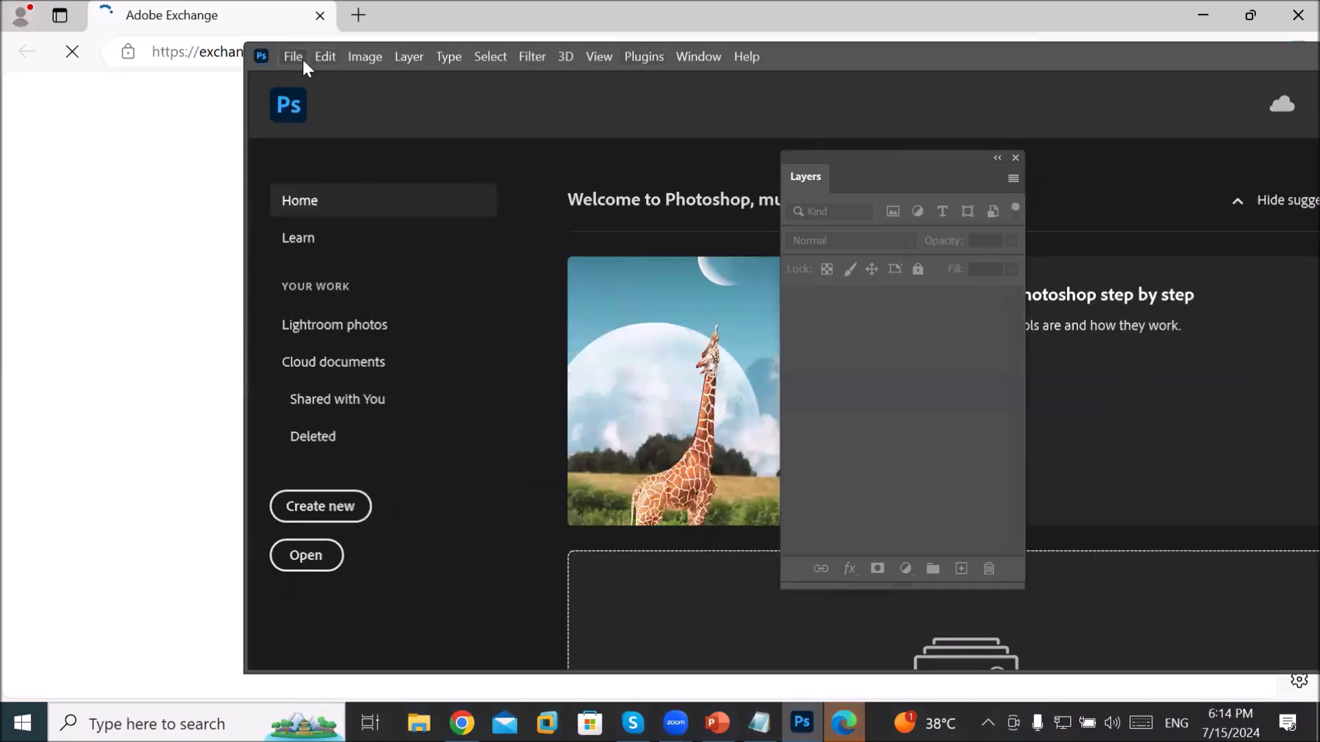
Step: Browse Photoshop's menus in turn from File through Filter to 3D
click(294, 56)
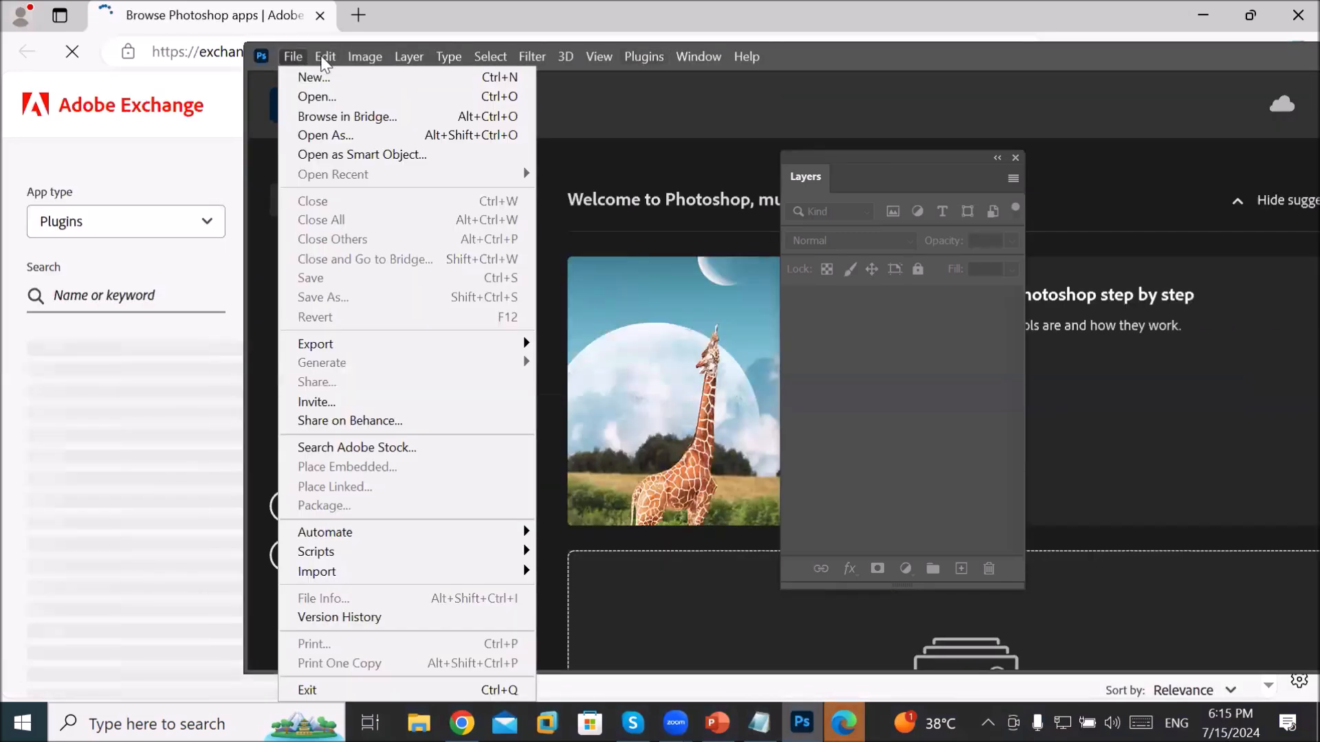
click(321, 55)
click(361, 57)
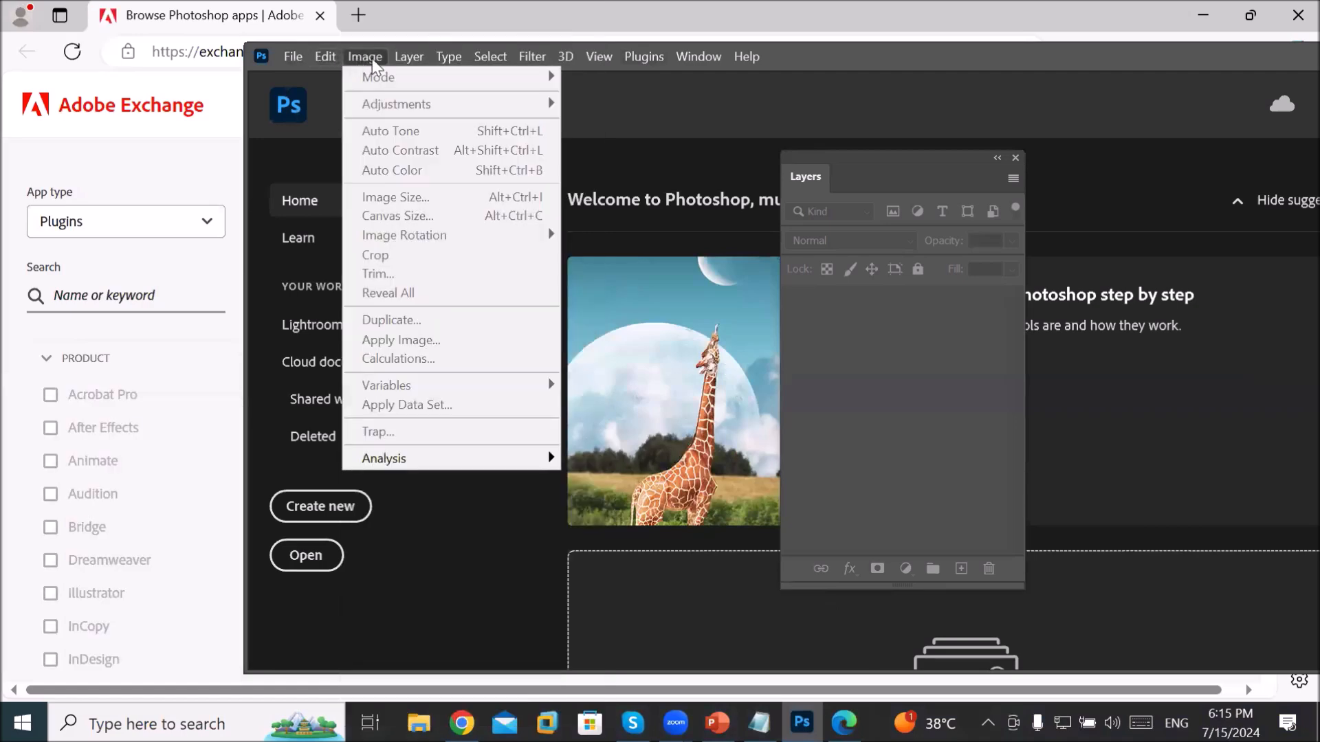
mouse_move(406, 57)
click(444, 57)
mouse_move(484, 56)
click(535, 55)
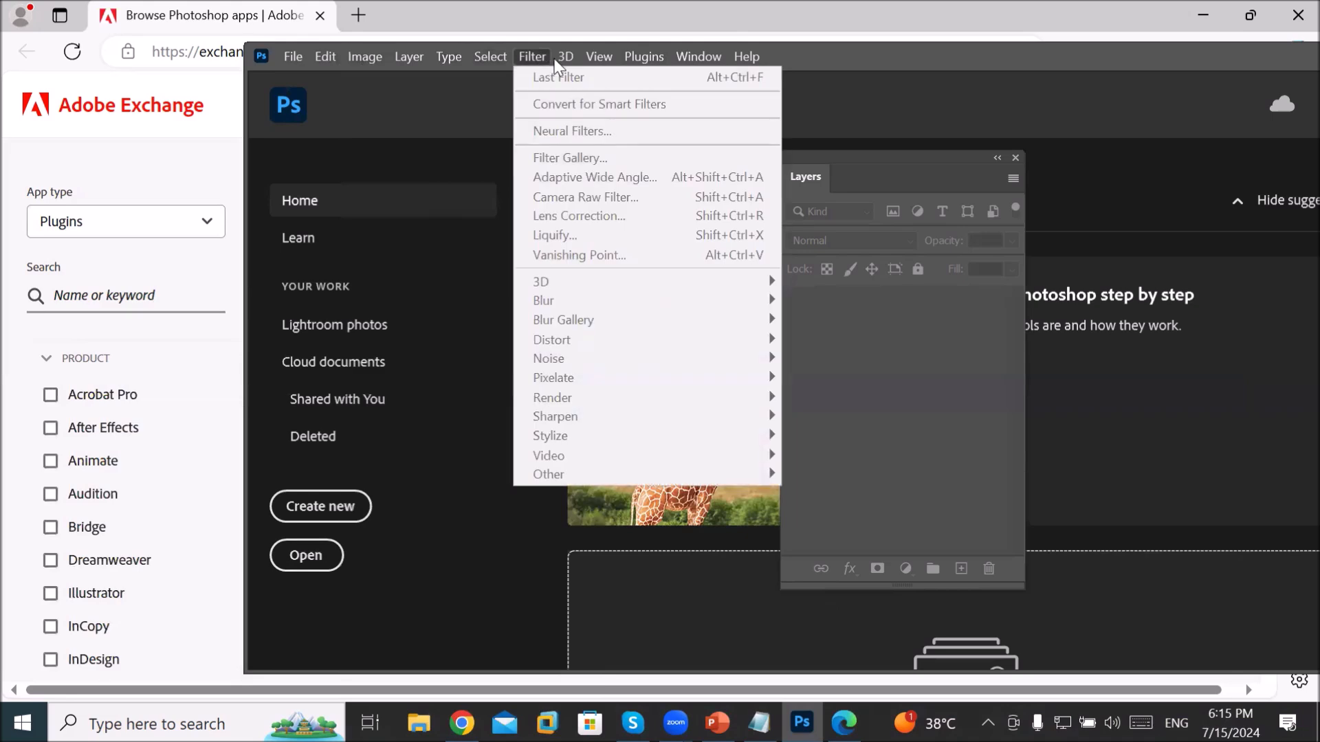
mouse_move(563, 62)
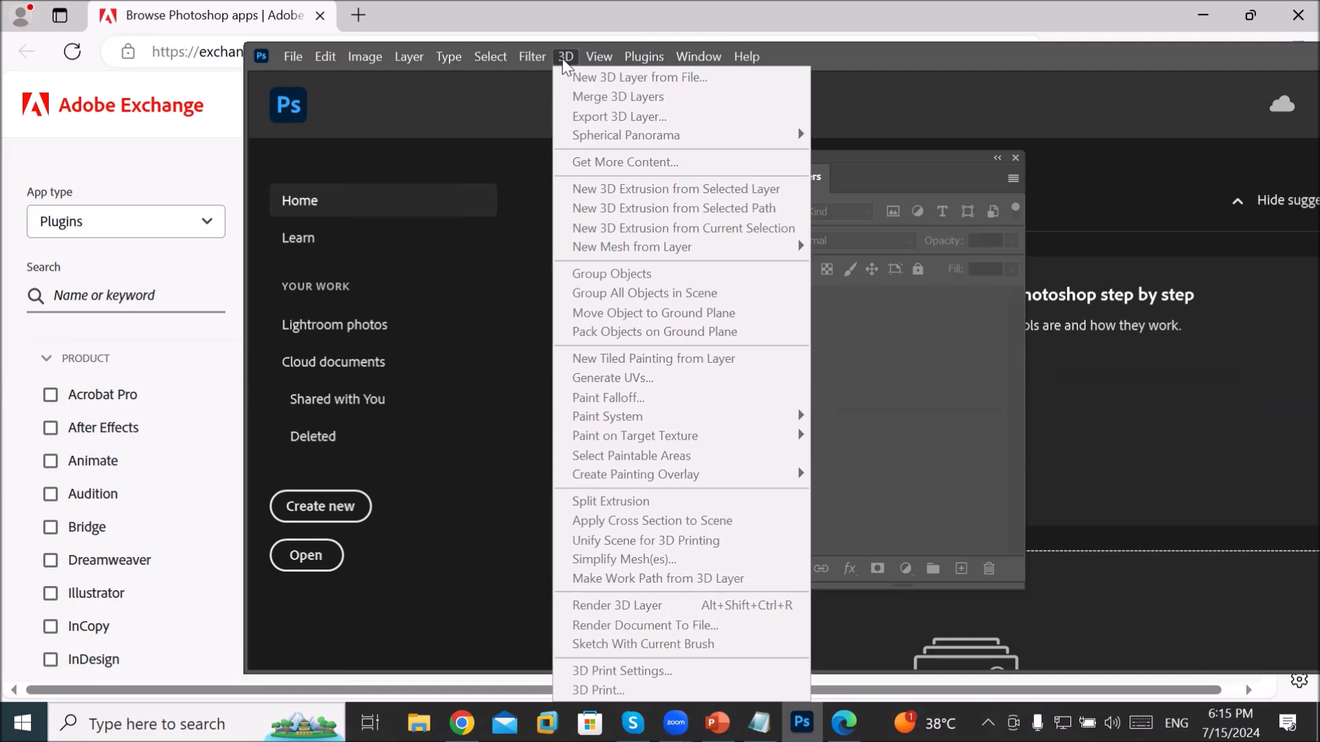
click(563, 61)
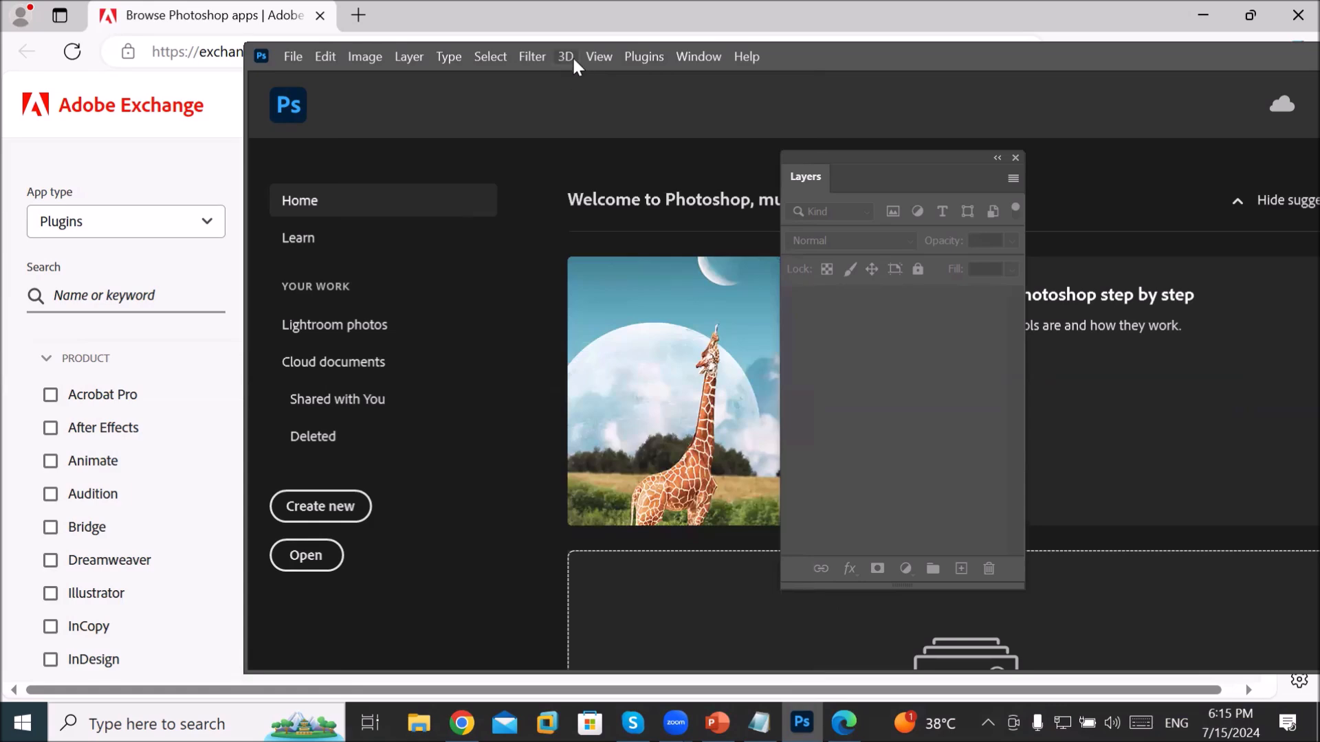
Step: Check the View menu and Window > Workspace showing Essentials (Default), then maximize Photoshop
click(586, 56)
click(587, 56)
click(693, 55)
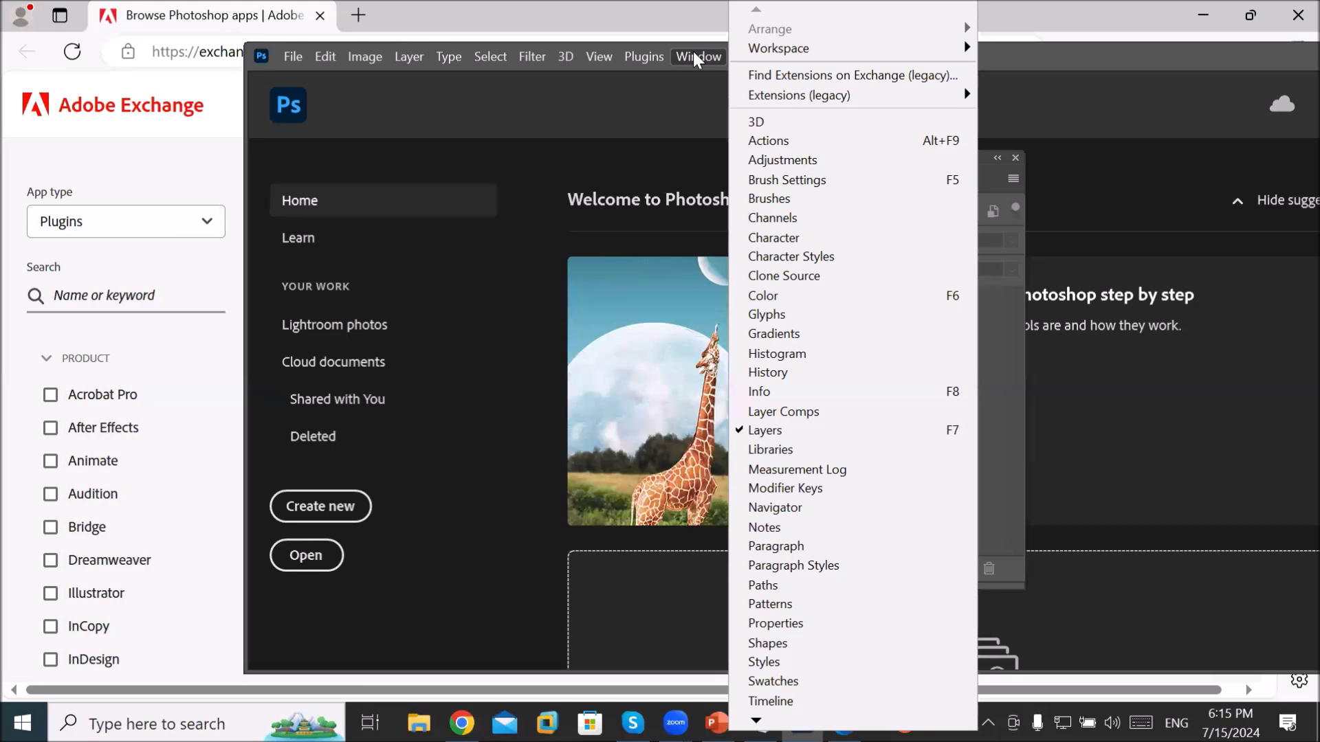
mouse_move(770, 59)
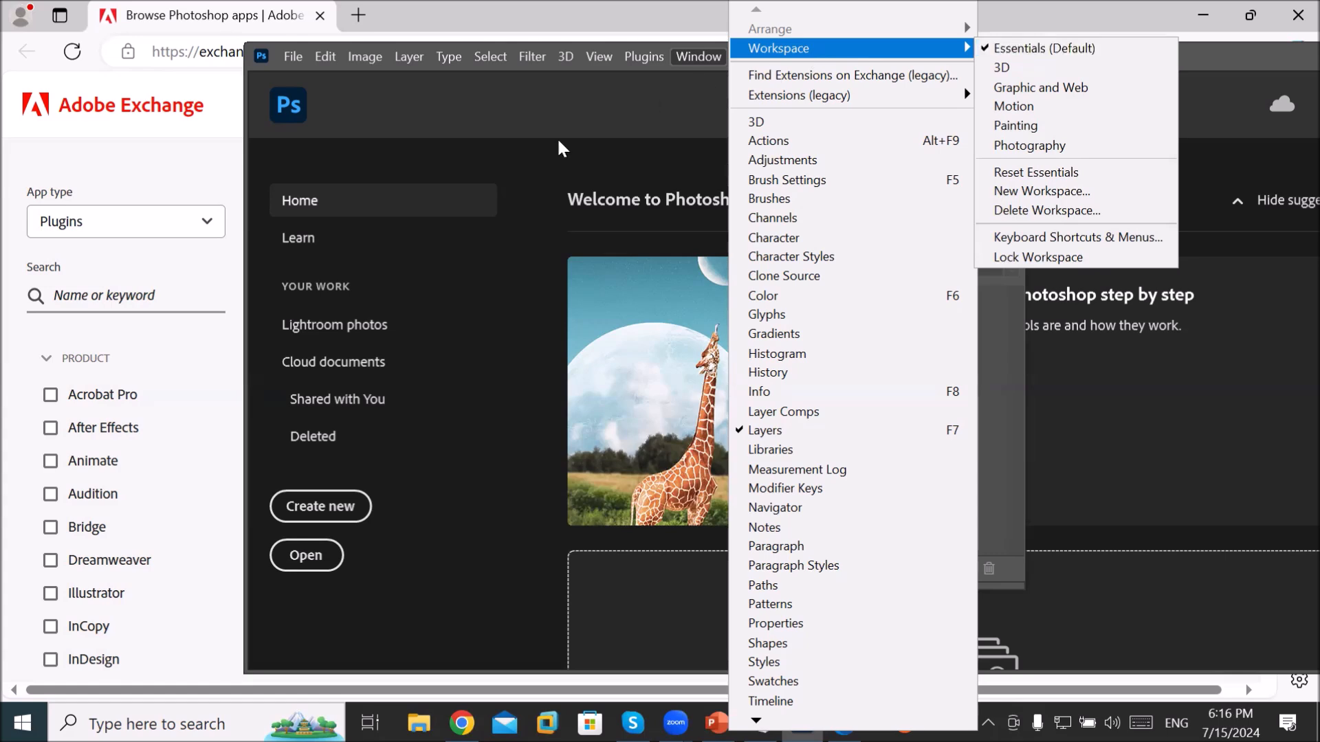
click(306, 61)
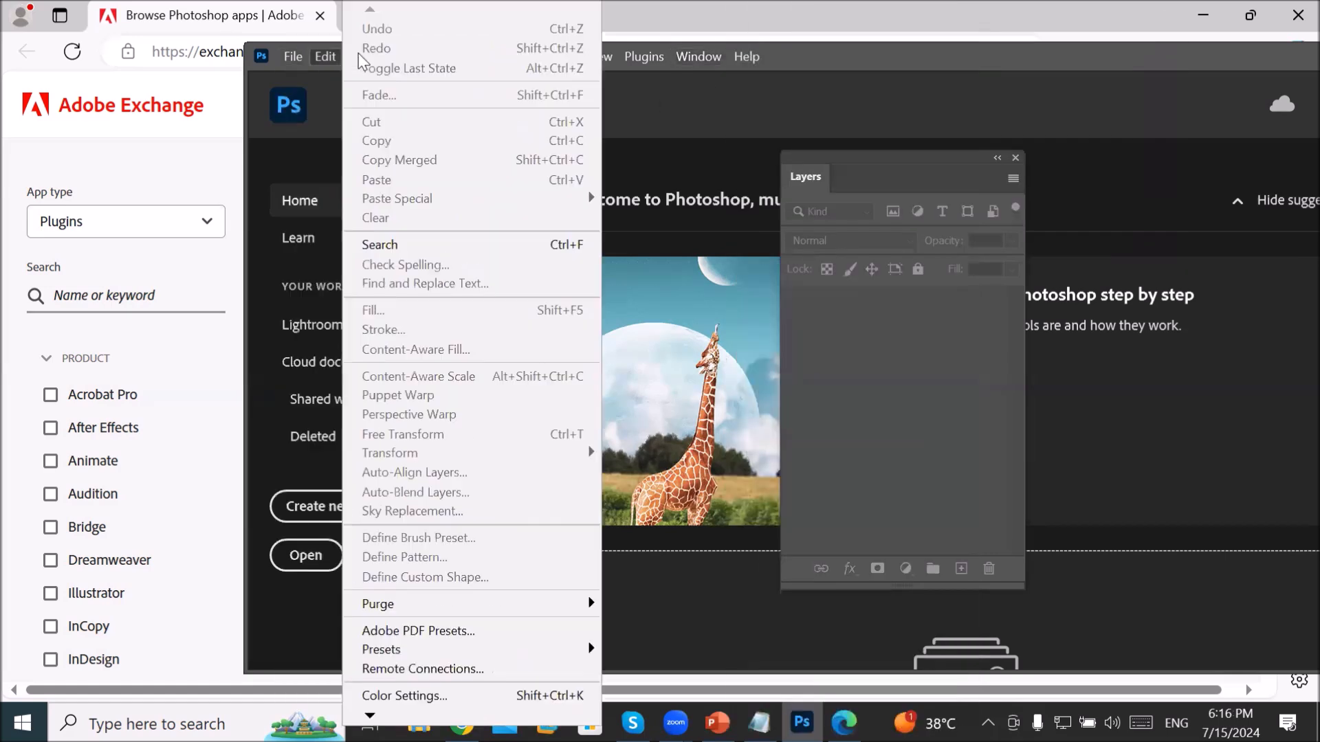
click(701, 61)
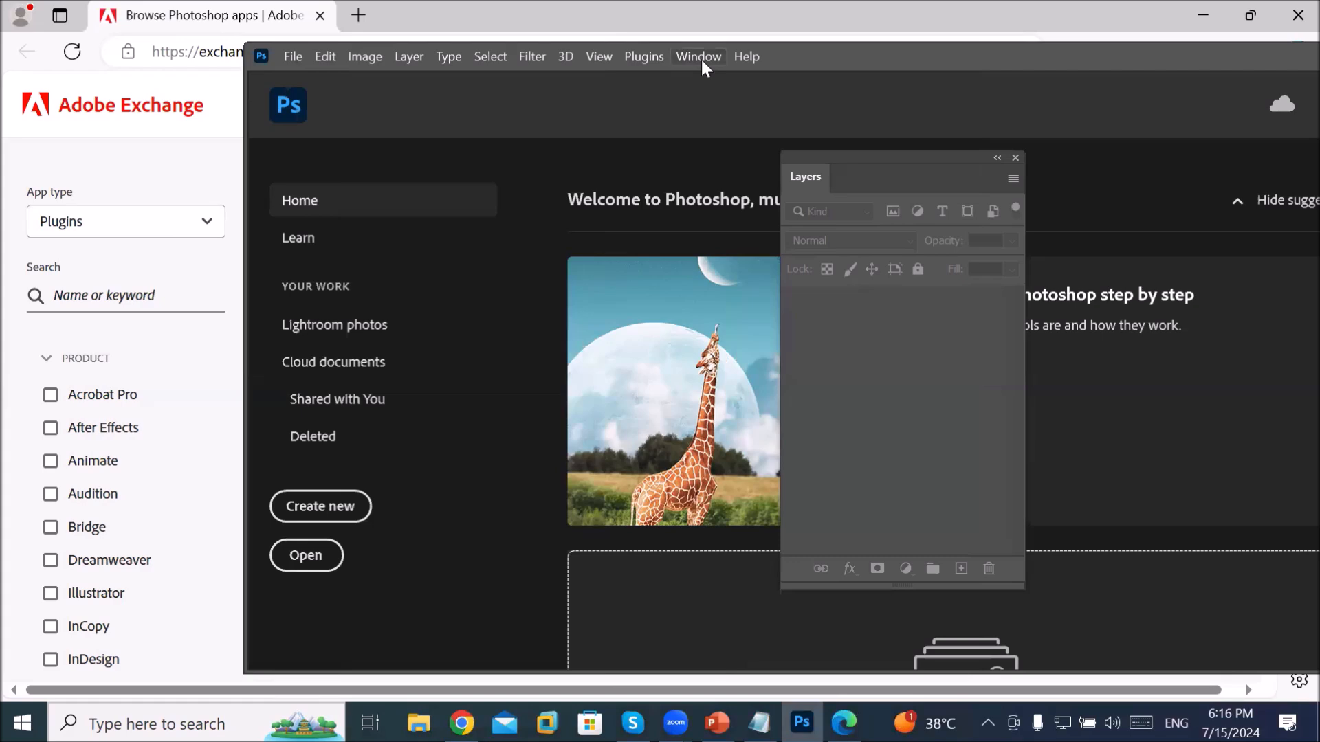
click(700, 57)
mouse_move(847, 52)
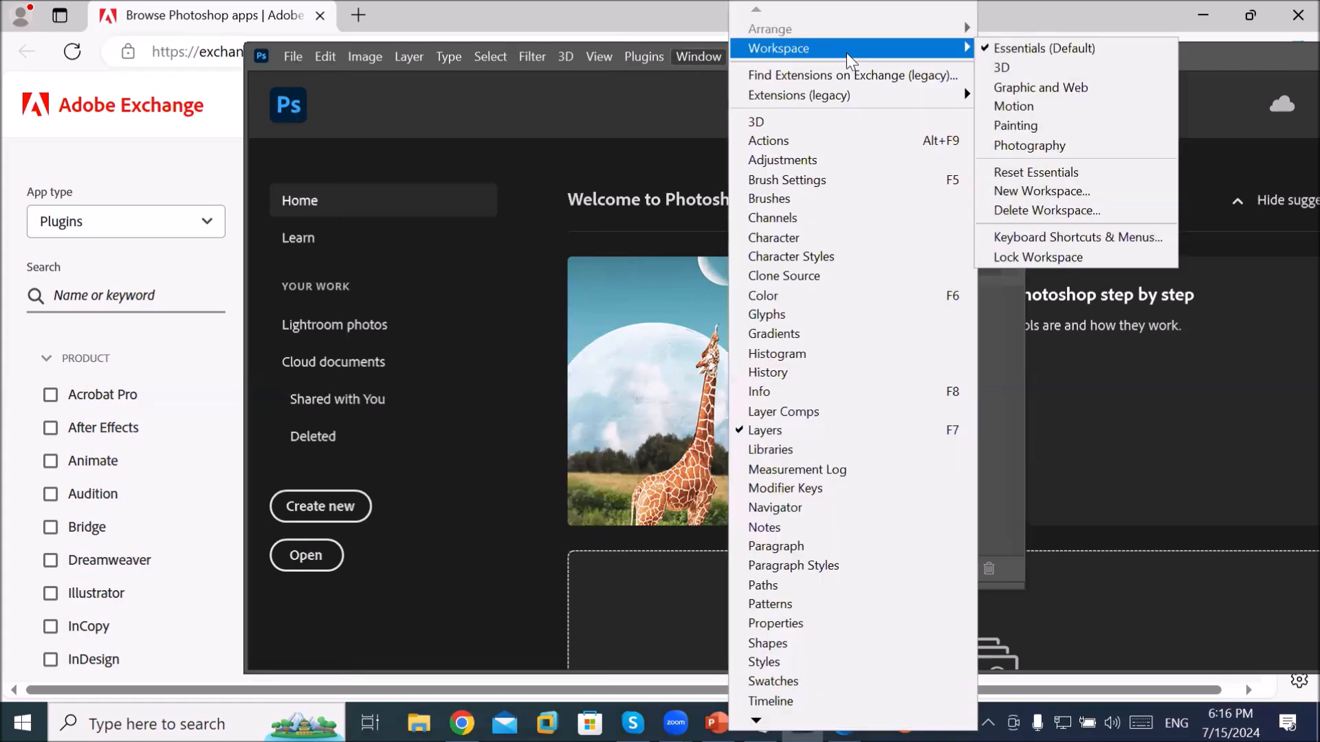
click(562, 127)
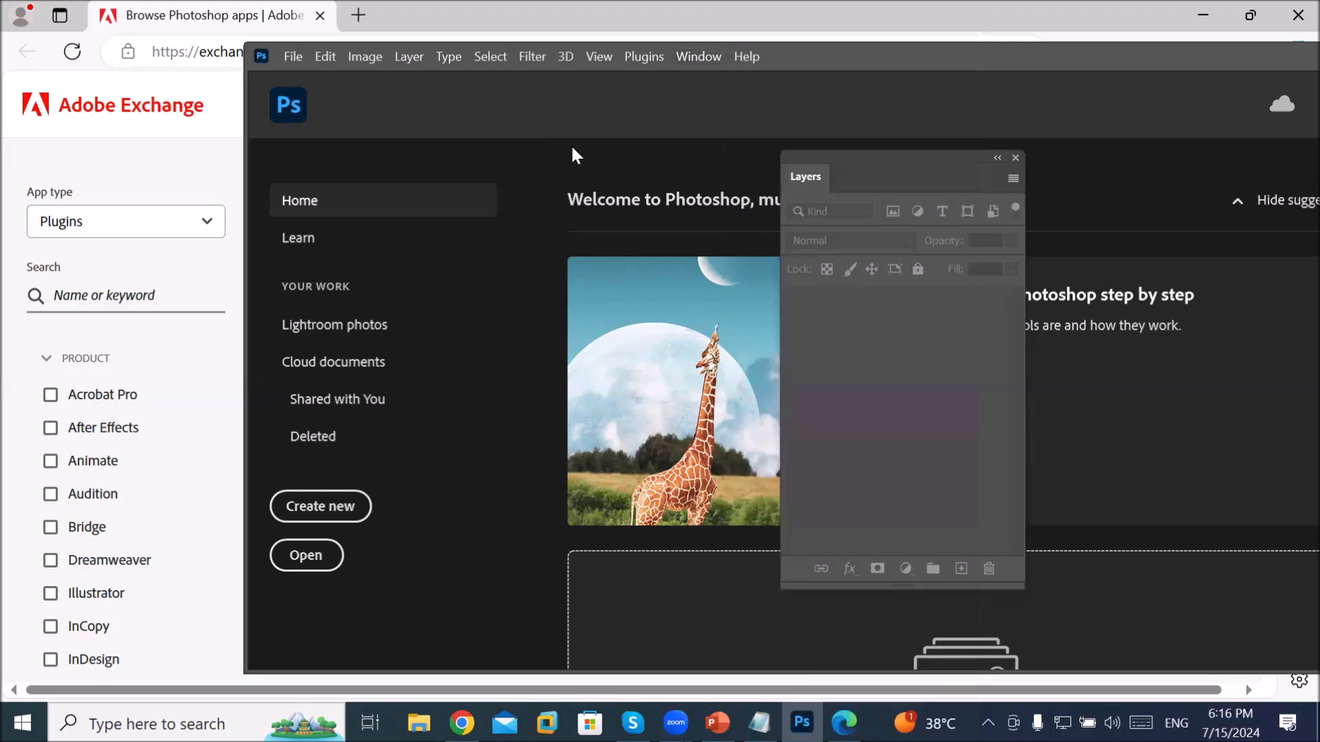
double_click(879, 56)
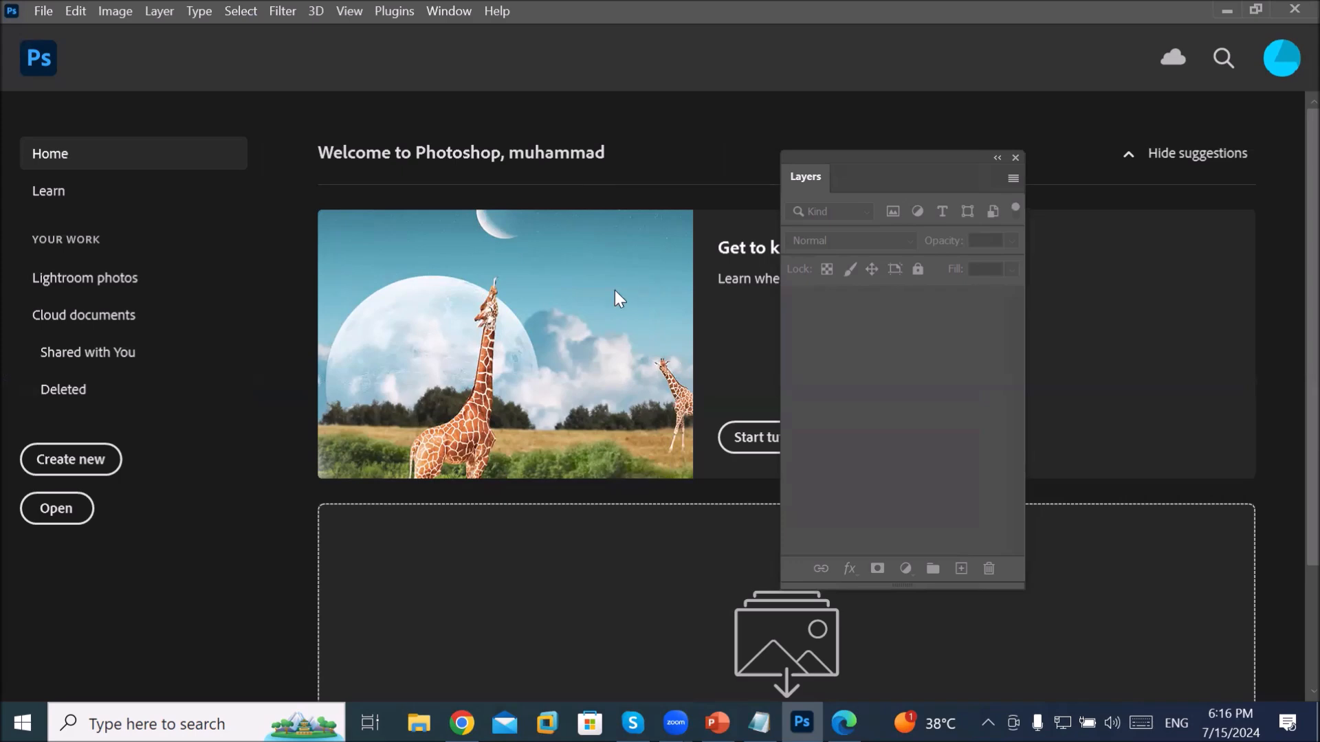
Step: Glance at the File menu, then start a new document from the Home screen's Create new
click(44, 13)
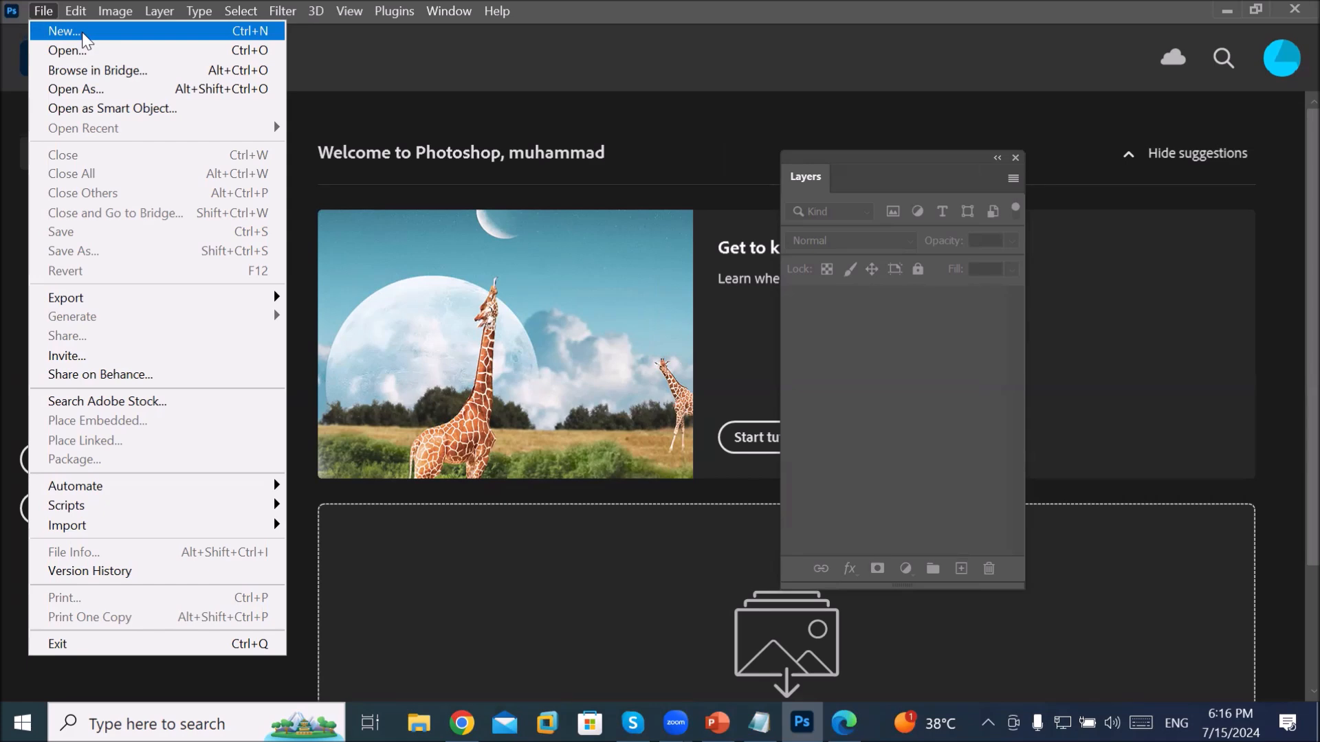
click(382, 88)
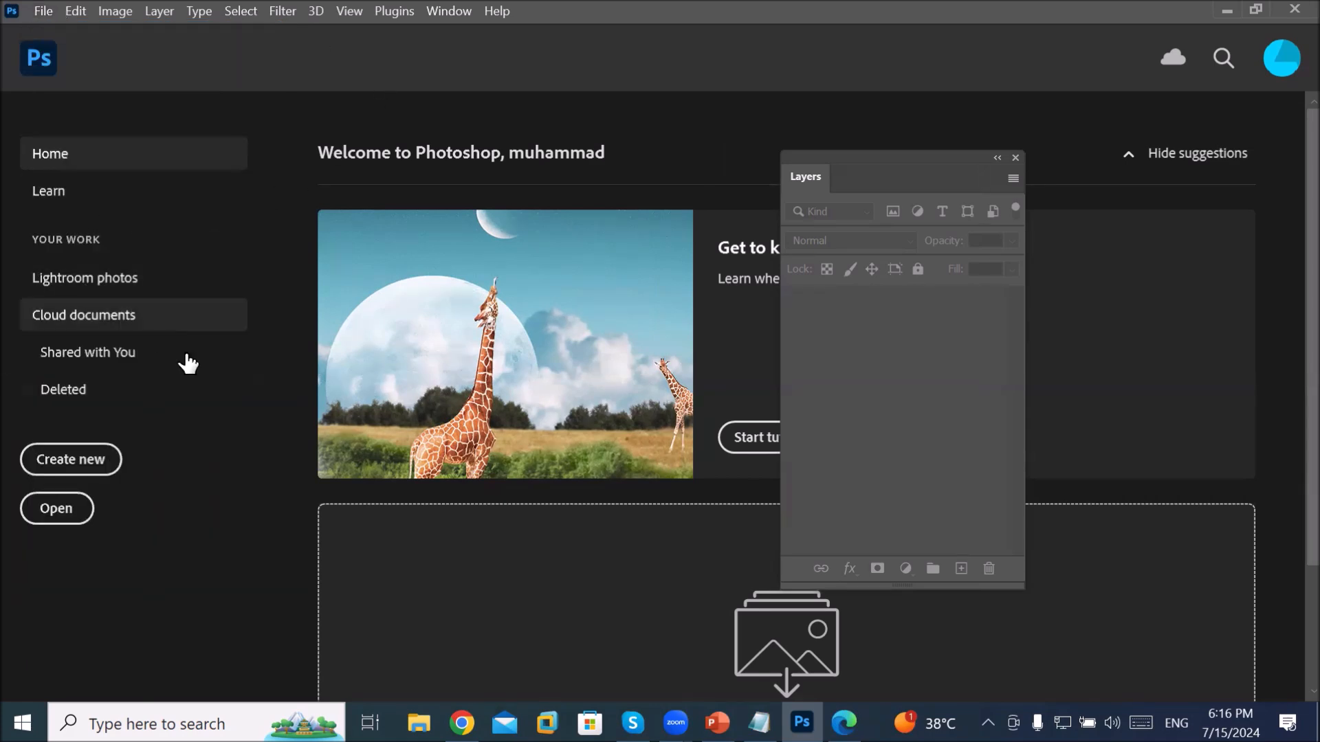
click(107, 464)
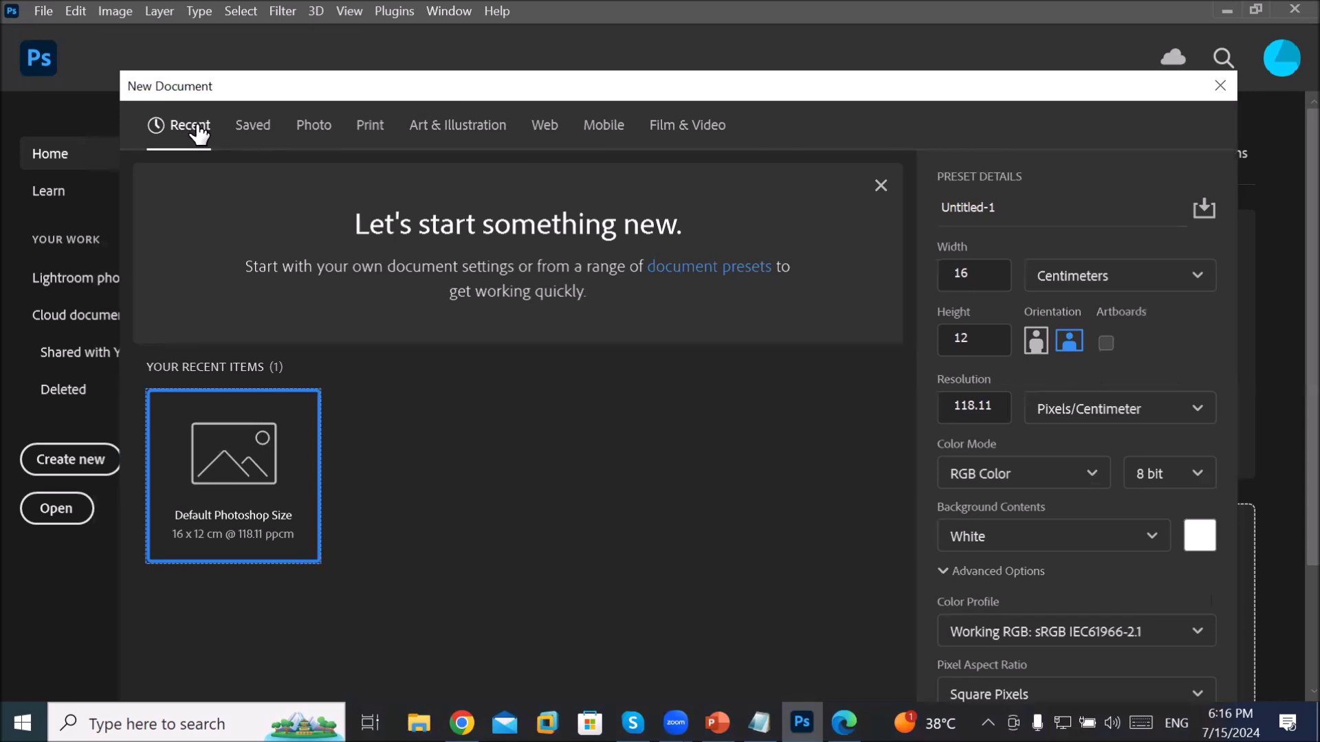
Step: Browse the Saved, Photo and Print tabs to Letter 8.5 x 11 in, 300 ppi, repositioning the dialog
click(253, 127)
click(322, 130)
click(371, 130)
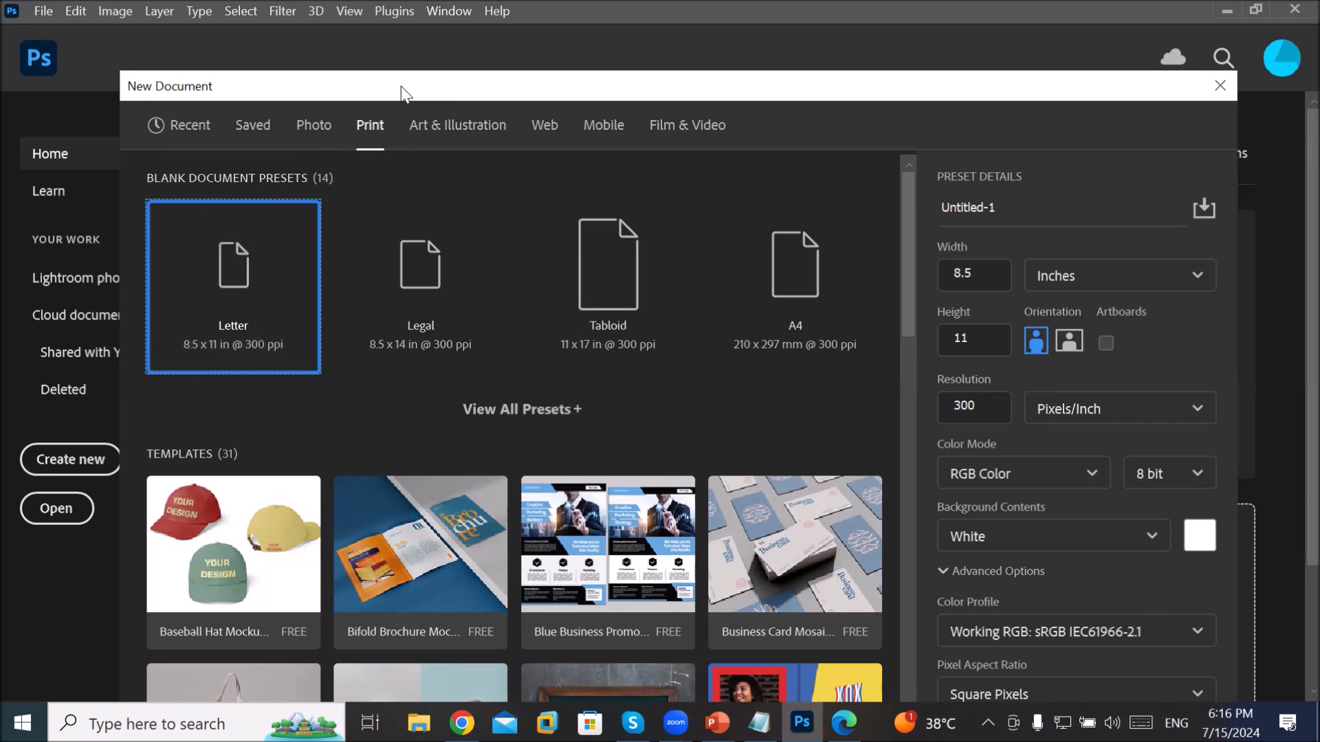
drag(401, 85, 379, 31)
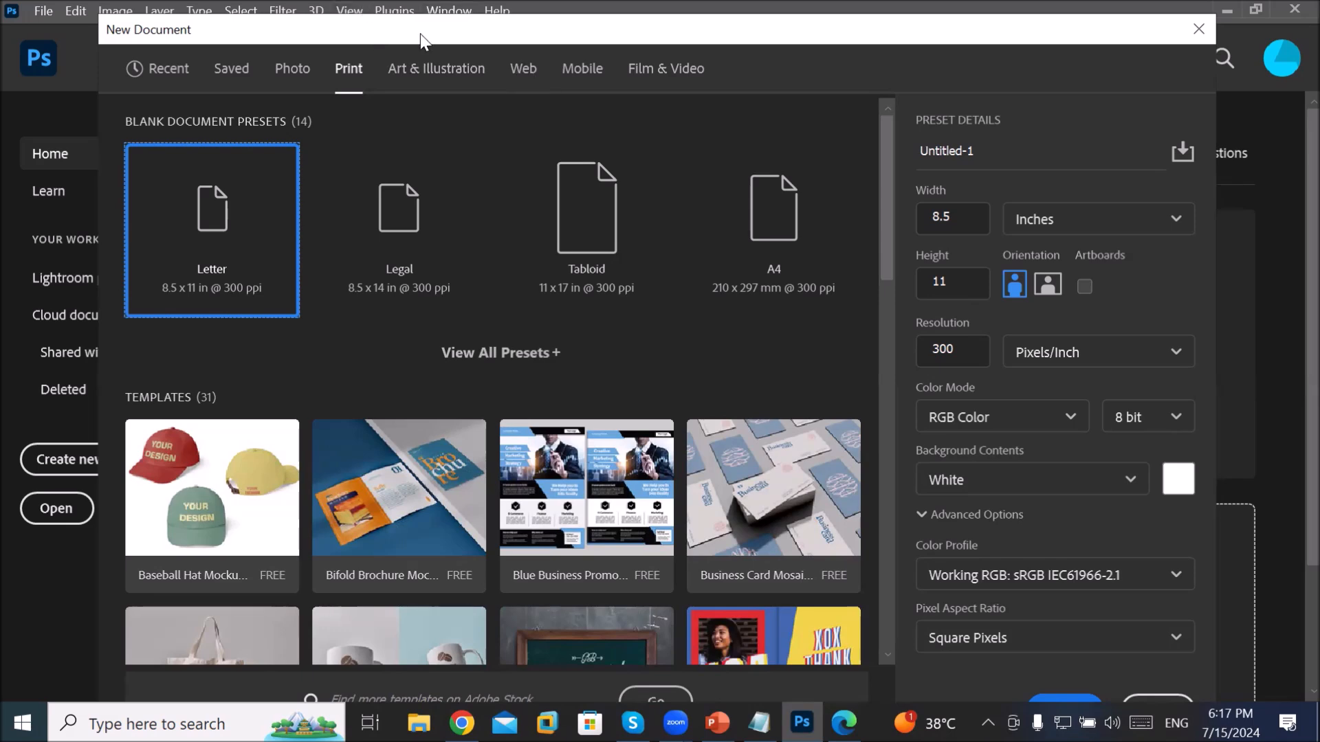
drag(636, 36, 678, 21)
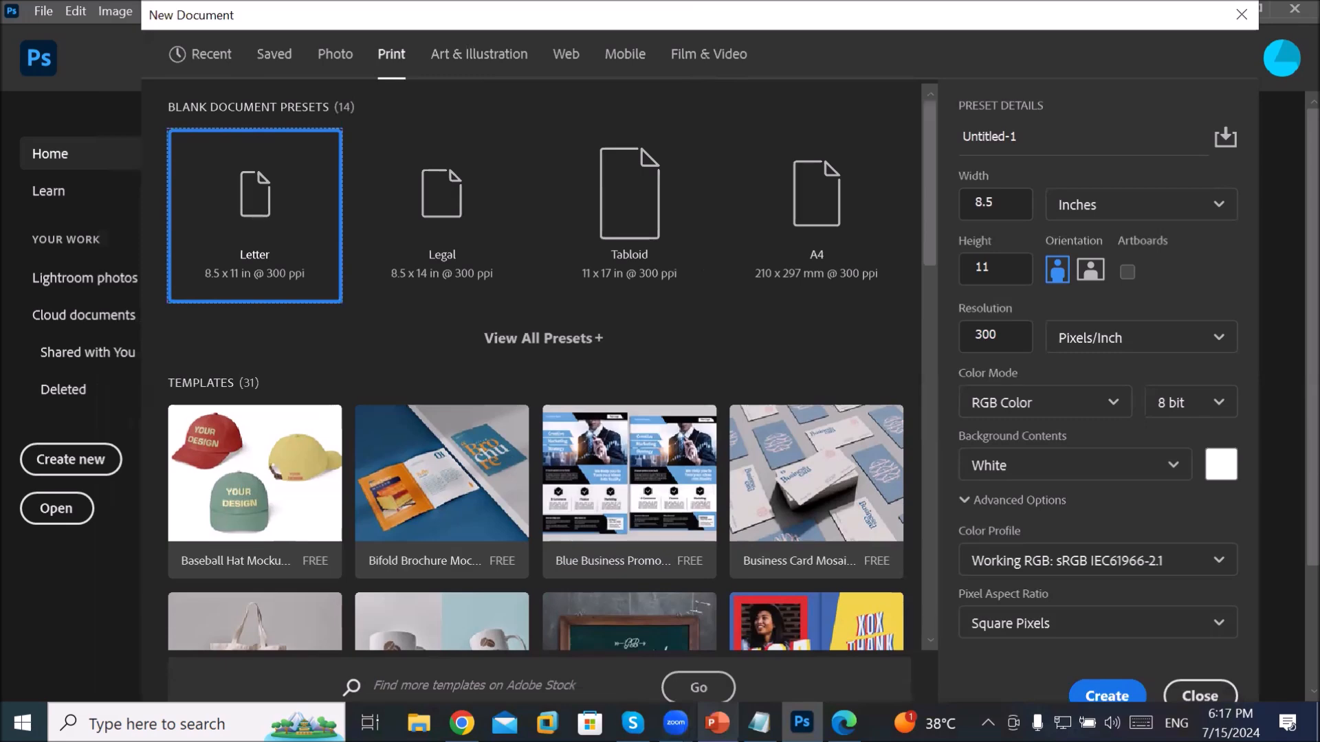
click(1104, 694)
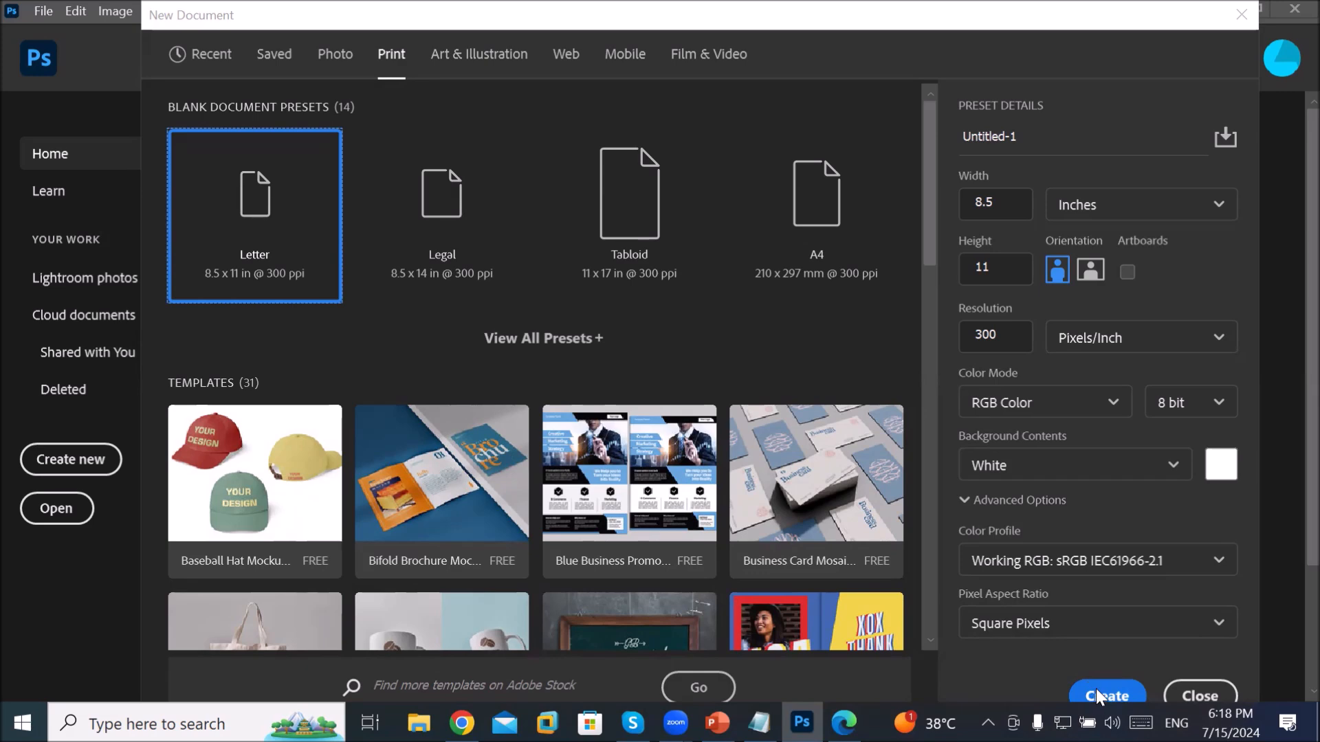
click(1096, 688)
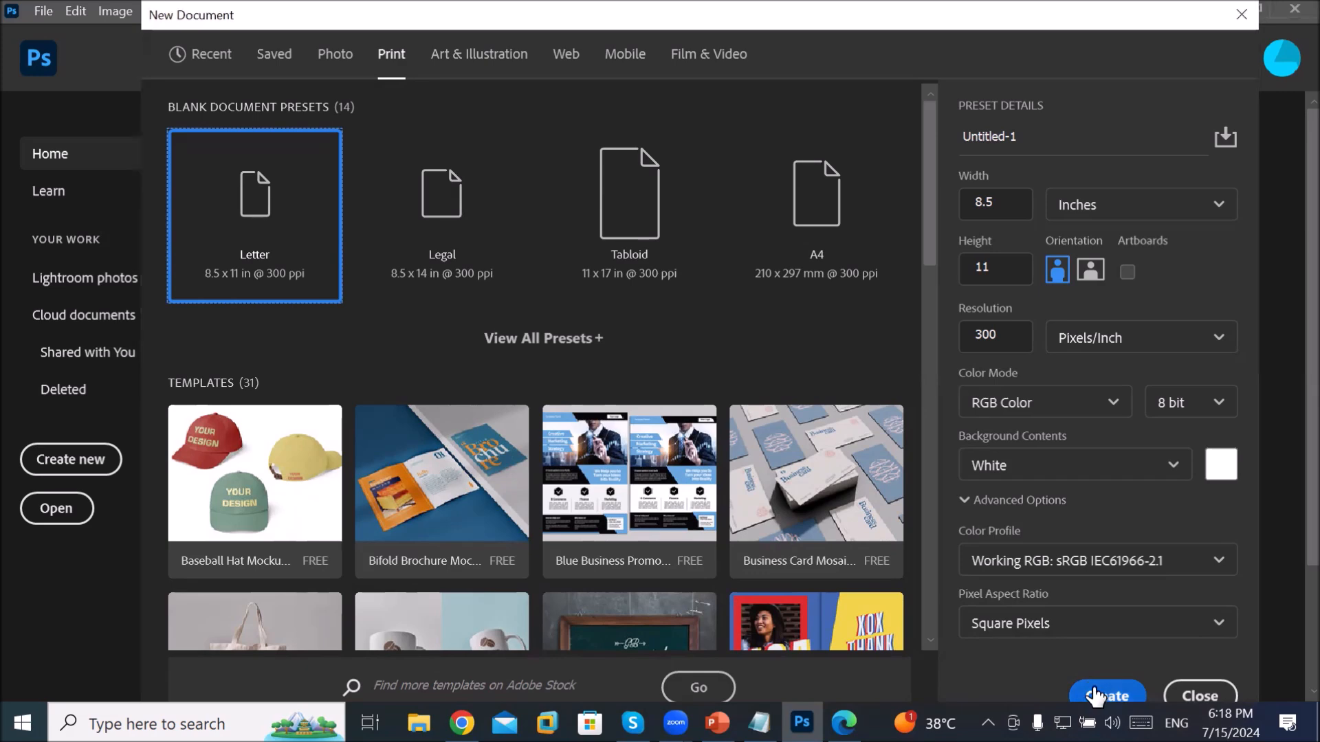
Step: Create a blank Letter-size document (2550 x 3300 px, 300 ppi) and dismiss the preset syncing notice
click(1095, 695)
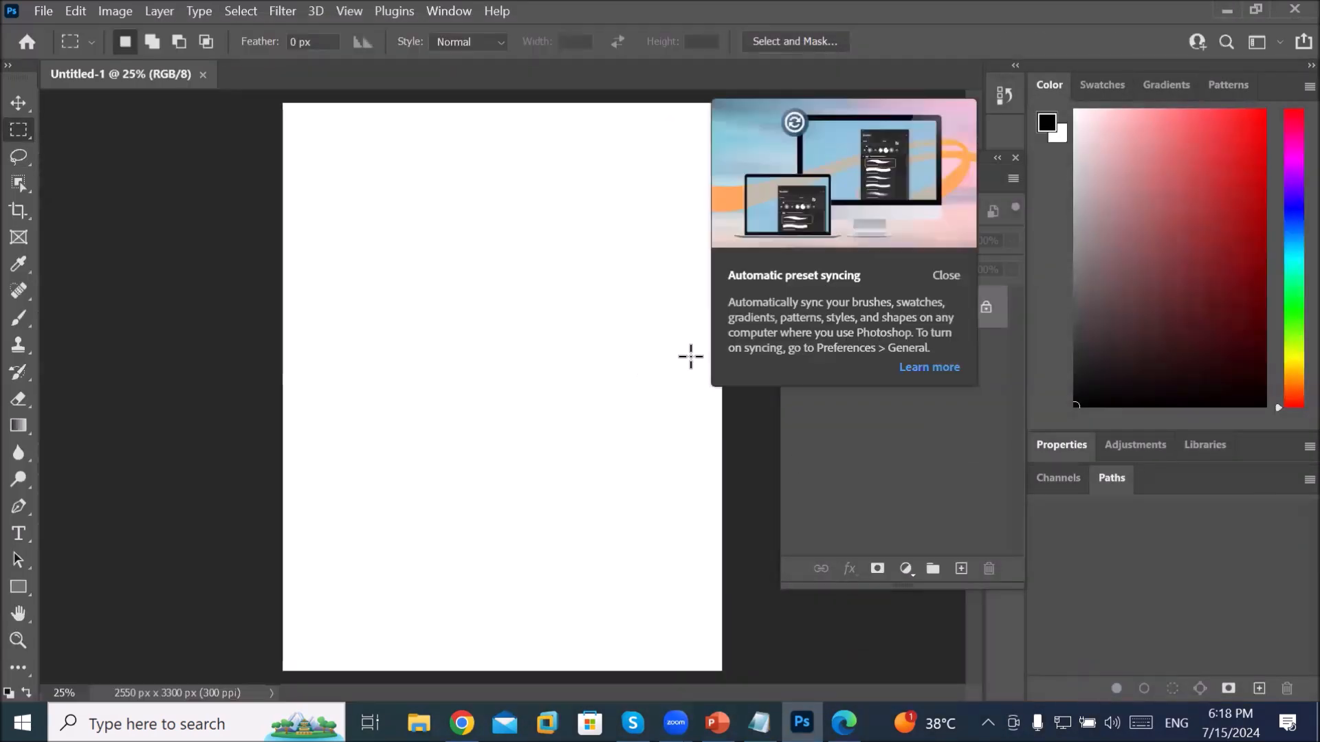
click(944, 275)
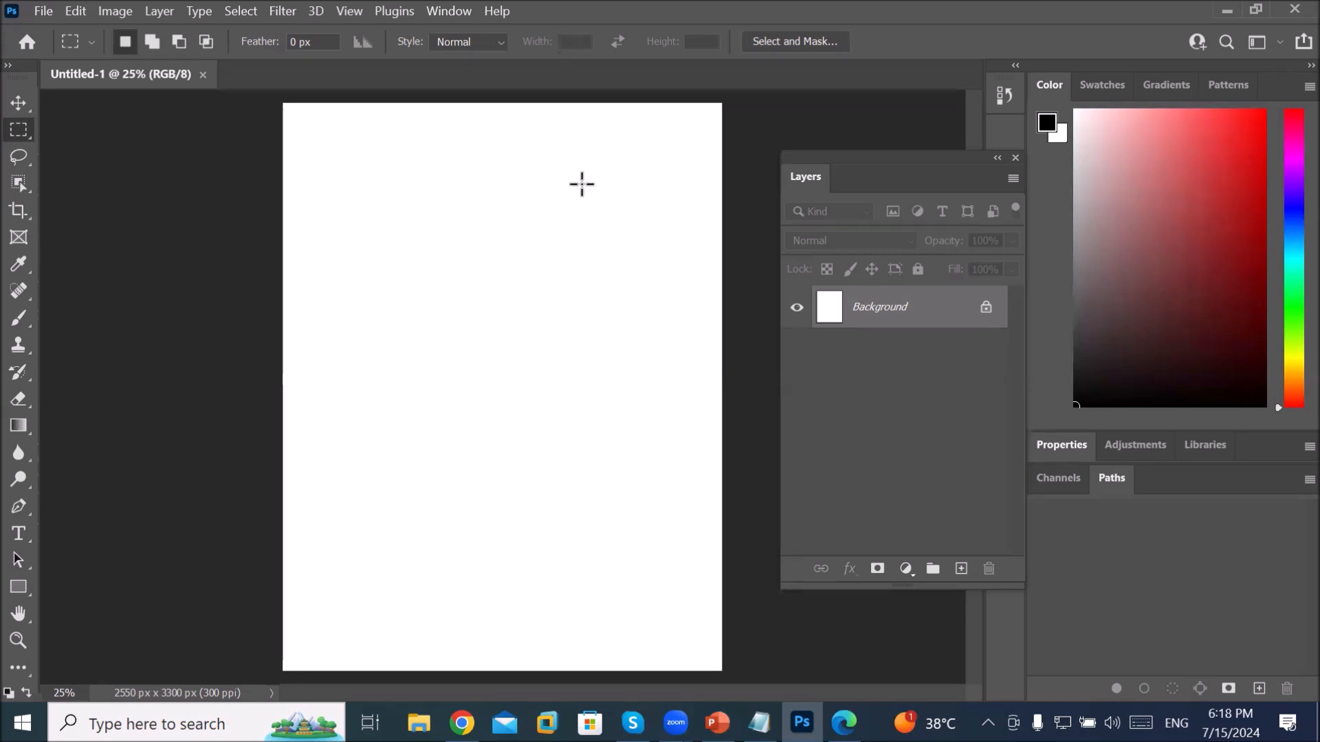
Step: Float the Tools panel, toggle it between two columns and one, then close it
drag(20, 64, 217, 183)
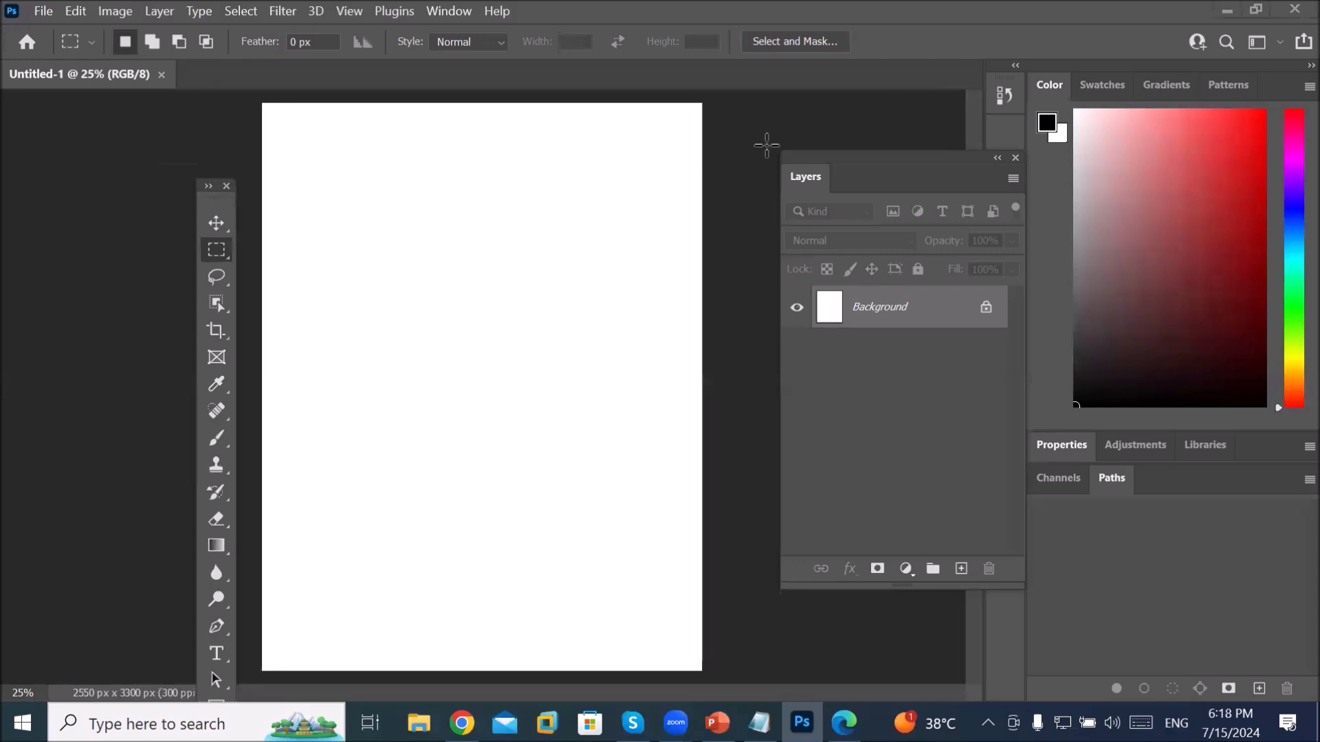
click(44, 11)
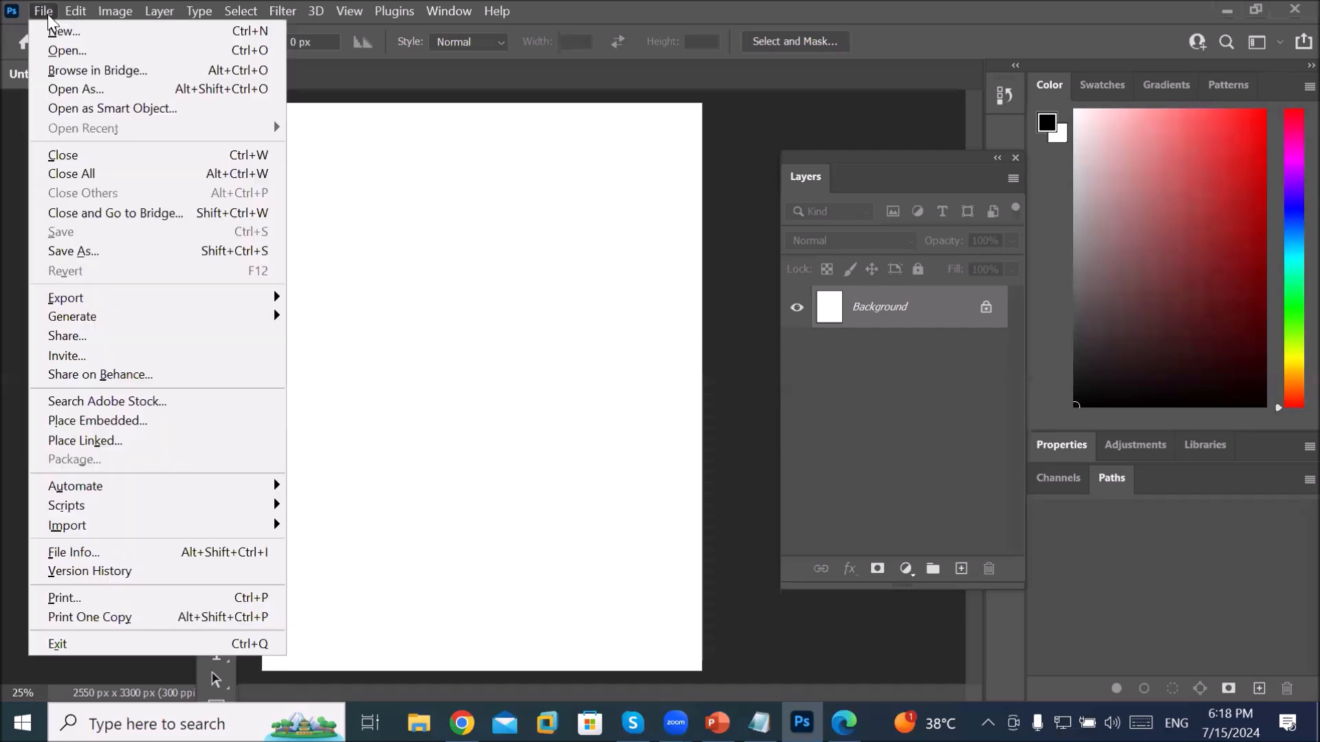
click(75, 11)
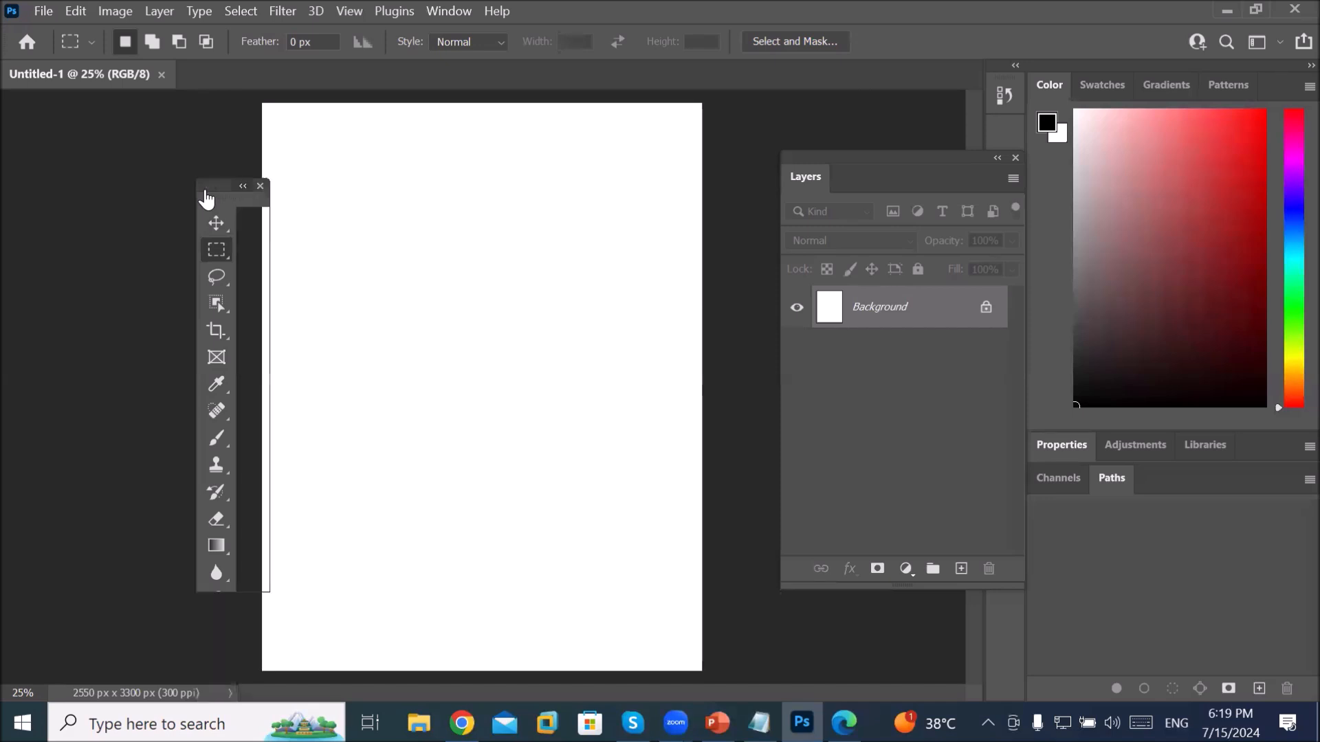
click(208, 186)
drag(214, 182, 173, 114)
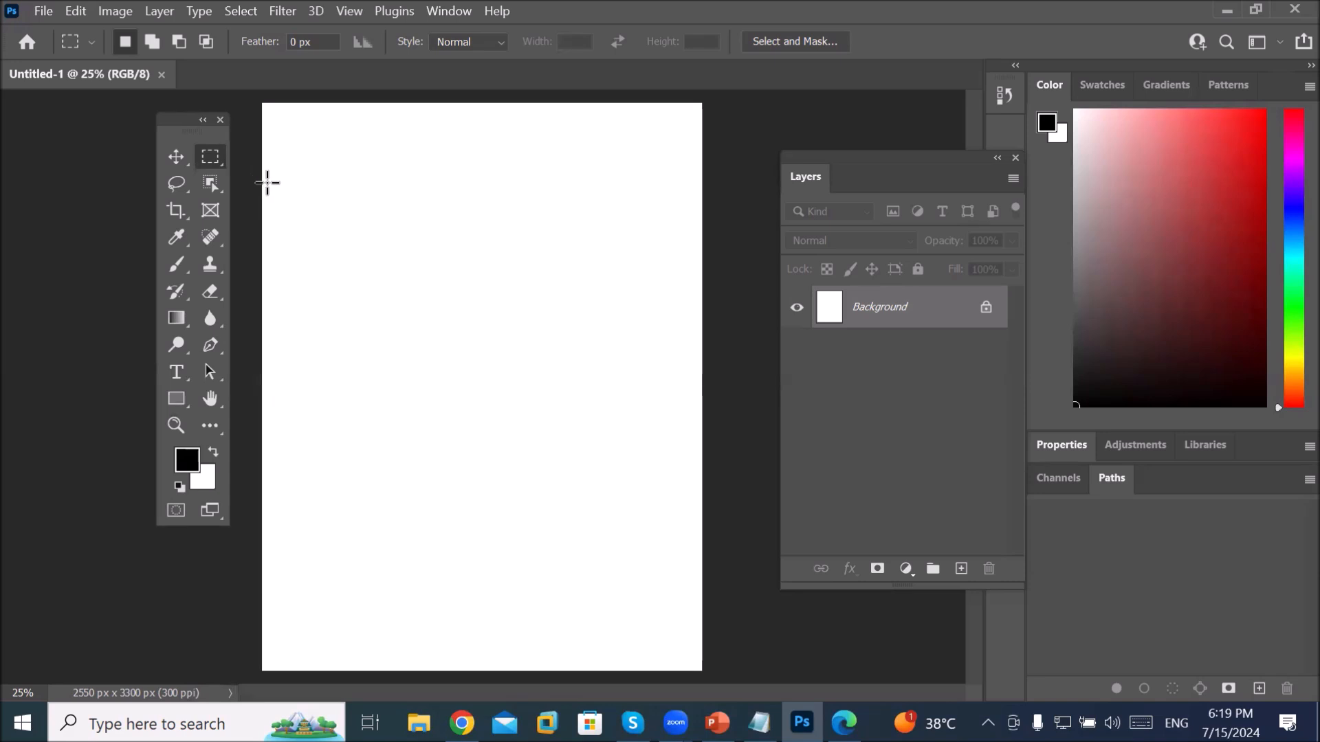
click(203, 121)
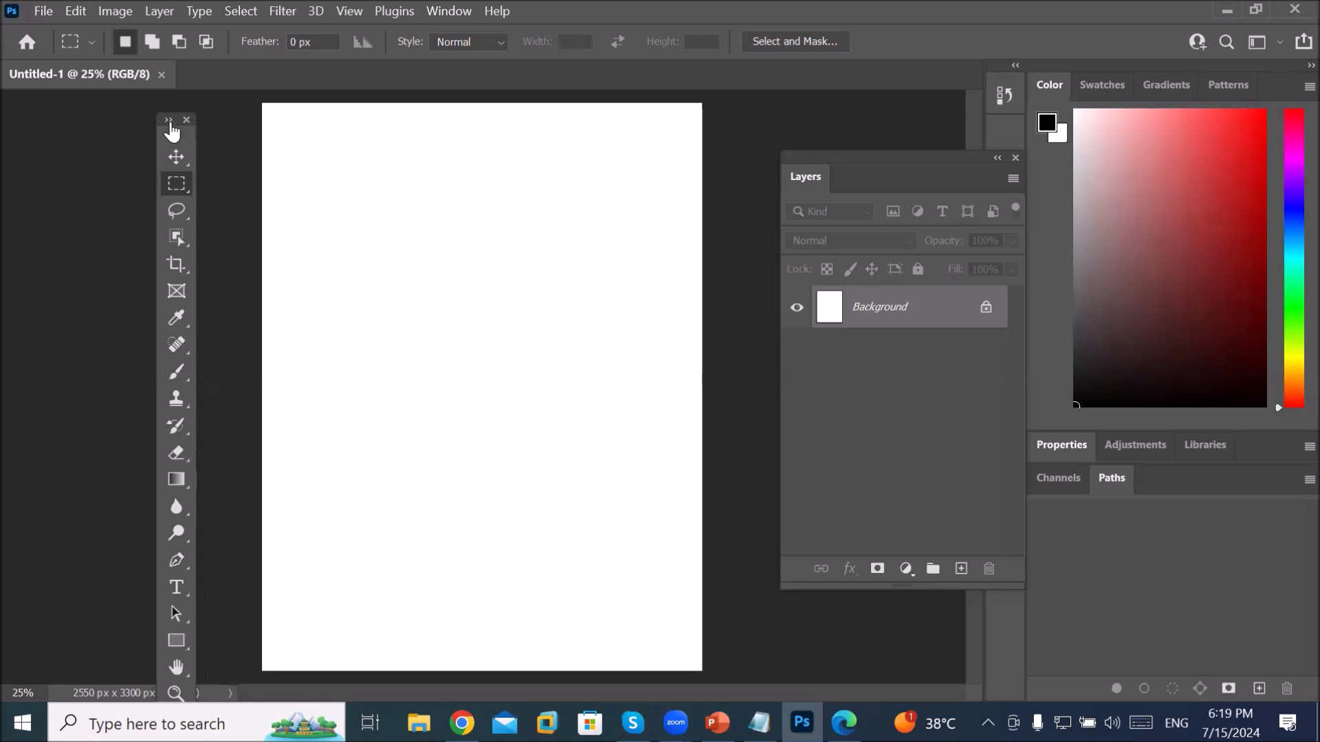
click(169, 121)
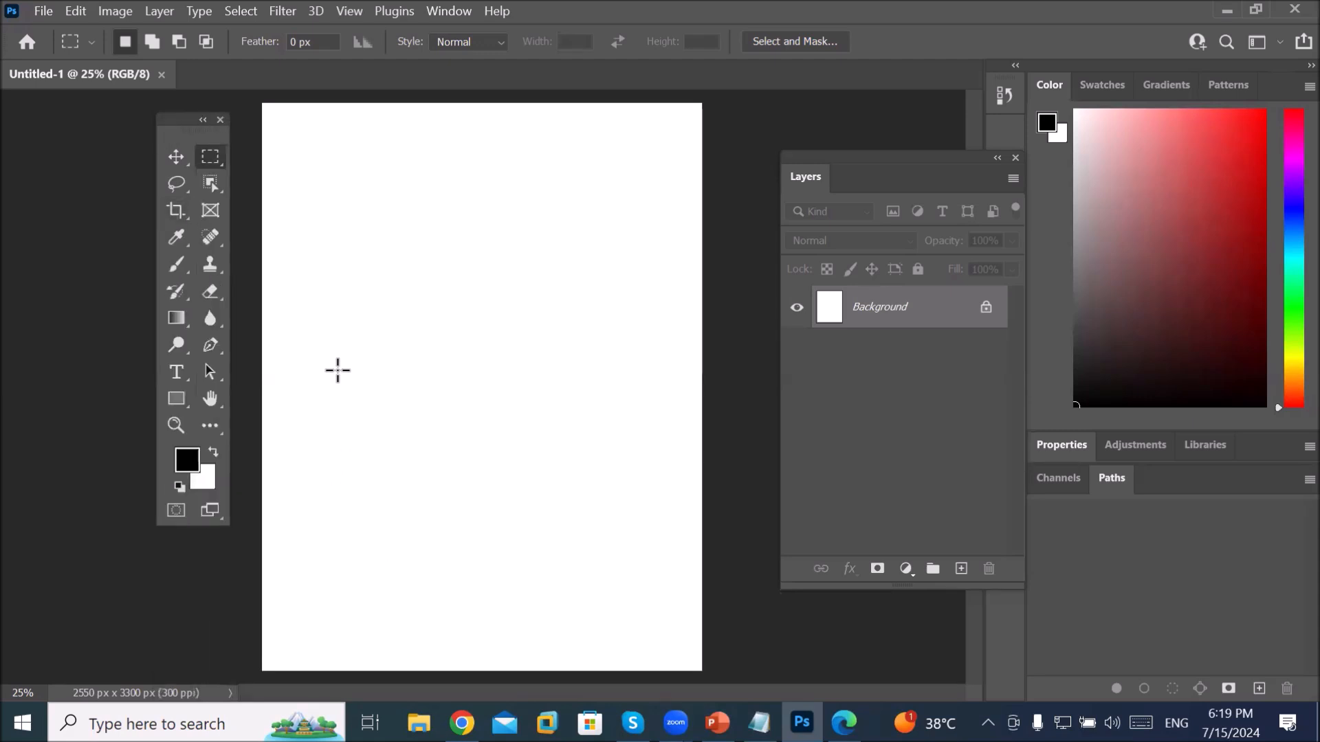
click(220, 120)
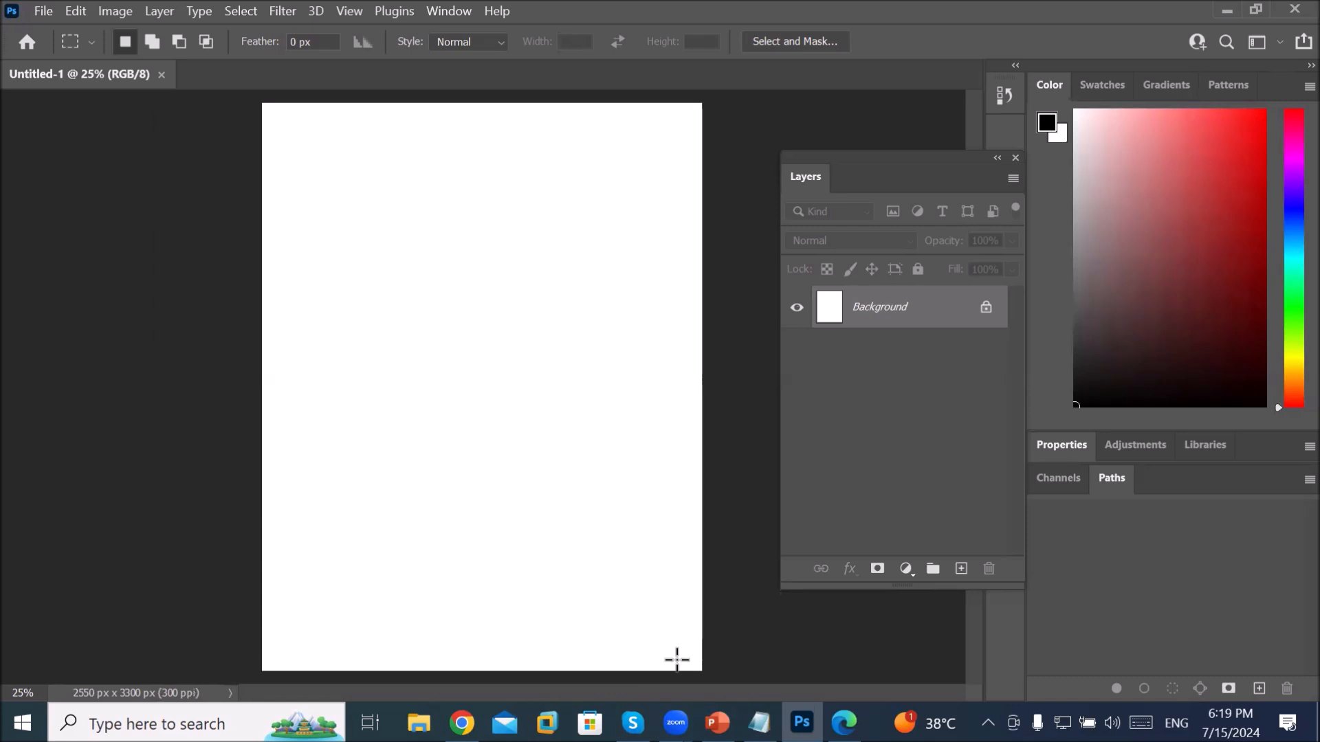
Step: Switch to the Notepad notes and select the word Menu in the interface list
key(alt+Tab)
click(371, 253)
drag(298, 253, 548, 405)
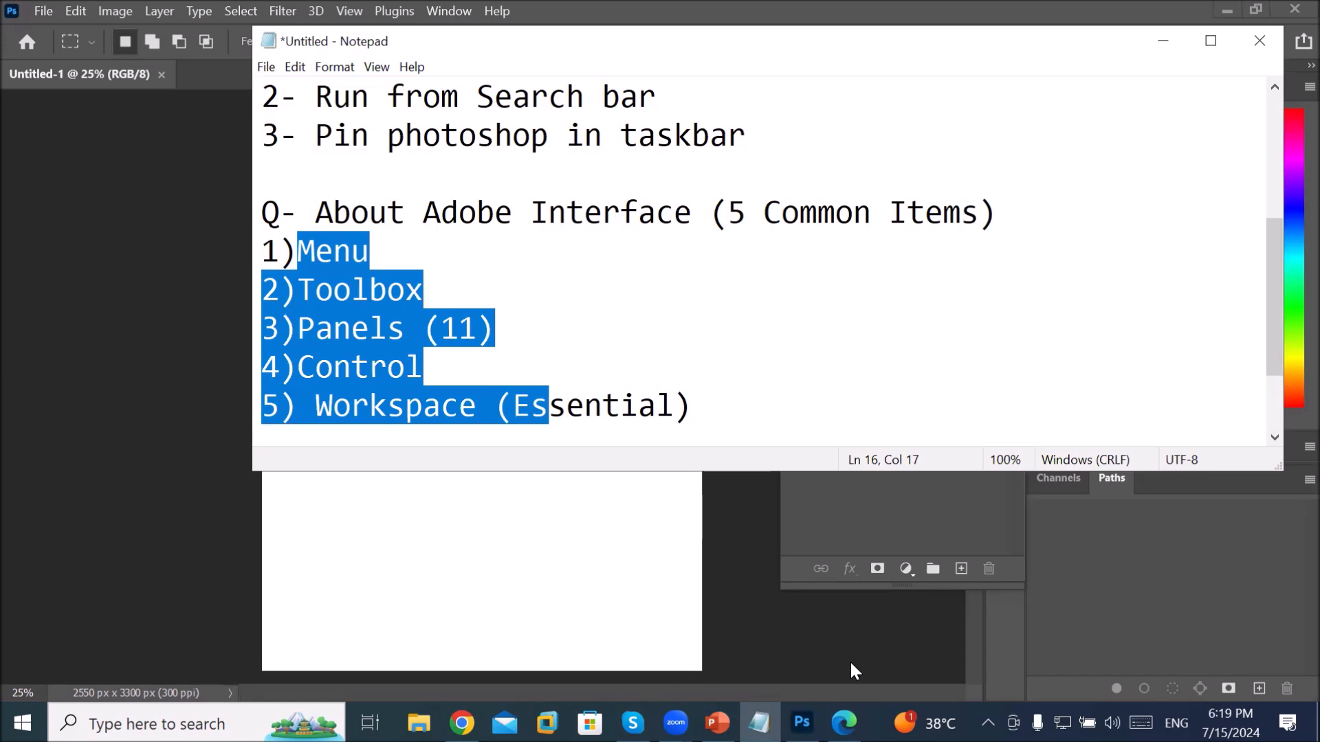
Step: Return focus to Photoshop, then bring the Chrome window showing WhatsApp Web forward
click(794, 590)
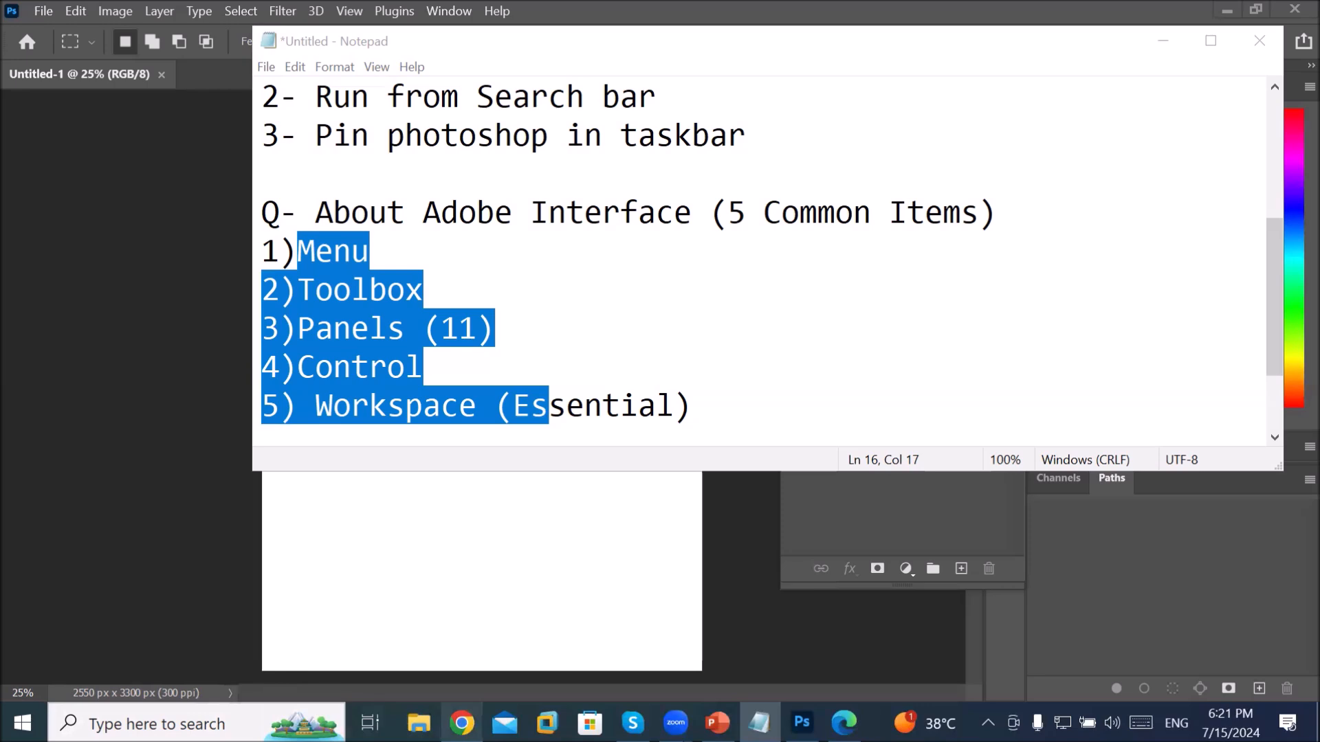
click(462, 722)
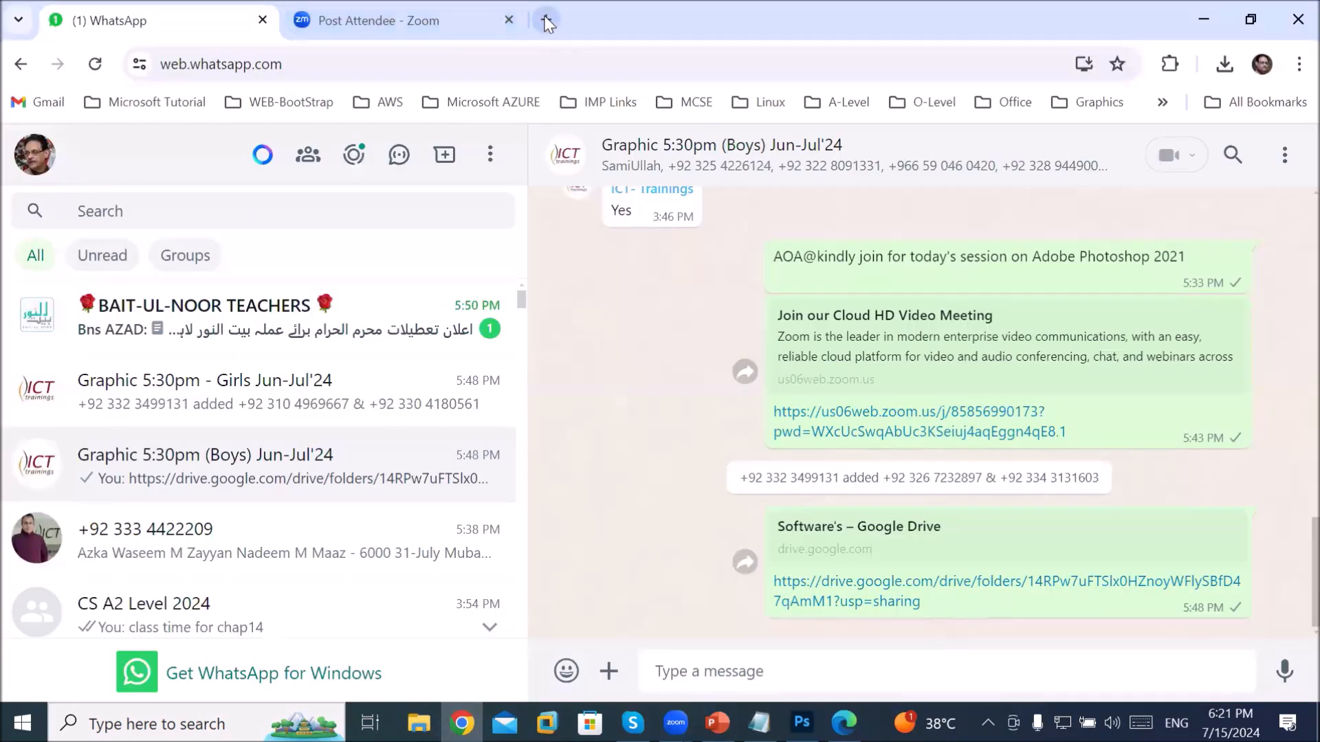
Step: Load ict-trainings.com in a new tab, close its chat popup, and go to IT Trainings > Graphic Designing
click(546, 19)
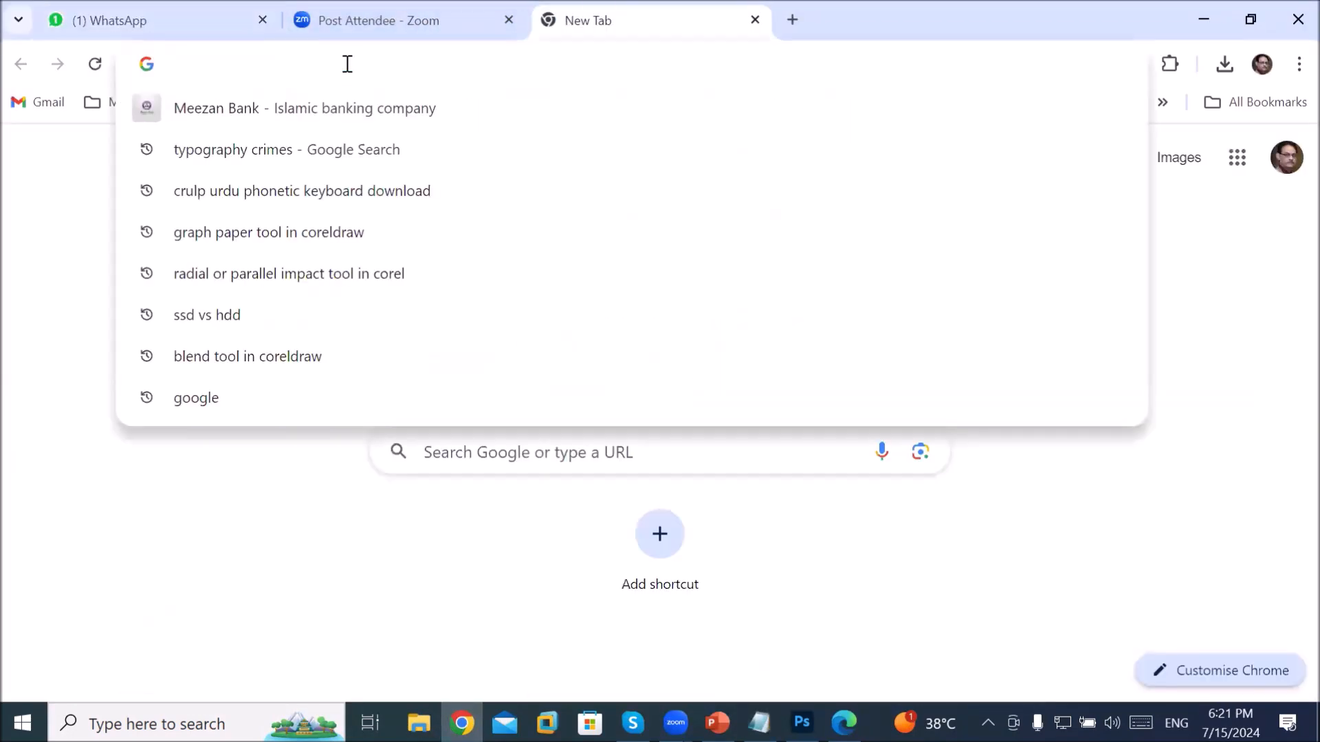
text(ict)
key(Return)
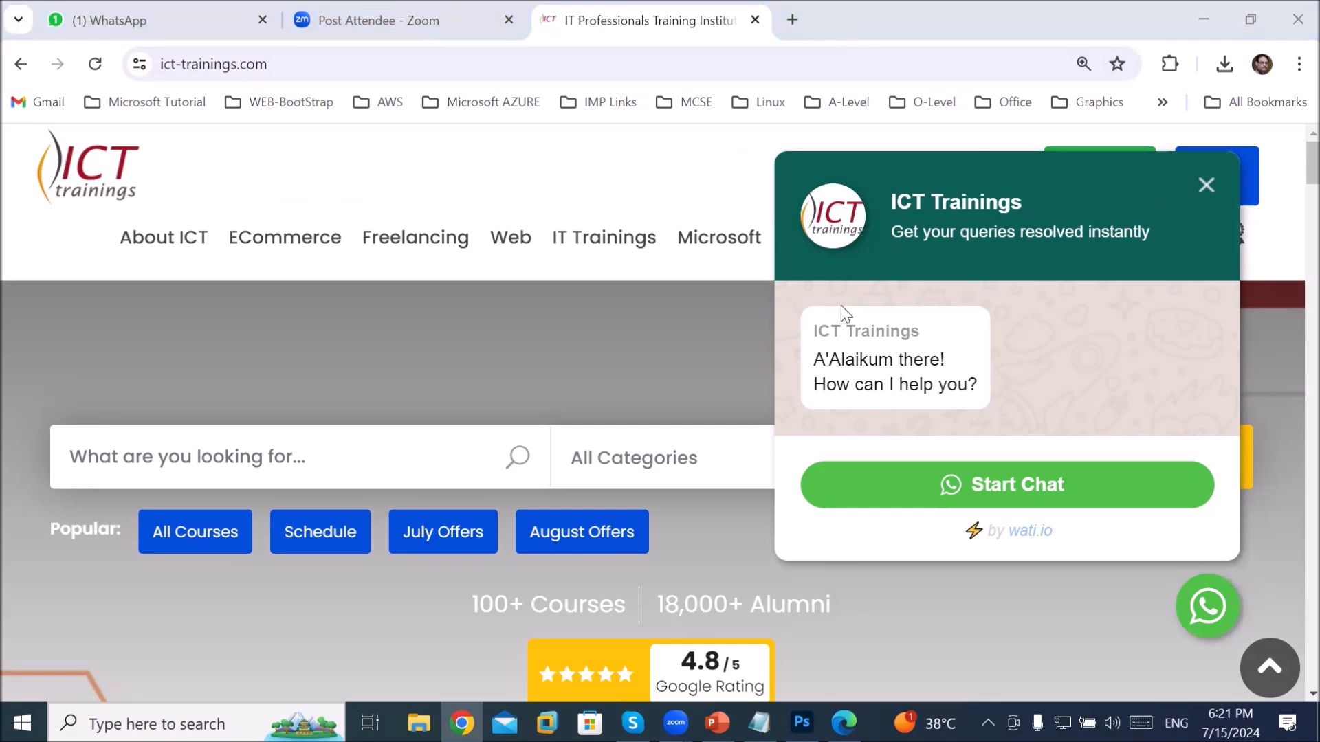
click(1207, 185)
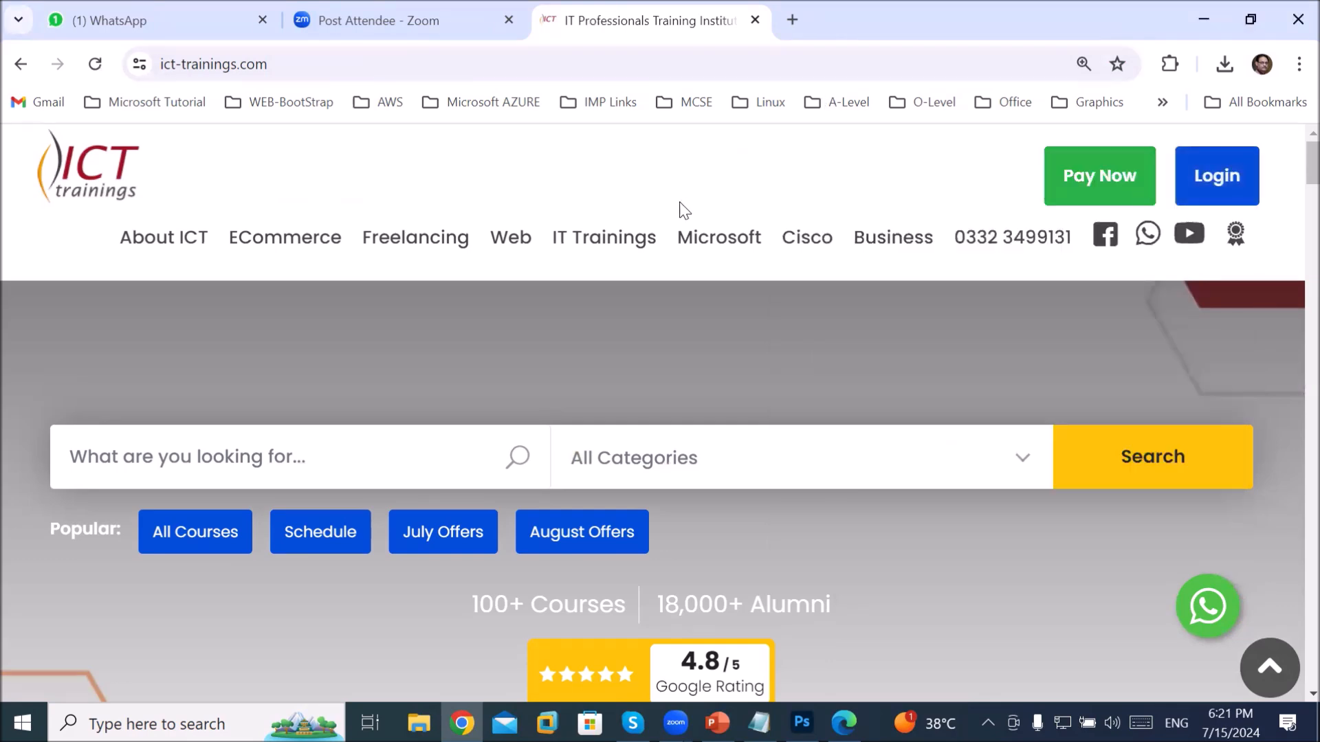
mouse_move(634, 241)
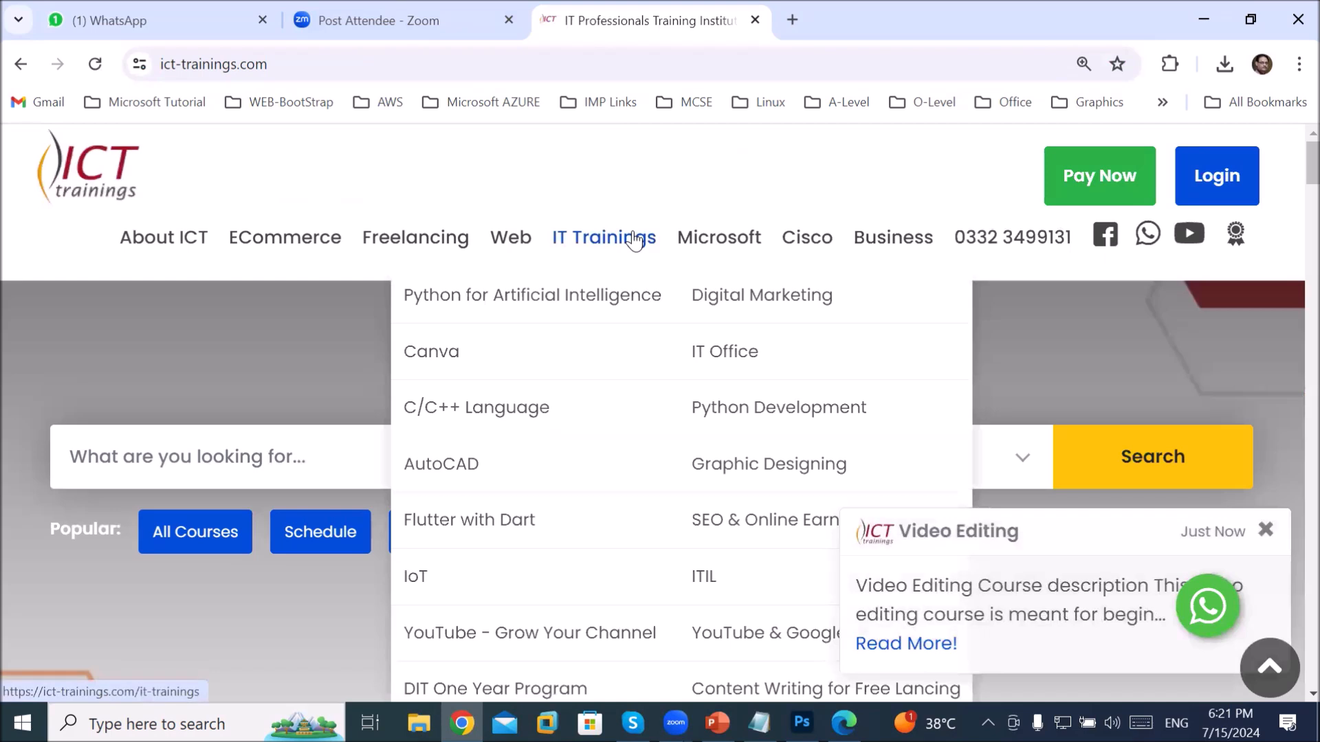
click(746, 474)
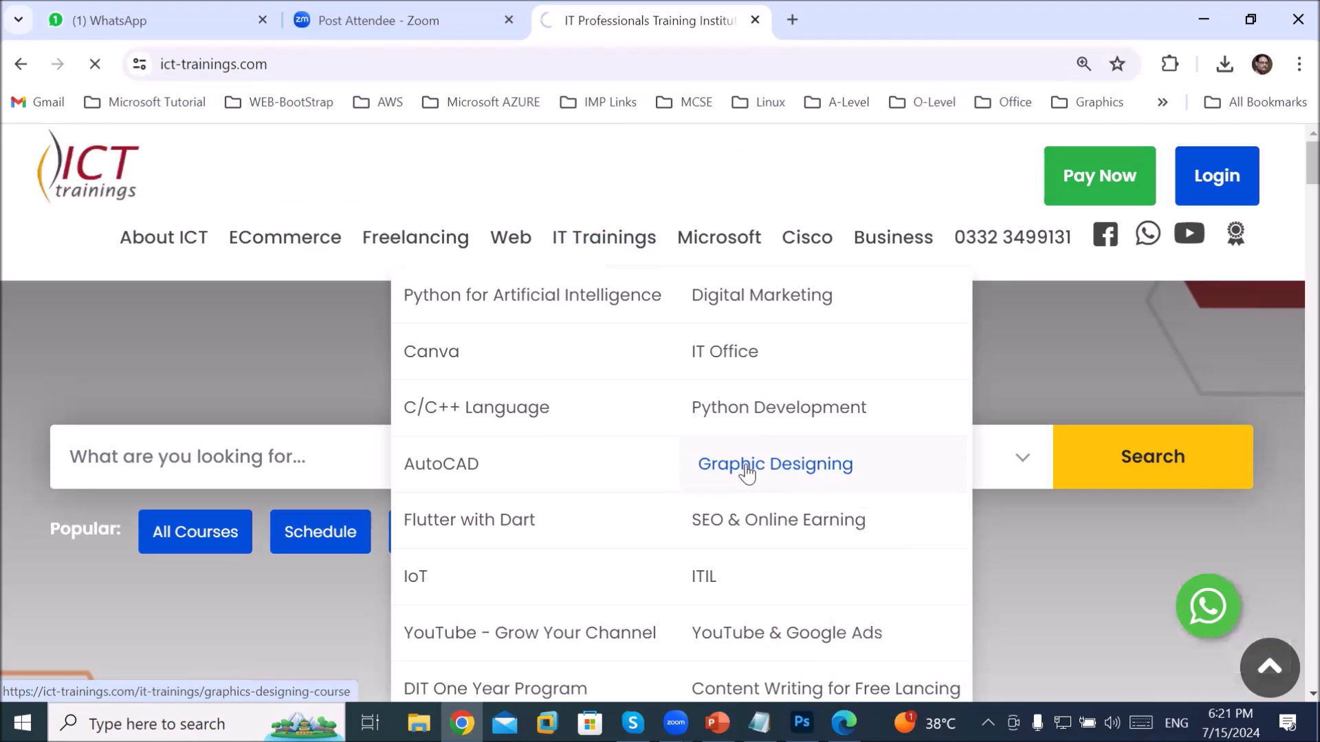
Step: Scroll to the Course Outline and highlight the Adobe Photoshop heading and 'Adobe Photoshop CC'
scroll(508, 495, down, 5)
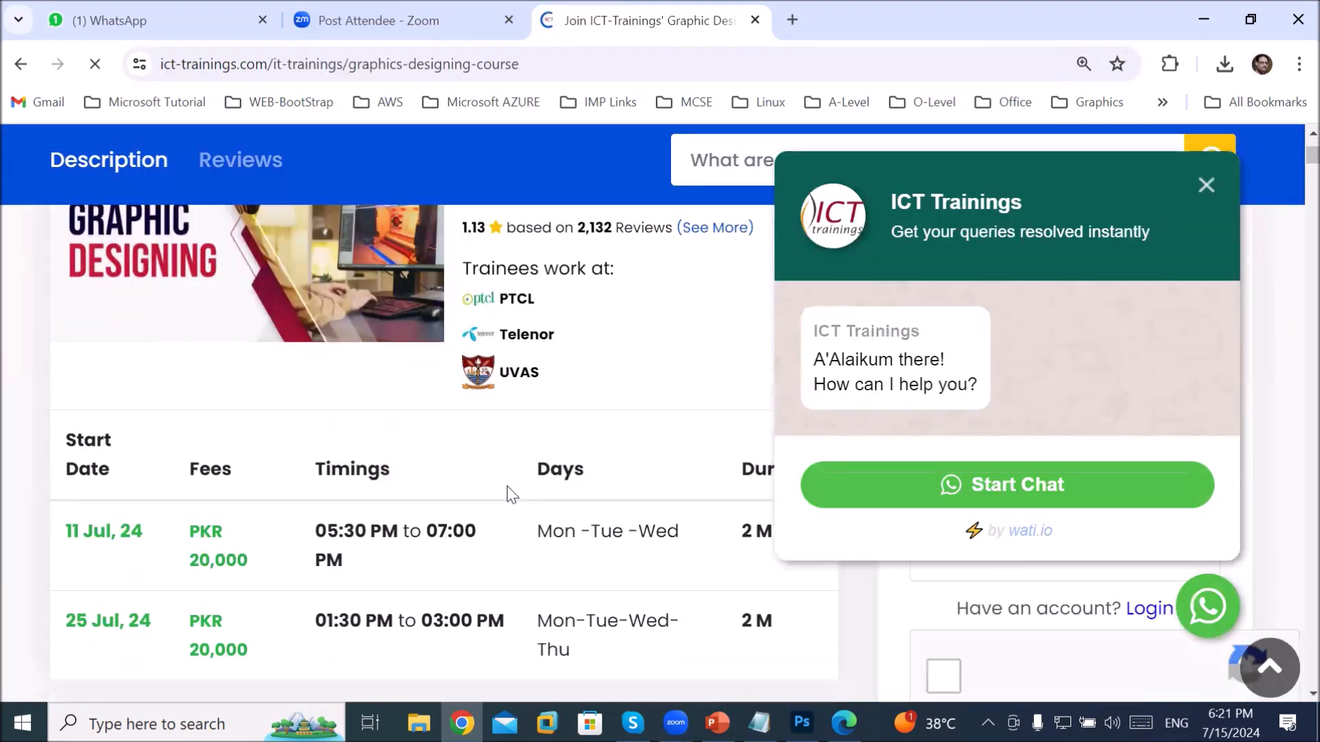
scroll(509, 495, down, 15)
scroll(510, 493, down, 13)
scroll(509, 495, down, 7)
drag(81, 320, 407, 335)
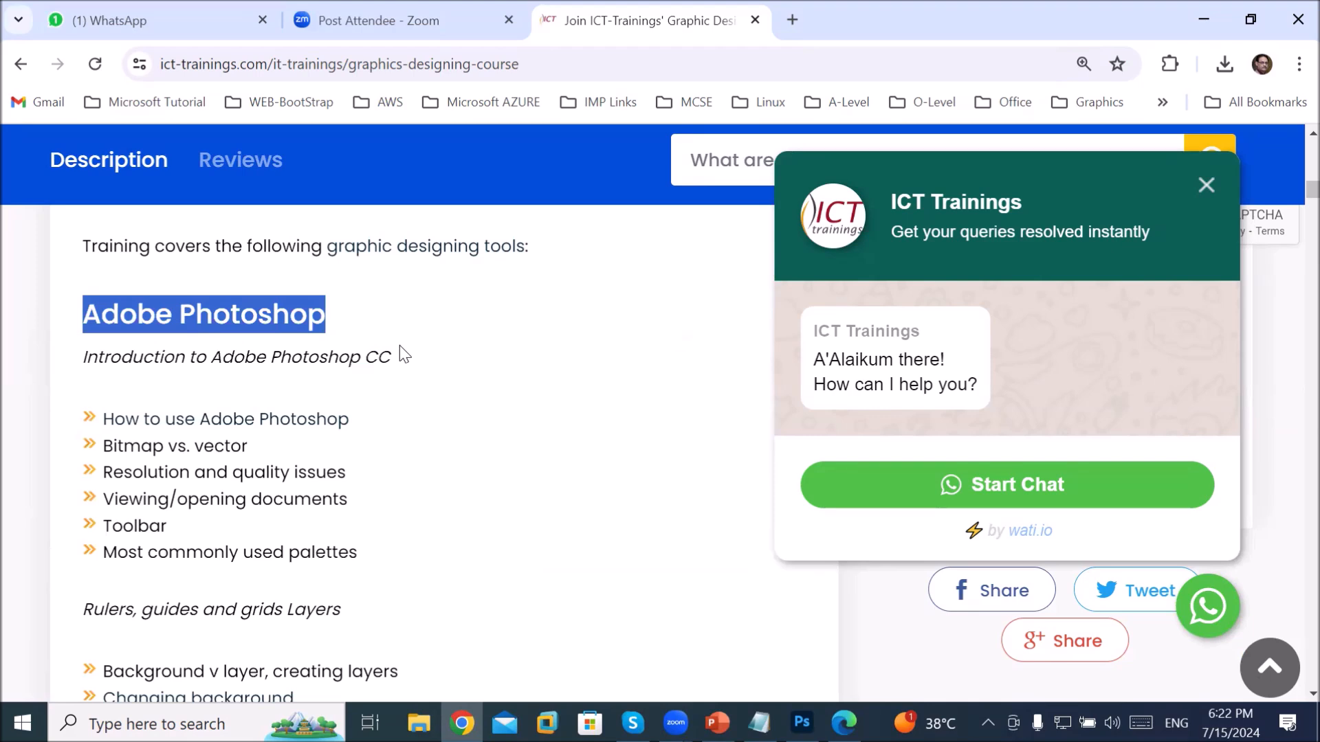
drag(211, 357, 438, 372)
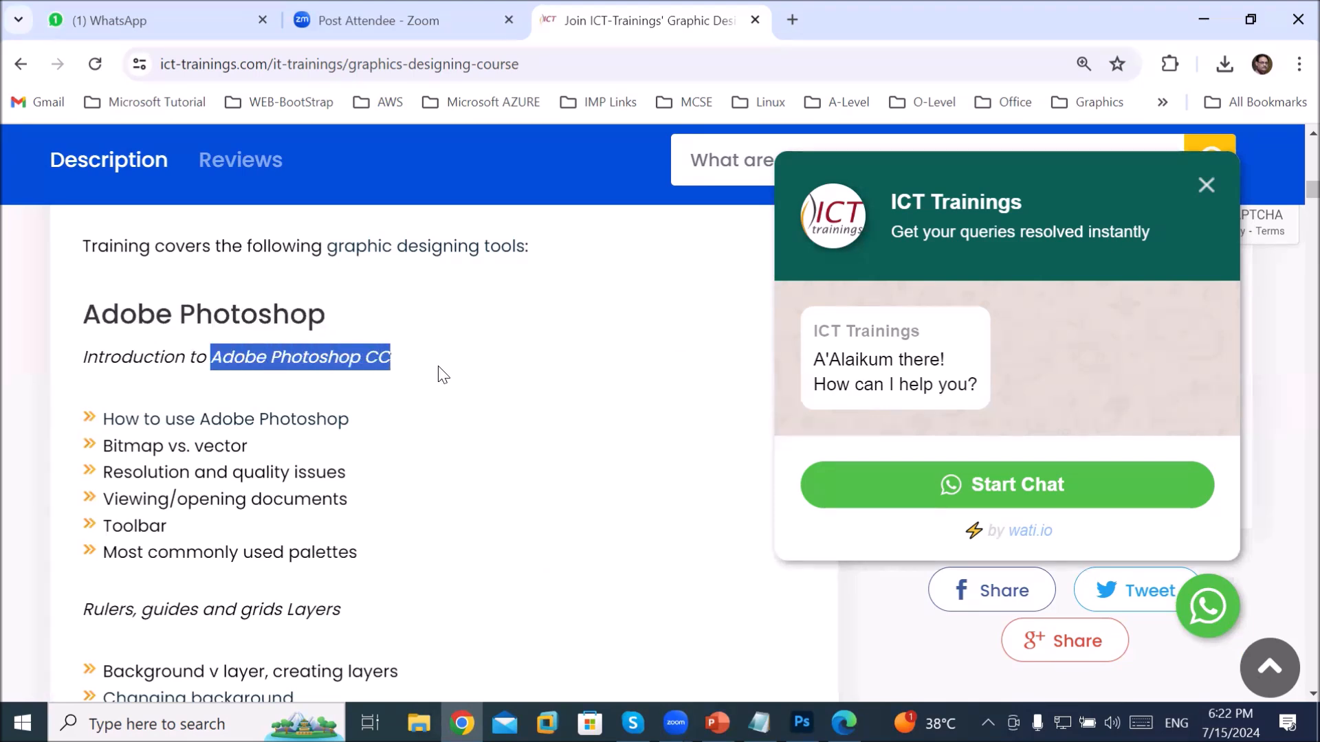
Step: Highlight the introductory Photoshop topics one by one, then select the whole topic list
drag(180, 419, 371, 421)
drag(135, 471, 196, 473)
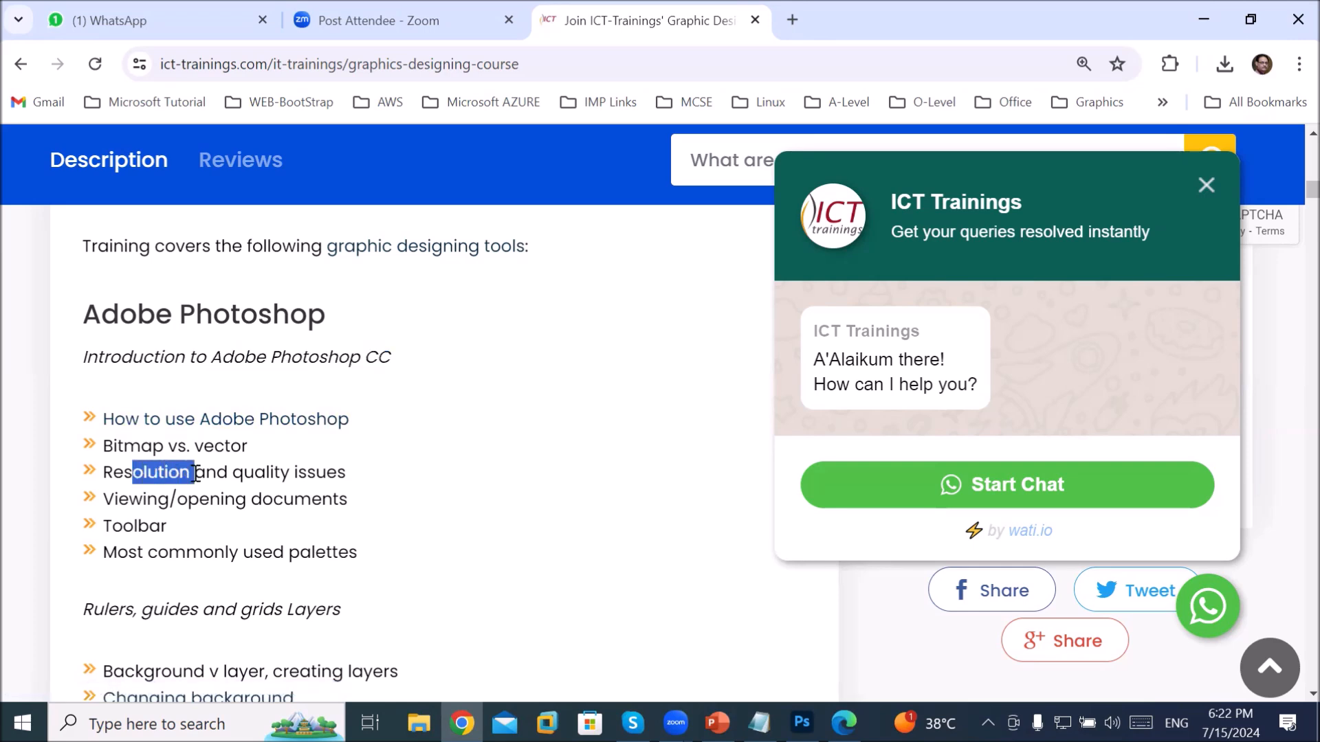
drag(196, 473, 307, 474)
click(310, 506)
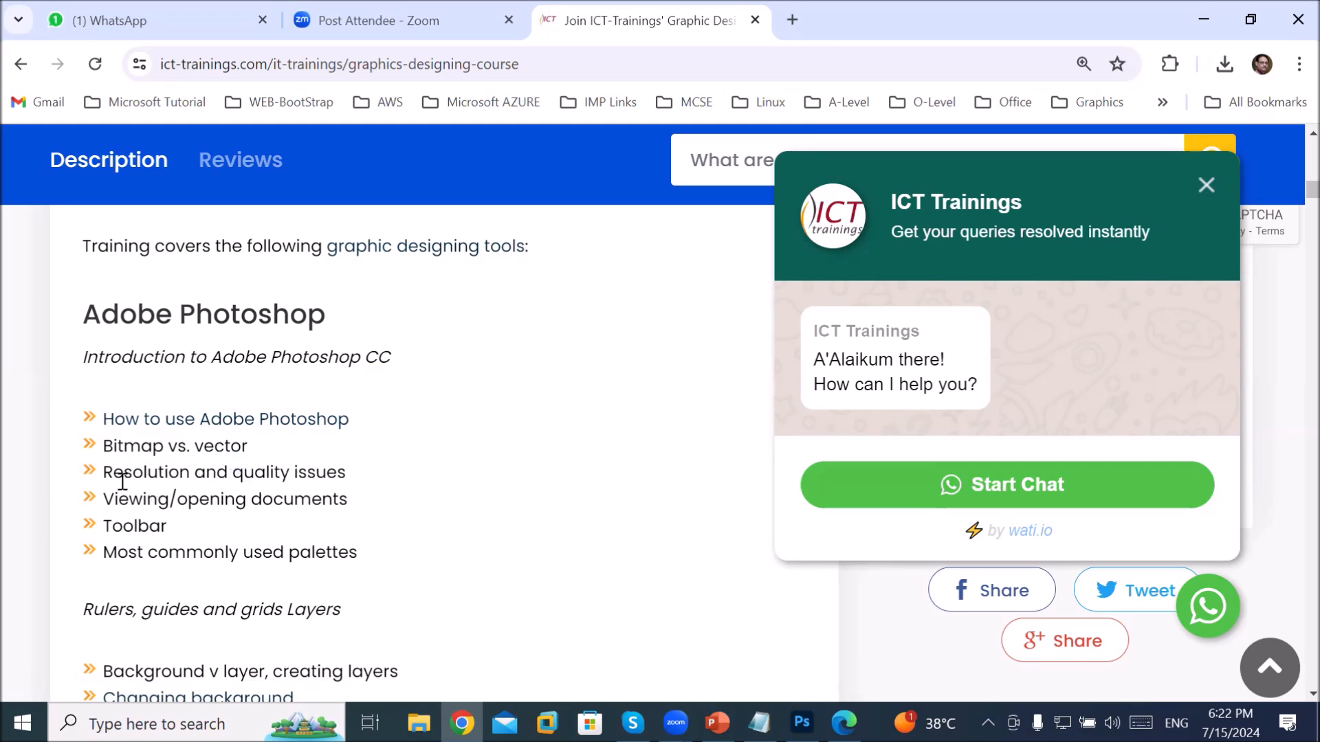
drag(115, 490, 267, 507)
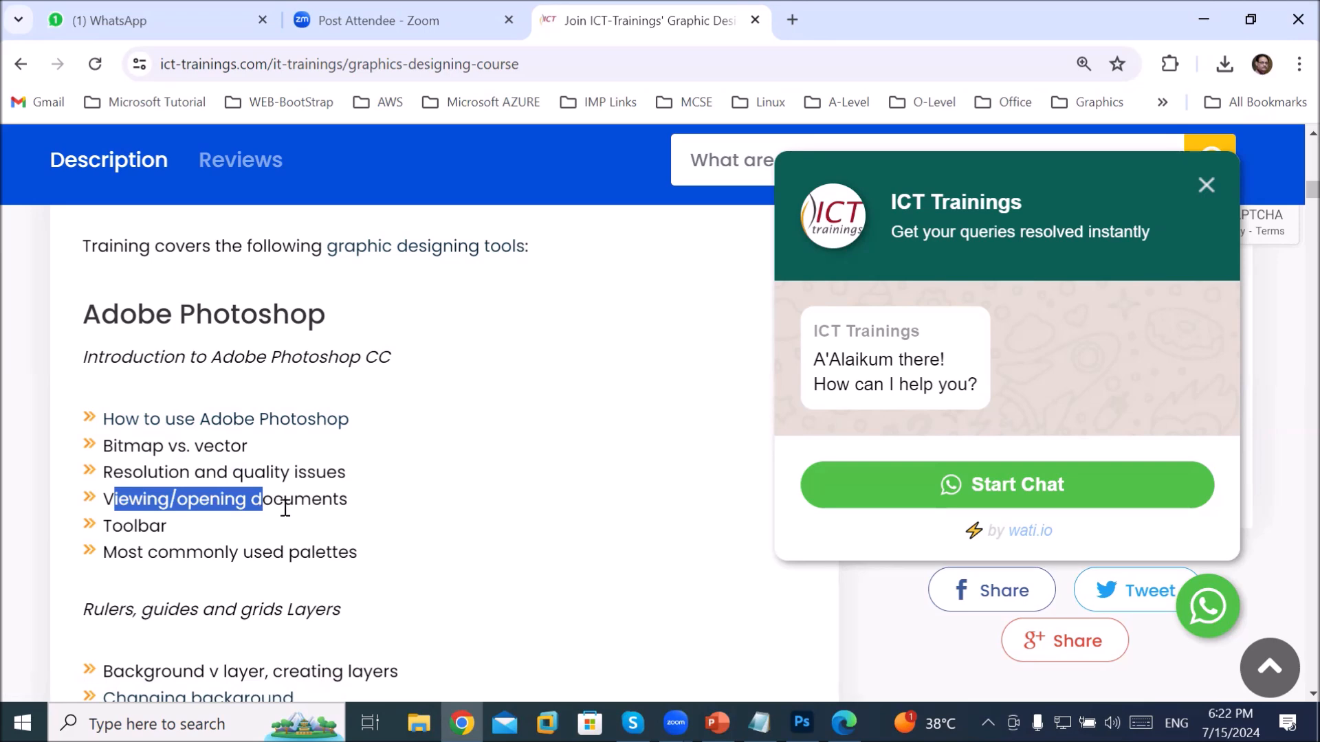
click(340, 500)
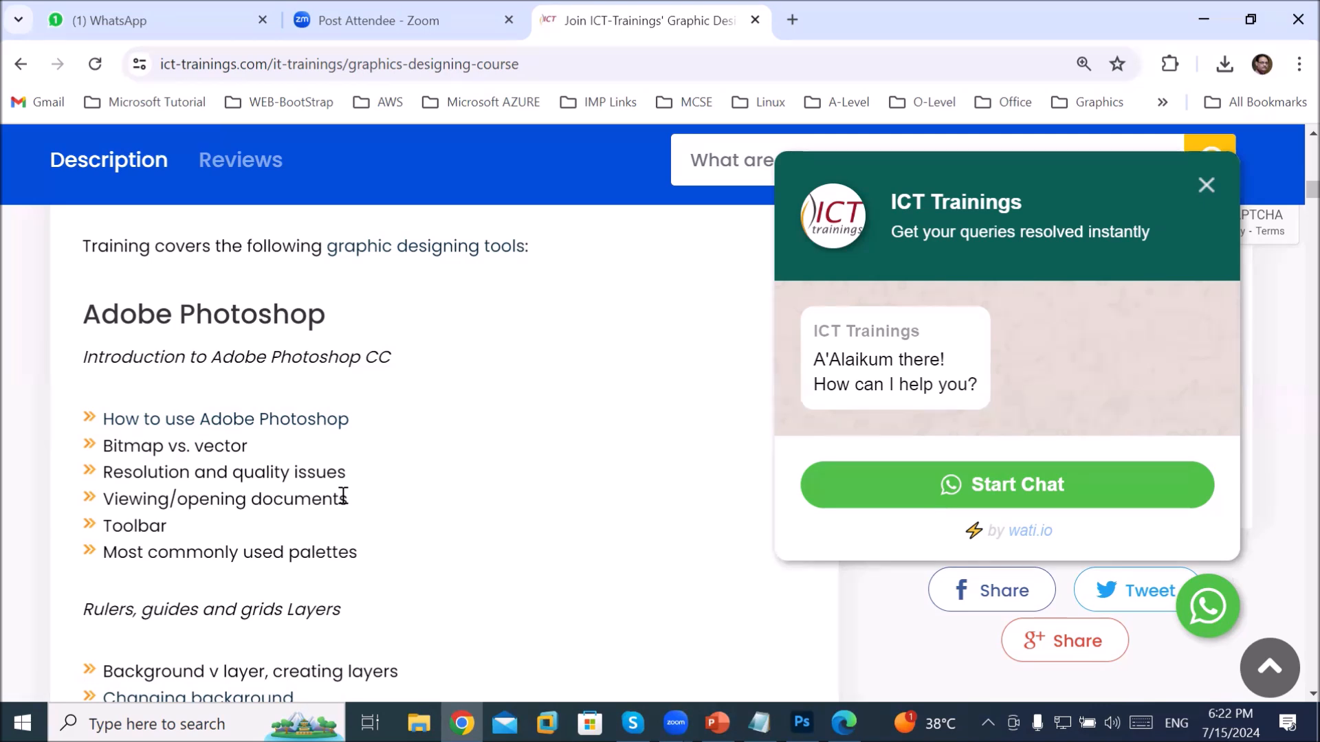
drag(104, 525, 234, 547)
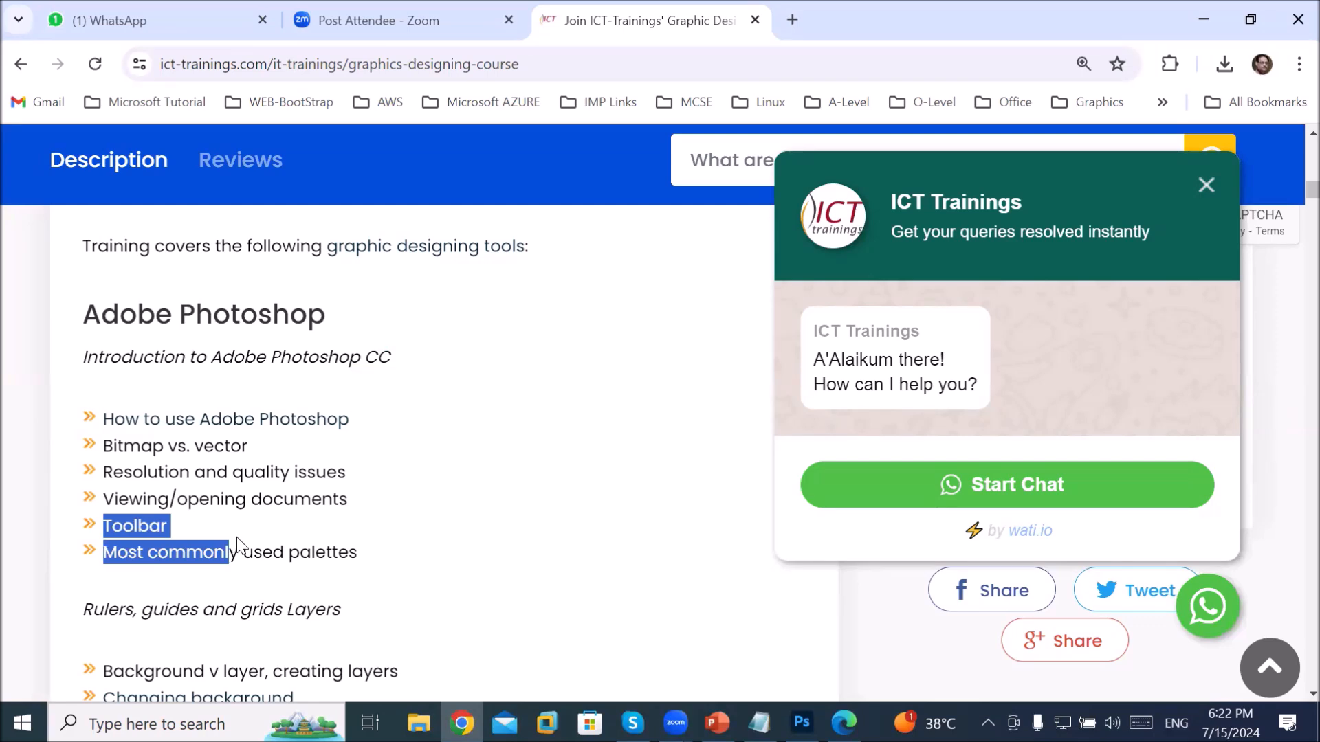
click(249, 548)
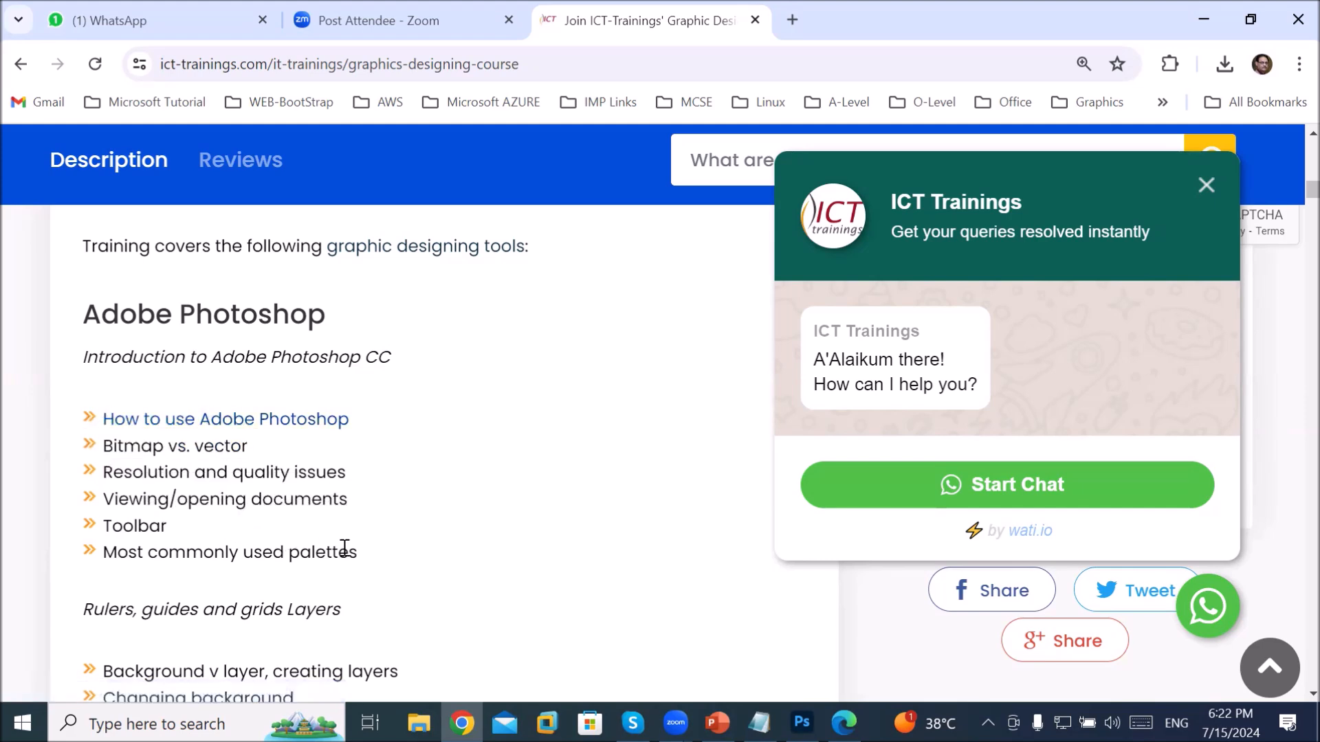
drag(349, 553, 104, 413)
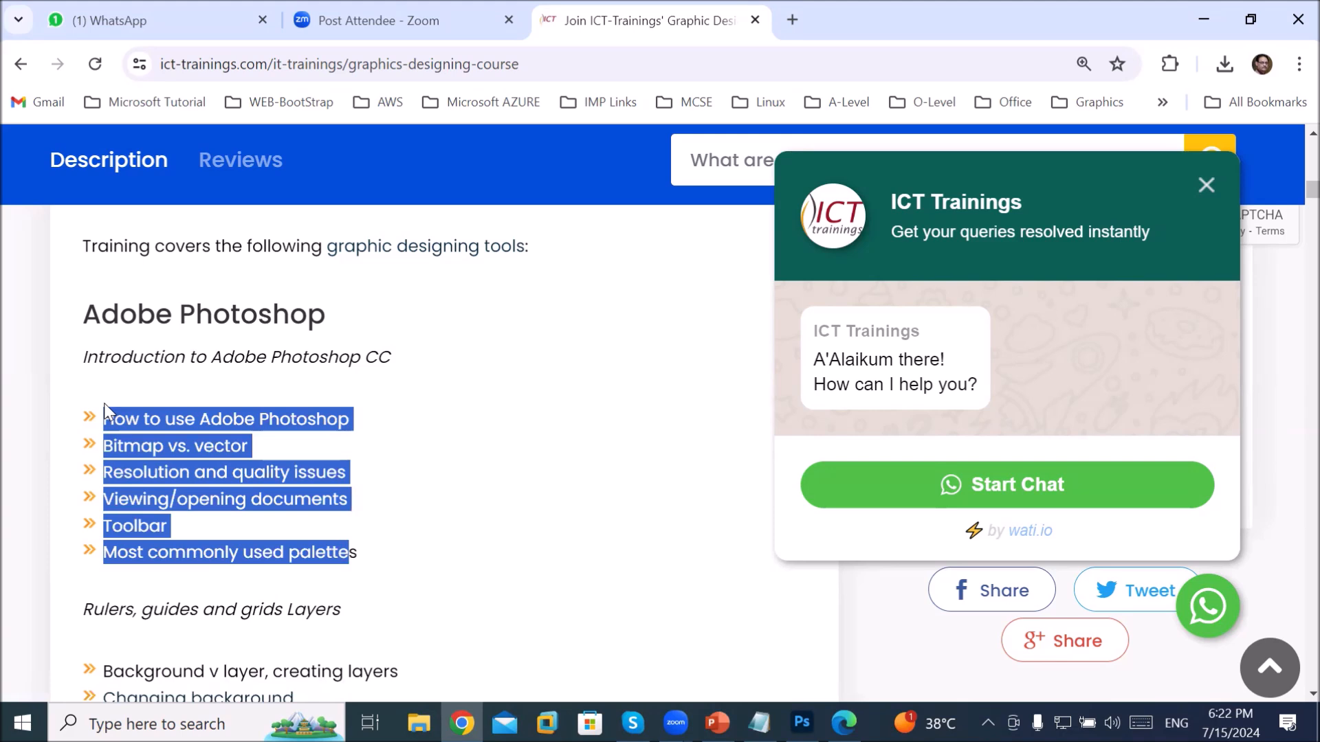
Step: Scroll to the Layers topics, highlighting the Rulers, guides and grids heading and Background layer topic
scroll(456, 521, down, 1)
drag(92, 509, 307, 514)
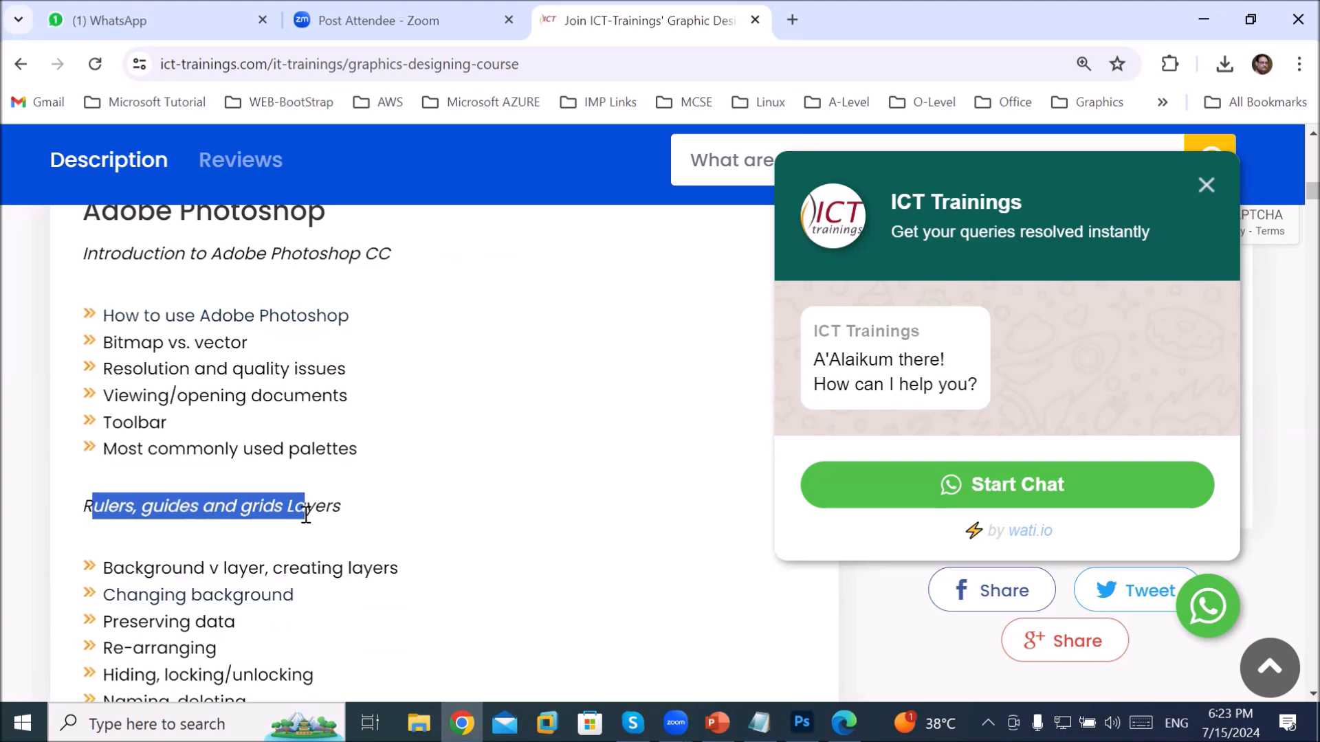
drag(136, 568, 427, 583)
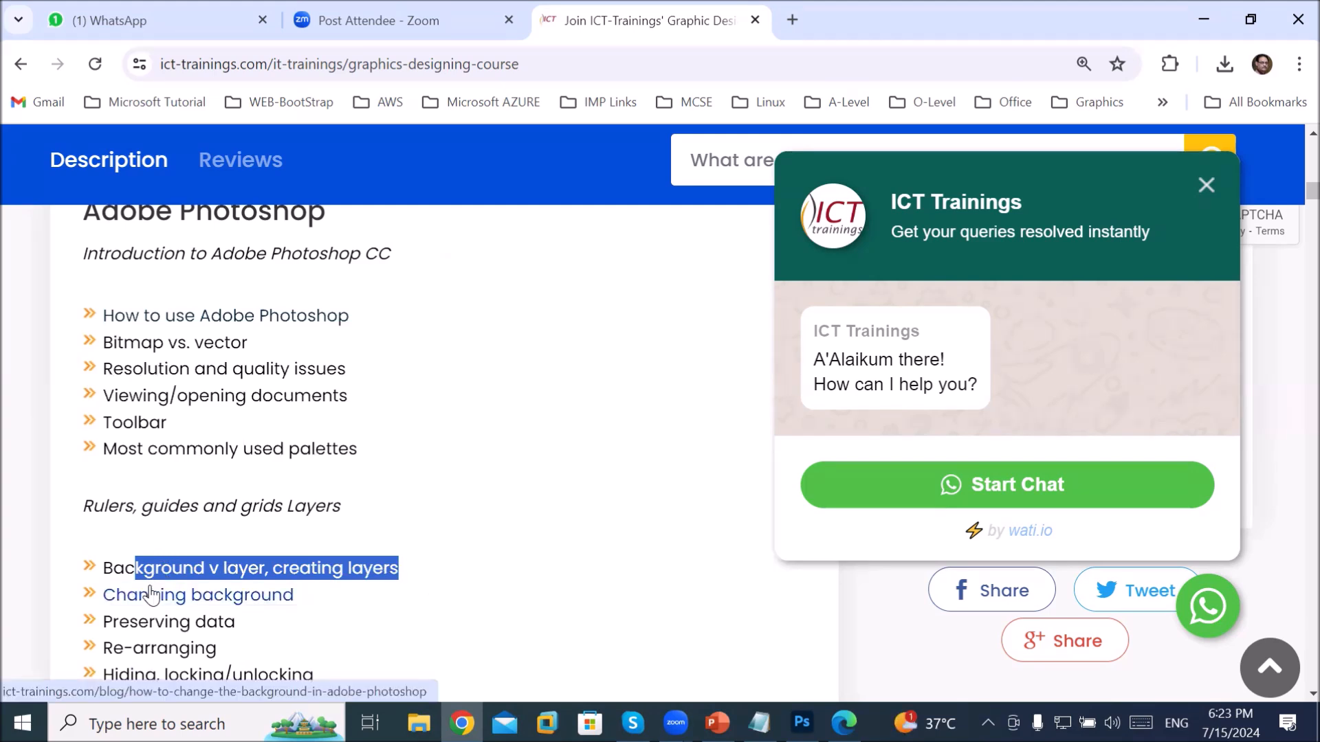
scroll(395, 592, down, 3)
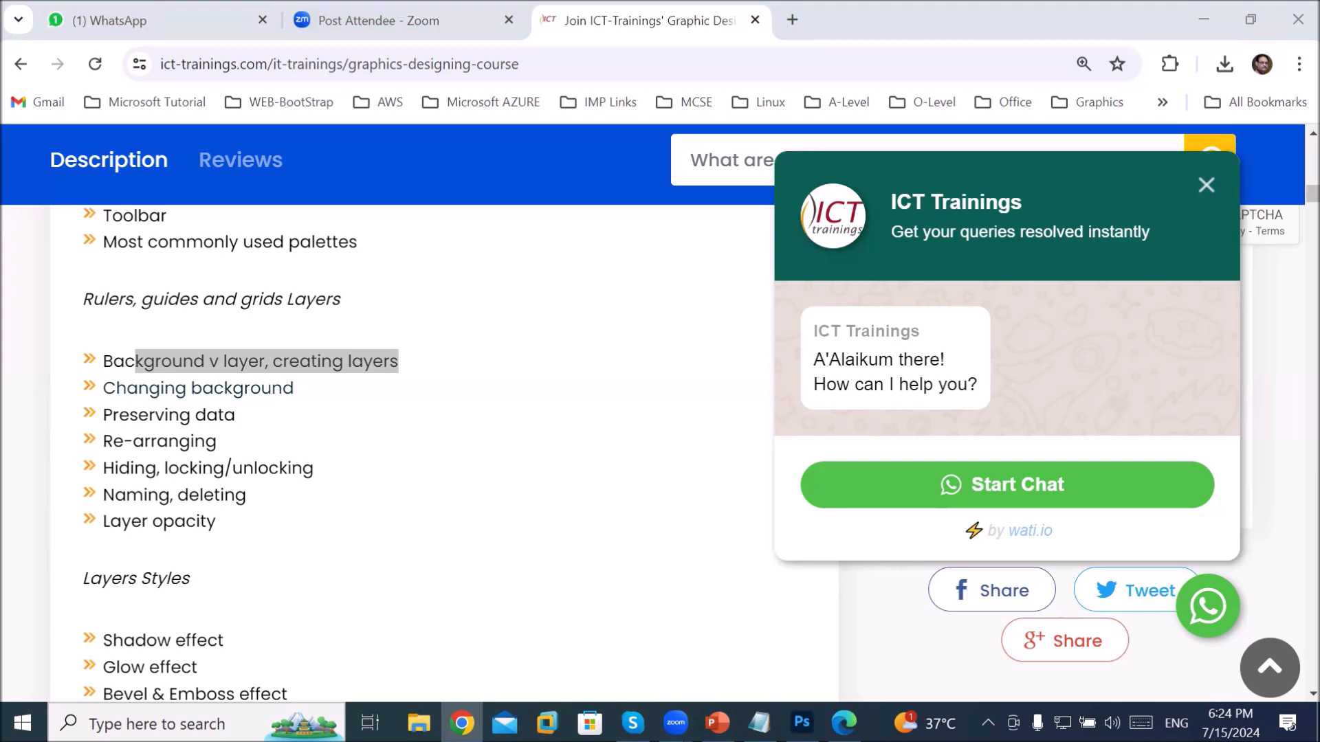
key(alt+Tab)
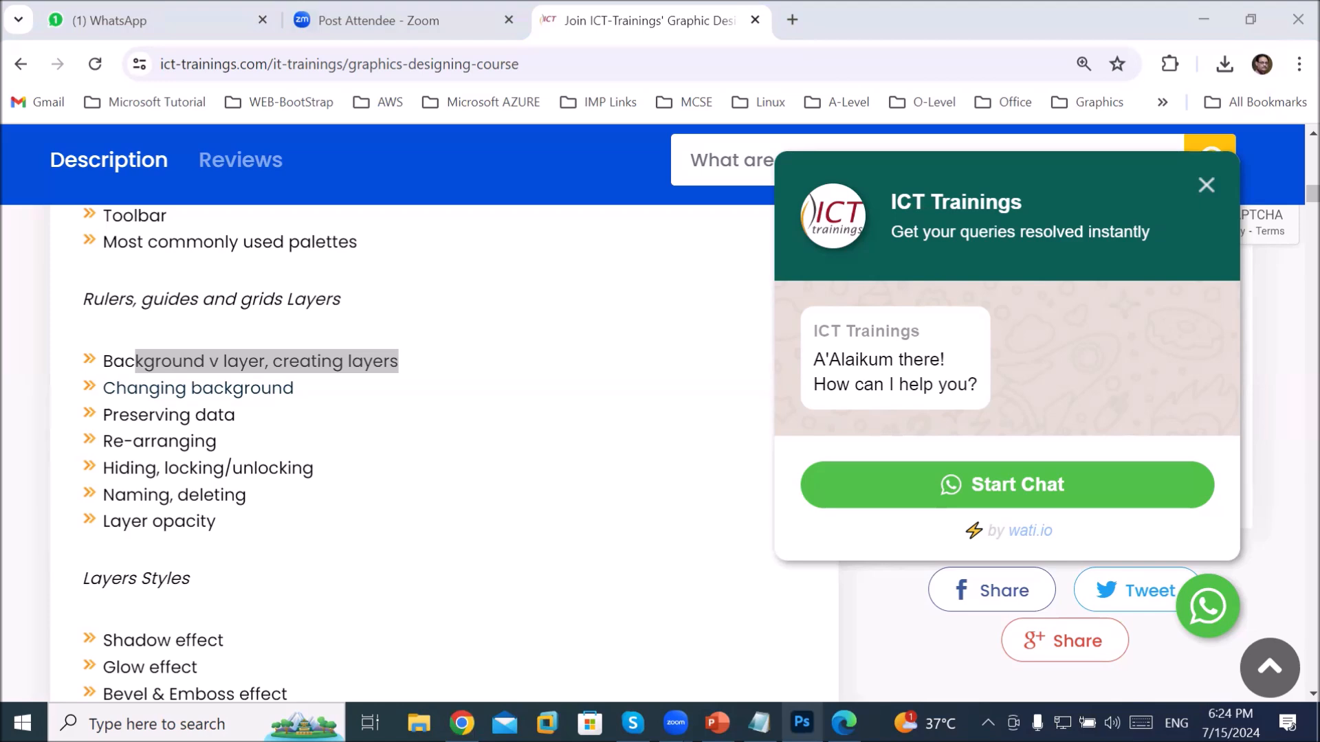
mouse_move(462, 722)
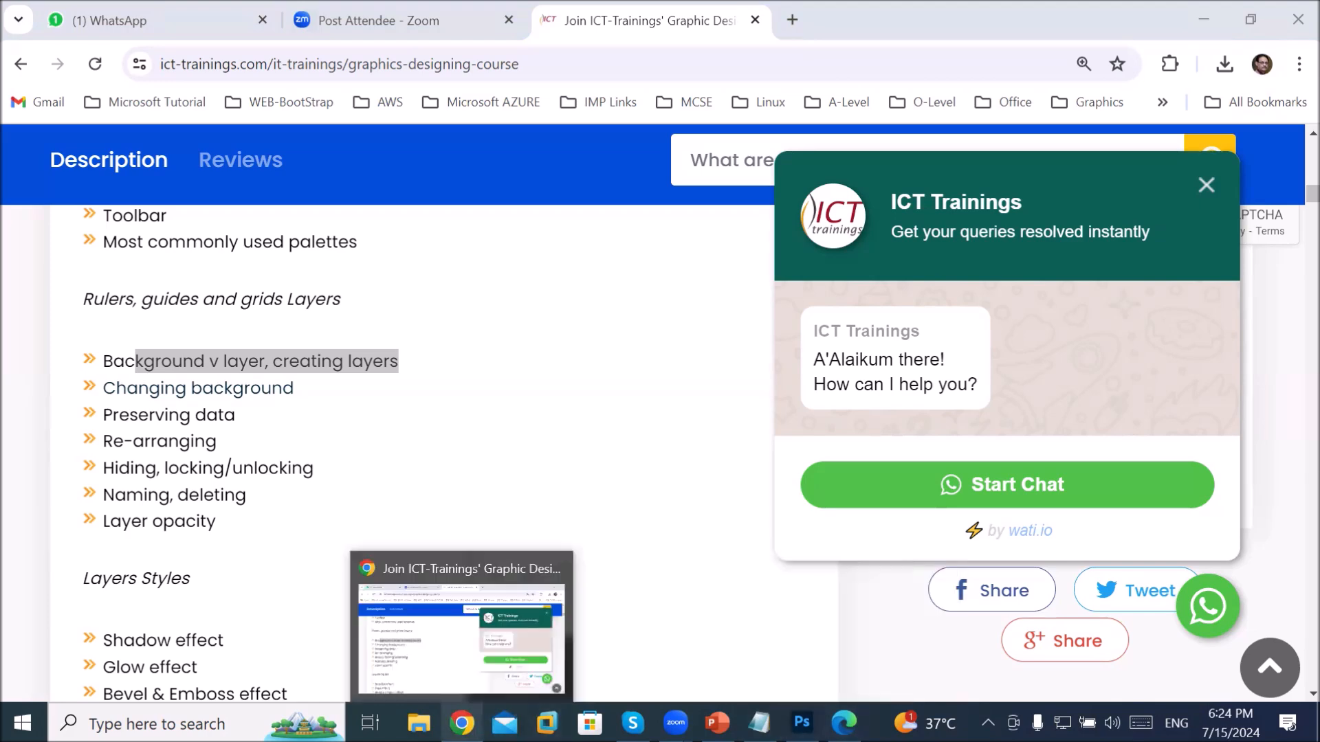
Step: Show rulers in inches on the blank document and restore the Photoshop window to a smaller size
click(802, 723)
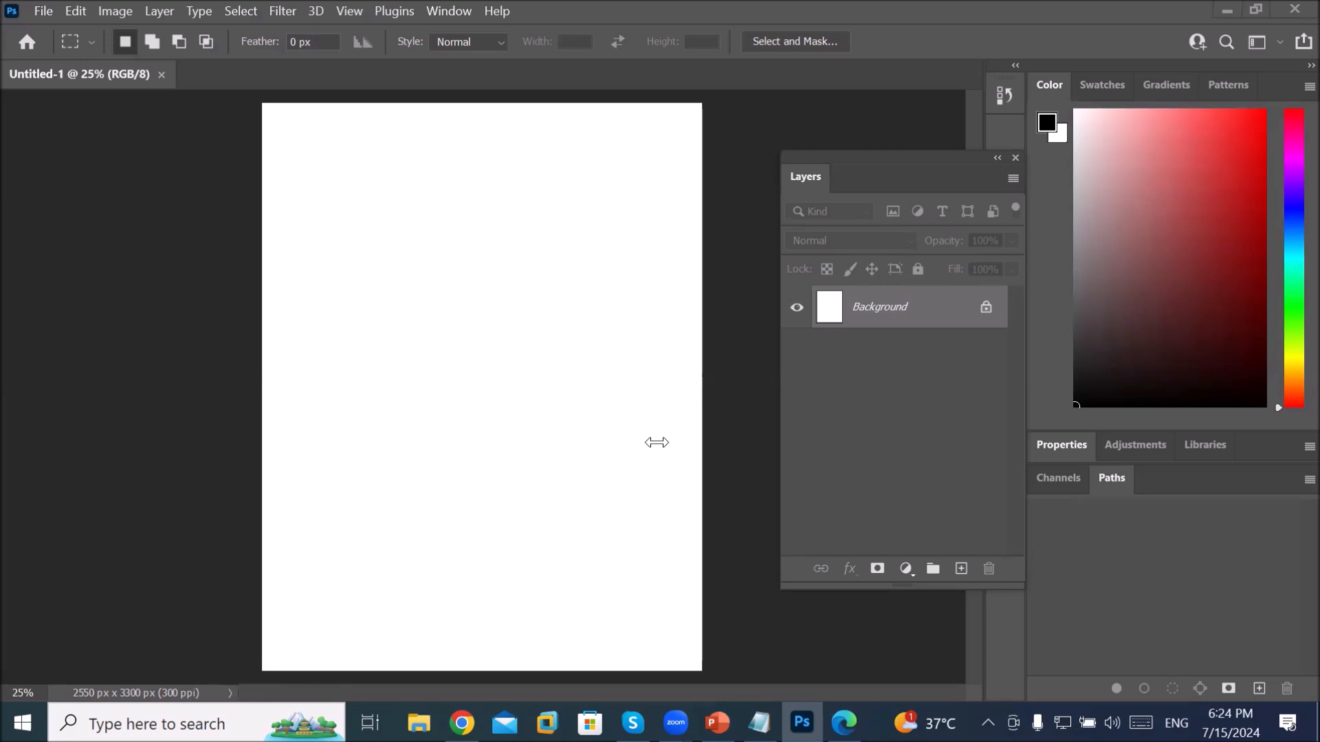
click(351, 11)
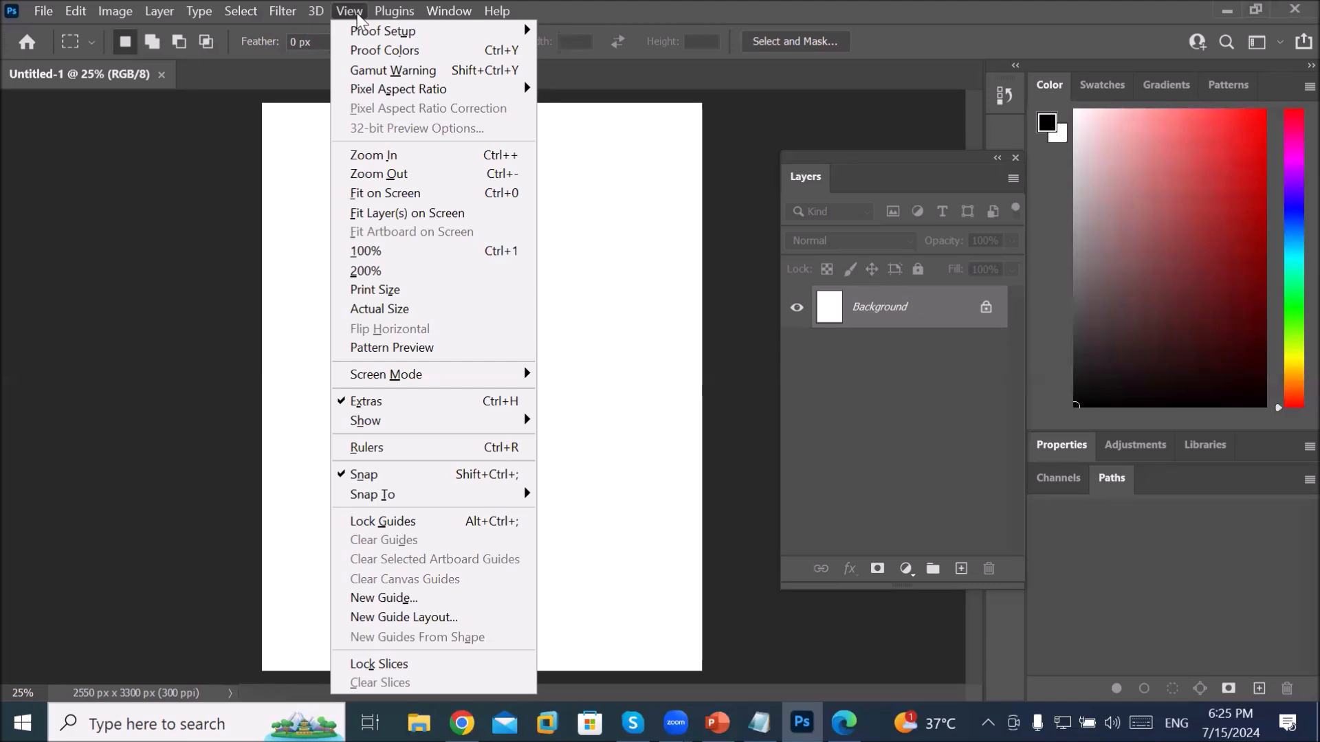
click(473, 450)
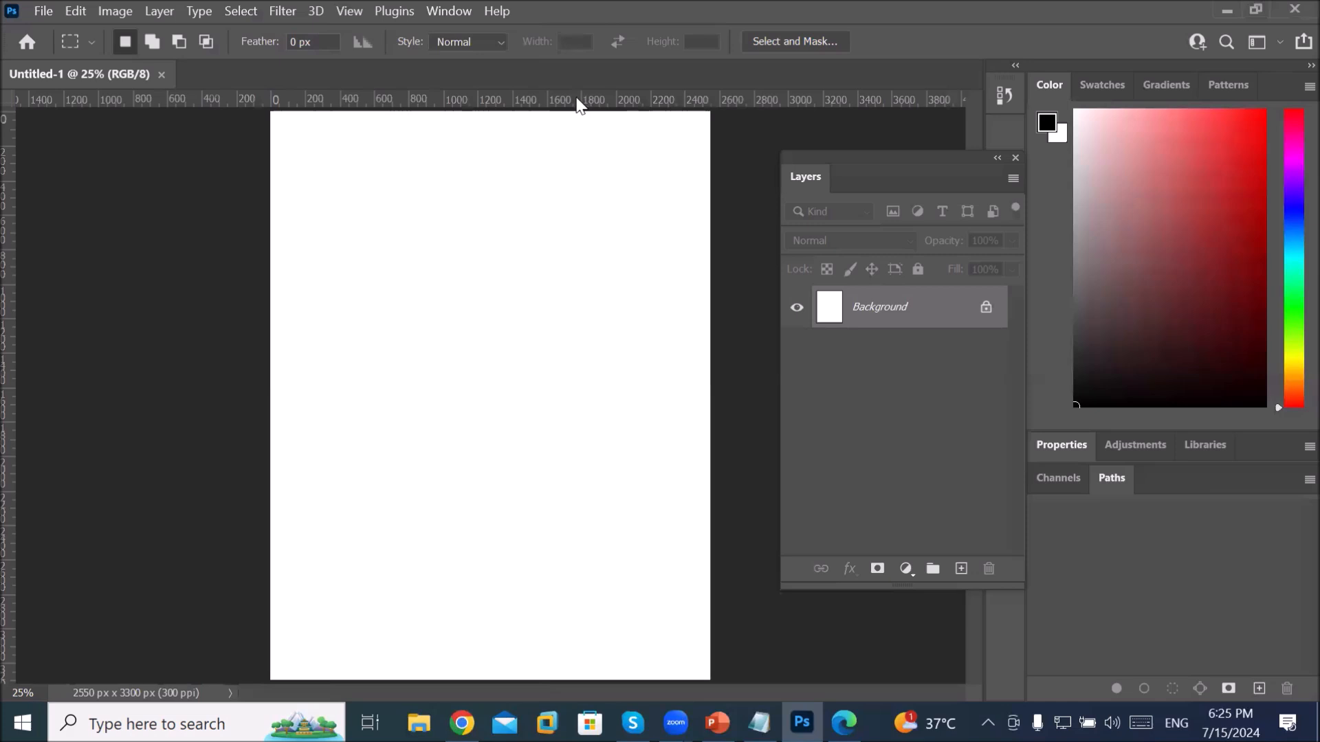
right_click(559, 104)
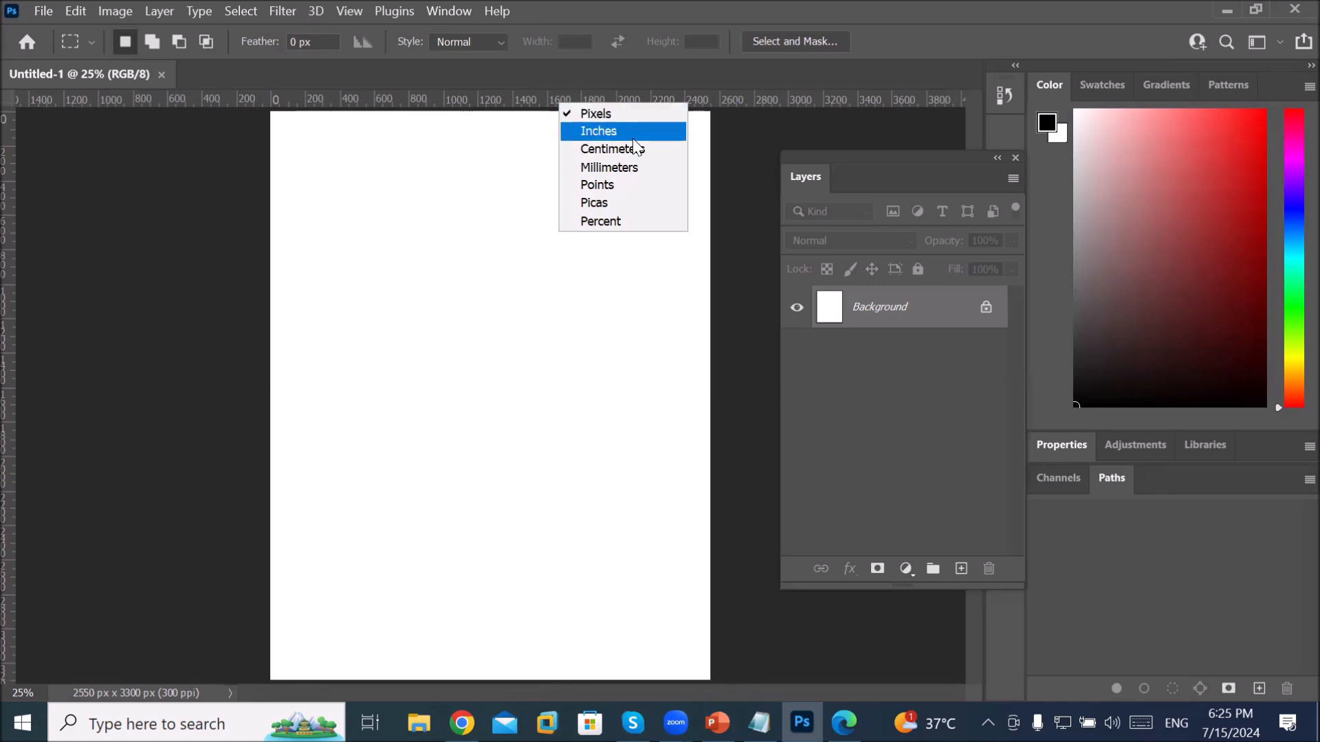
click(629, 132)
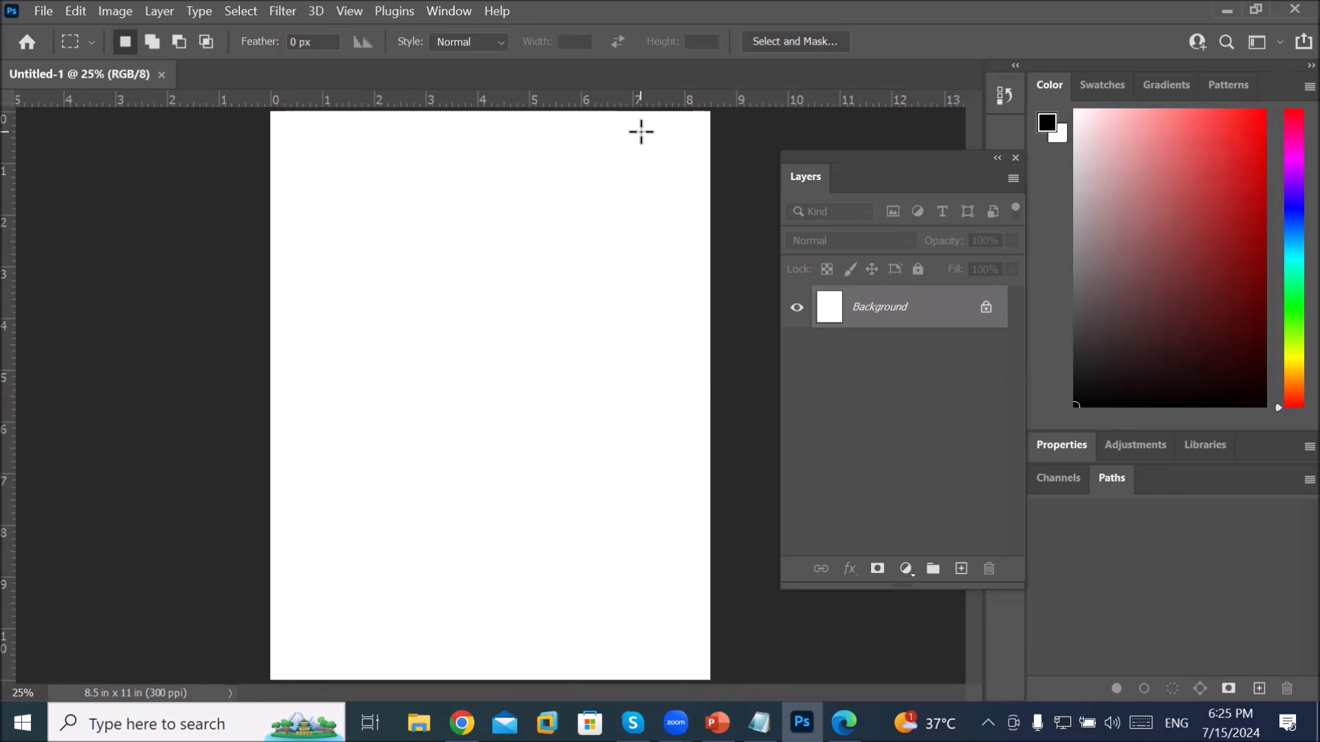
double_click(609, 2)
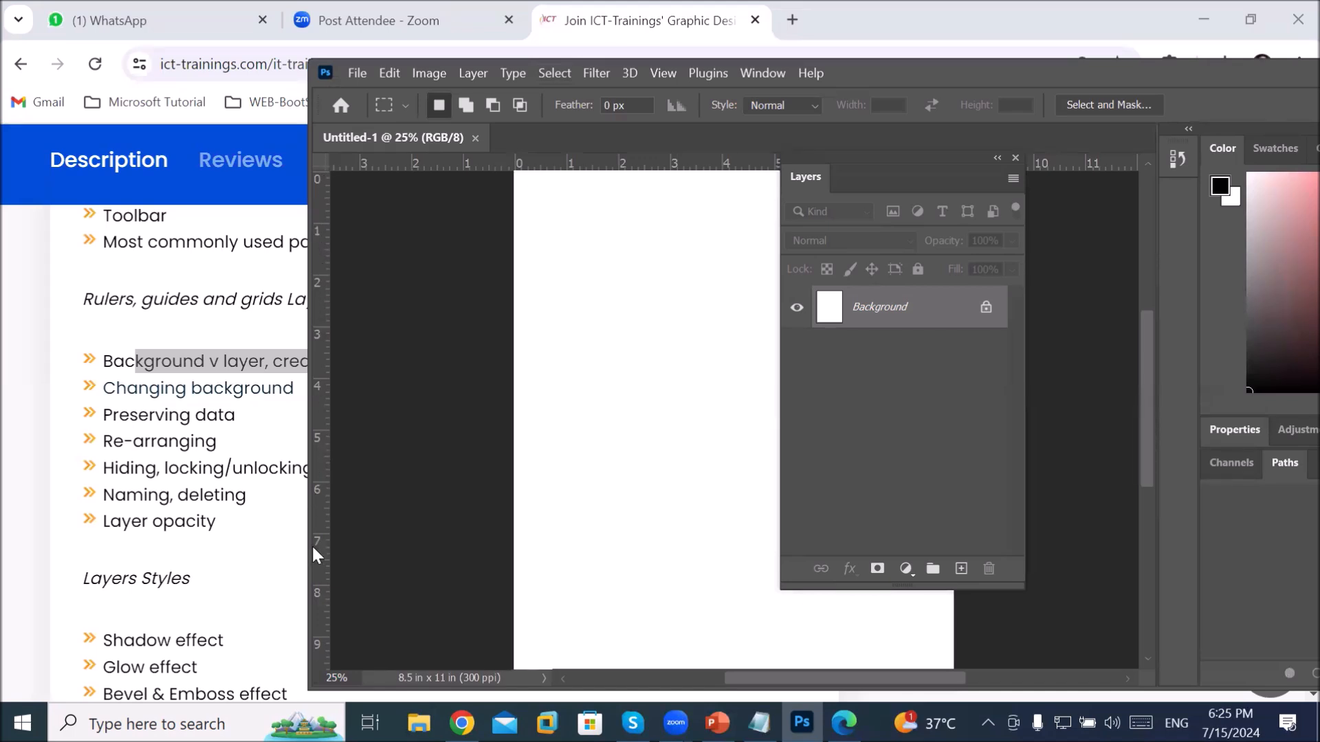
Step: Move the Layers panel lower, toggle the rulers with Ctrl+R, and maximize the Photoshop window
scroll(456, 564, down, 1)
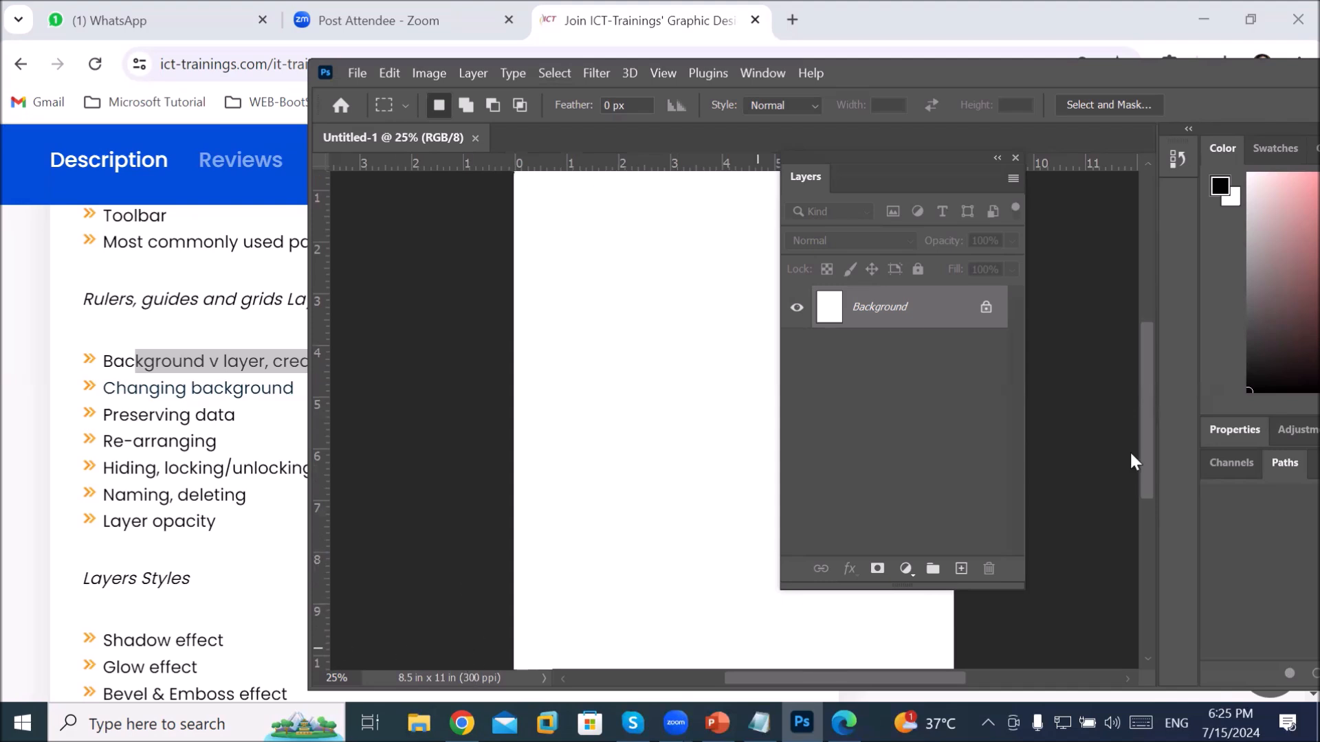
scroll(1134, 462, down, 4)
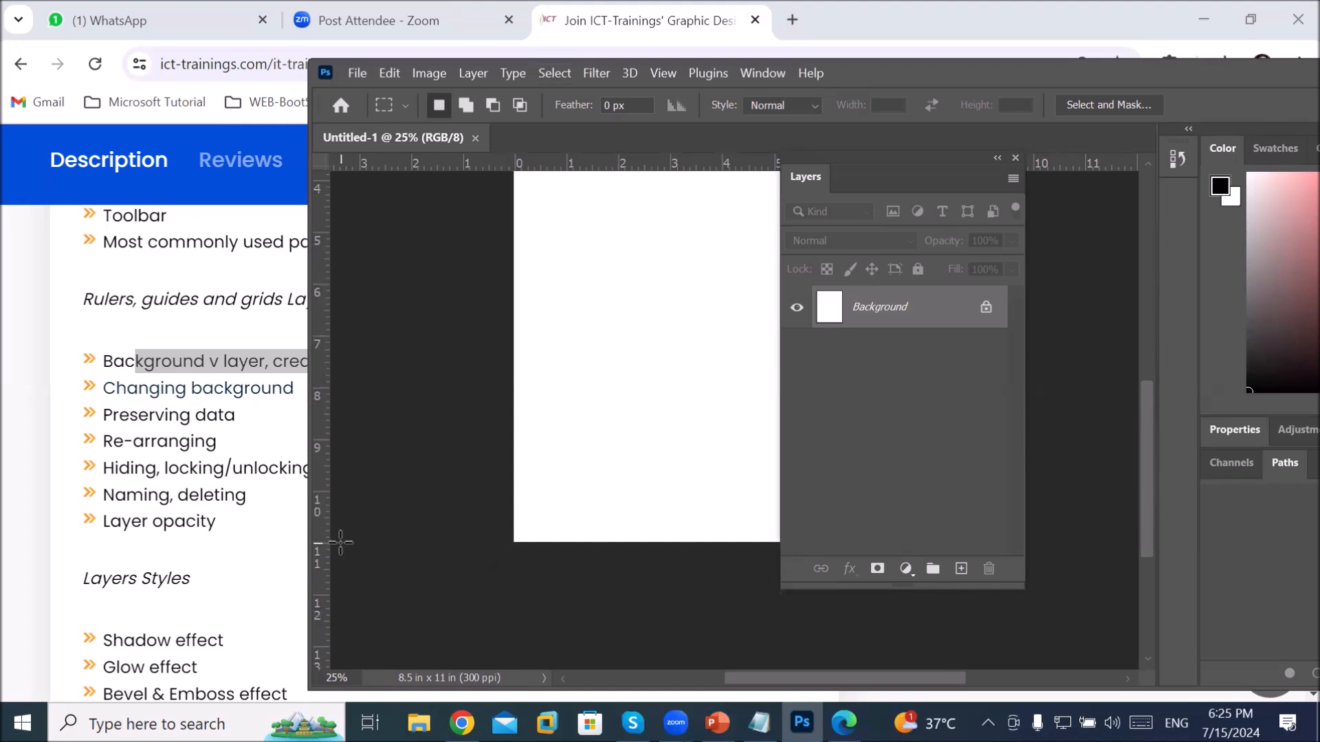
drag(1144, 387, 1153, 290)
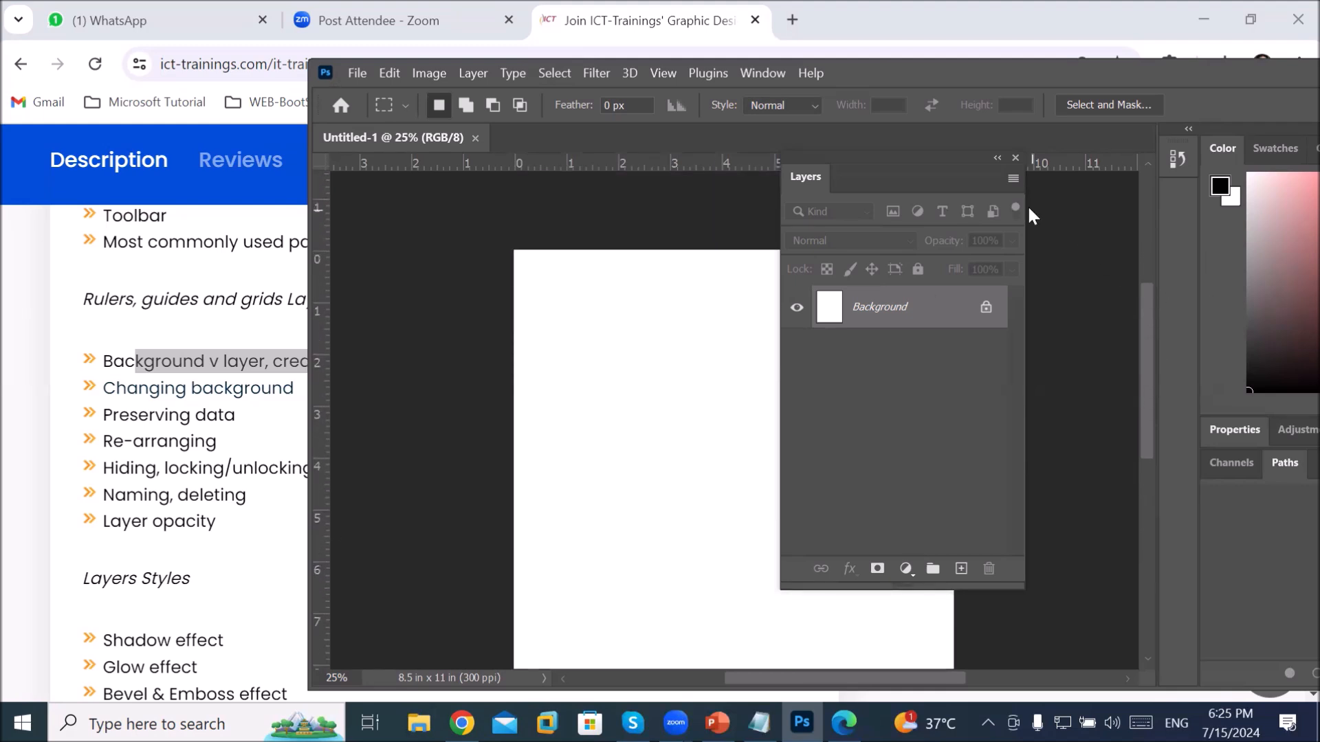
drag(906, 173, 873, 426)
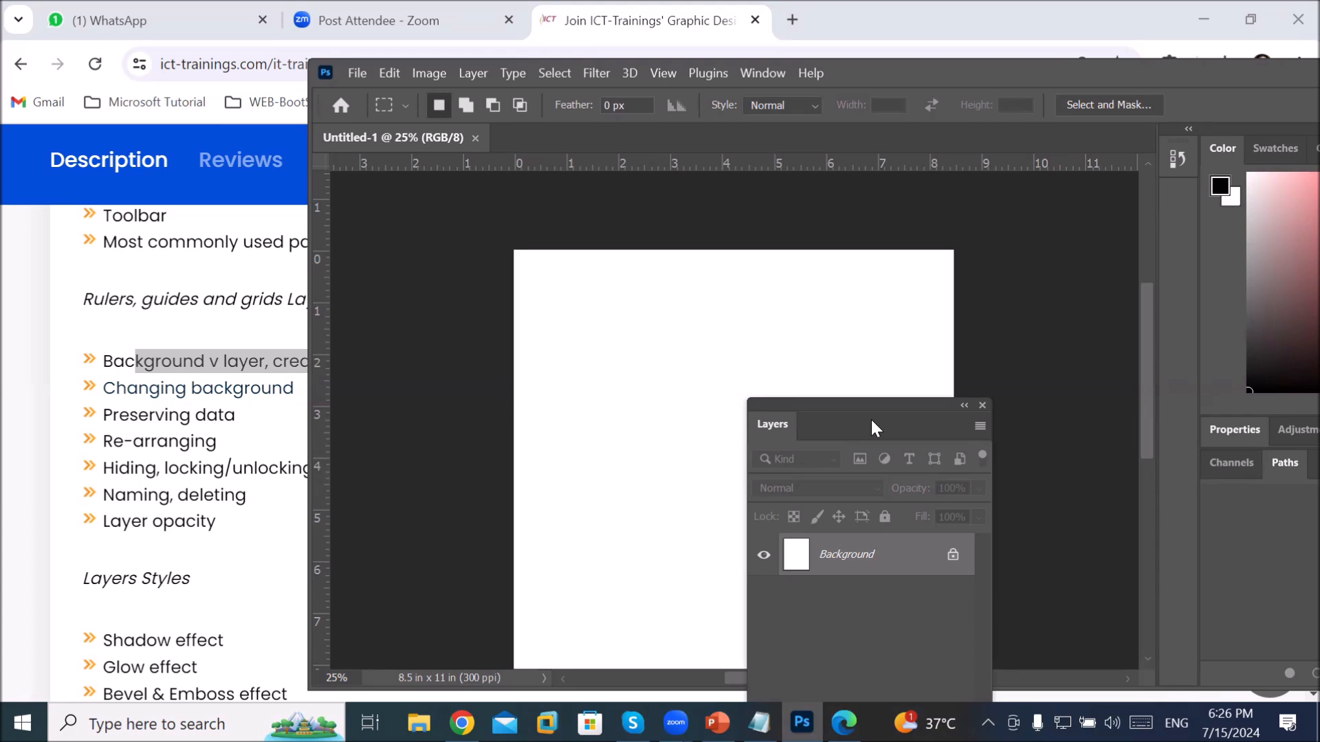
key(ctrl+r)
key(ctrl+r)
key(ctrl+r)
key(ctrl+r)
double_click(884, 73)
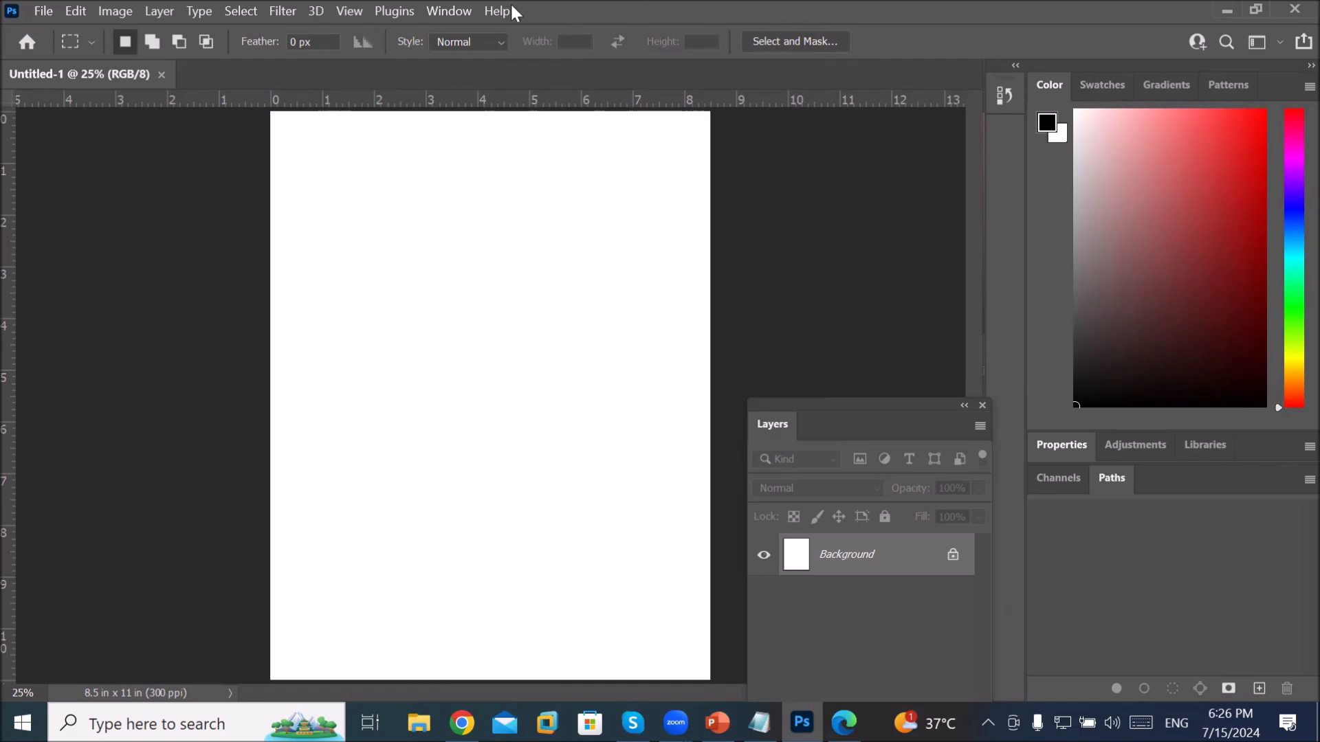
click(44, 12)
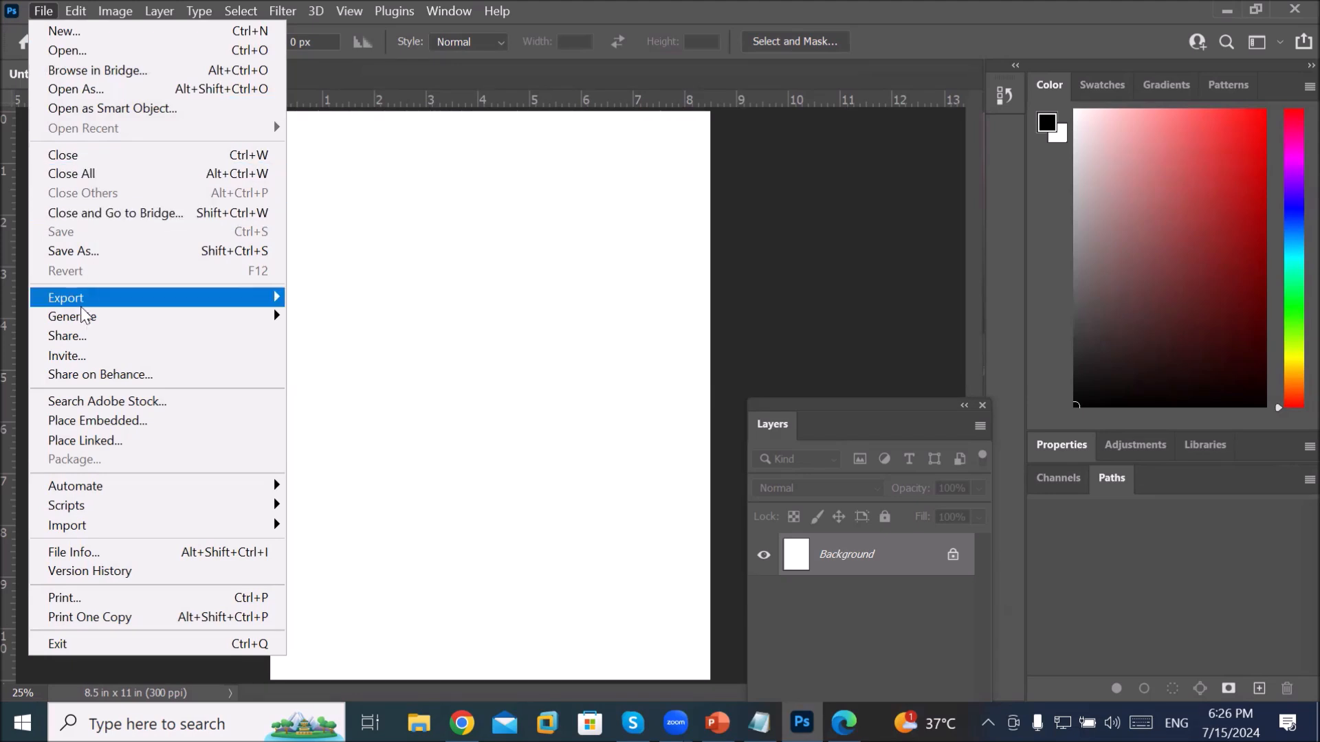
mouse_move(79, 302)
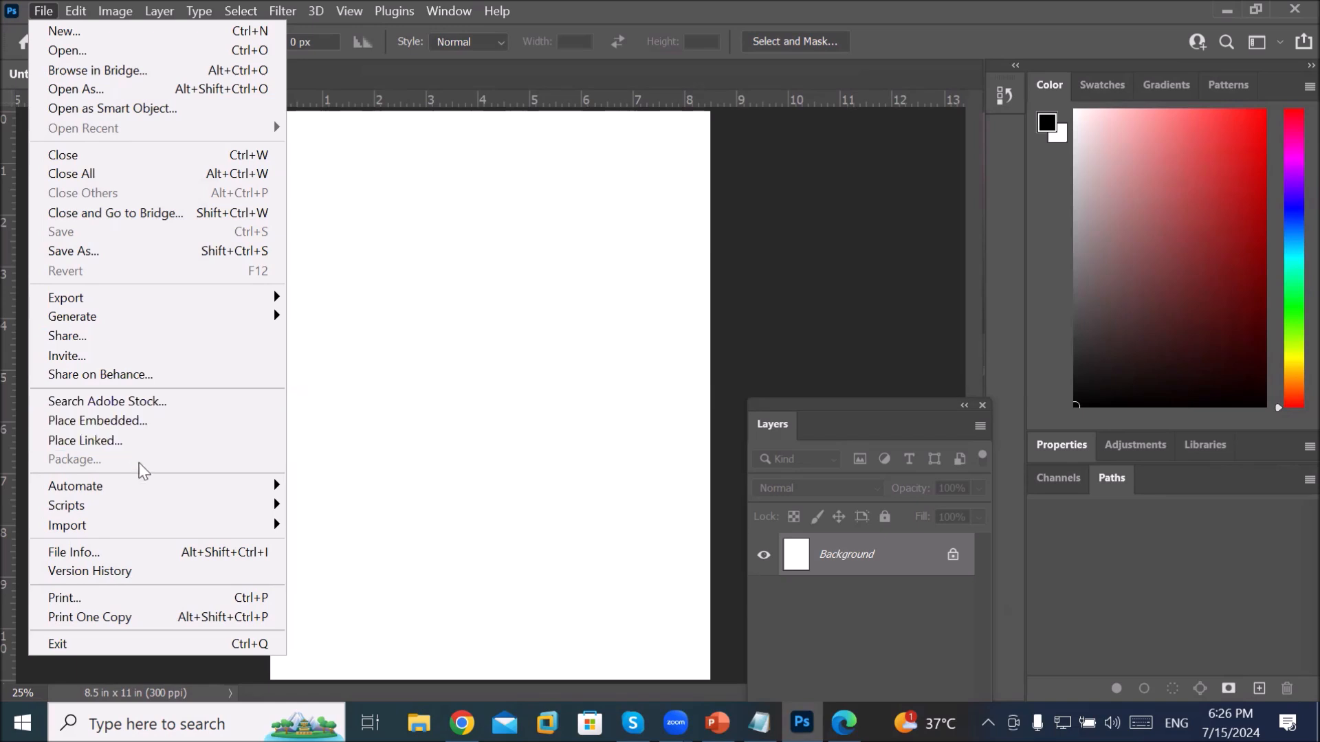
mouse_move(155, 535)
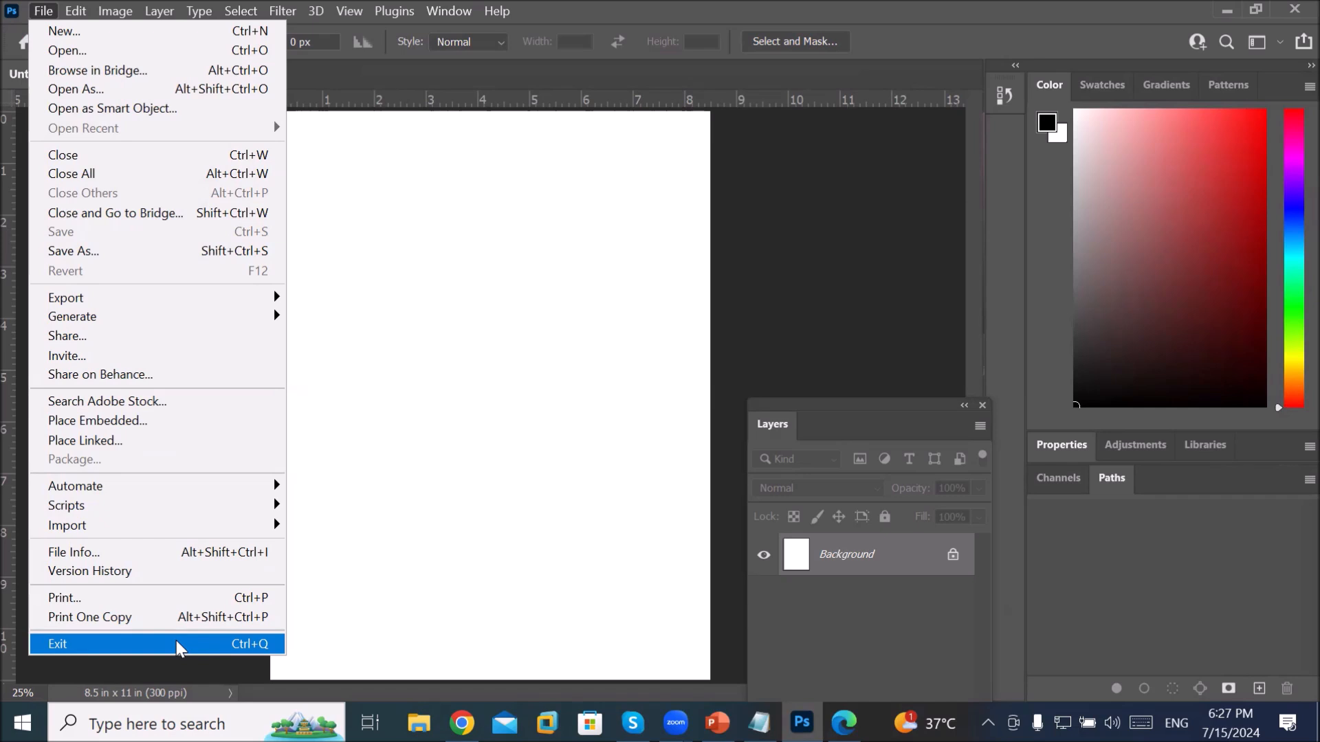
click(499, 350)
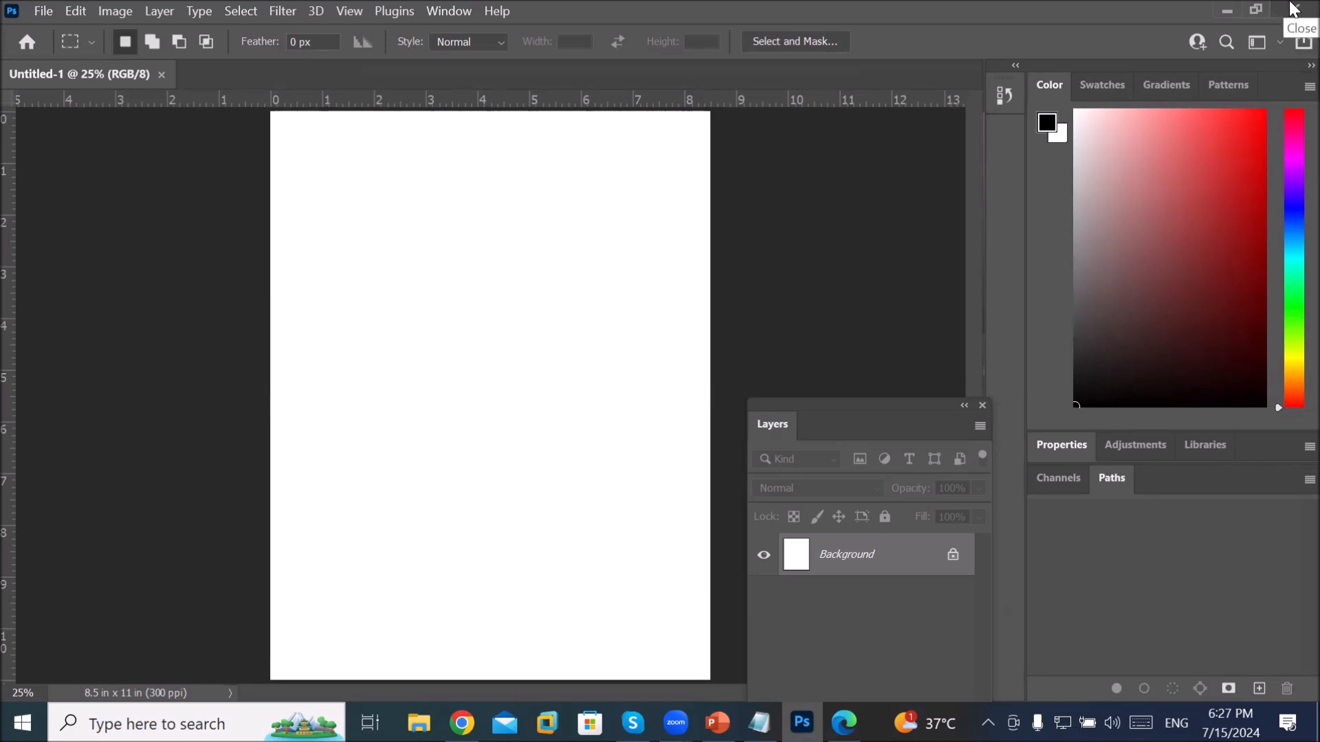
Step: Exit Photoshop using Close from the Ps icon's window menu
click(12, 12)
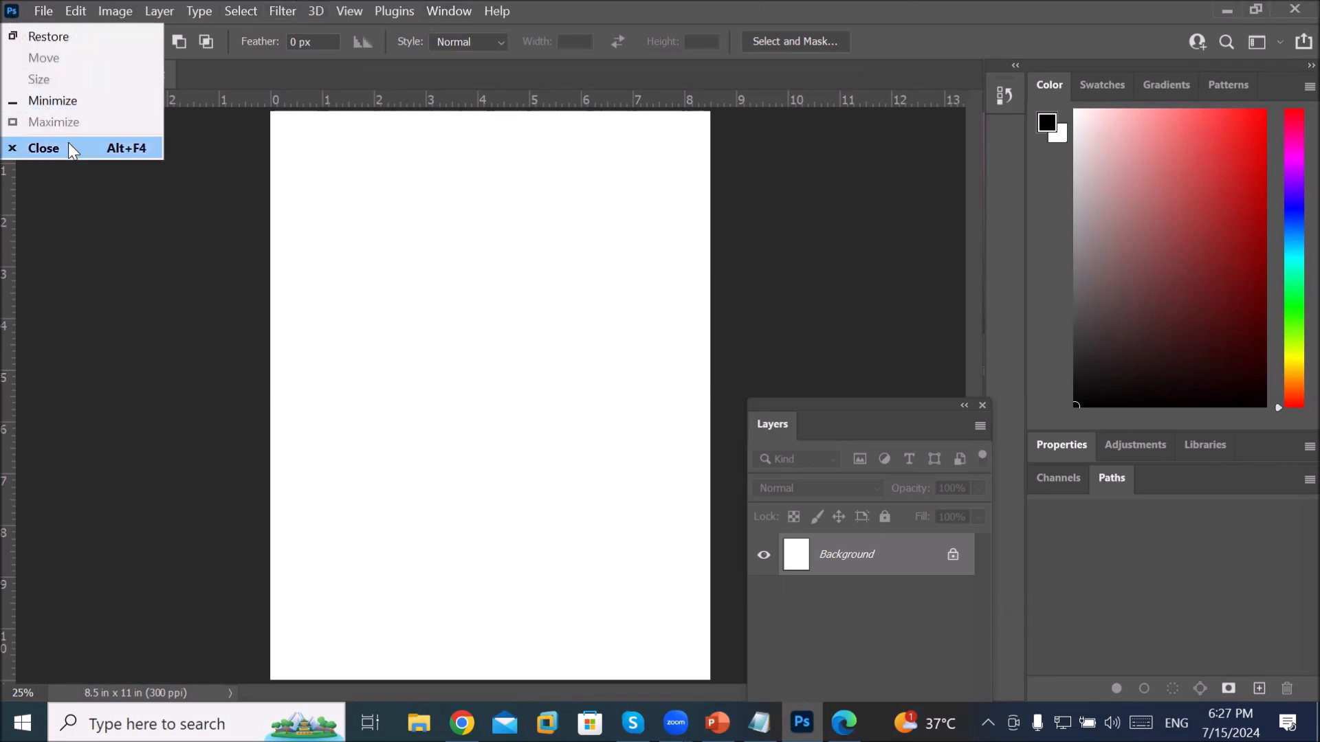
click(369, 199)
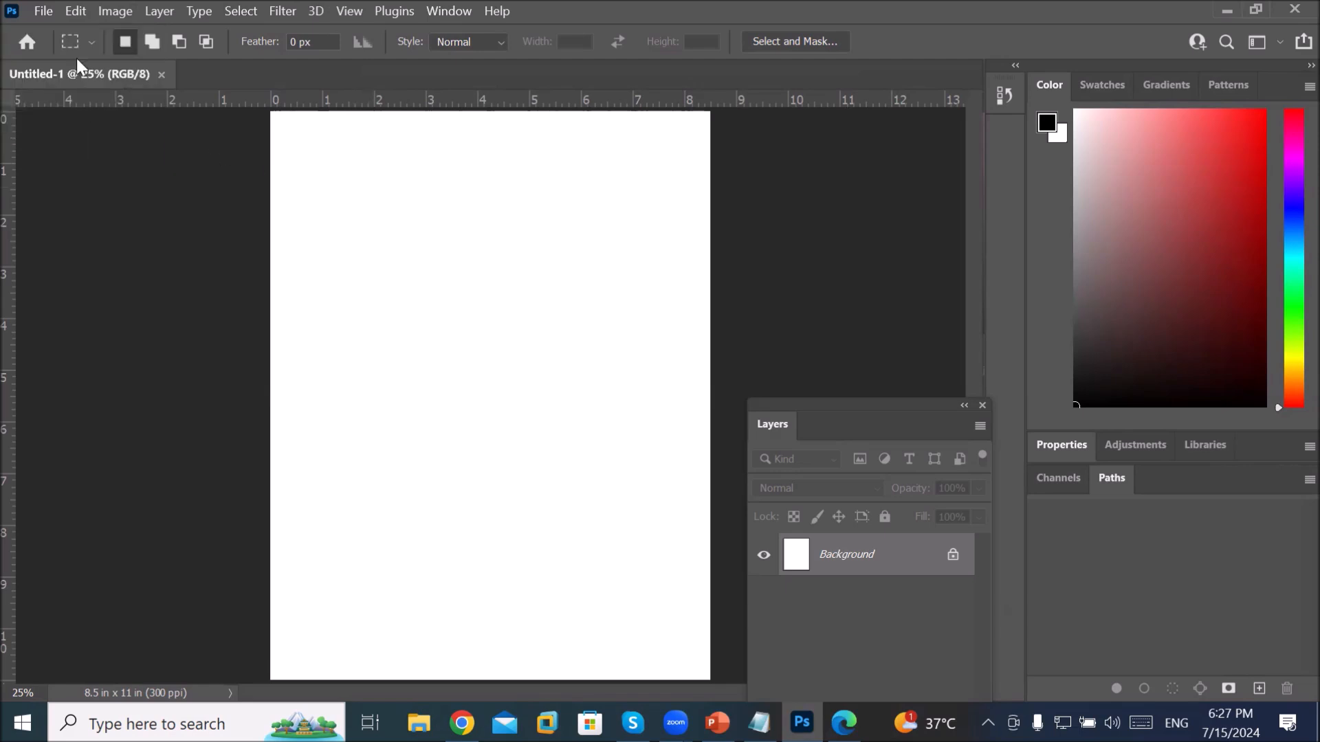
click(13, 11)
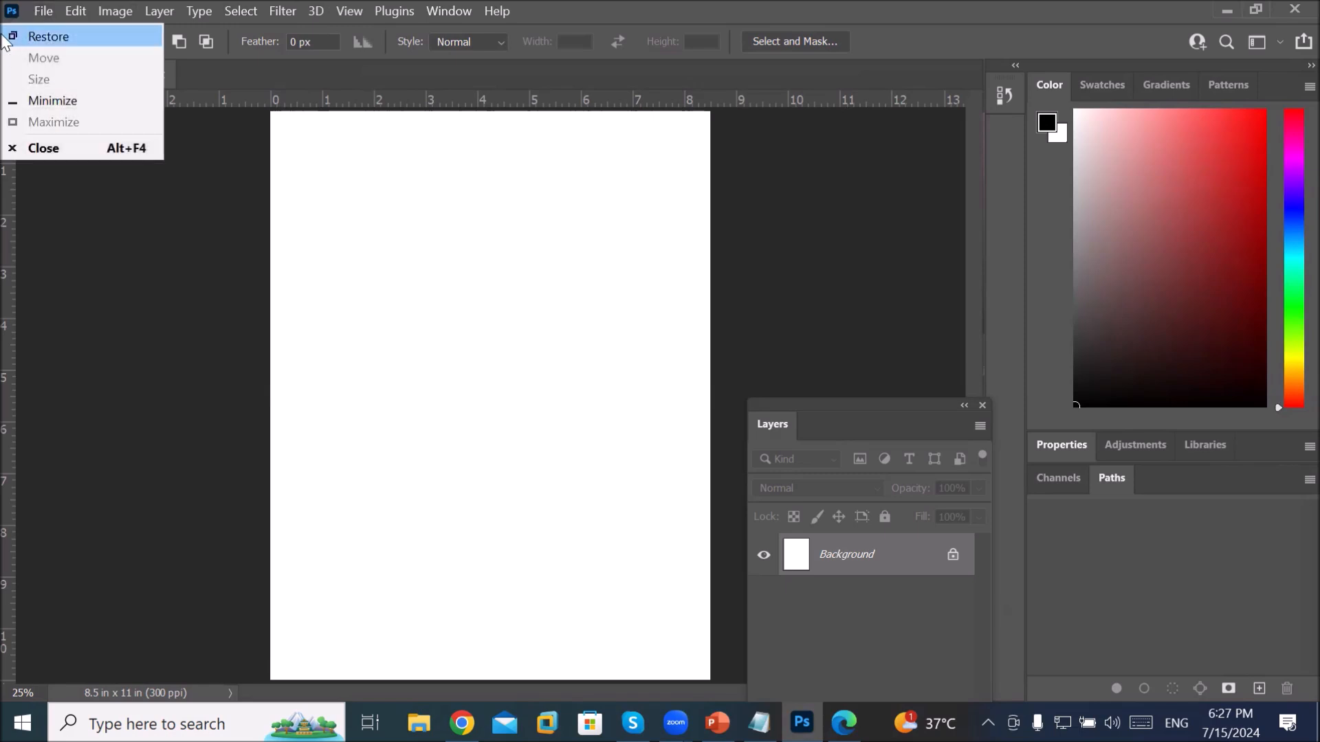
click(61, 146)
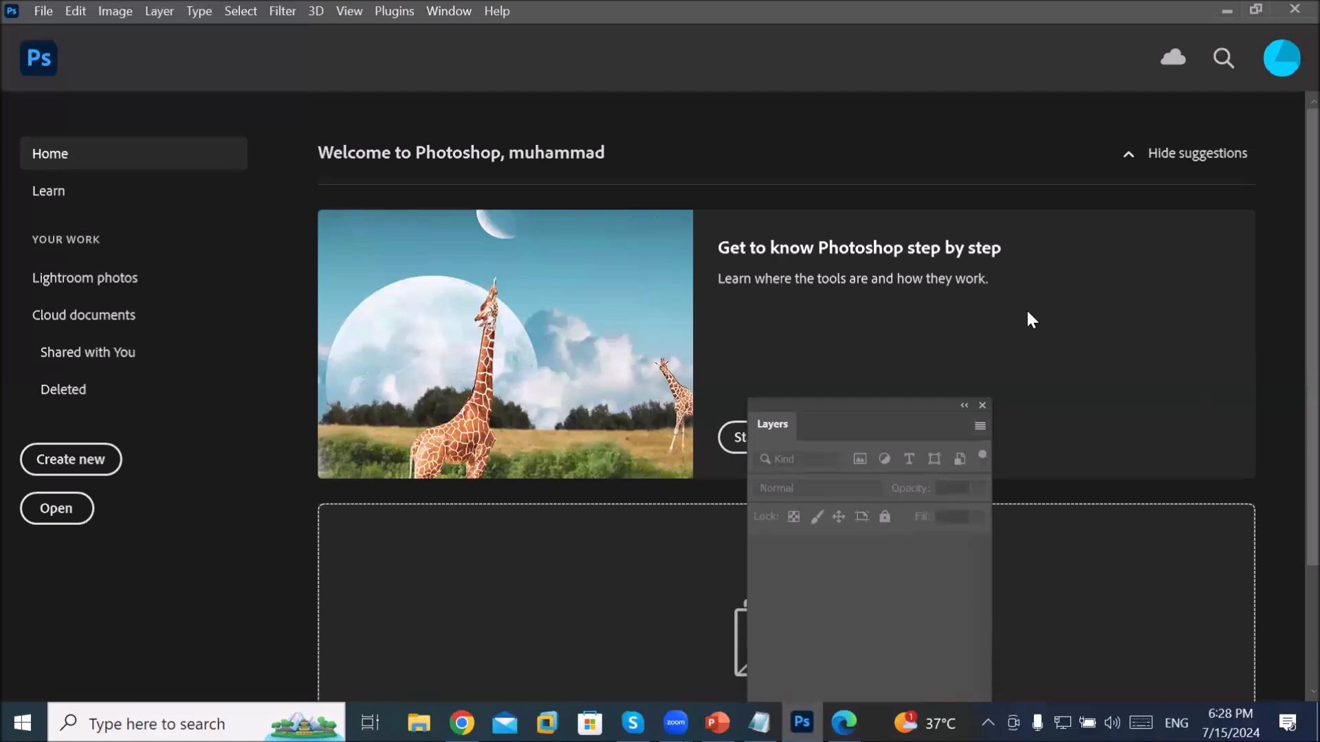
Step: Scroll the Home screen down to the drag-and-drop image area
scroll(802, 529, down, 3)
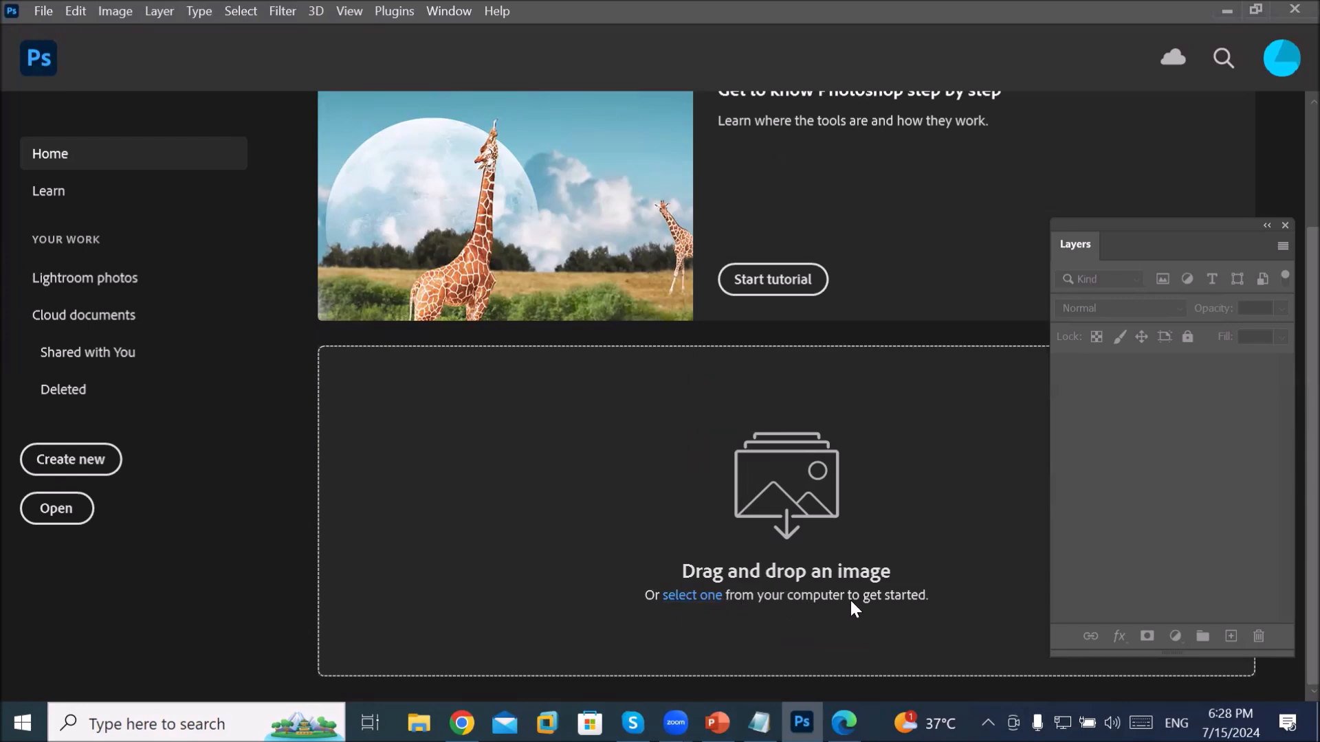
Step: In the Open dialog, browse to D:\_Graphics\Images\BuildingAndMonoments and select 'boat in sea'
click(685, 596)
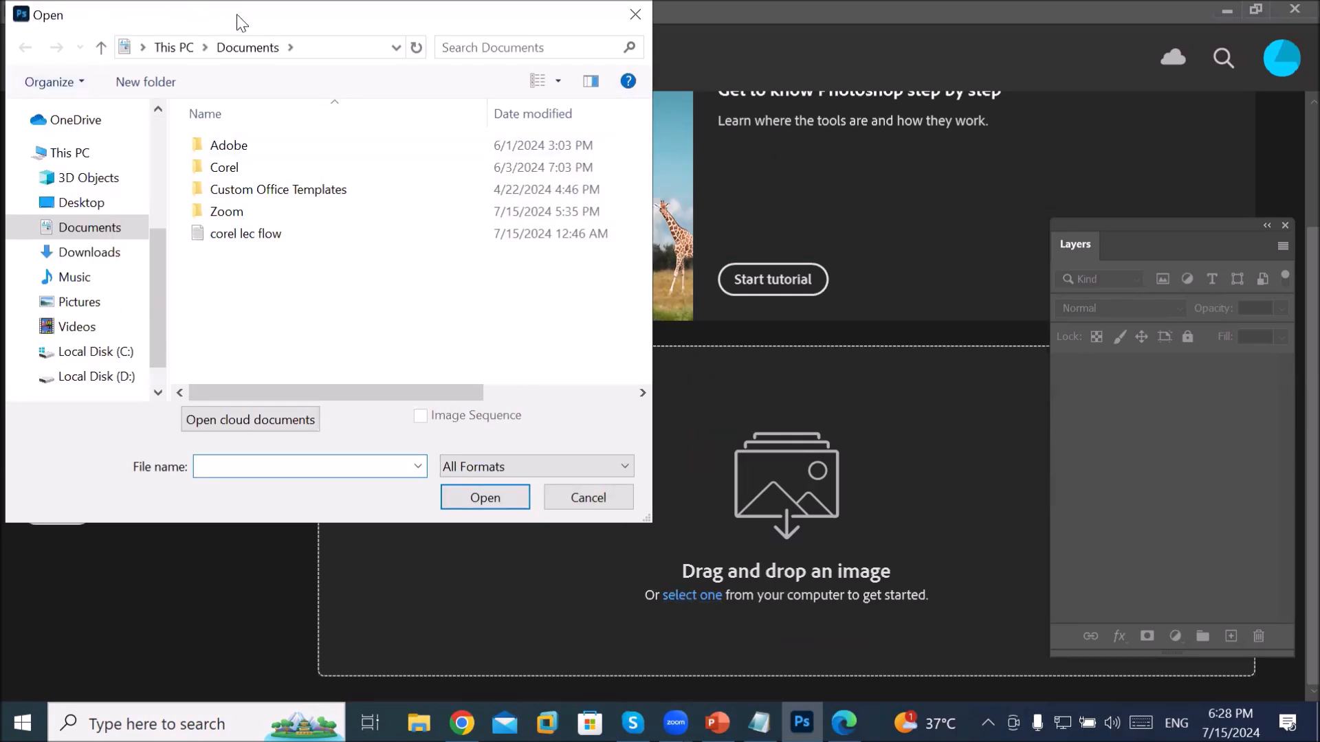
drag(240, 20, 482, 24)
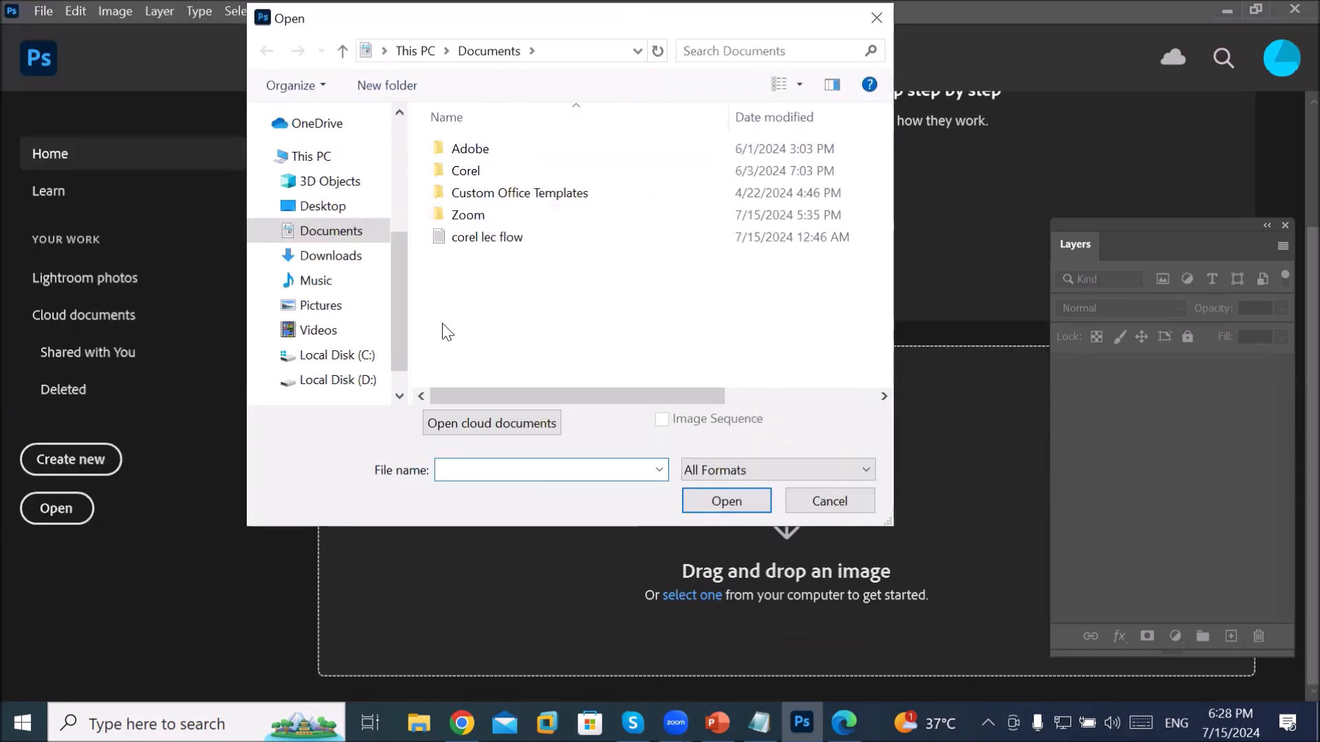
click(333, 380)
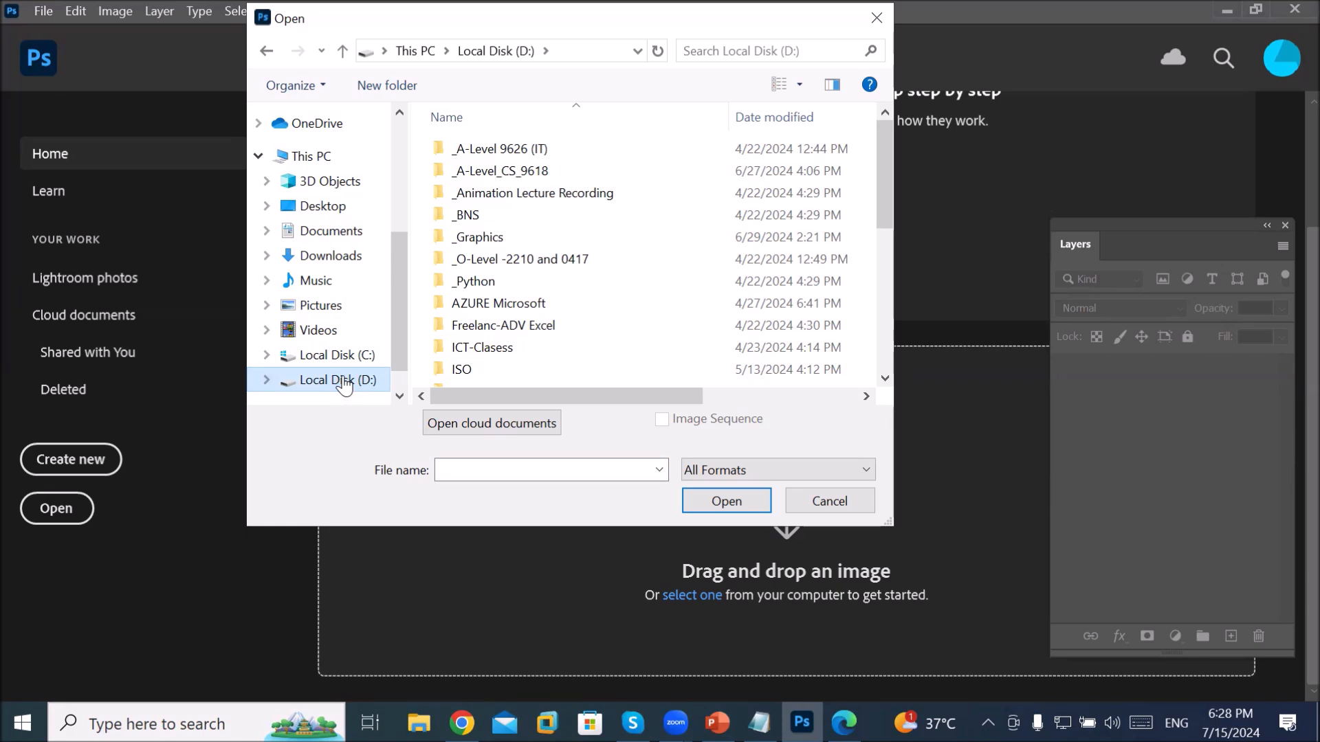
double_click(486, 241)
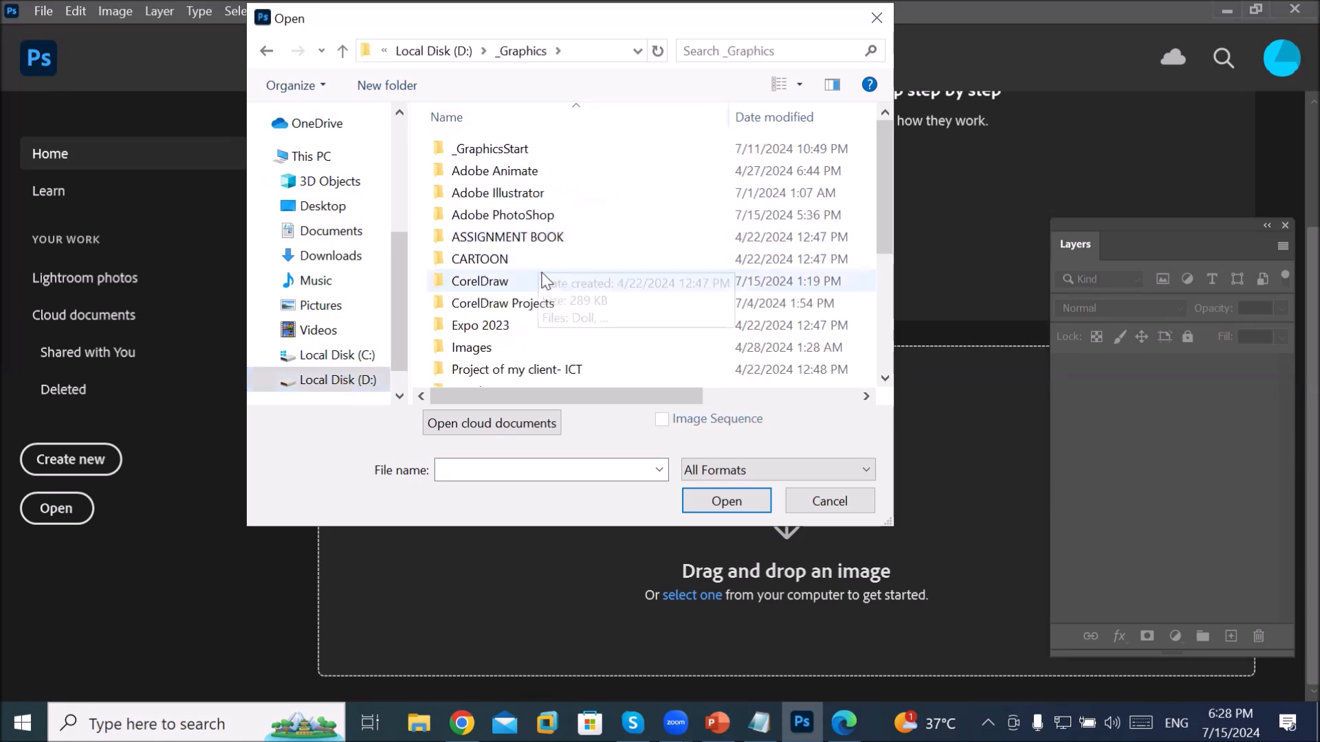
click(512, 348)
double_click(512, 348)
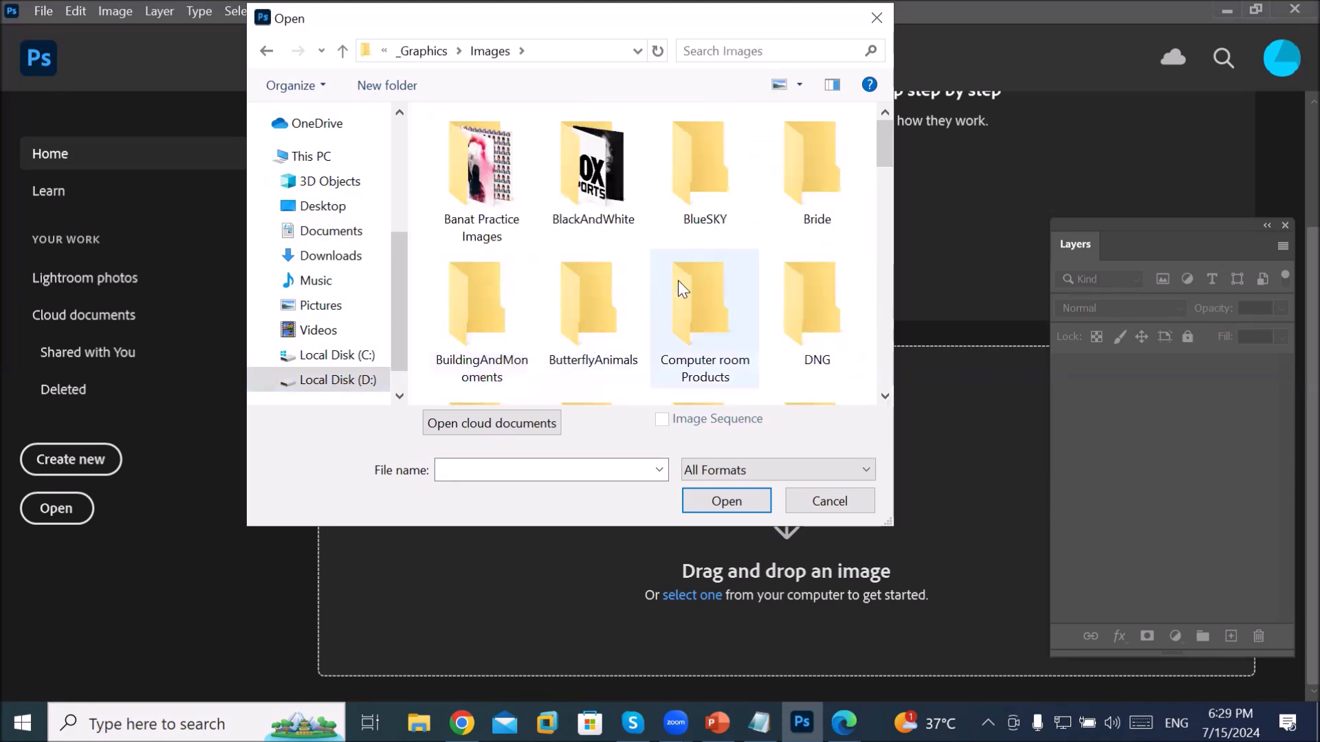
scroll(680, 281, down, 3)
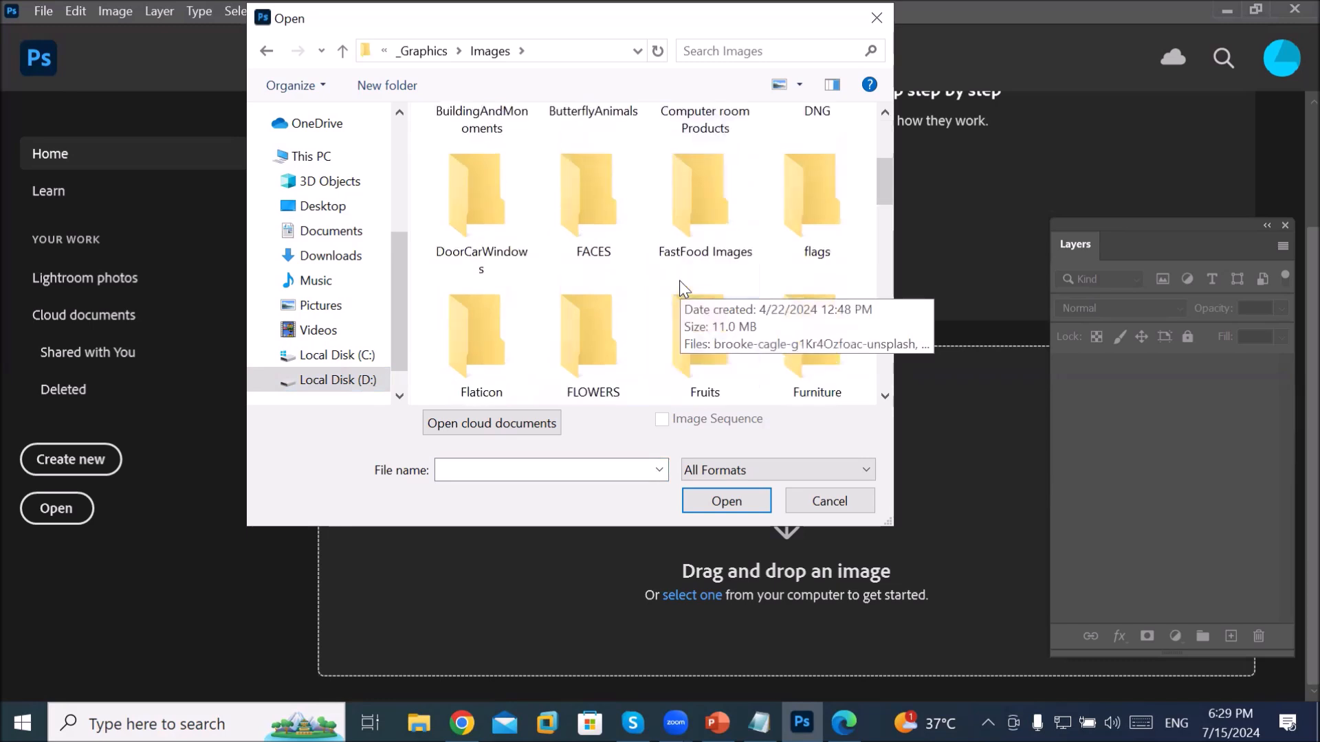
scroll(748, 323, up, 3)
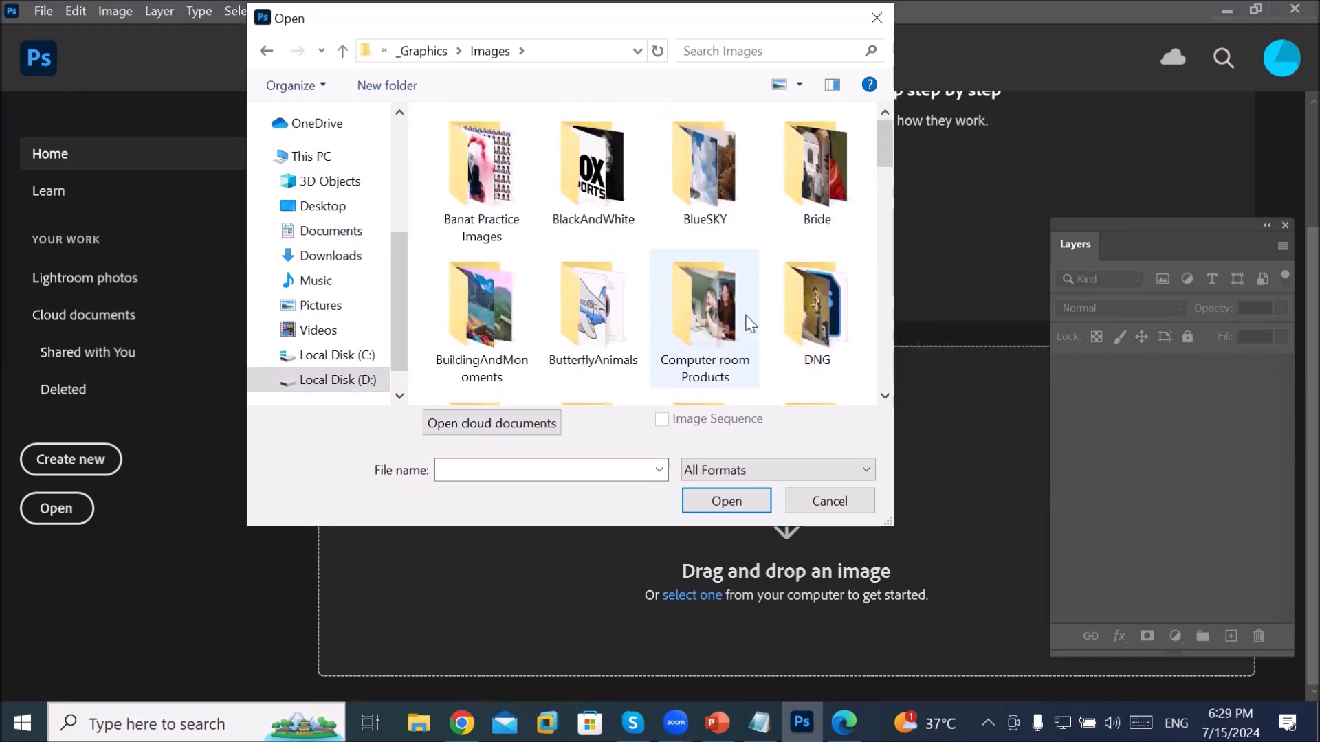
double_click(486, 330)
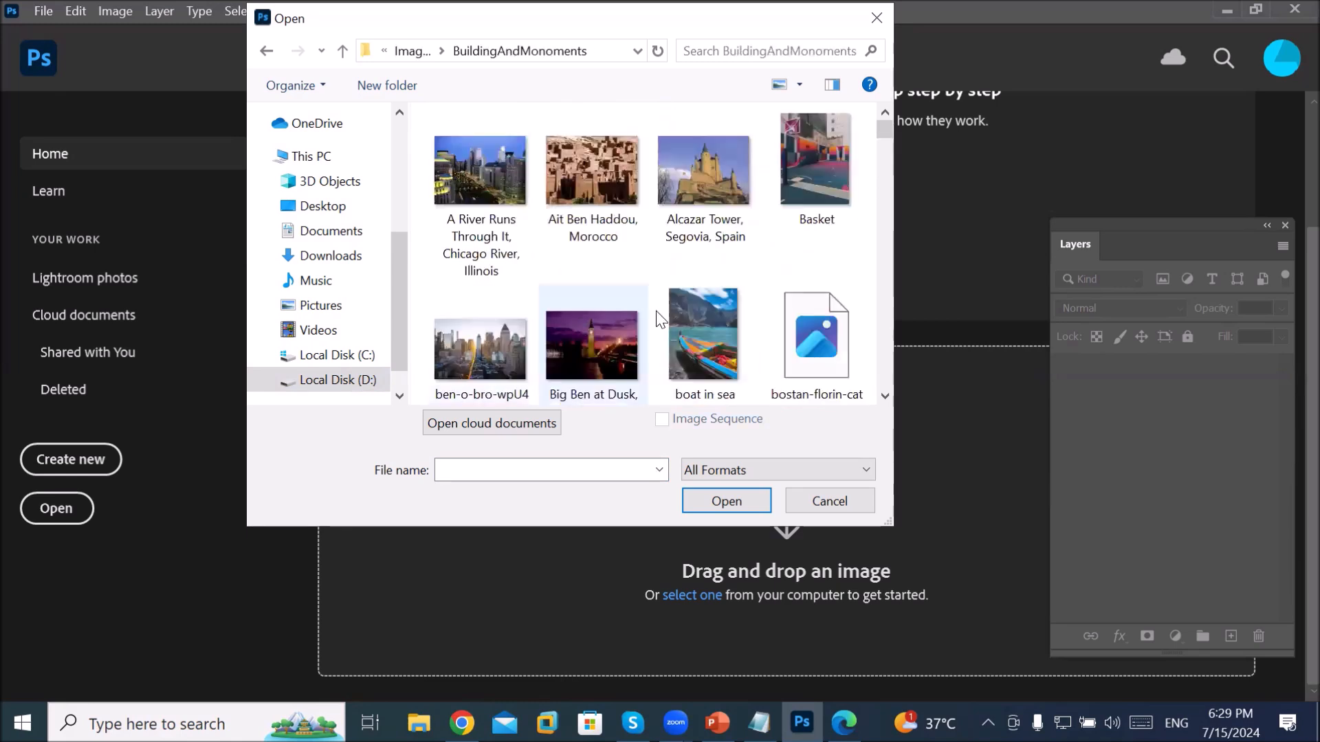
click(690, 358)
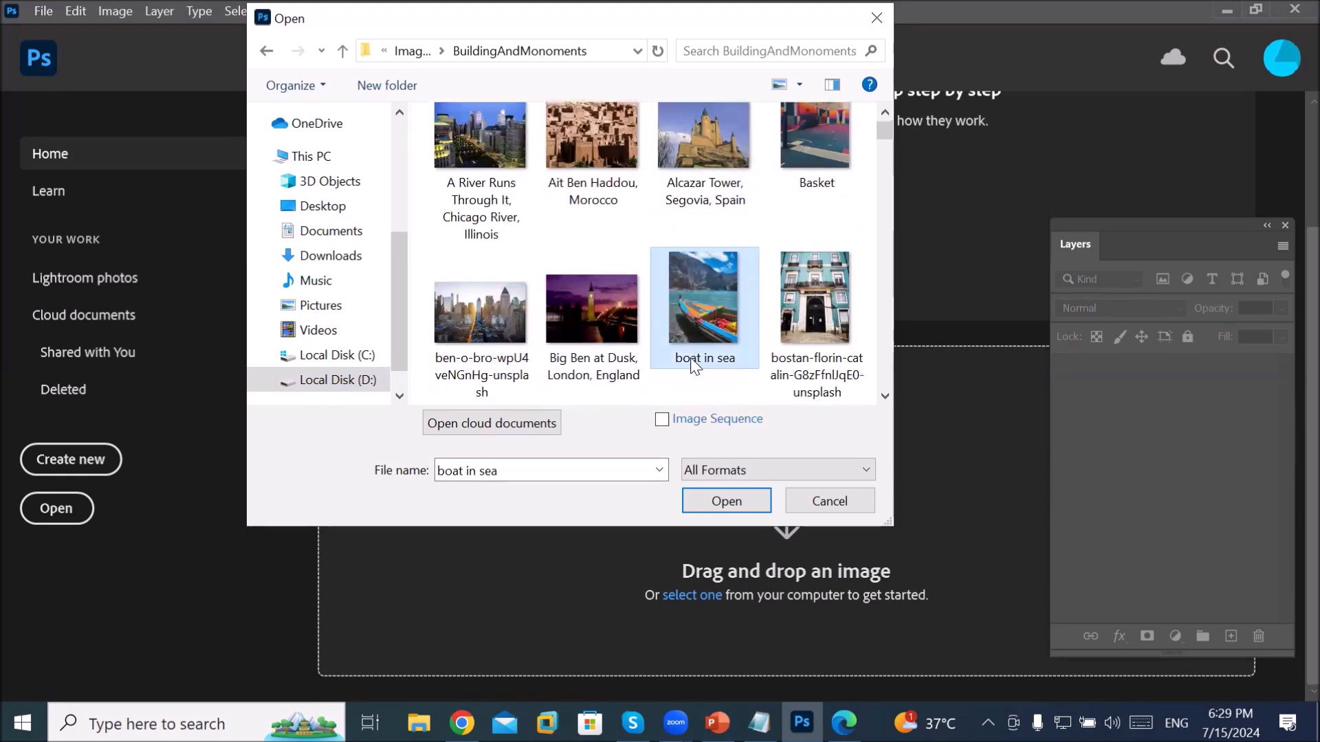
Step: Open the 'boat in sea' photo and dismiss the Automatic preset syncing notice
click(721, 502)
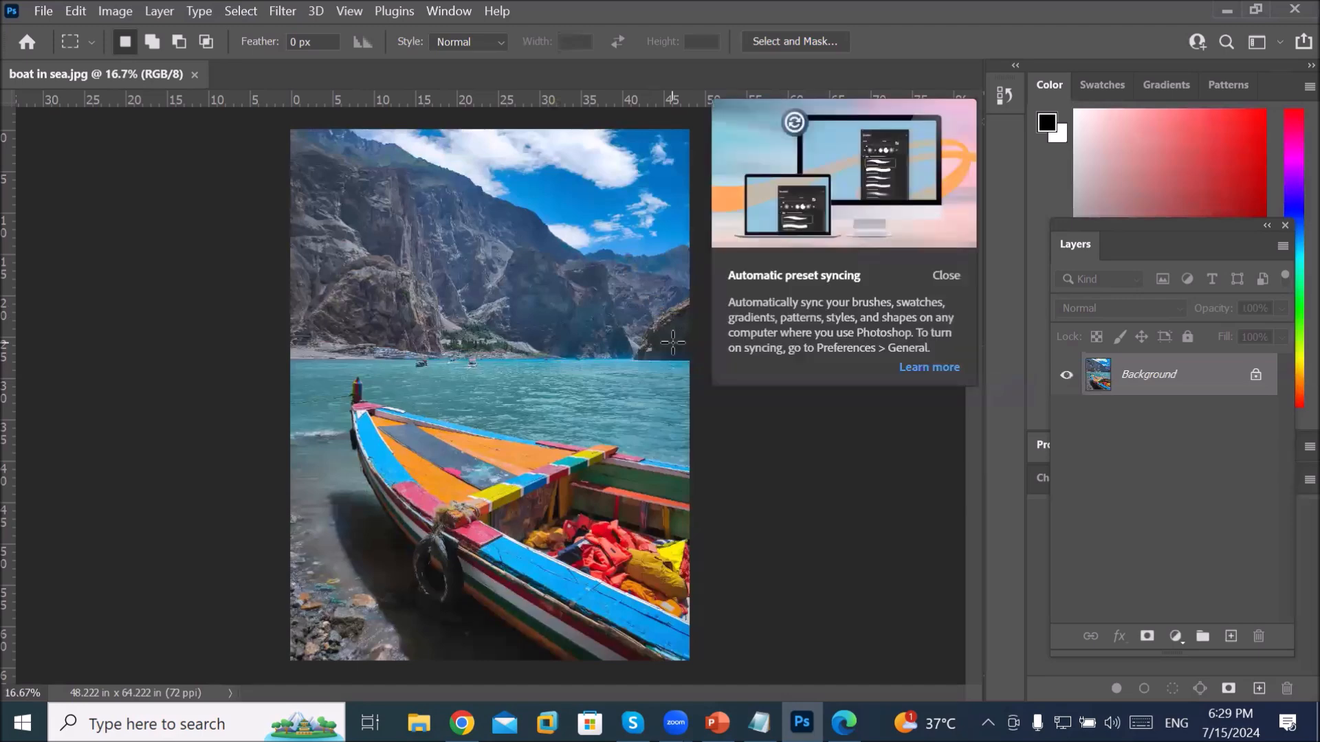
click(947, 278)
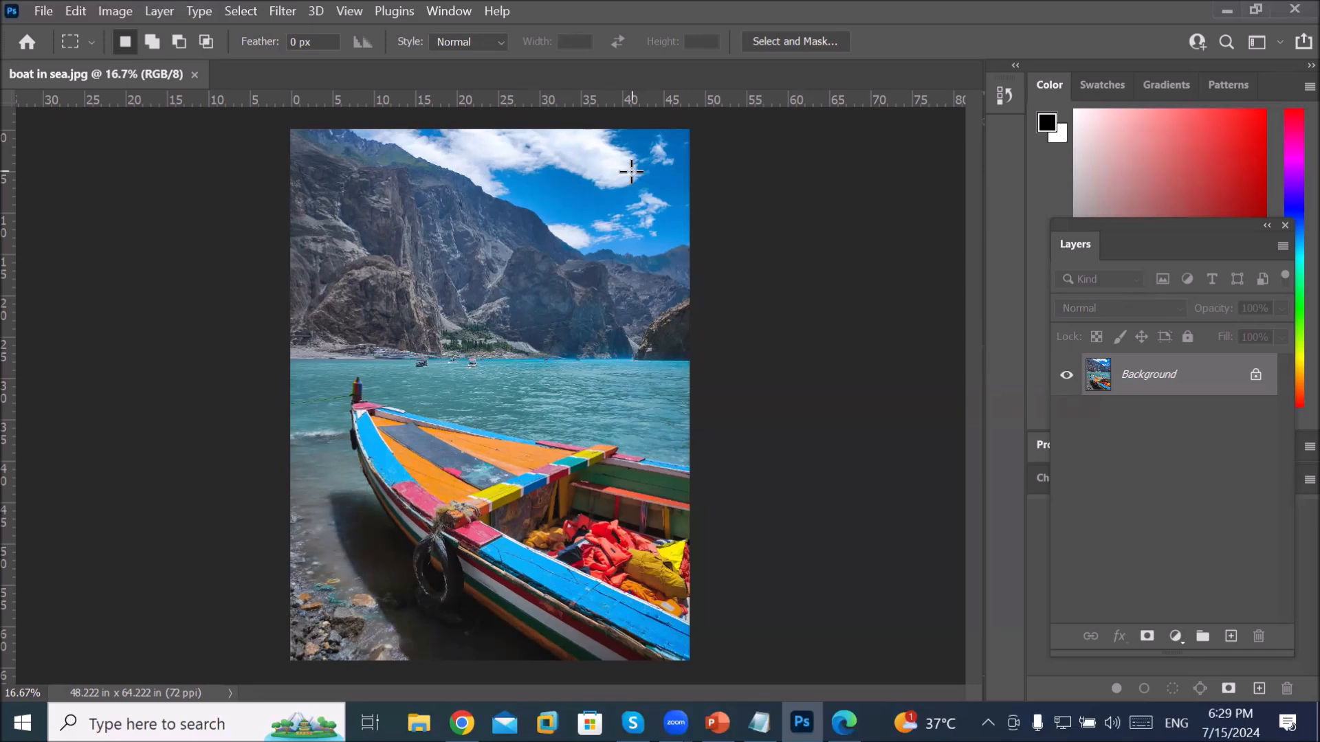
click(73, 12)
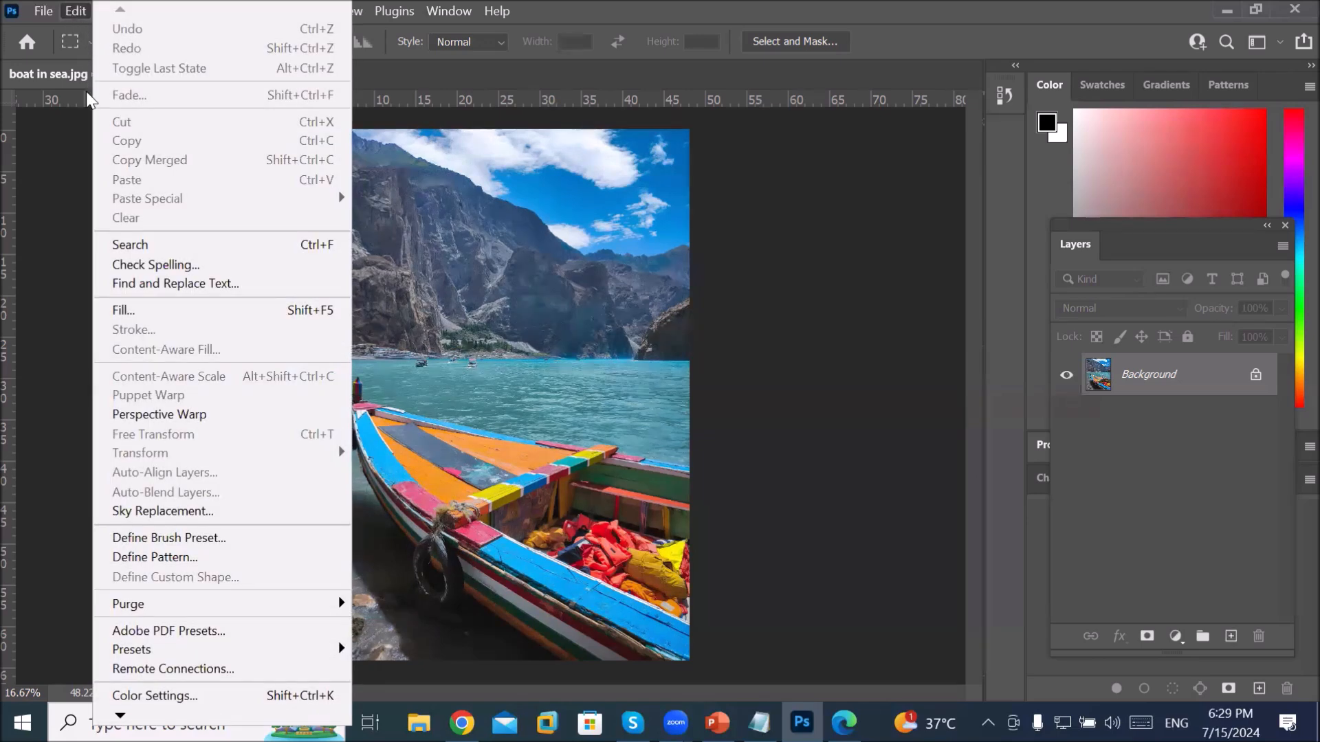
Step: Start Edit > Sky Replacement on the boat photo and bring up the sky preset list
click(204, 512)
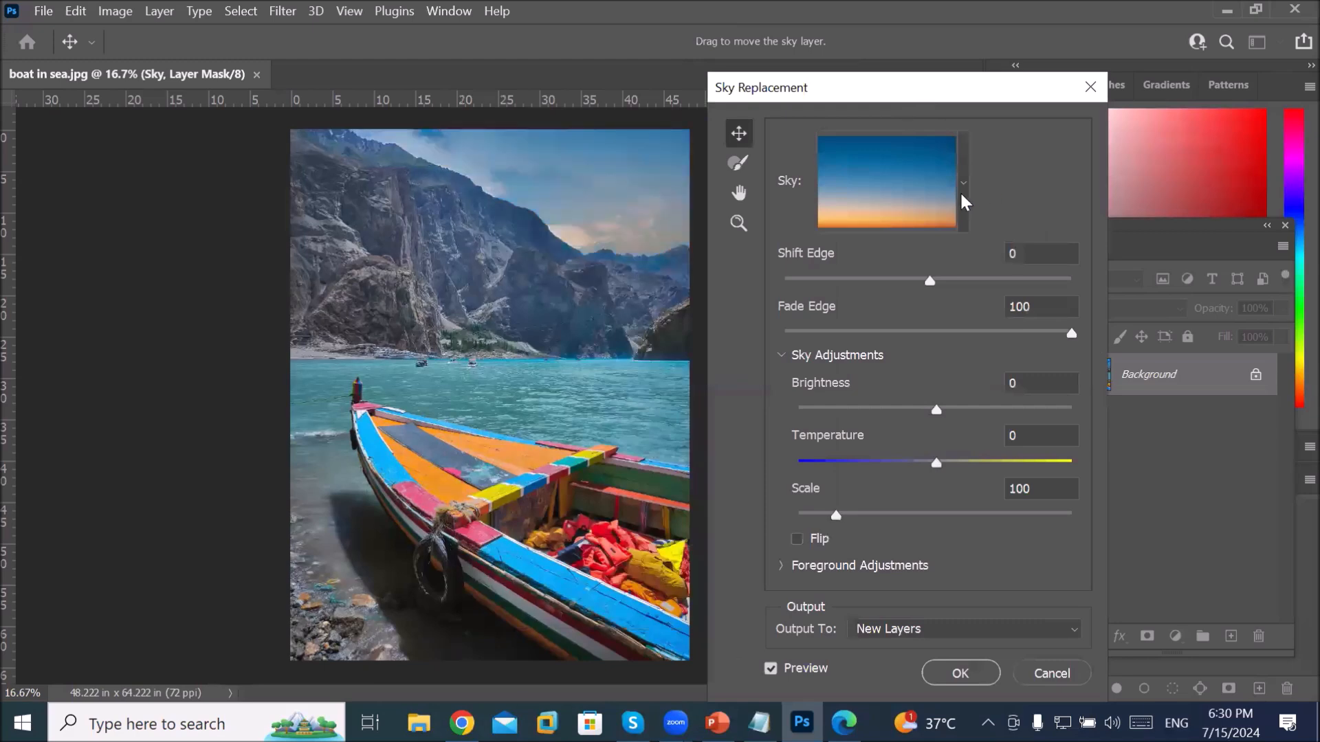
click(961, 200)
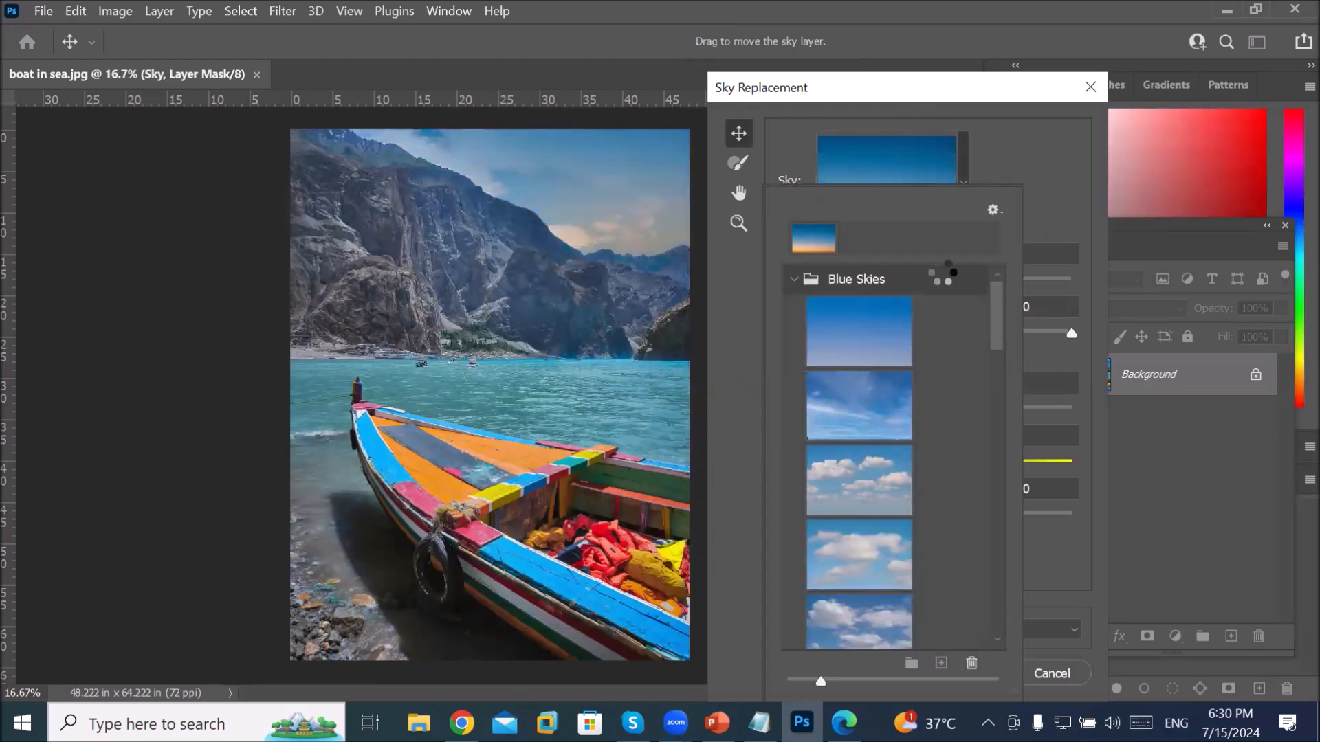
Step: Preview the cloudy blue sky preset, then the swirling deep-blue sky with wispy white clouds
drag(947, 86, 1083, 66)
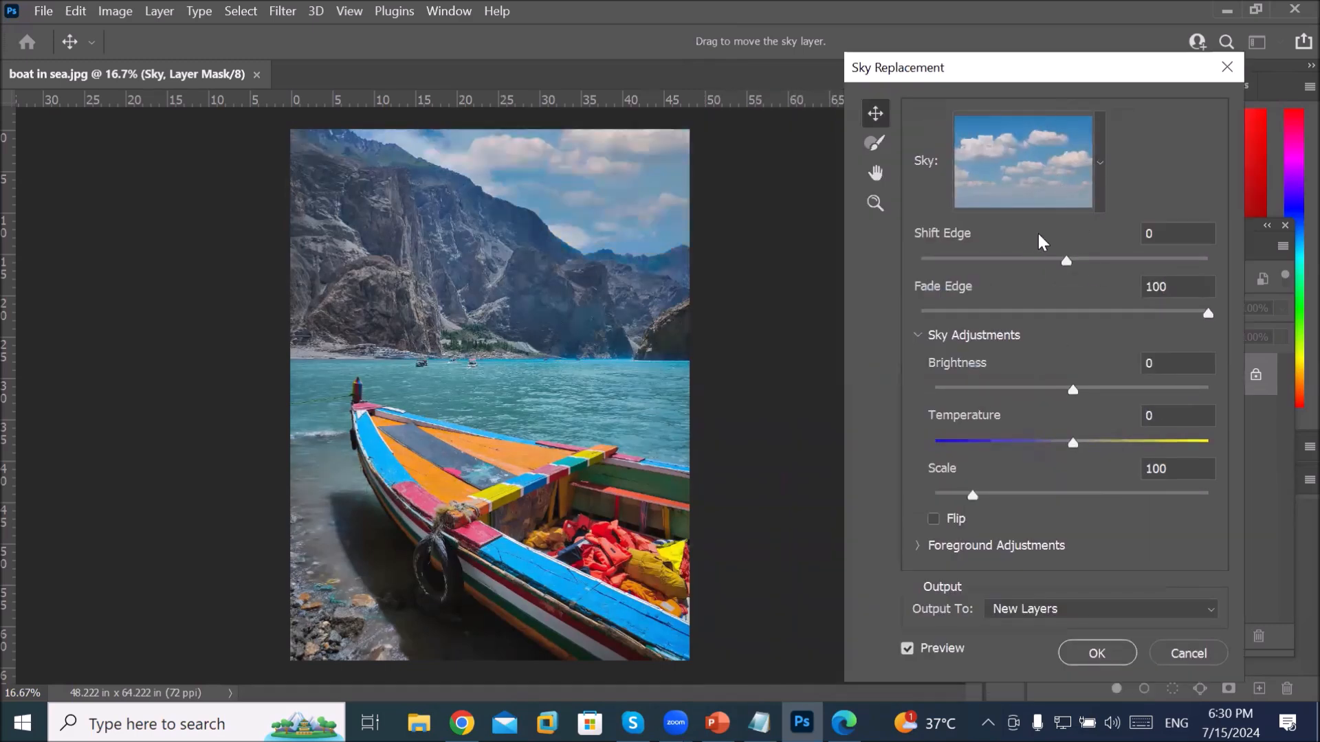
click(1100, 165)
scroll(1029, 373, down, 3)
scroll(1029, 374, down, 8)
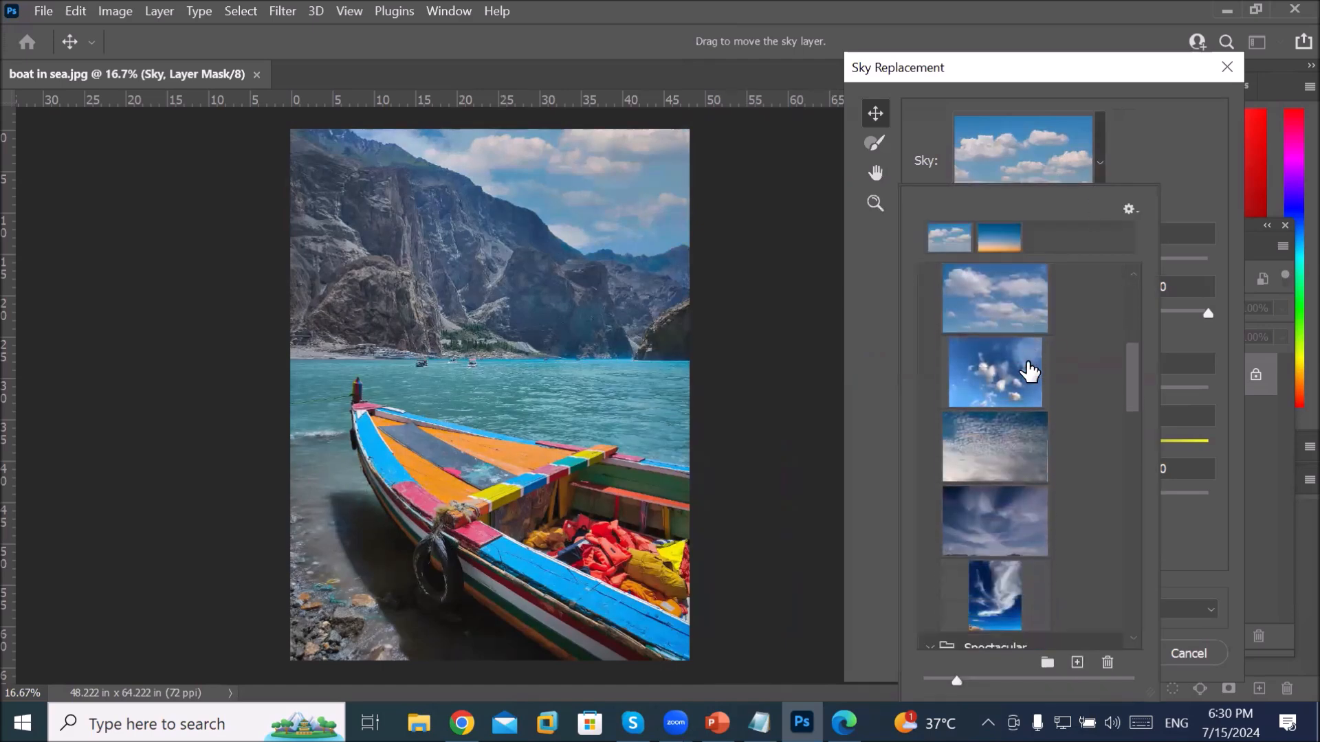
click(1001, 364)
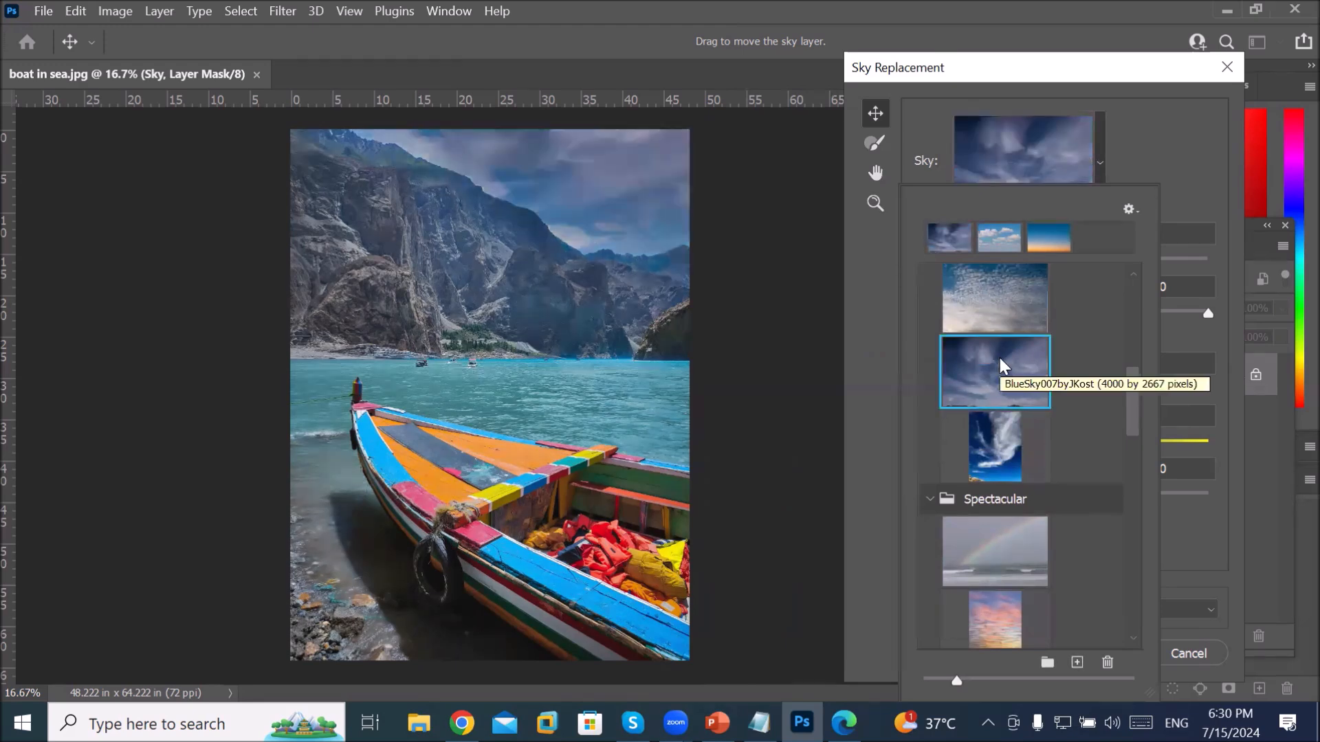
click(1011, 450)
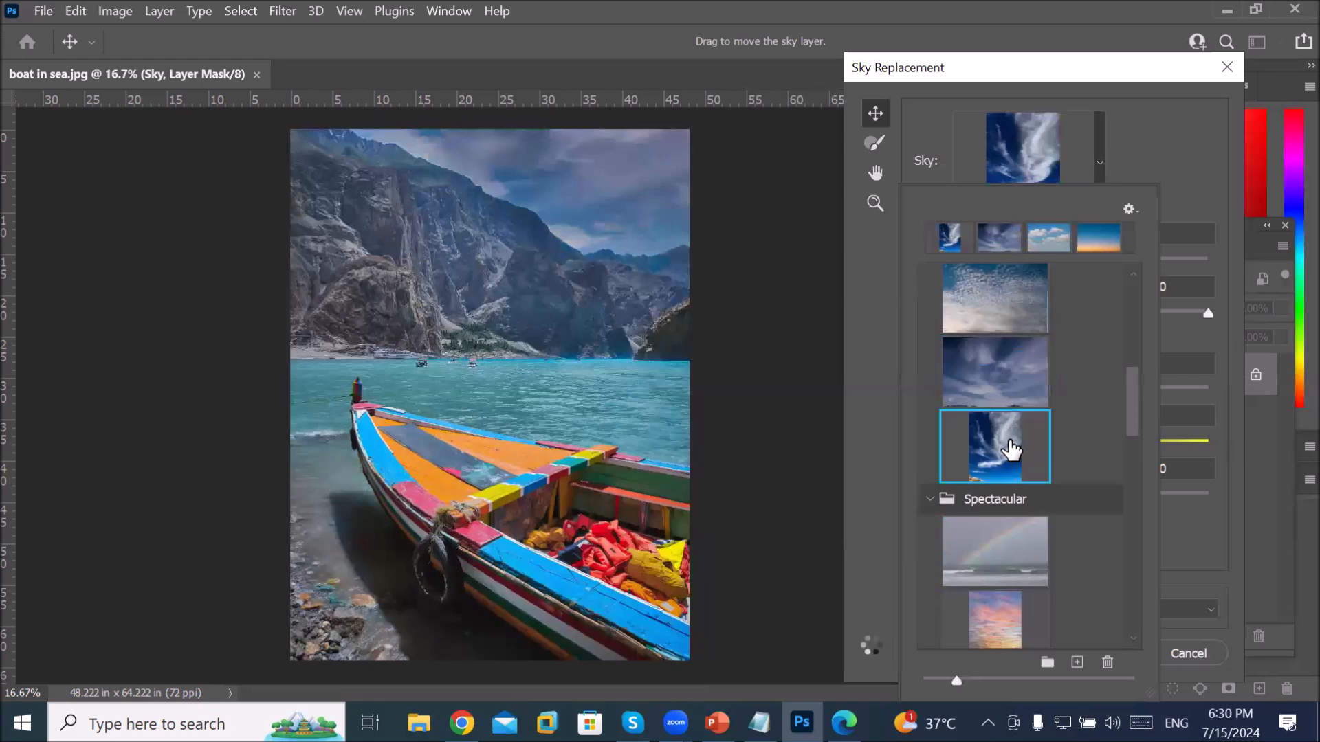
scroll(1014, 421, down, 5)
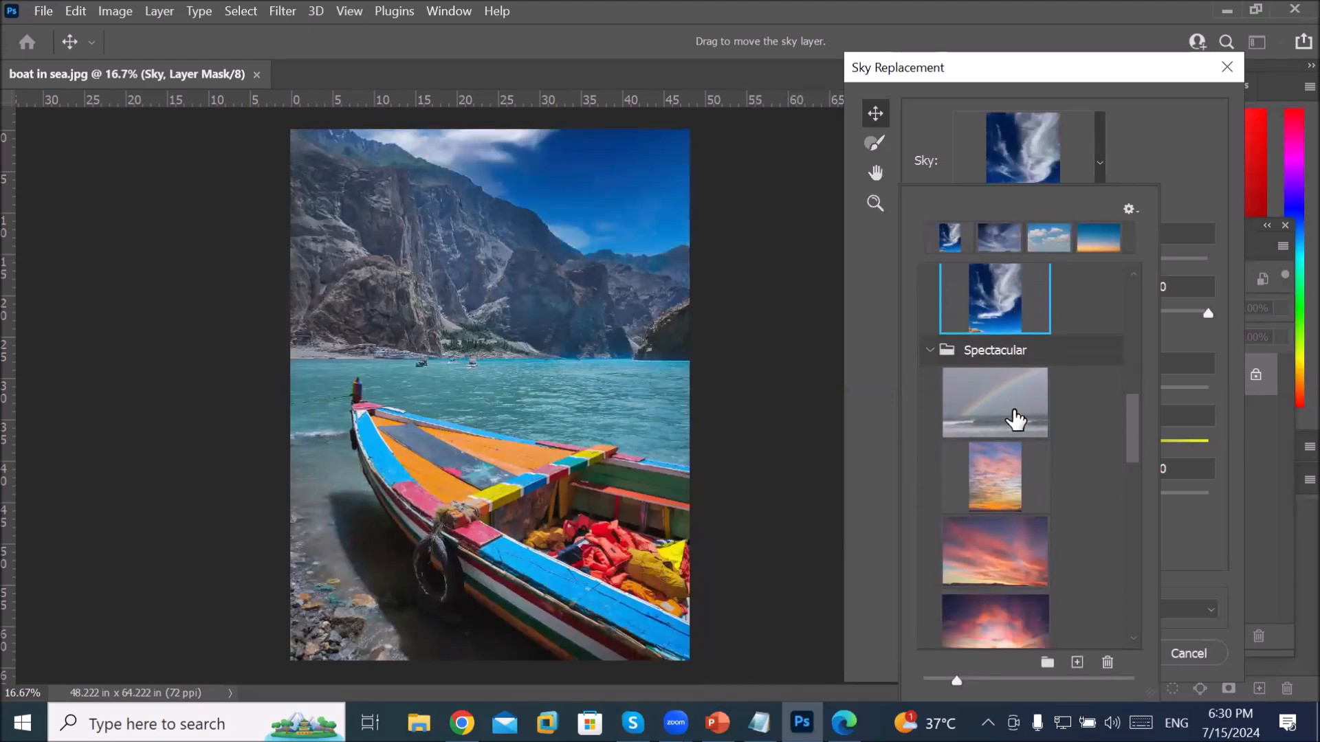
scroll(1015, 419, down, 1)
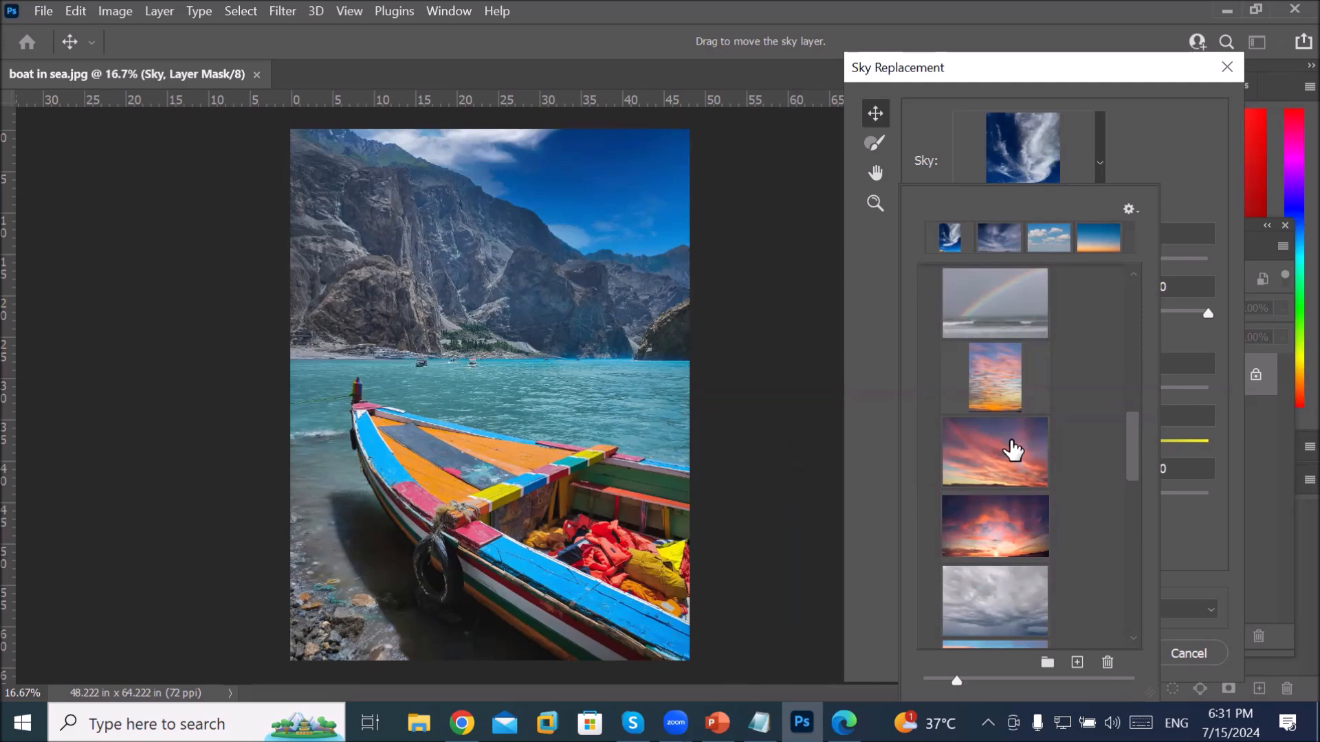
Step: Try the pink sunset, the next sunset, grey overcast and dark stormy sky presets
click(1013, 450)
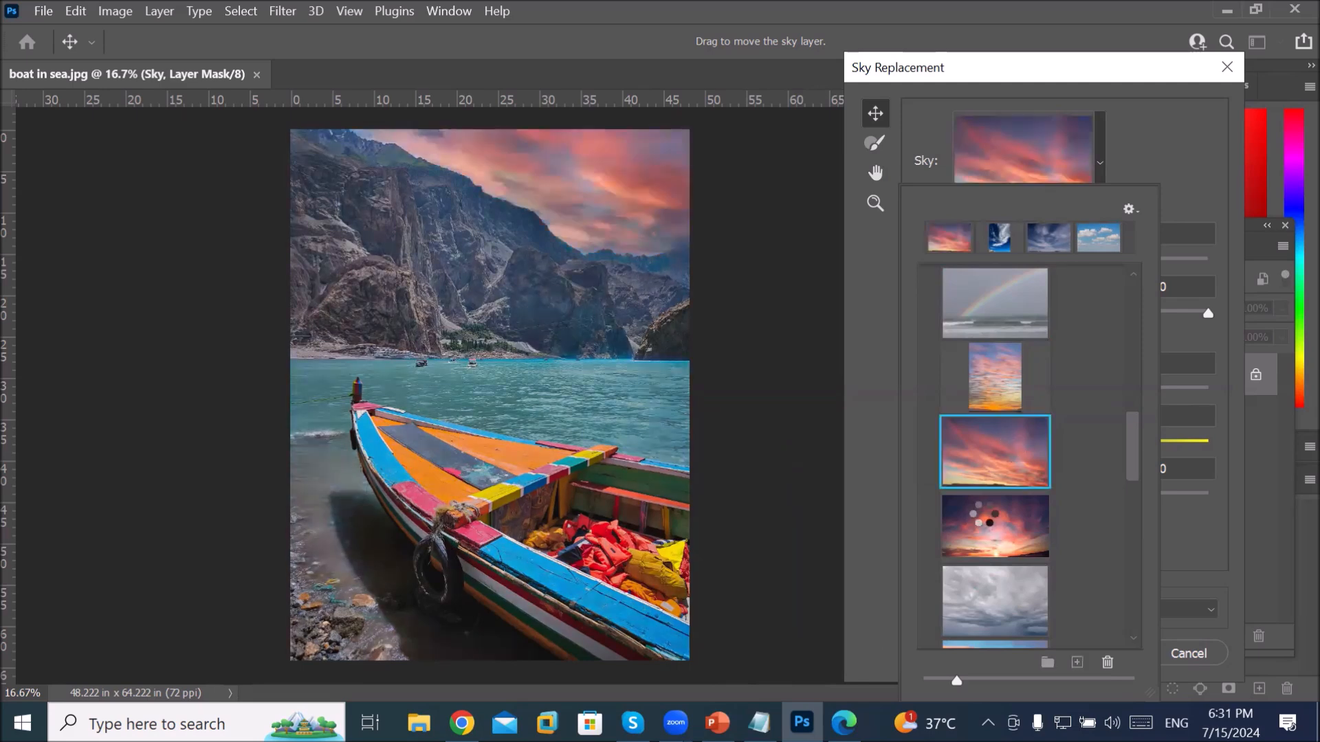
click(995, 515)
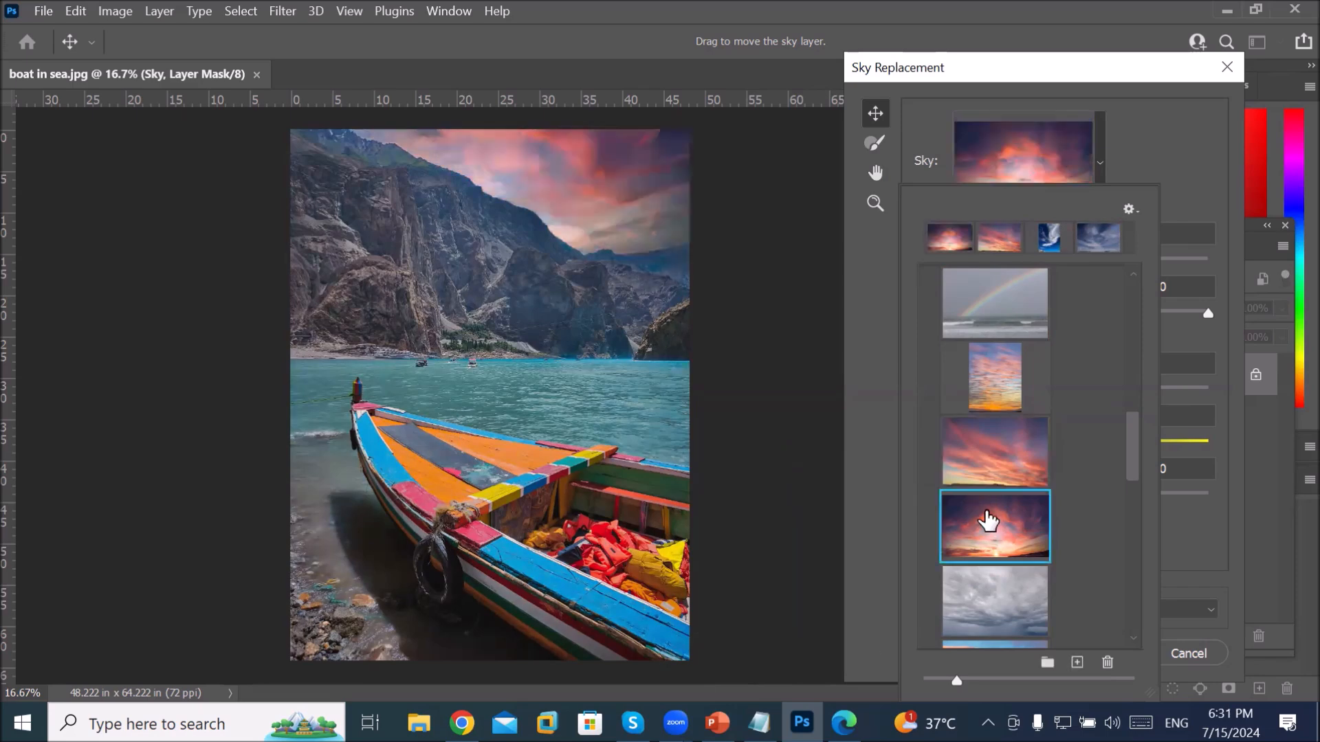
scroll(997, 516, down, 3)
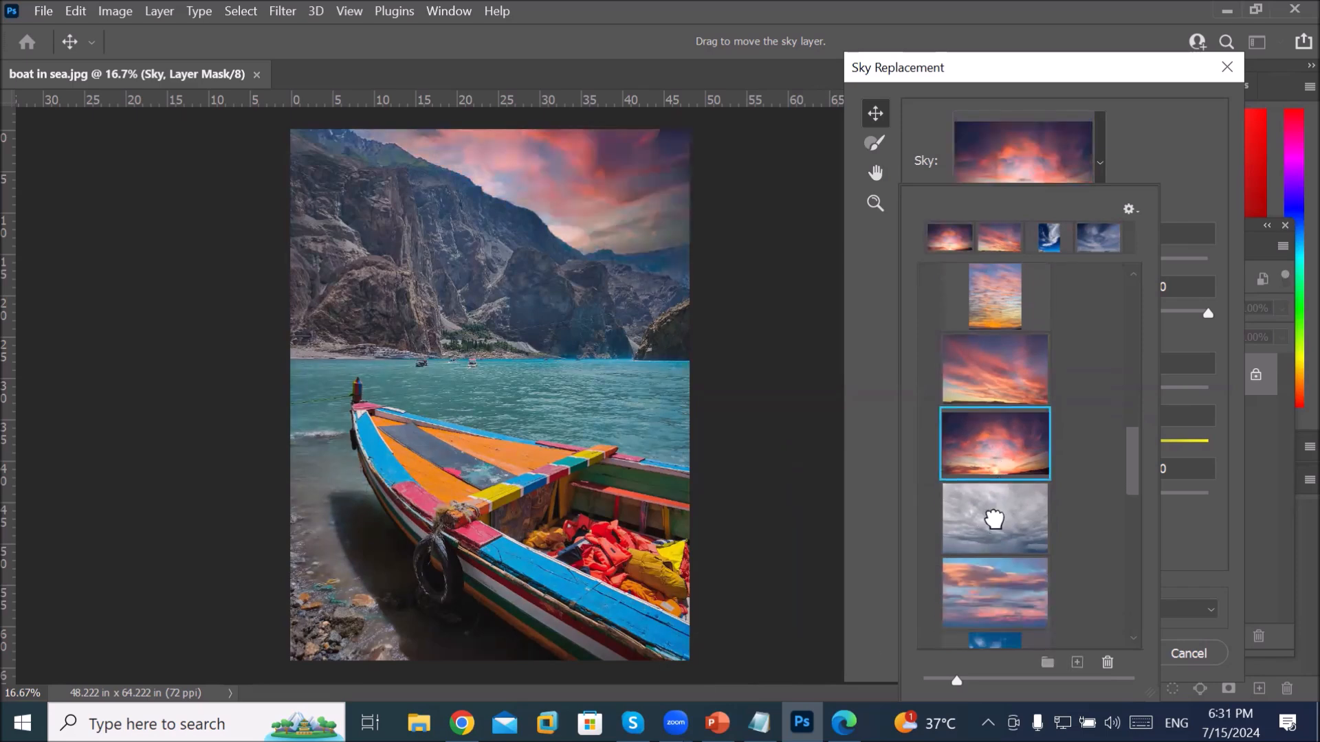
click(995, 524)
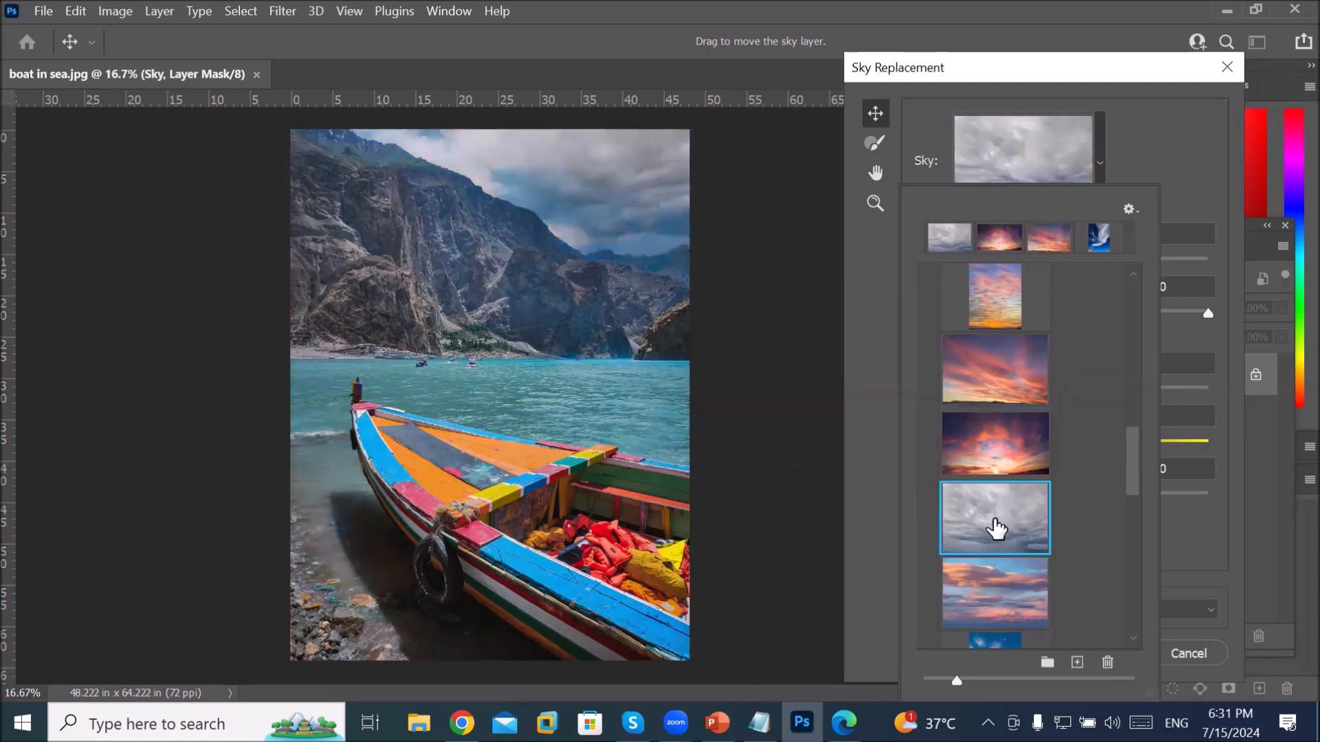
scroll(1024, 514, down, 8)
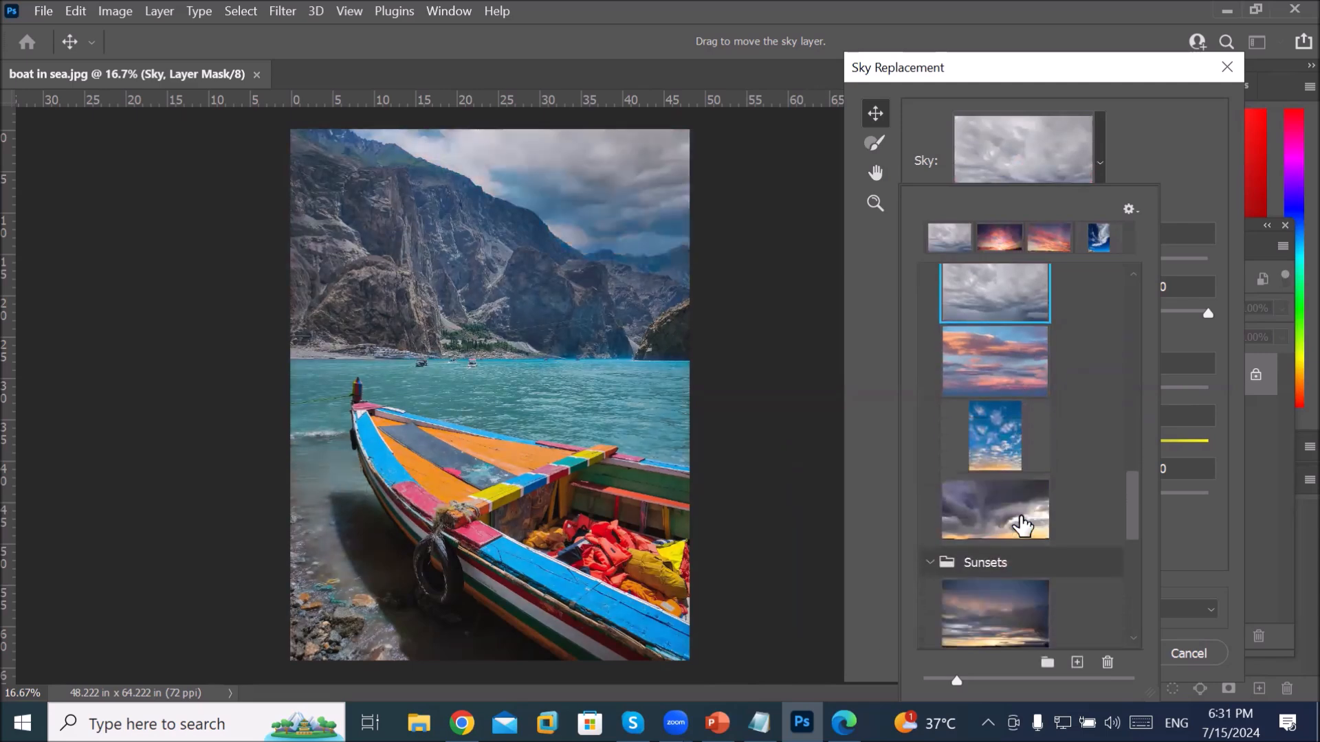
click(1009, 508)
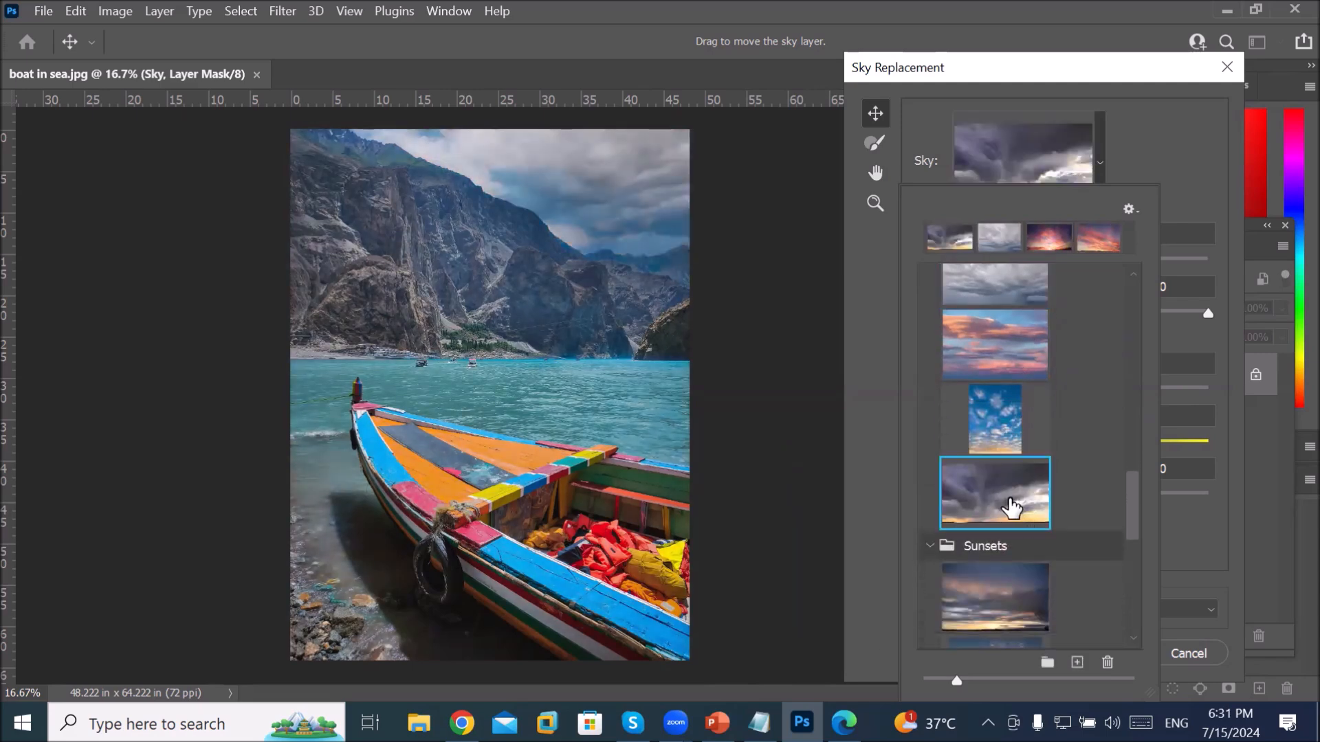
scroll(1012, 508, down, 5)
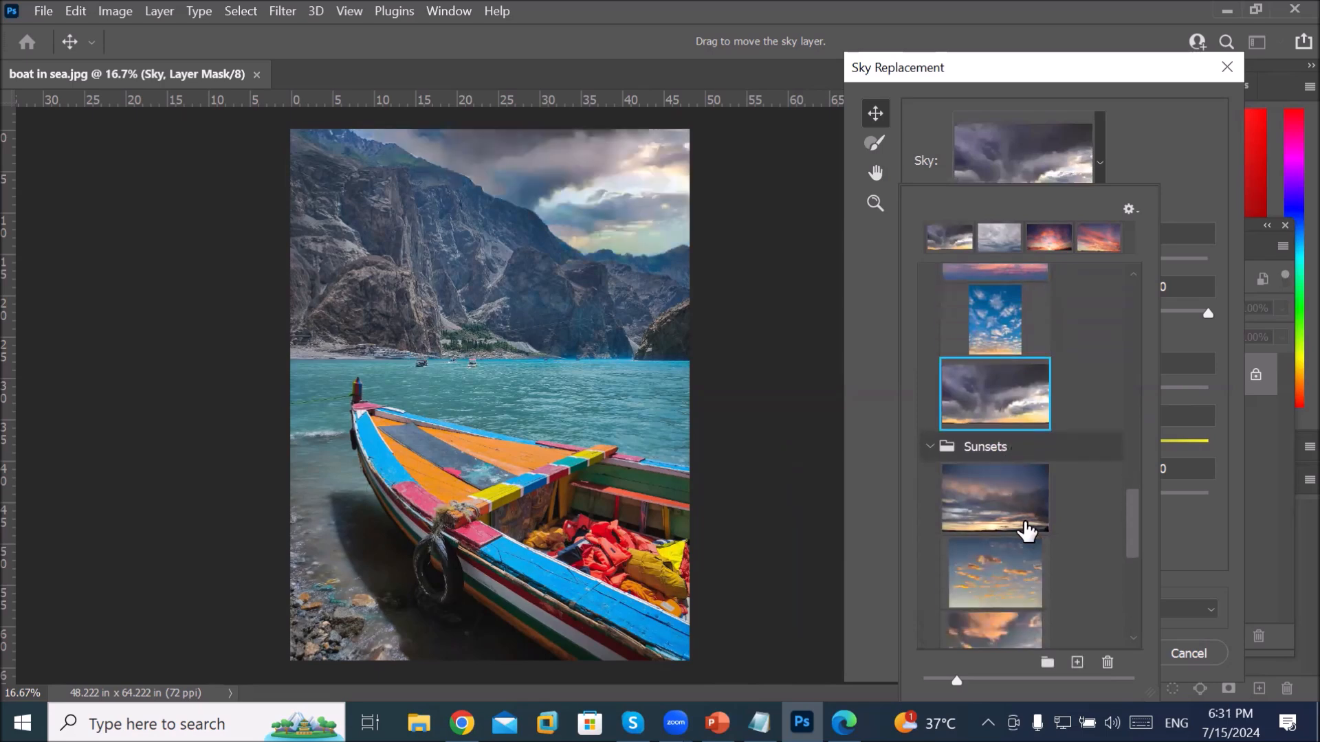
scroll(991, 557, down, 2)
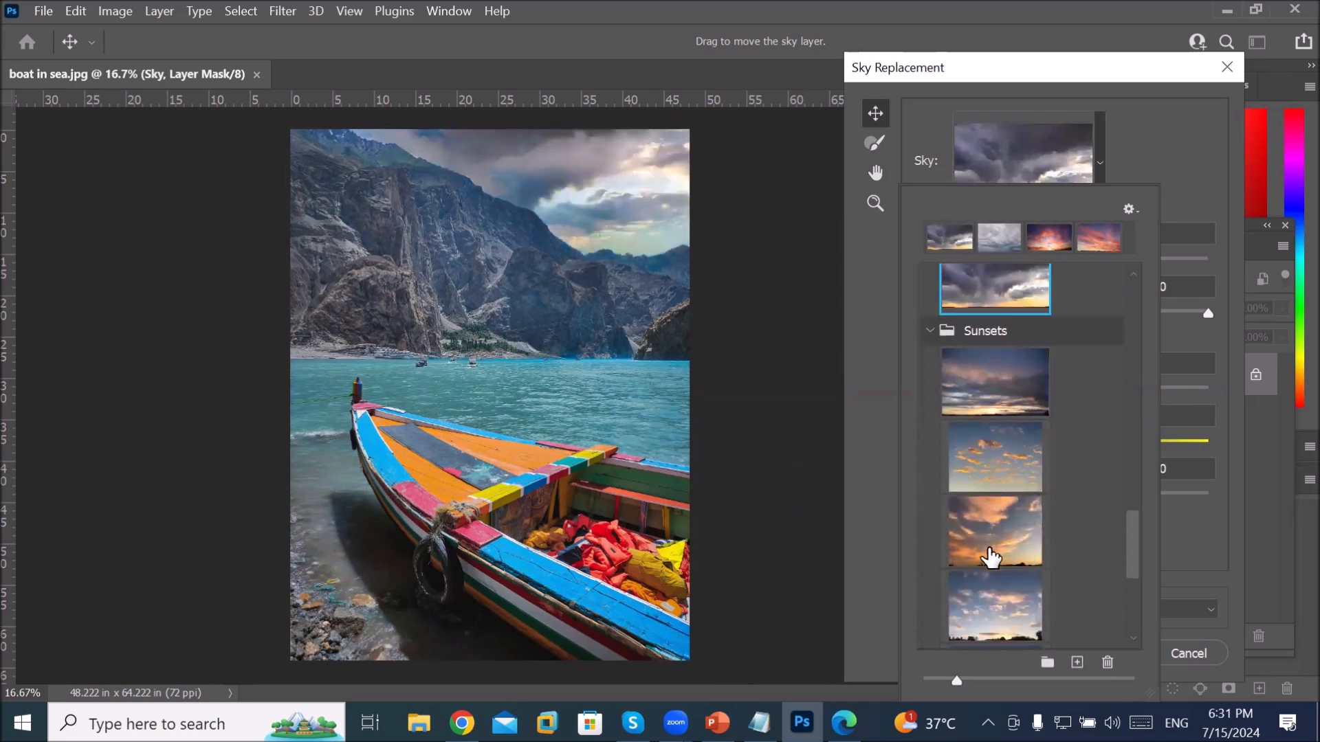
scroll(995, 576, down, 2)
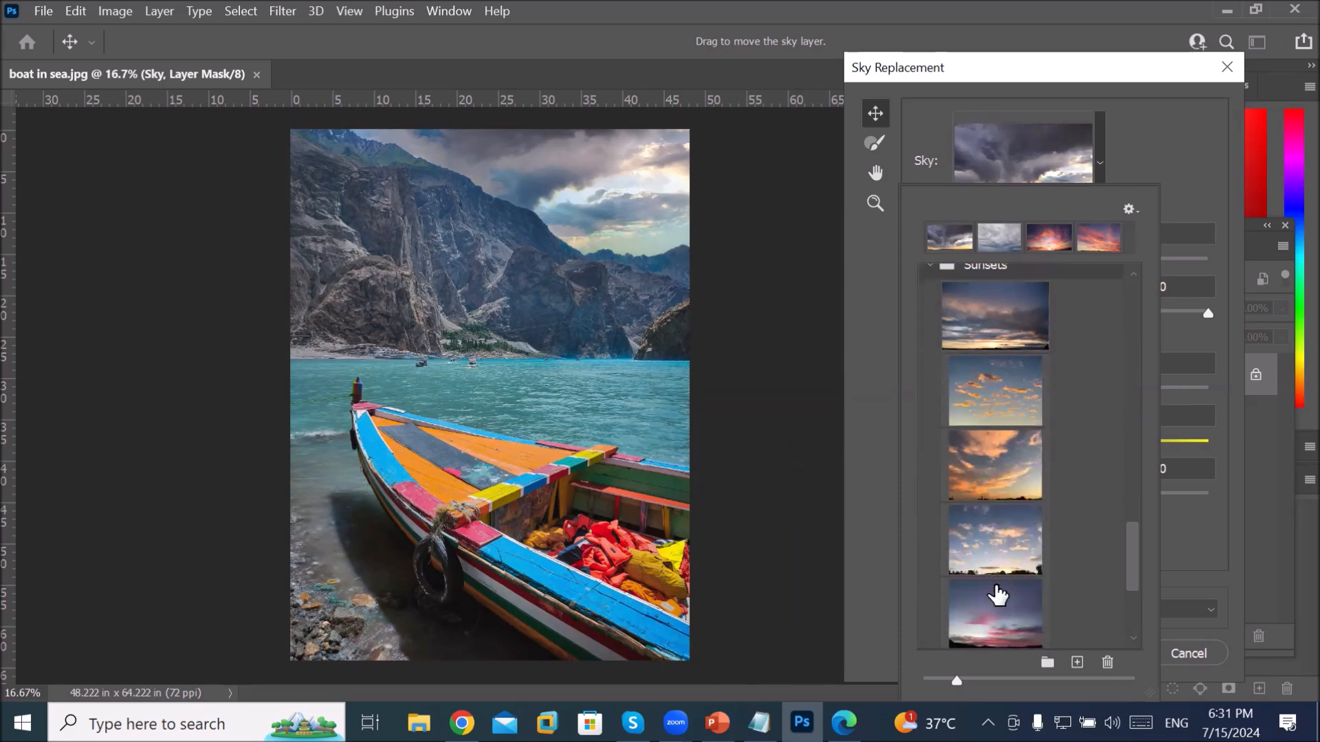
Step: Preview the pink dusk sky, then settle on the blue-to-orange gradient sky preset
click(998, 586)
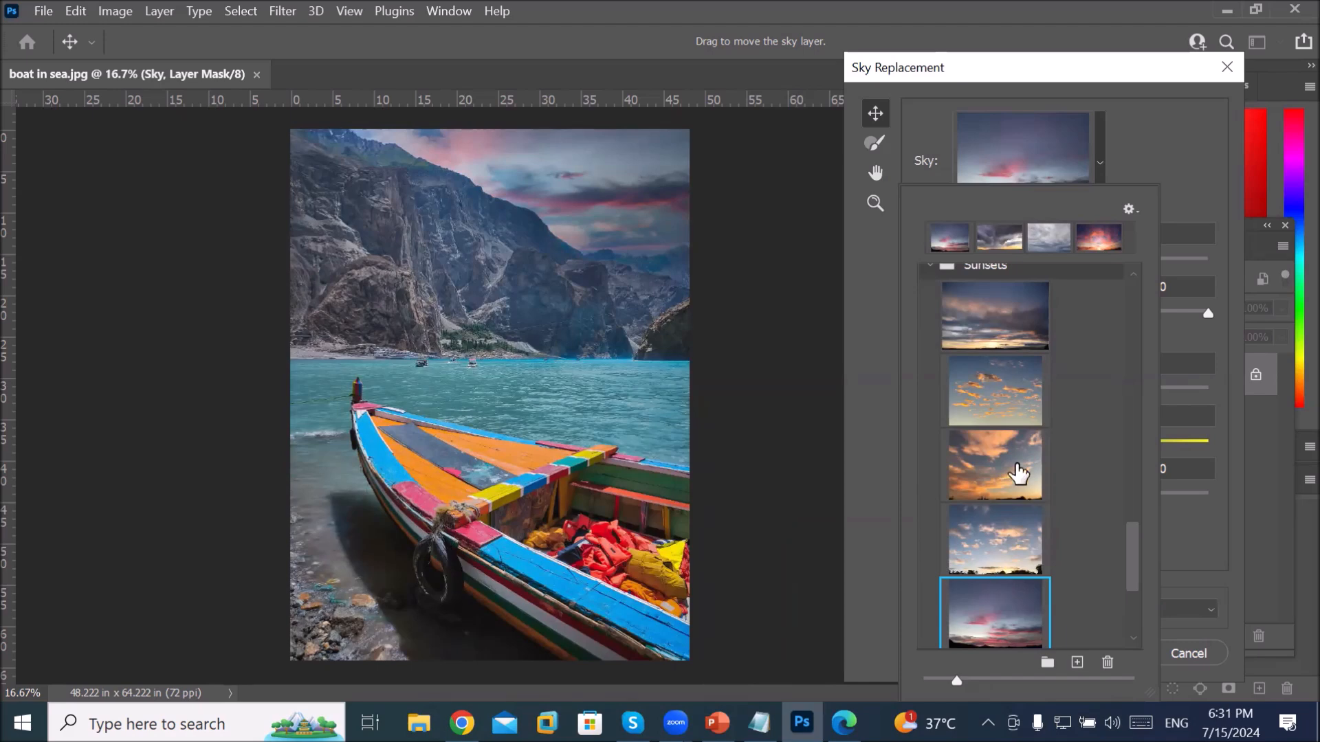
scroll(996, 451, down, 2)
scroll(1001, 451, down, 1)
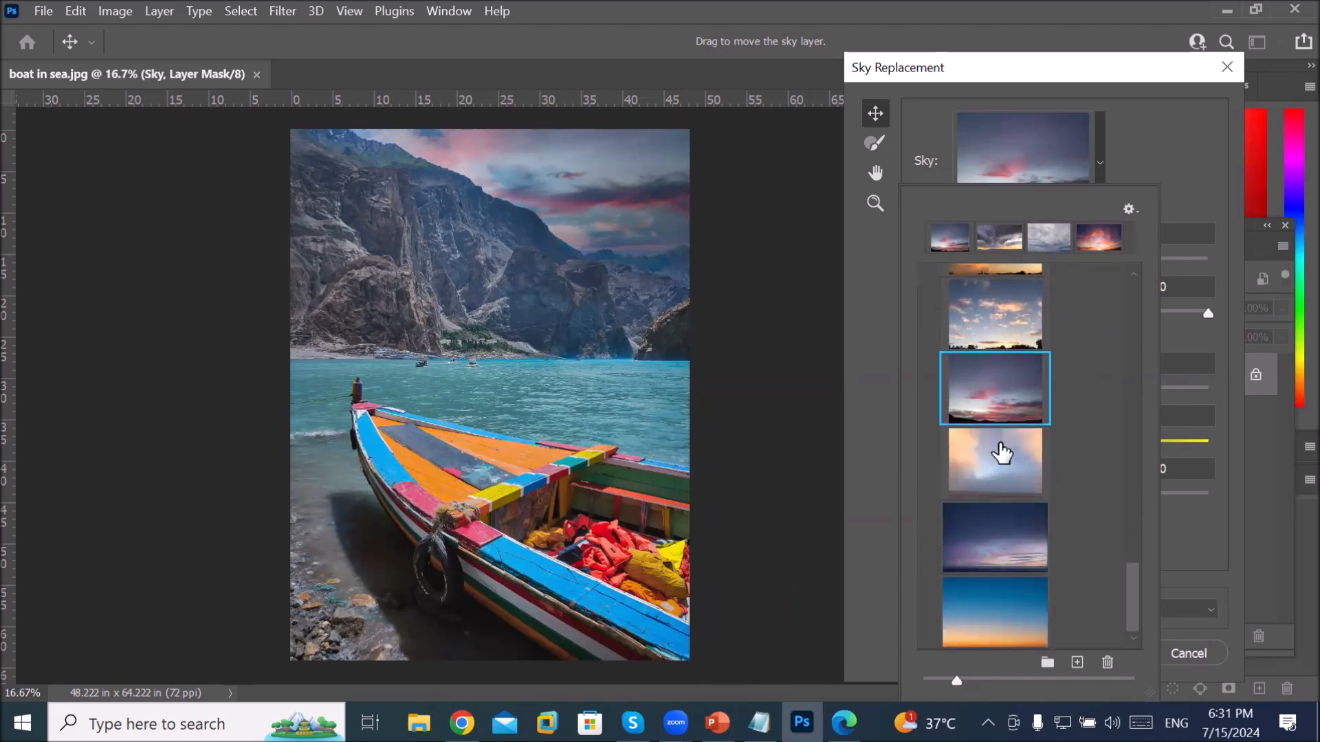
click(998, 593)
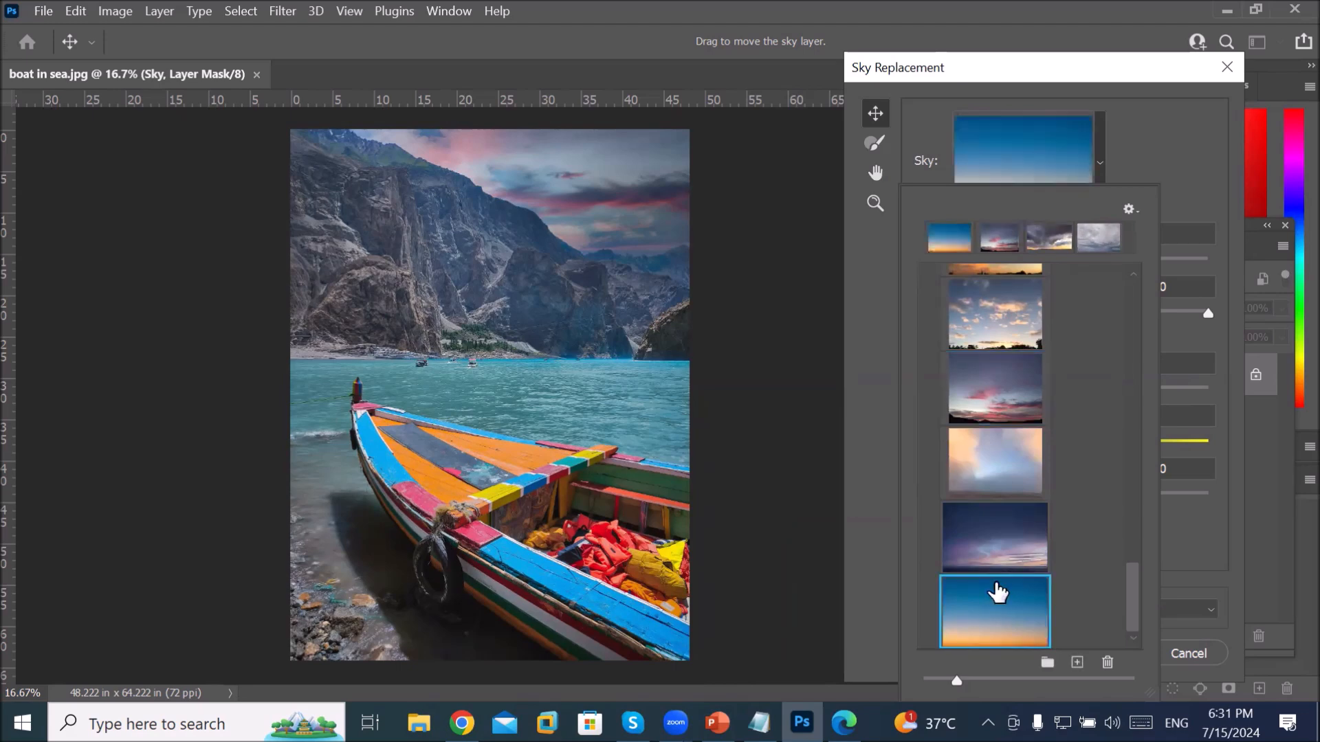
click(1119, 71)
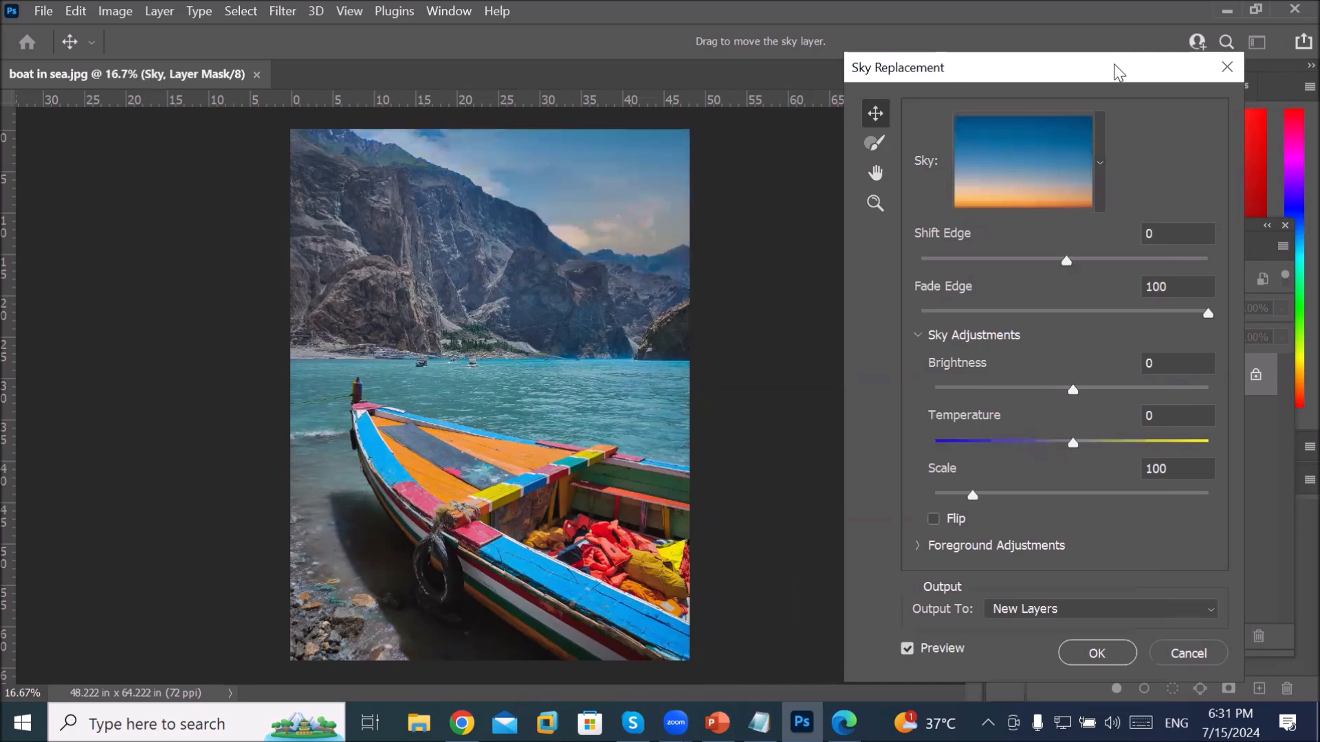
Step: Apply the sky replacement, adding the Sky Replacement Group layers above Background
drag(1114, 64, 864, 37)
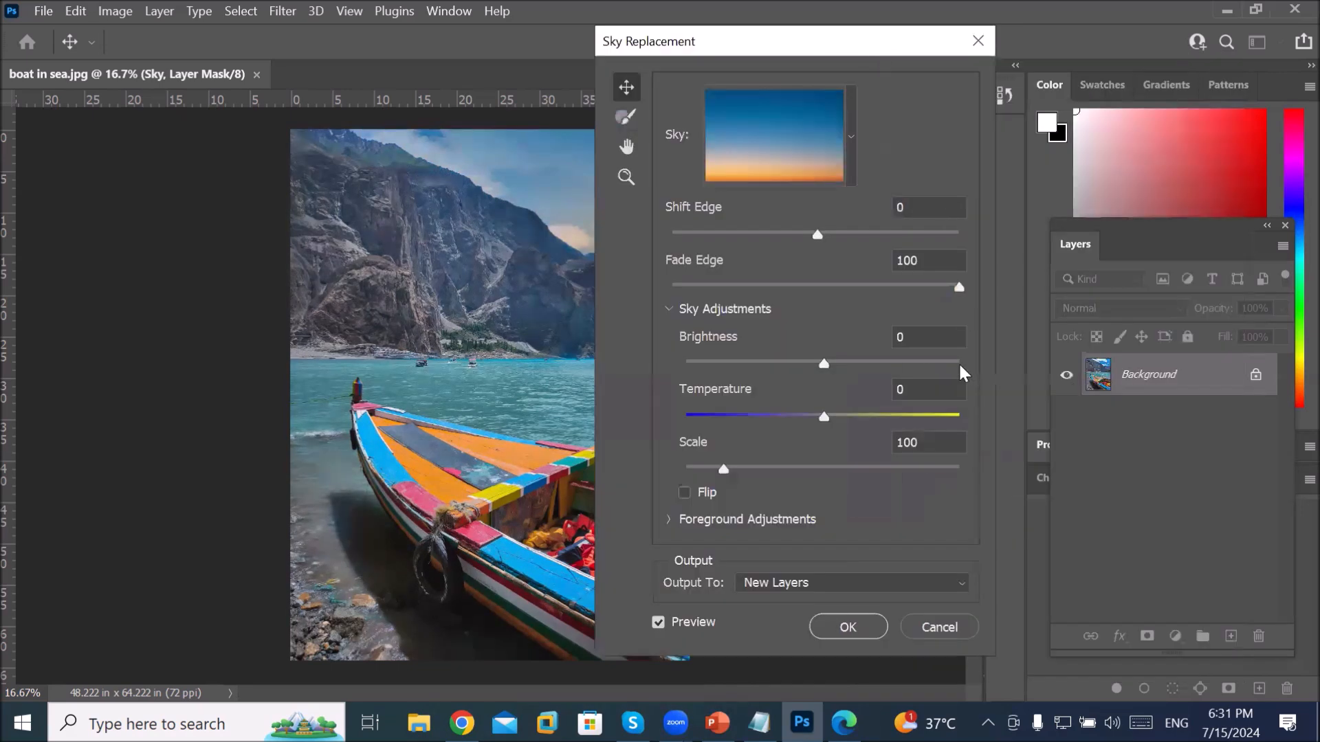
click(837, 636)
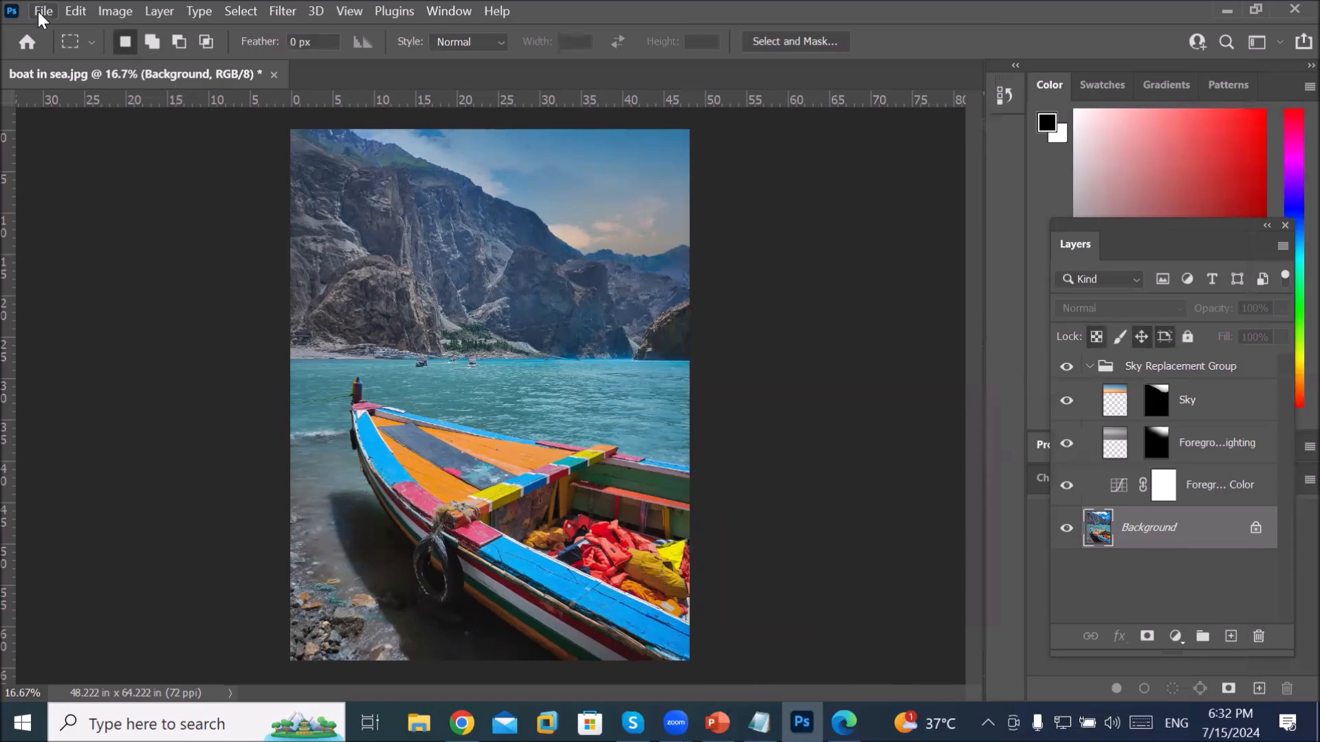
click(40, 11)
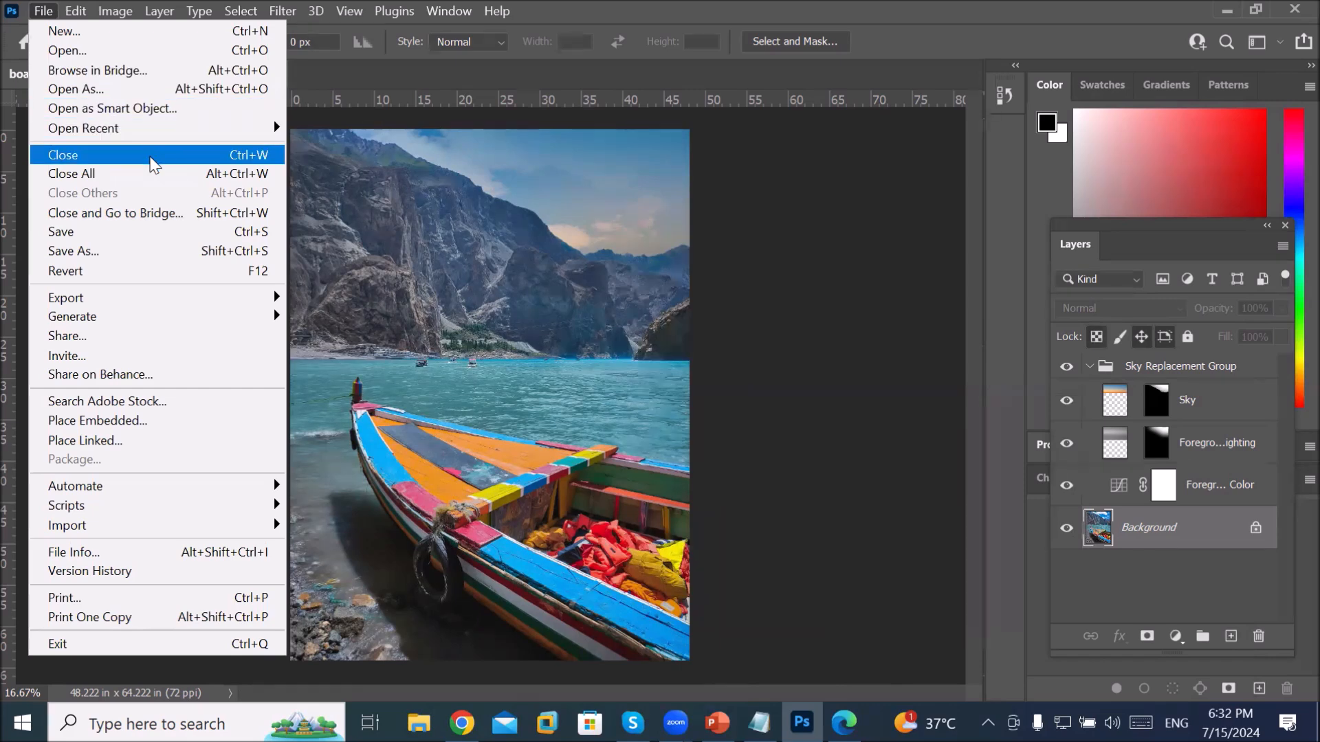
Step: Close the boat in sea document, answering the save-changes prompt
click(150, 157)
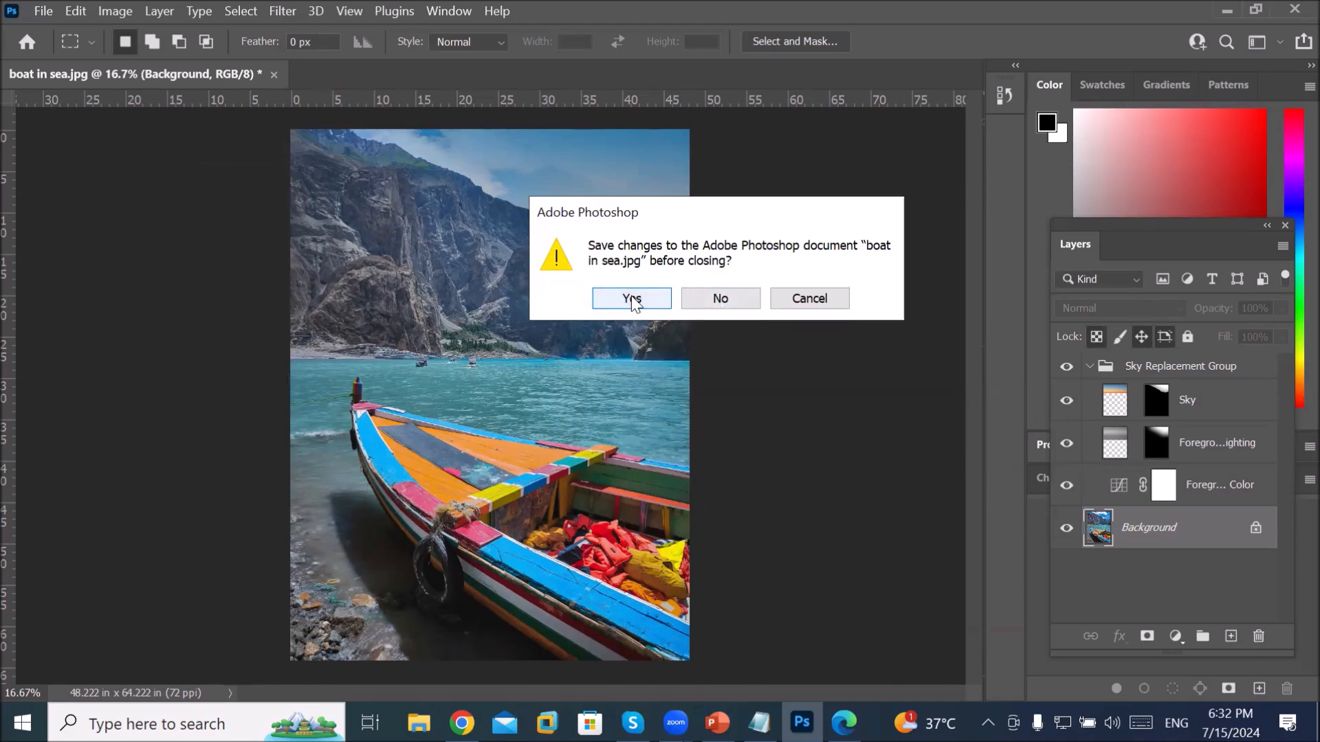
click(718, 300)
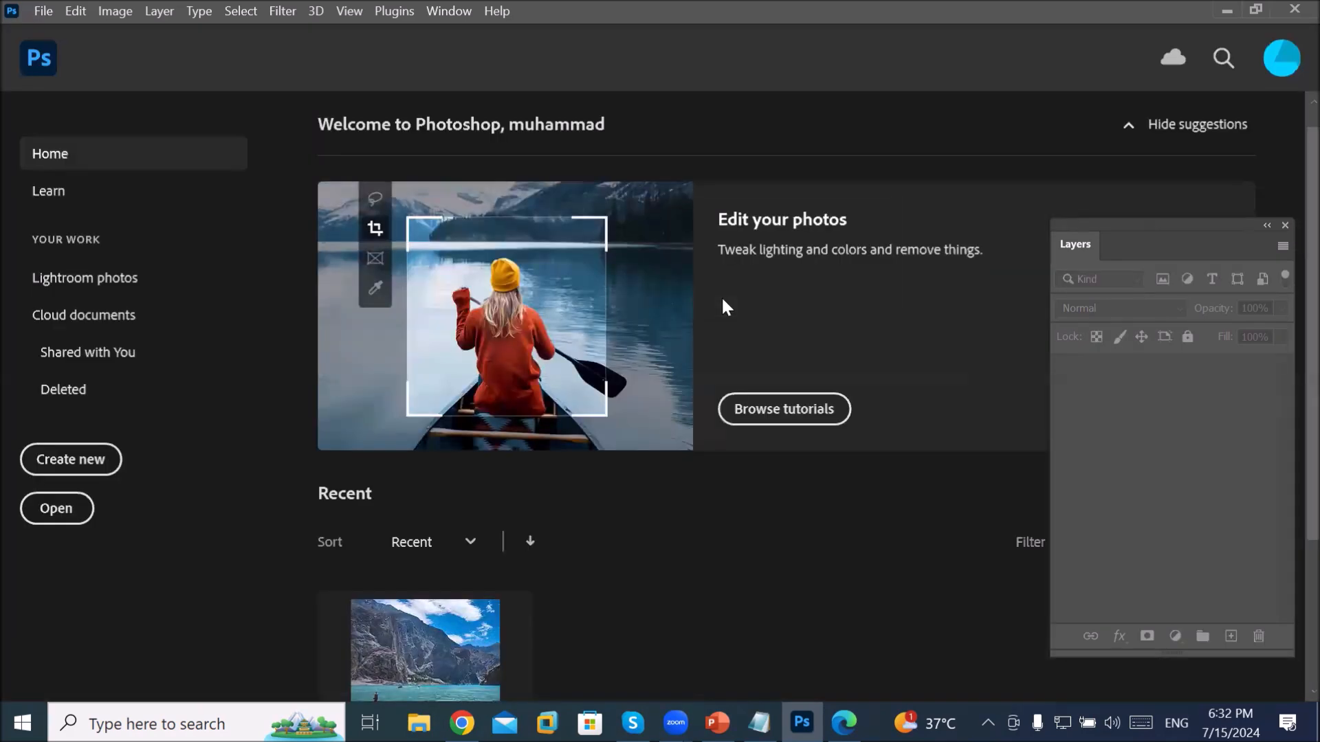
Step: Move the floating Layers panel up and left, then switch to File Explorer
scroll(893, 529, down, 3)
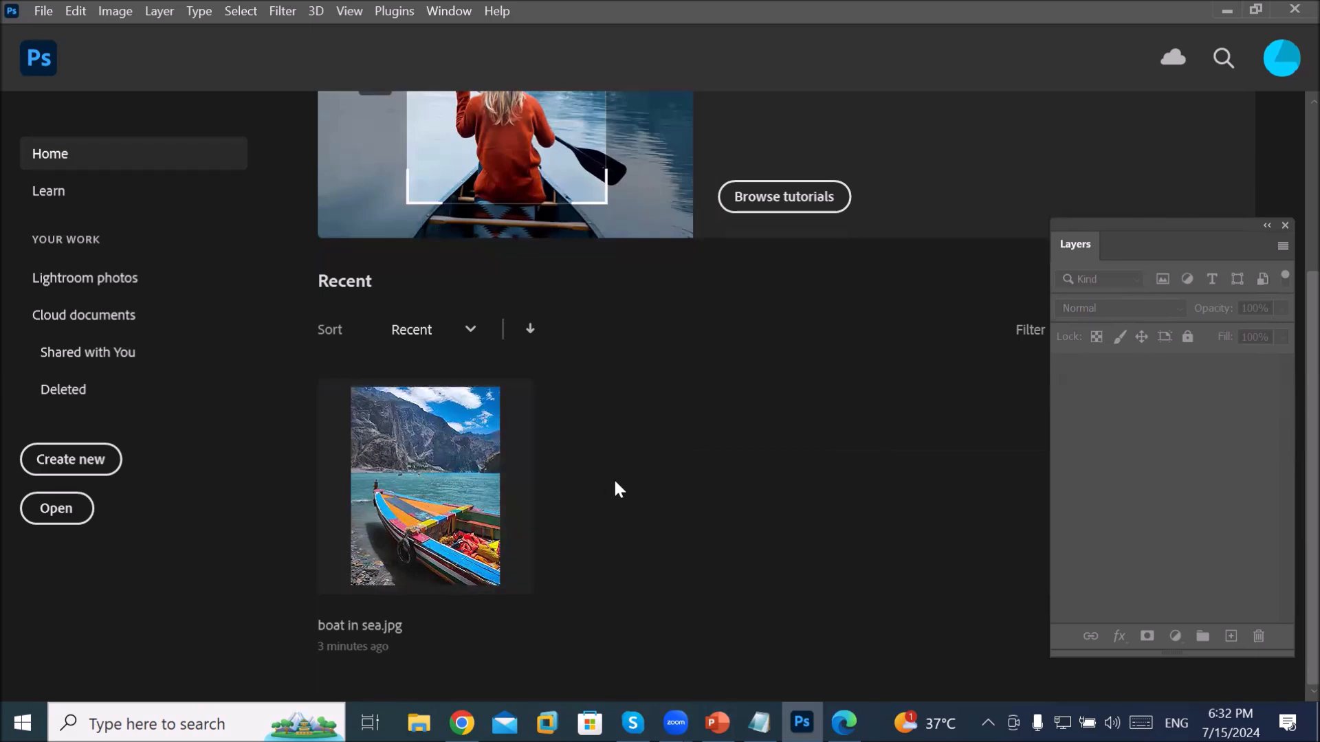
scroll(619, 487, up, 3)
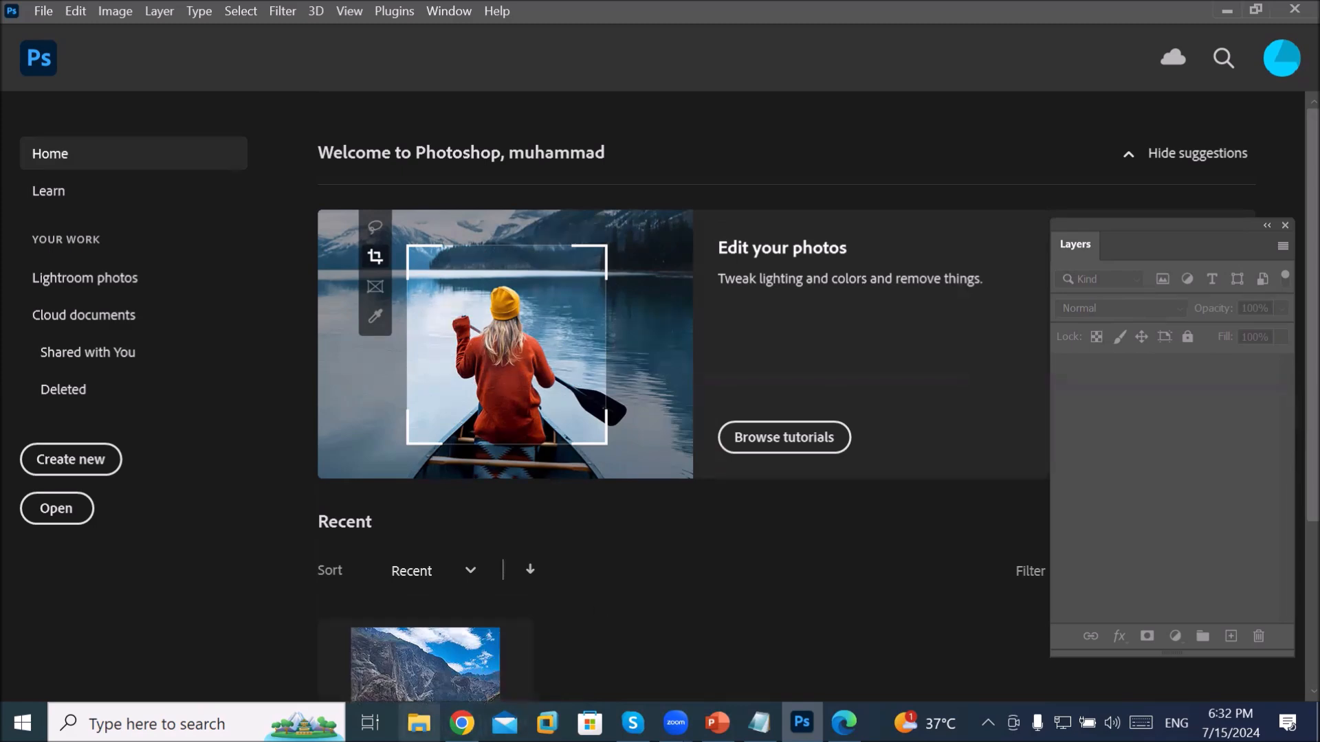
scroll(566, 596, down, 3)
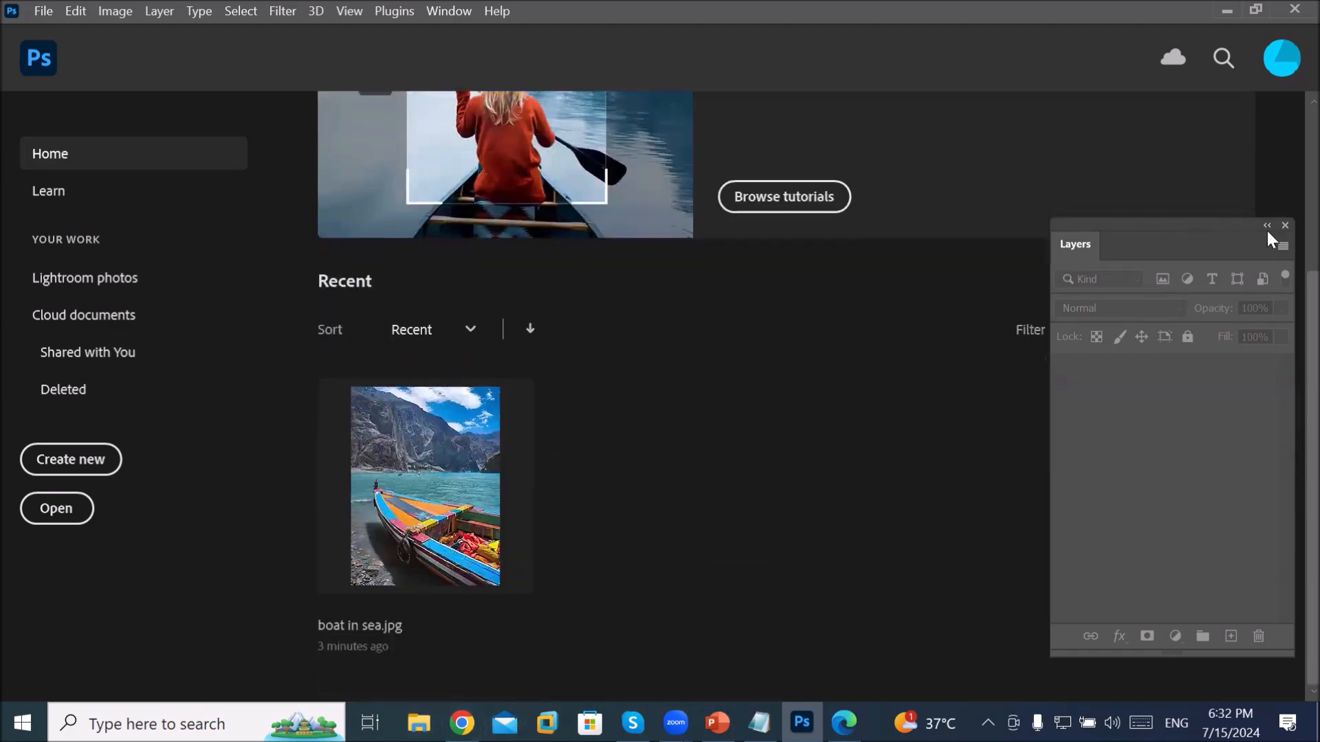
drag(1268, 229, 1115, 118)
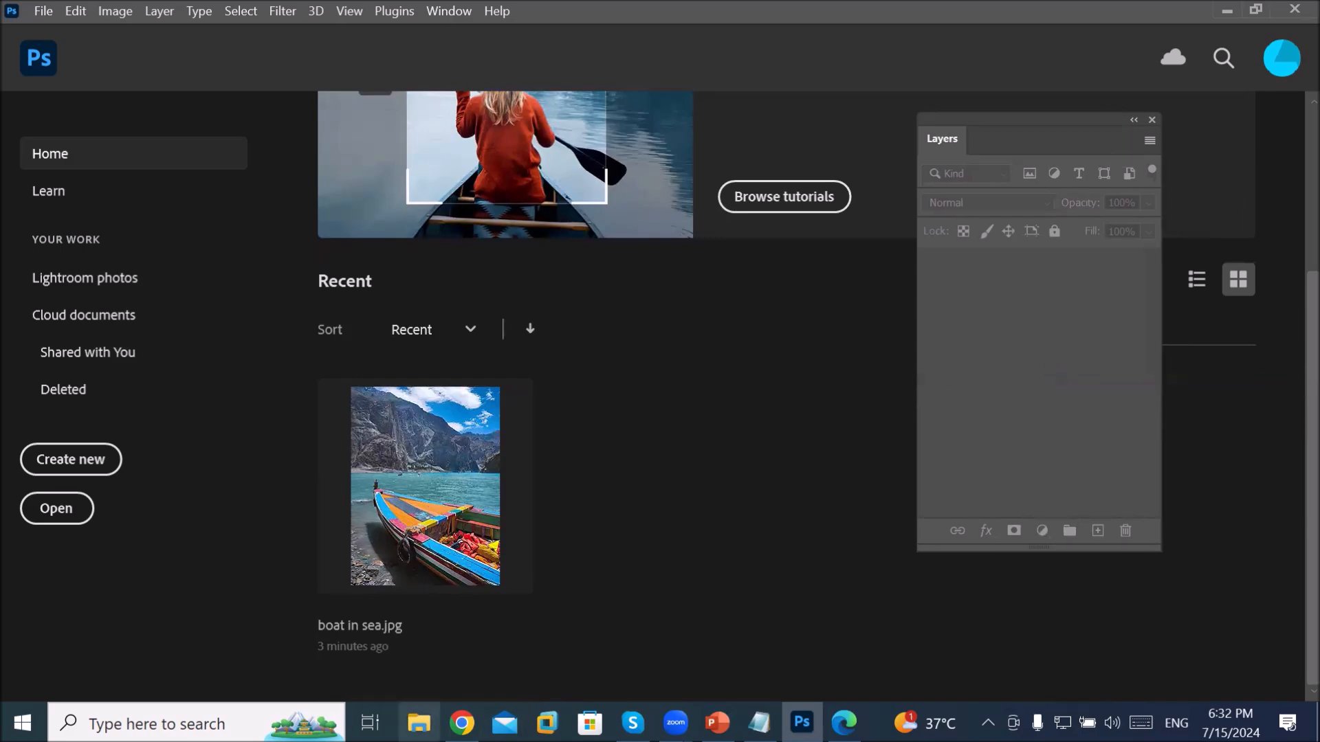
click(419, 723)
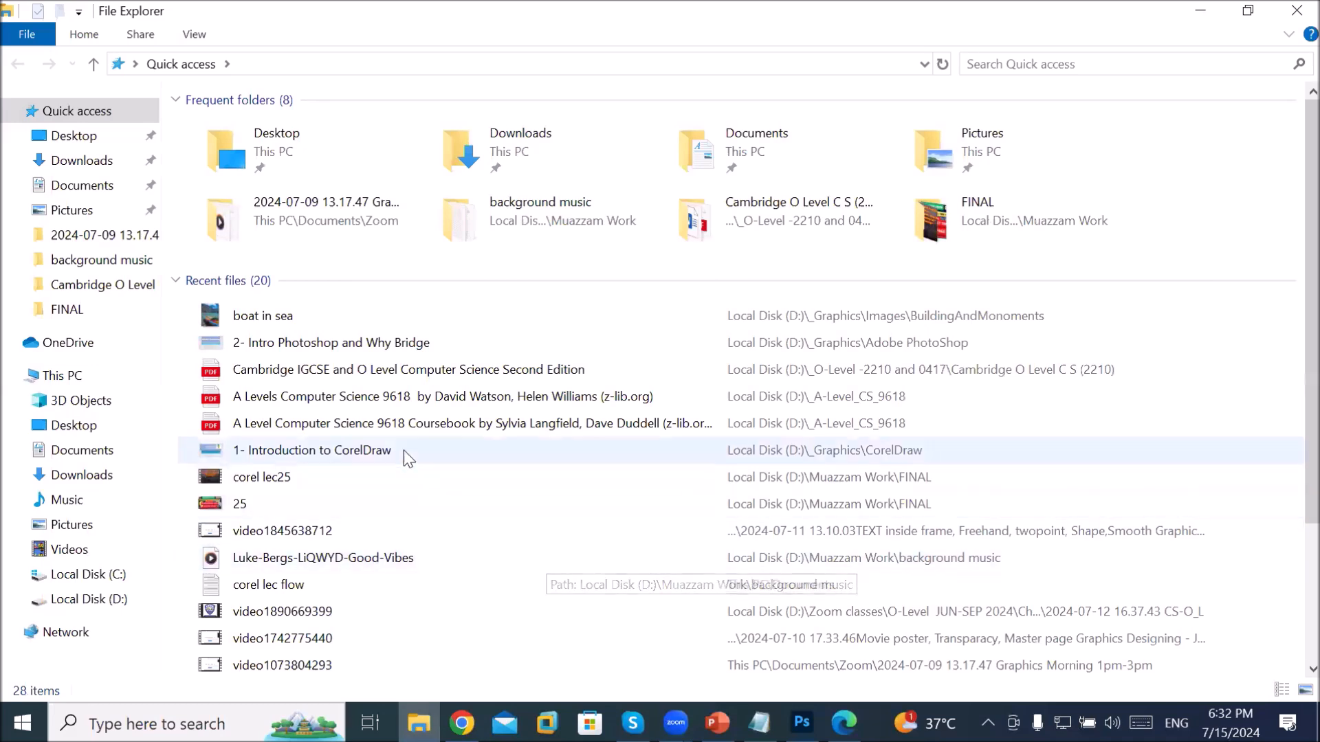
Step: Navigate to D:\_Graphics\Images\Bride and drag the first bride photo toward Photoshop
click(63, 380)
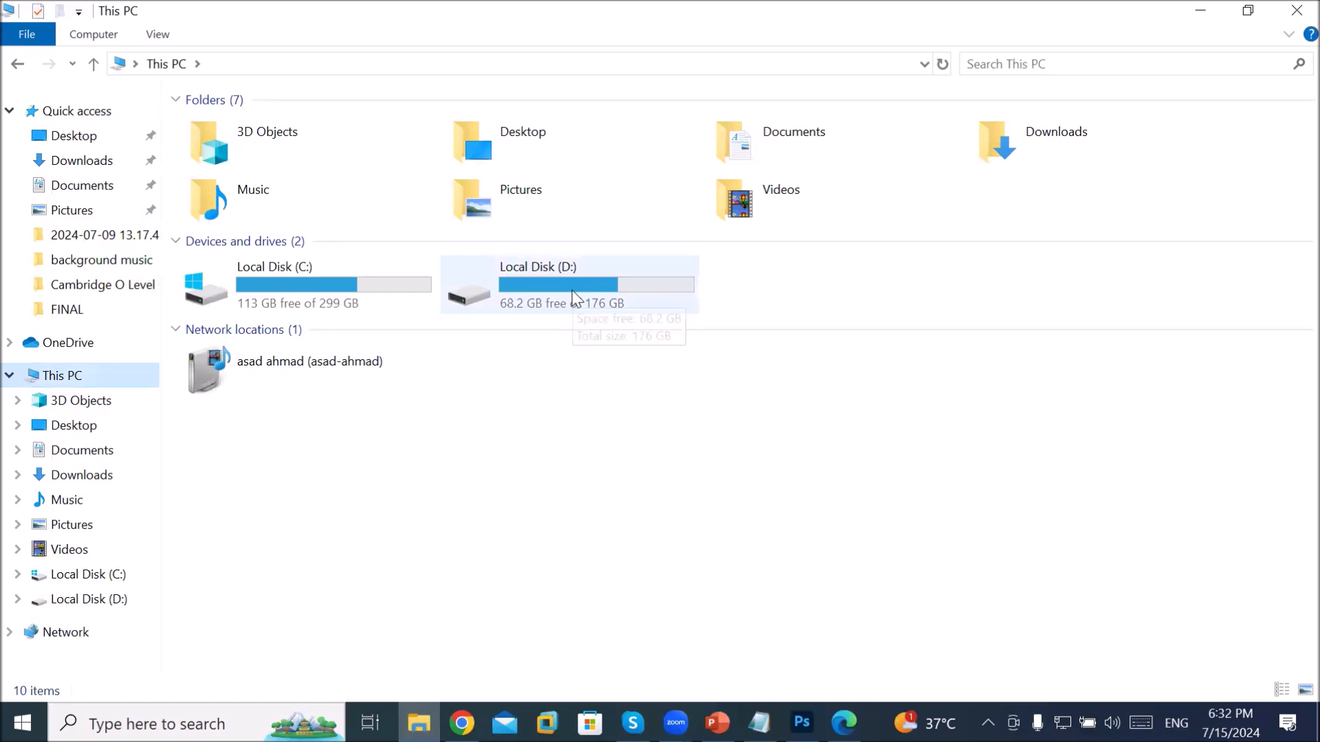
double_click(572, 290)
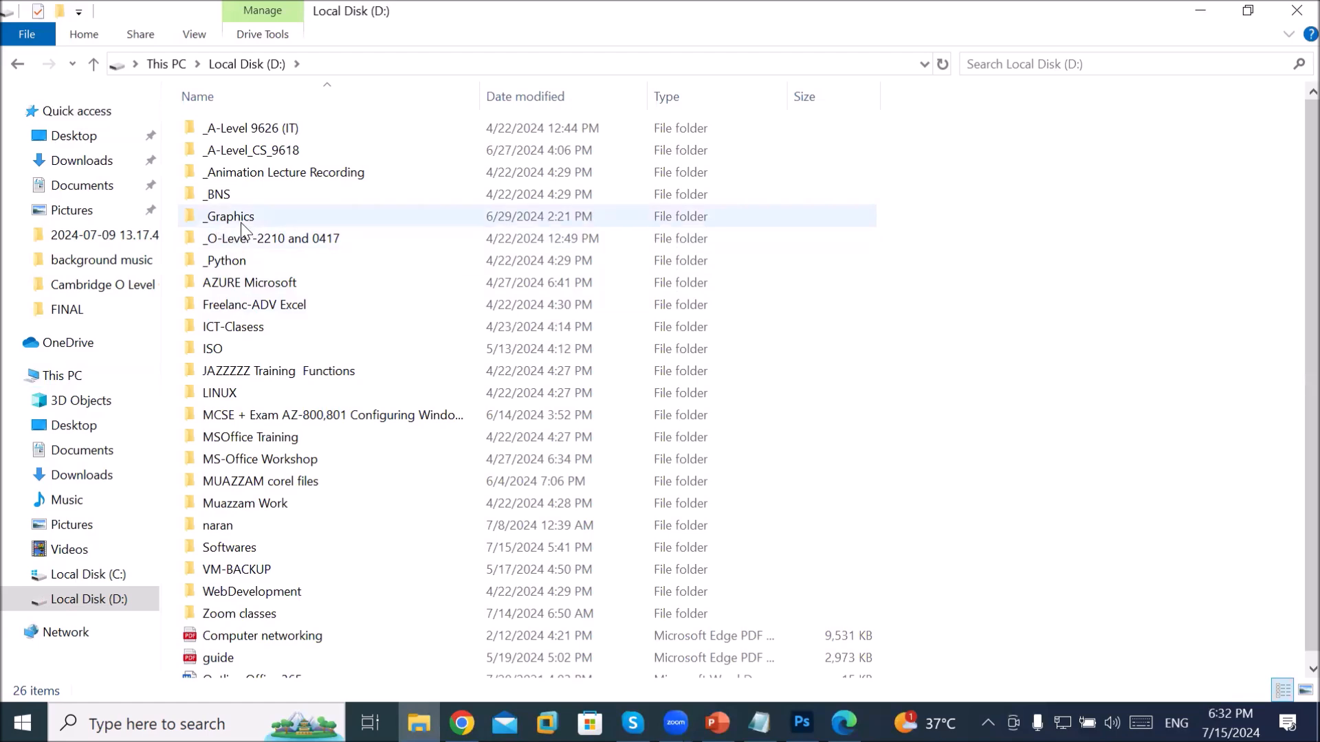
click(239, 220)
click(239, 220)
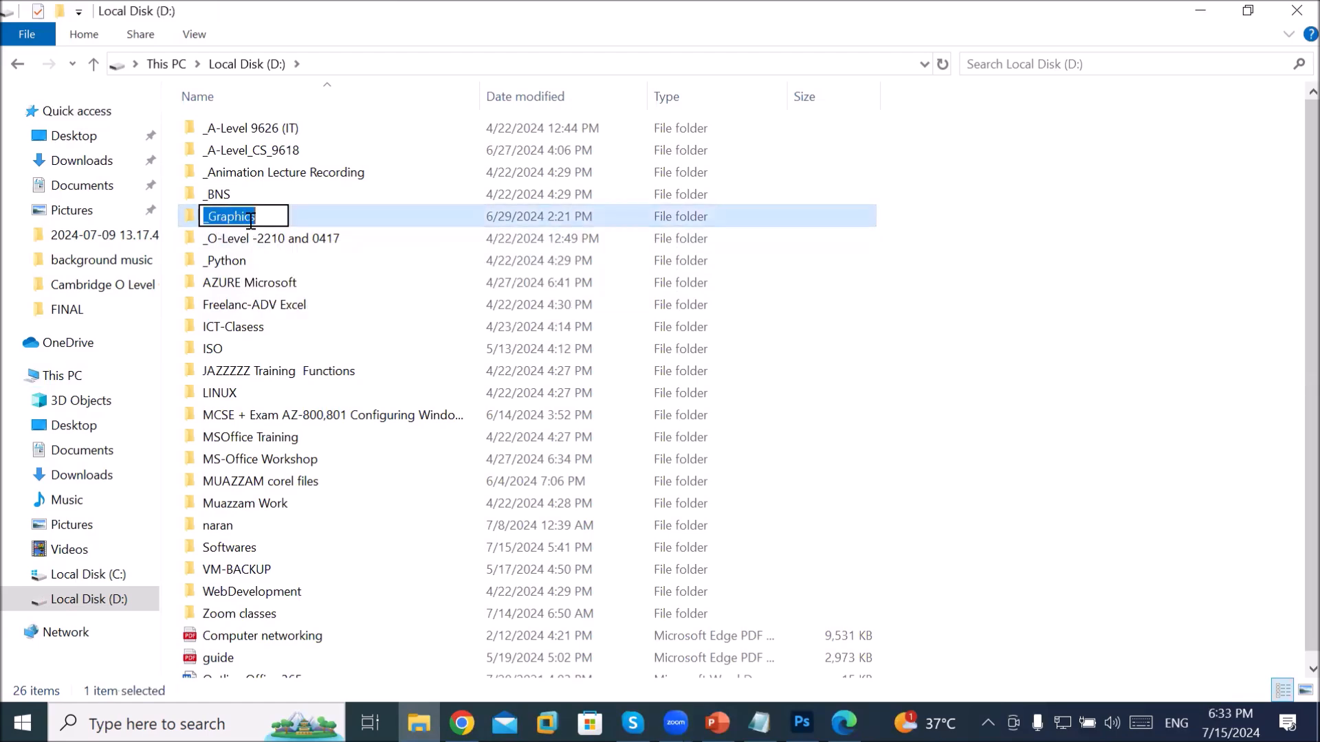
click(296, 215)
double_click(296, 216)
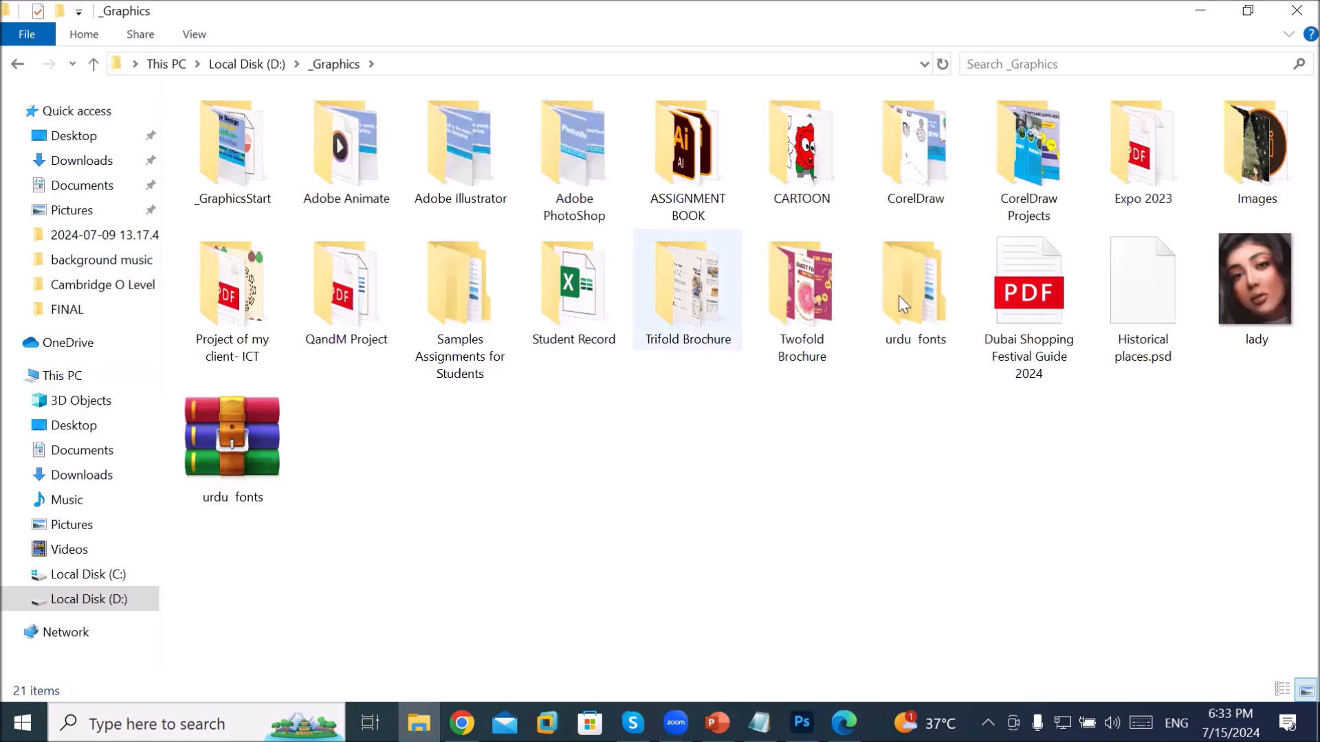
double_click(1289, 147)
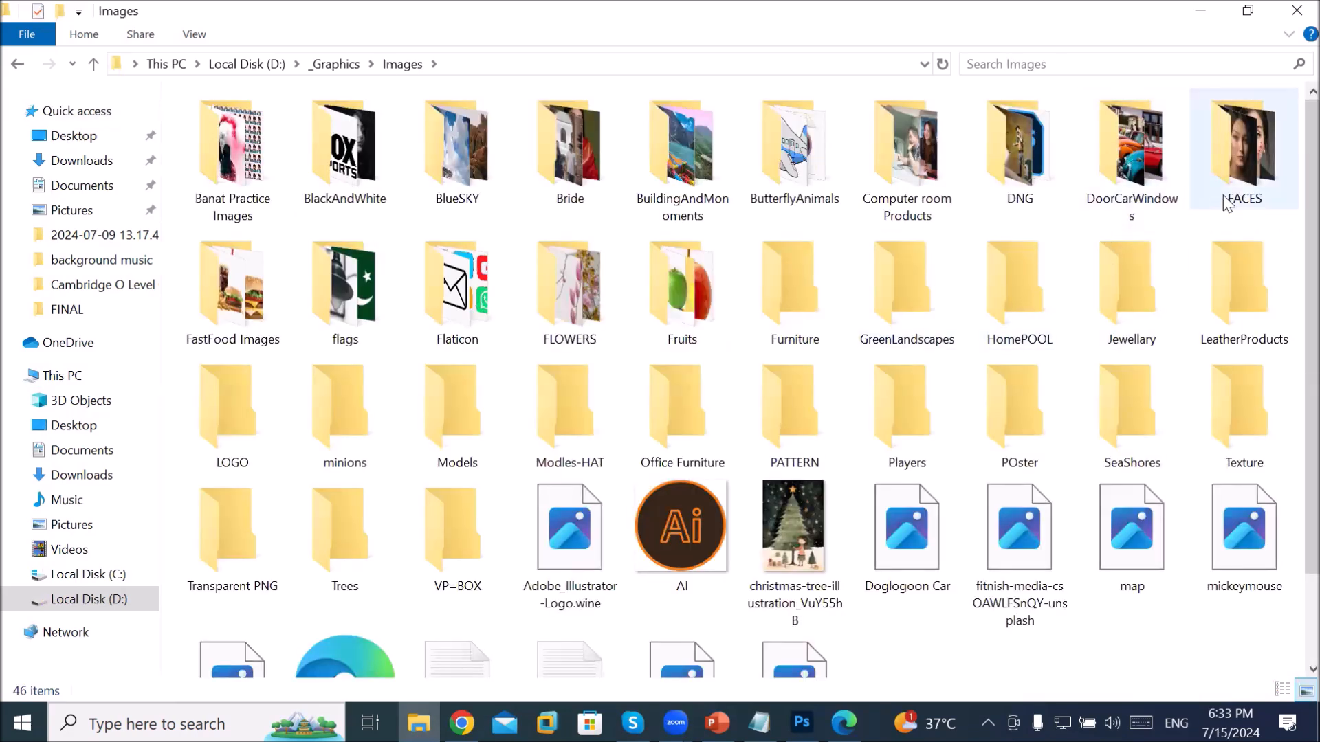
double_click(589, 180)
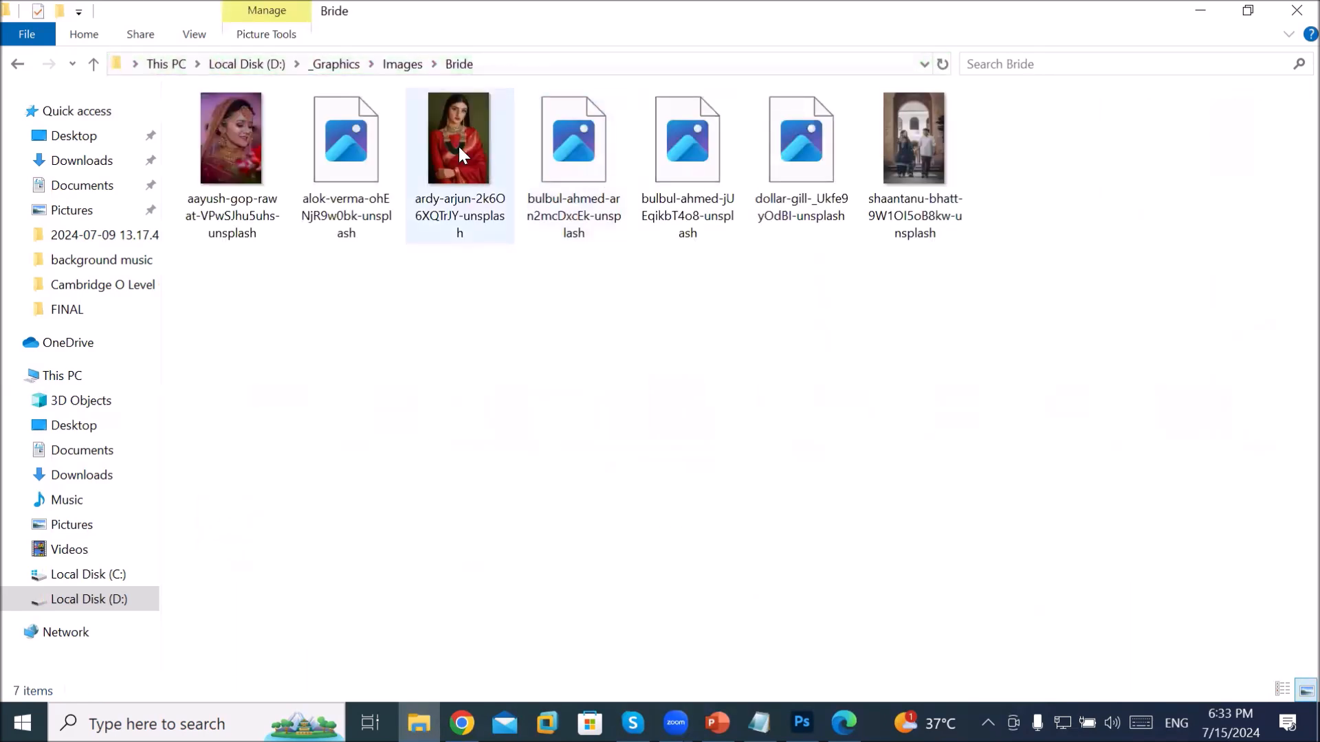
click(232, 132)
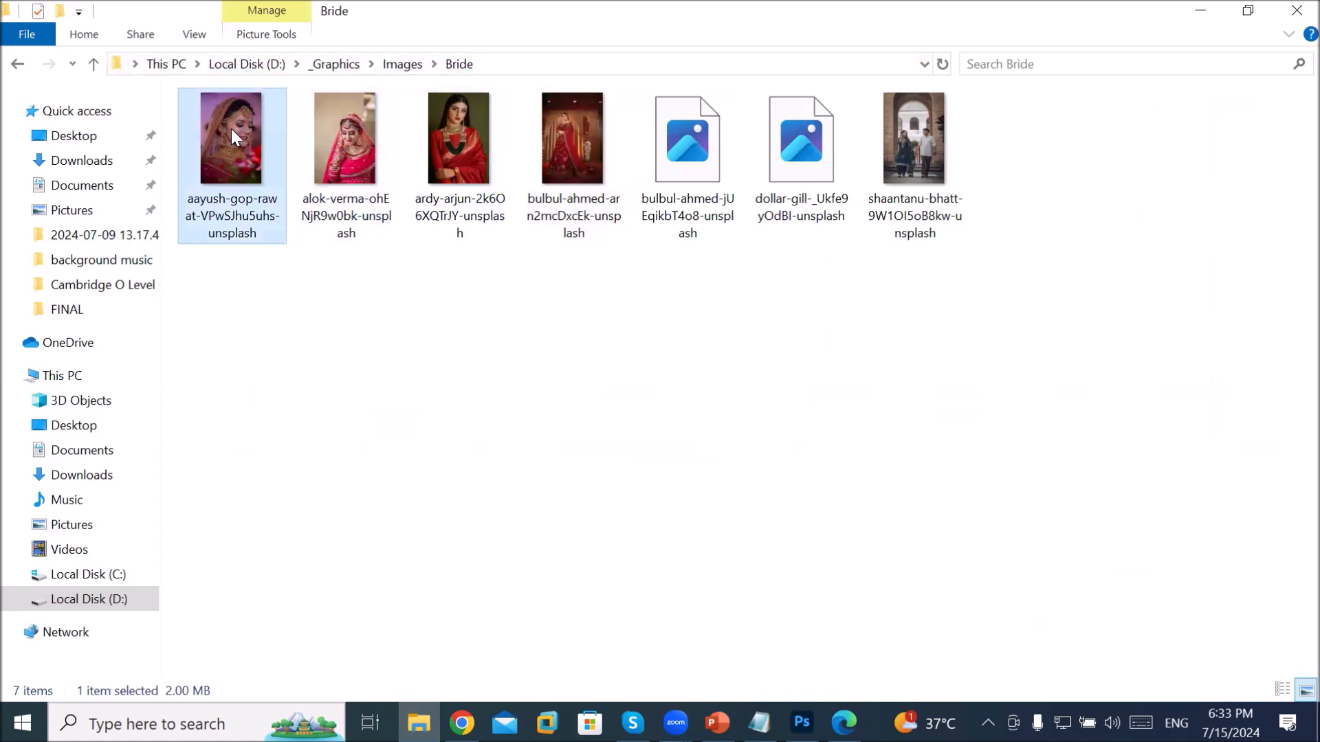
drag(231, 130, 258, 159)
Step: Drop the bride photo into Photoshop to open it, then close it with File > Close
drag(571, 303, 627, 69)
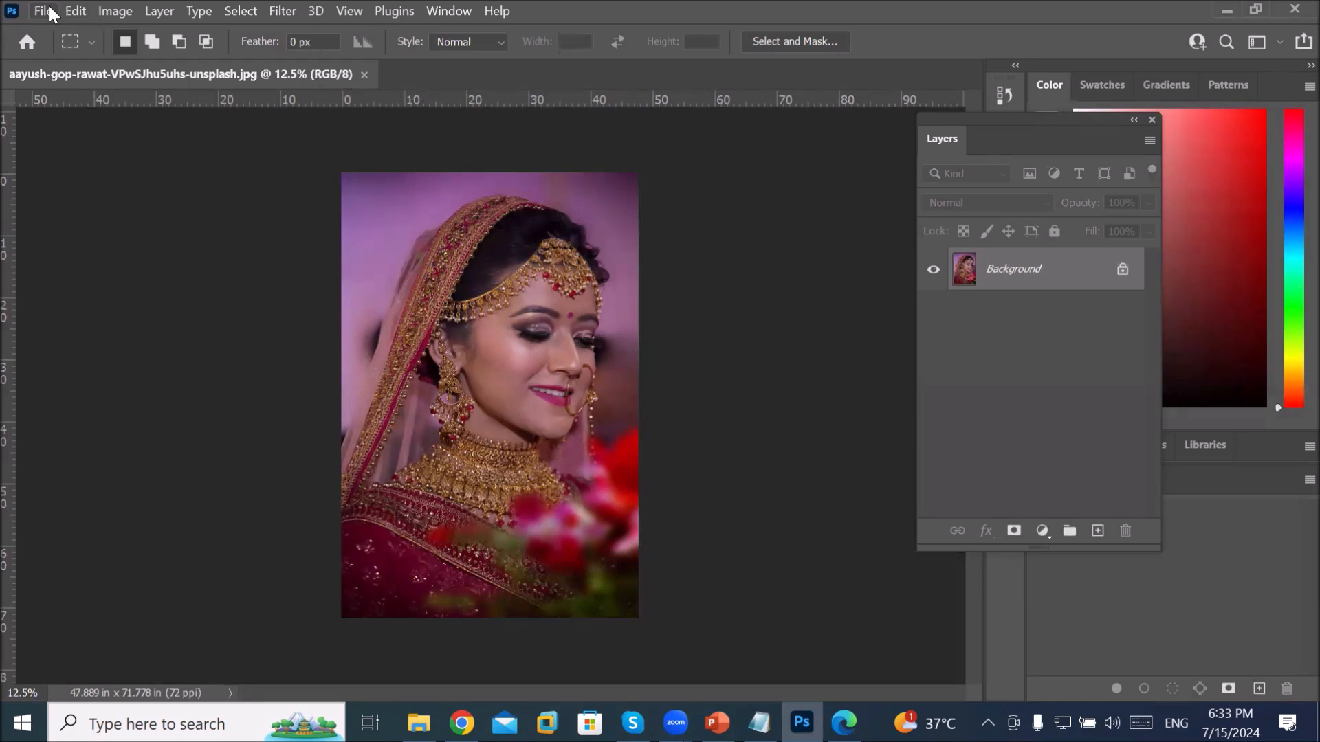
click(44, 11)
click(106, 156)
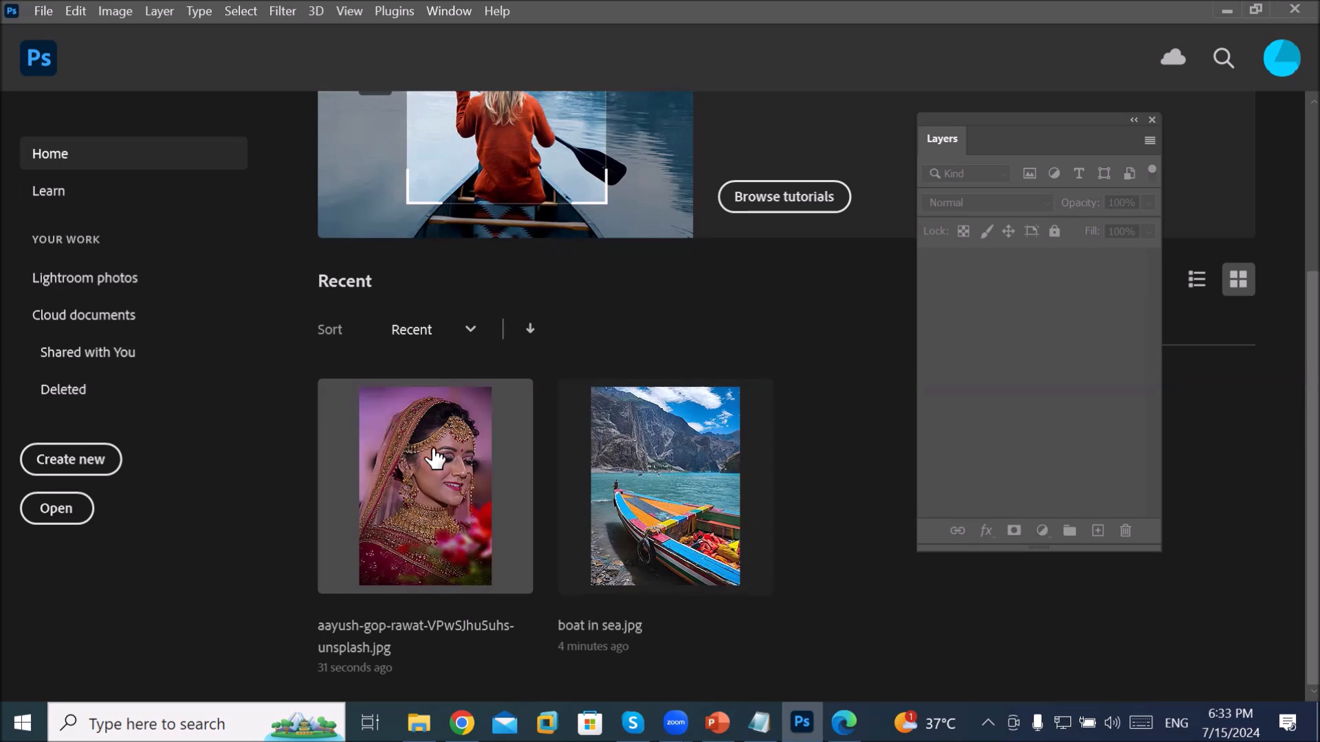
Step: Start a new document from the File menu and switch the dialog to Print presets and templates
click(43, 12)
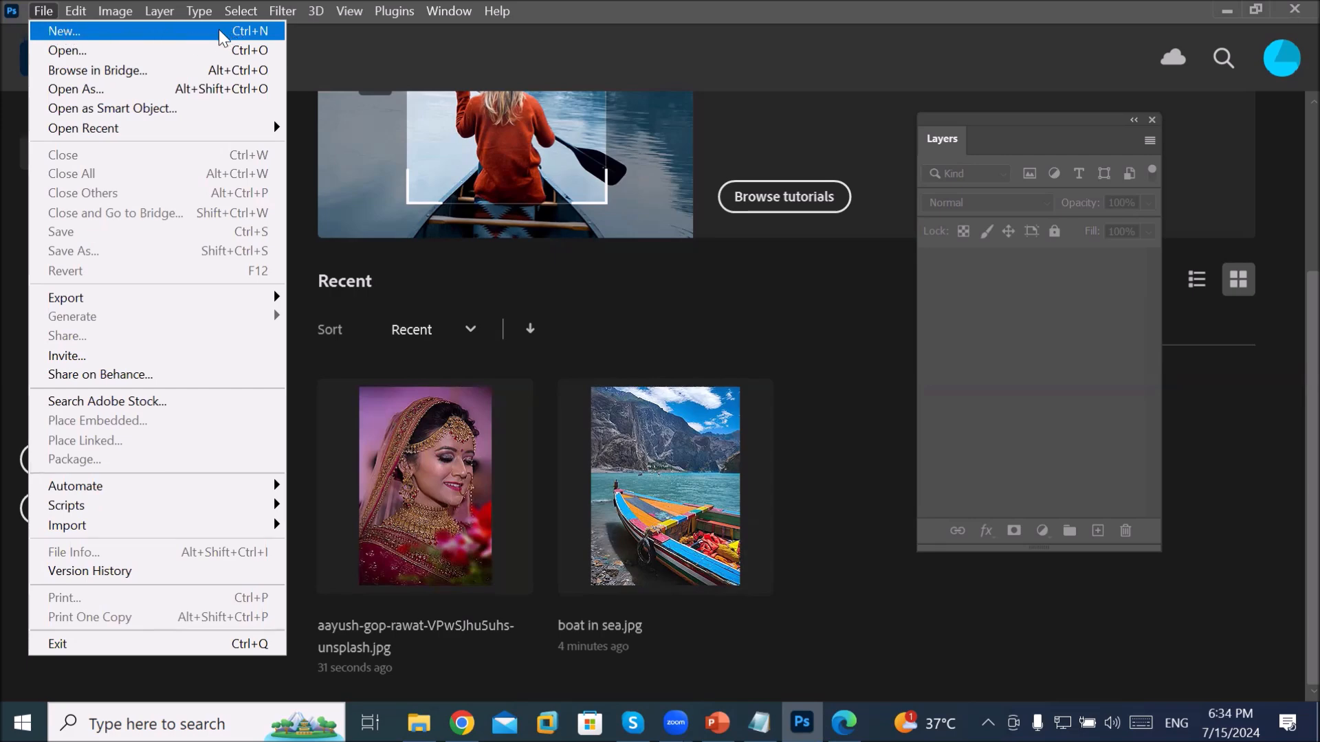
click(220, 31)
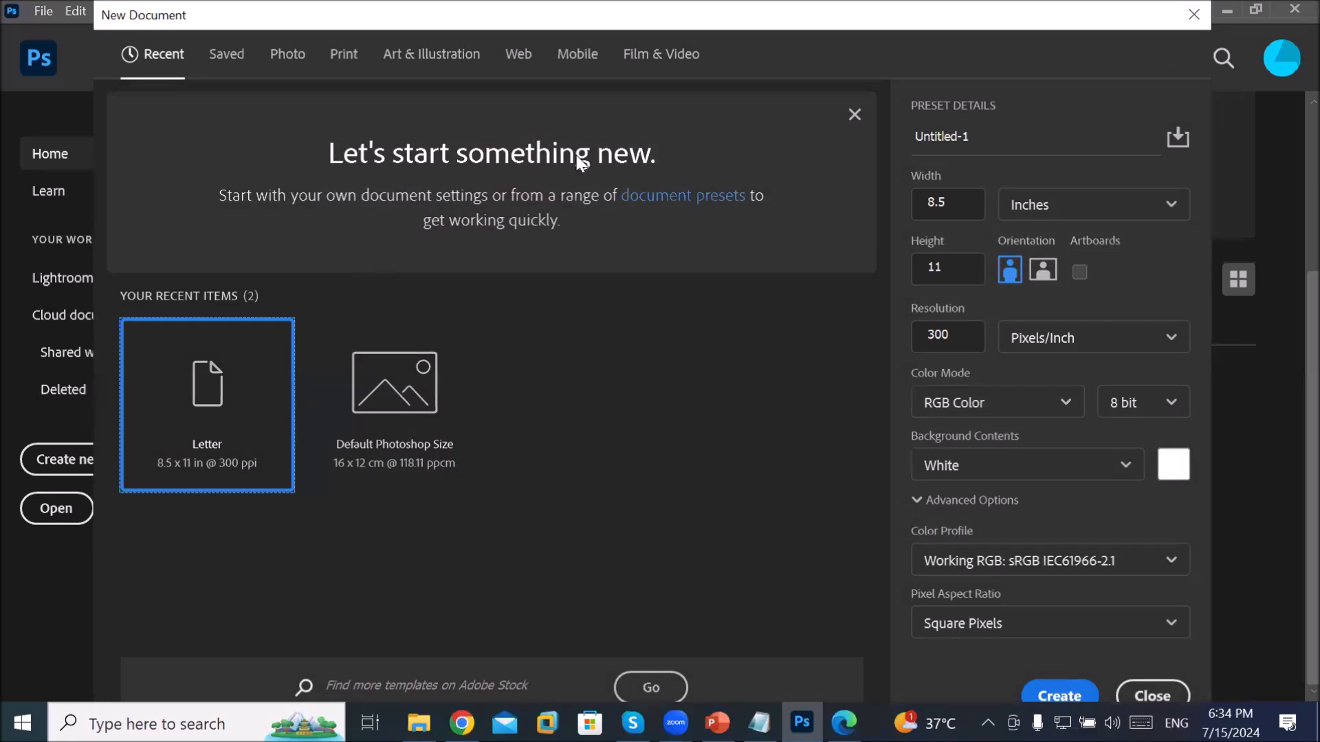
click(344, 62)
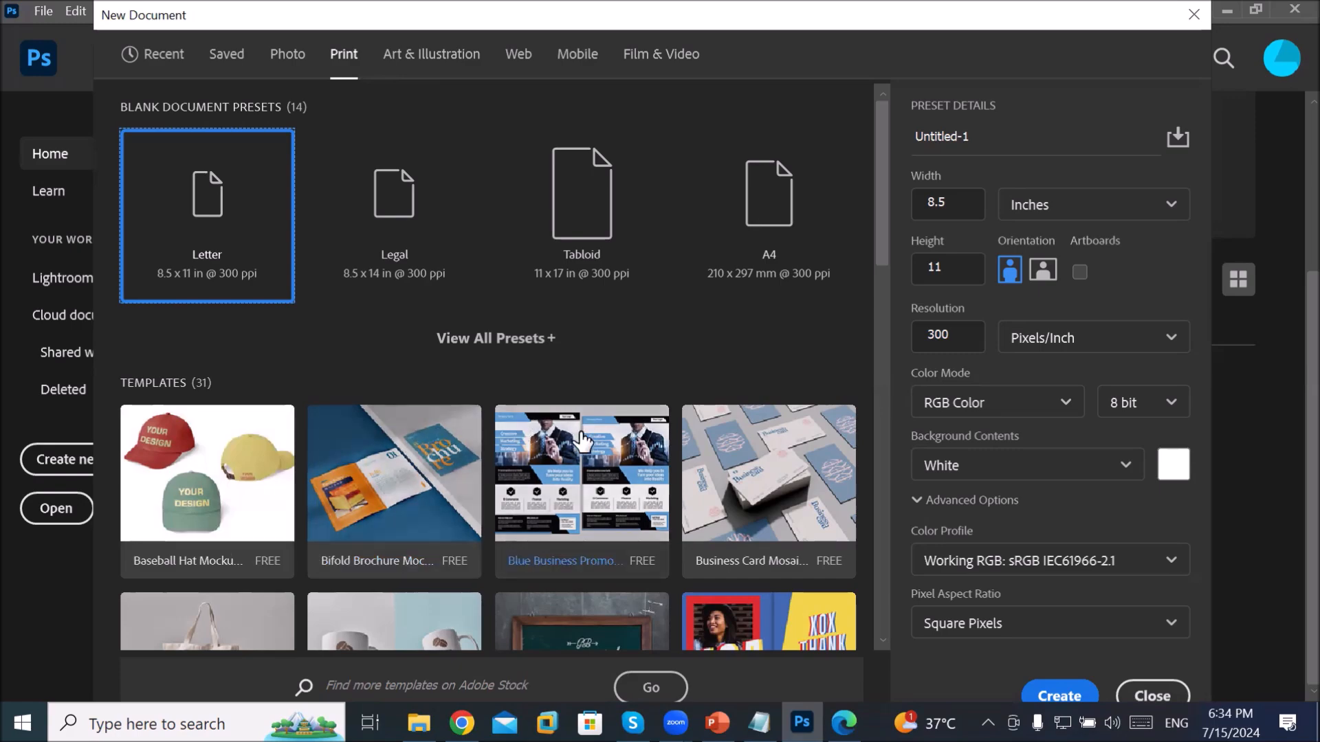
Step: Select the free Sport Event Flyer Layout template (A4/US Letter, CMYK, 14.8MB) from Print templates
scroll(595, 437, down, 5)
scroll(595, 438, down, 2)
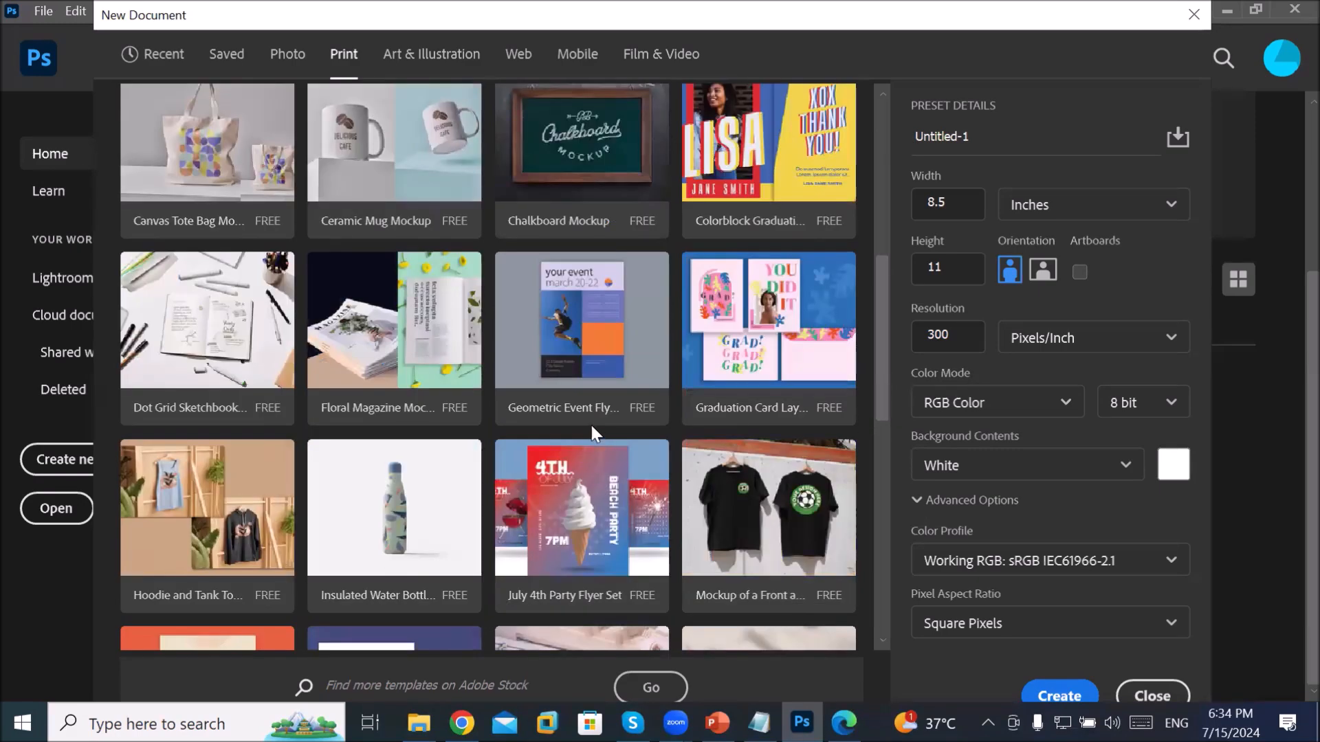
scroll(570, 379, down, 3)
scroll(571, 380, down, 3)
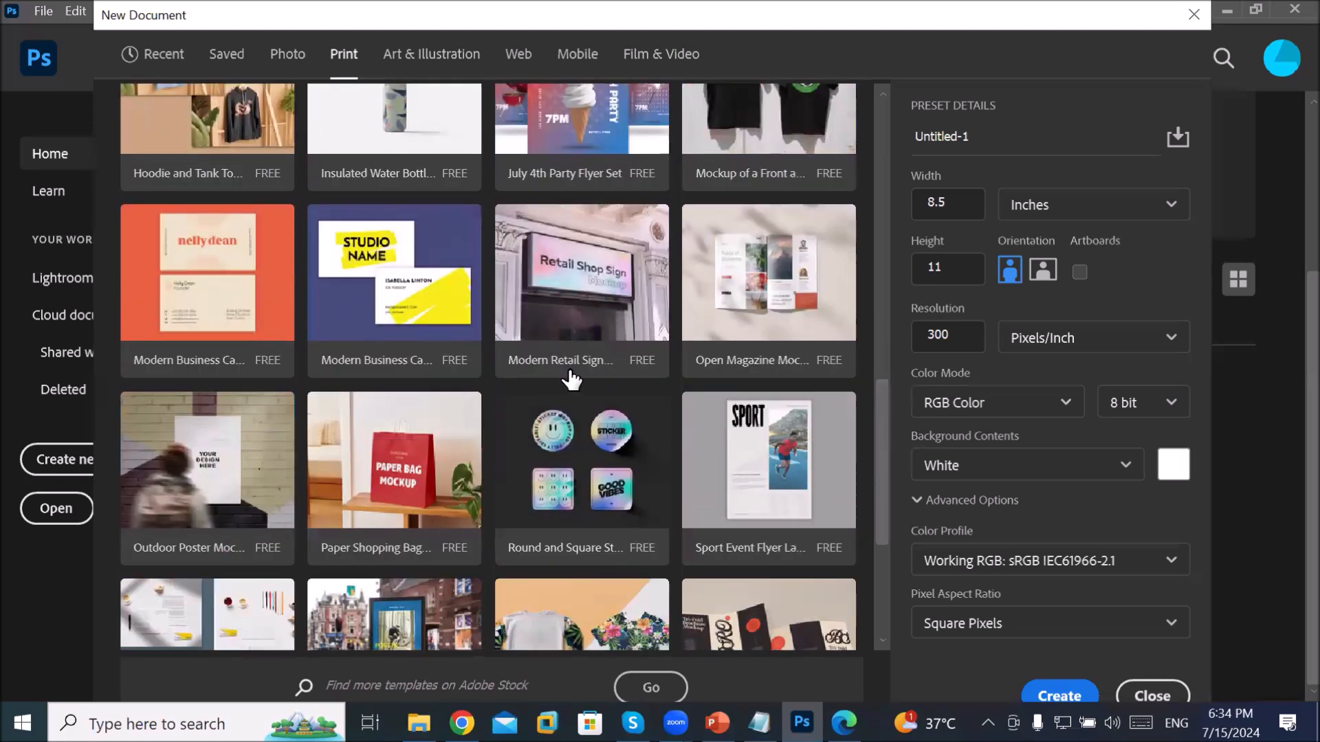
scroll(571, 379, down, 2)
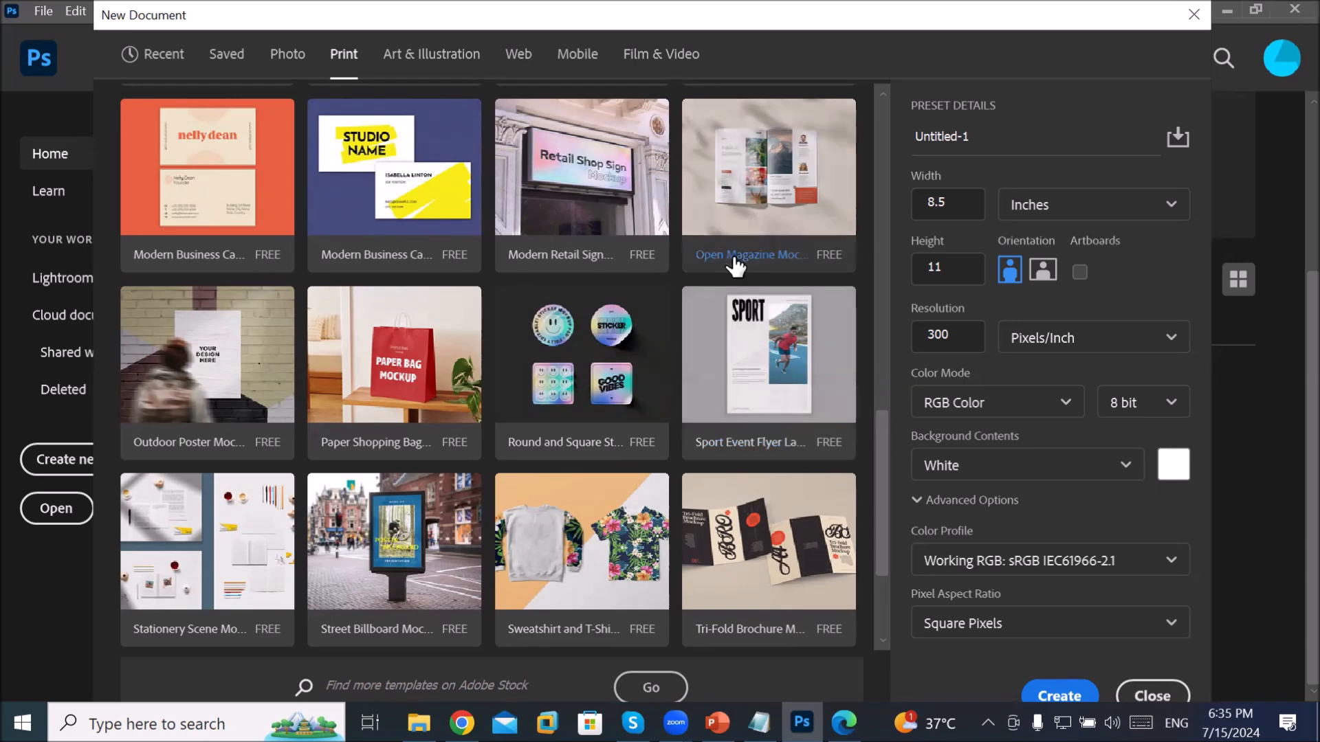
click(750, 336)
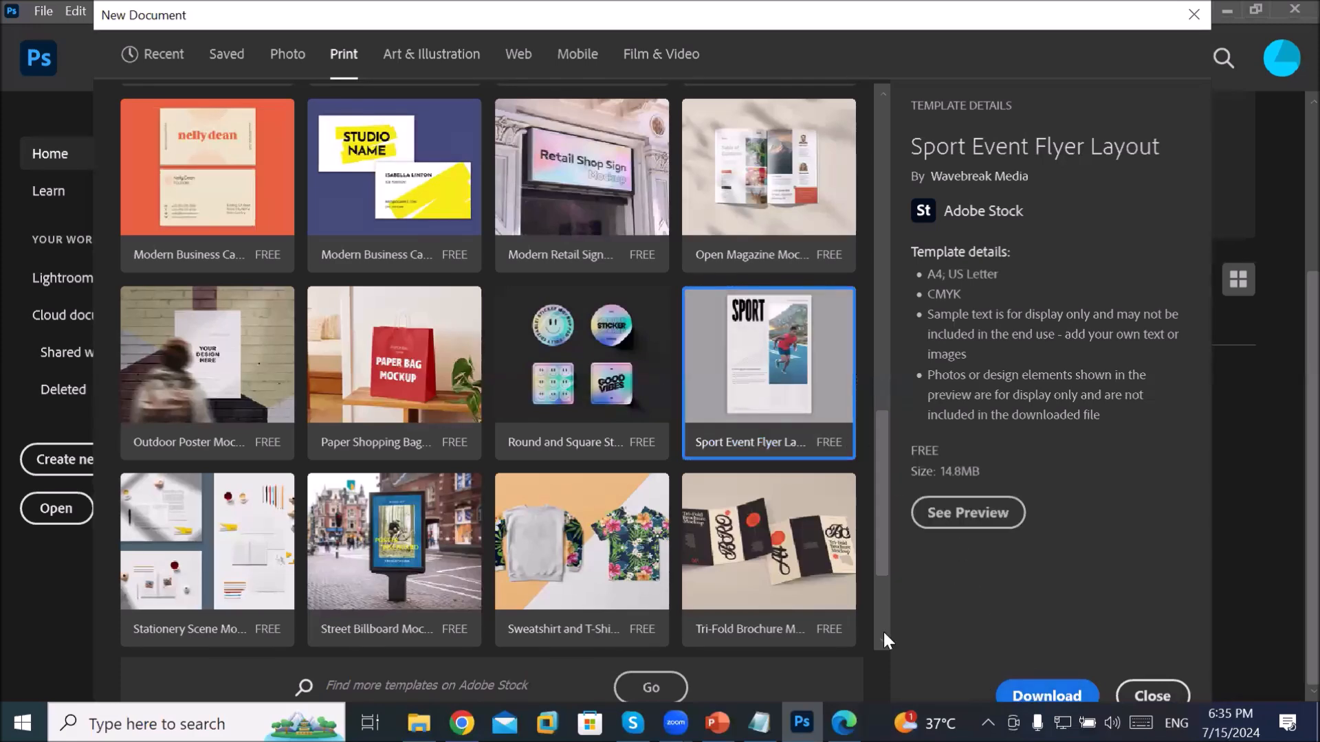
click(676, 689)
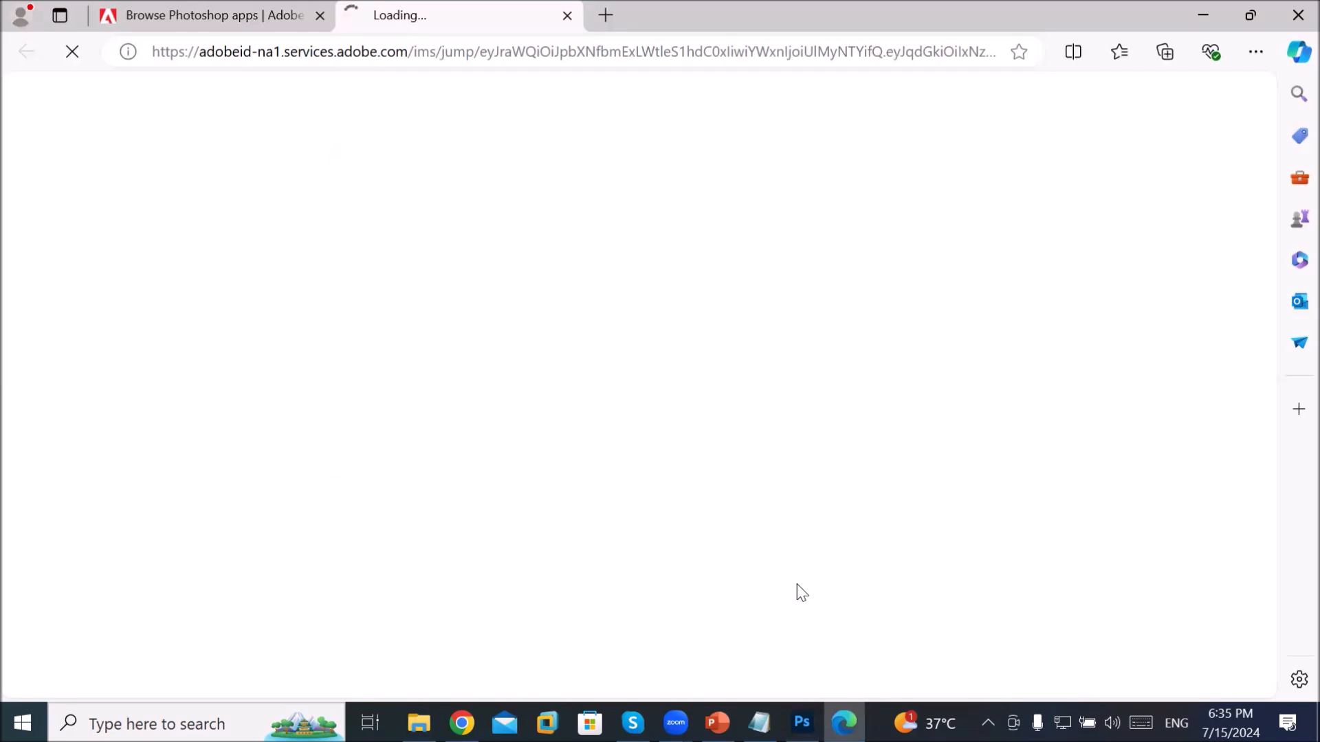
click(801, 723)
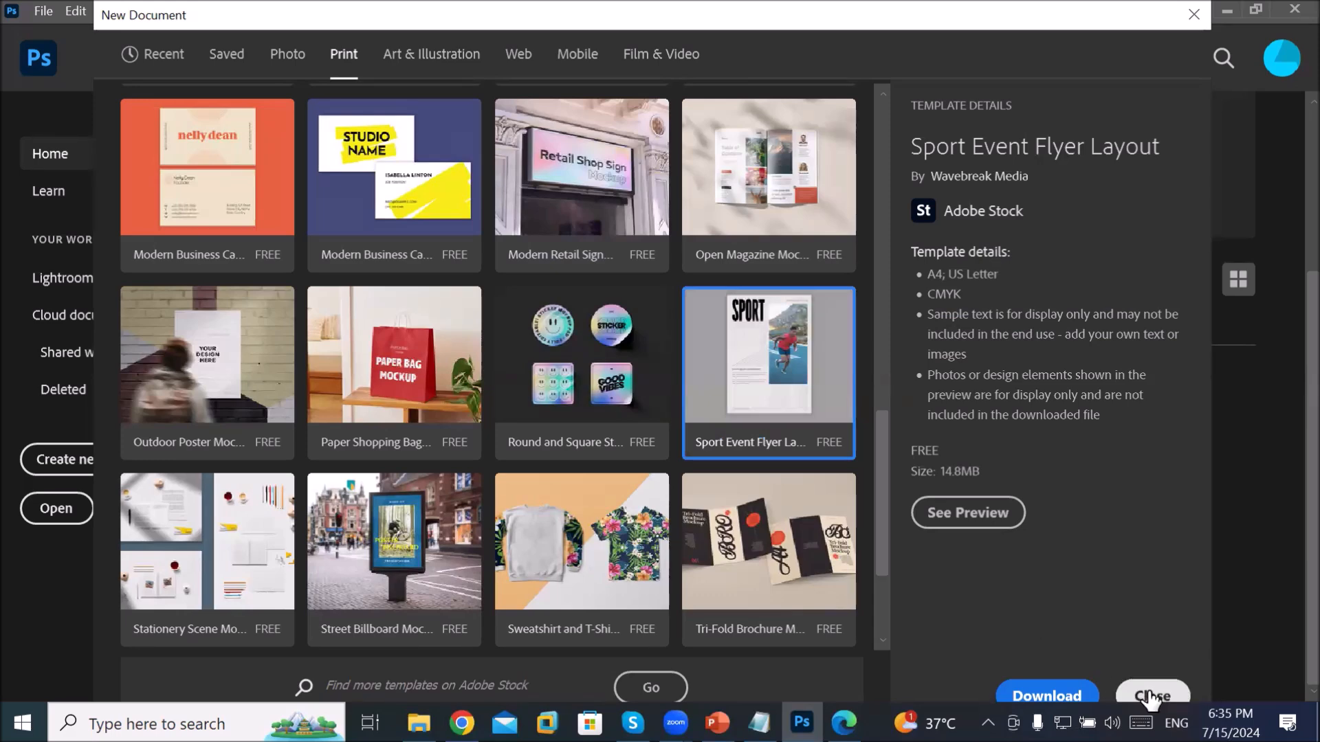
click(773, 379)
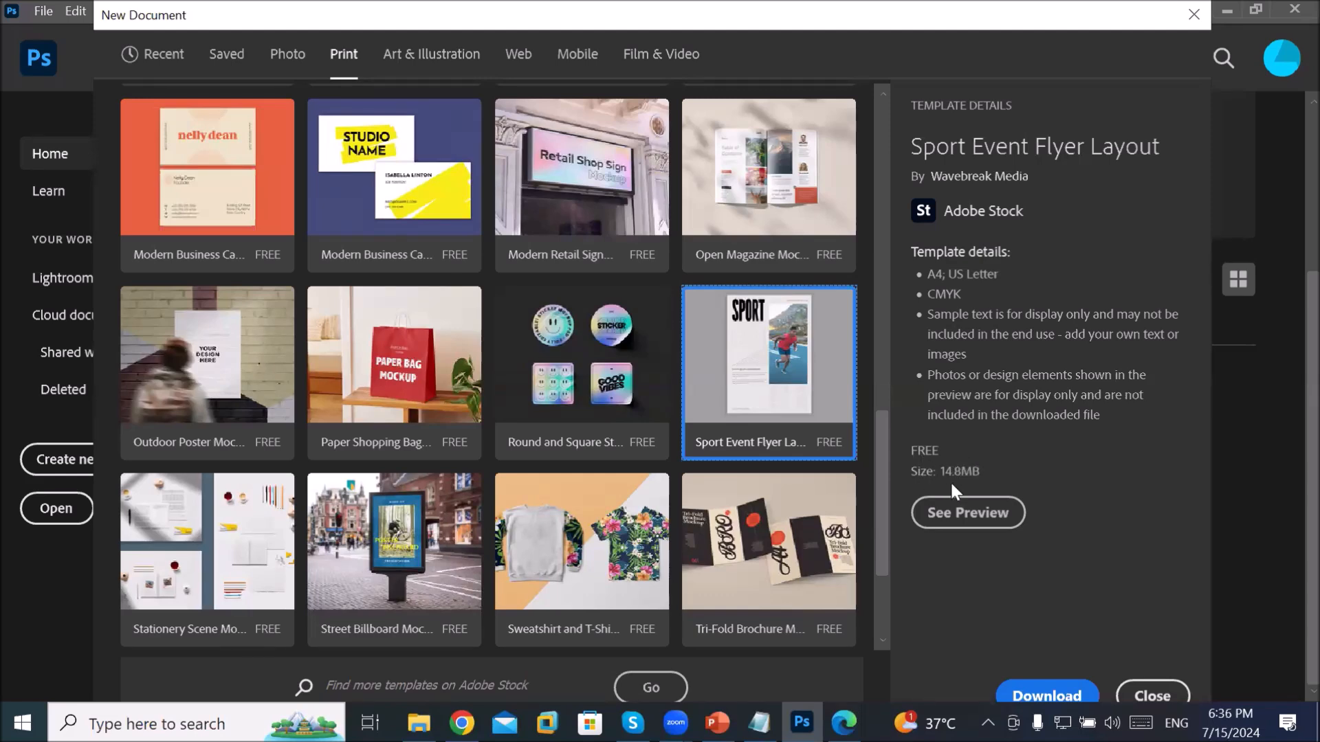
Step: Open the full-size Sport Event Flyer preview and browse its SPORT EVENT headline and 02 FEB dates
click(966, 514)
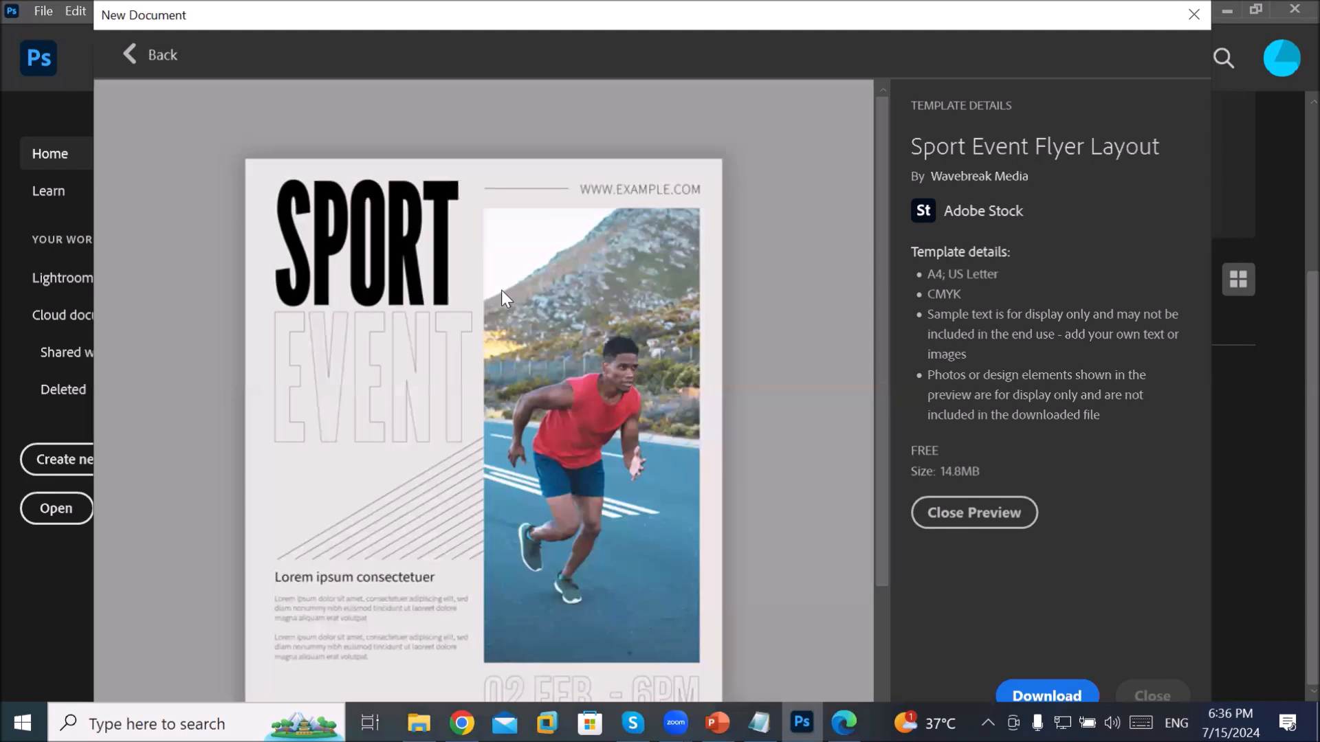
scroll(427, 298, down, 3)
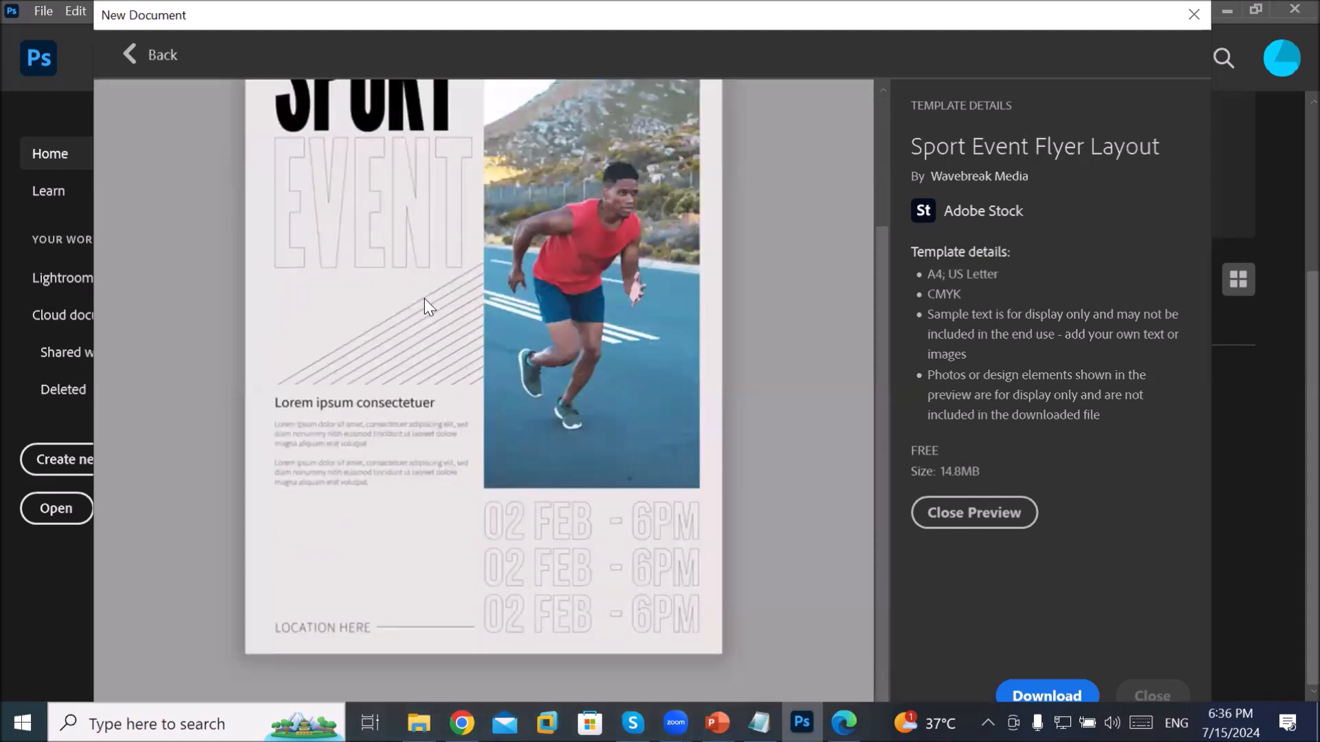
scroll(424, 298, up, 2)
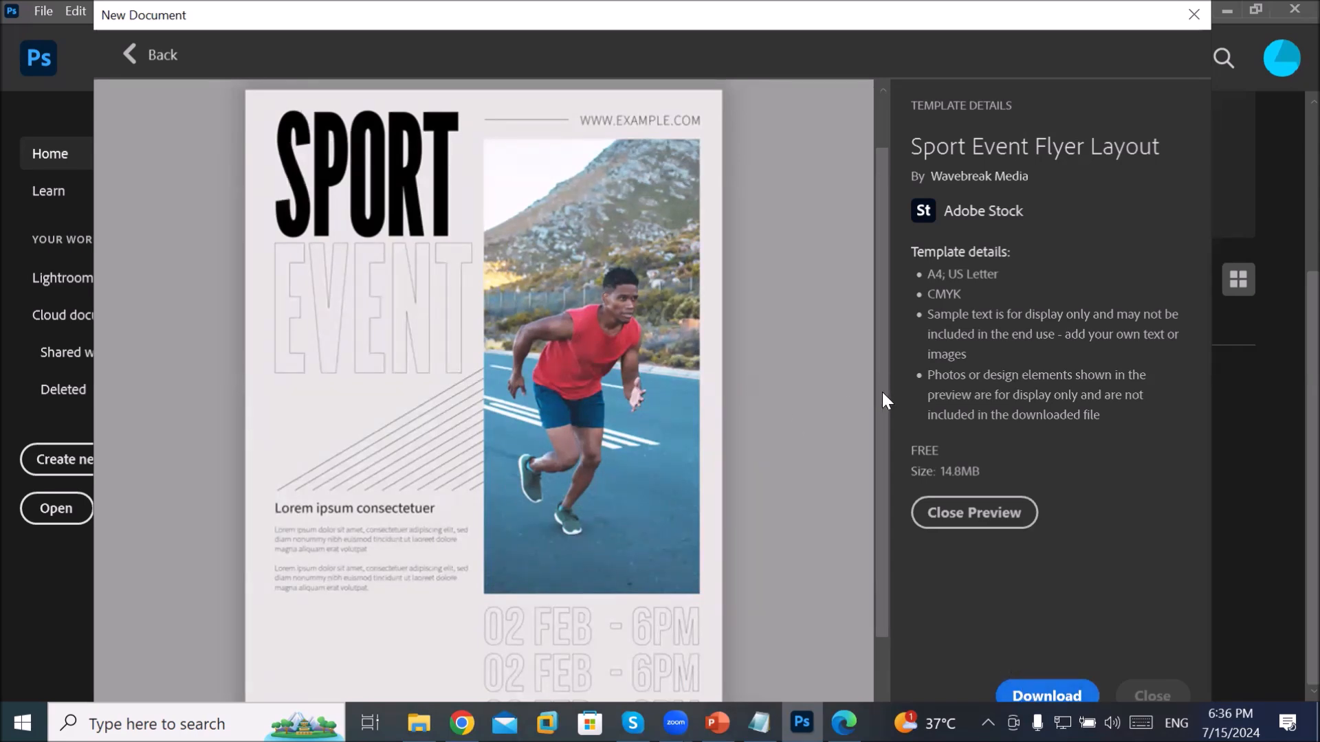
scroll(880, 412, down, 2)
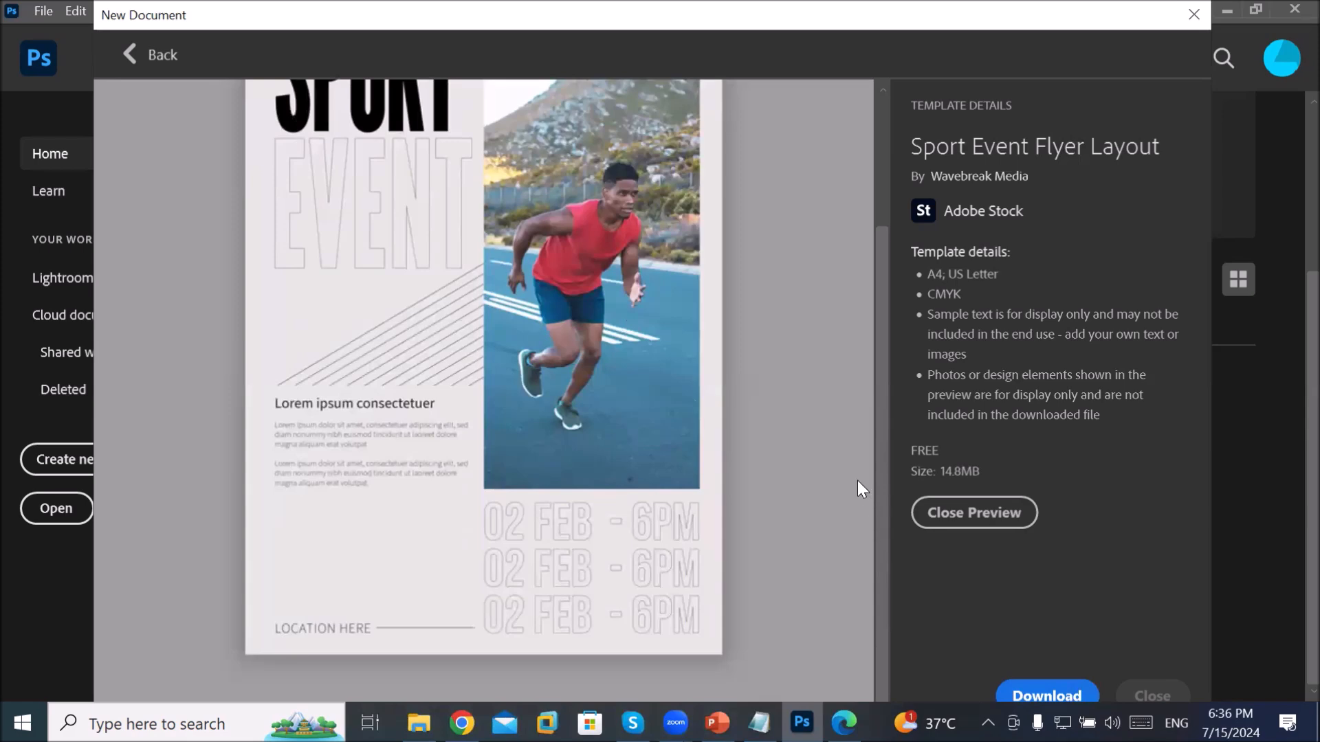
scroll(856, 474, up, 2)
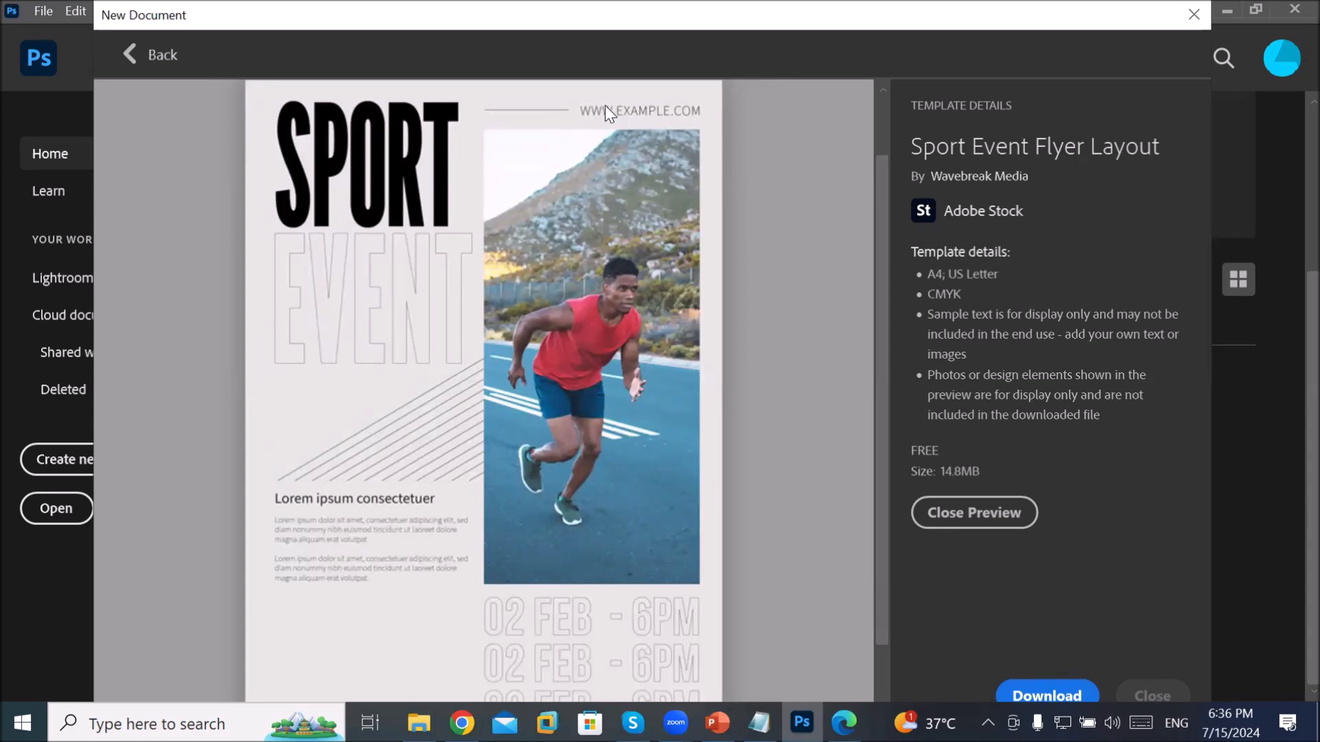
scroll(618, 117, down, 2)
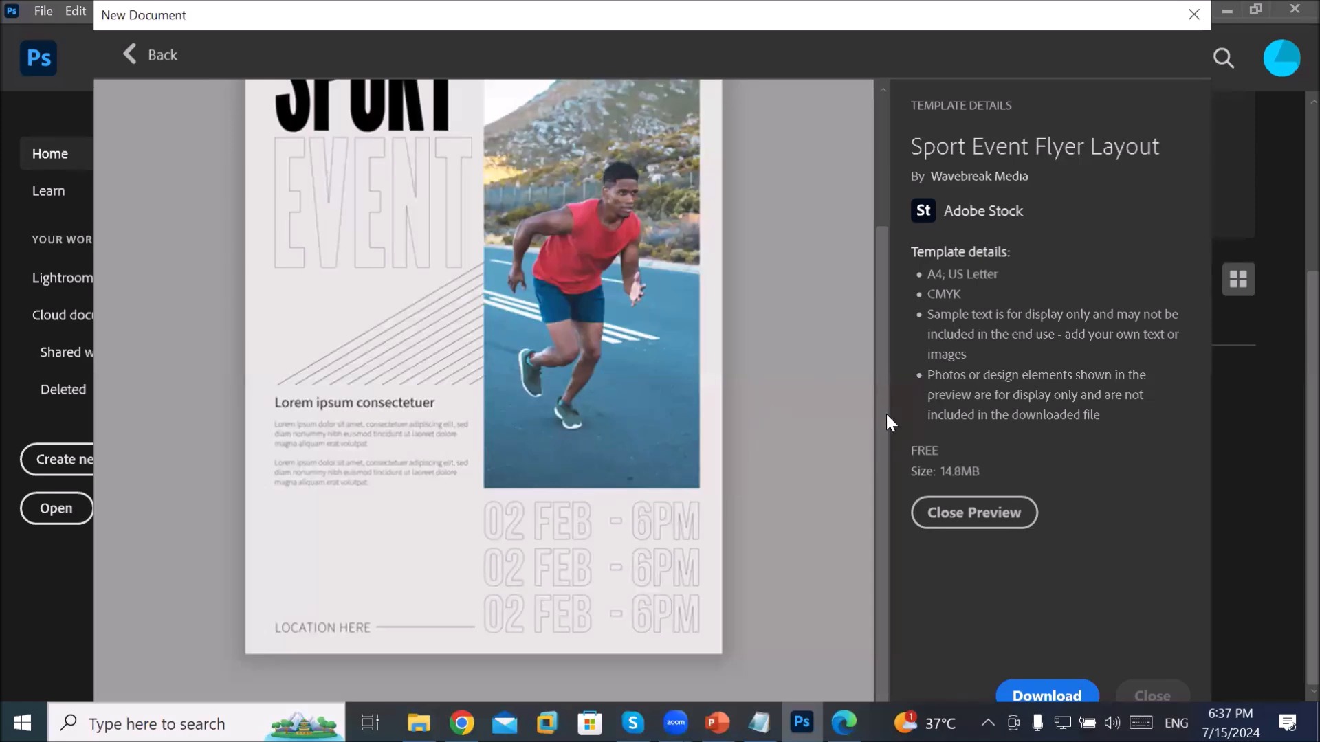
drag(882, 414, 898, 659)
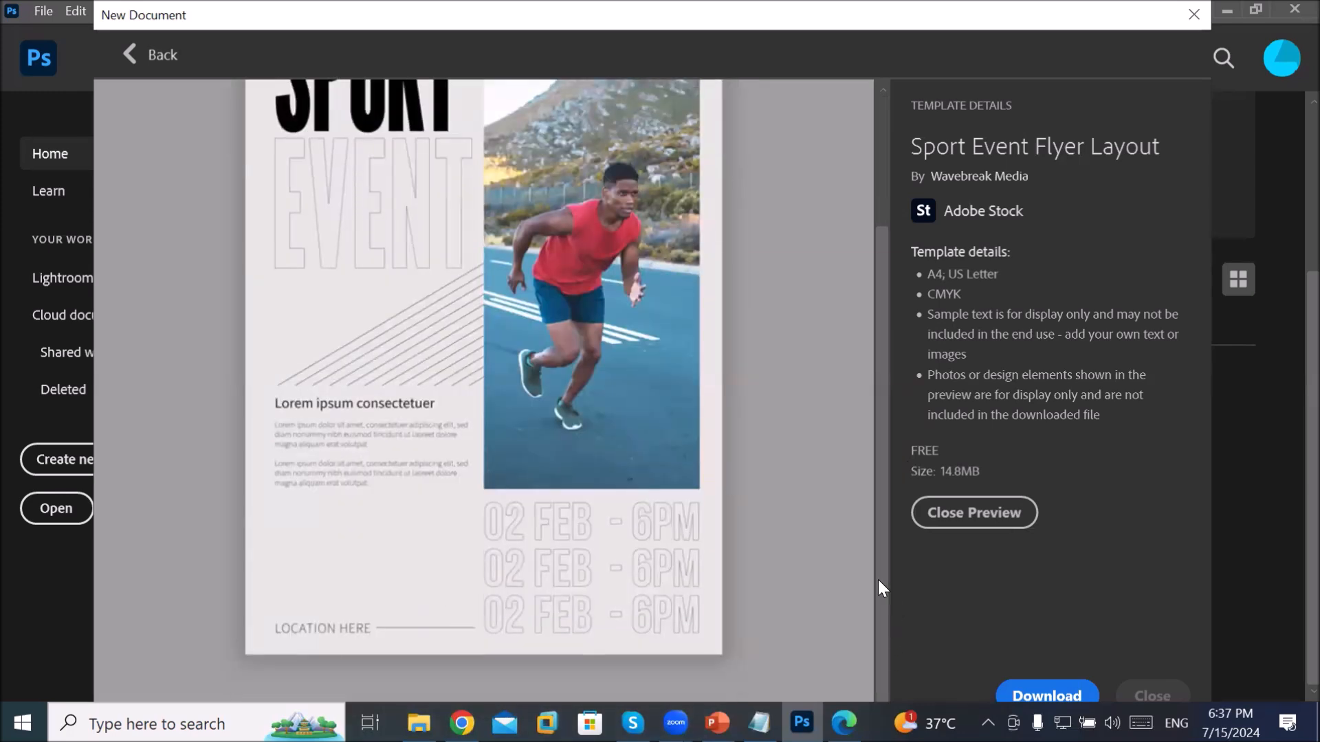
scroll(868, 472, up, 3)
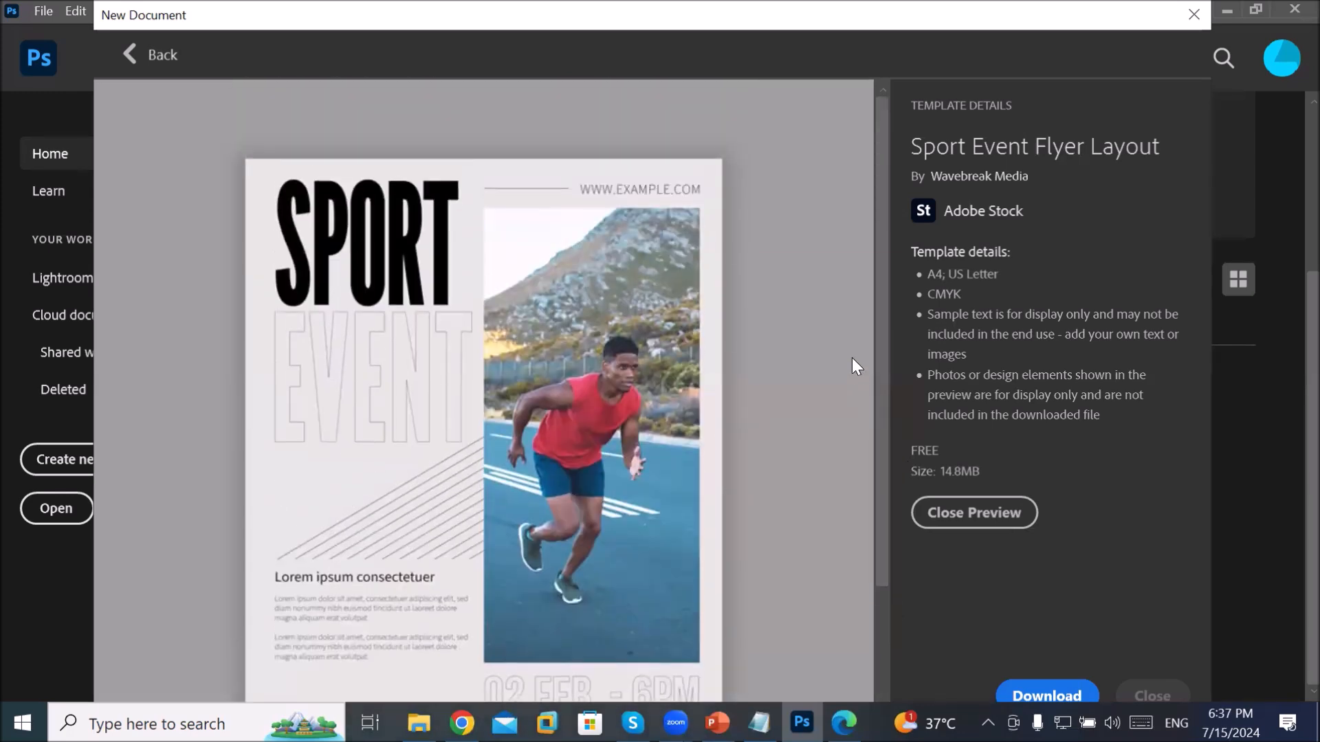
scroll(871, 493, down, 1)
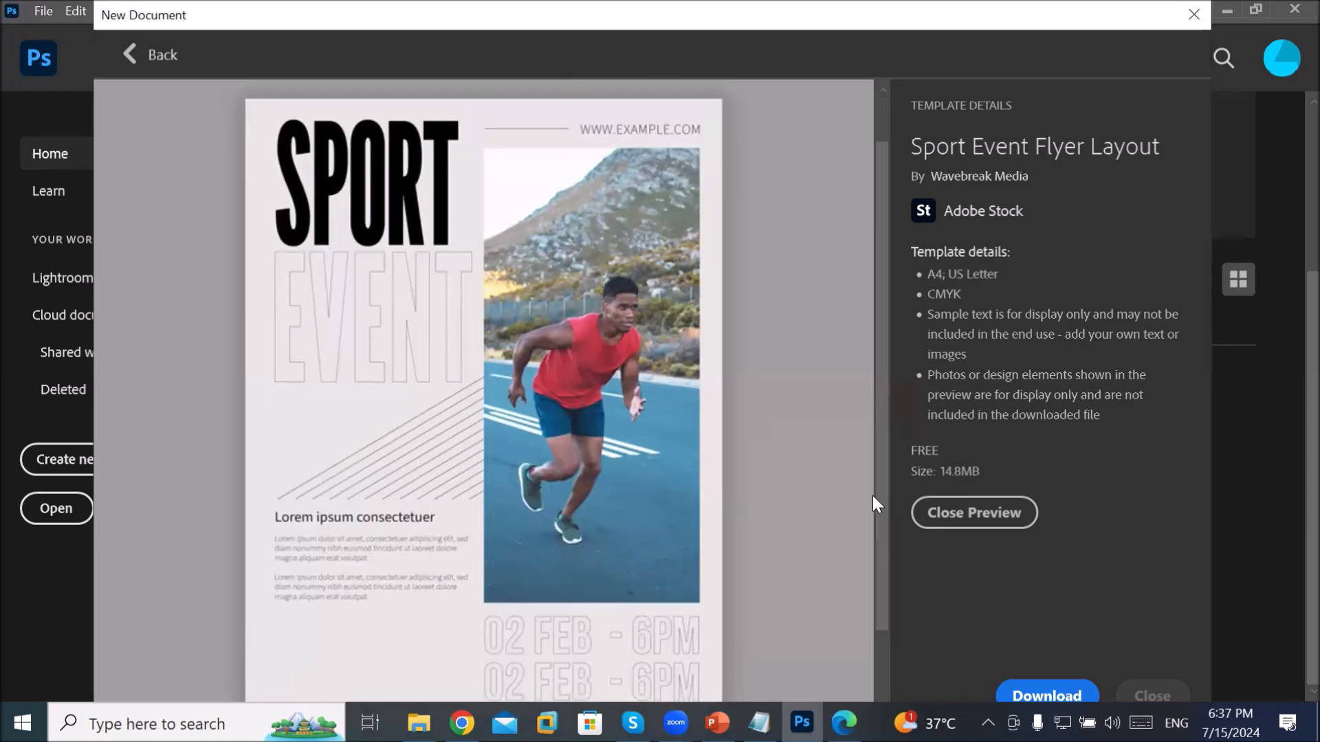
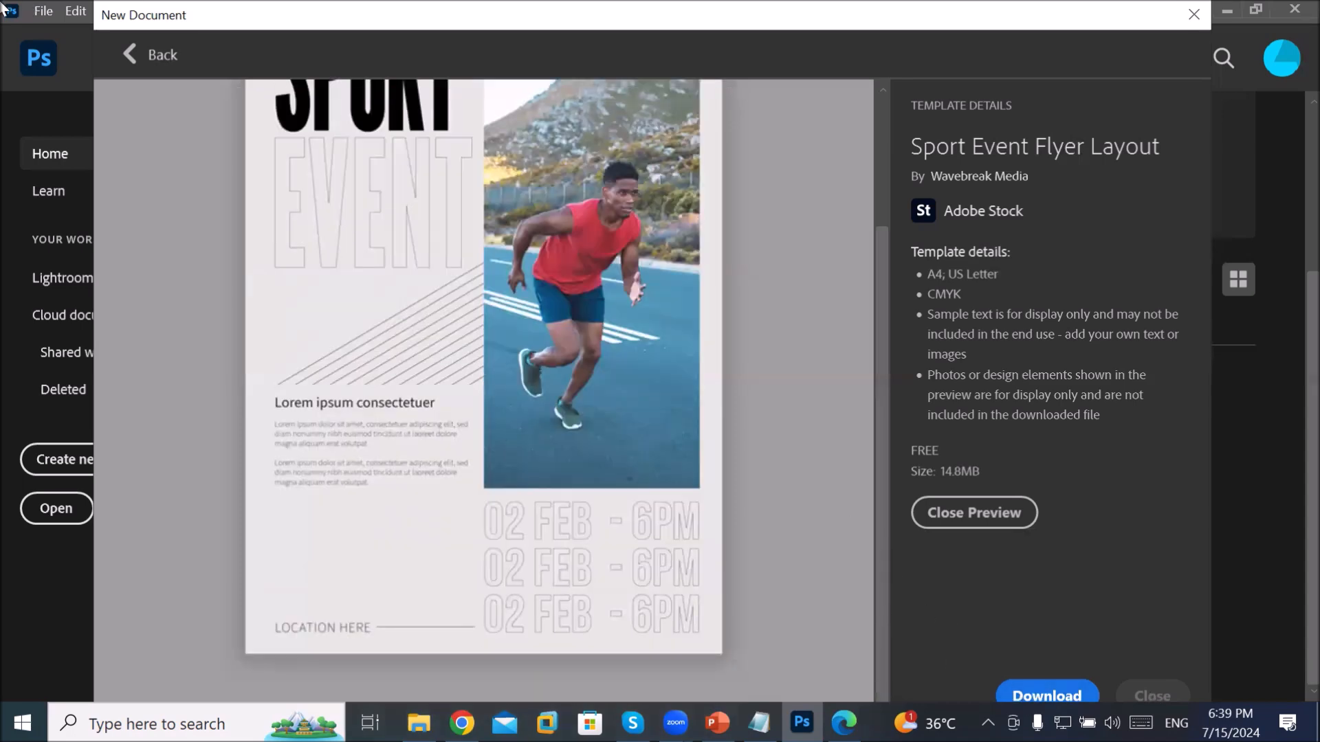
Step: Close the flyer template preview and dismiss the New Document dialog
click(935, 514)
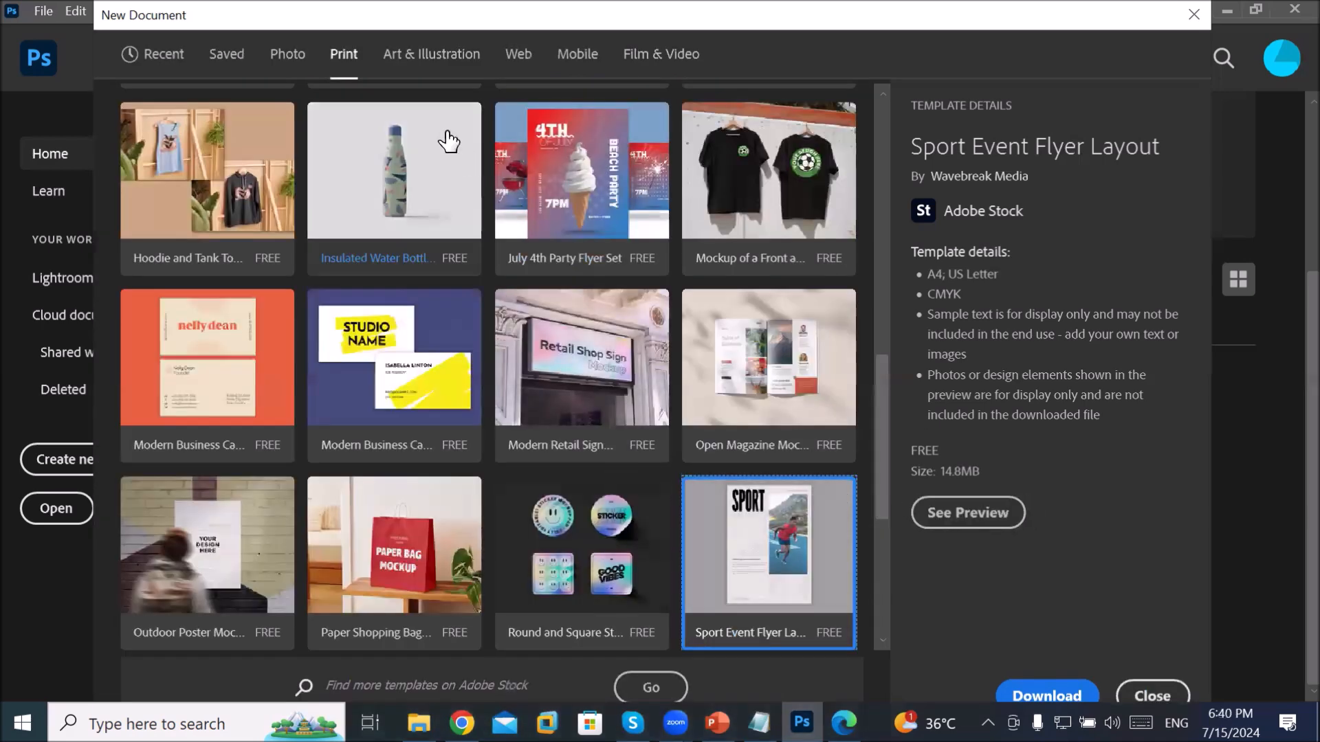
click(43, 10)
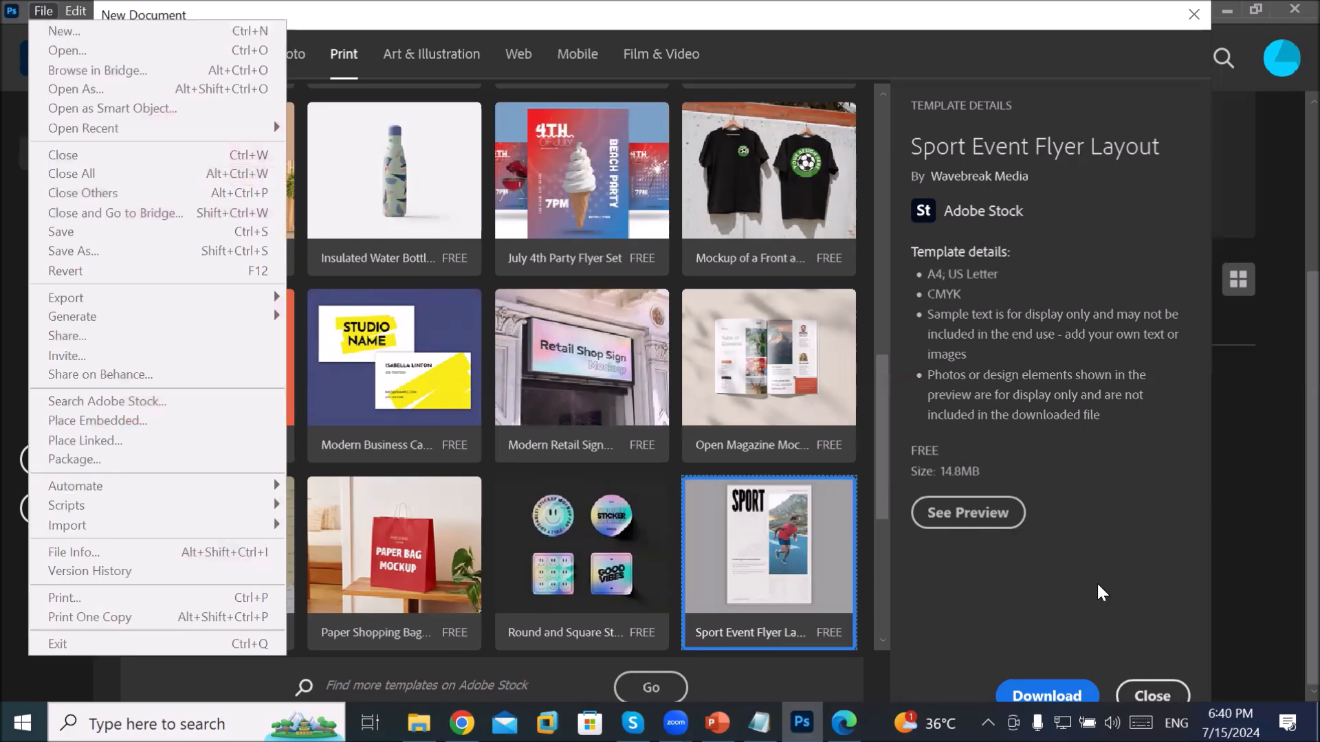
click(1150, 697)
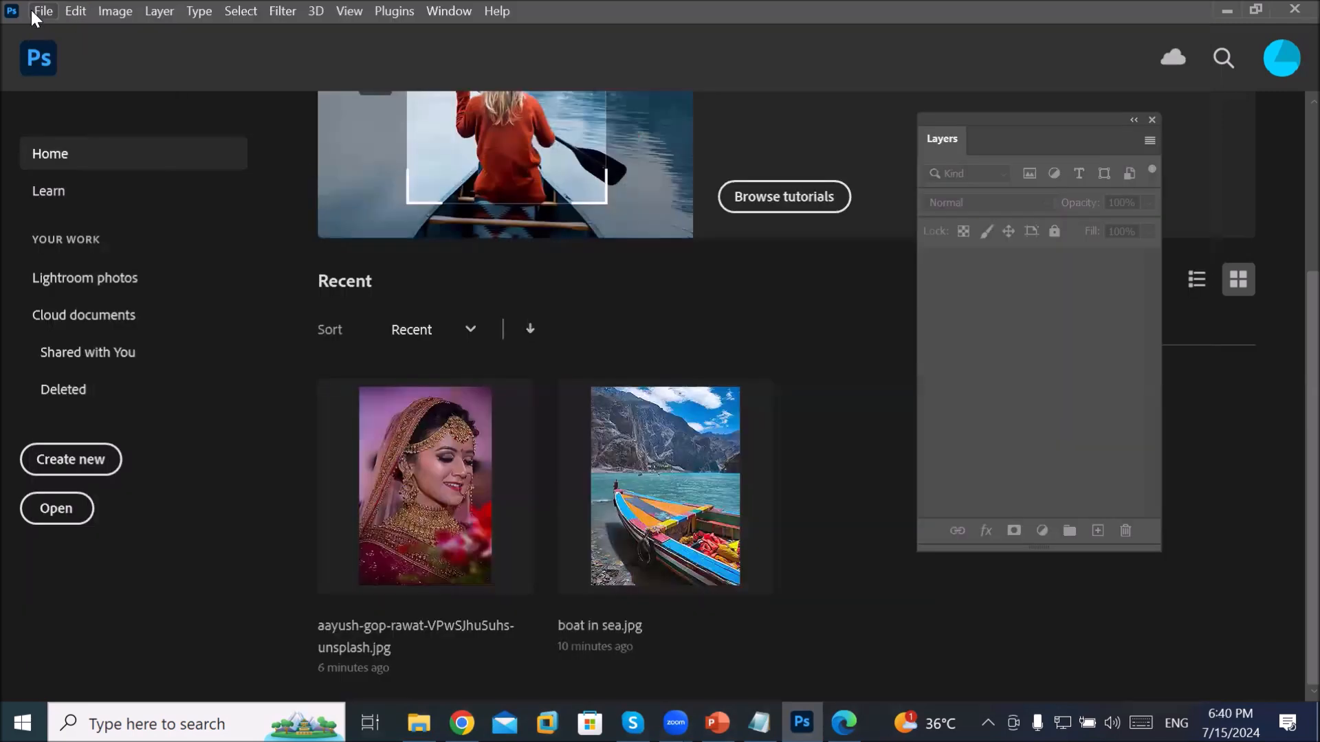
click(42, 10)
Step: Start a new Letter print document with resolution set to 300 pixels/inch
click(83, 32)
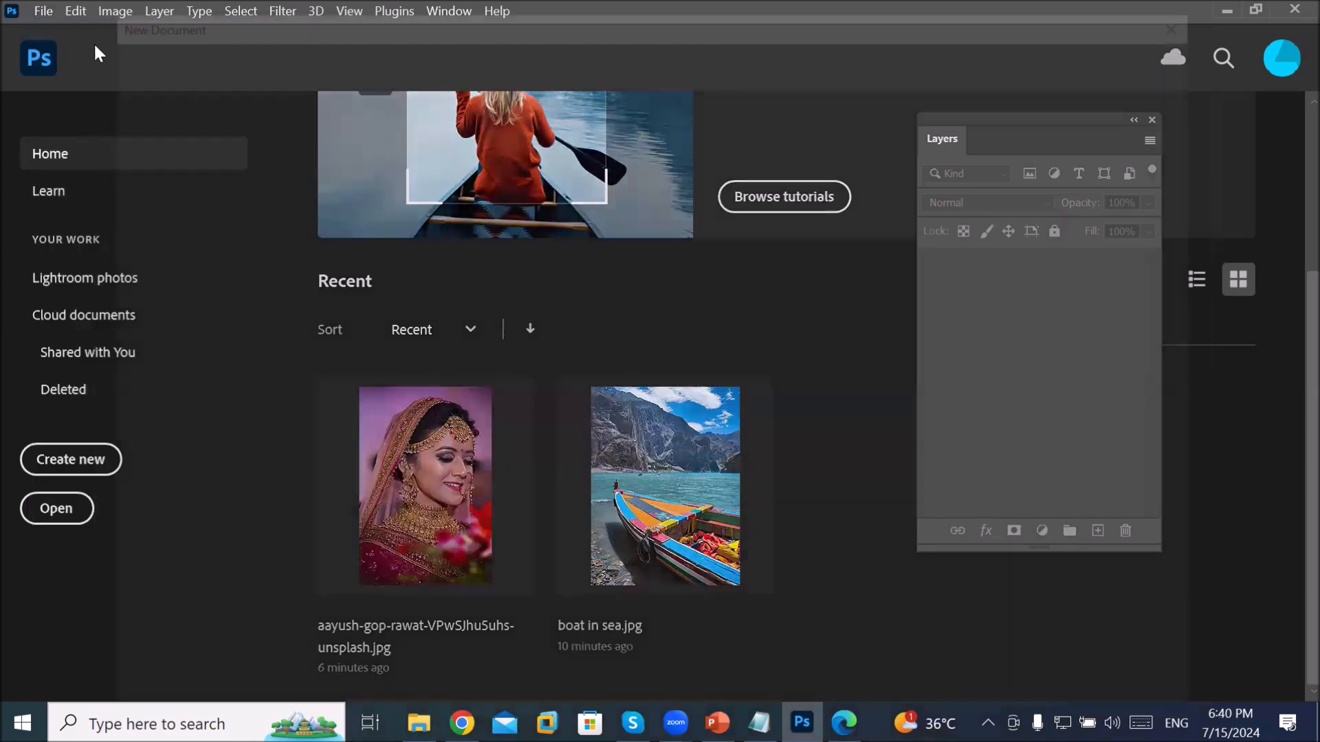
click(344, 53)
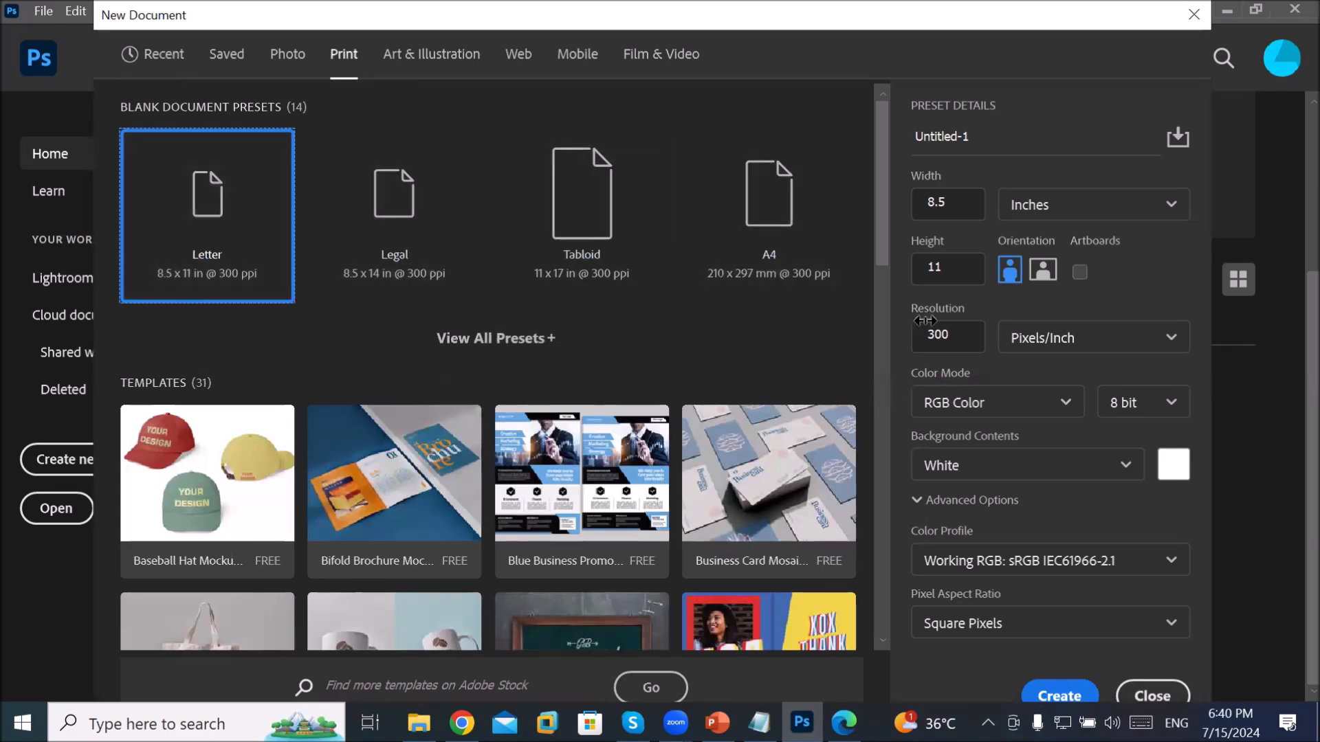
click(970, 334)
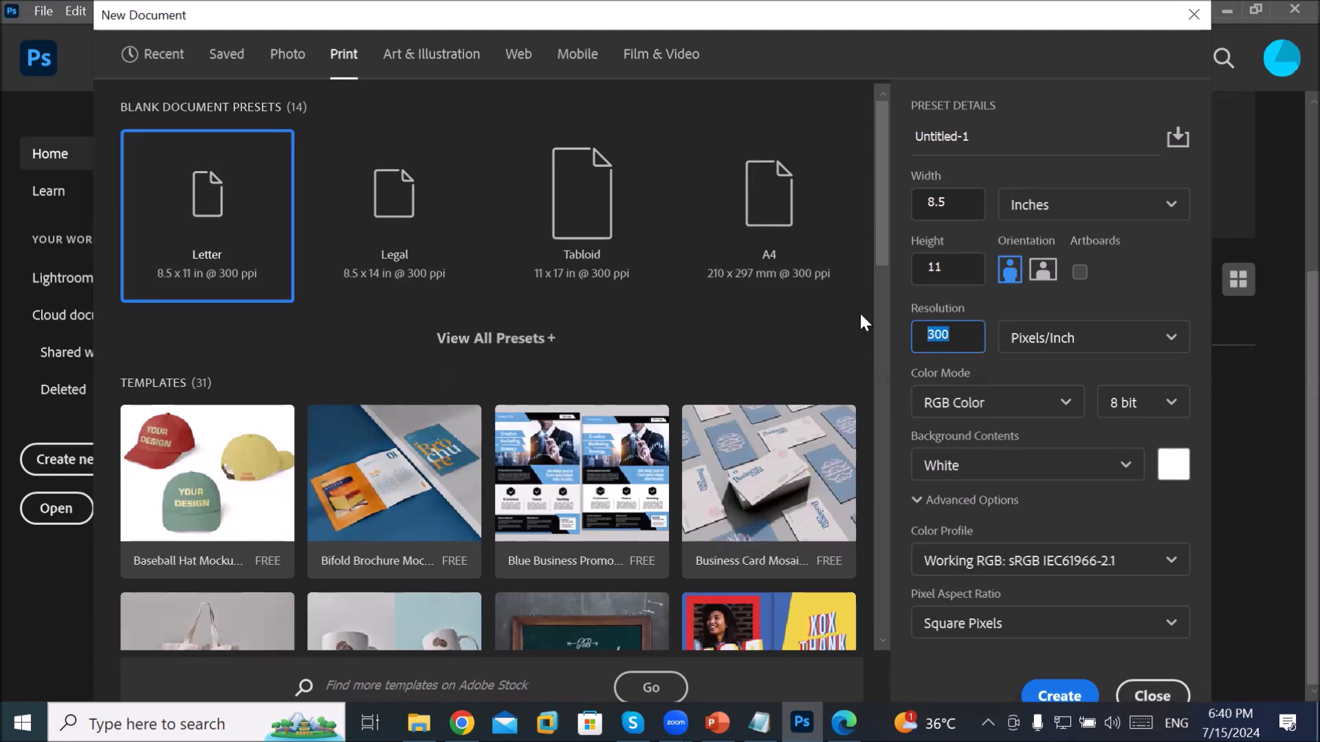
click(957, 341)
double_click(953, 334)
text(72)
drag(969, 335, 811, 318)
text(300)
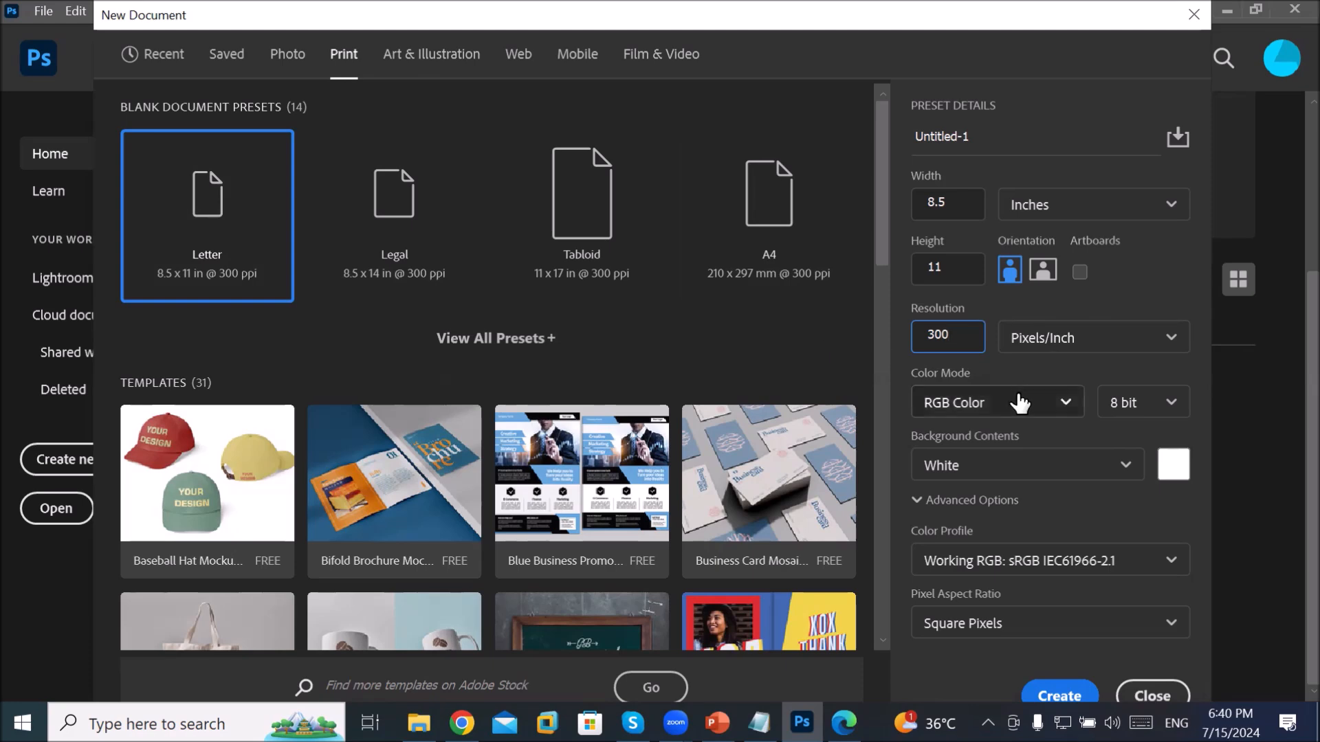
Step: Switch the new document's colour mode to CMYK Color
click(1026, 412)
click(1026, 411)
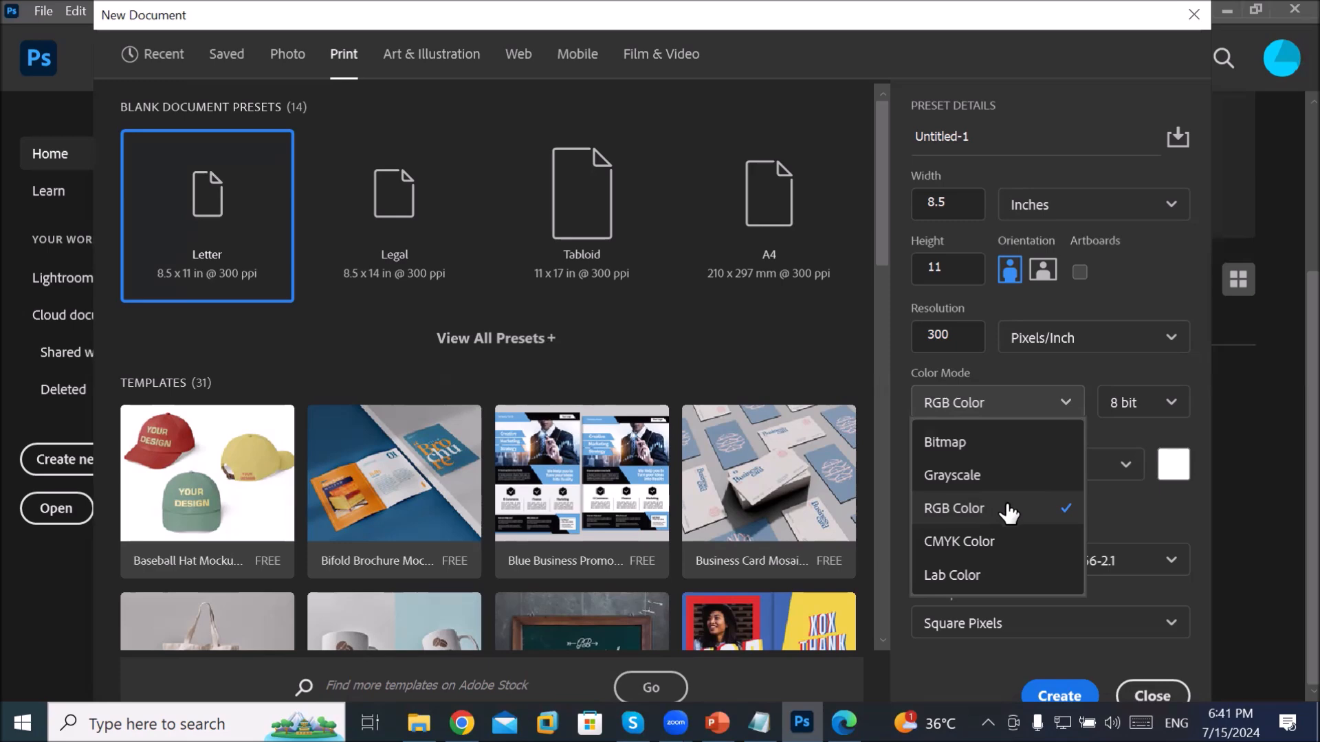
click(1005, 547)
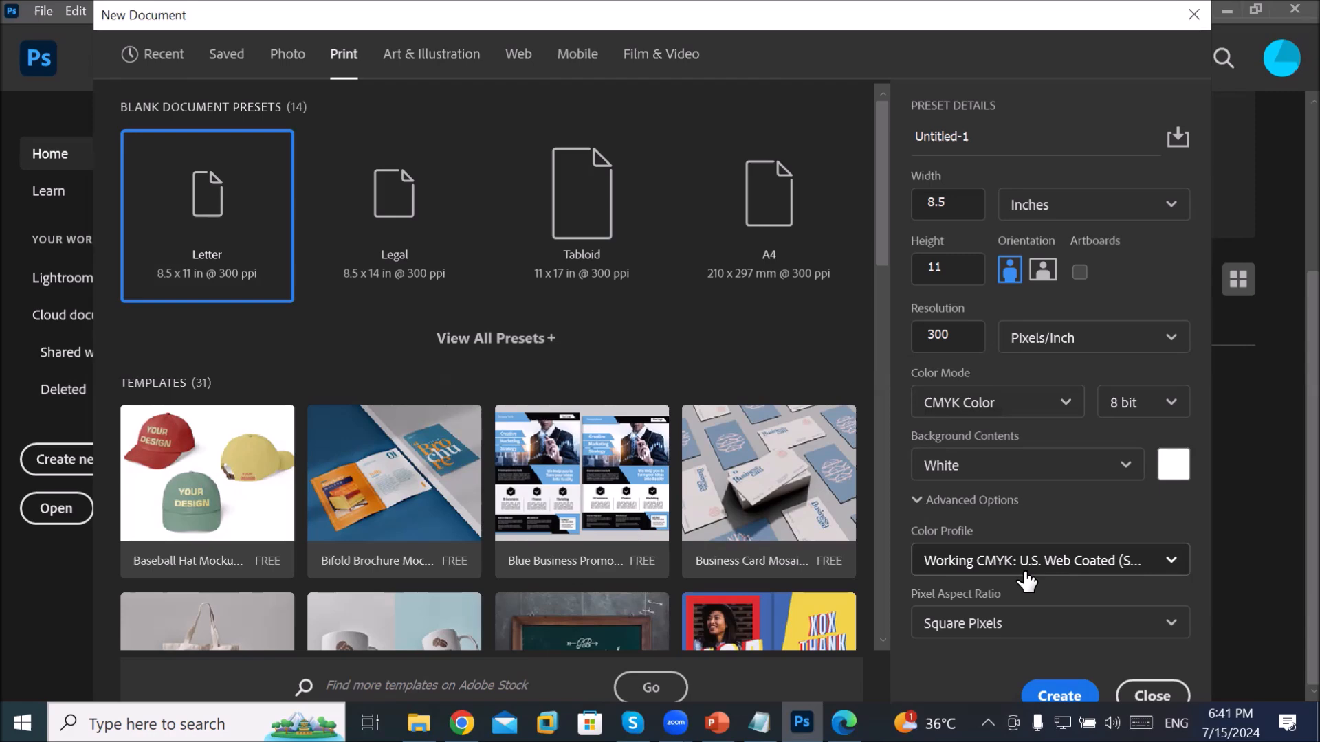
Step: Set the background contents to a custom red (df1f1f) and create the document
click(1115, 469)
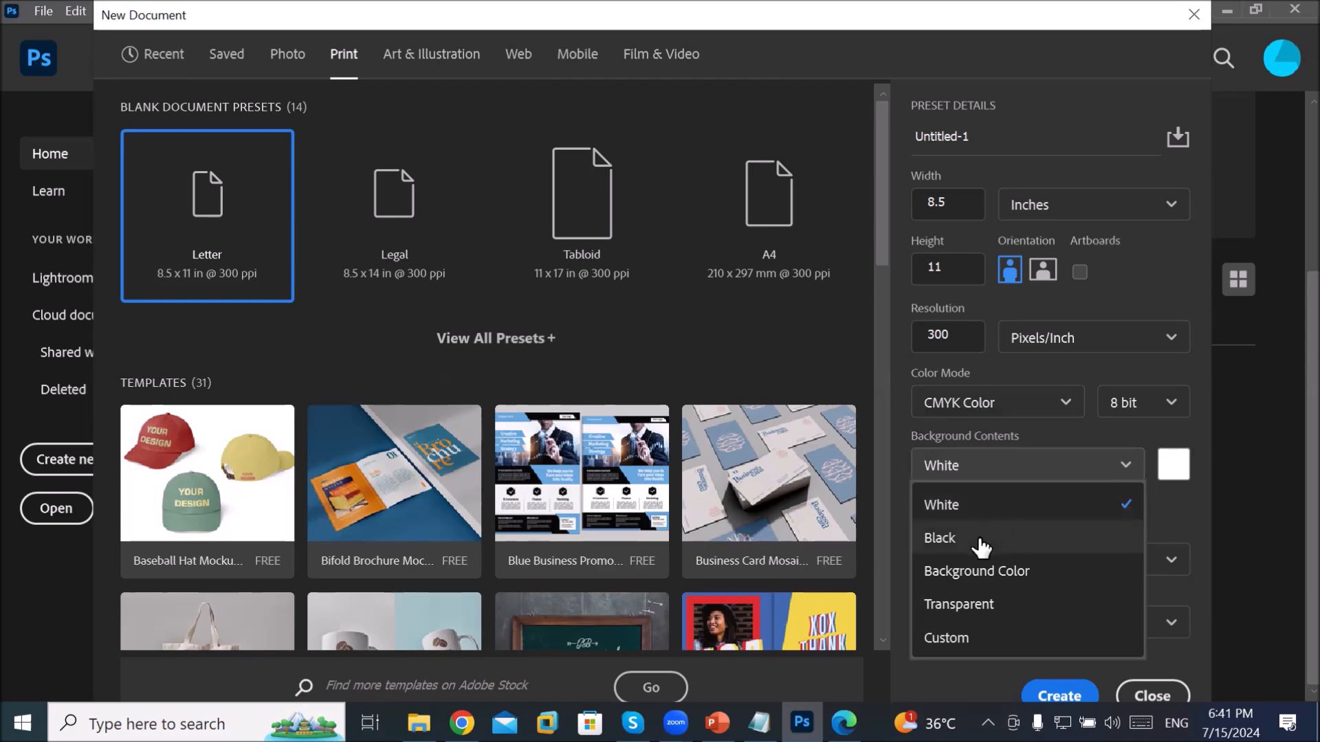
click(1001, 574)
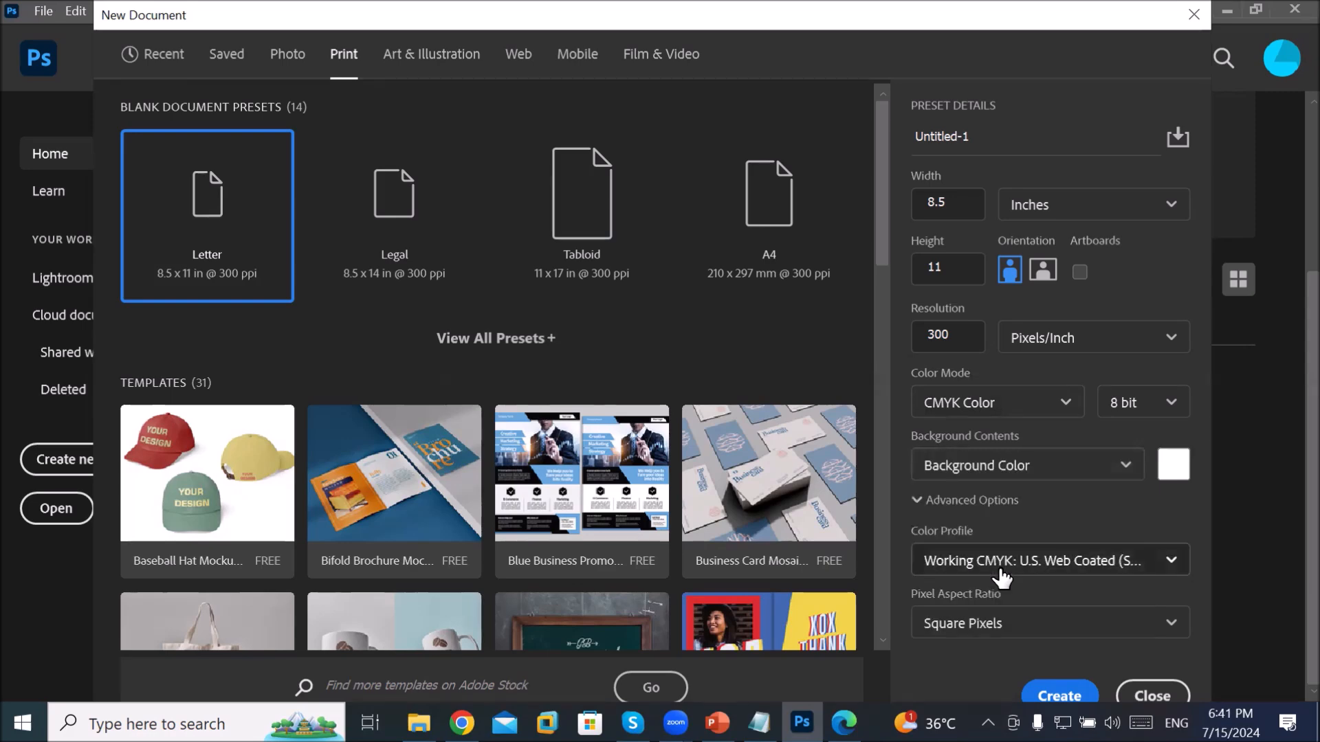
click(1173, 467)
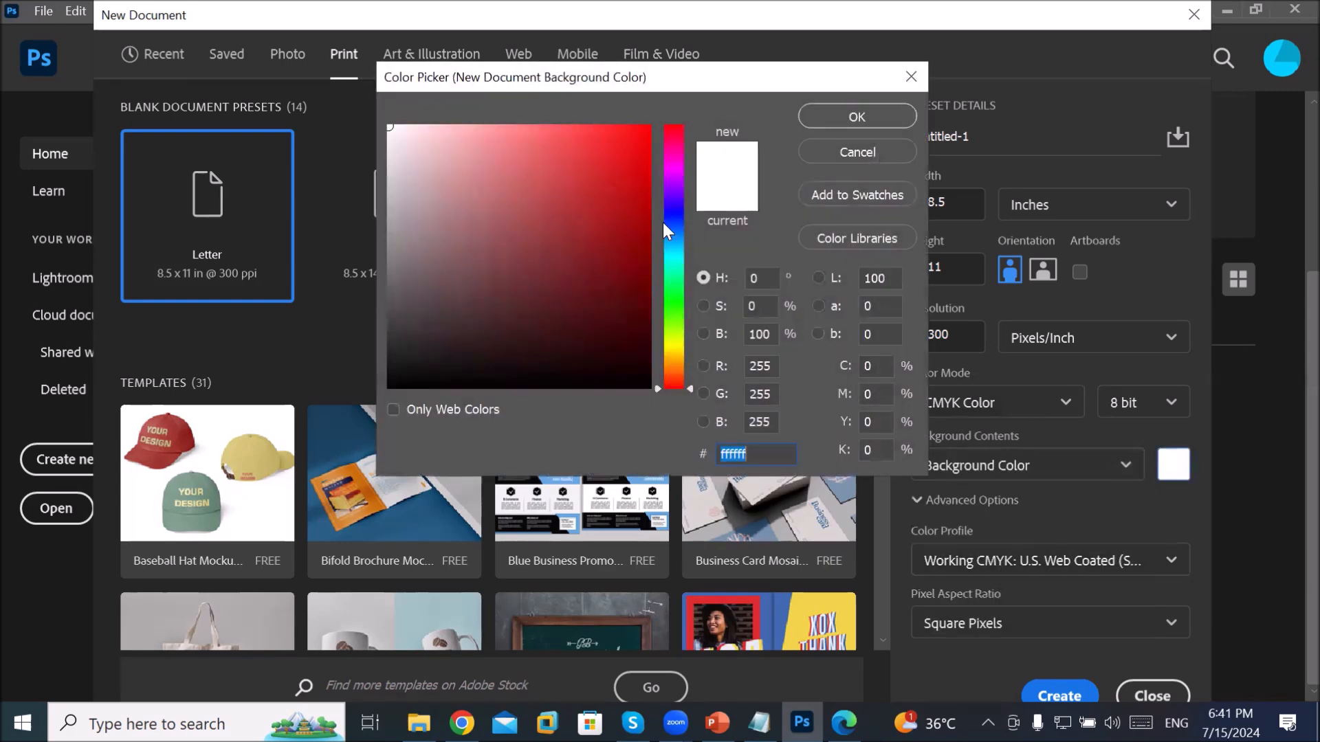
click(615, 158)
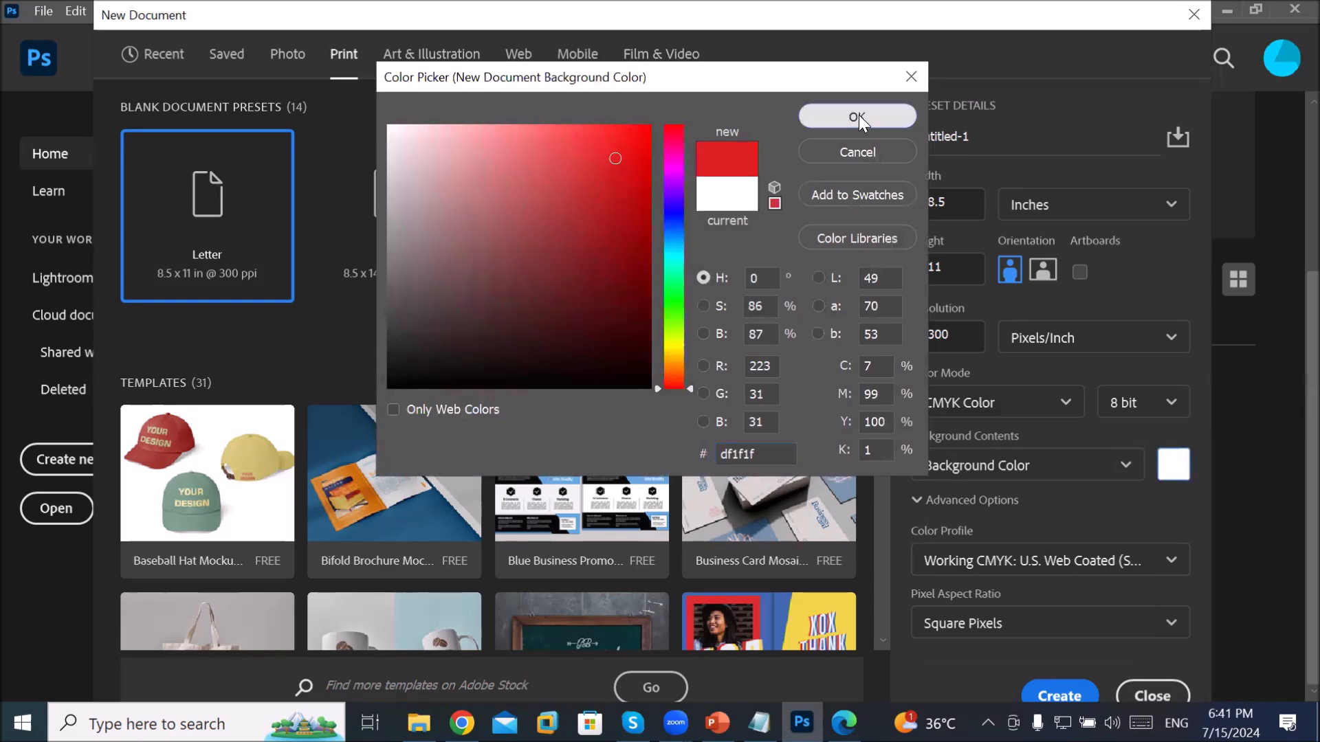
click(857, 116)
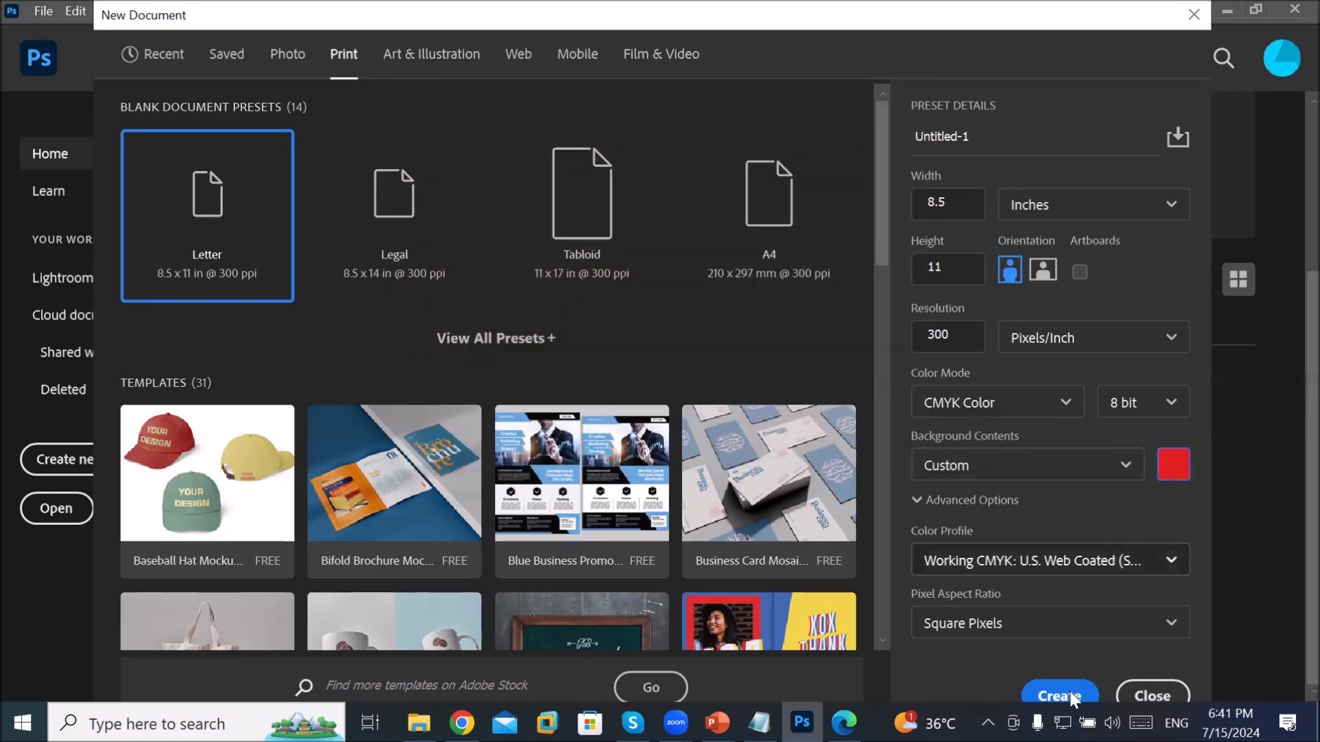
click(1070, 691)
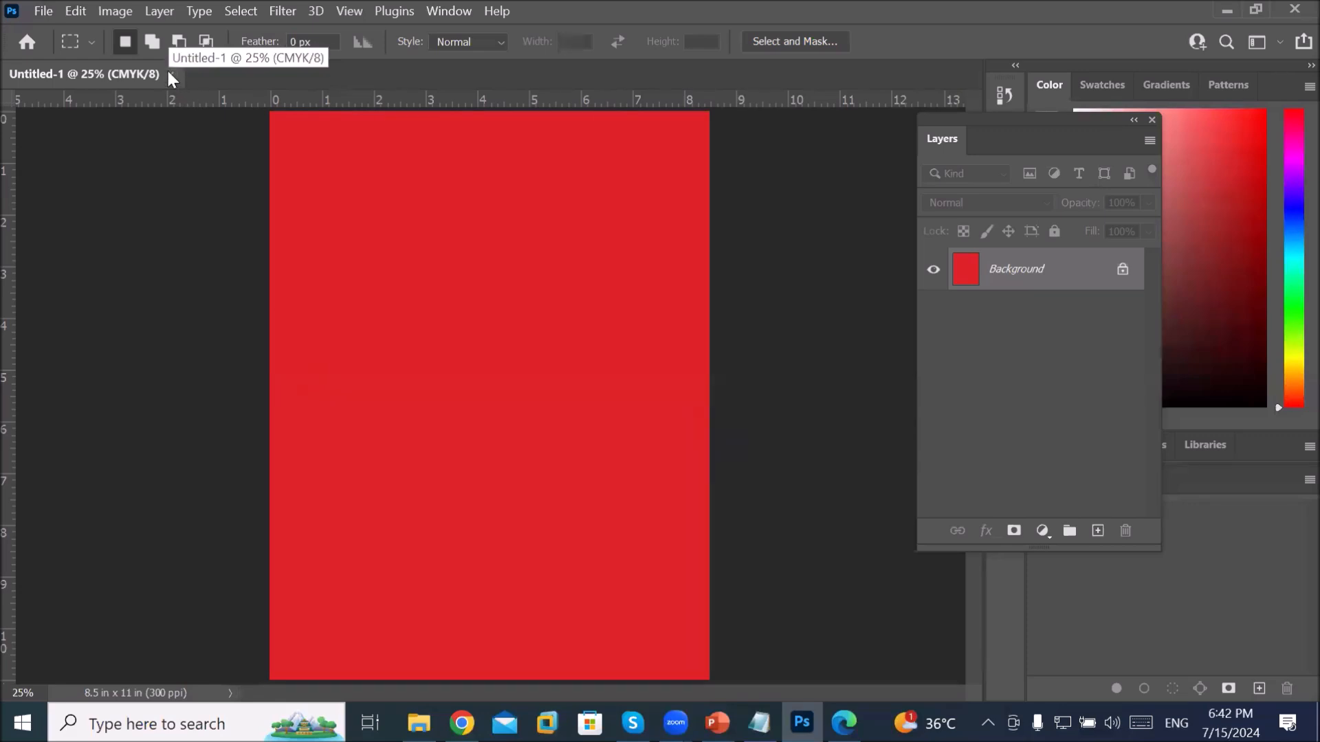
Step: Close the red Untitled-1 document to return to the Home screen
click(45, 12)
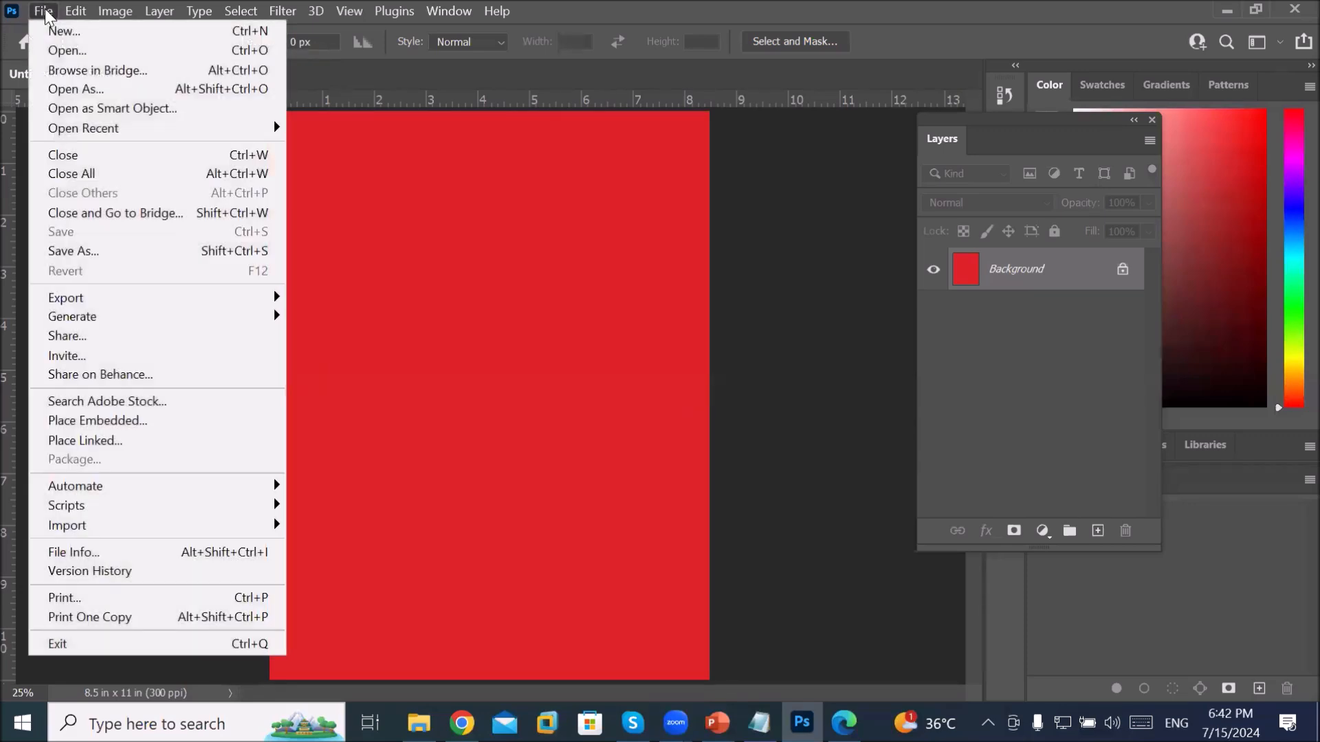
click(92, 159)
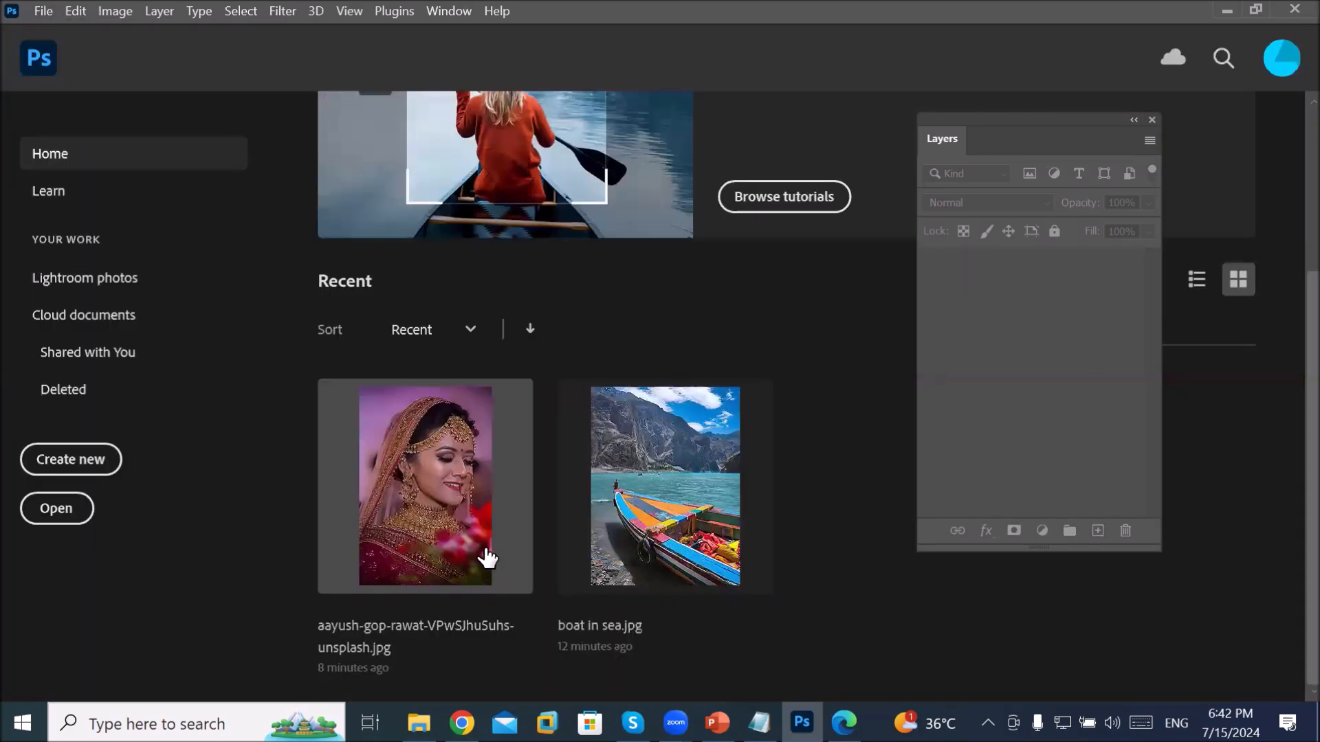
Step: Create a blank white 8.5 × 11 in Letter document at 300 ppi, RGB
click(43, 11)
click(65, 33)
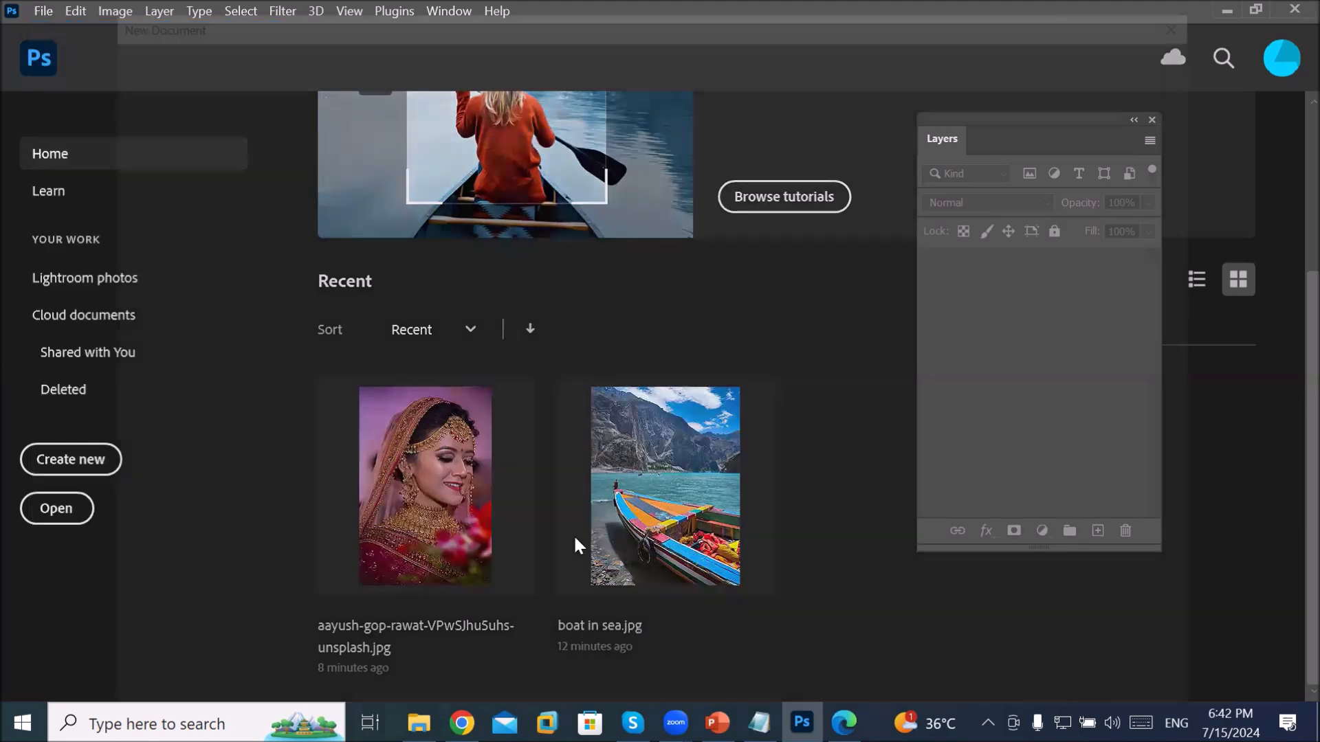
click(346, 60)
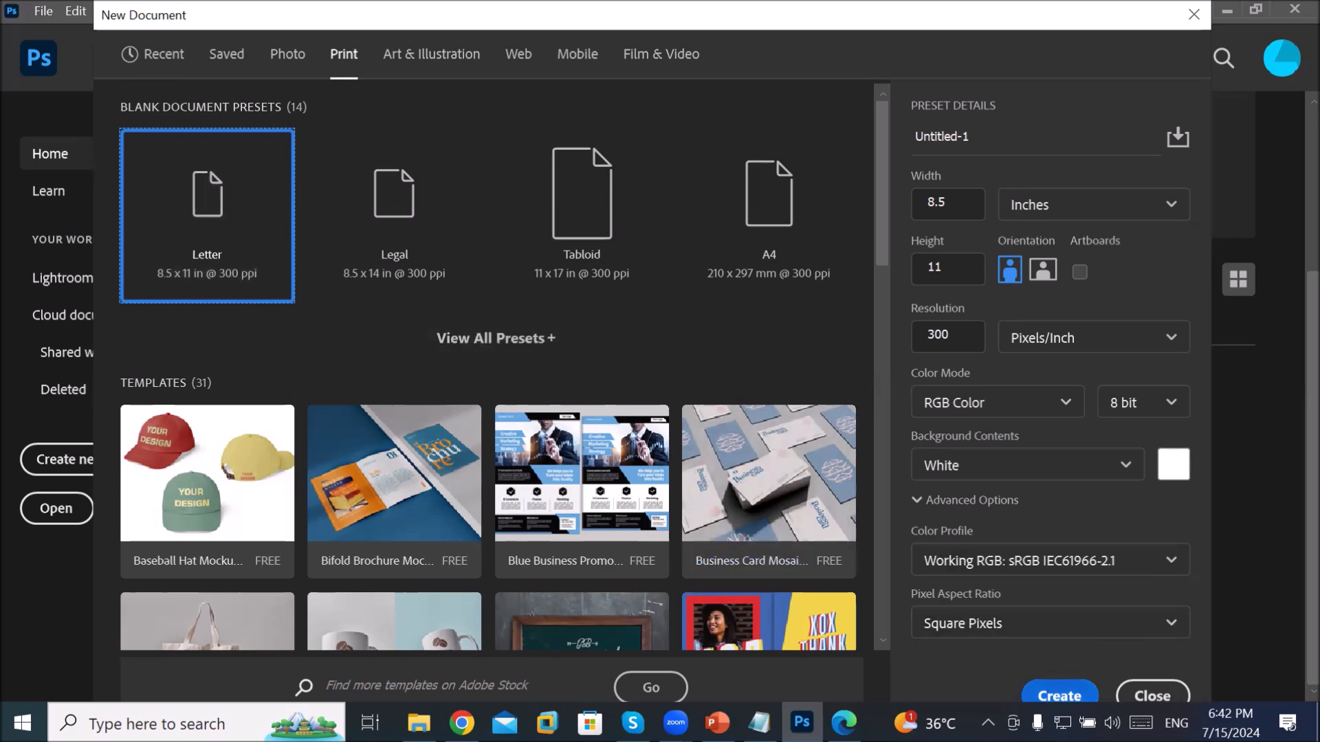
click(1059, 697)
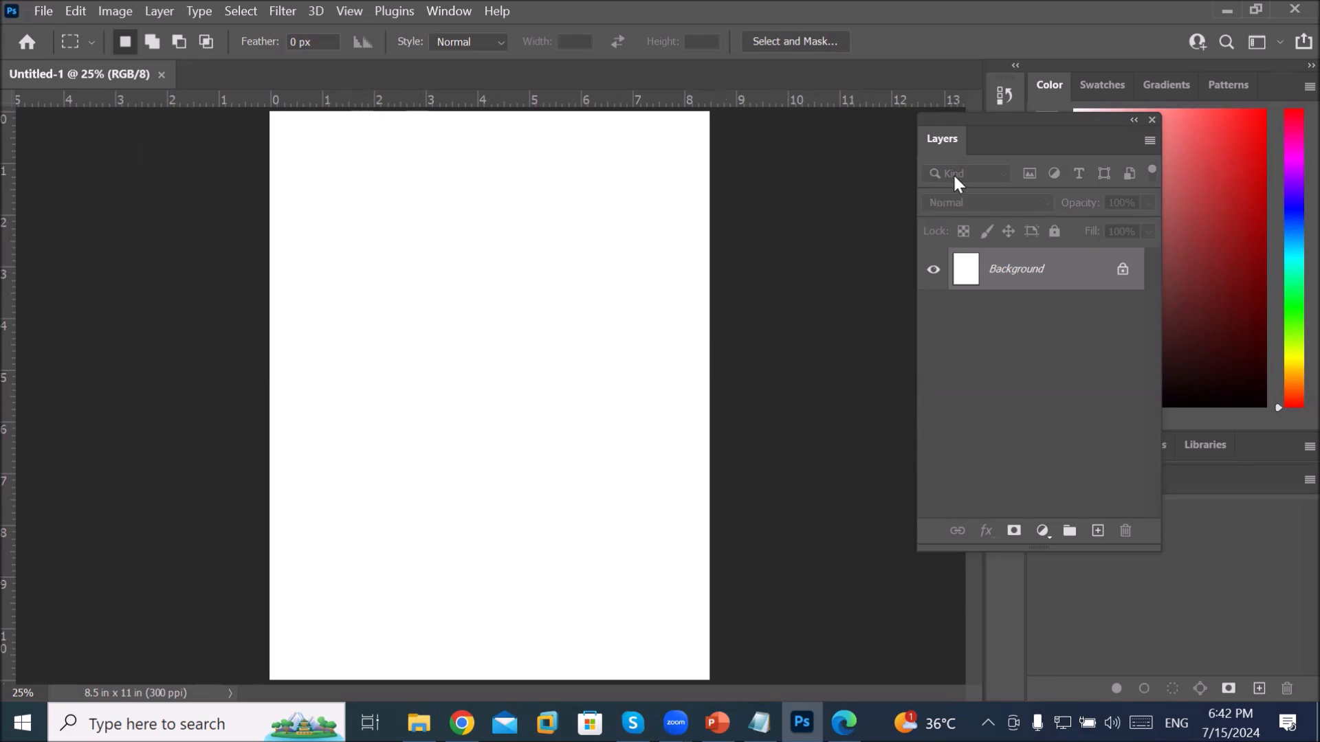
Step: Float Layers, Color, Swatches, Gradients, Patterns, Properties, Adjustments, Paths, Channels and Libraries out of the dock
drag(991, 121, 327, 240)
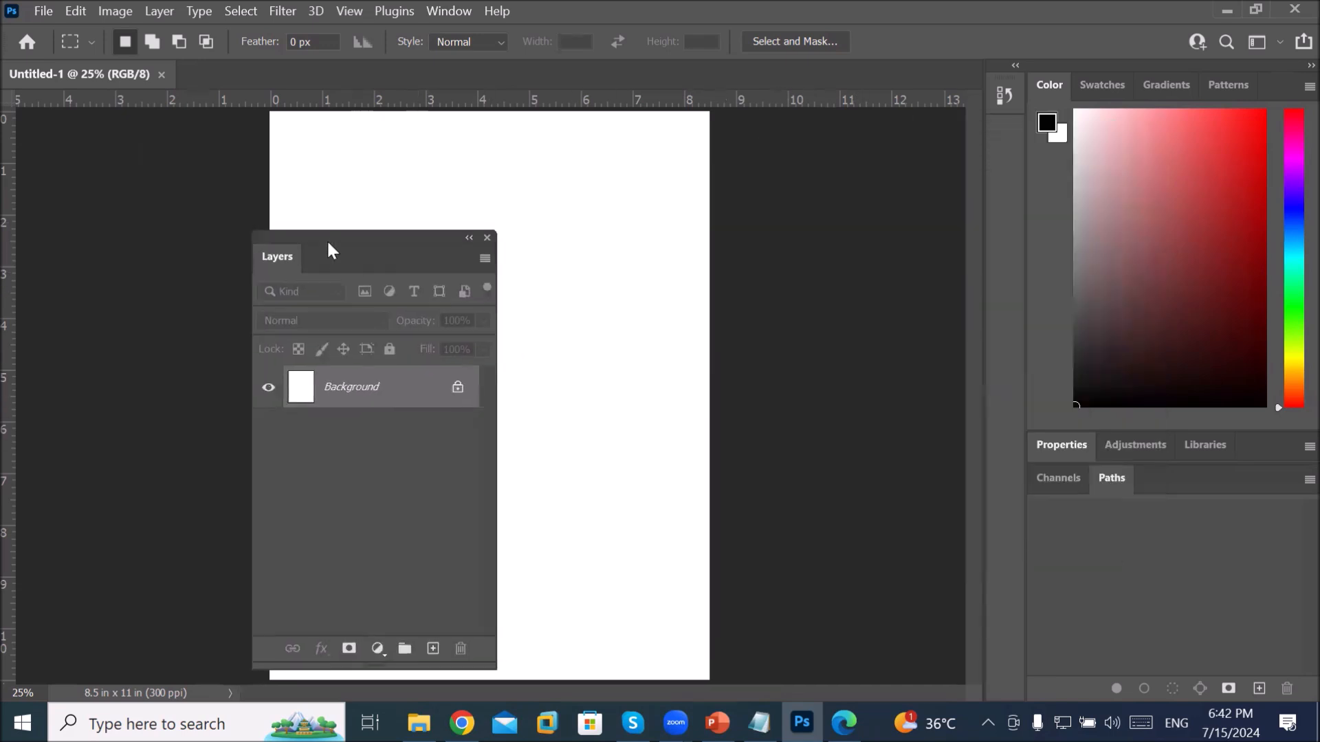
drag(1050, 84, 538, 239)
drag(1055, 100, 584, 380)
drag(1042, 96, 168, 141)
drag(1069, 79, 582, 141)
drag(1057, 81, 652, 427)
drag(1076, 99, 595, 217)
drag(1123, 301, 474, 349)
drag(1057, 297, 628, 286)
drag(1057, 94, 594, 268)
drag(1299, 95, 918, 235)
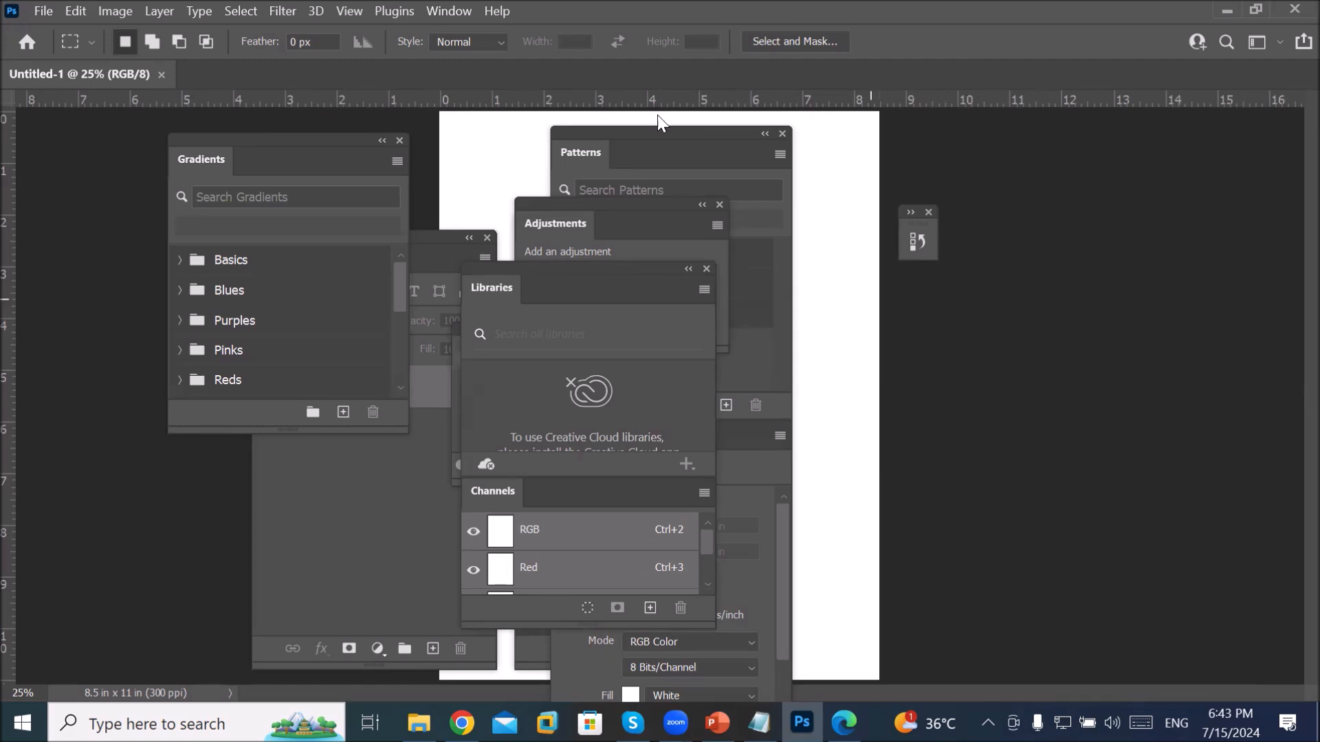
Step: Reset the Essentials workspace so all floating panels return to the right dock
click(456, 13)
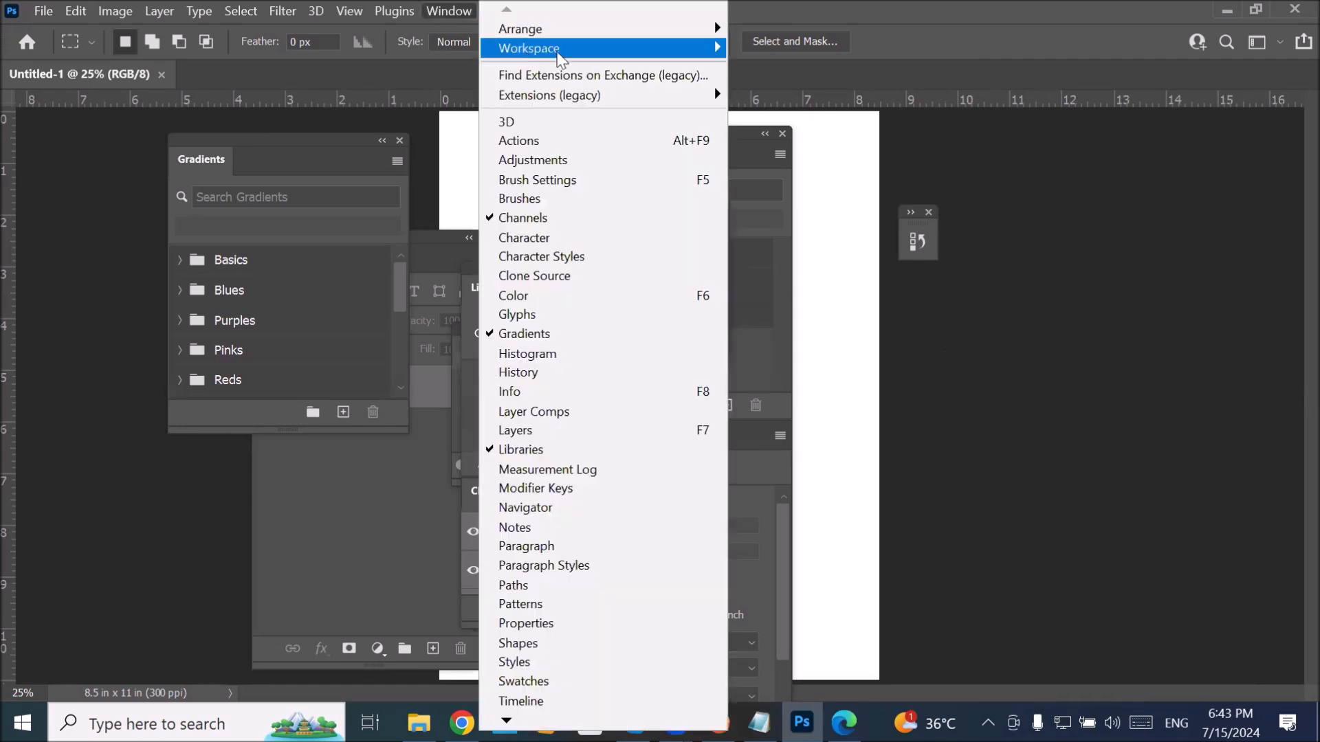
mouse_move(560, 57)
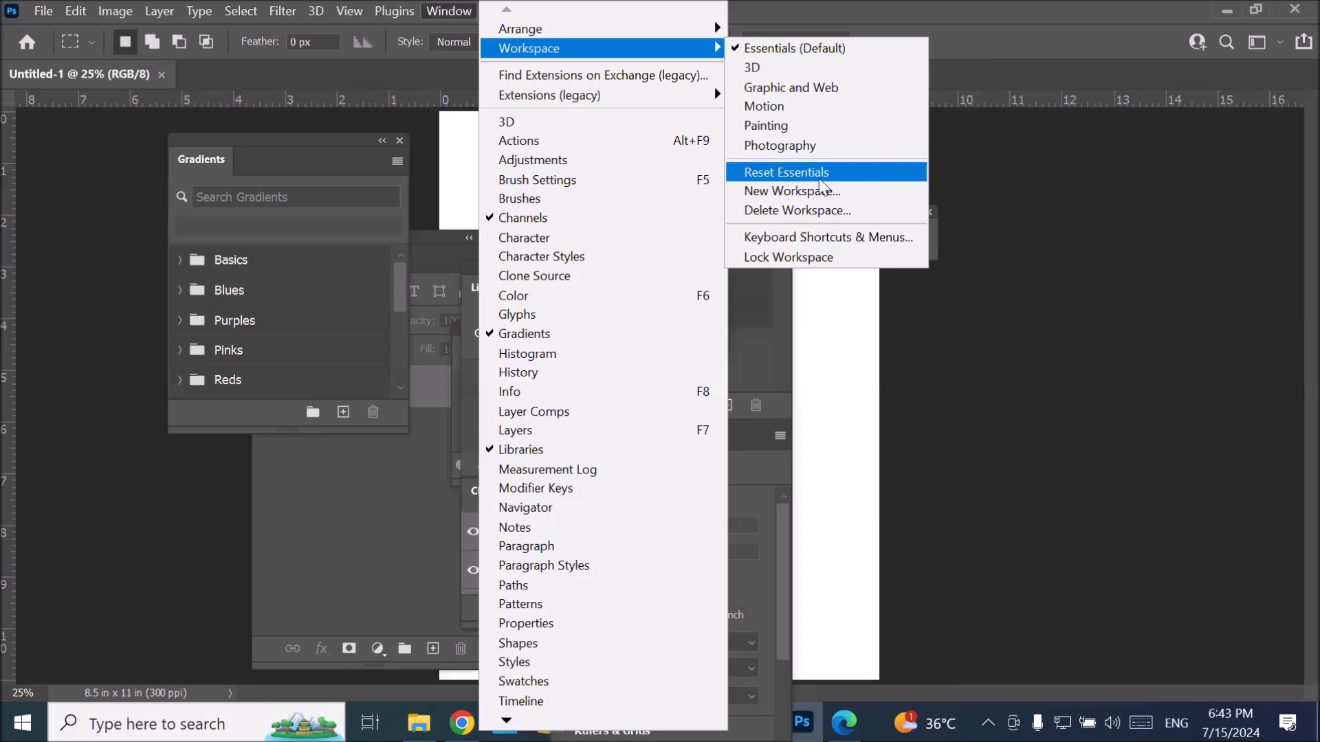
click(848, 172)
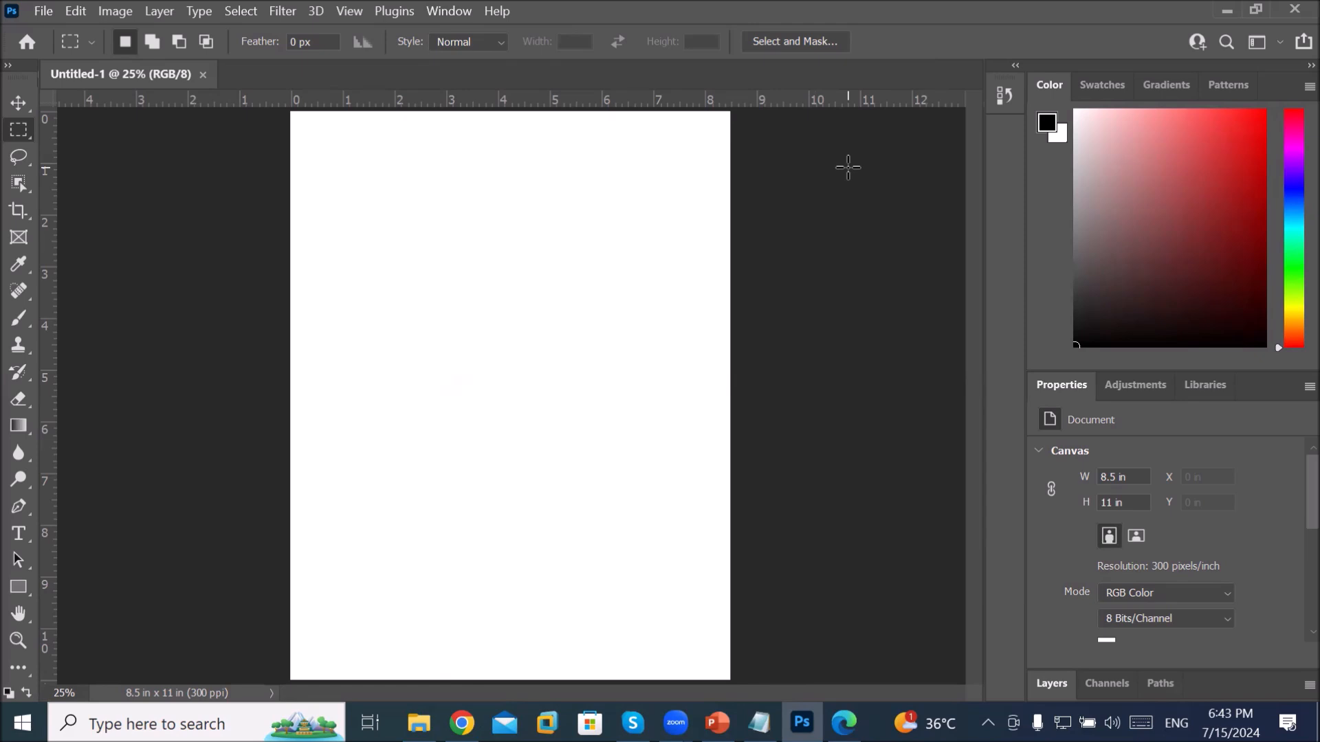
Step: Browse the Swatches, Gradients, Patterns, Adjustments, Libraries, Layers, Channels and Paths panels
click(1096, 90)
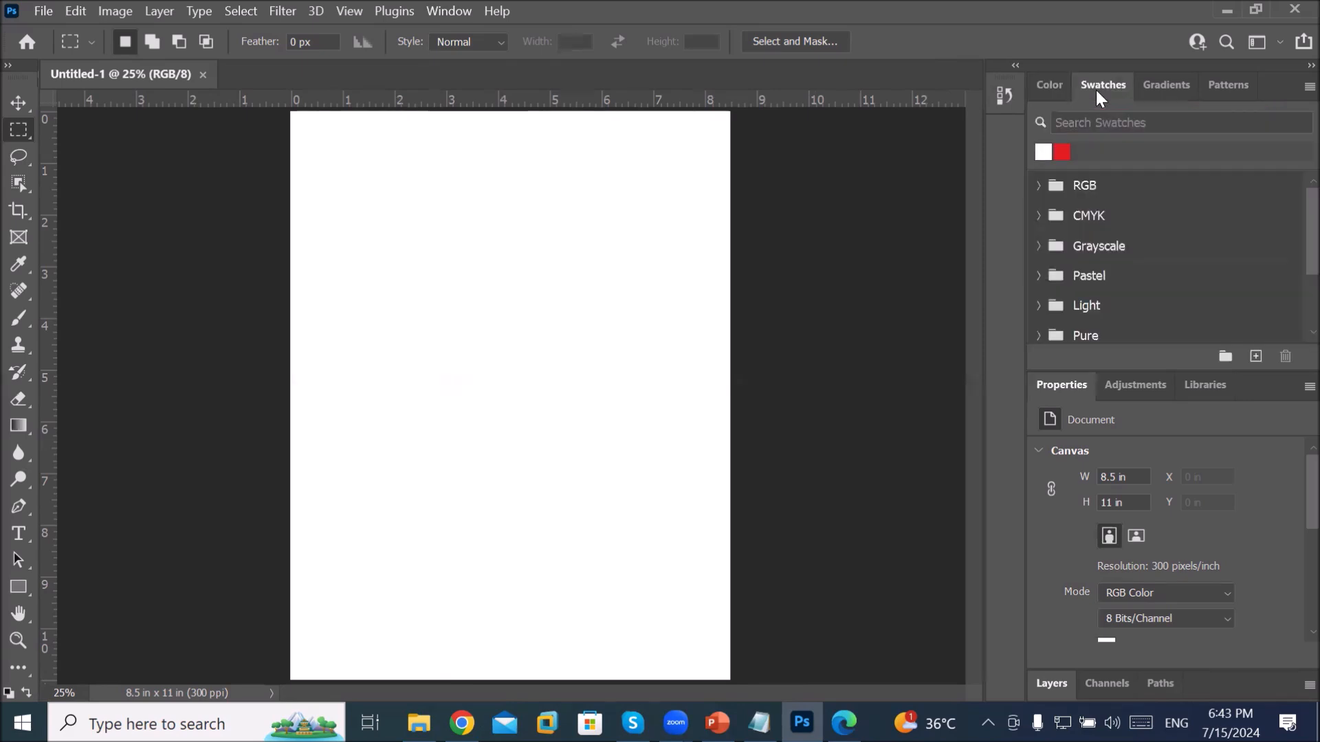
click(1169, 90)
click(1223, 88)
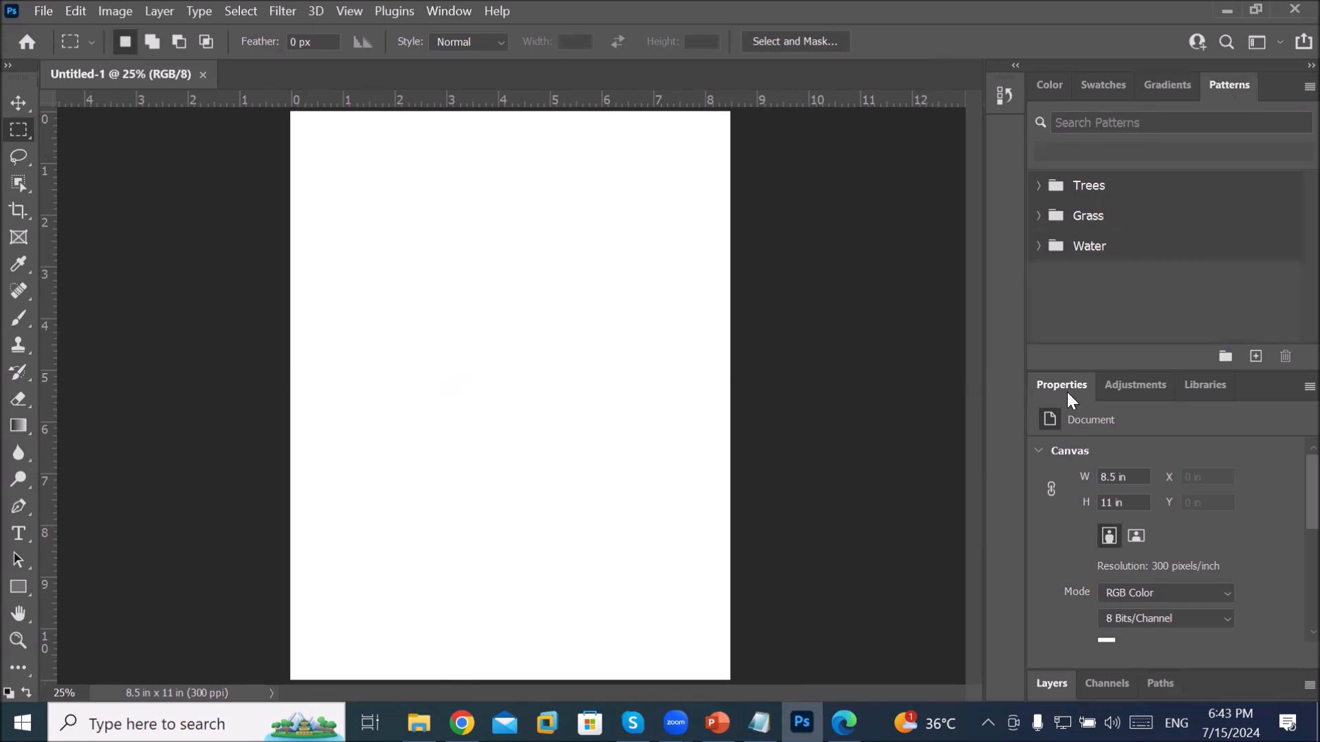
click(1140, 387)
click(1223, 387)
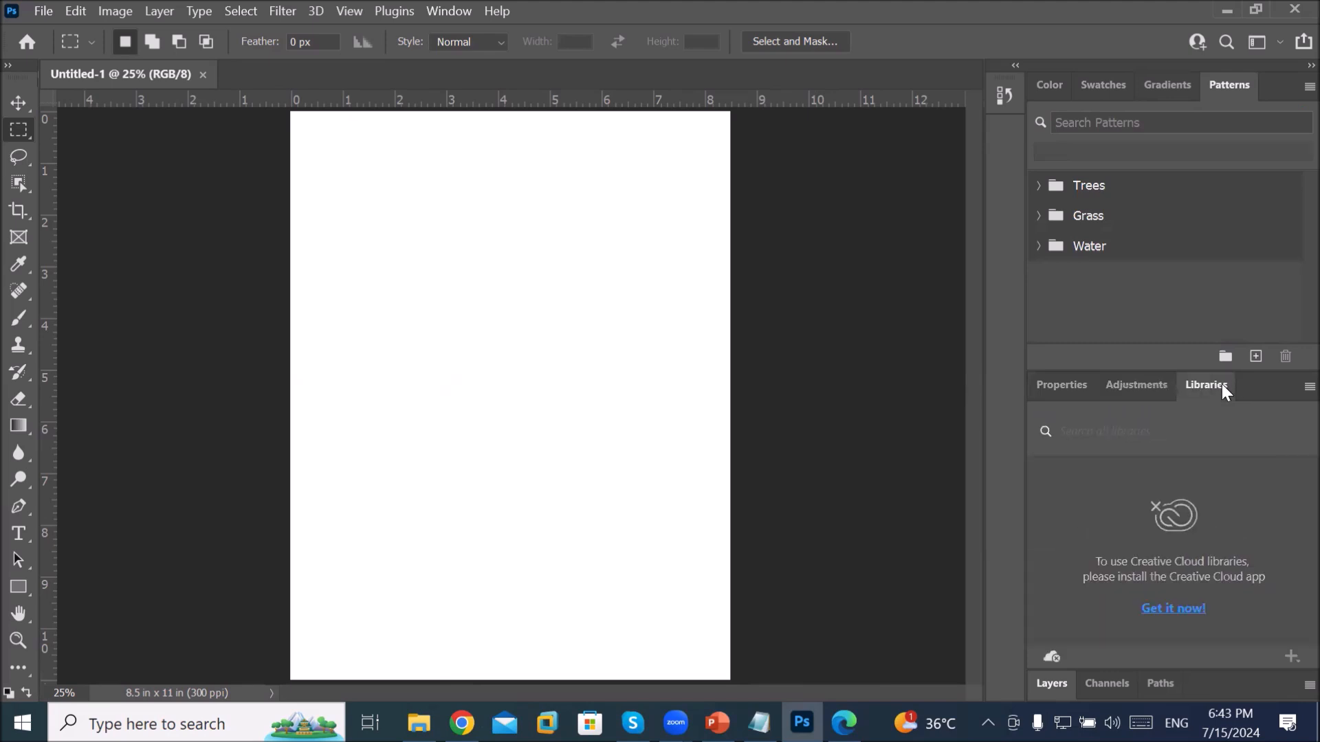
click(1052, 686)
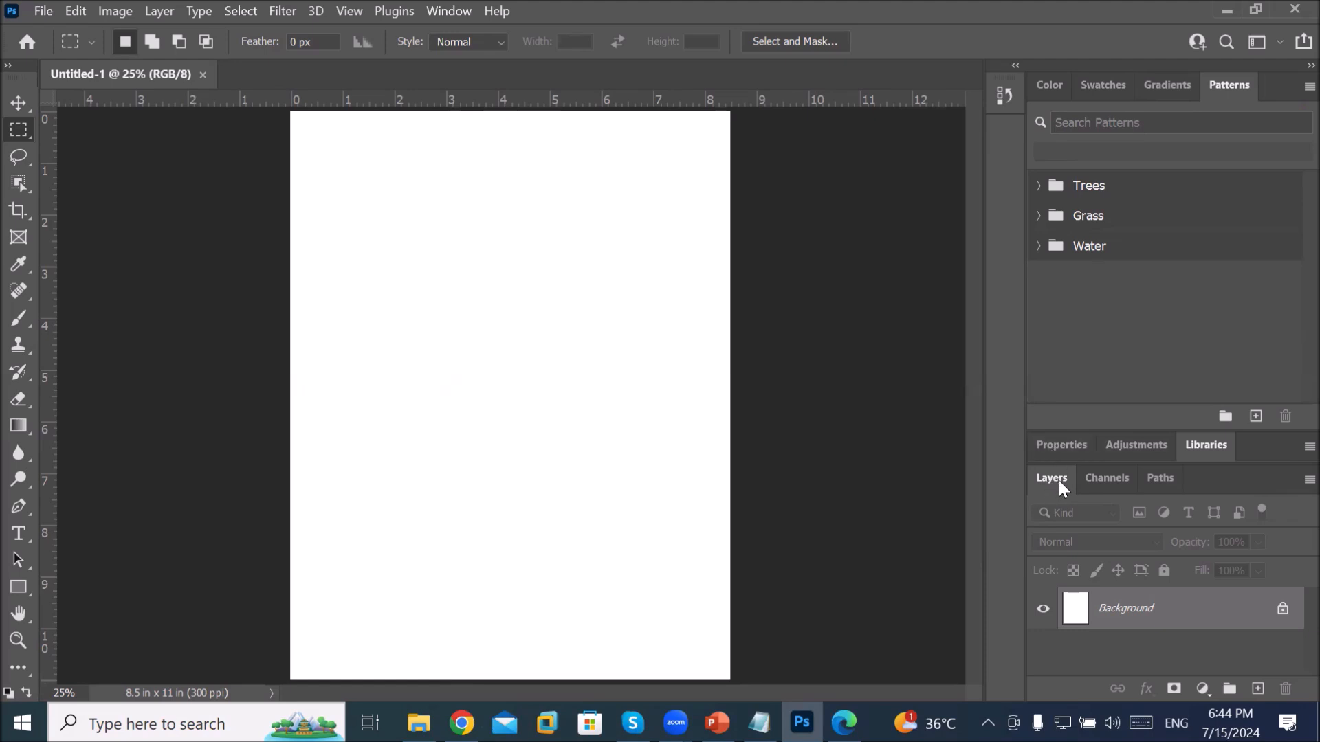
click(1102, 481)
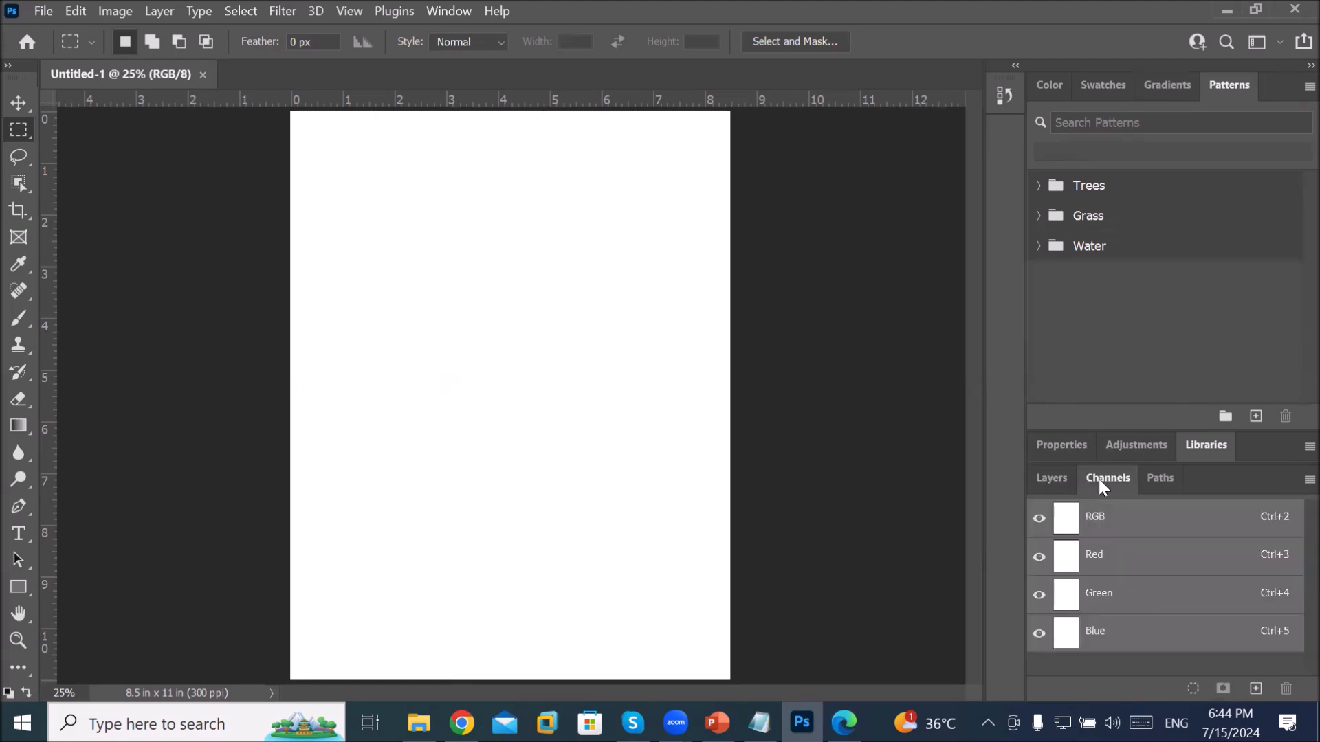
click(1159, 480)
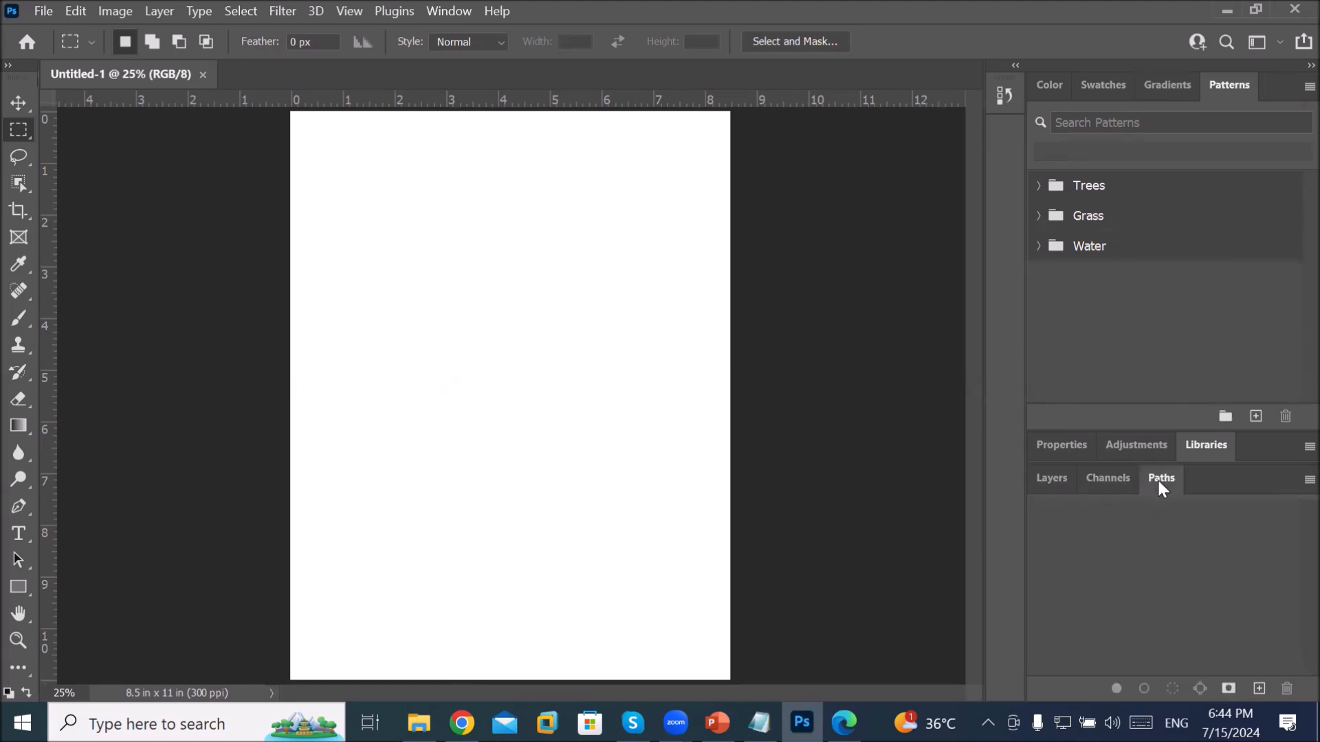
Step: Toggle the History panel open and closed, leaving it collapsed
click(1003, 97)
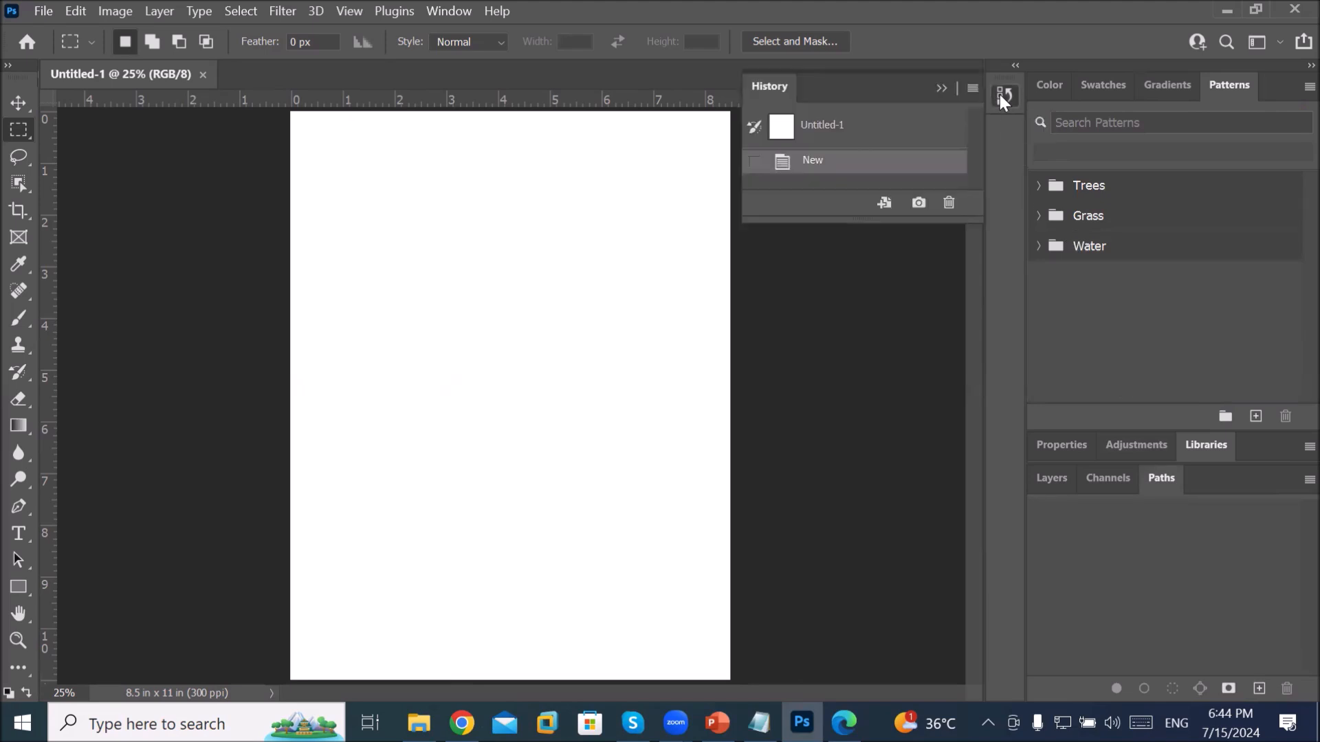
click(1002, 97)
click(1002, 97)
click(1002, 98)
click(1003, 98)
click(1002, 98)
click(1002, 97)
click(940, 88)
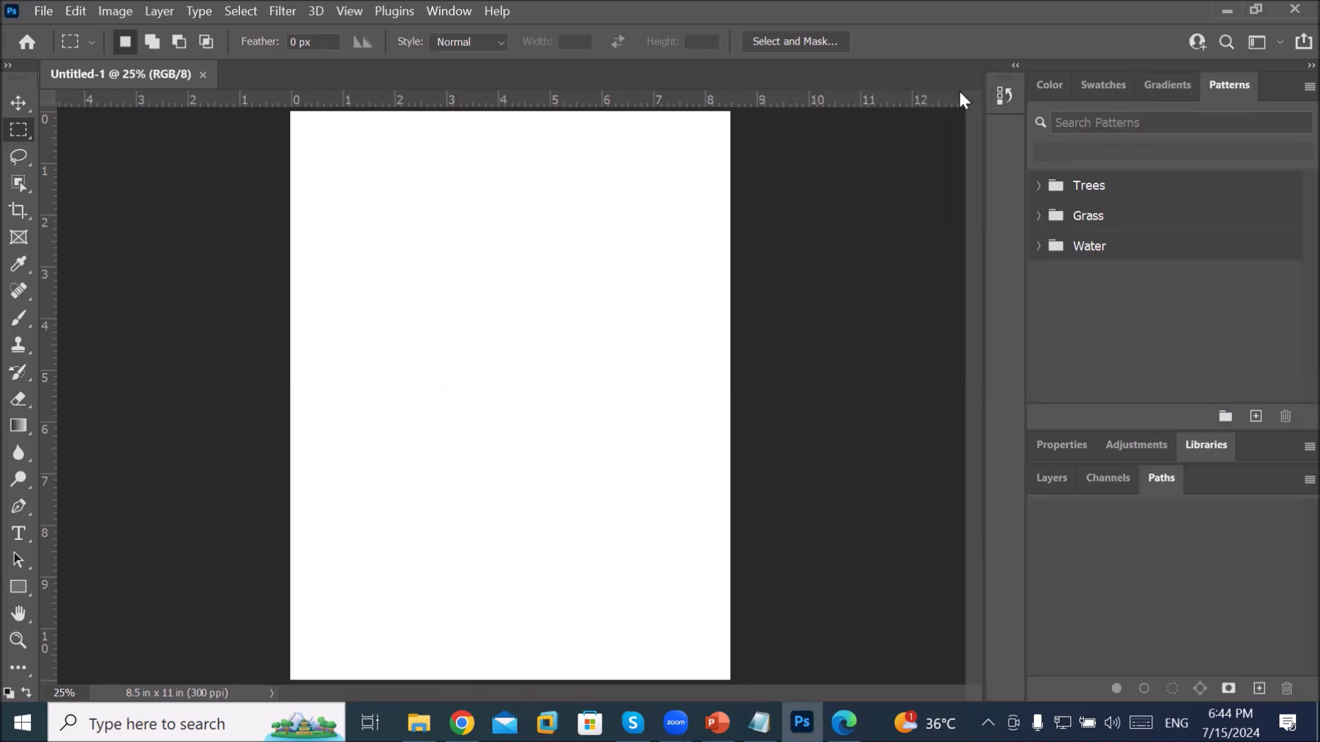
click(1004, 97)
click(1004, 96)
Step: Show the Color panel, then float the Layers and Properties panels over the canvas
click(1043, 88)
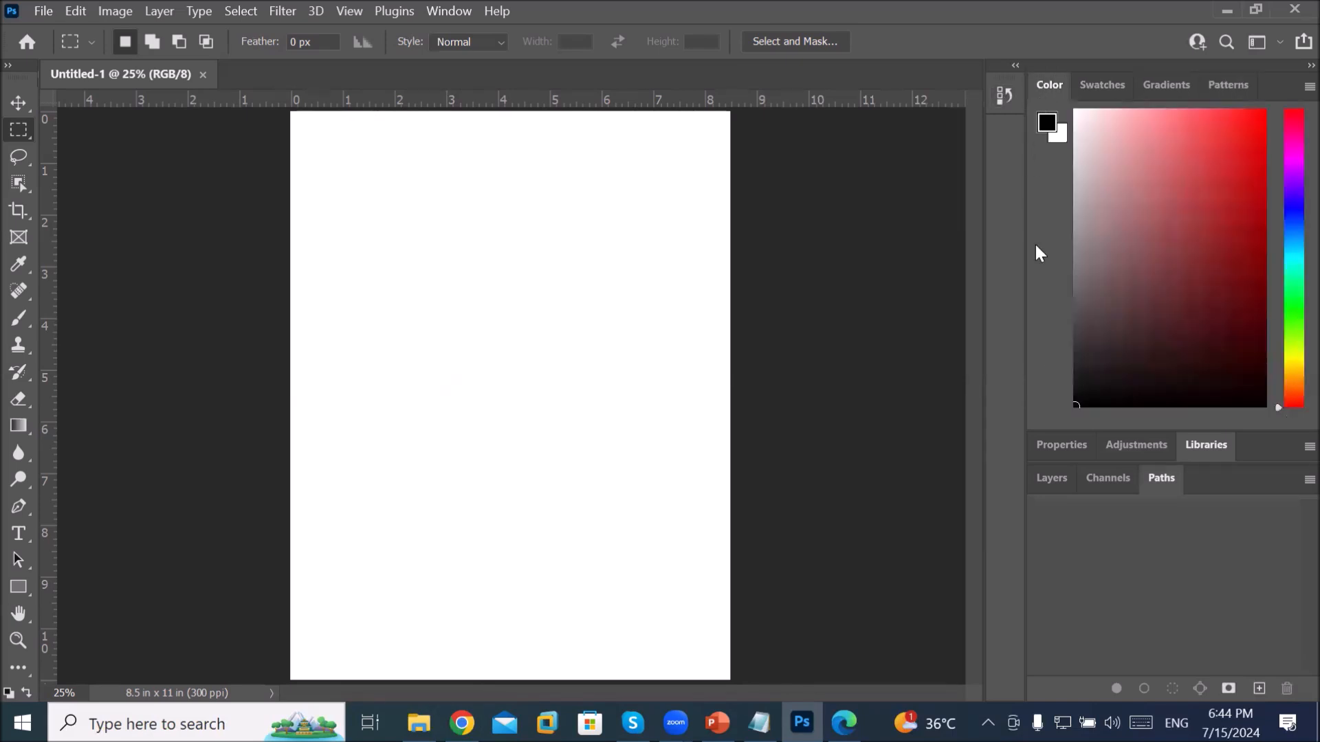
click(1049, 476)
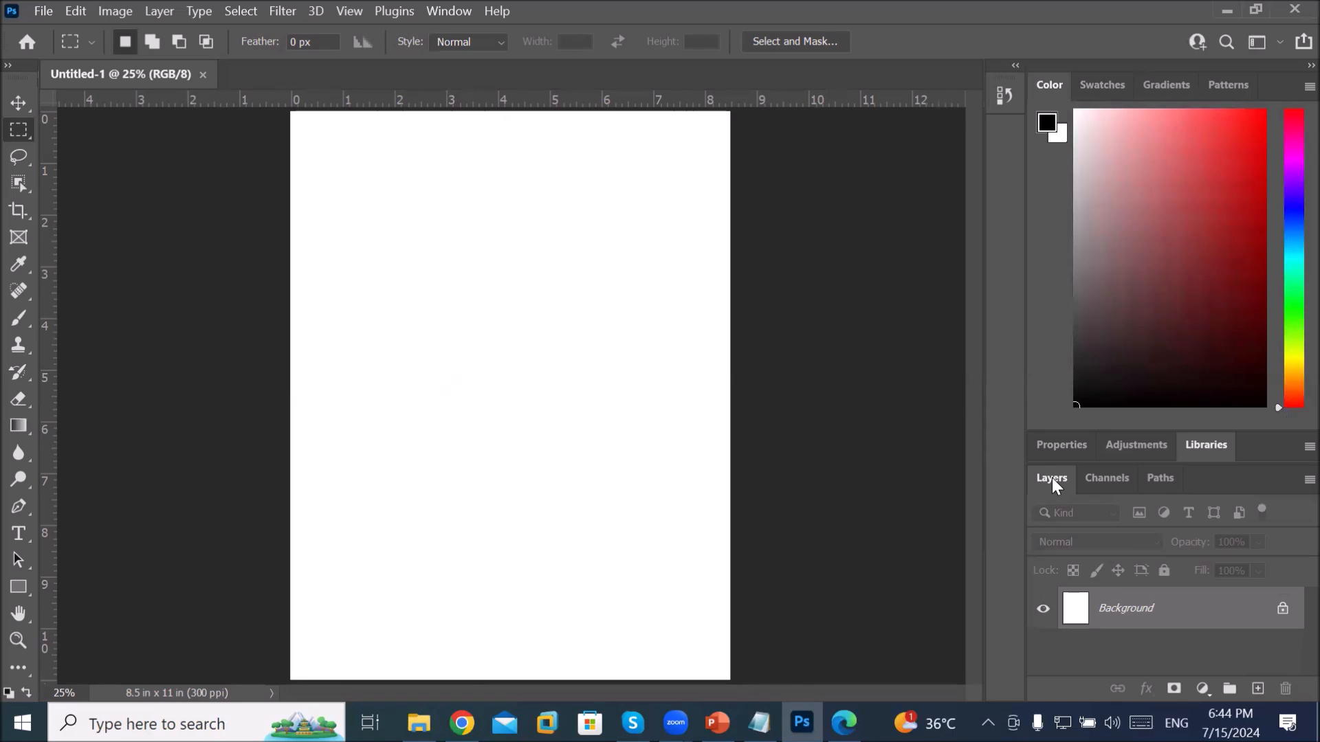
drag(1052, 477, 715, 155)
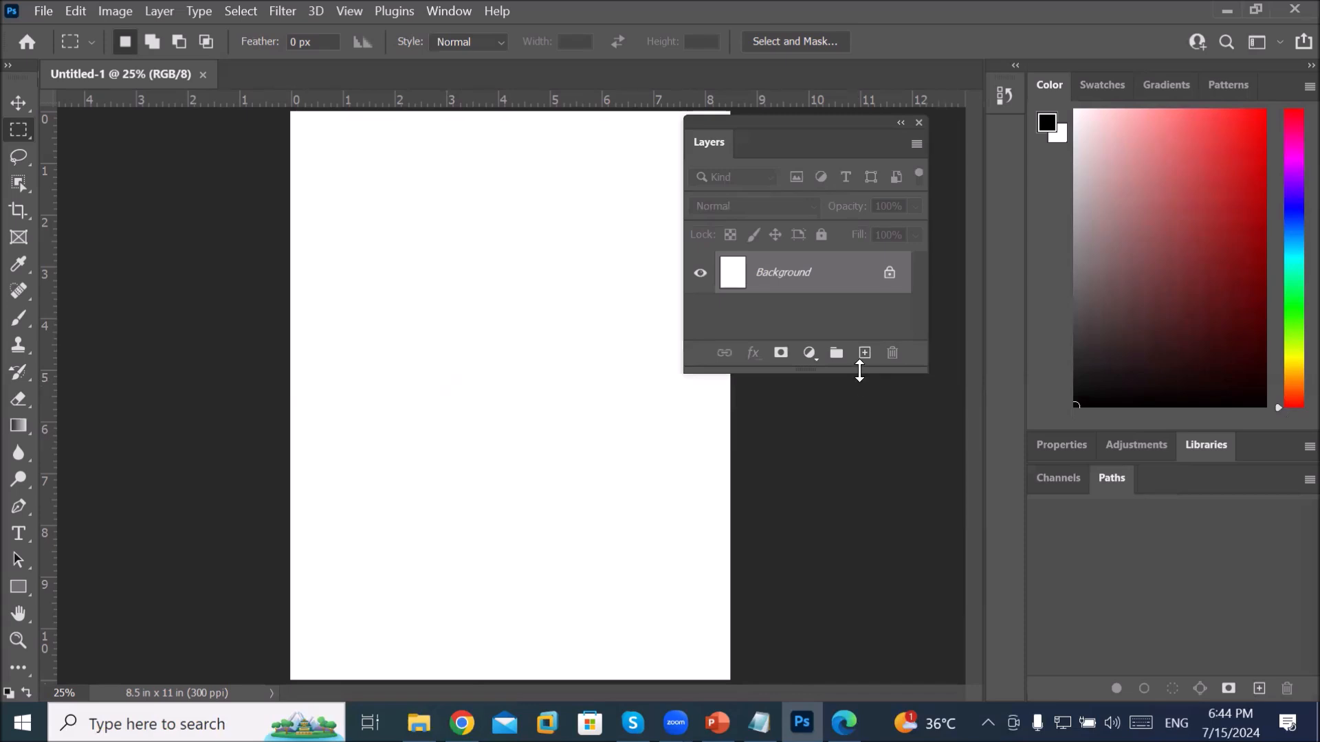
drag(857, 372, 852, 542)
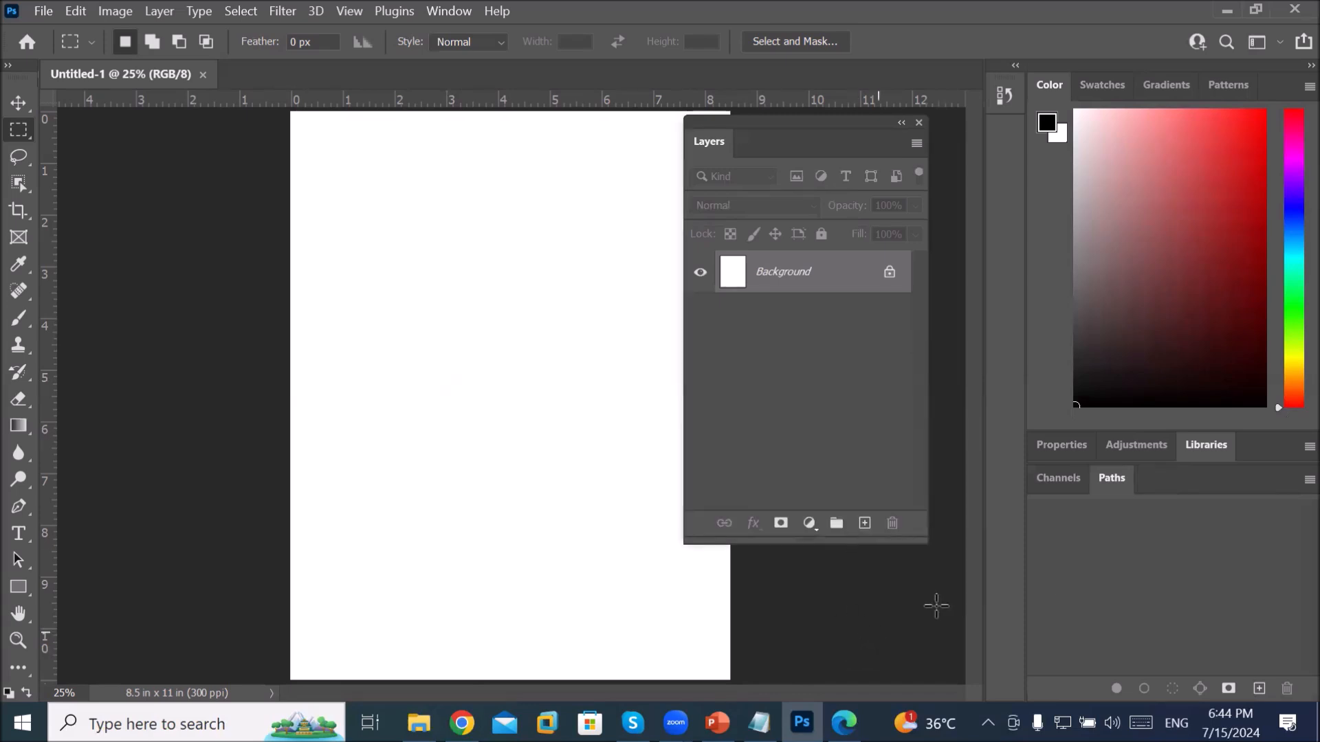
click(1068, 447)
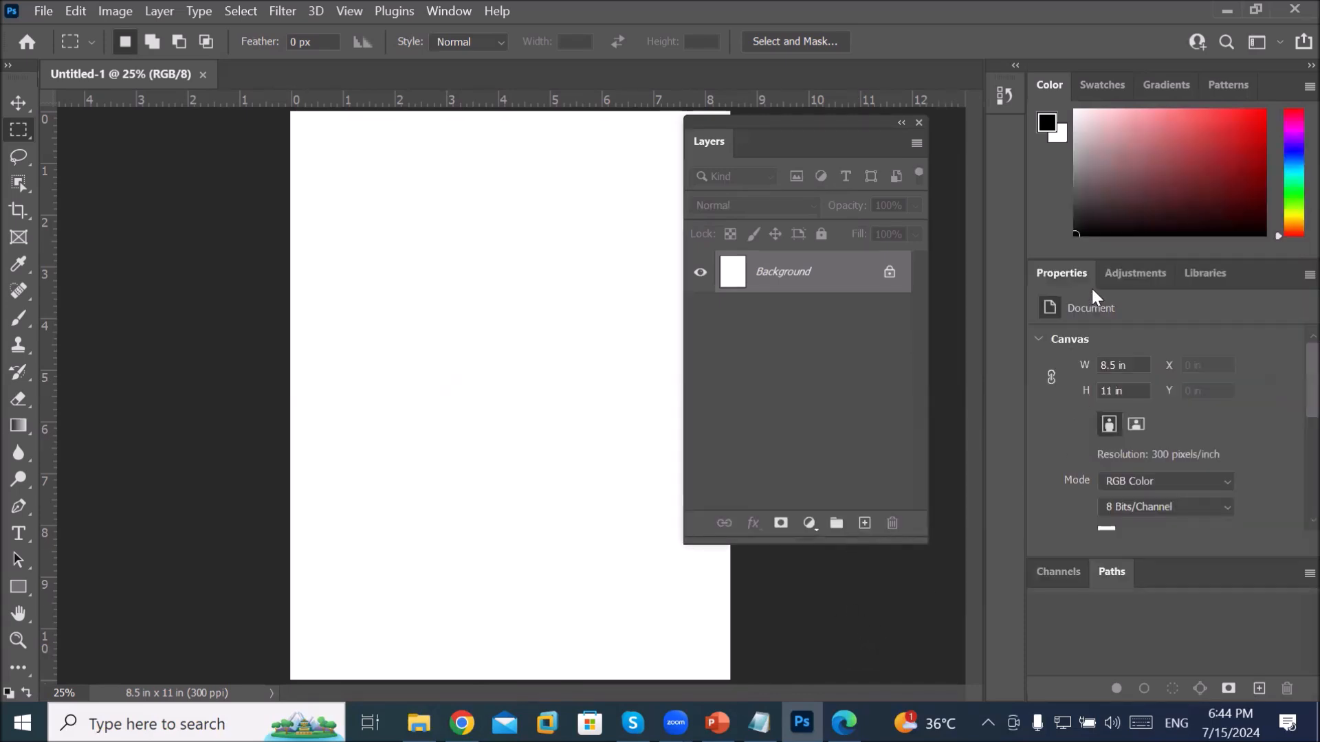
drag(1072, 271, 405, 268)
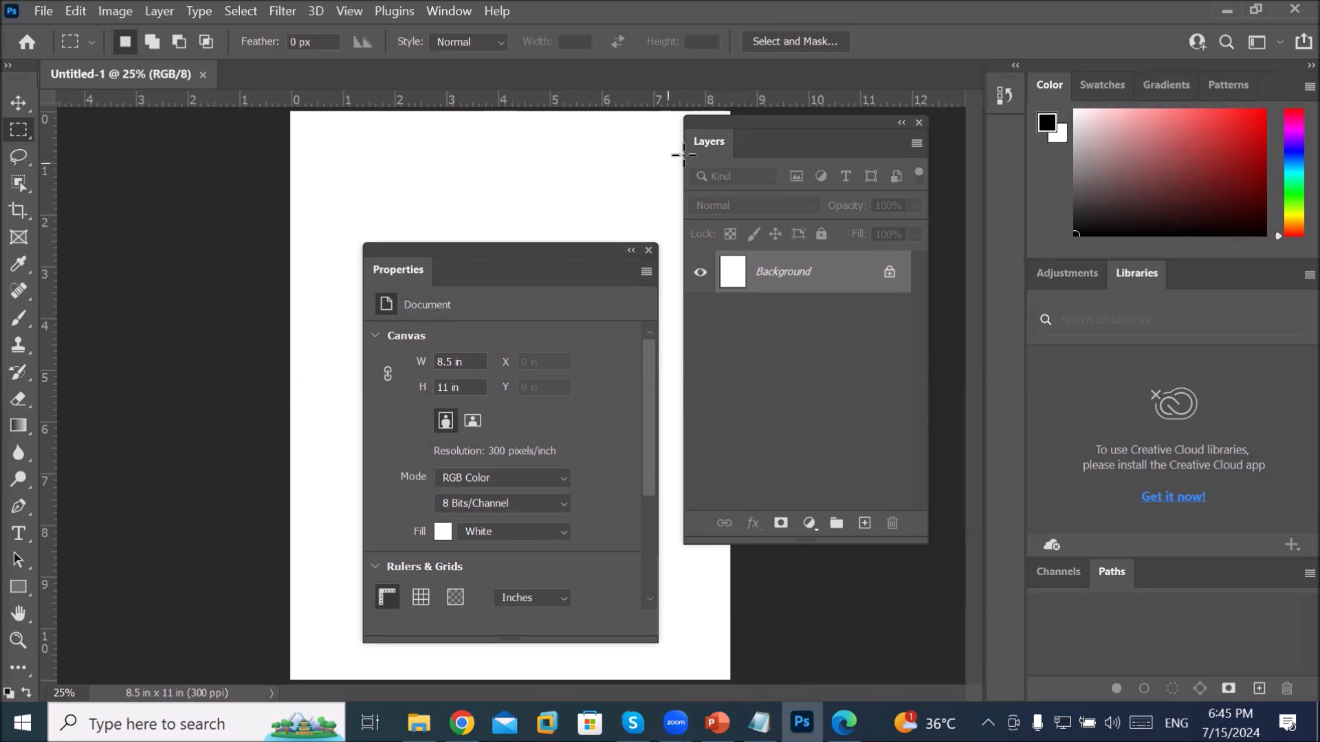
Step: Redock the Layers and Properties panels in their original places in the right dock
drag(711, 141, 1045, 617)
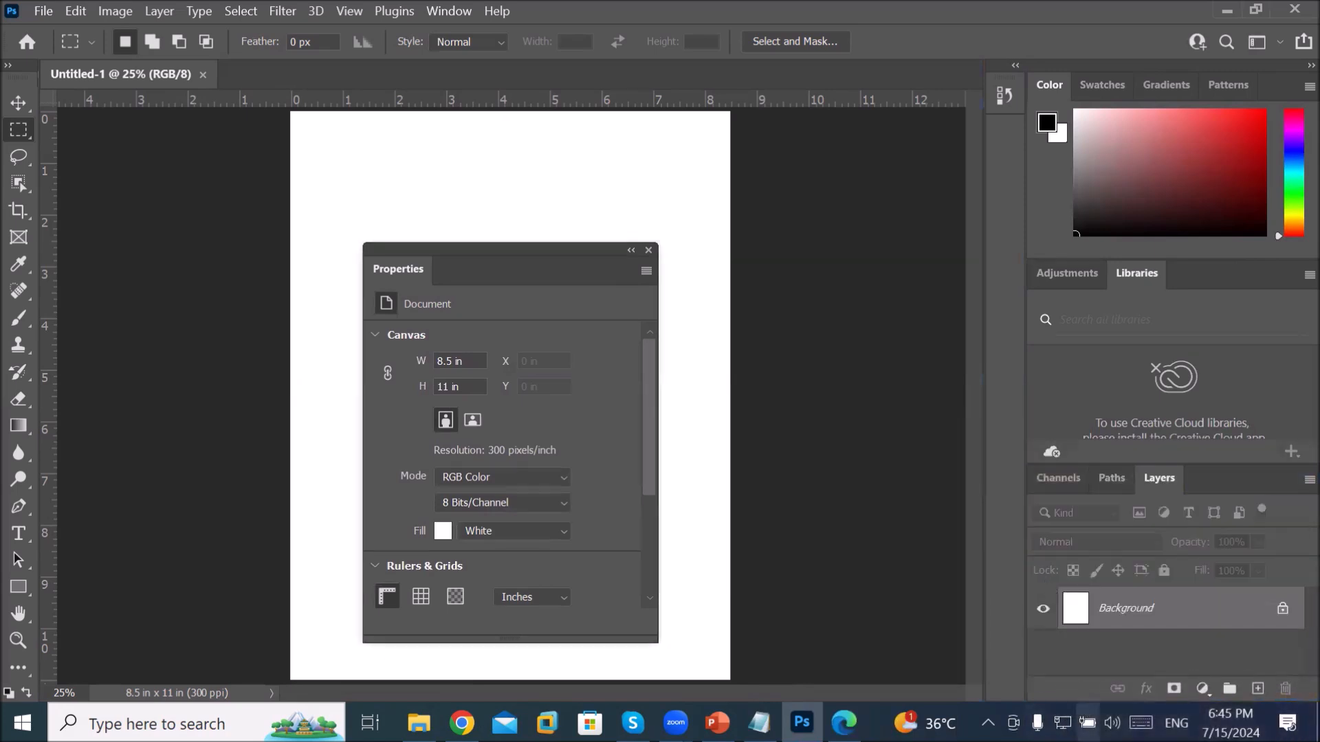
click(1076, 483)
click(1162, 484)
drag(1121, 477, 1049, 493)
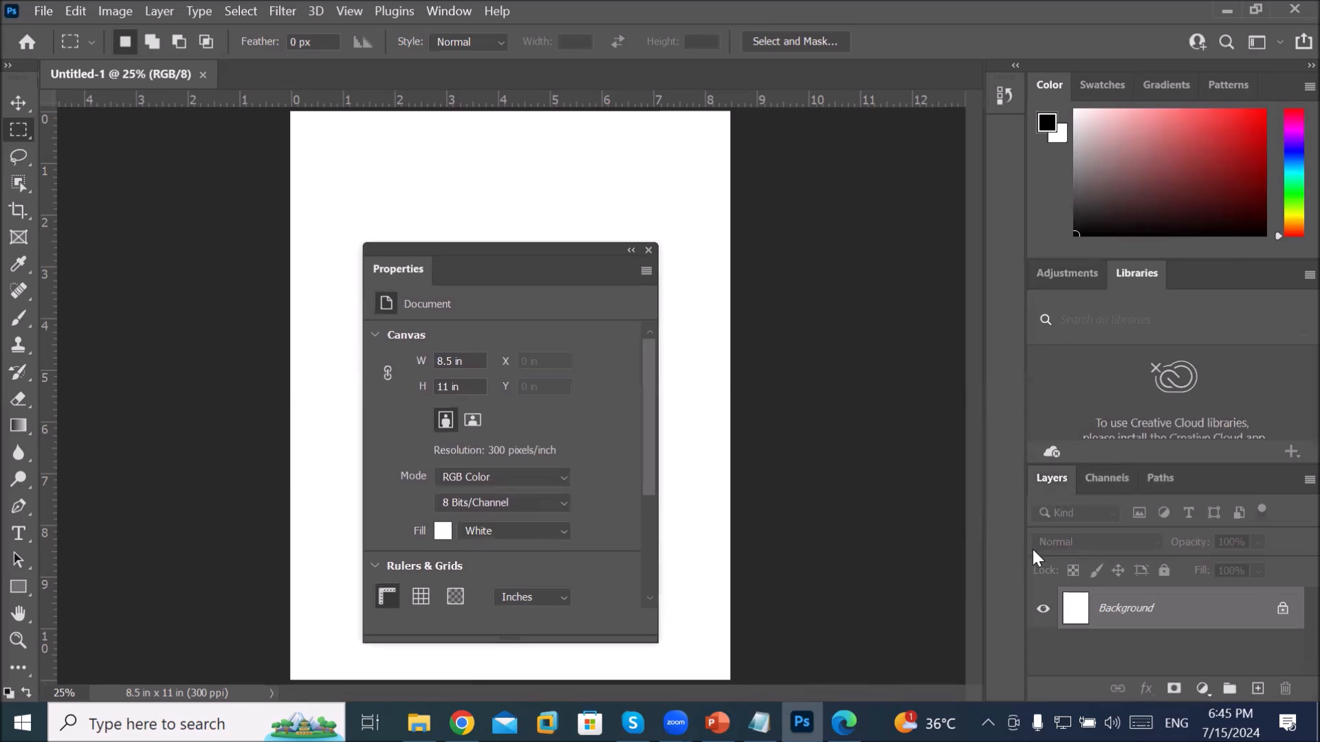
drag(381, 265, 1043, 287)
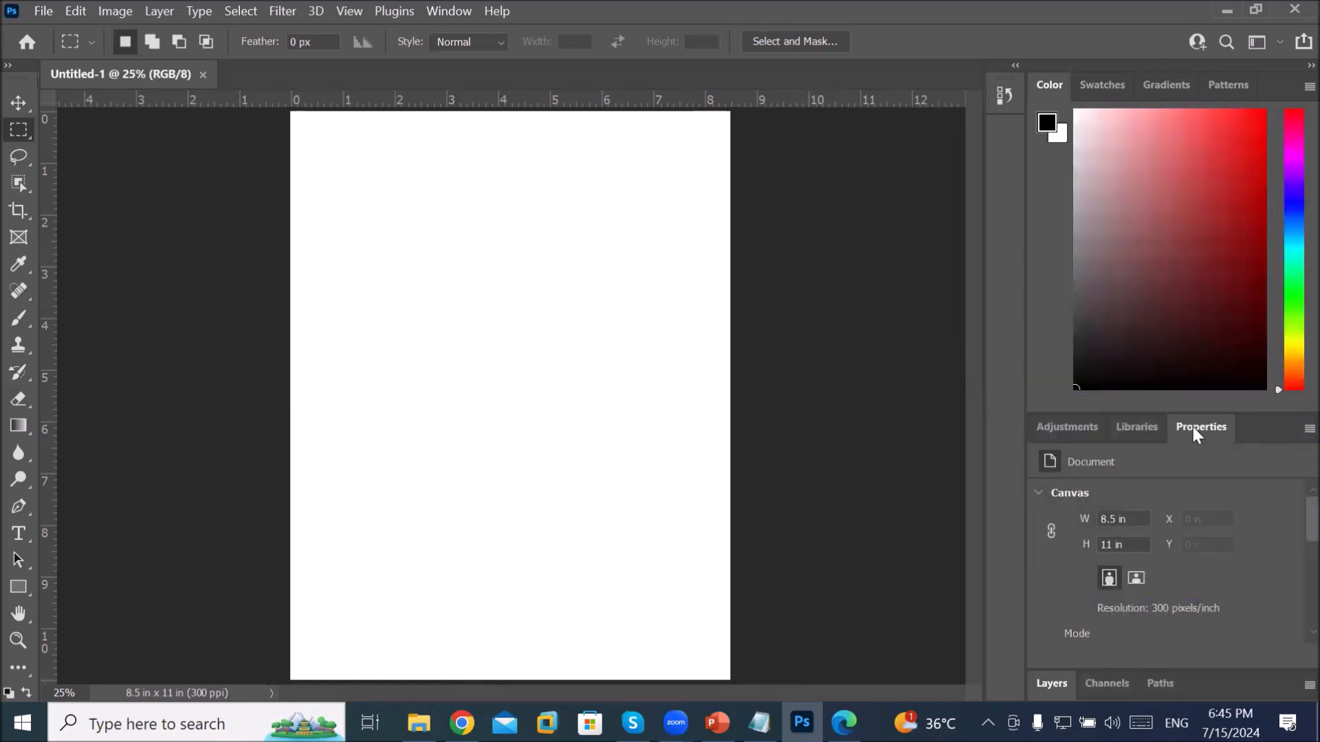
Step: Move Properties to the front of its group and collapse the dock to icons
drag(1197, 427, 1040, 427)
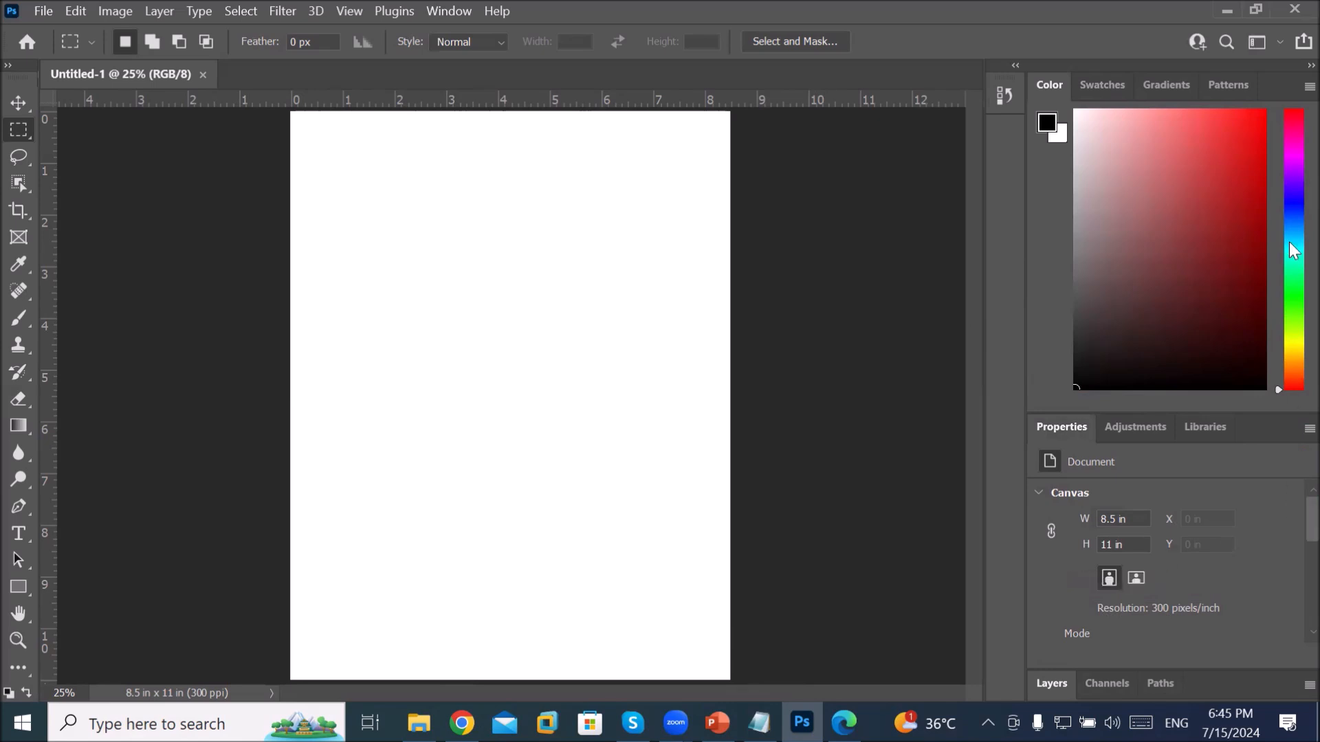
click(1299, 69)
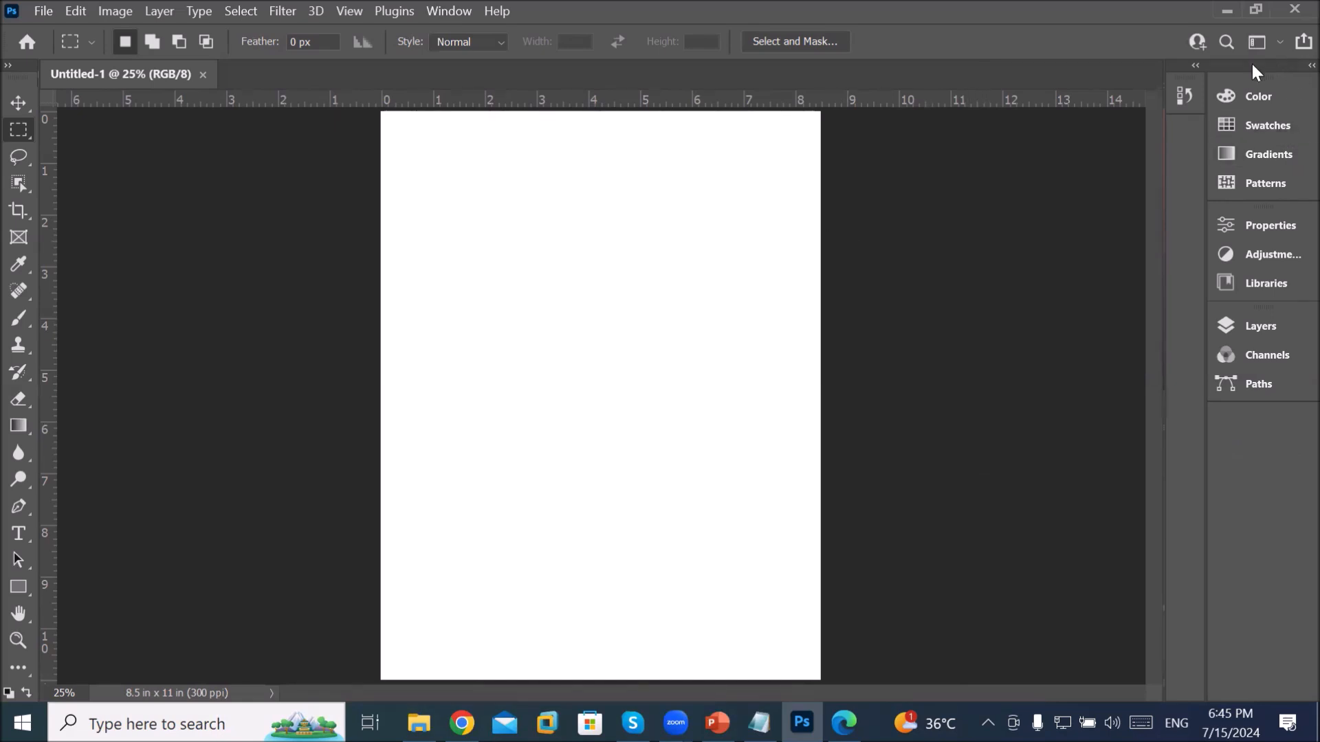
Step: Undock the collapsed panel column so it floats over the canvas, then move it left
drag(1247, 68, 845, 180)
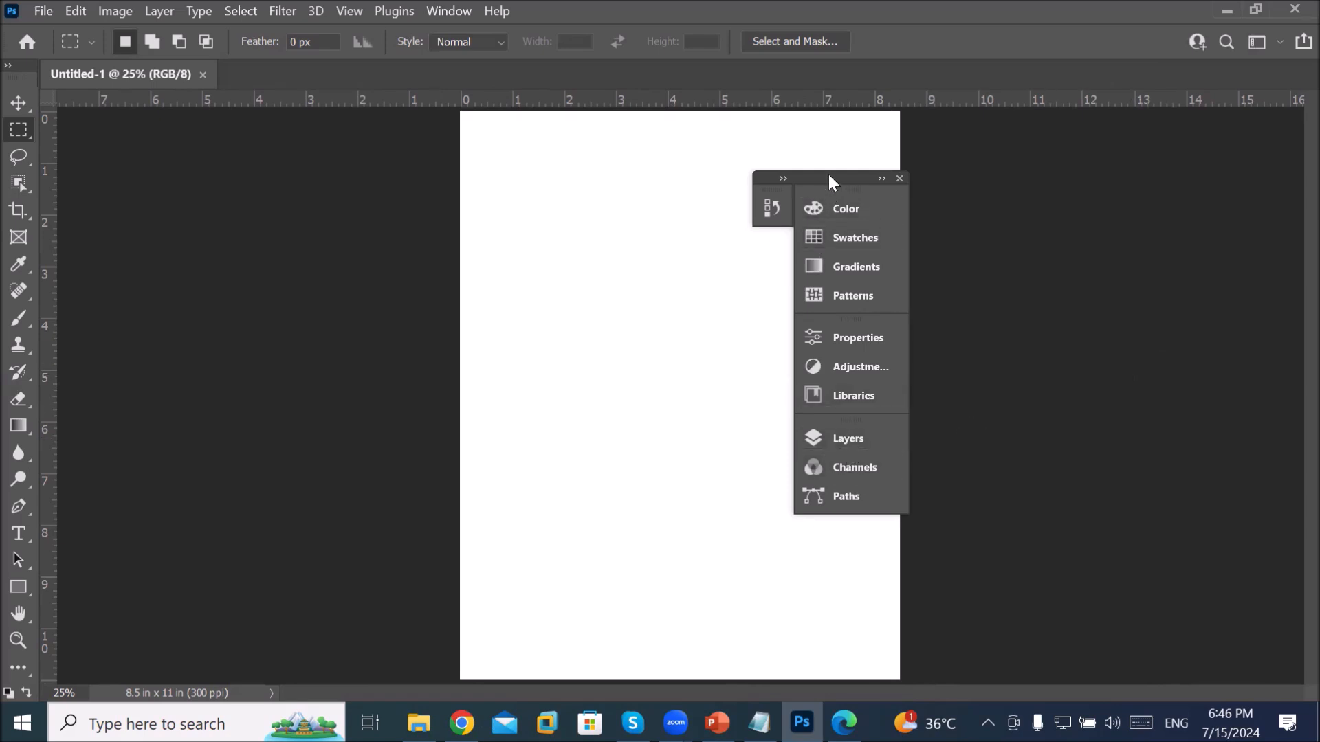
drag(828, 179, 597, 197)
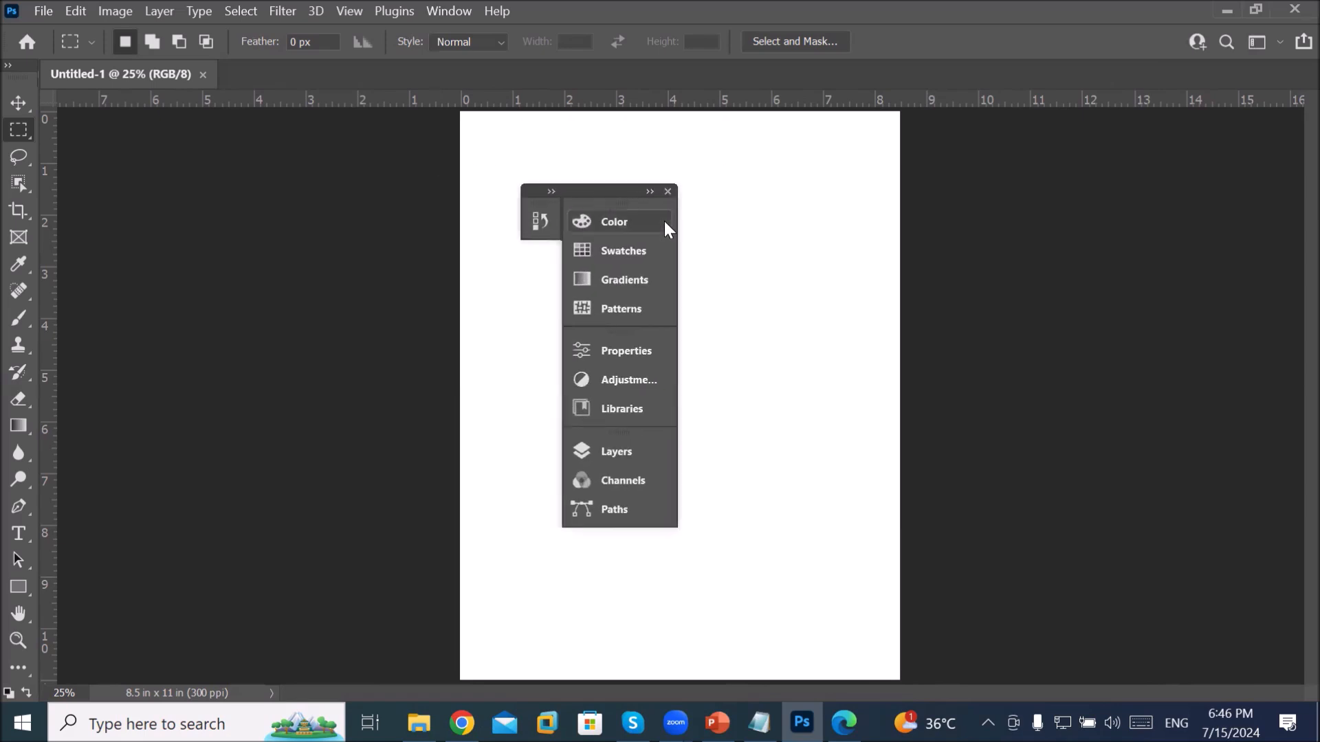
Step: Close the floating panel column, then float the two-column toolbox and close it too
click(669, 191)
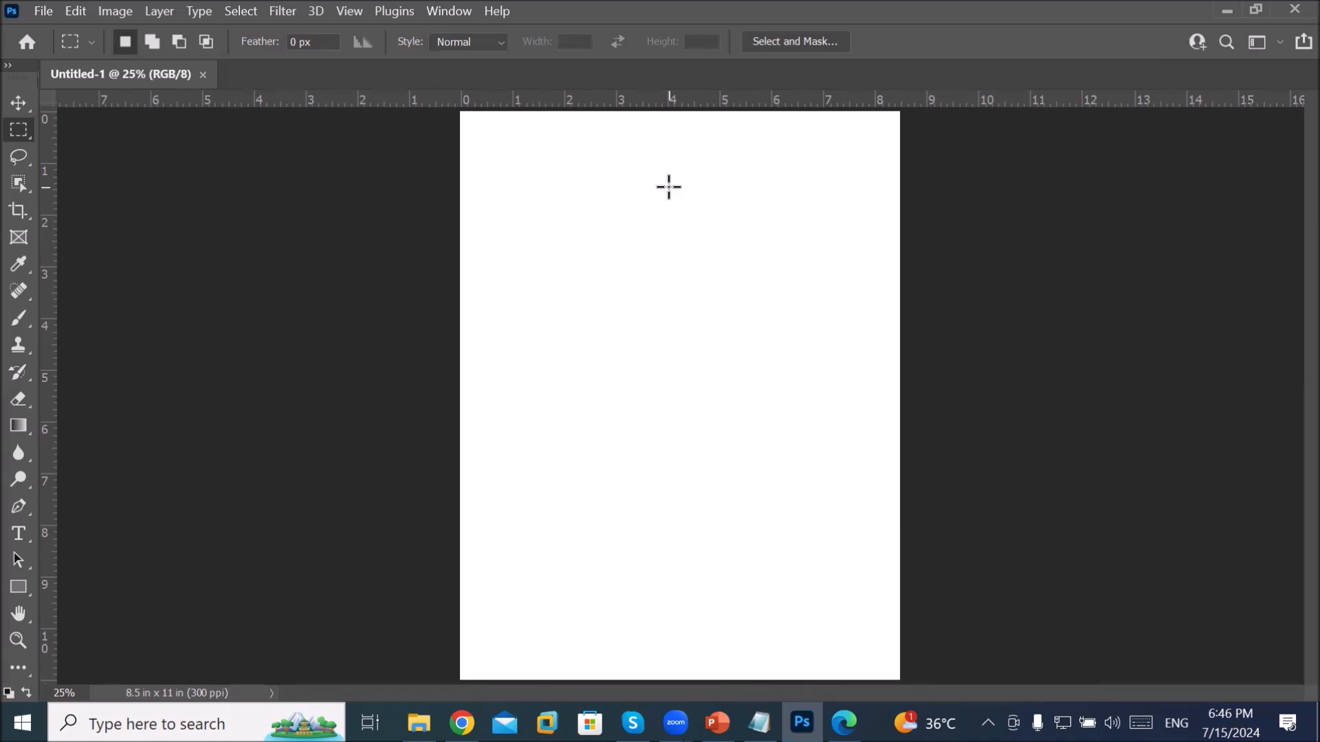
click(8, 67)
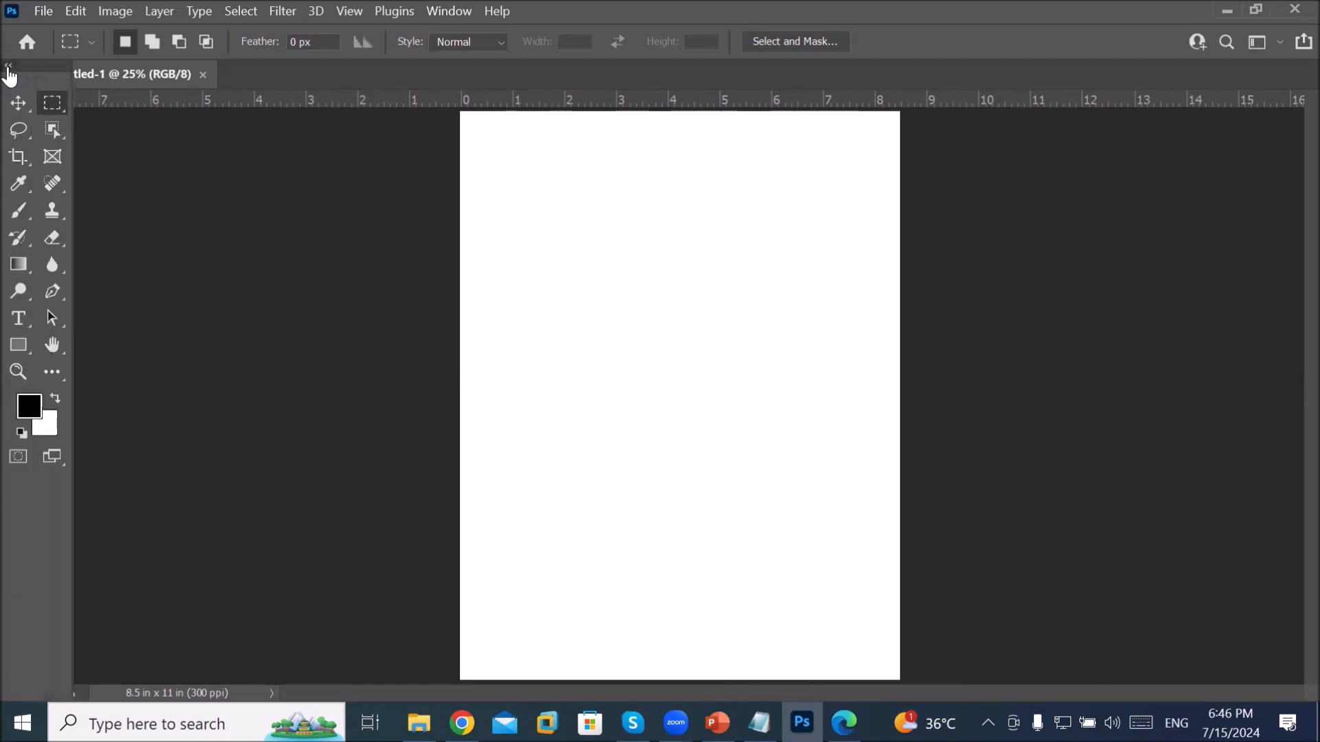
drag(27, 67, 659, 188)
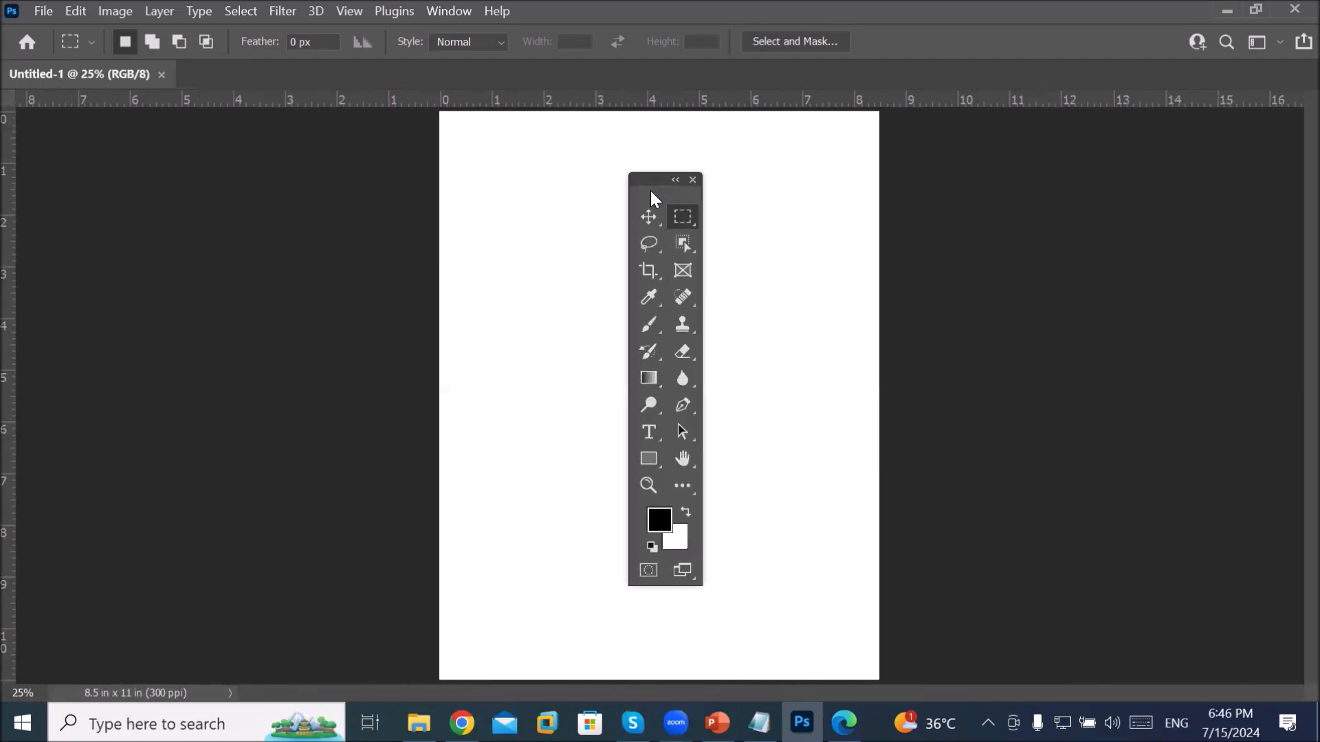
click(693, 180)
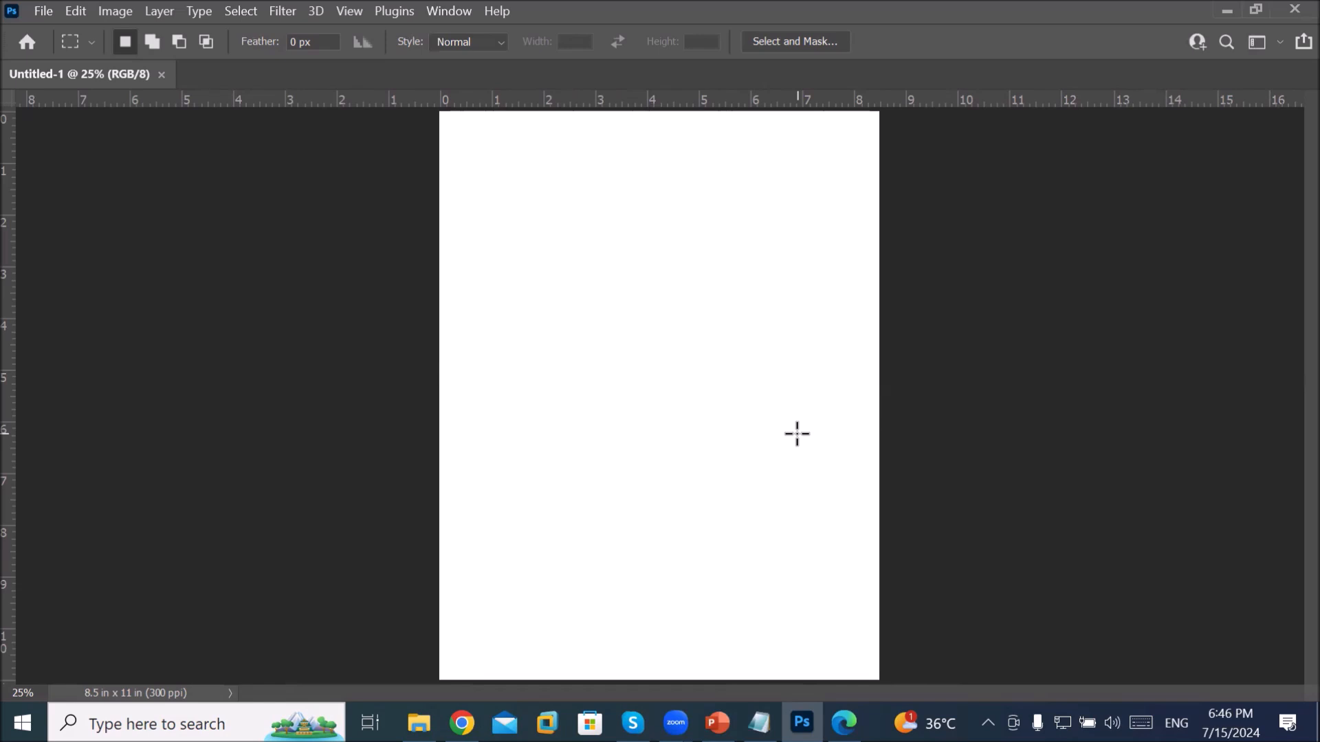
Step: In the Notepad notes, highlight the Toolbox and Panels (11) items
click(759, 722)
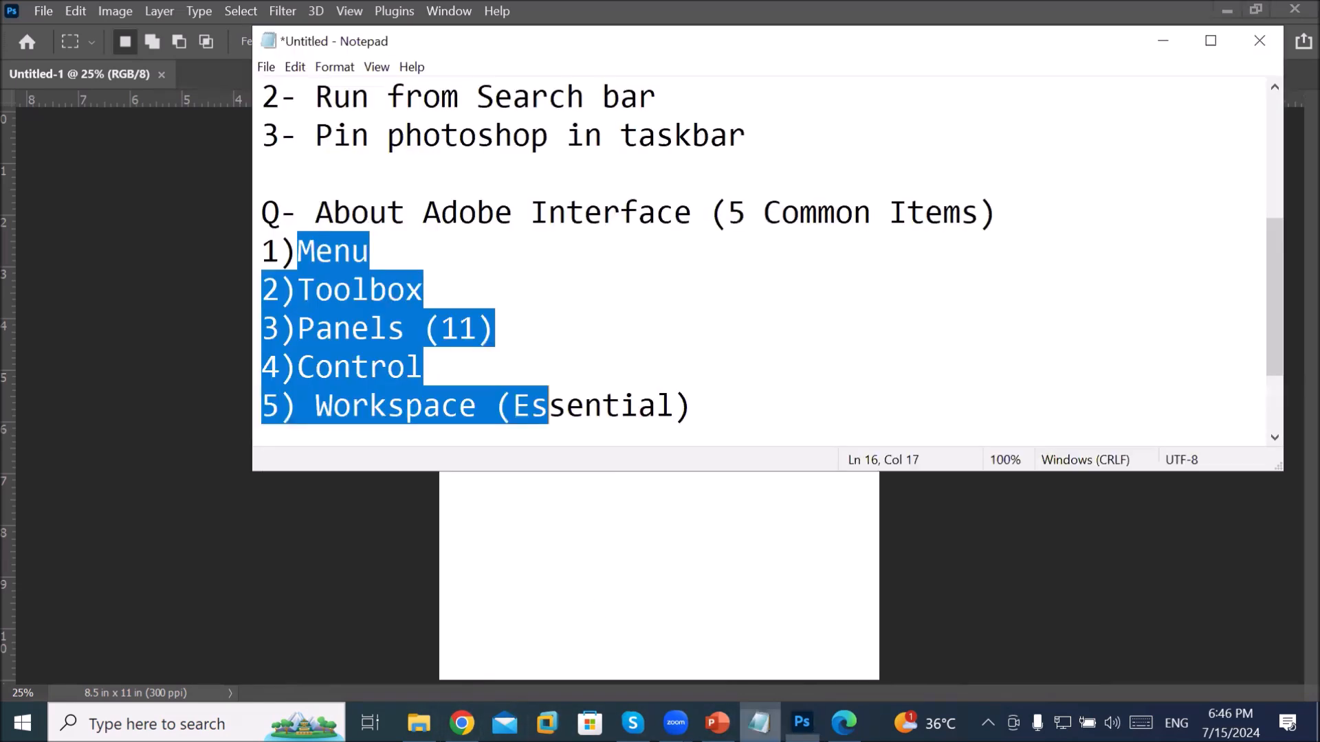
click(351, 283)
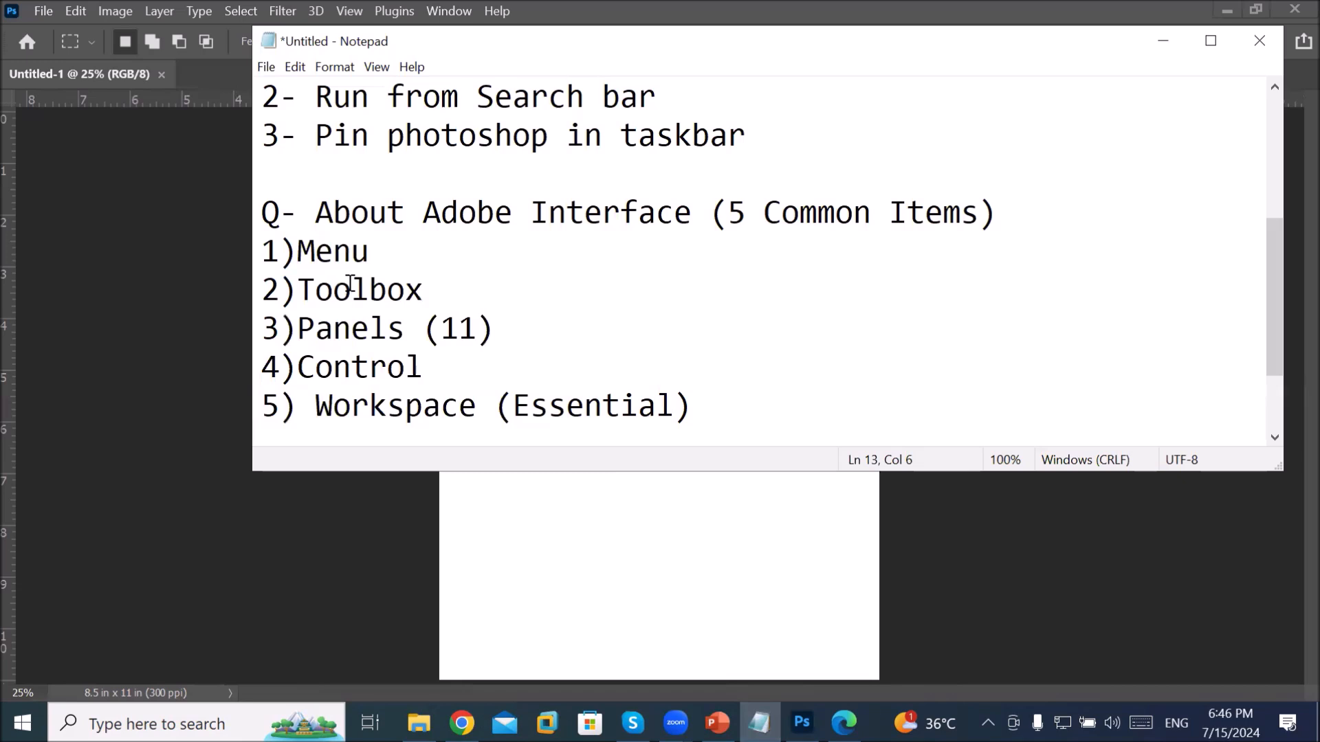
click(314, 289)
drag(311, 289, 425, 288)
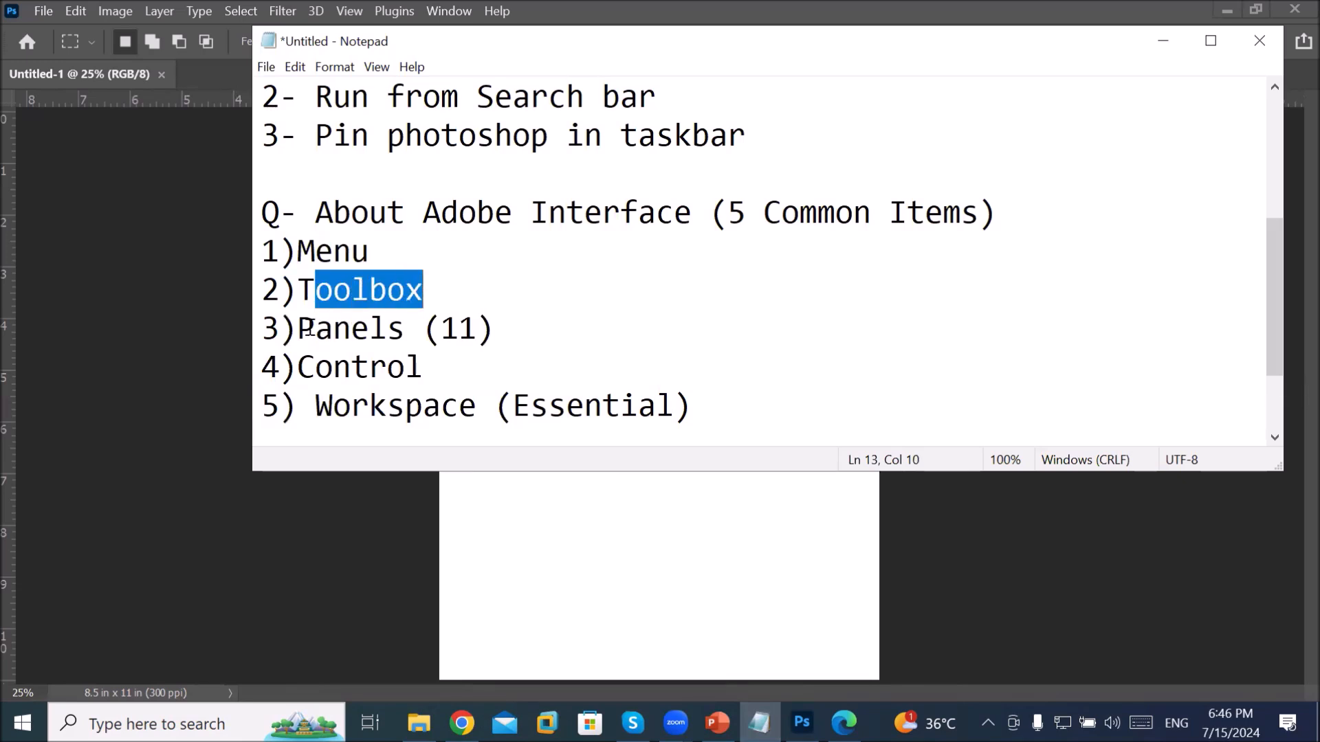
drag(303, 329, 515, 333)
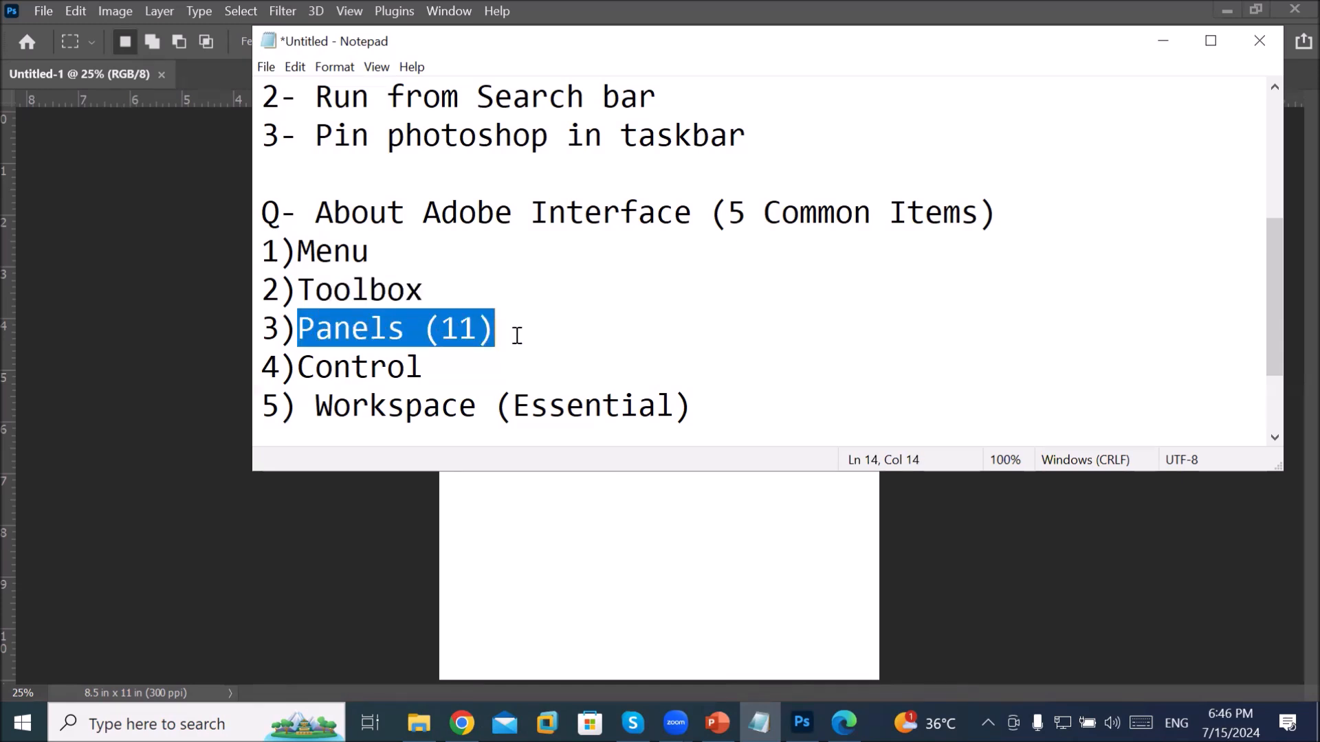
click(460, 369)
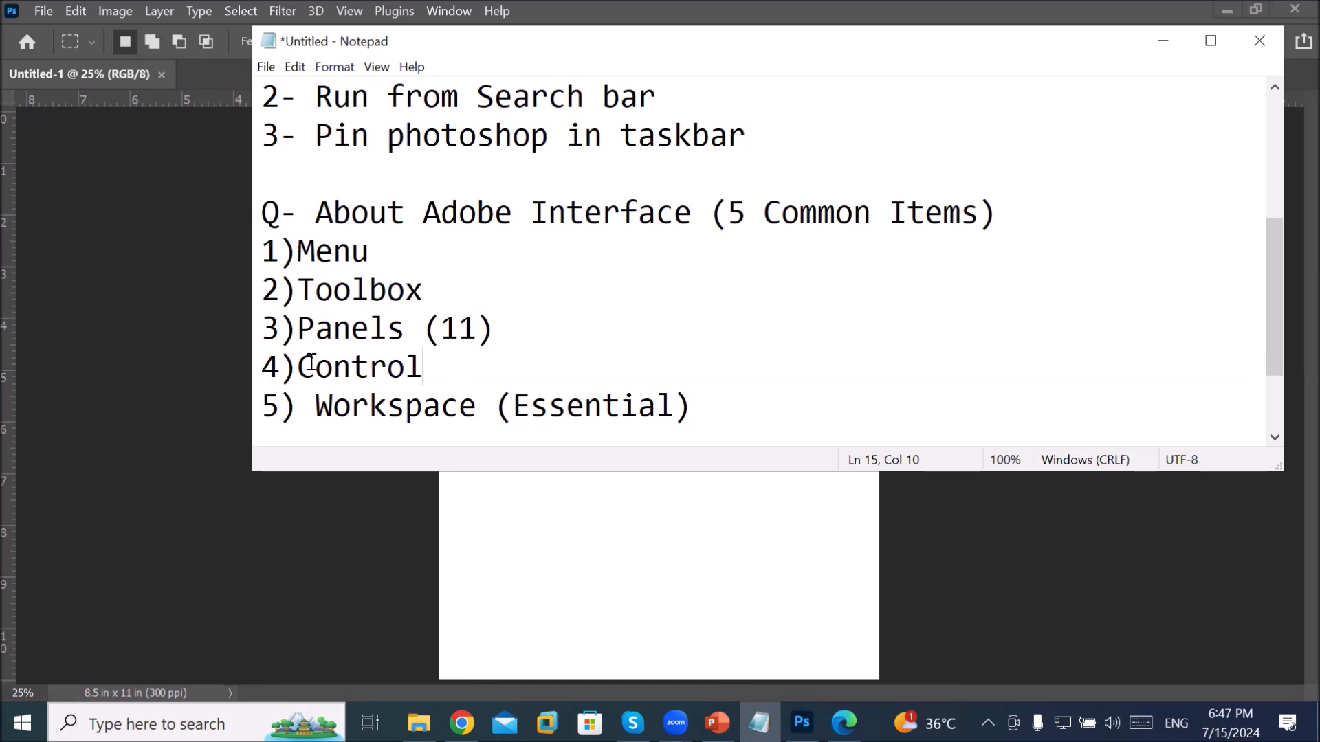
Step: Append RESET to the '5) Workspace (Essential)' line and return to Photoshop
click(715, 401)
text(RESET)
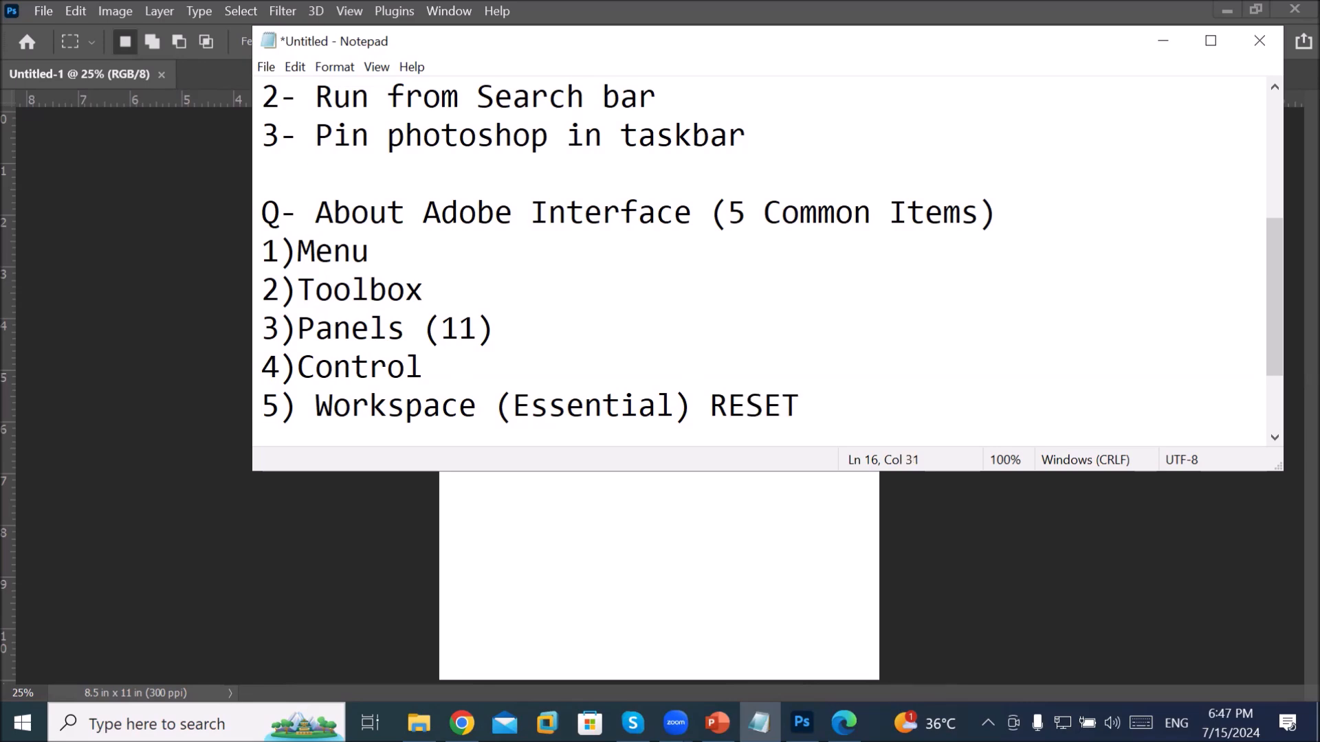
click(595, 583)
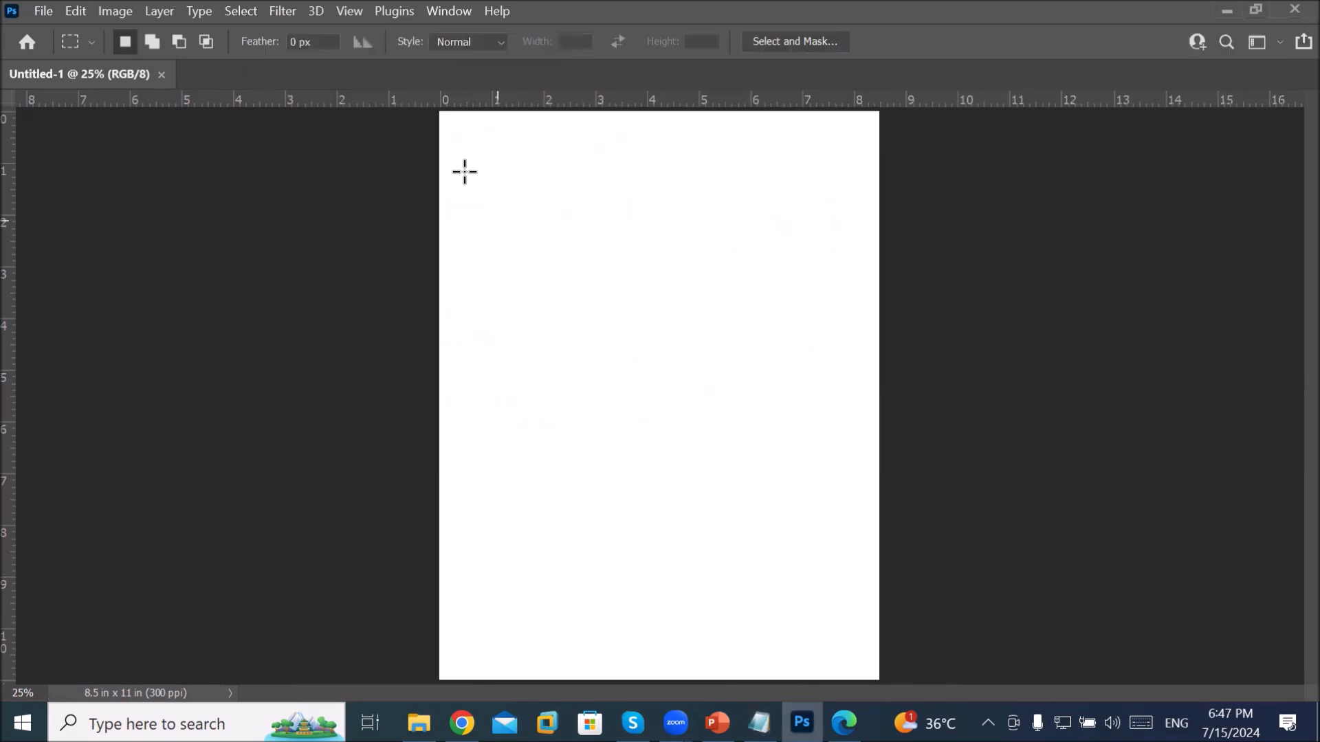
Step: Reset the Essentials workspace from Window > Workspace to restore the toolbox and panels
click(439, 19)
mouse_move(549, 51)
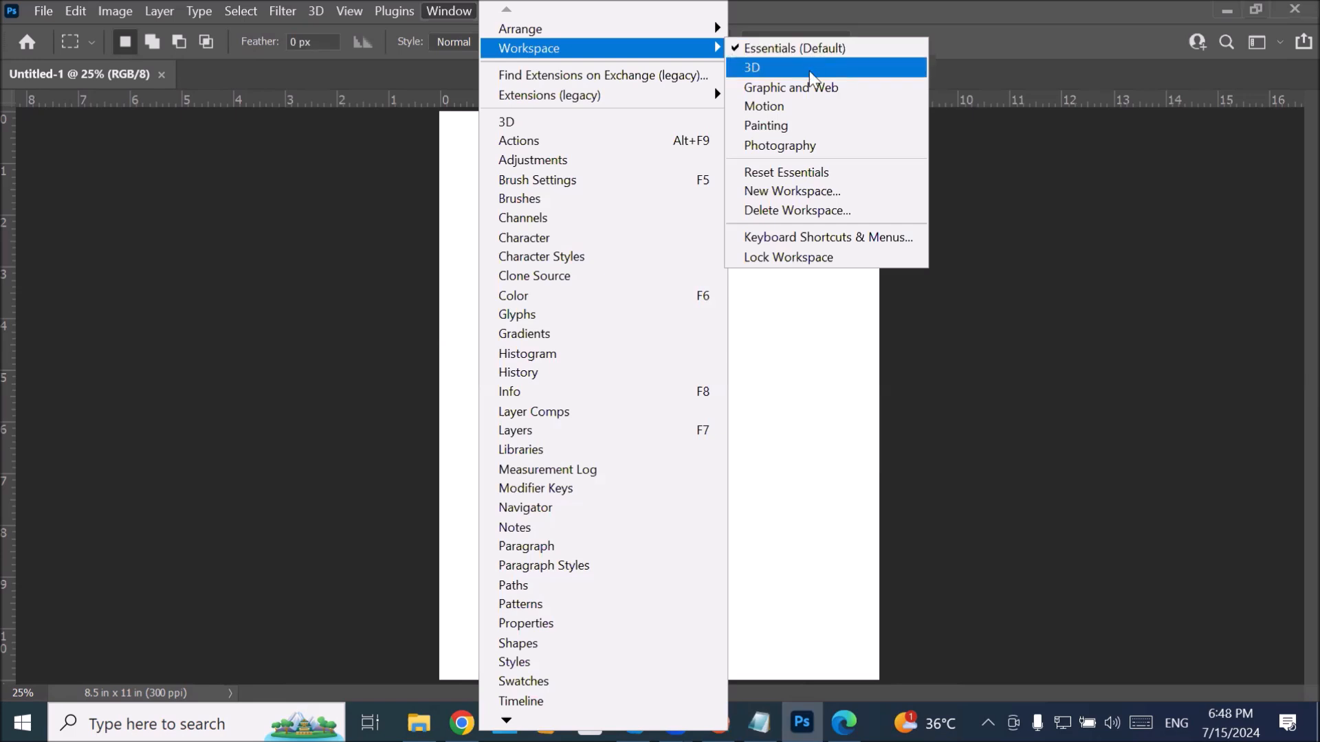
click(841, 172)
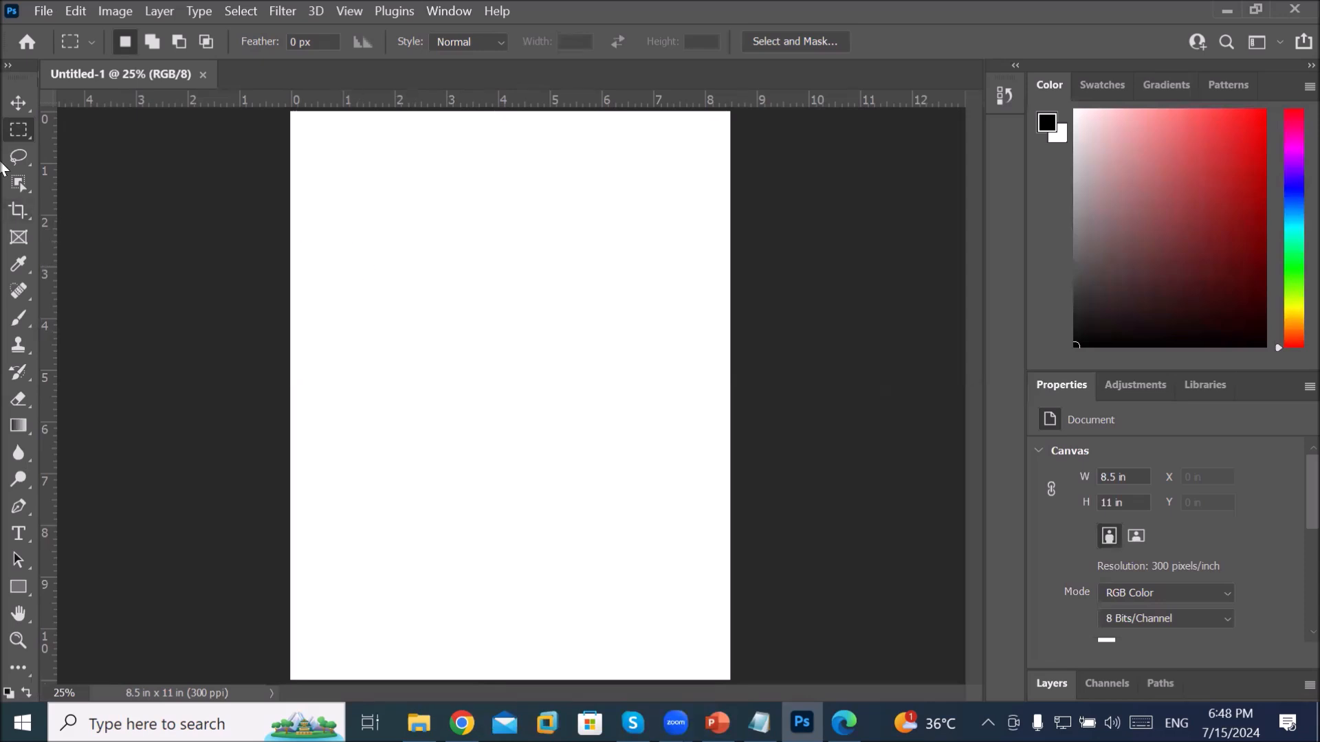
Step: Float the toolbox beside the canvas and show the Window > Workspace choices
drag(26, 67, 888, 193)
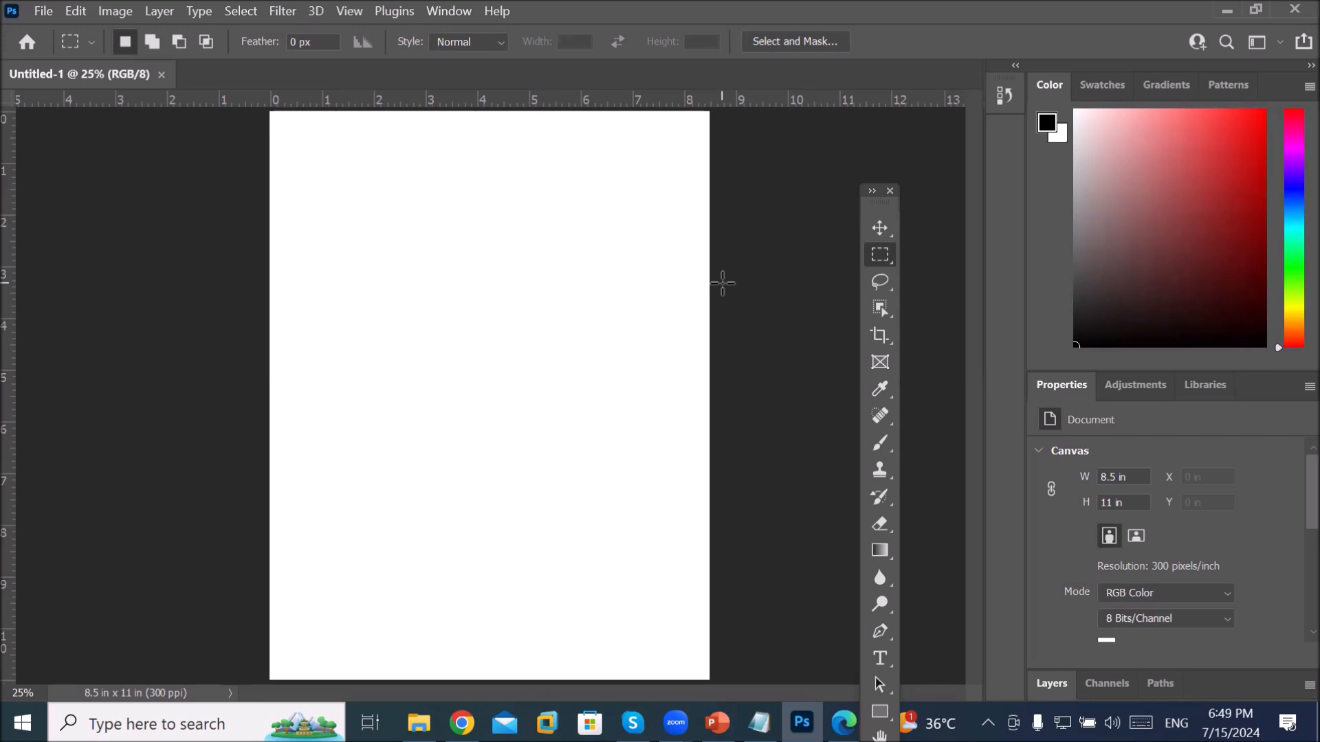
click(434, 12)
mouse_move(569, 50)
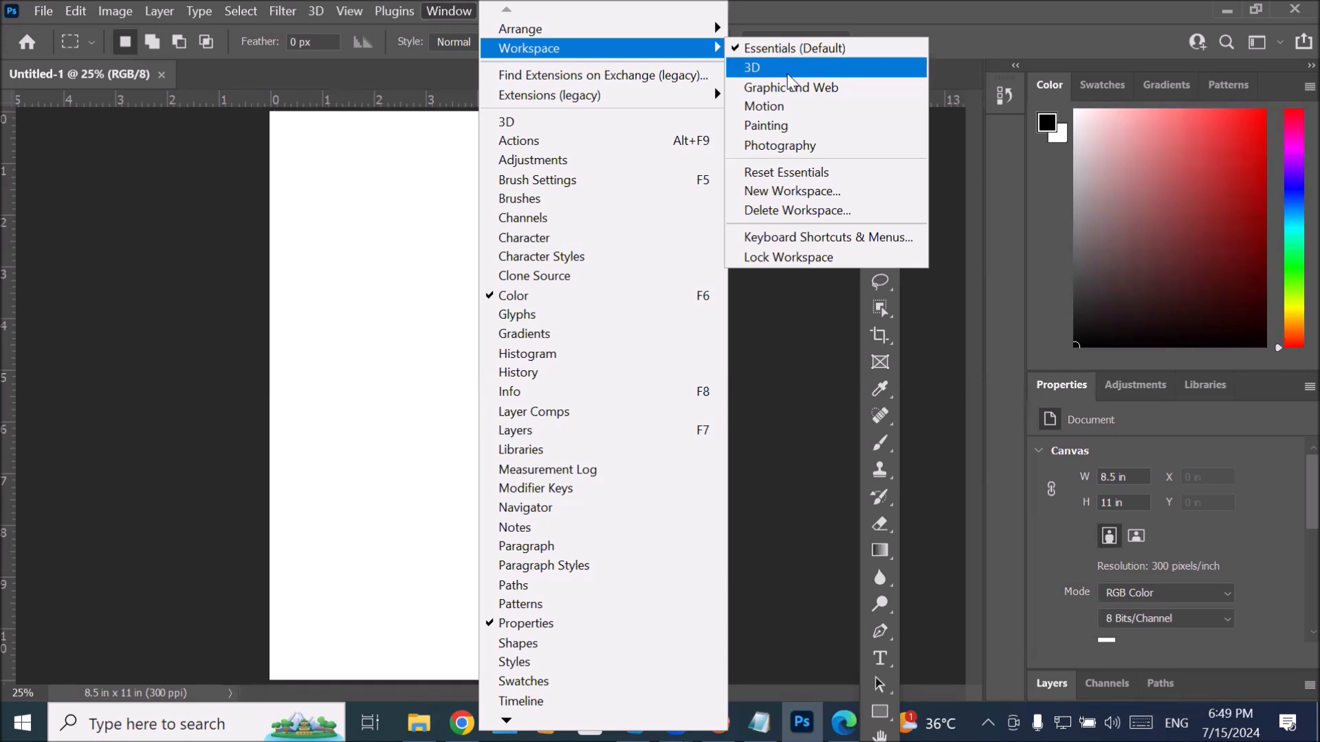
Step: Switch to the 3D workspace, show the Channels list, and expand then collapse History
click(786, 68)
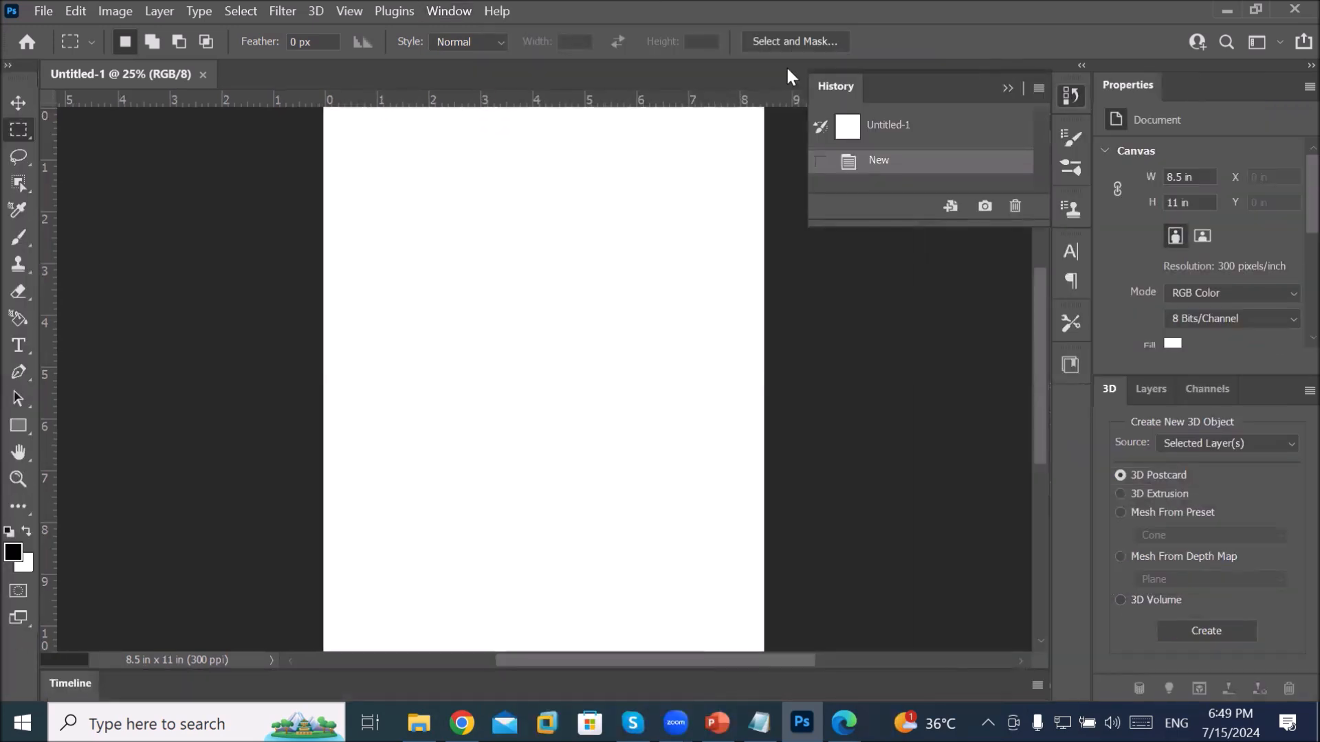
click(1009, 88)
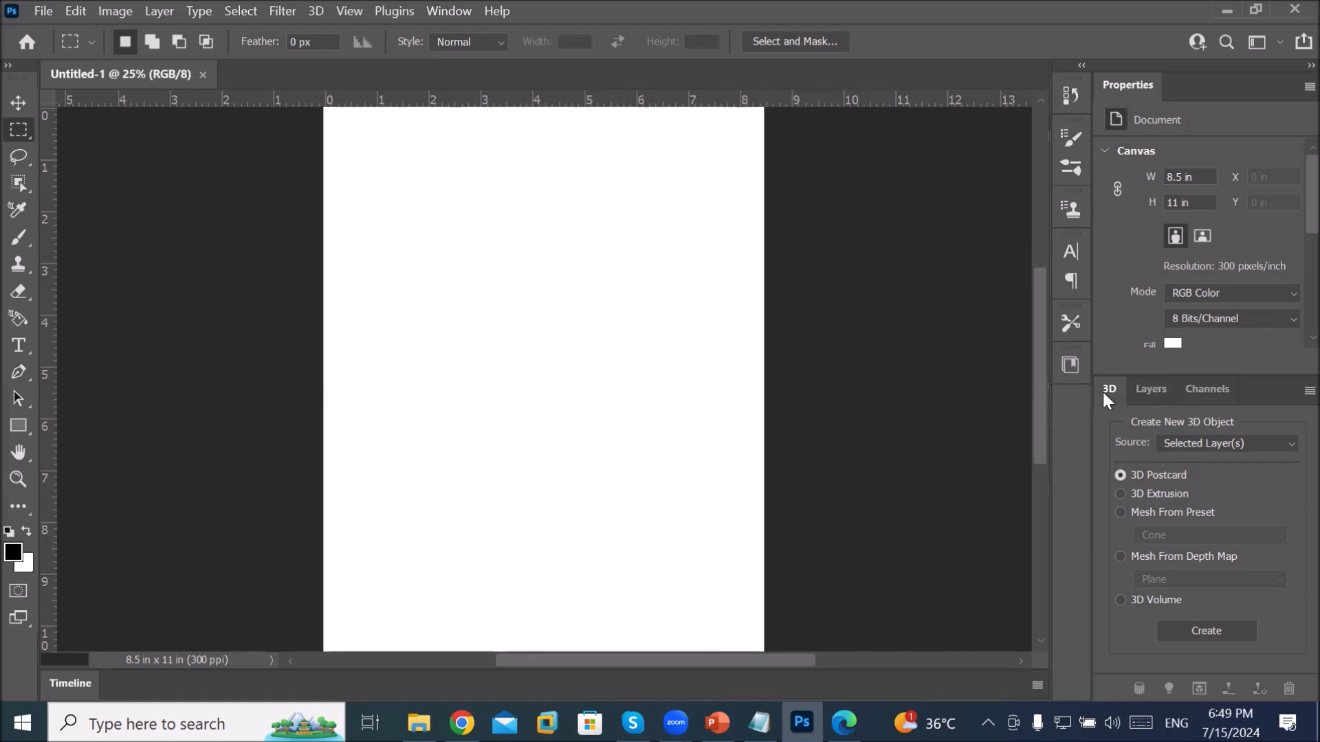
click(1142, 390)
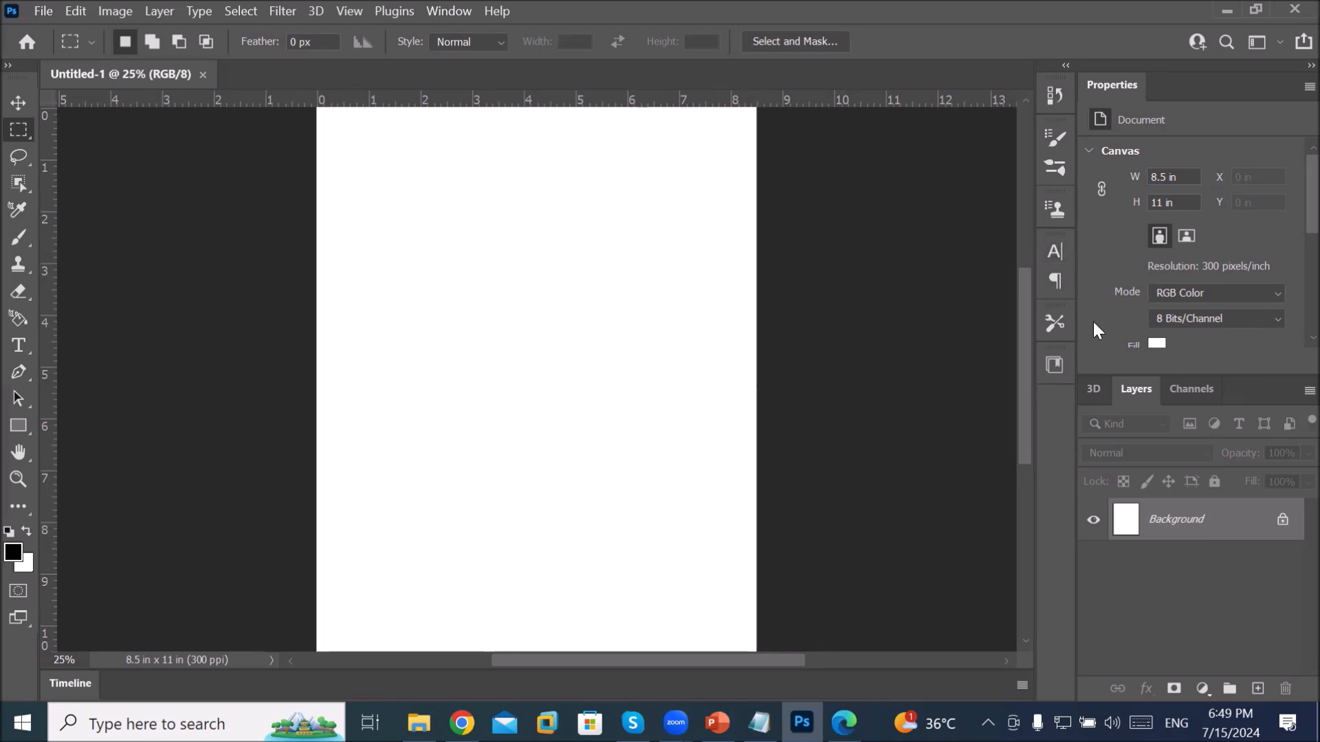
click(1202, 389)
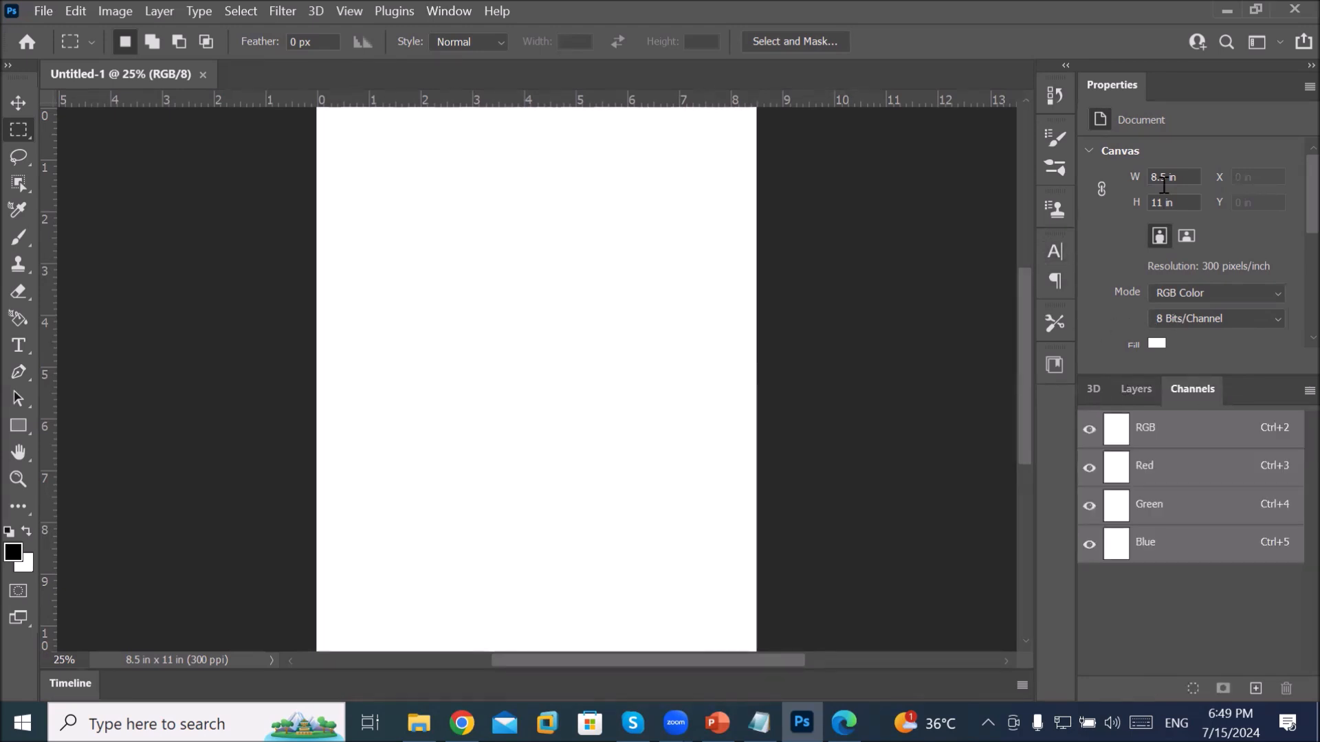
click(1053, 97)
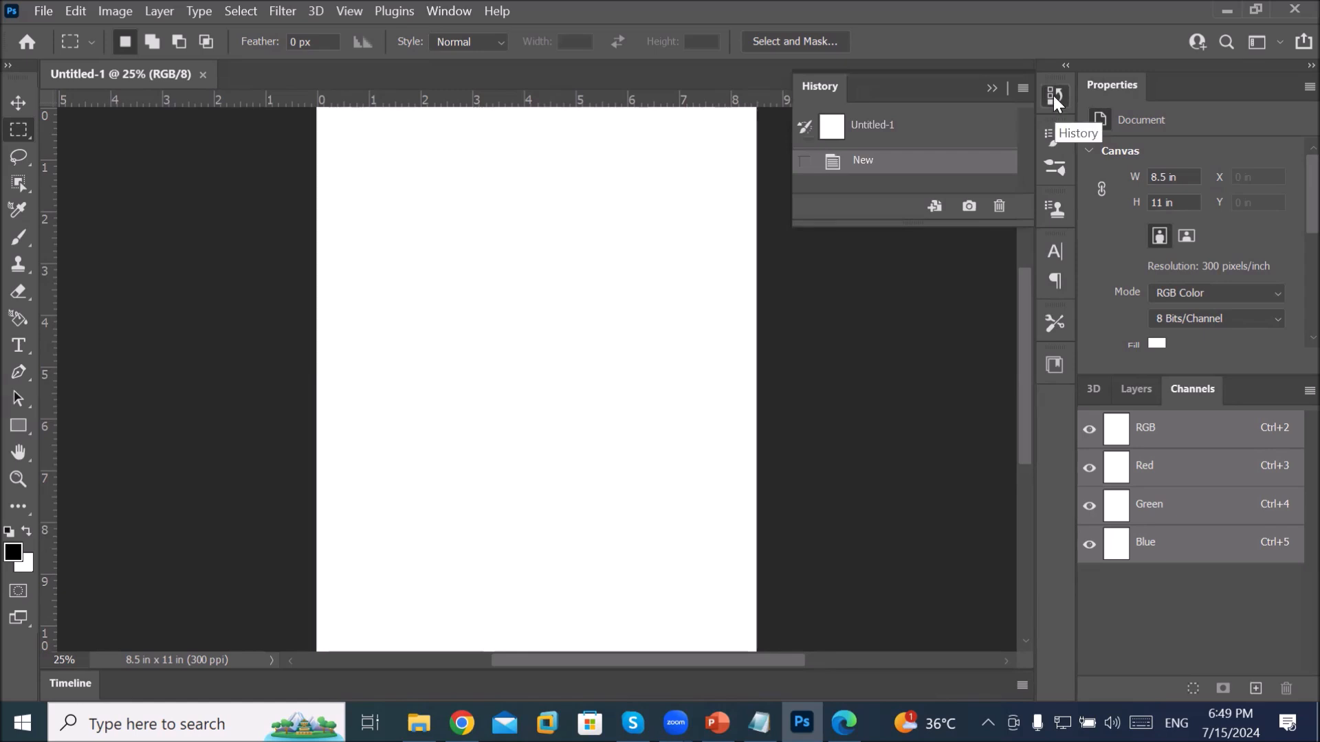
click(1054, 98)
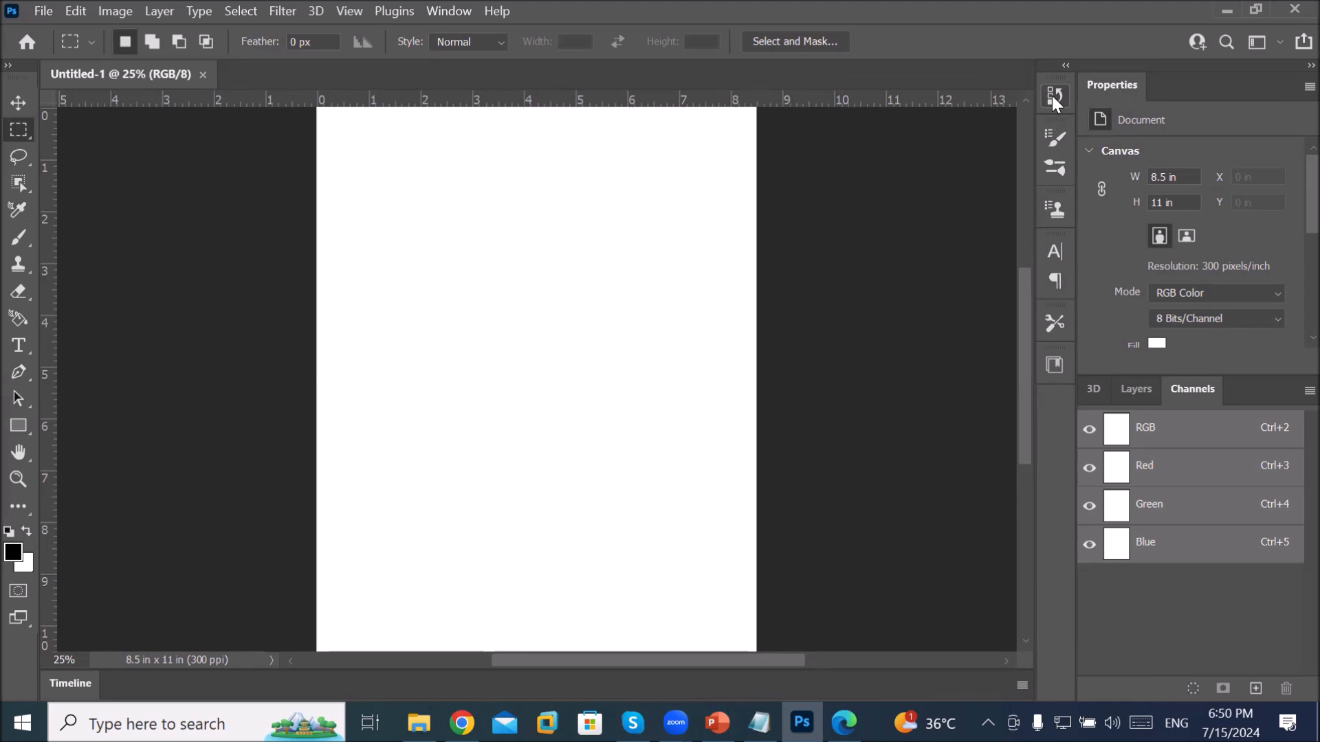
Step: Switch to the Graphic and Web workspace
click(449, 12)
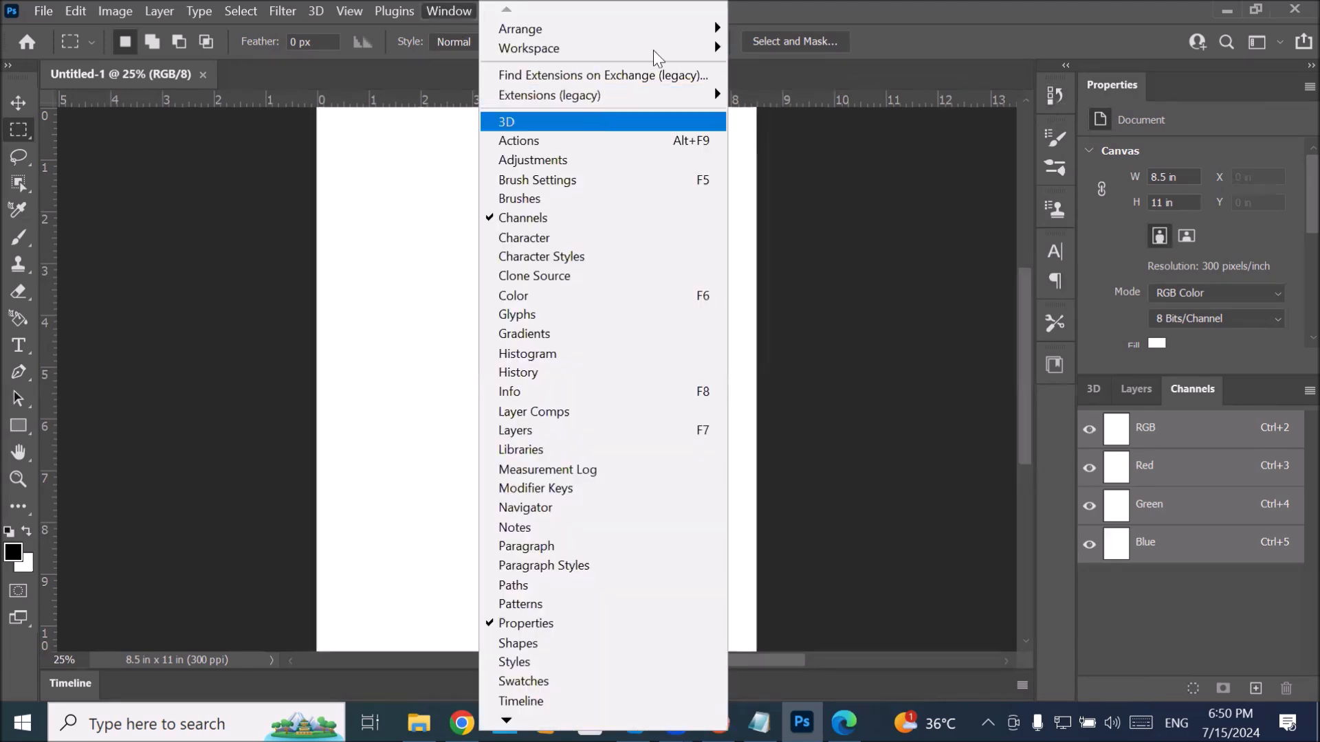
mouse_move(659, 50)
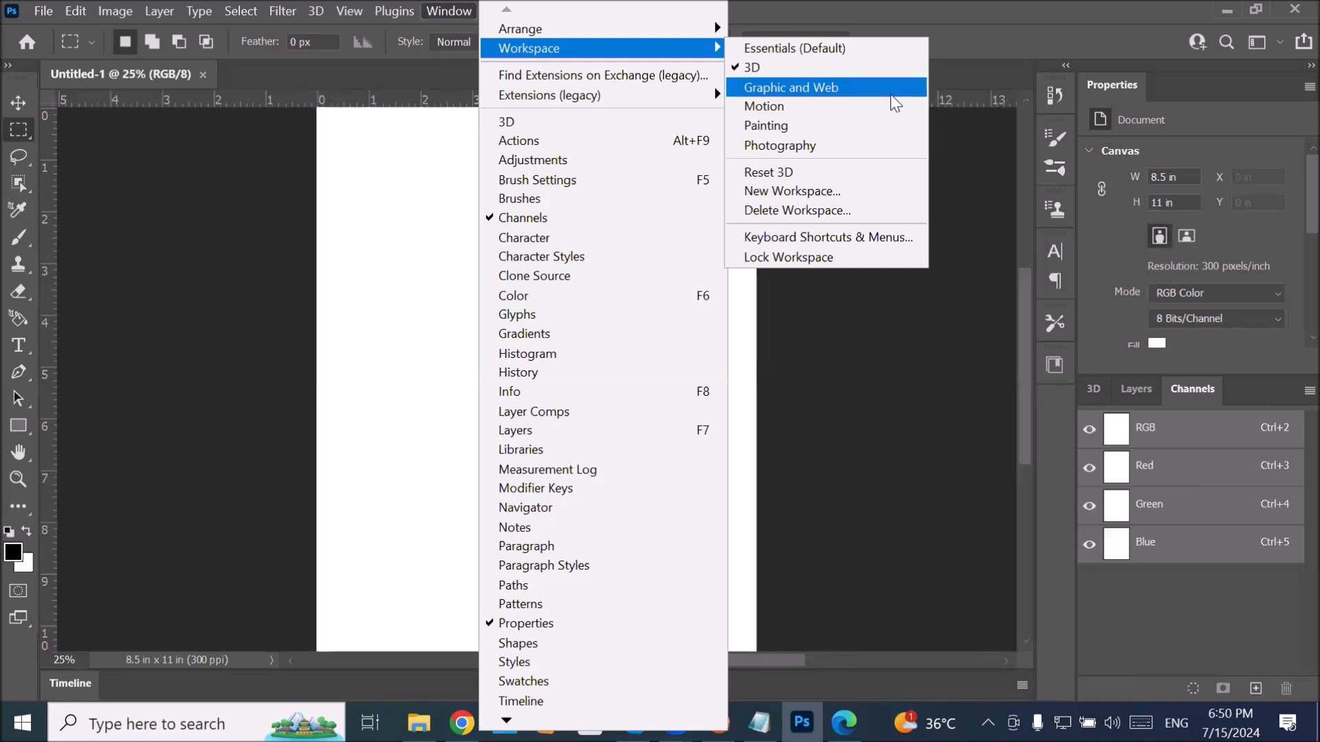
click(840, 92)
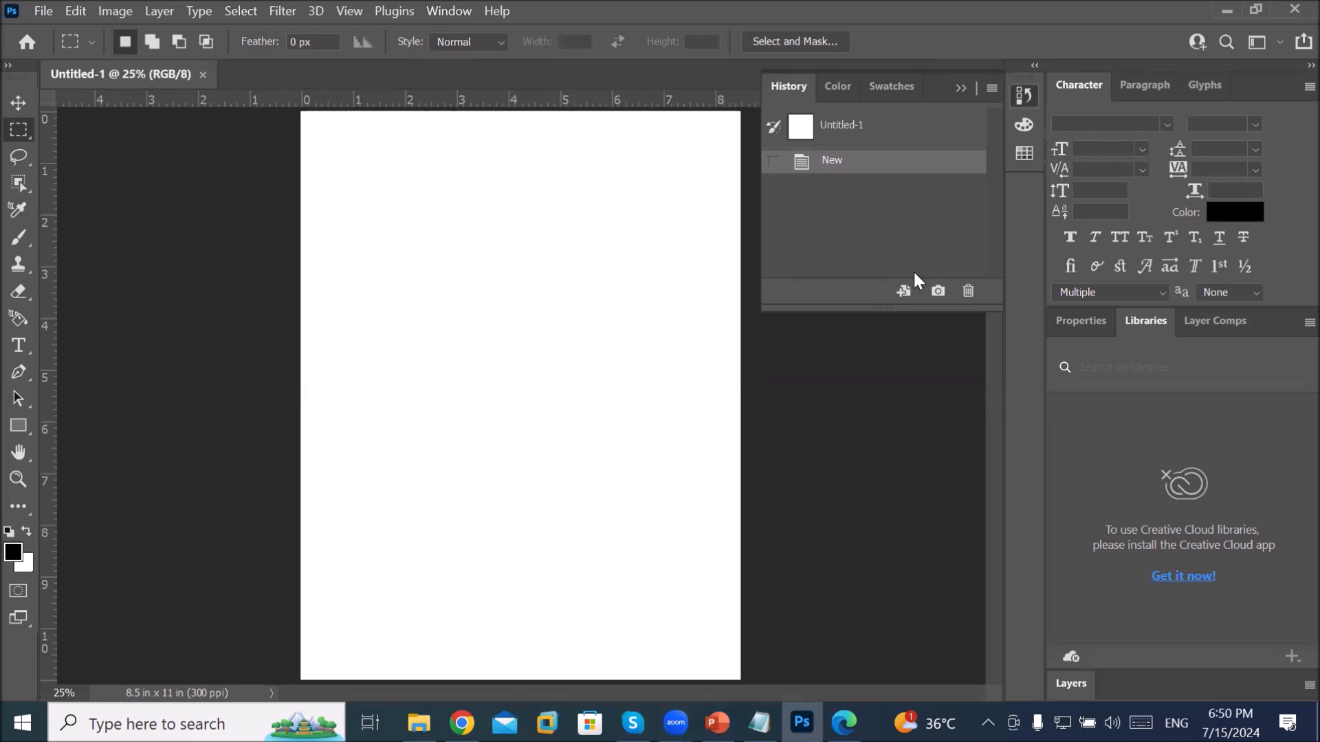
Step: View the Paragraph, Glyphs and document Properties panels in turn
click(1147, 88)
click(1210, 89)
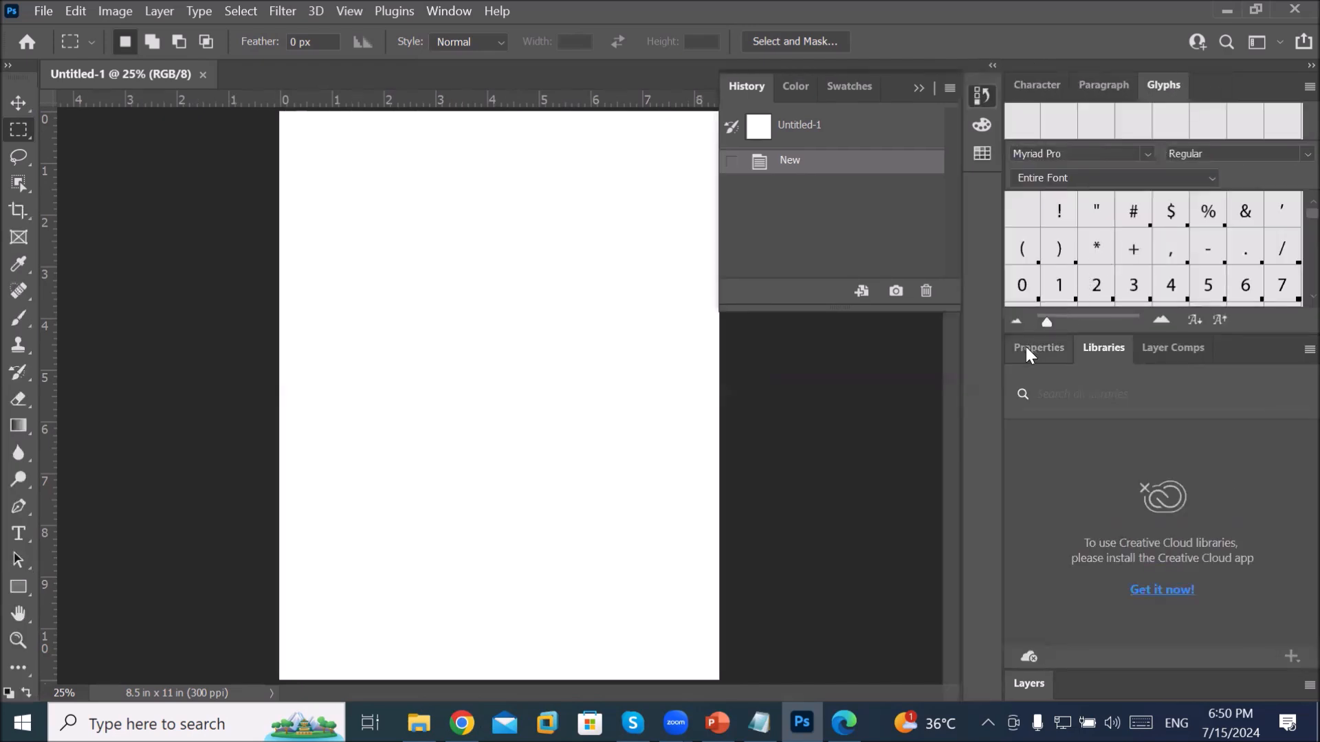
click(1029, 354)
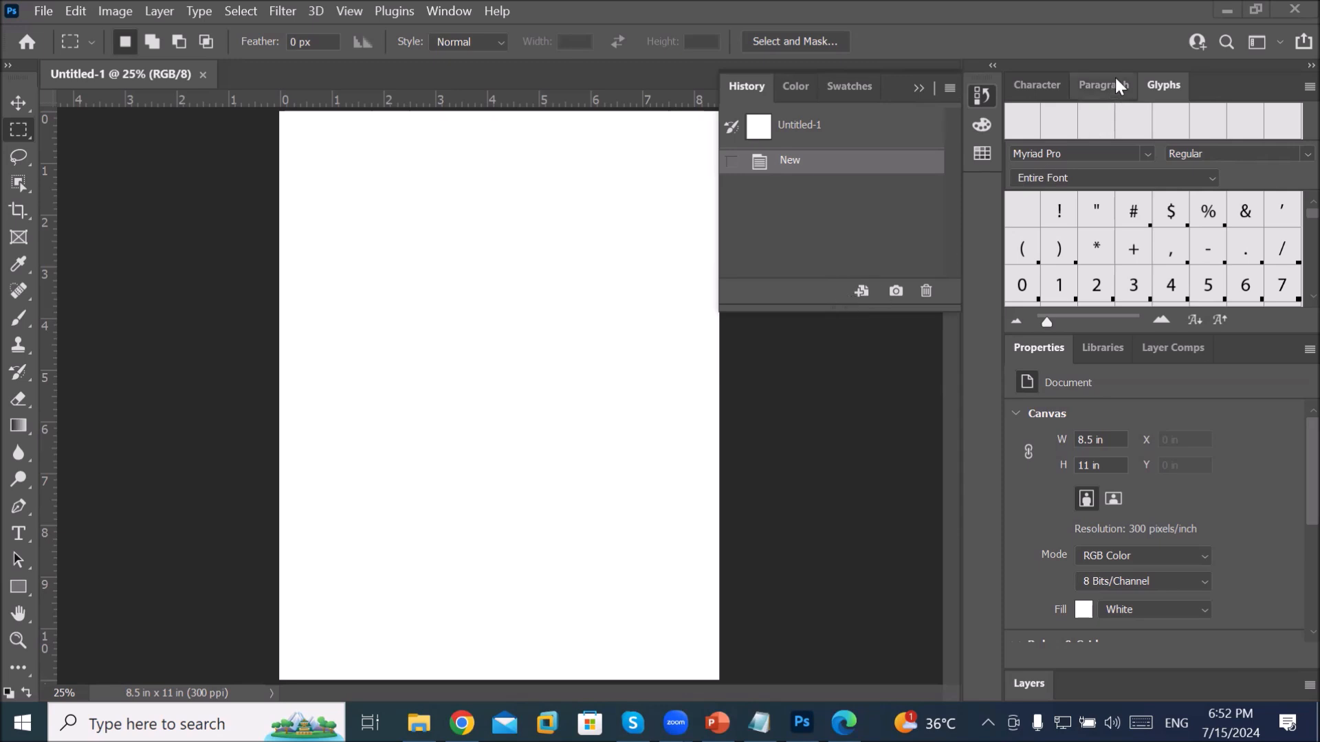
Step: Close the docked right panel group and float the tools as a two-column panel
drag(1124, 68, 565, 217)
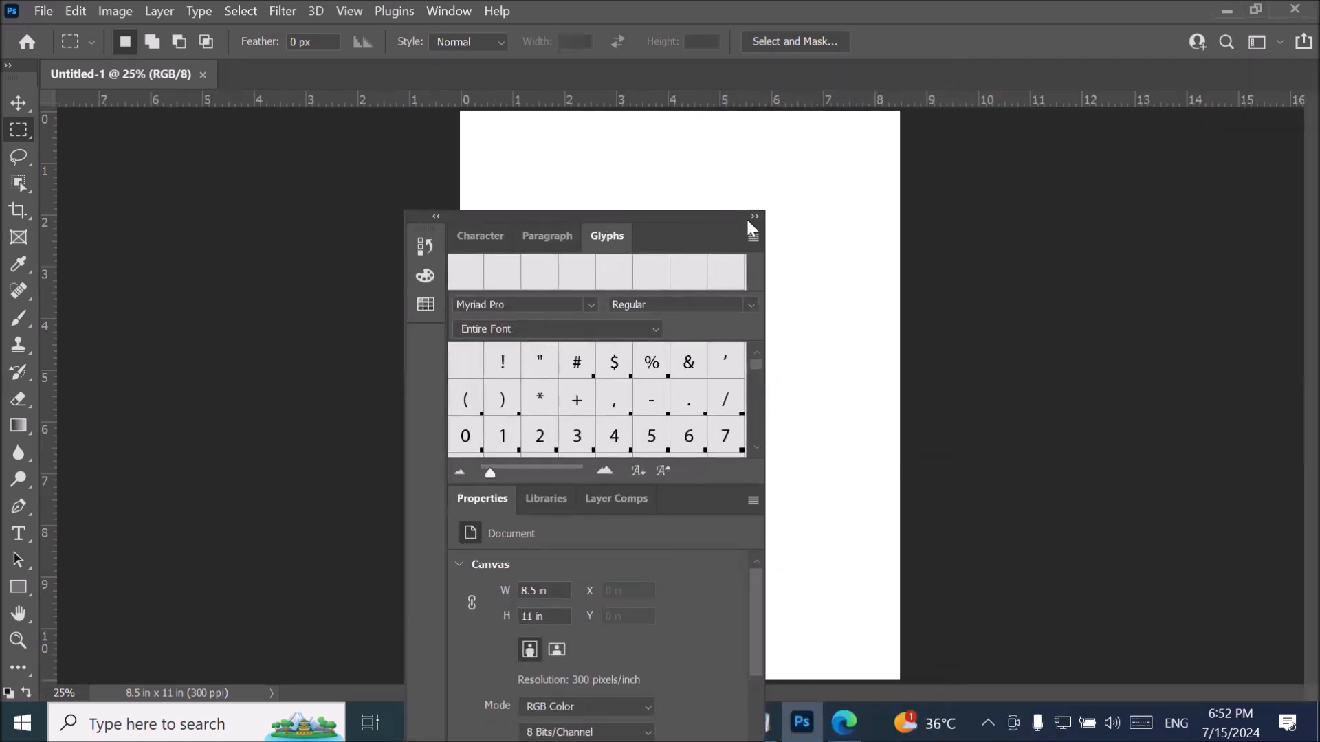
click(754, 218)
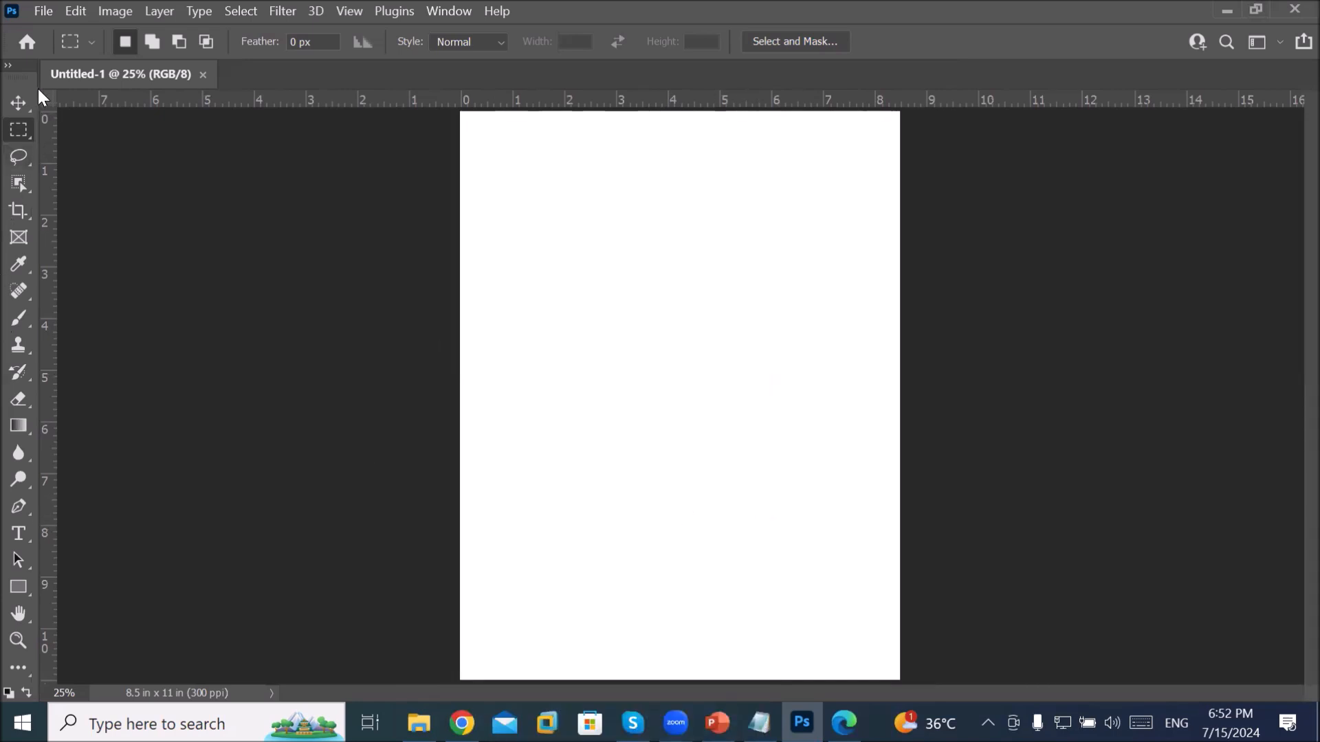
click(8, 67)
drag(19, 75, 224, 147)
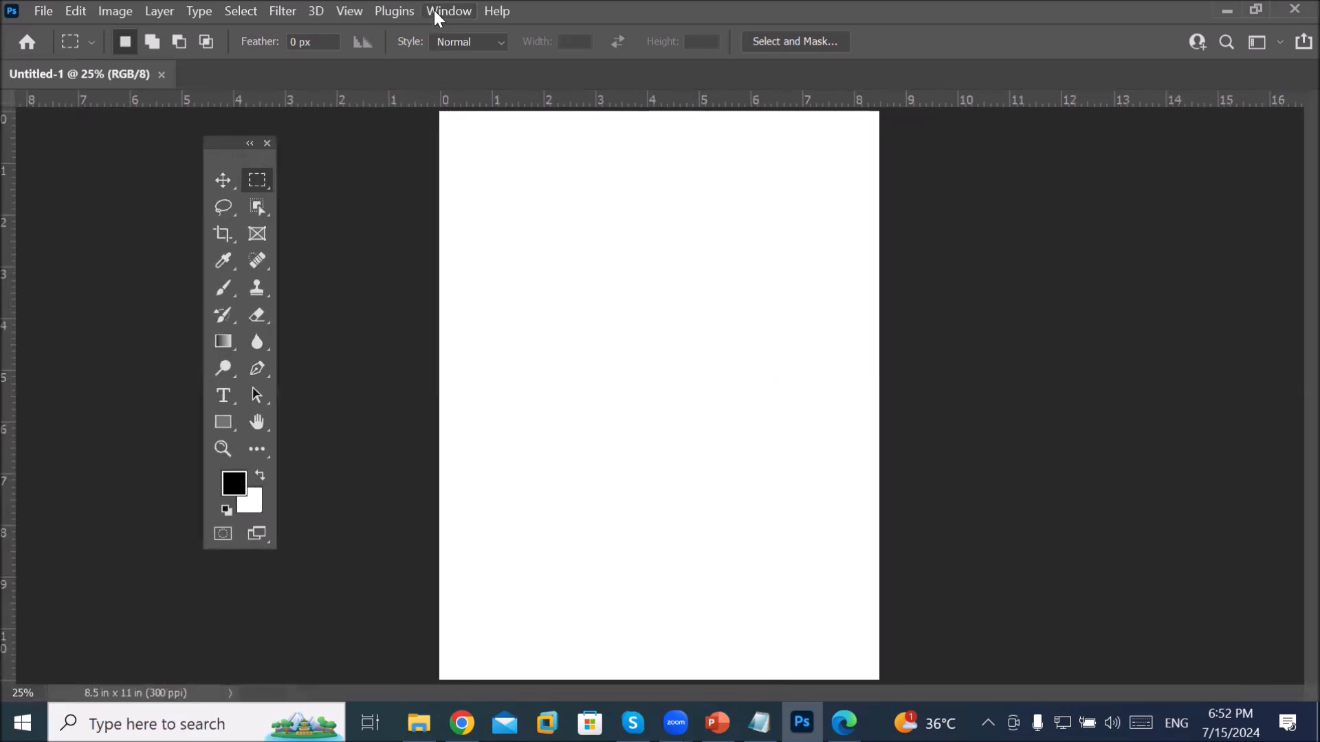
Step: Reopen Layers, float it beside the page, and close the Character, Glyphs and Properties group
click(434, 10)
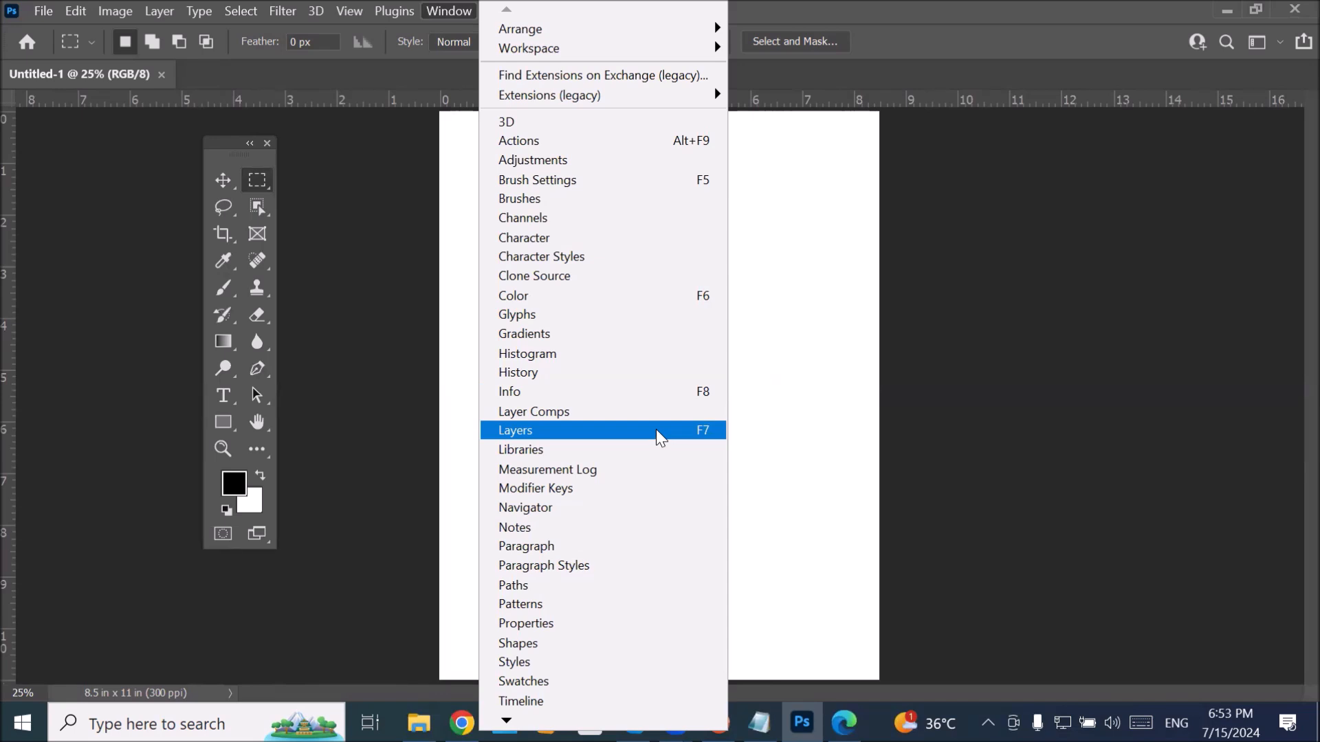
click(657, 432)
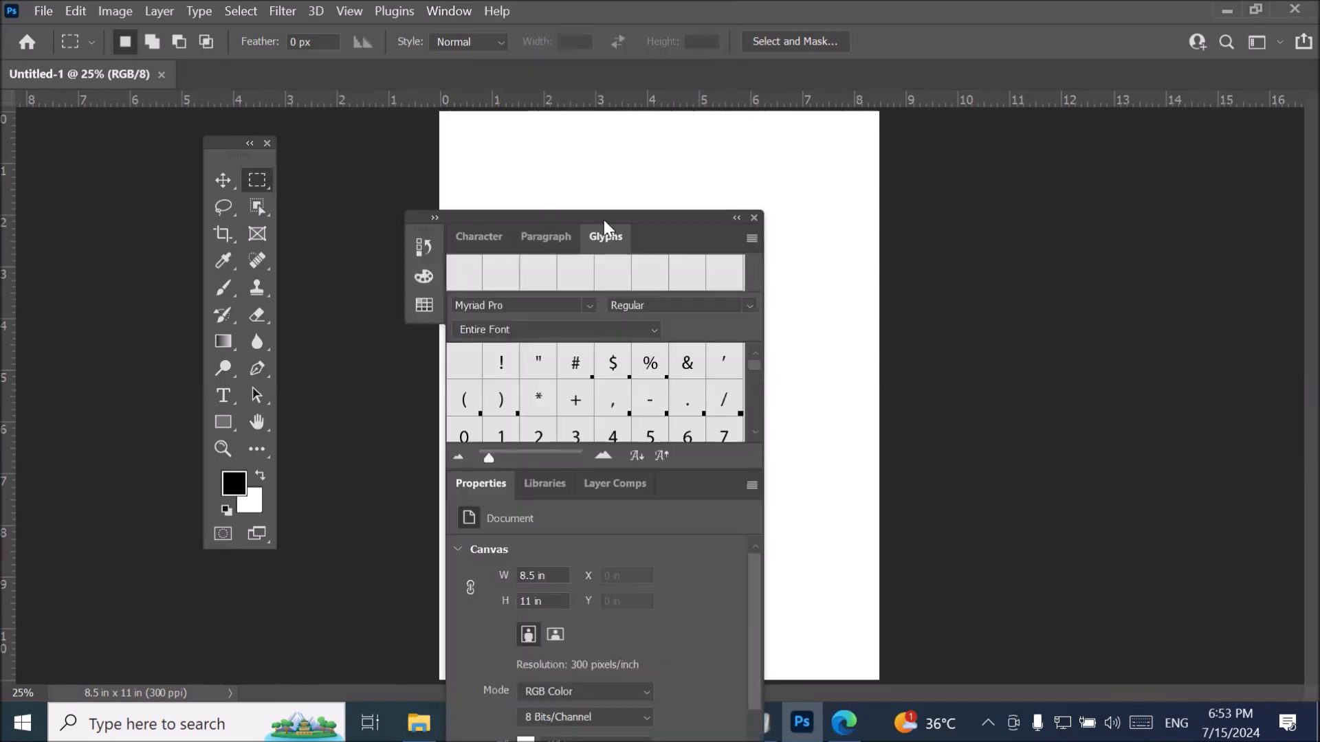
drag(596, 213, 996, 124)
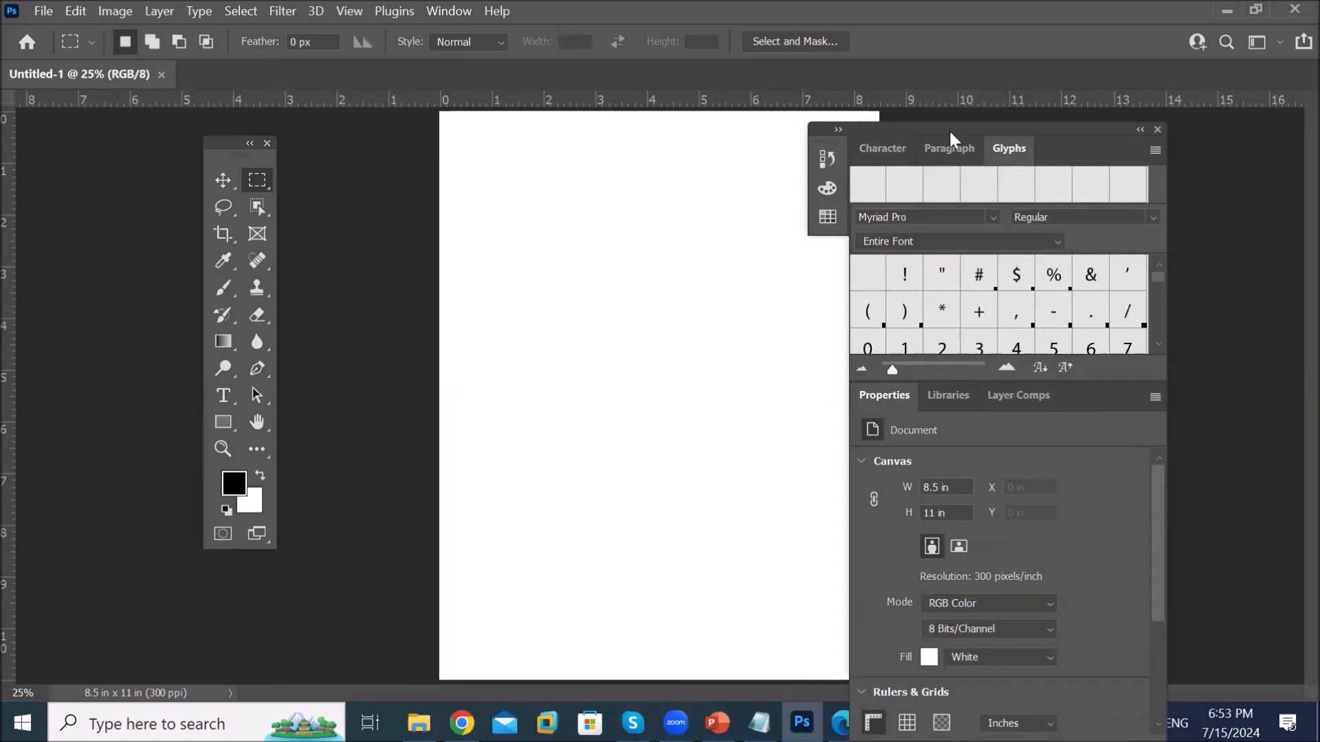
drag(950, 132, 954, 124)
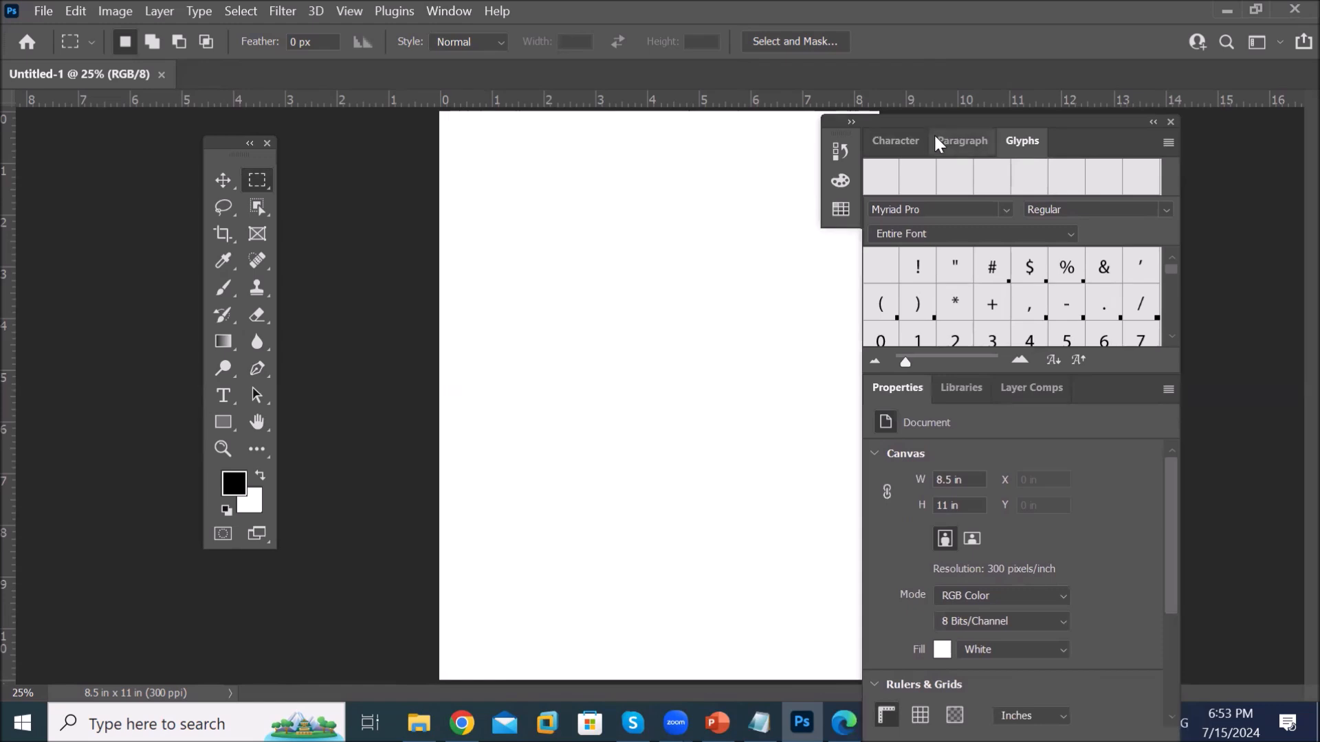
drag(960, 122, 991, 89)
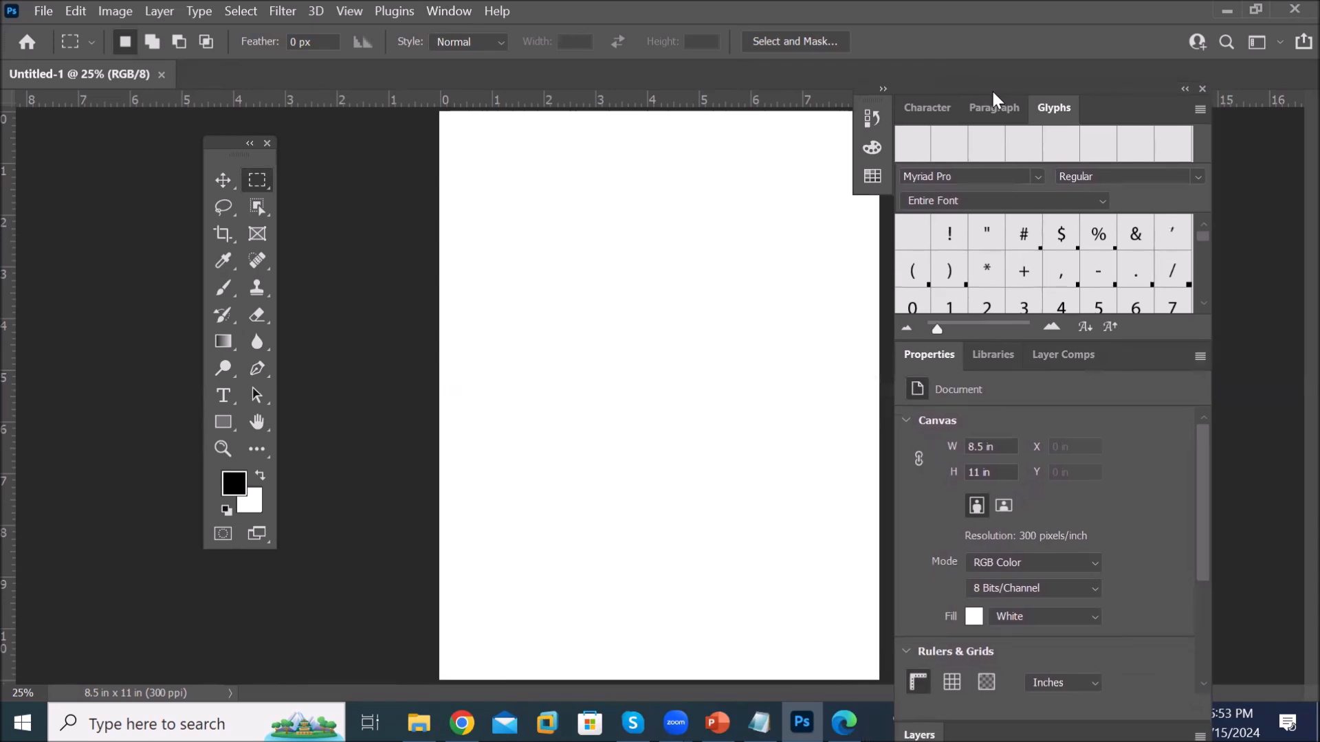
drag(919, 735, 395, 238)
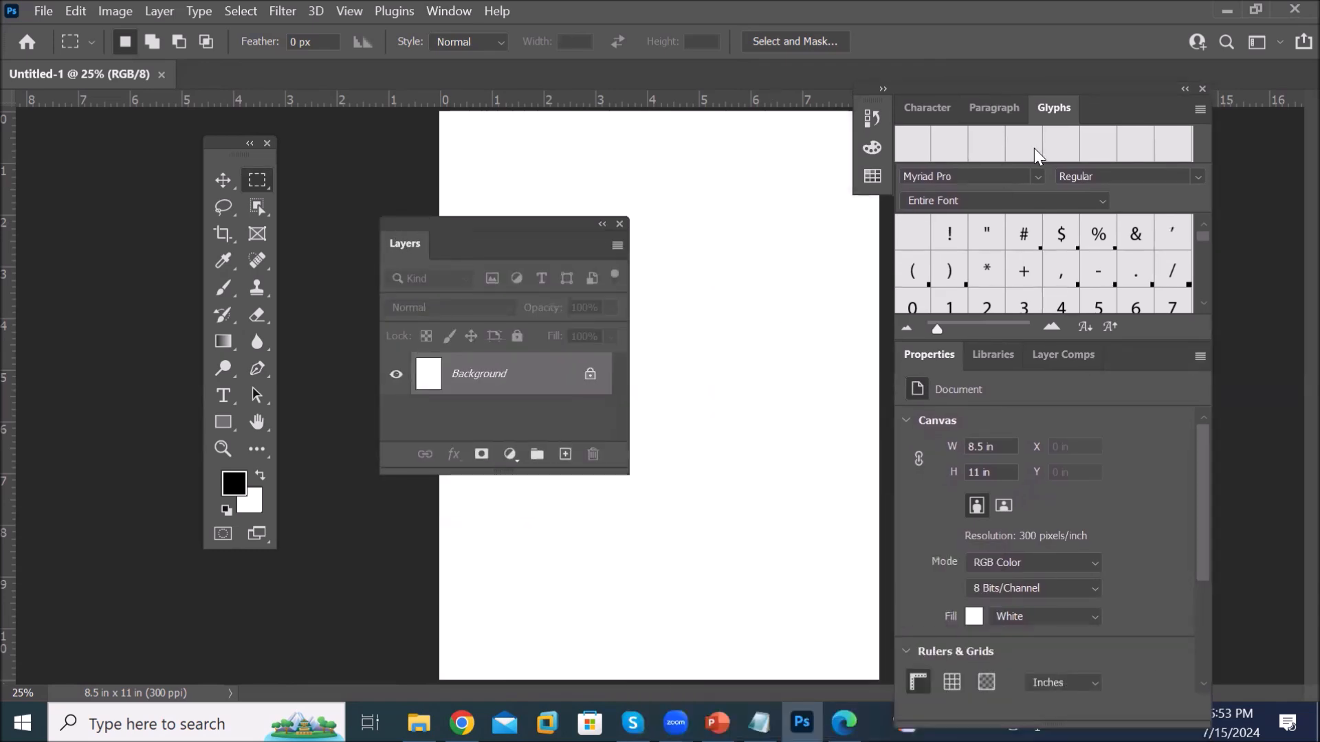
click(1203, 88)
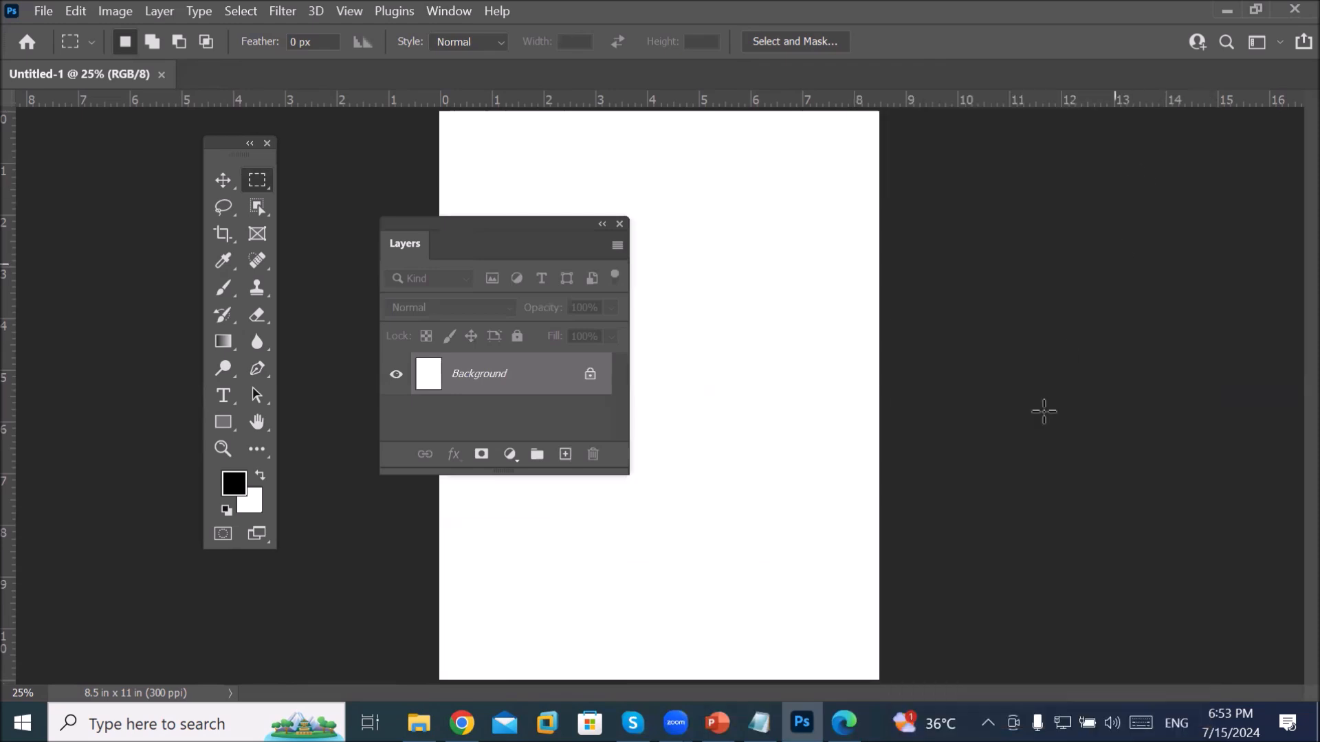
drag(437, 224, 950, 166)
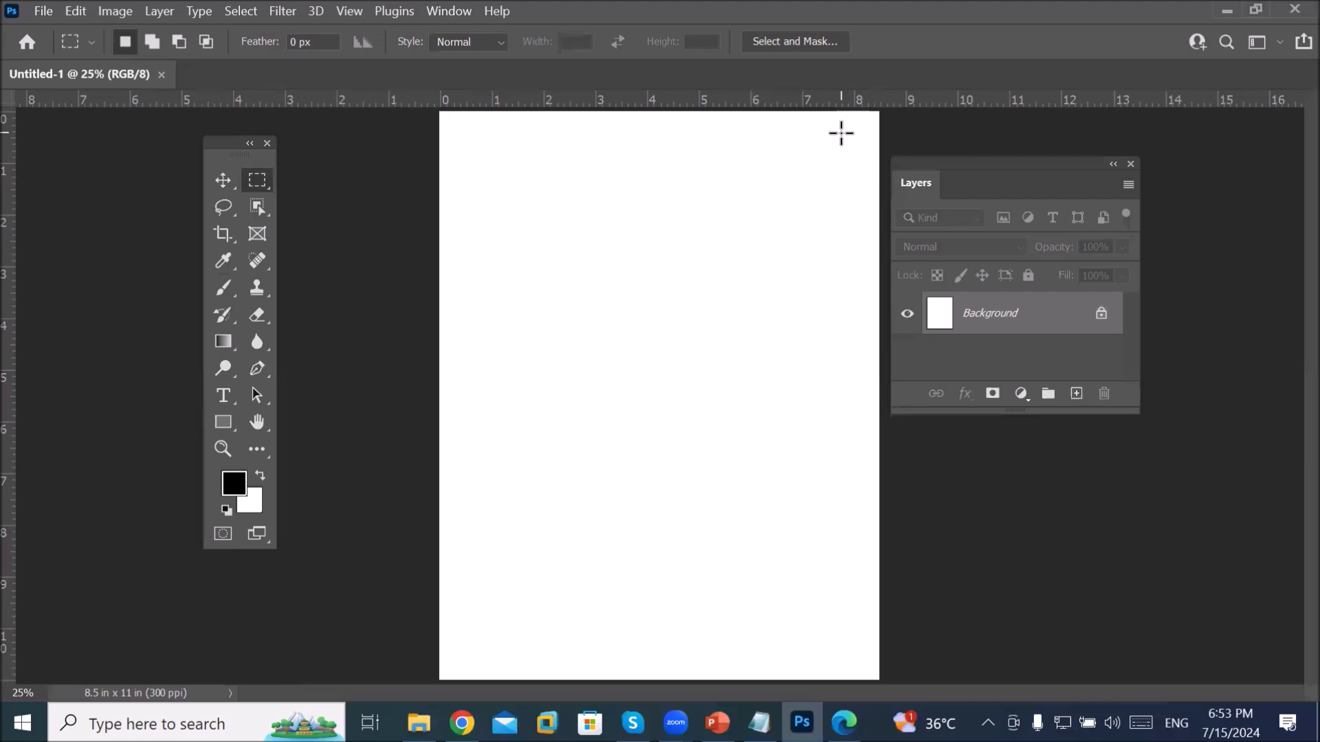
click(445, 11)
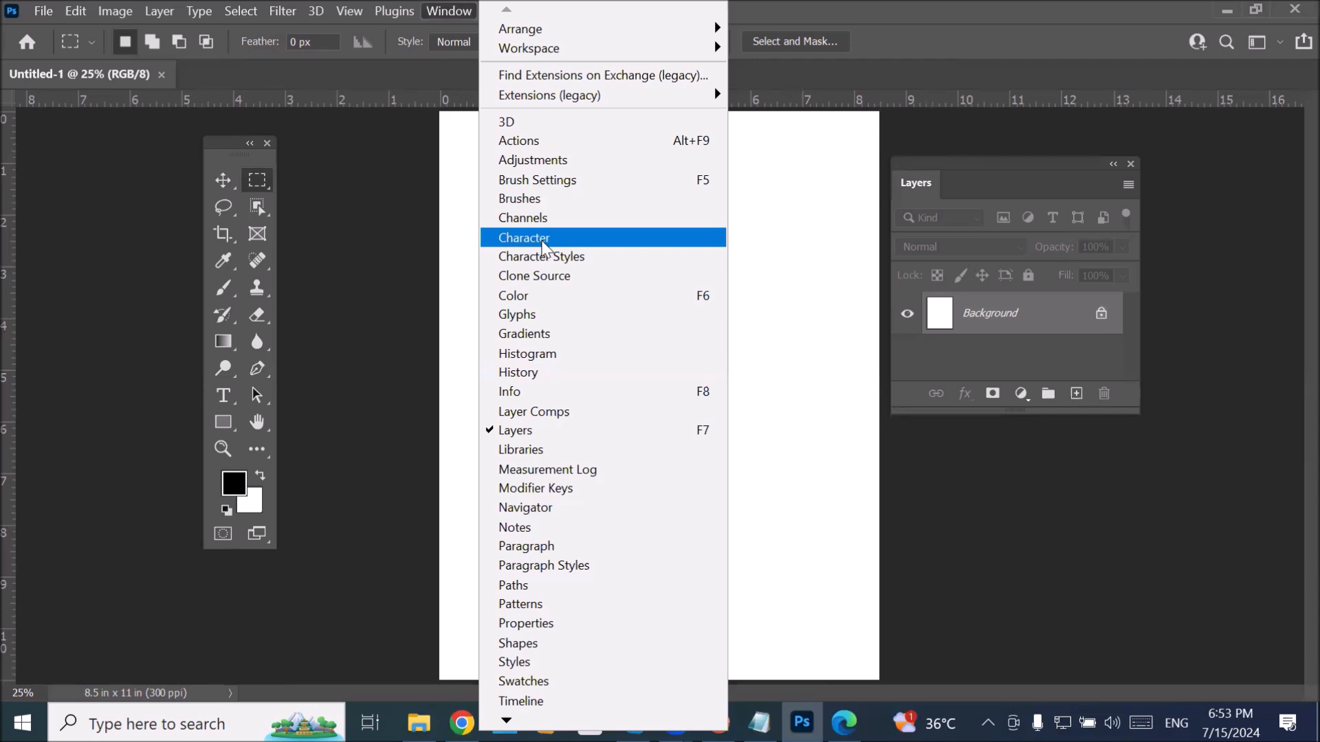
Step: Group Character and Paragraph as tabs with the floating Layers panel, then close Glyphs and Properties
click(544, 241)
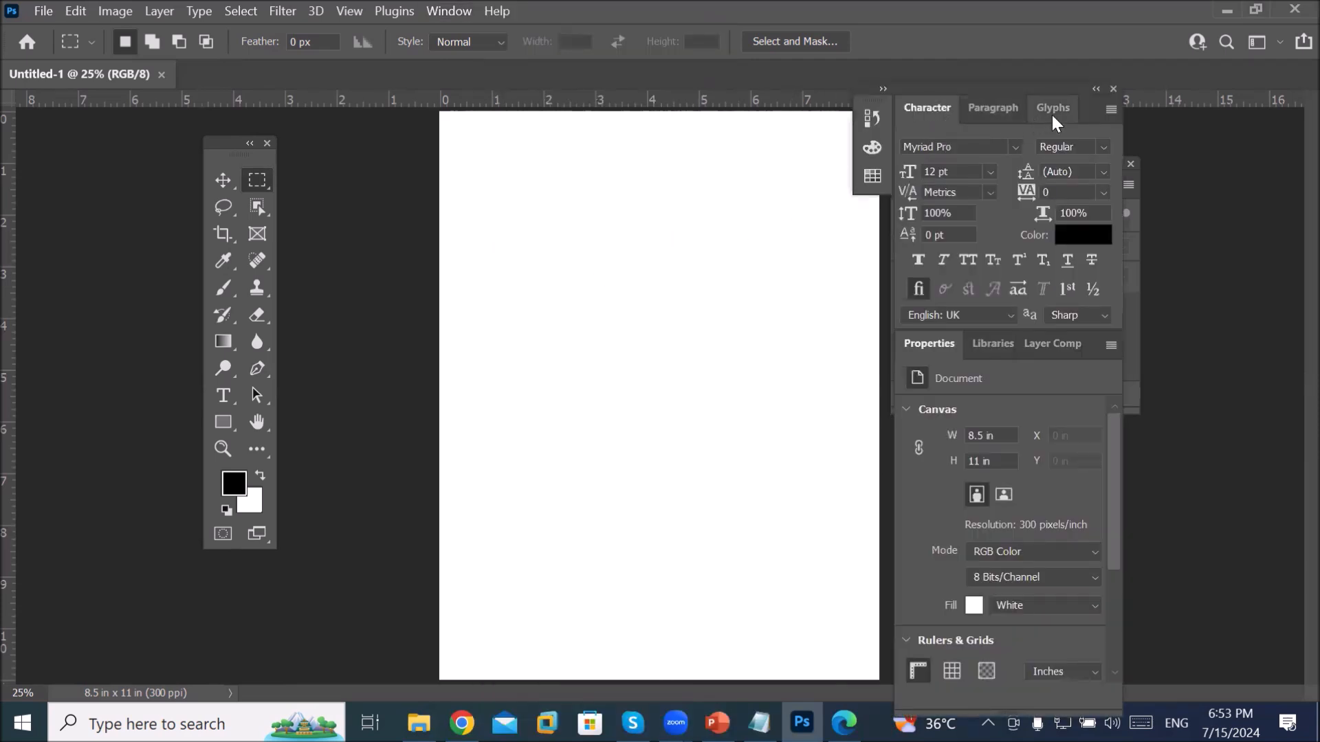
drag(1092, 103, 572, 182)
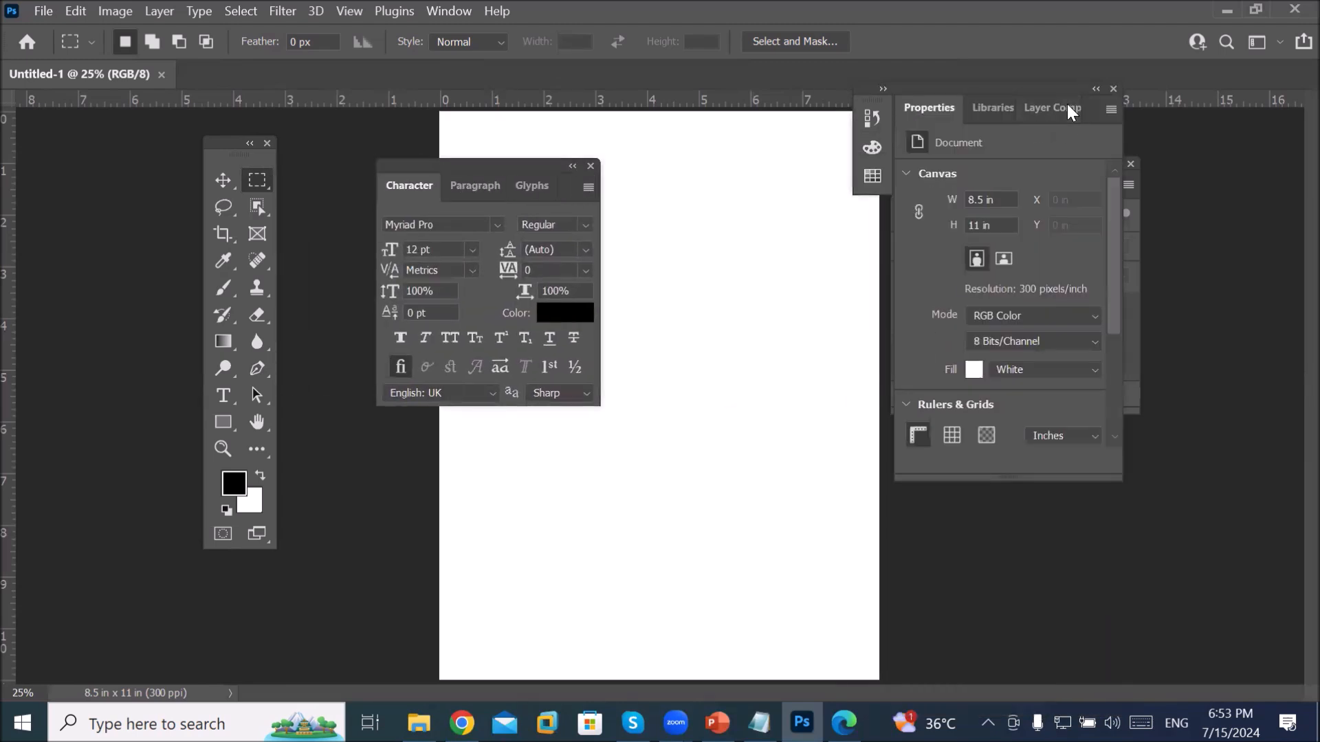
drag(985, 85, 394, 465)
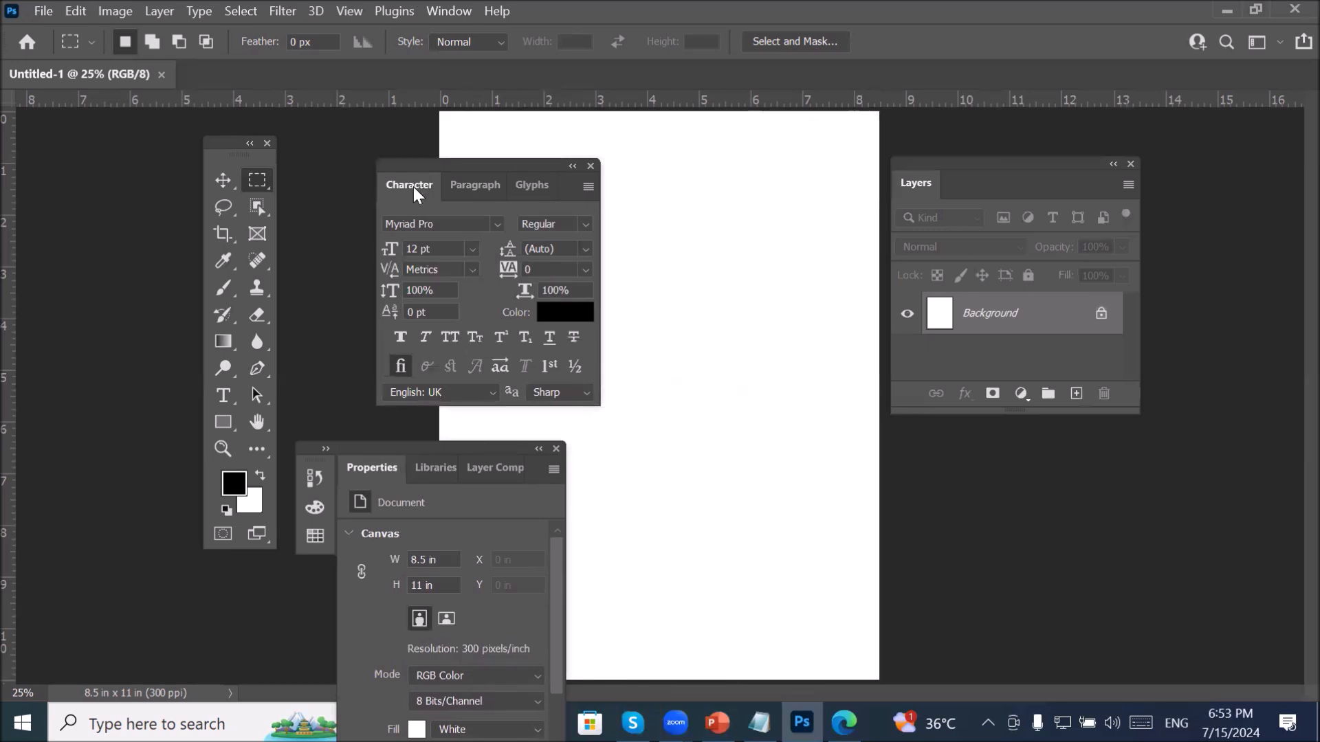
drag(411, 182, 981, 184)
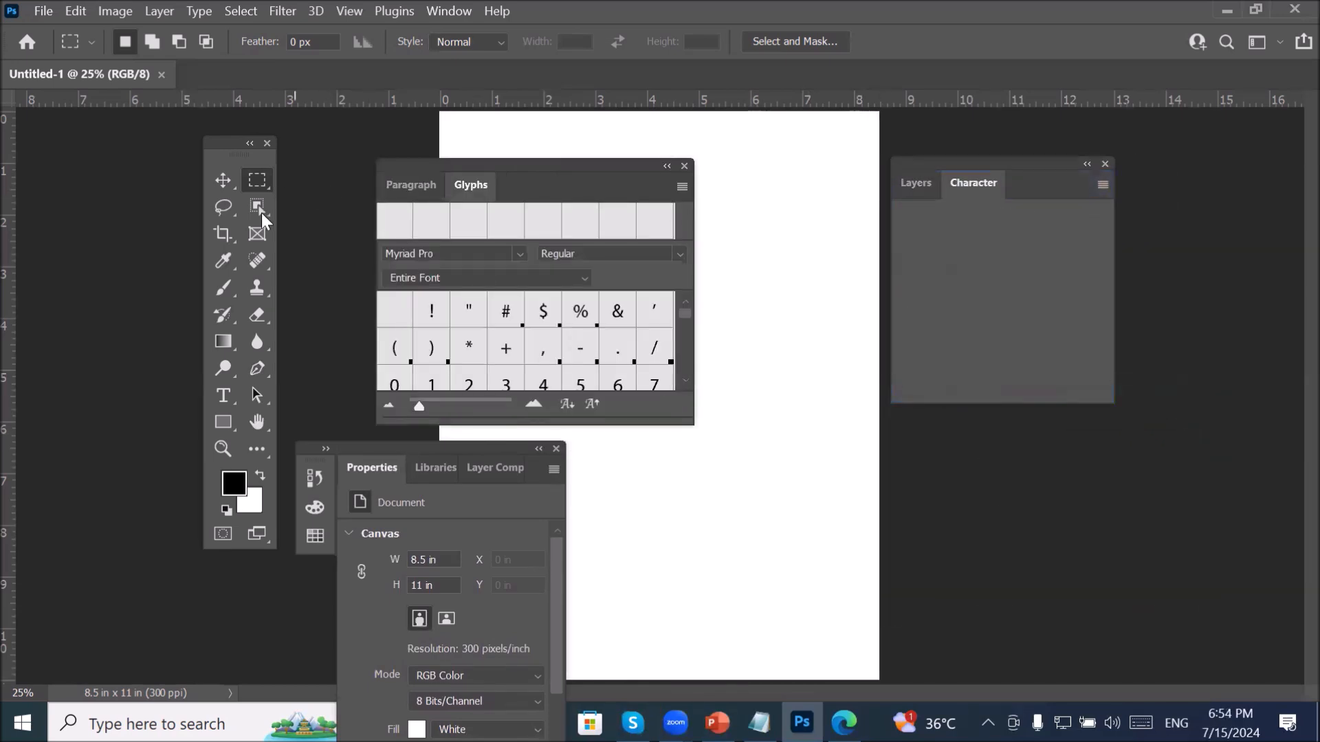
click(408, 184)
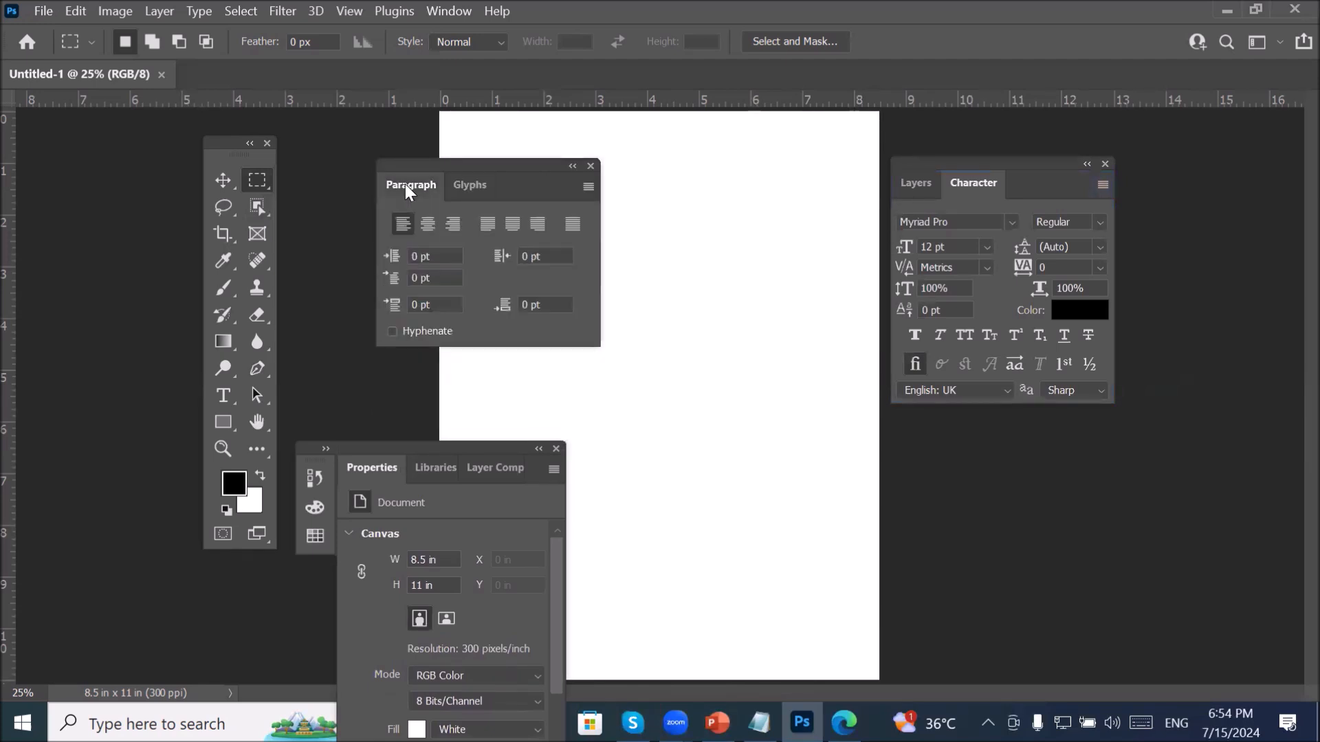
drag(406, 183, 1035, 183)
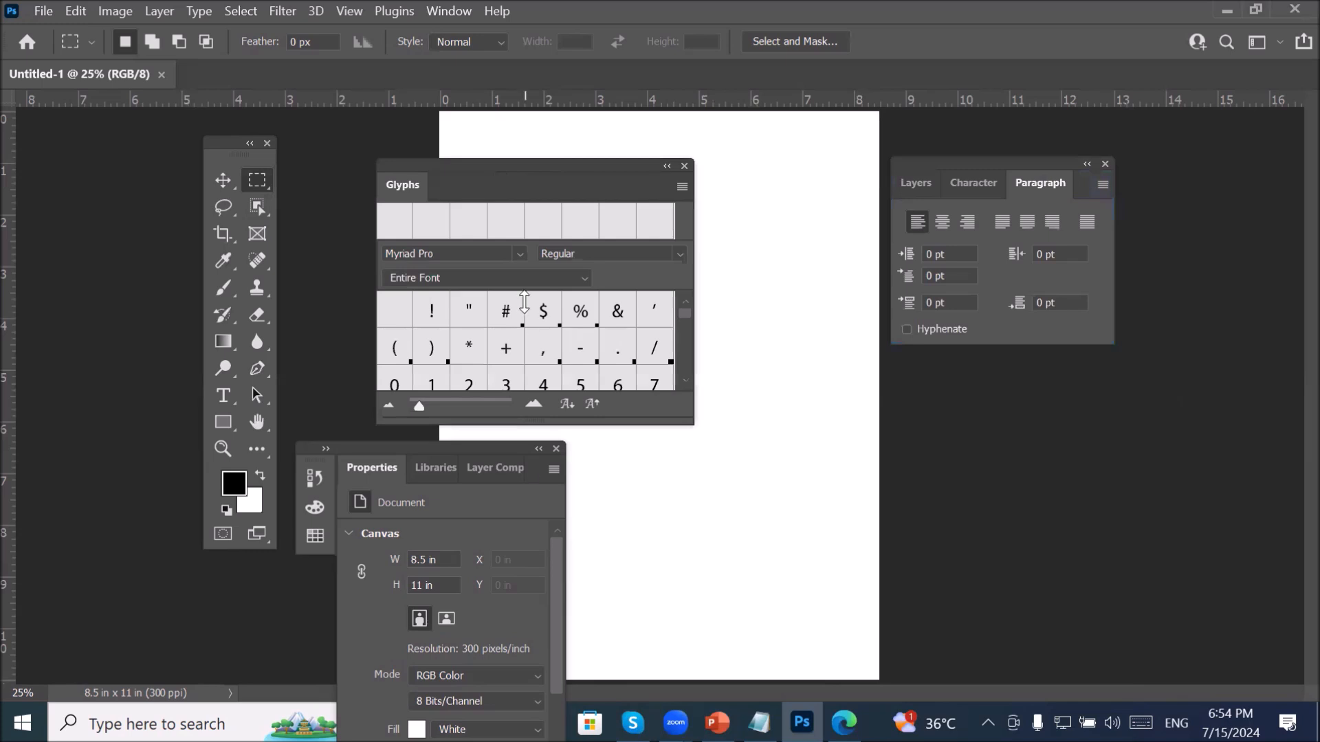
click(684, 166)
click(556, 449)
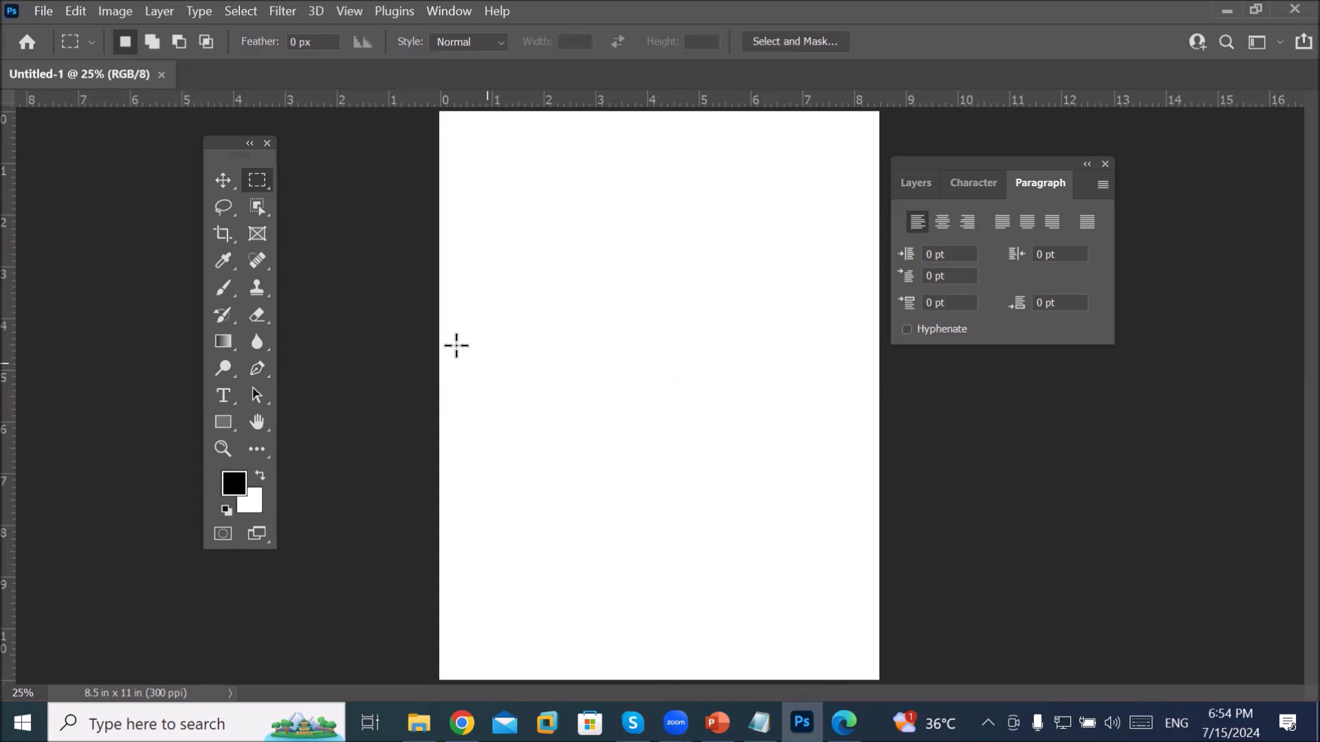
Step: Type the title 'Mr. Snlaim Ti' near the top of the page and commit it
click(221, 397)
click(558, 163)
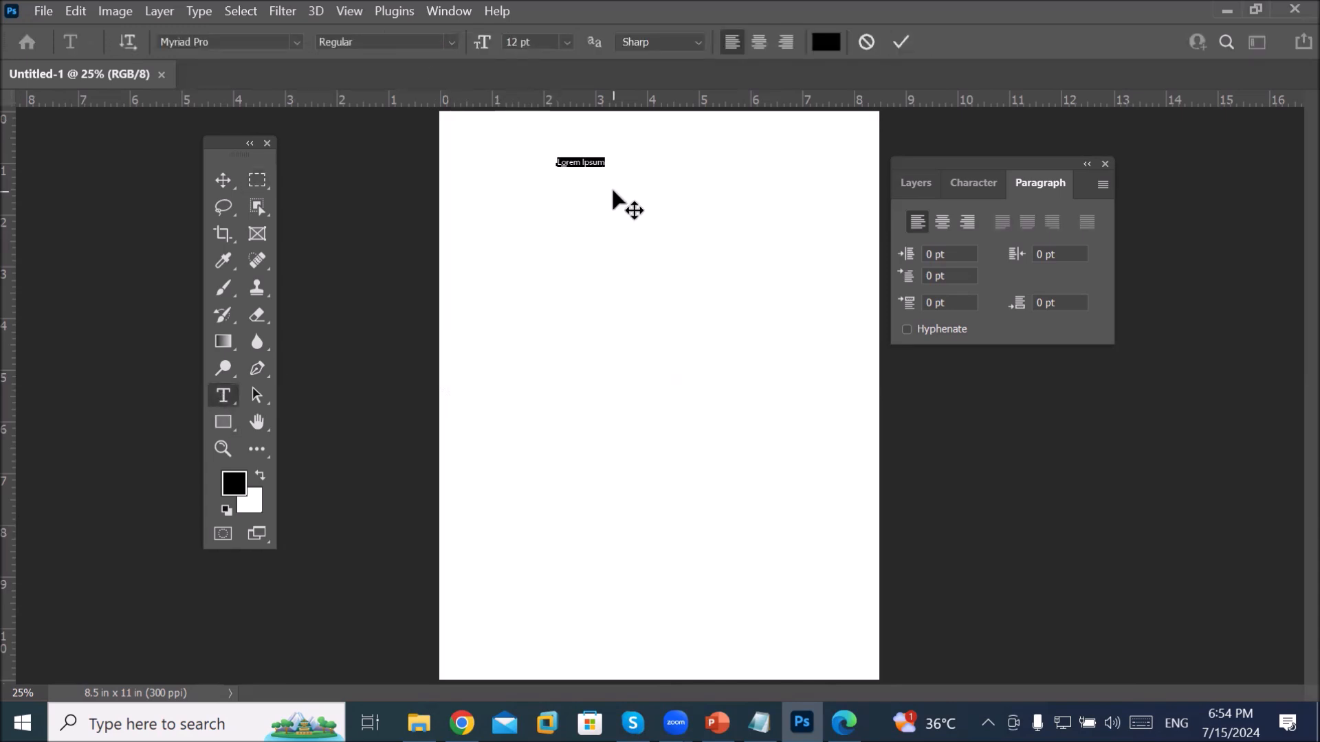
text(Mr)
text(. Sn)
text(laim Title)
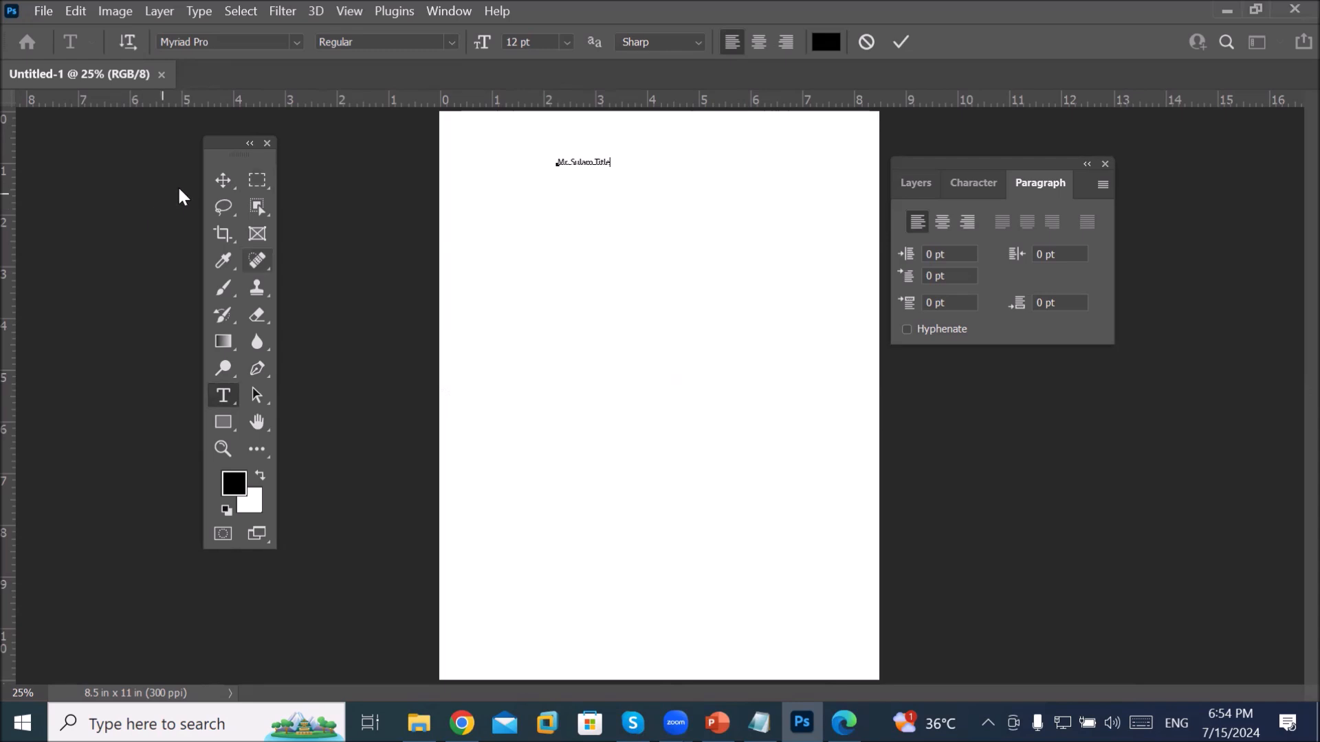
click(220, 180)
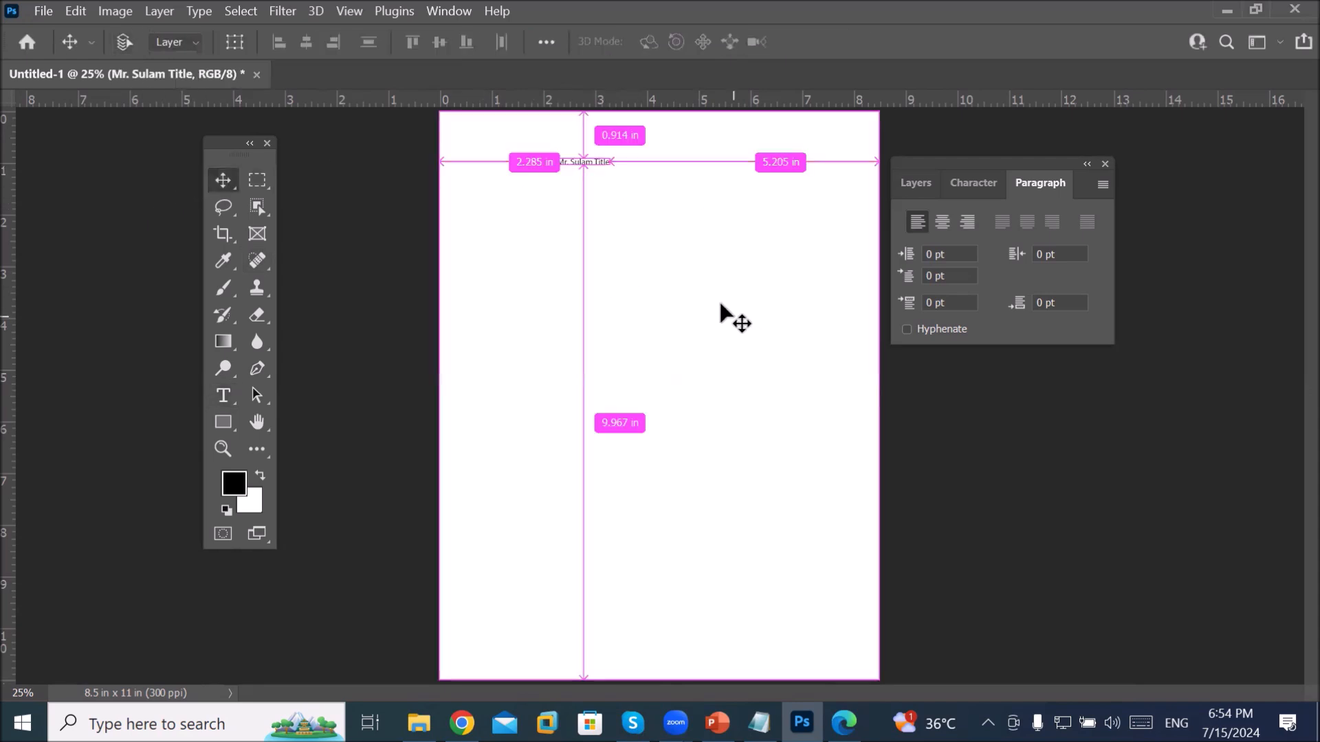
Step: Scale the title up about six times to 67.41 pt and settle it at the page top
key(ctrl+t)
drag(608, 169, 847, 275)
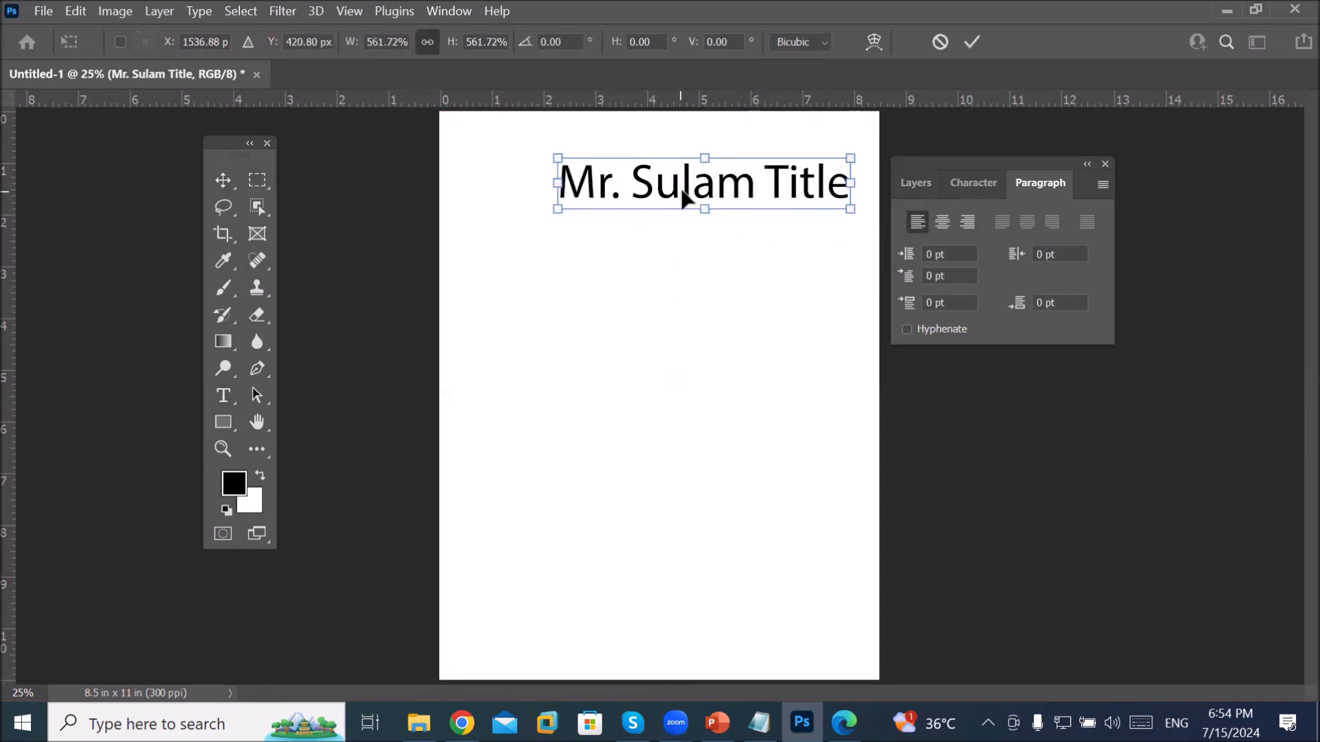
drag(686, 200, 633, 177)
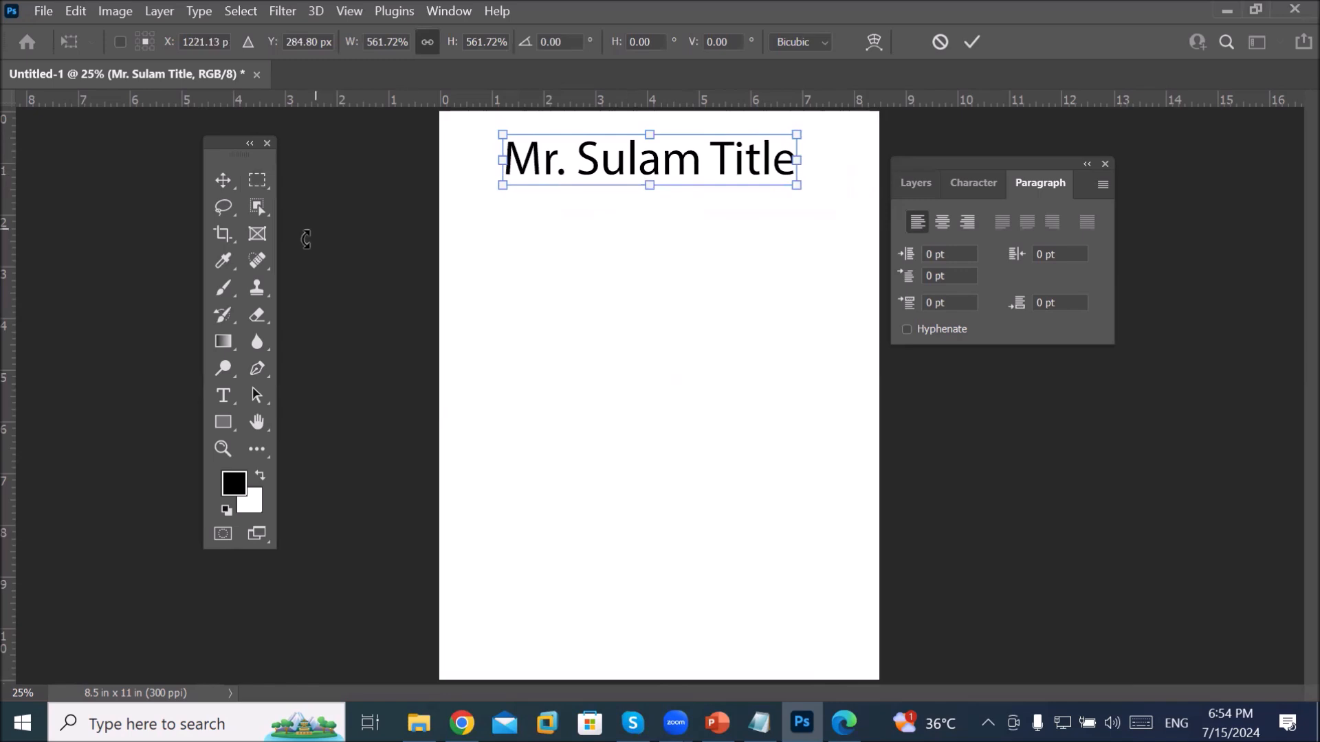
right_click(228, 397)
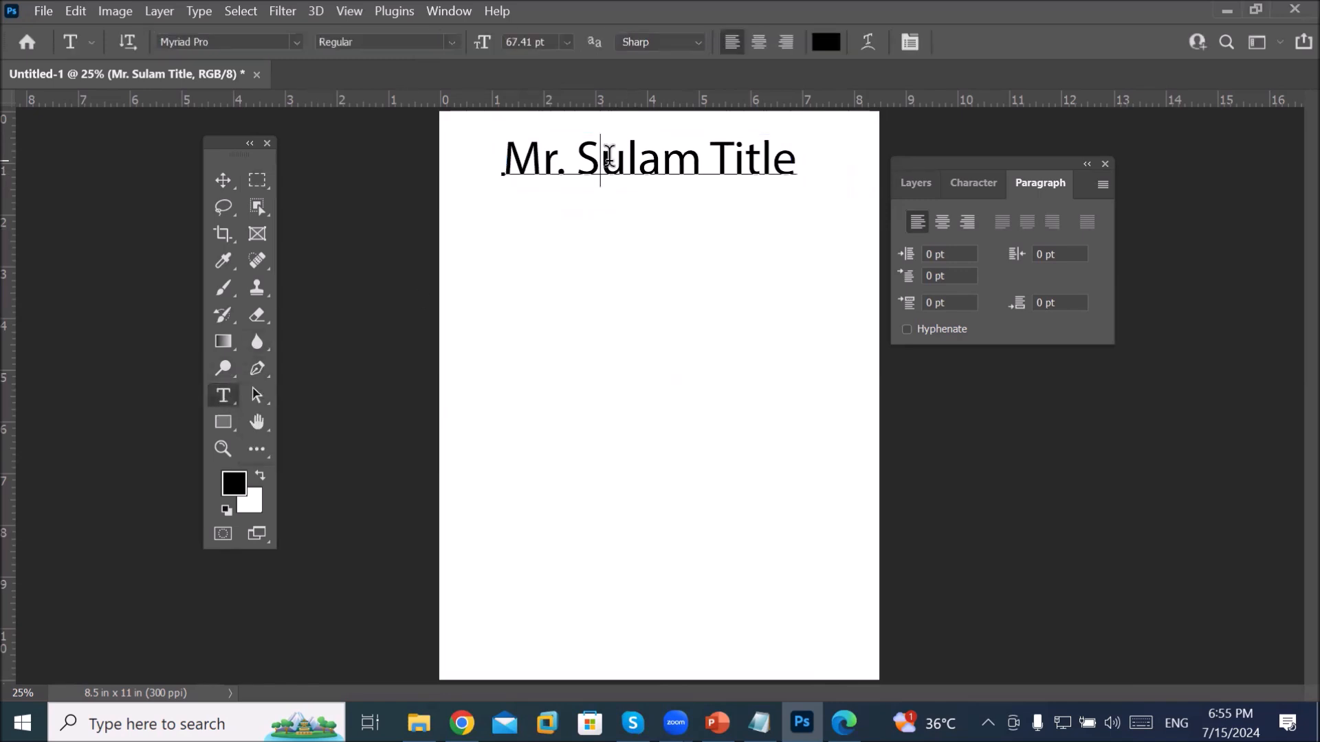
Step: Replace 'Sulam' with 'Salman' in the title, commit it, and select the title layer in an enlarged Layers panel
double_click(599, 156)
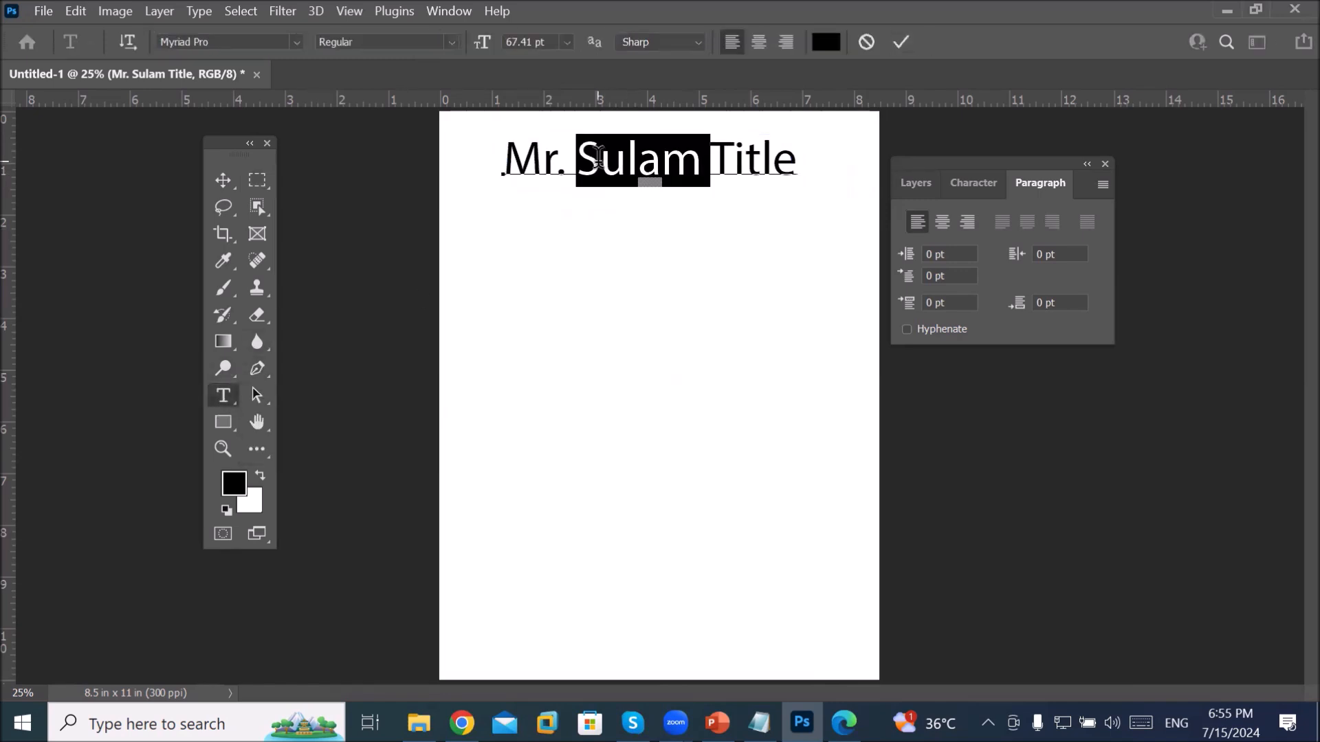
text(Salman)
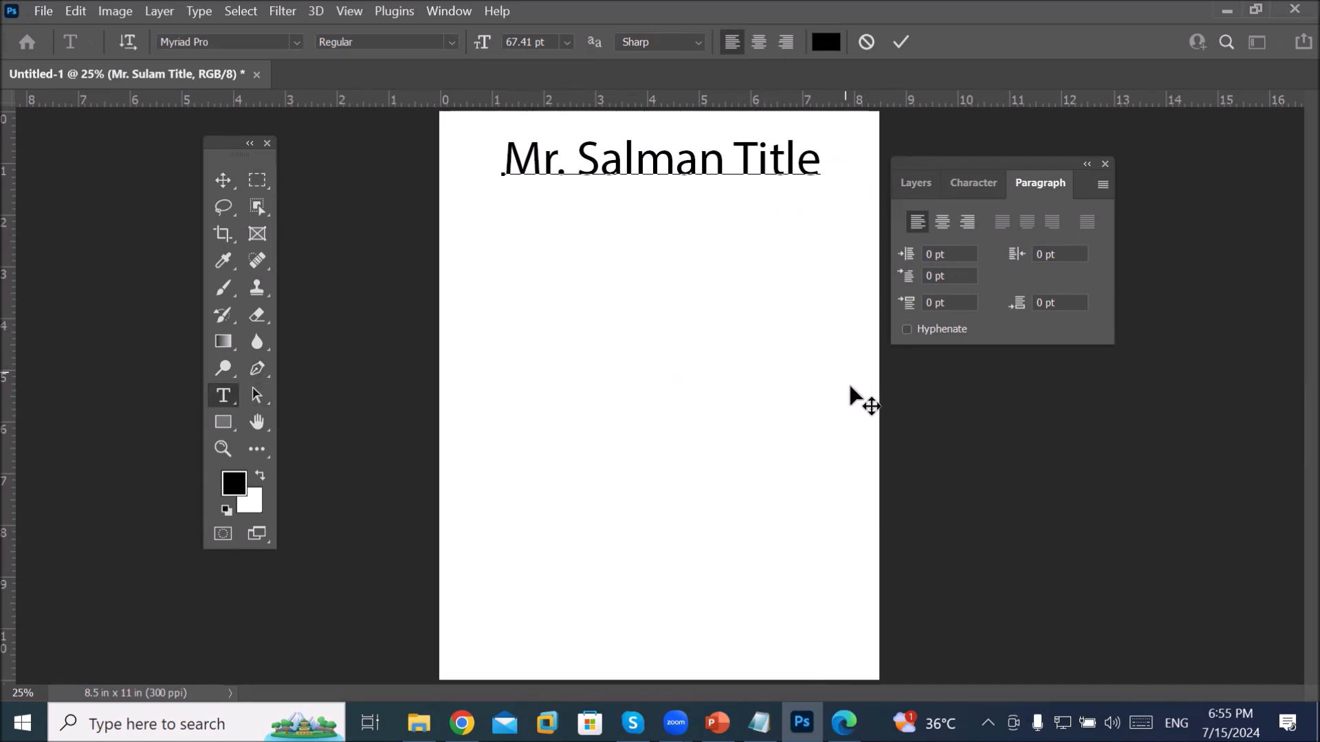
click(905, 183)
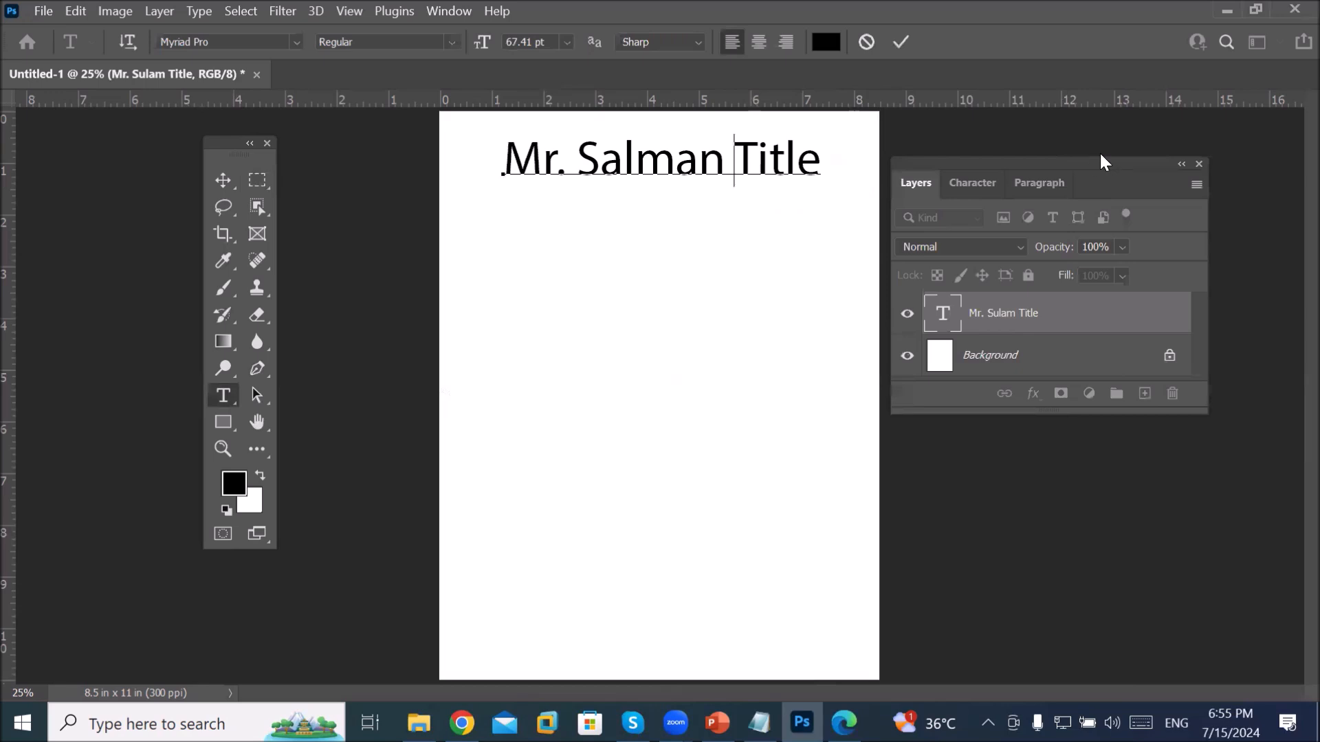
drag(1127, 163, 1152, 142)
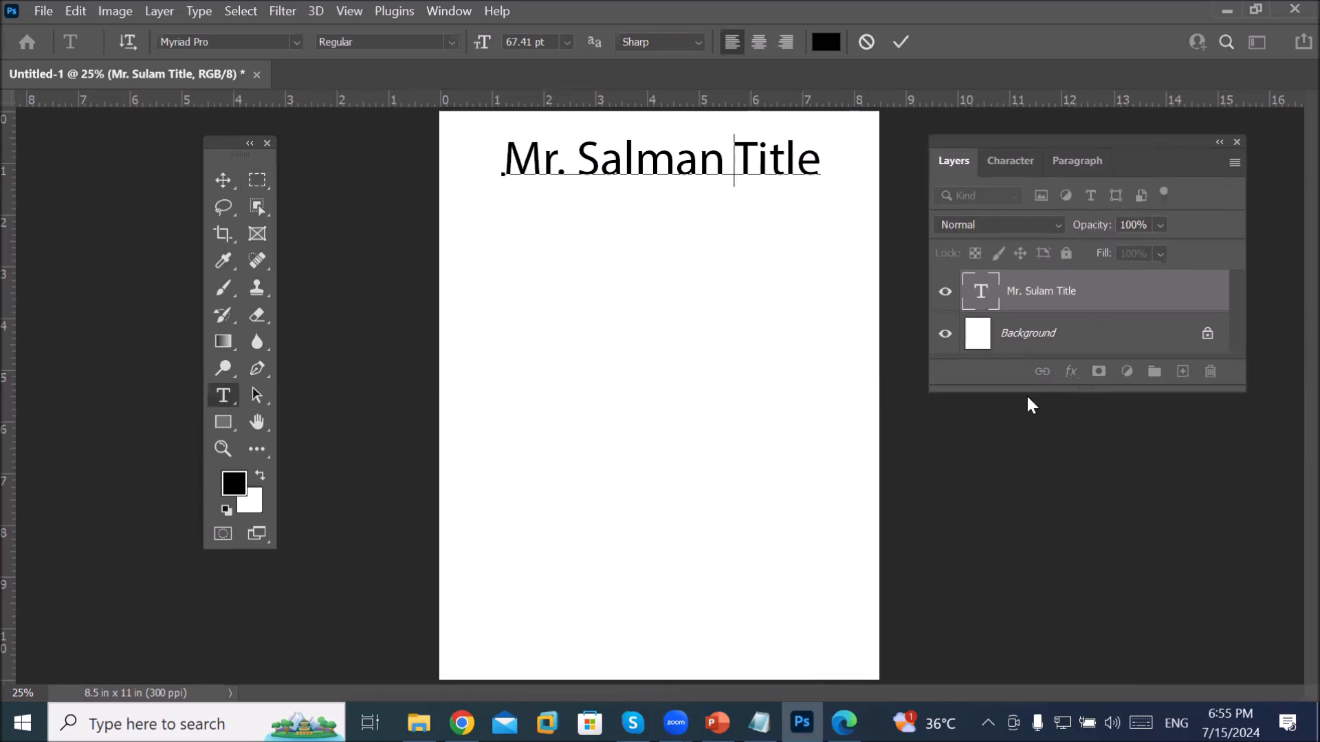
drag(1028, 391, 996, 529)
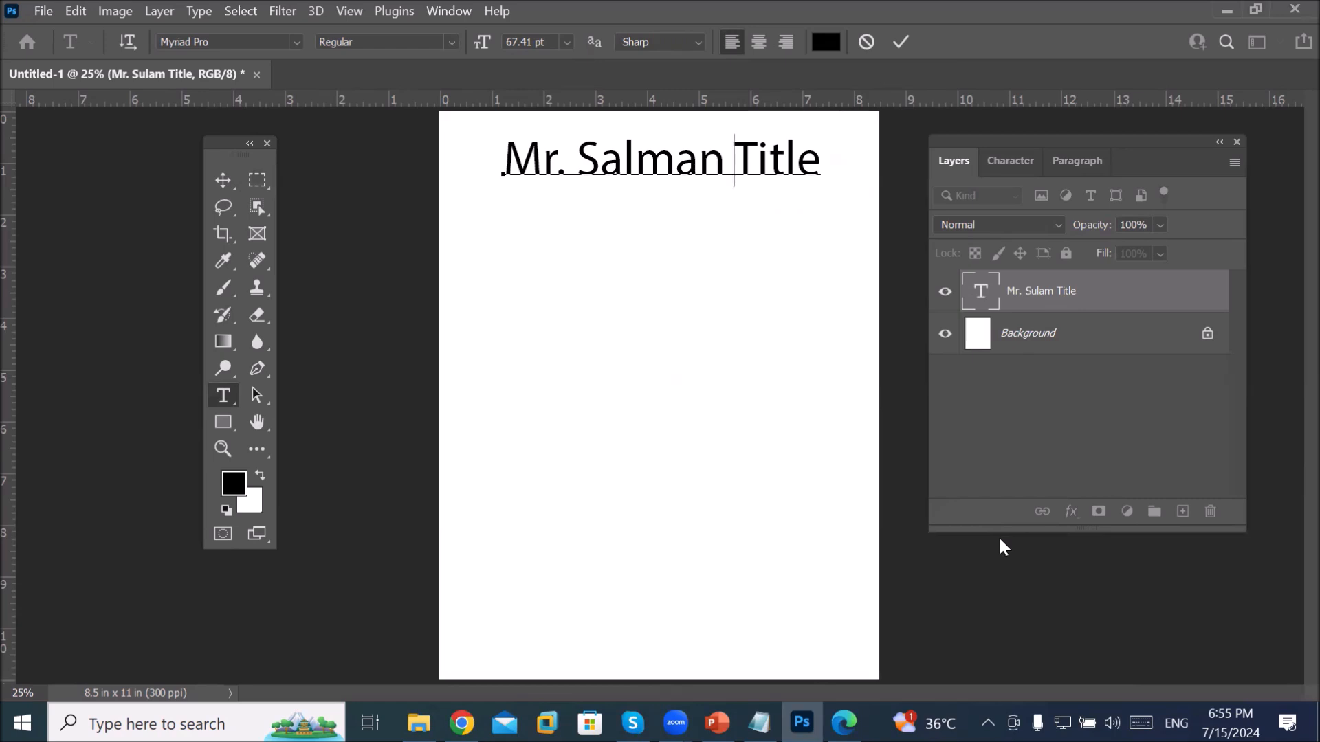
click(1046, 339)
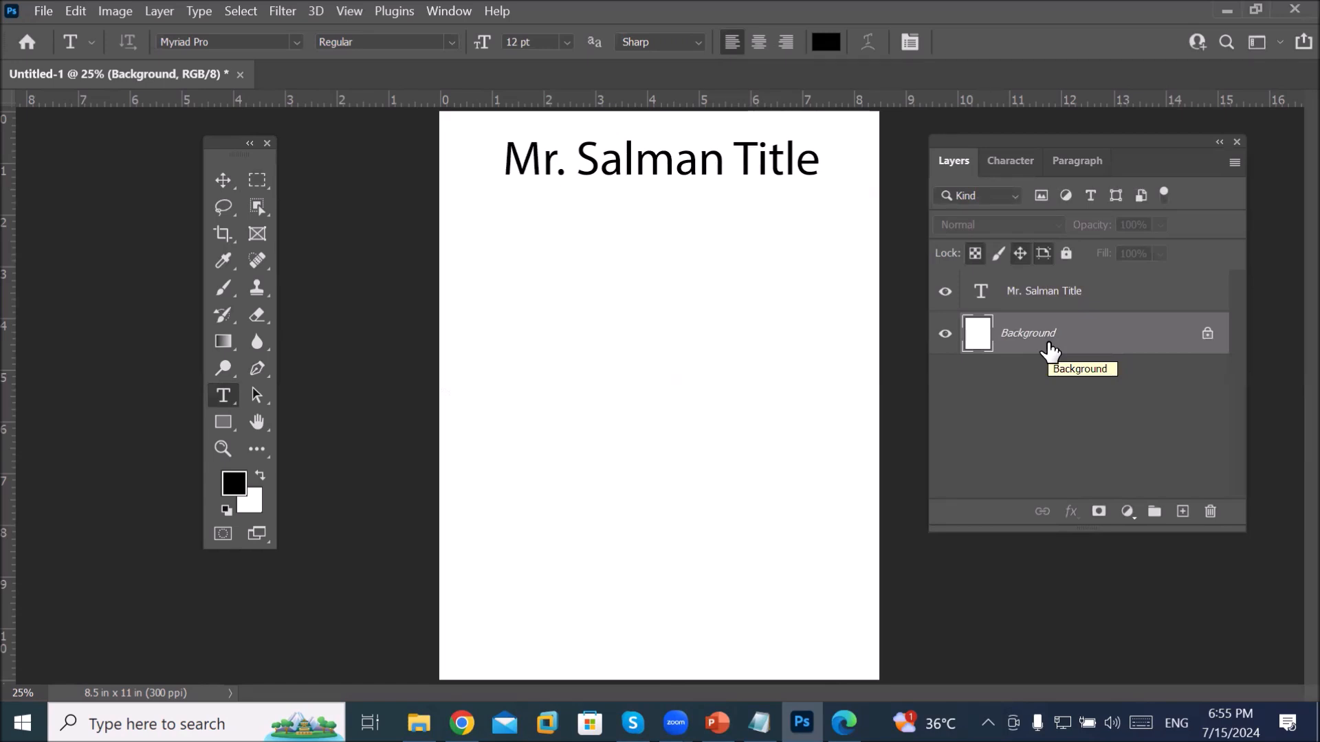
click(1066, 293)
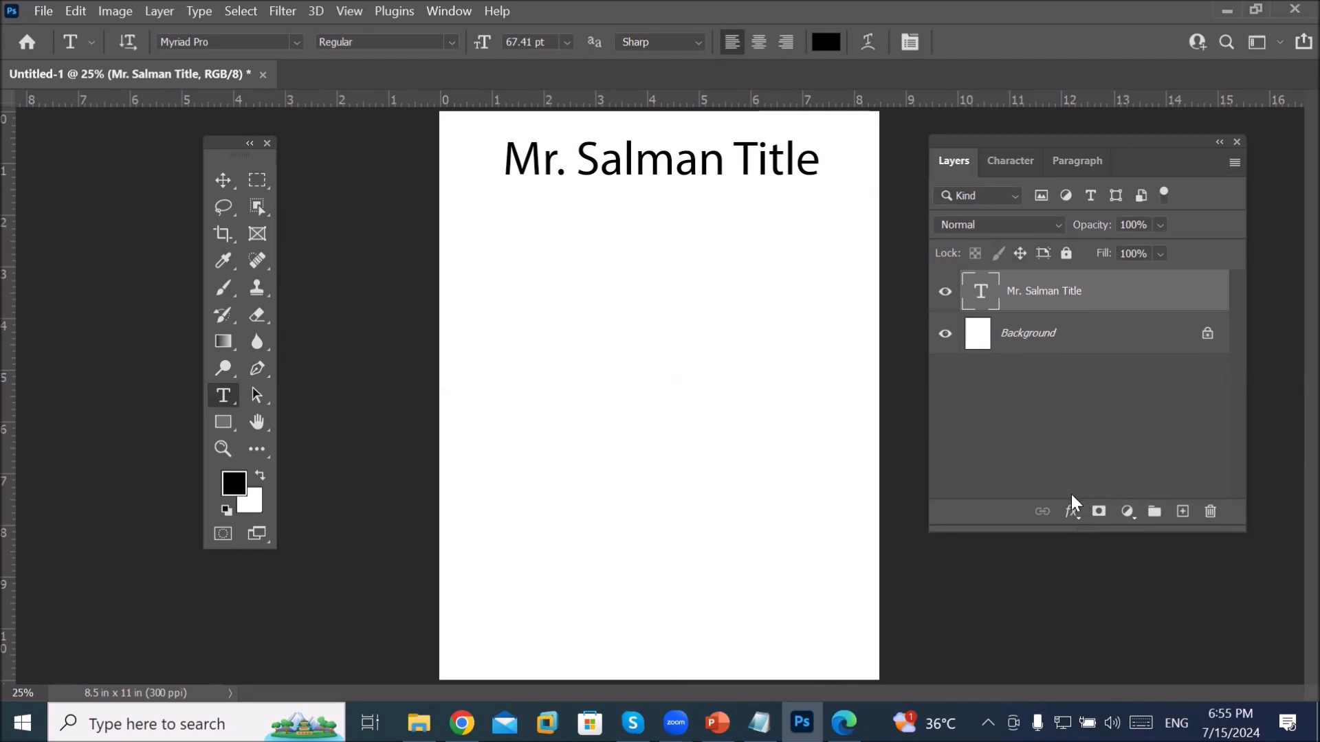
Step: Place the 09bikes1 motorcycle image from Images > Models as an embedded layer
click(45, 11)
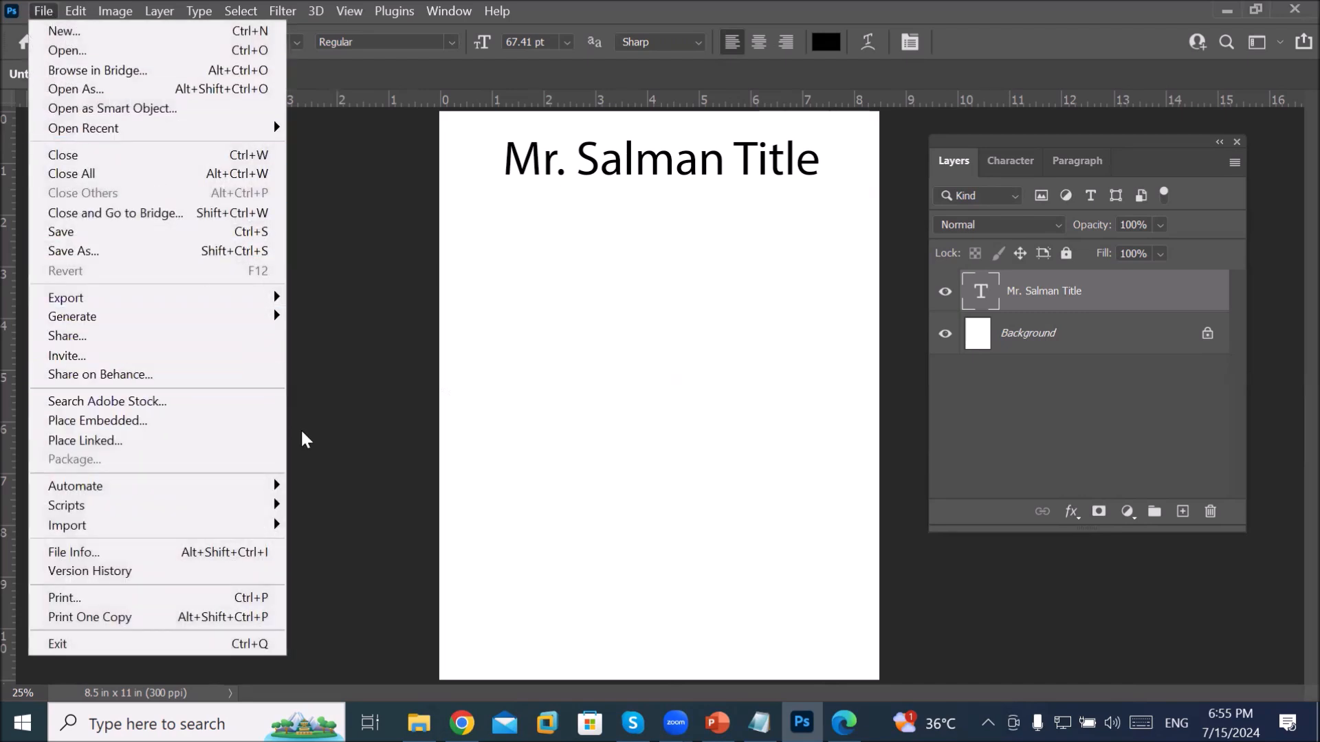
click(248, 422)
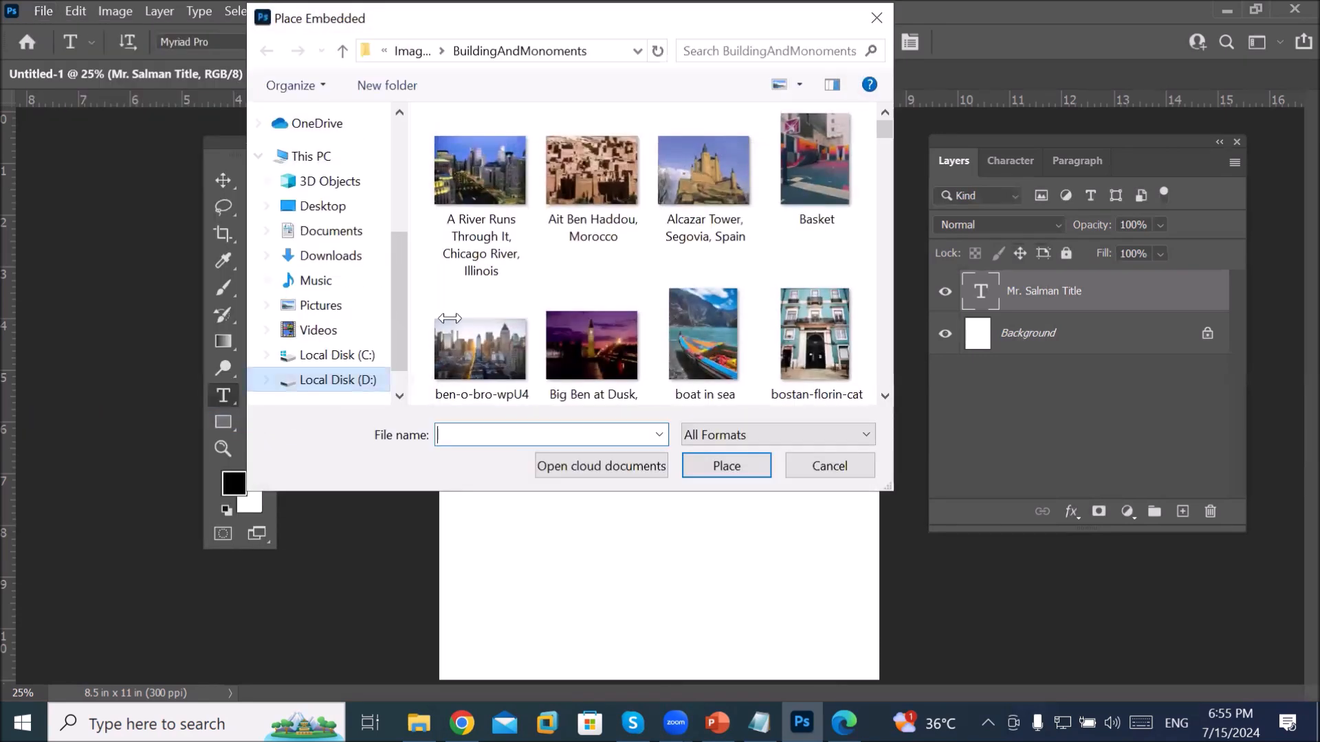
click(708, 176)
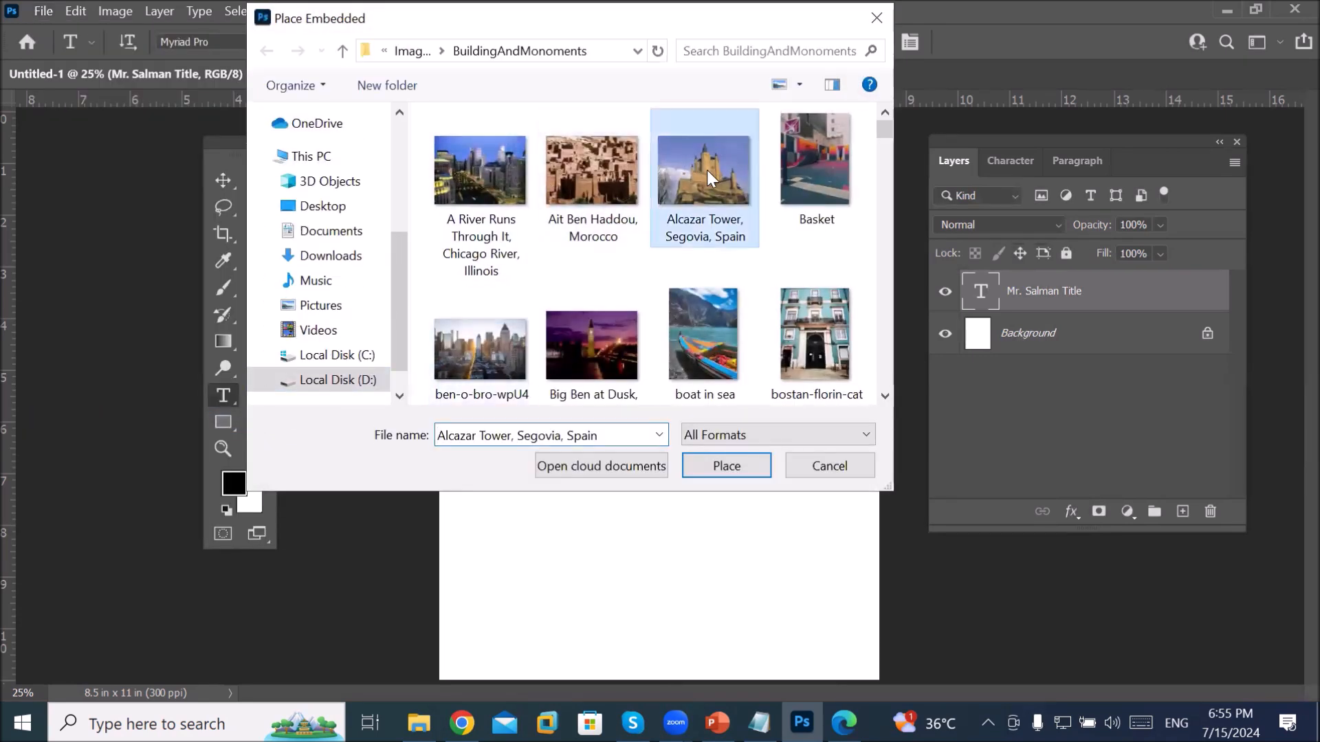
click(431, 51)
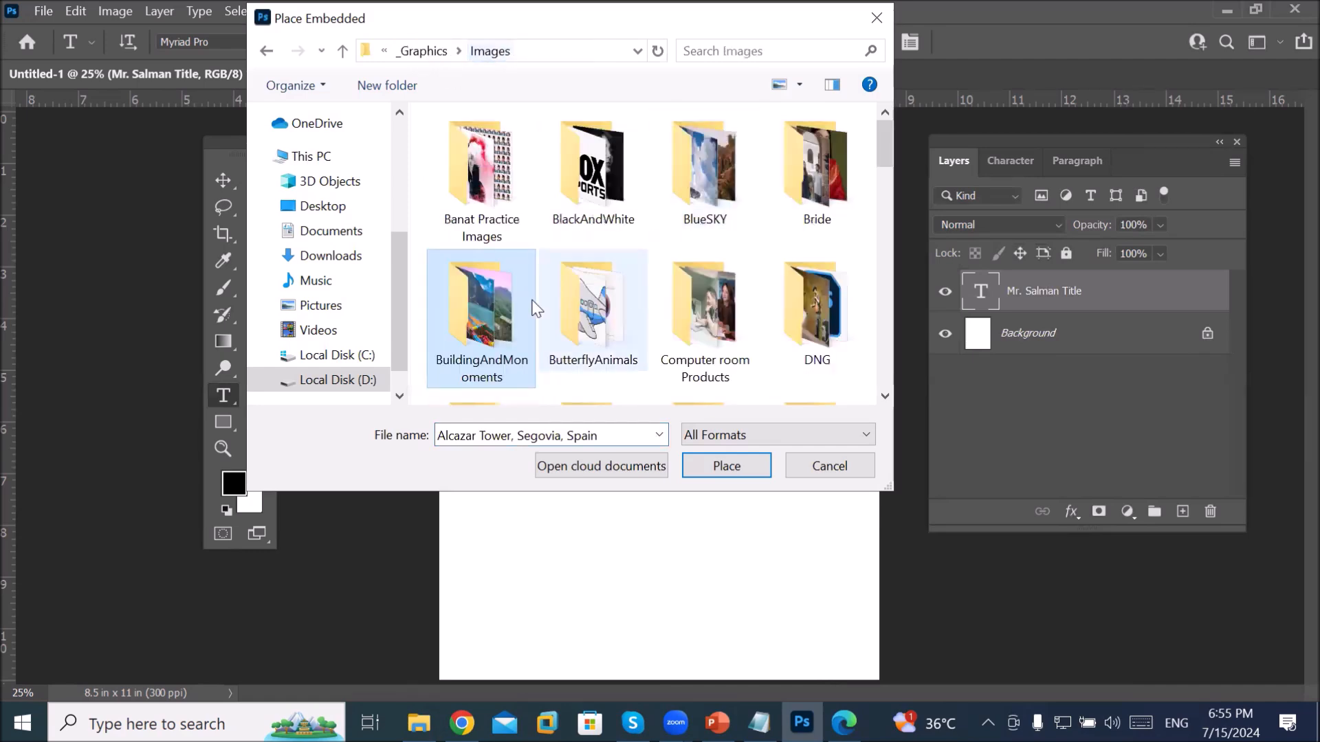
scroll(603, 306, down, 3)
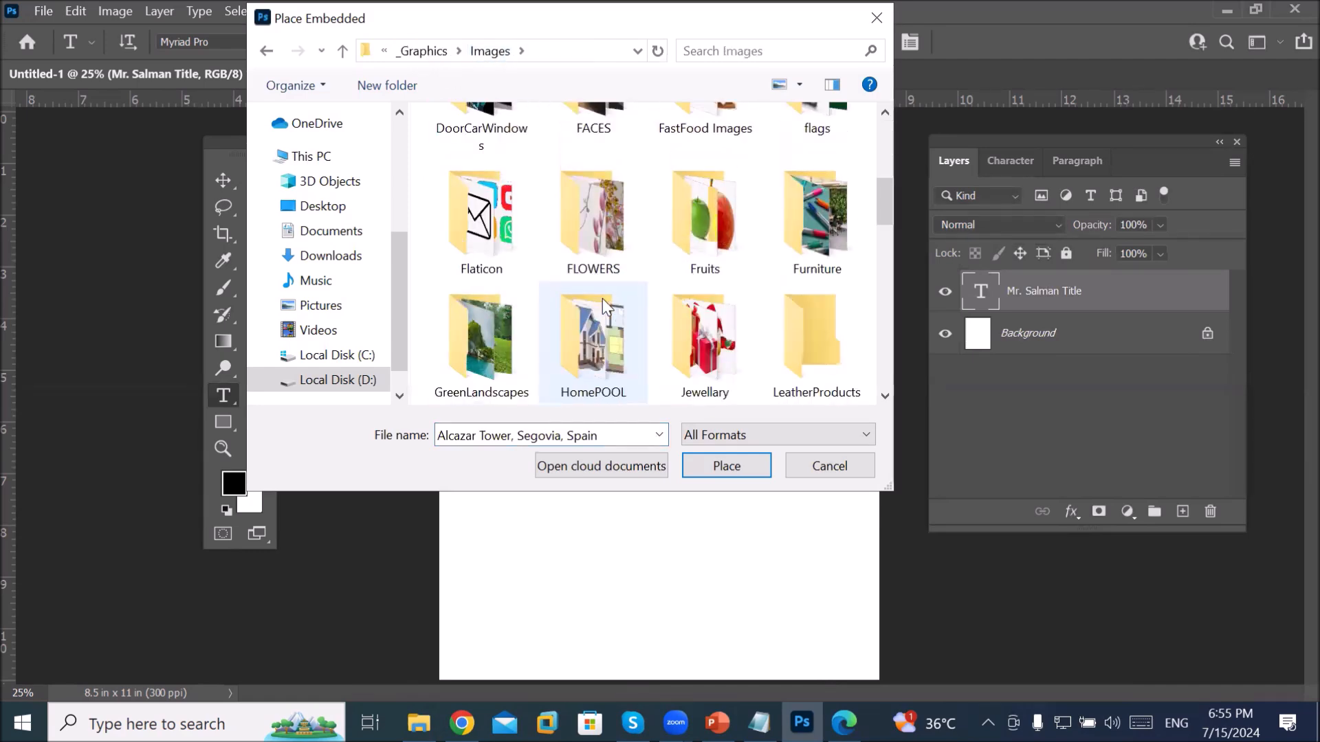
scroll(615, 290, down, 1)
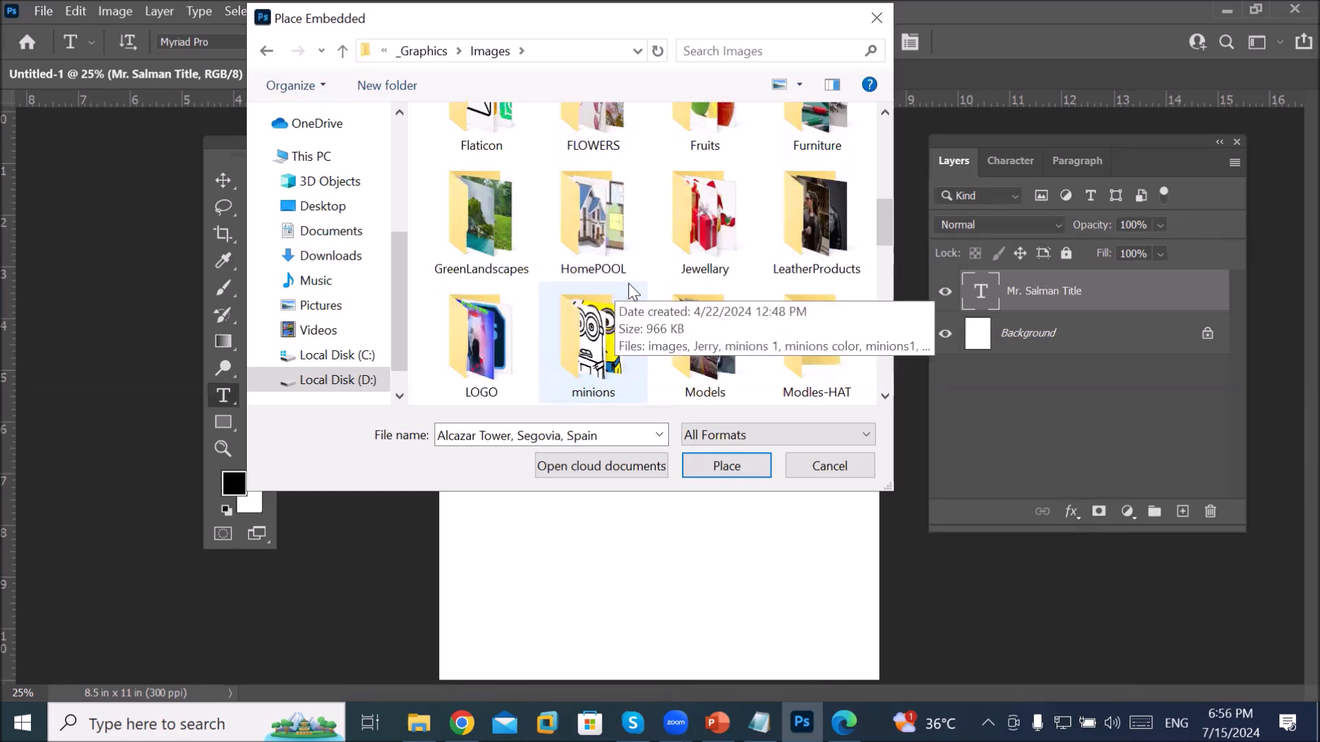
double_click(738, 343)
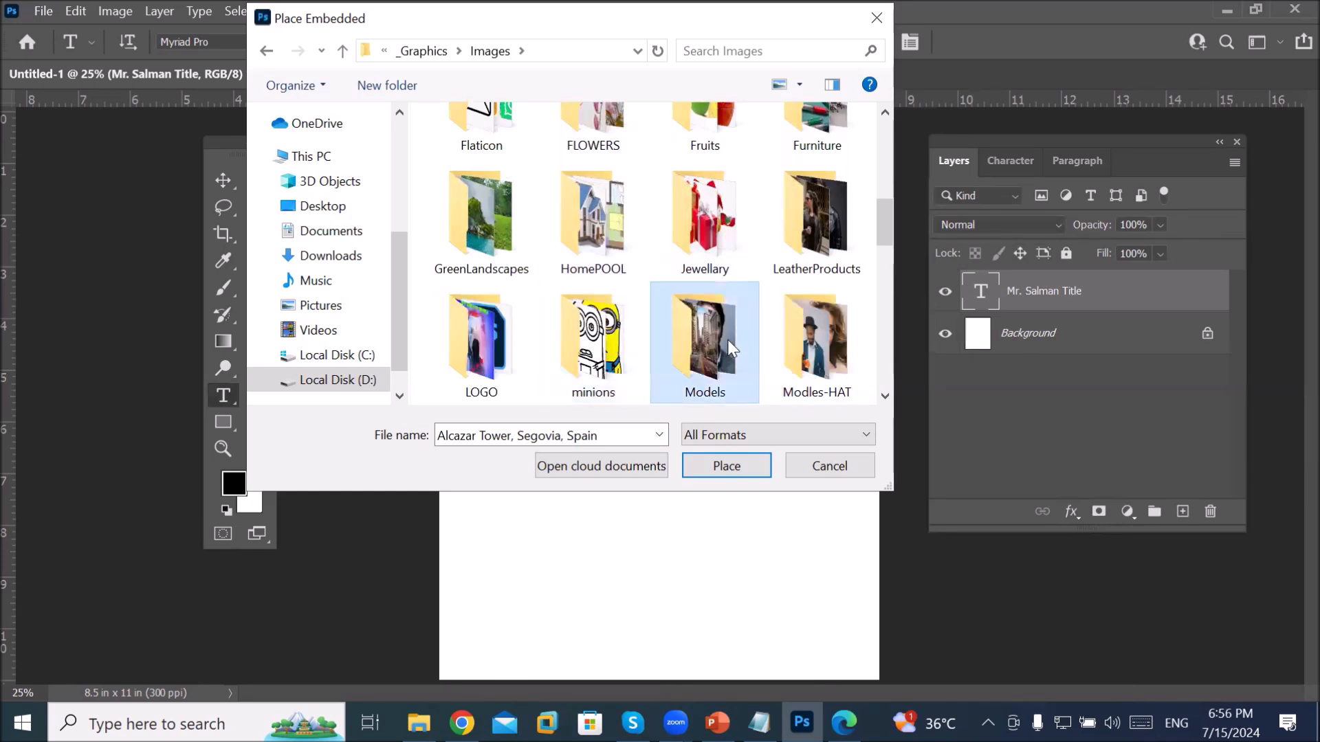
click(727, 340)
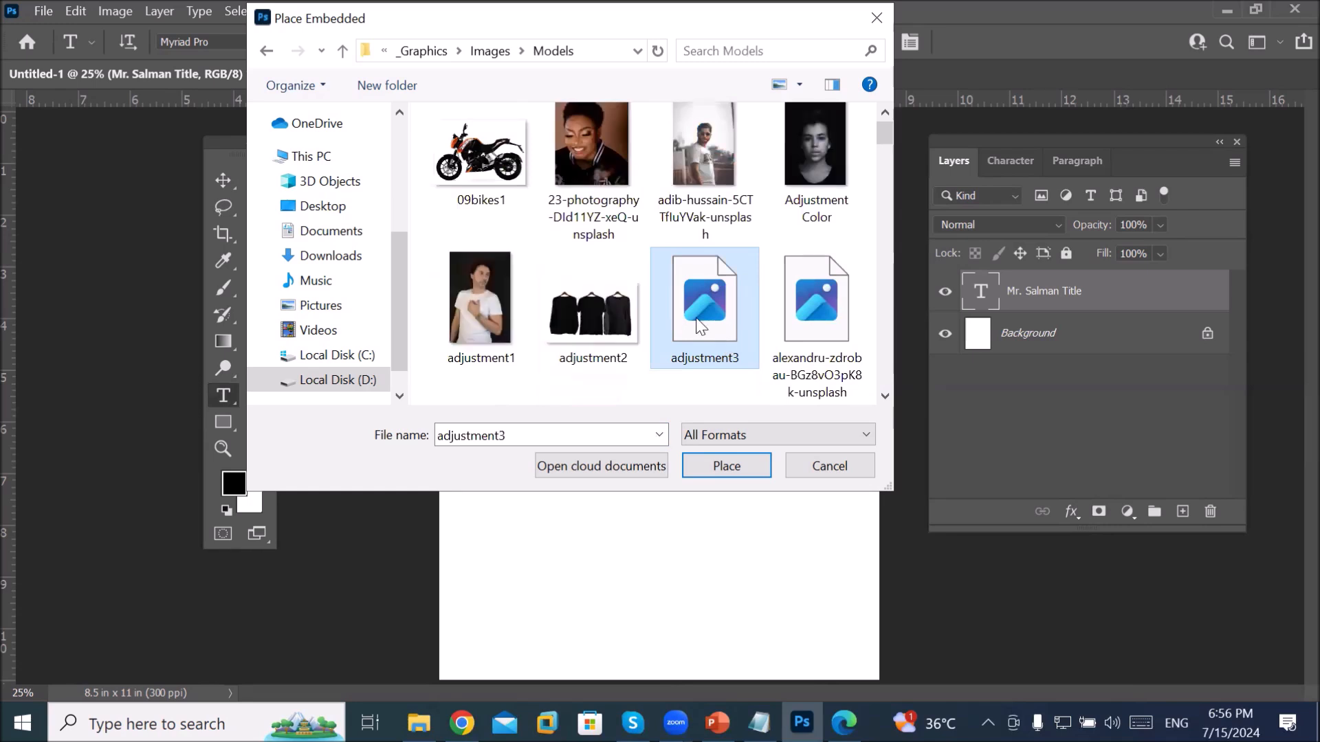
click(477, 159)
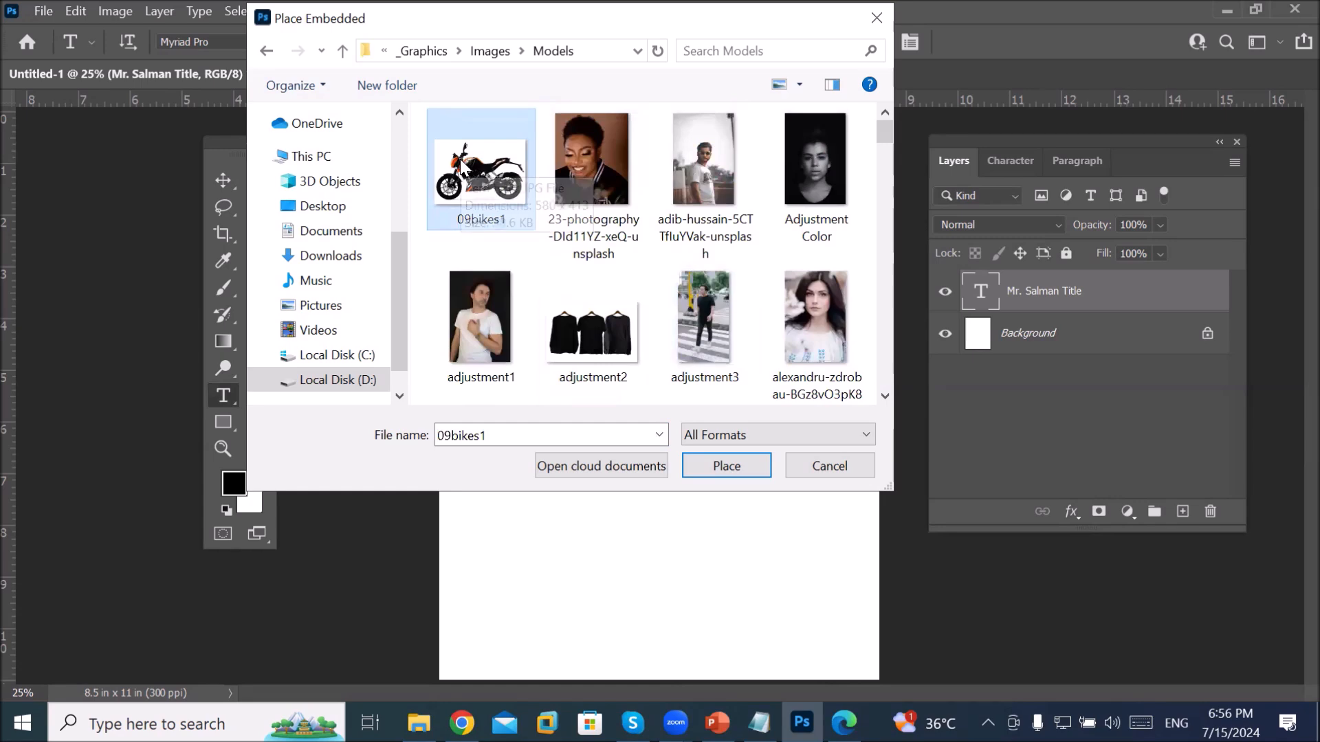
click(722, 462)
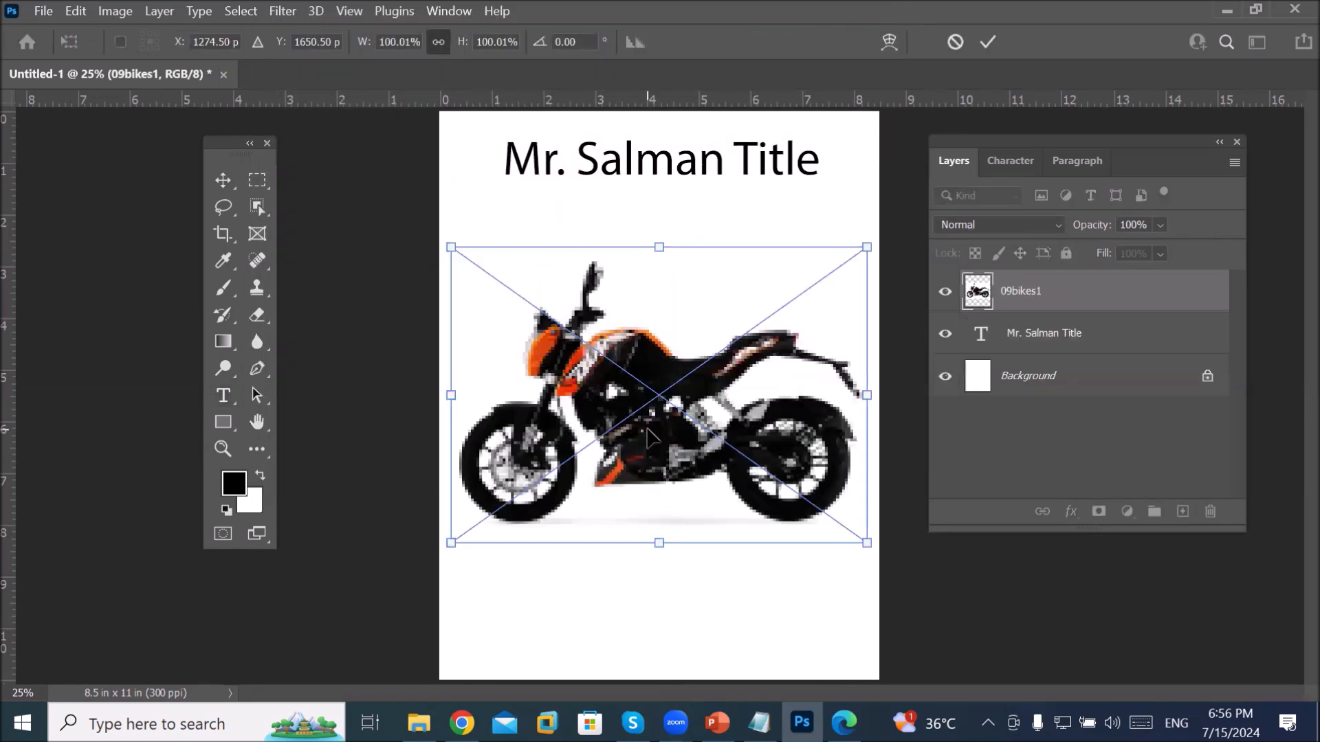
Step: Commit the 09bikes1 placement, switch to the Type tool, and select the Background layer
click(987, 43)
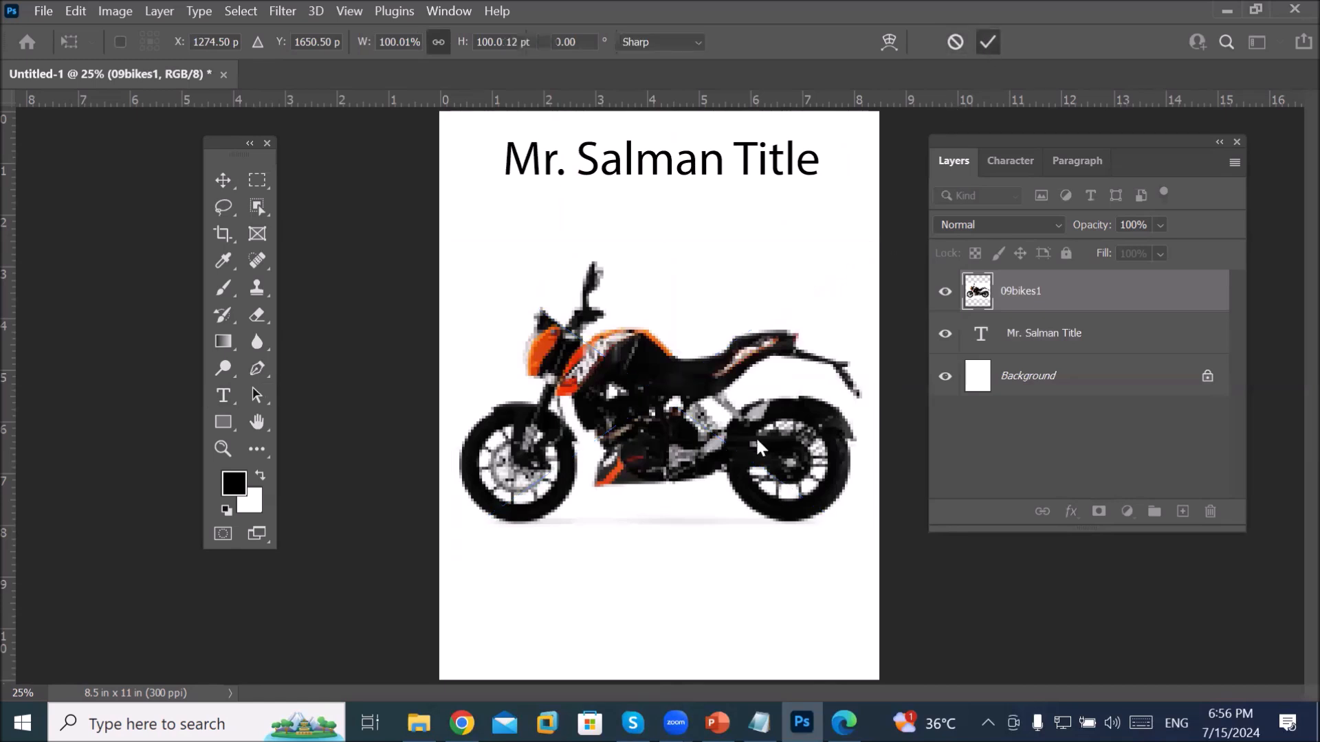
key(t)
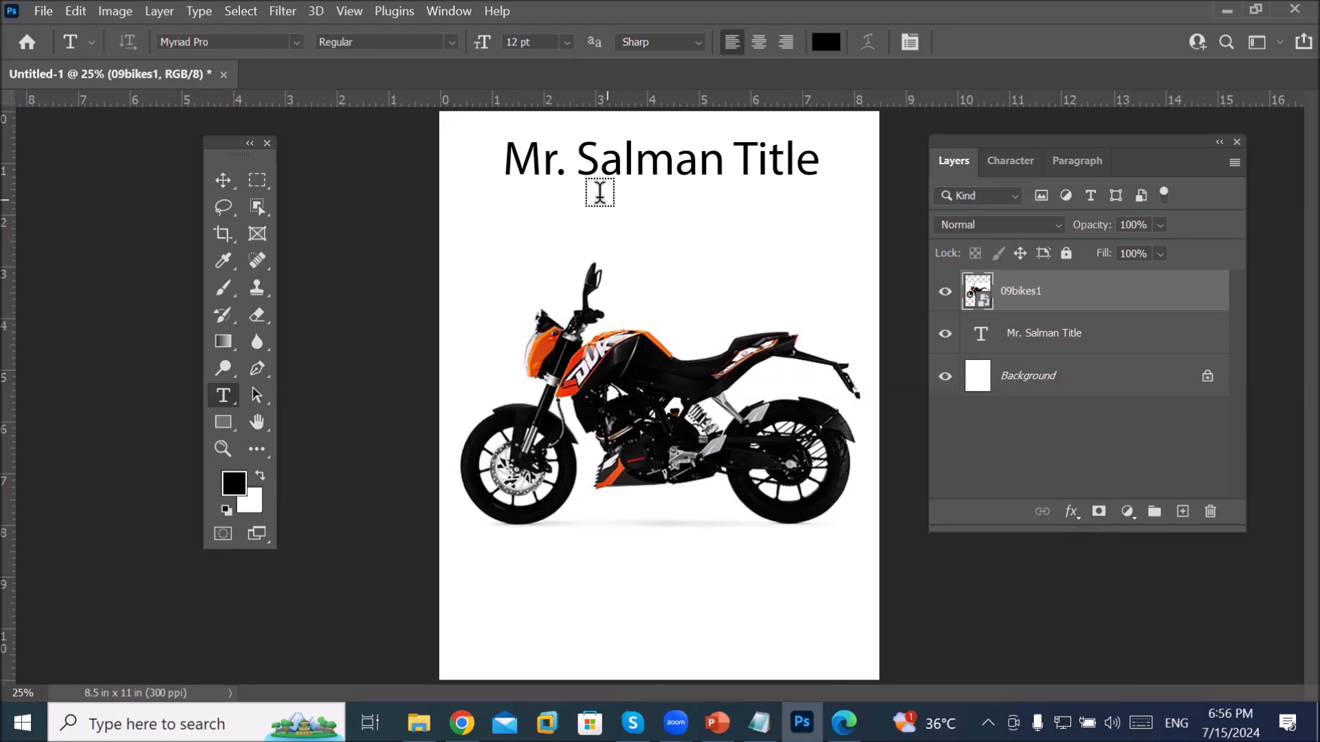
click(1031, 399)
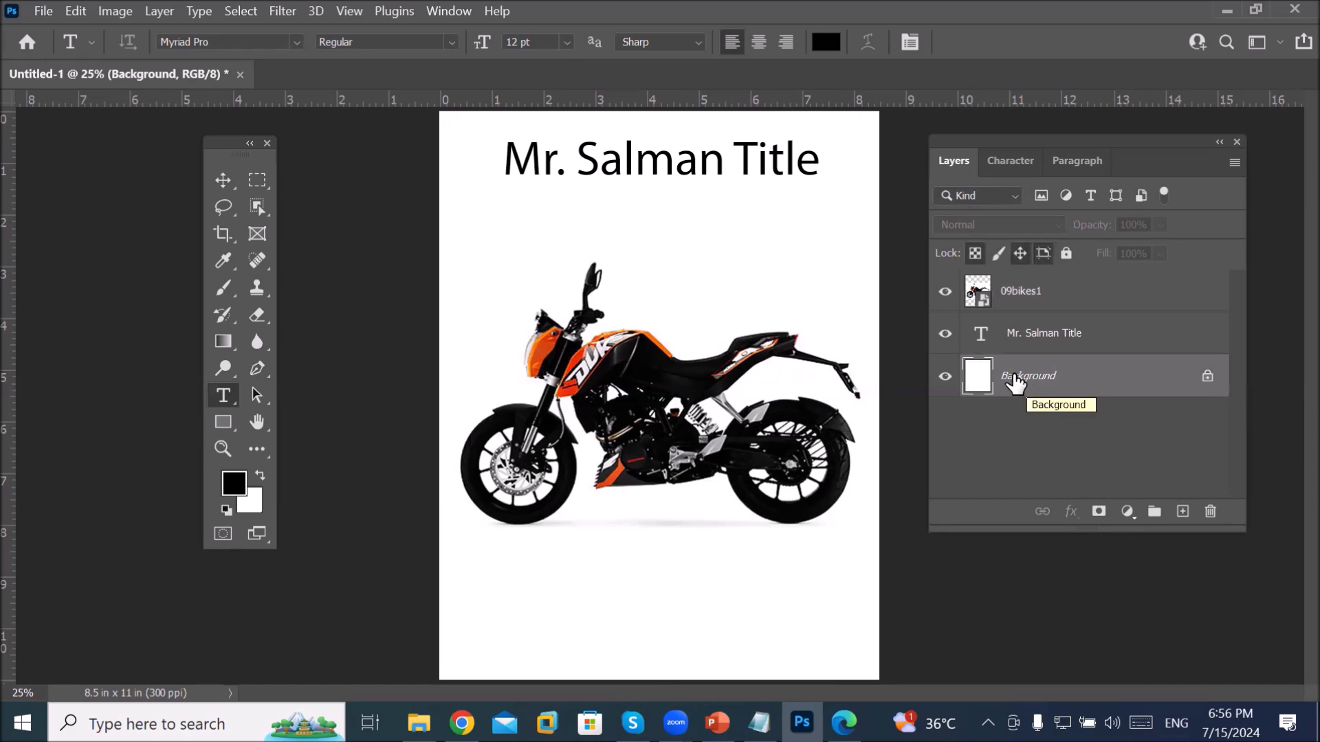
Step: Fill the Background layer with solid red using Edit > Fill with a custom colour
click(72, 17)
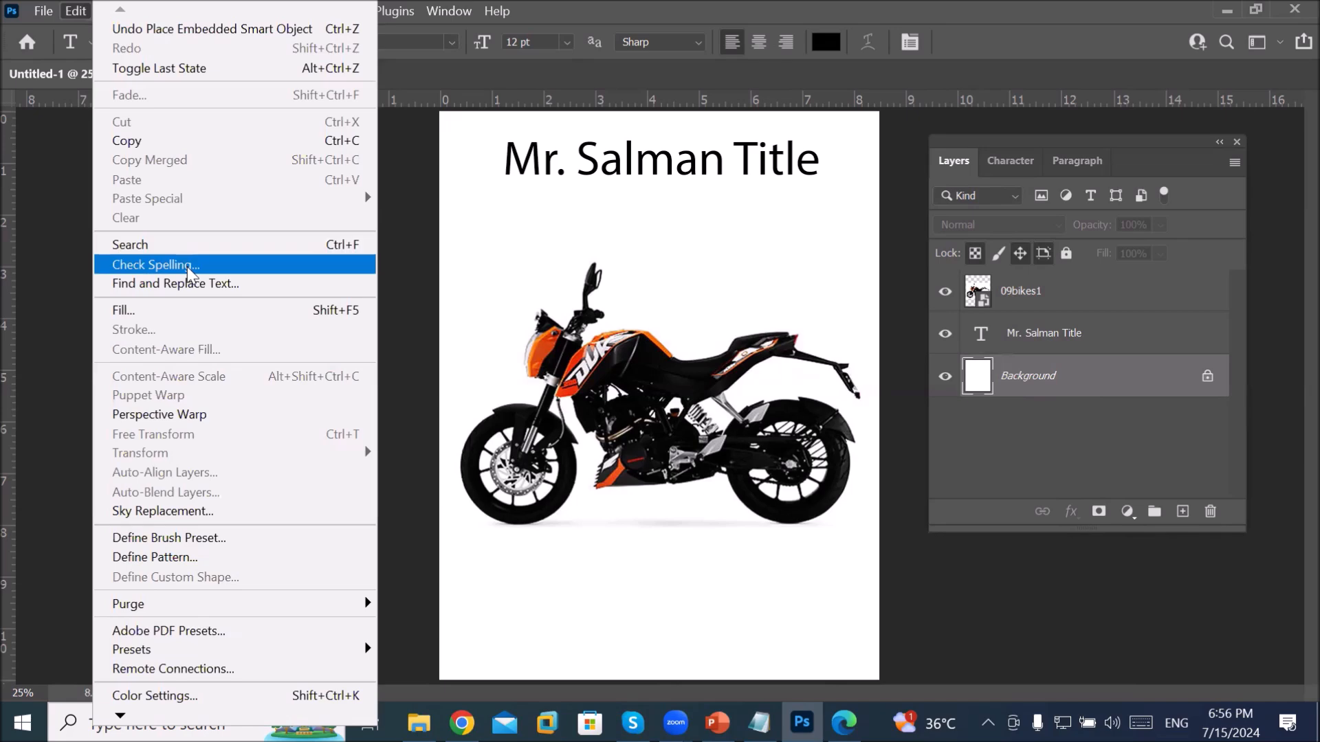
click(204, 309)
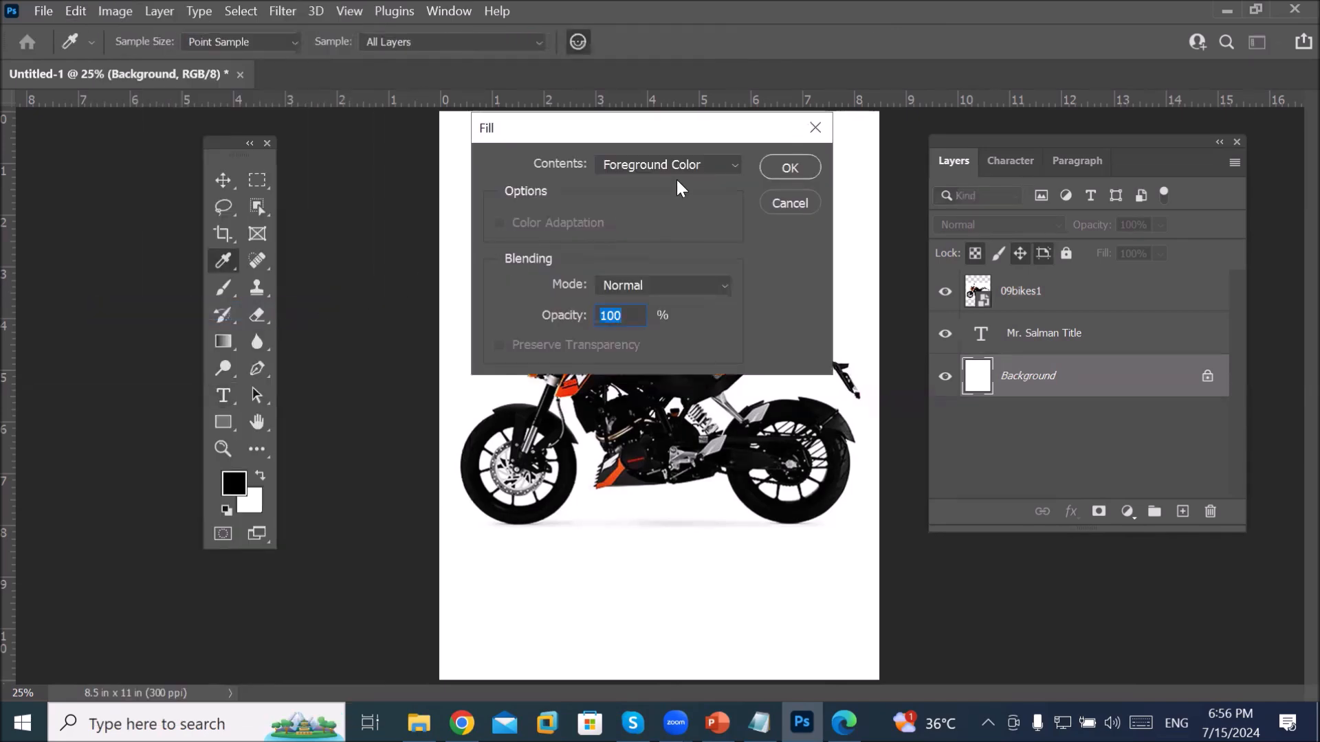
click(680, 163)
click(674, 219)
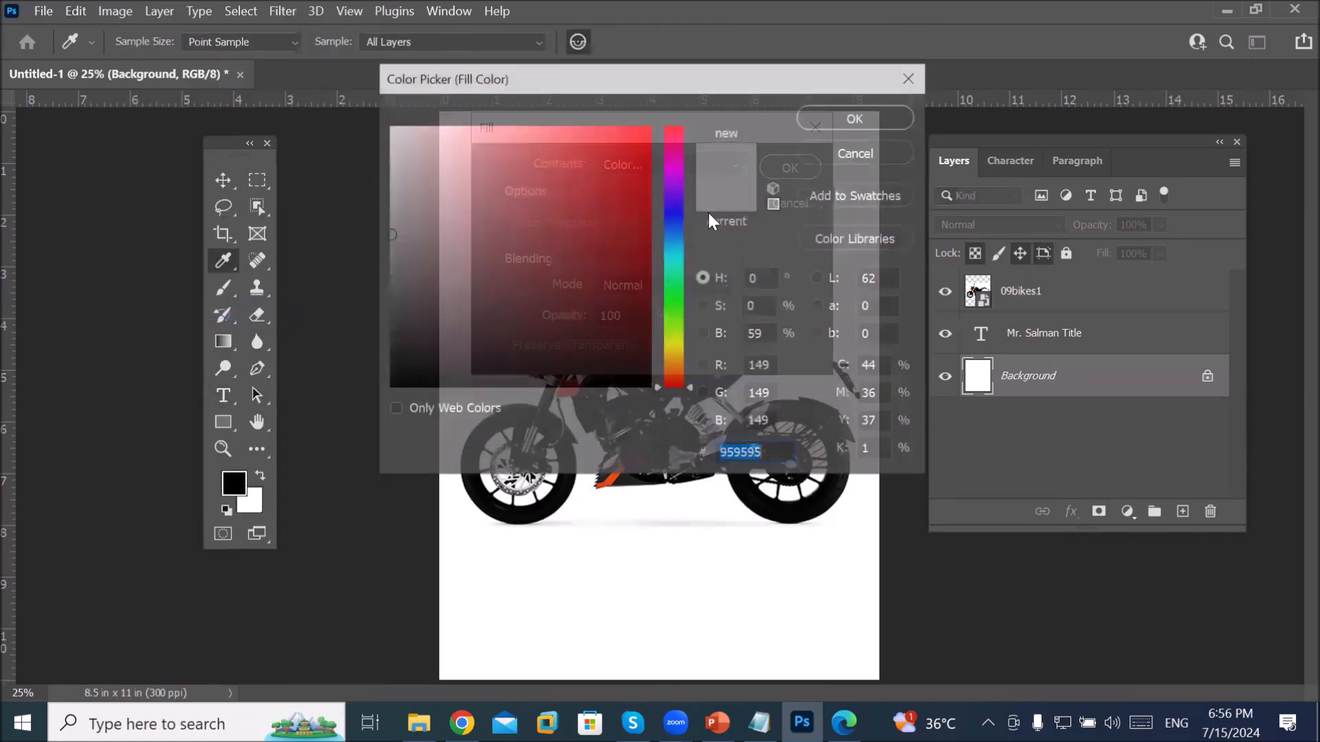
click(864, 114)
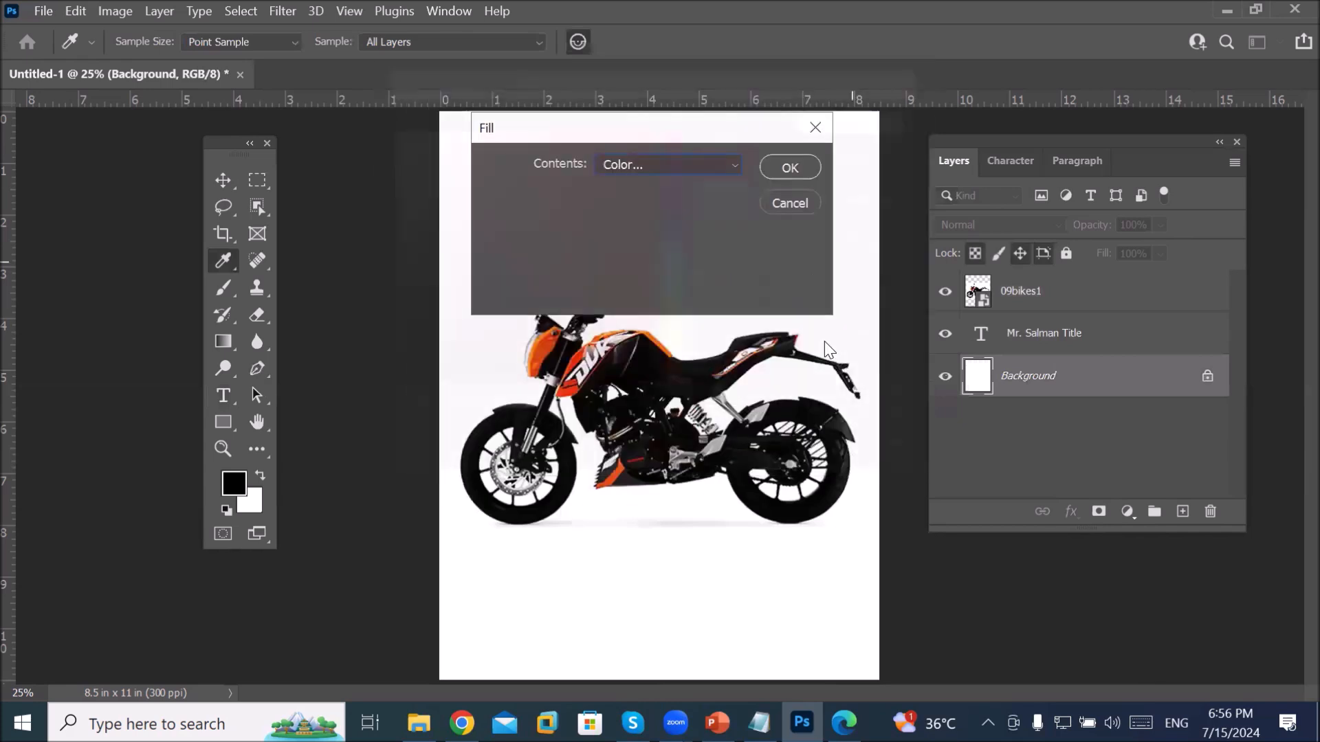
click(791, 166)
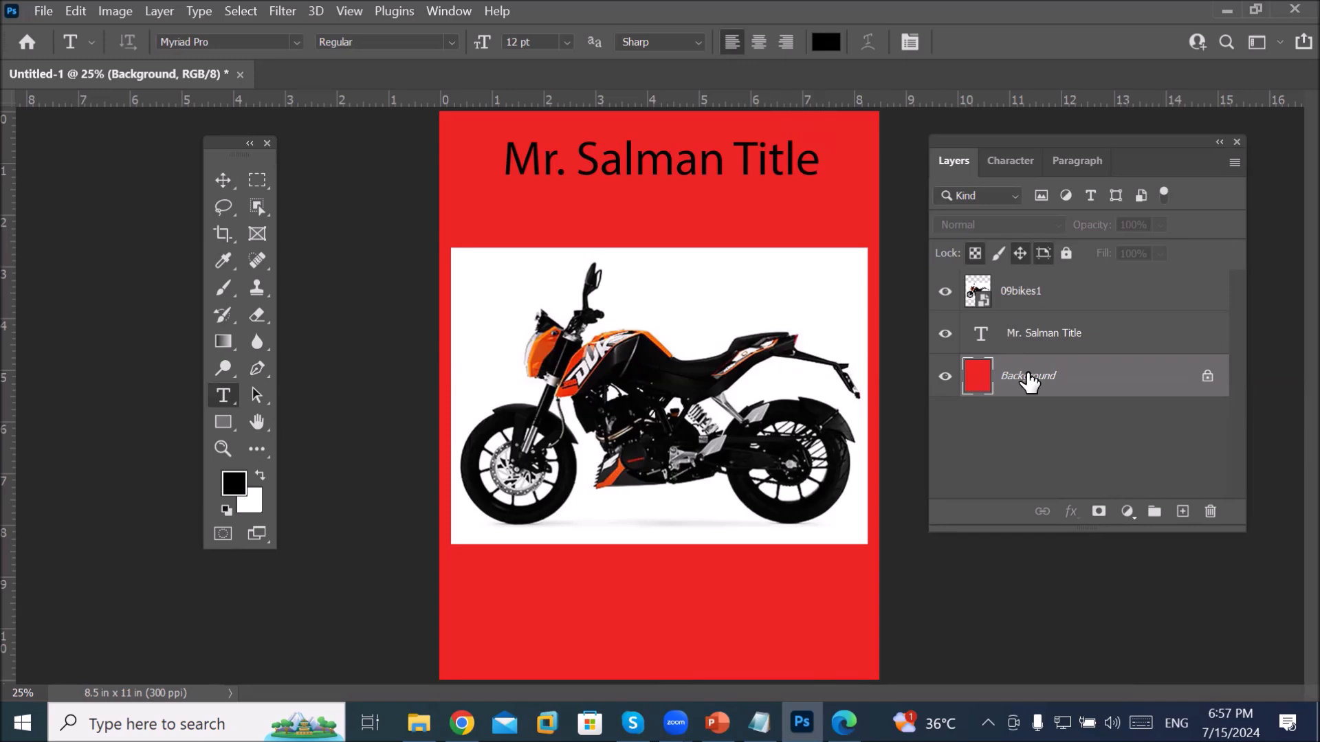
Step: Refill the Background with the third Water pattern swatch using Pattern contents in Edit > Fill
click(75, 11)
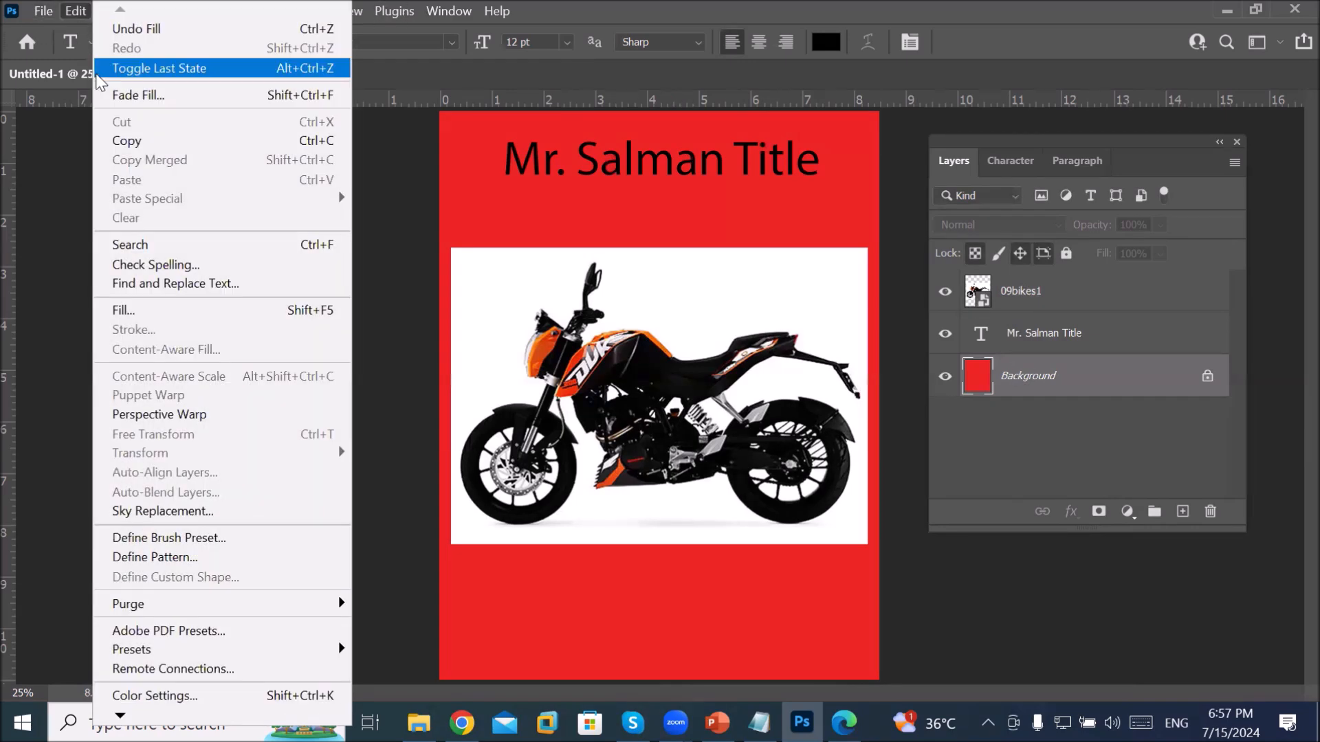
click(184, 311)
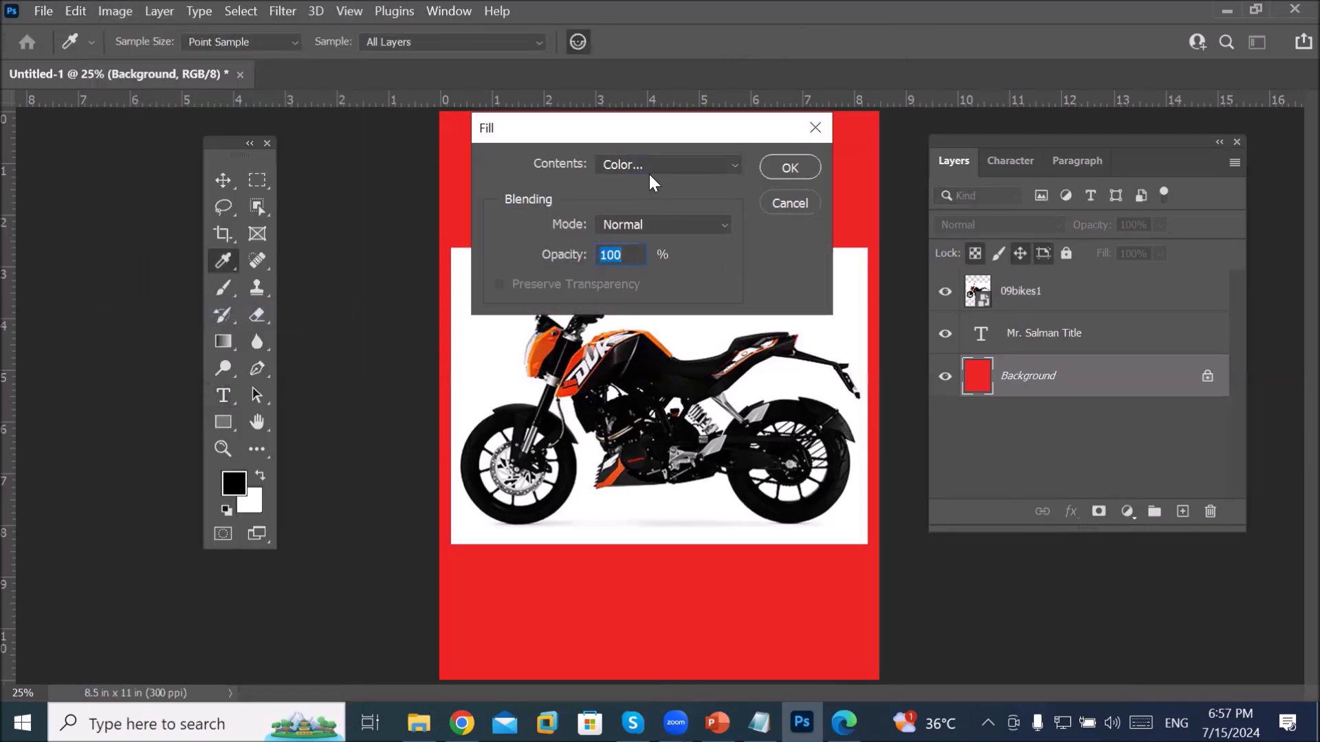
click(650, 167)
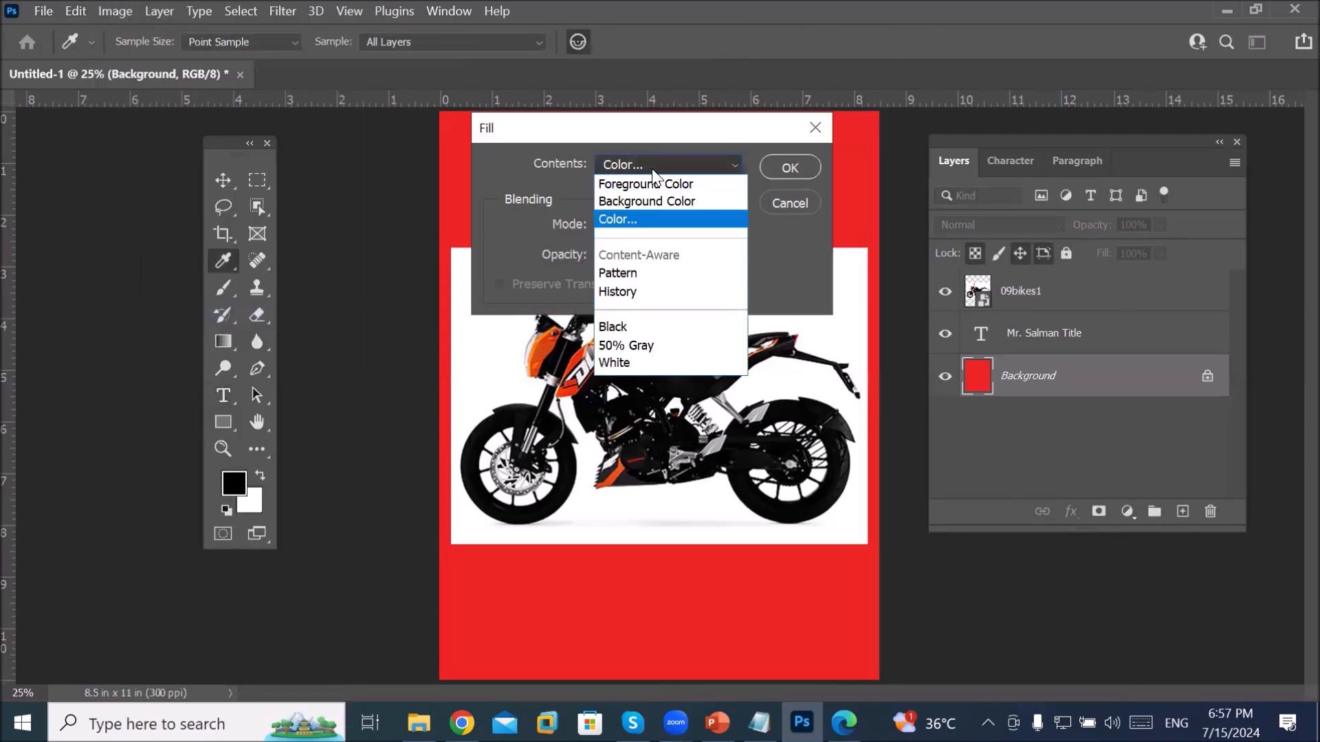
click(678, 272)
click(730, 165)
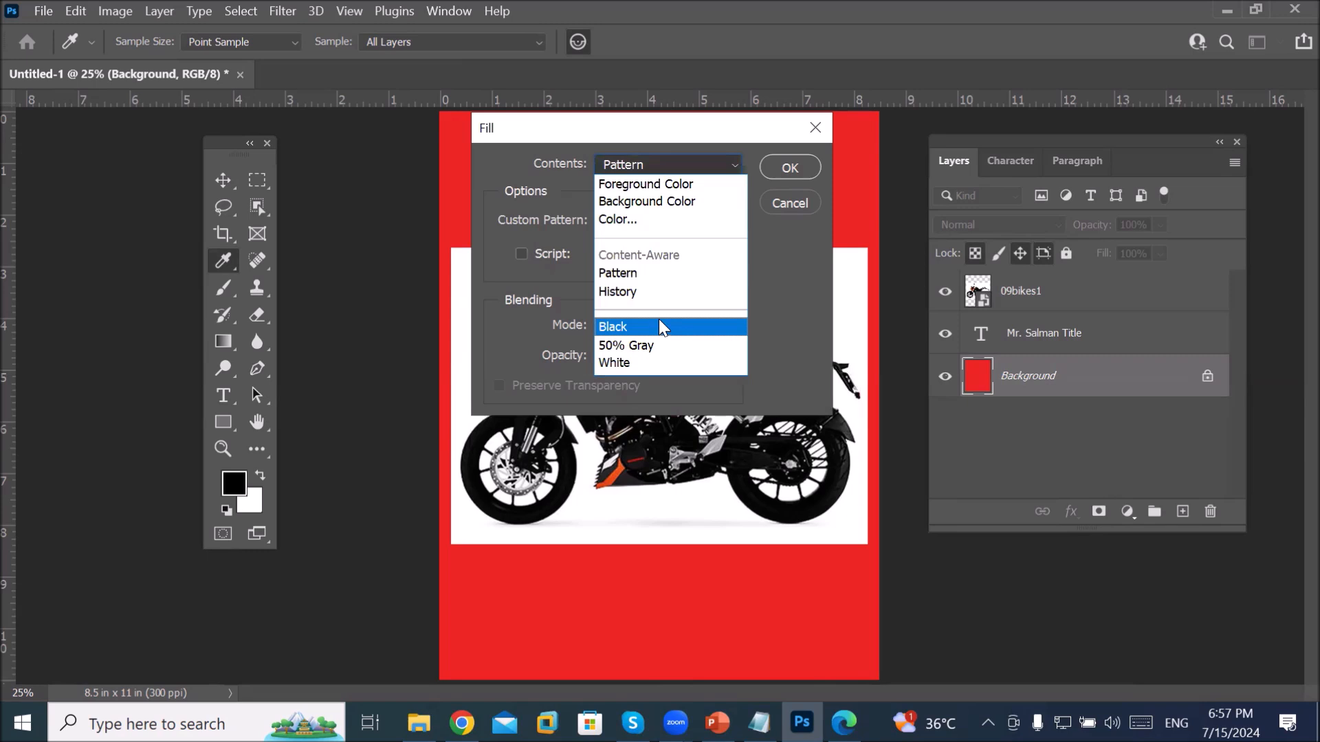
click(663, 273)
click(634, 220)
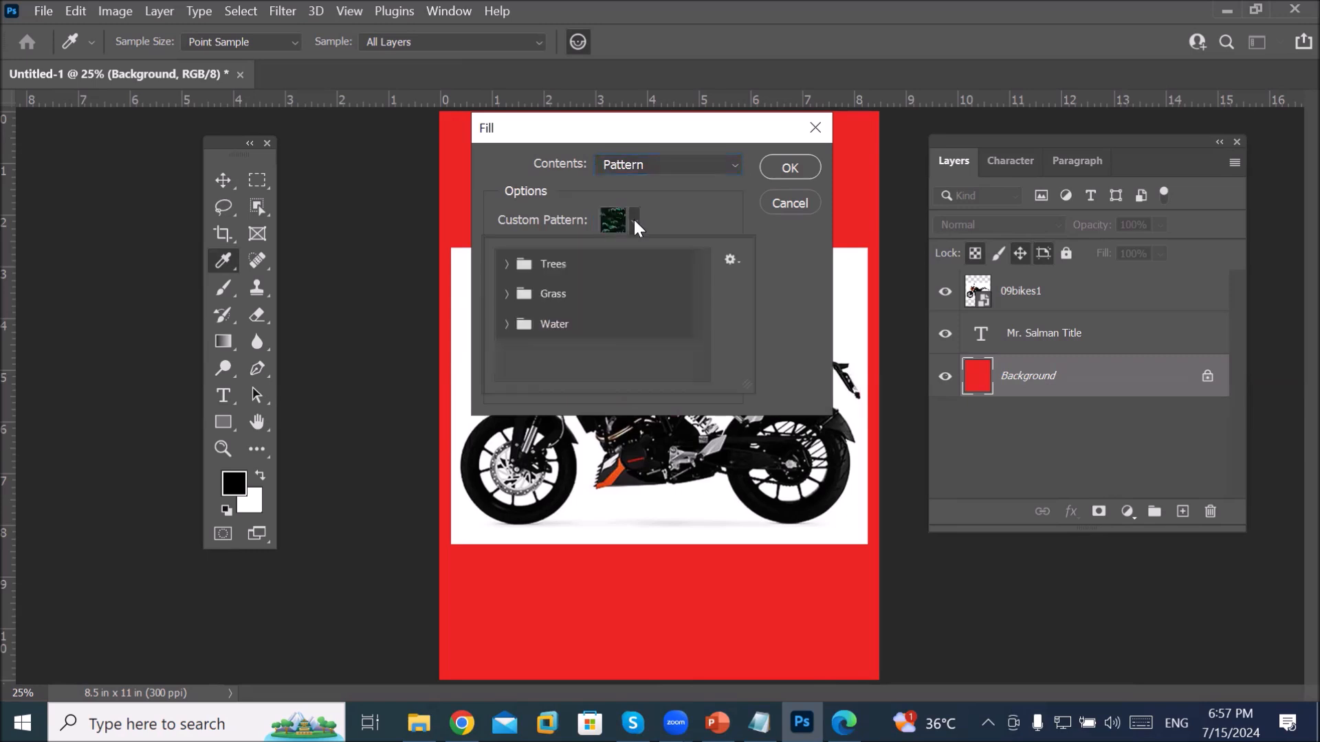
click(509, 325)
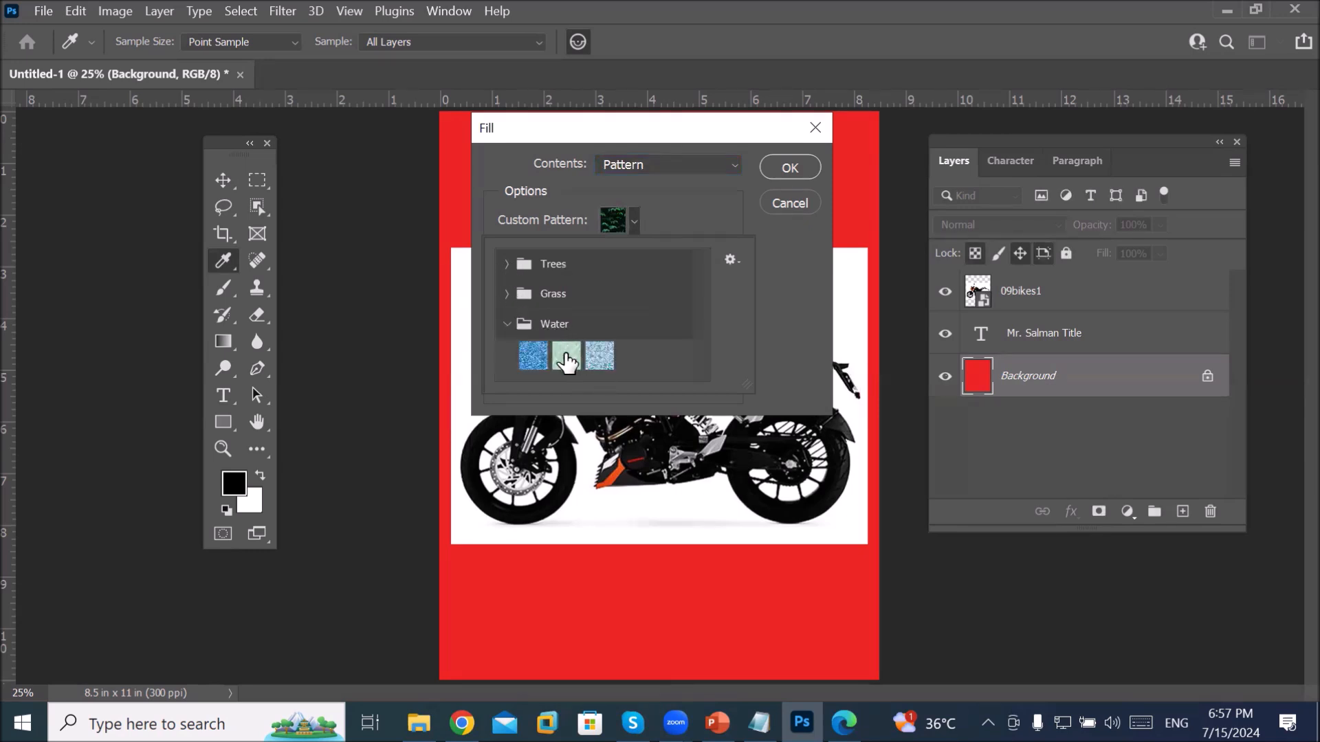
click(600, 360)
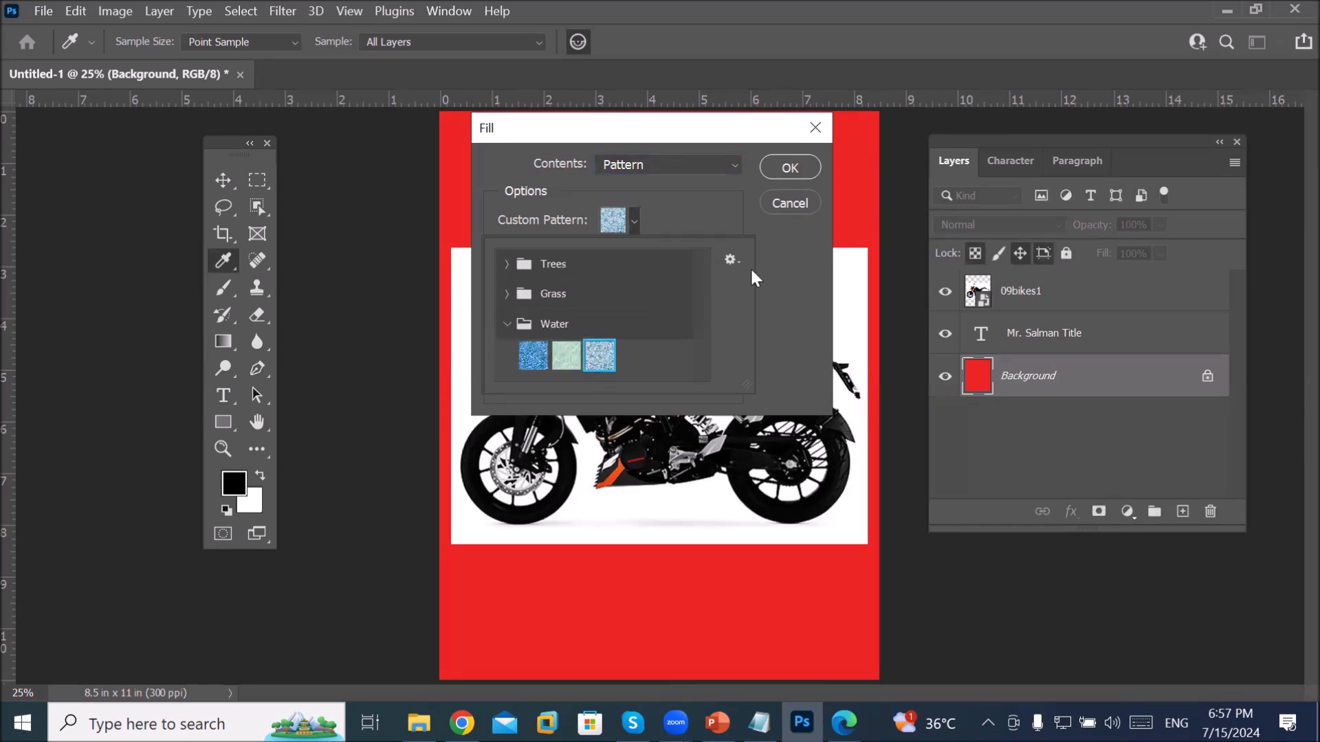
click(791, 168)
click(790, 168)
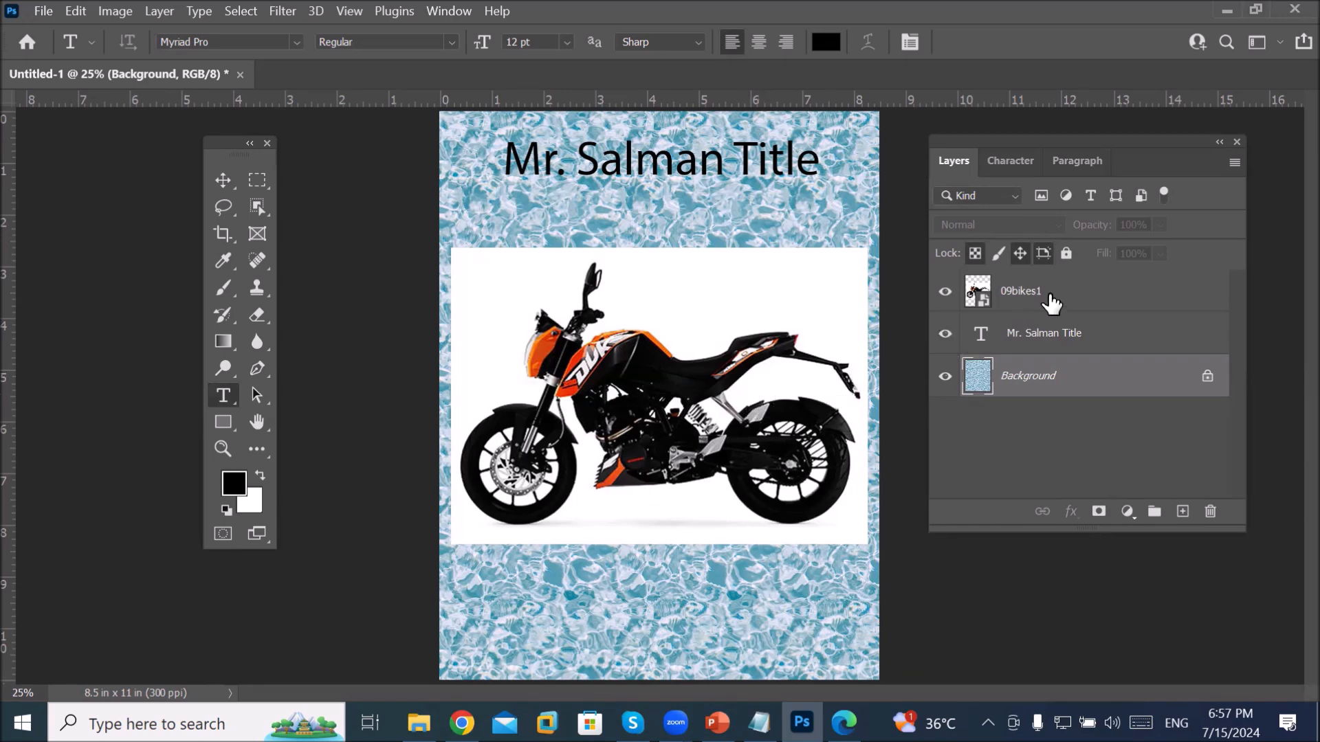
Step: On the 09bikes1 layer, auto-select the motorcycle as subject and invert the selection
click(1027, 293)
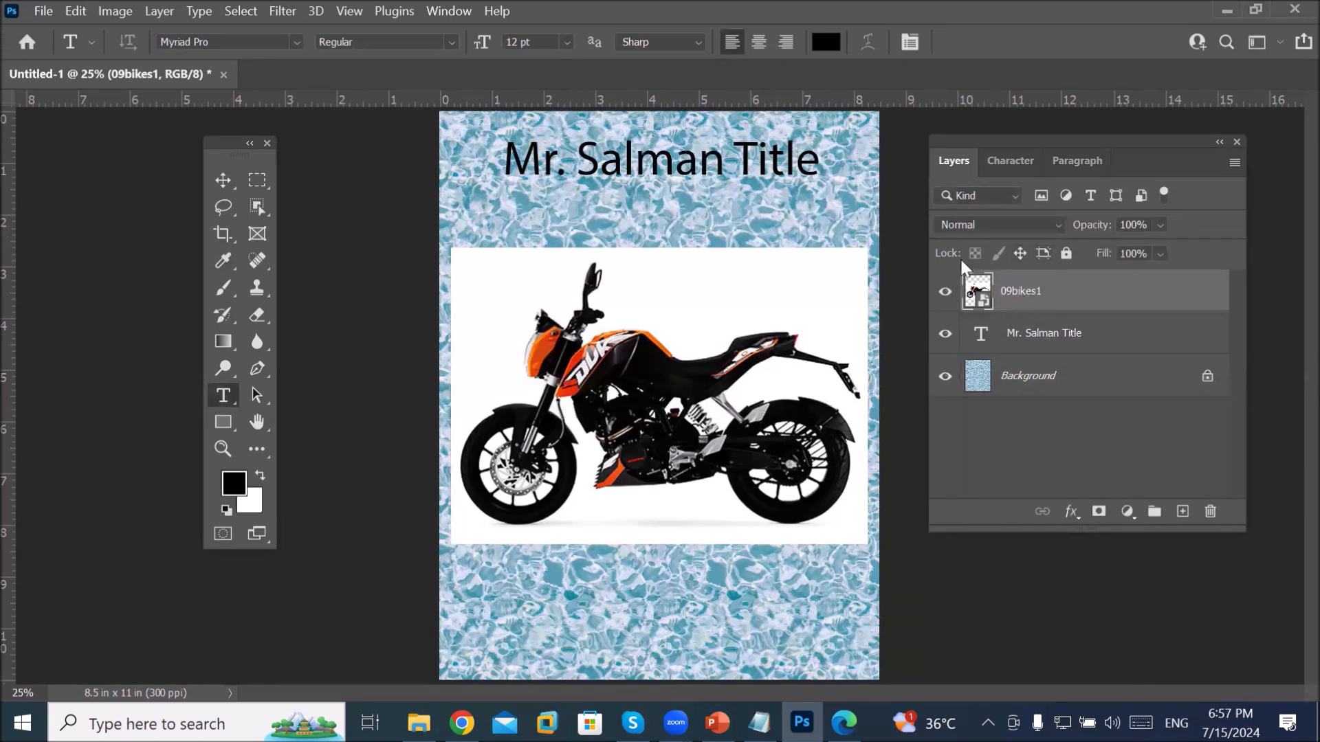
click(256, 209)
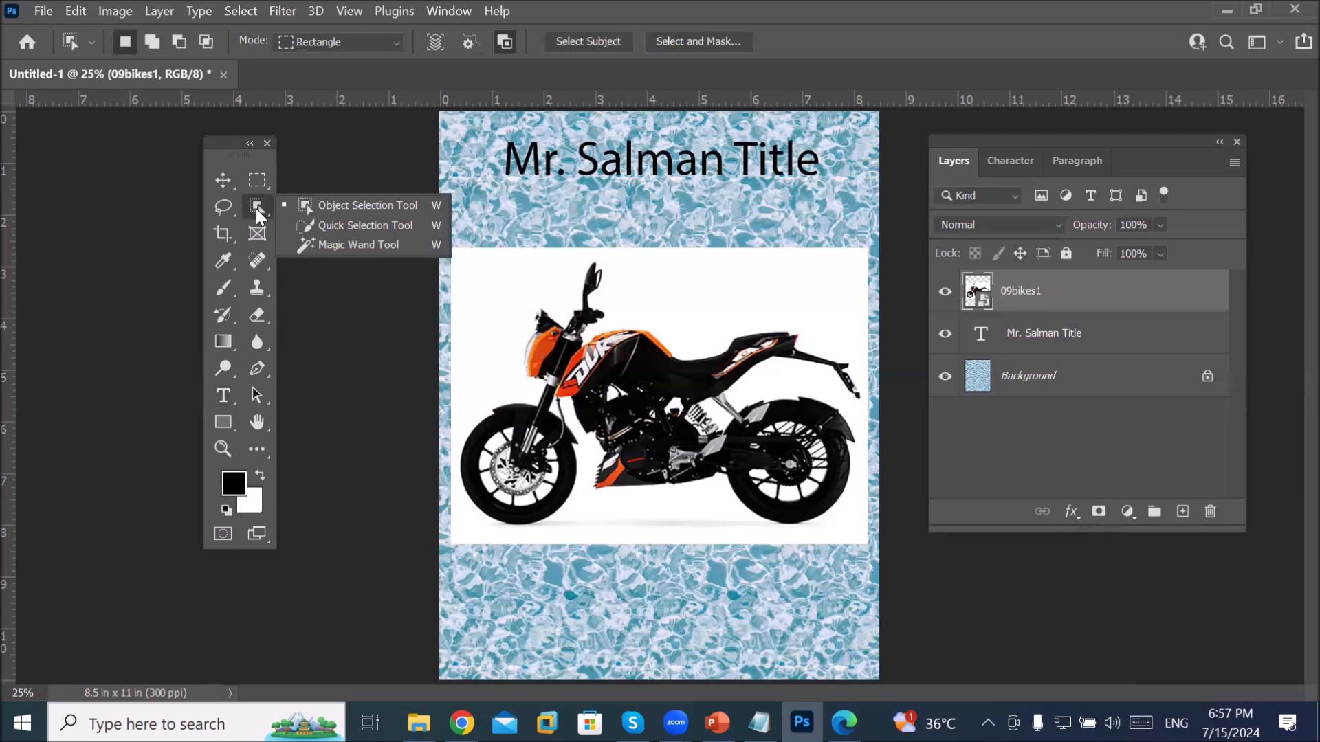
click(311, 223)
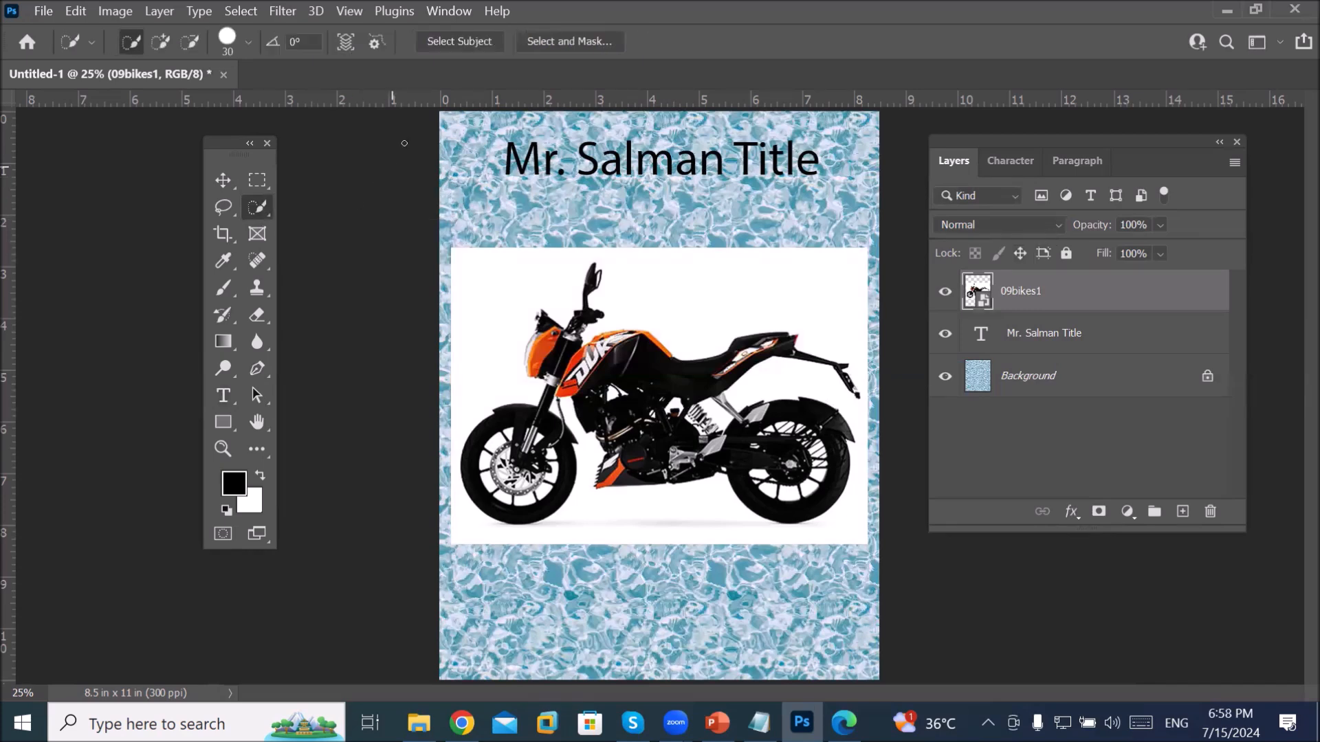
click(456, 41)
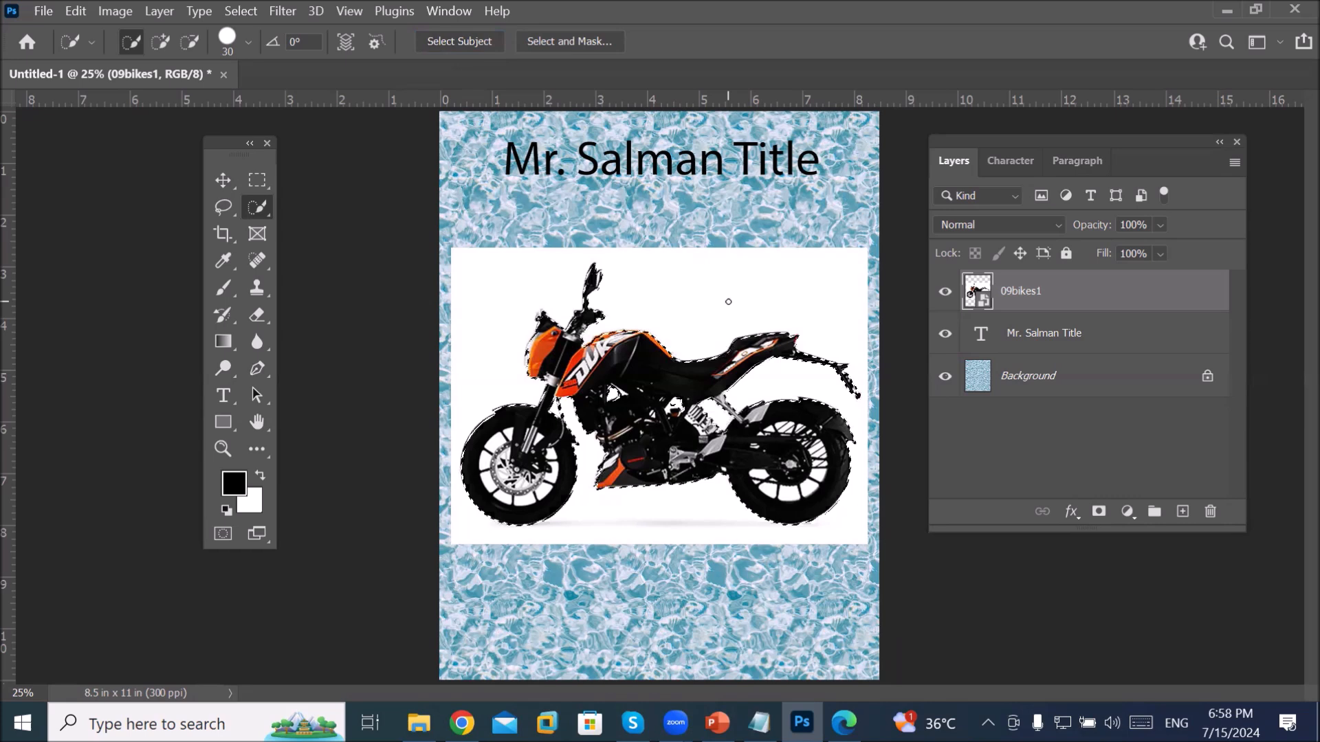
right_click(631, 383)
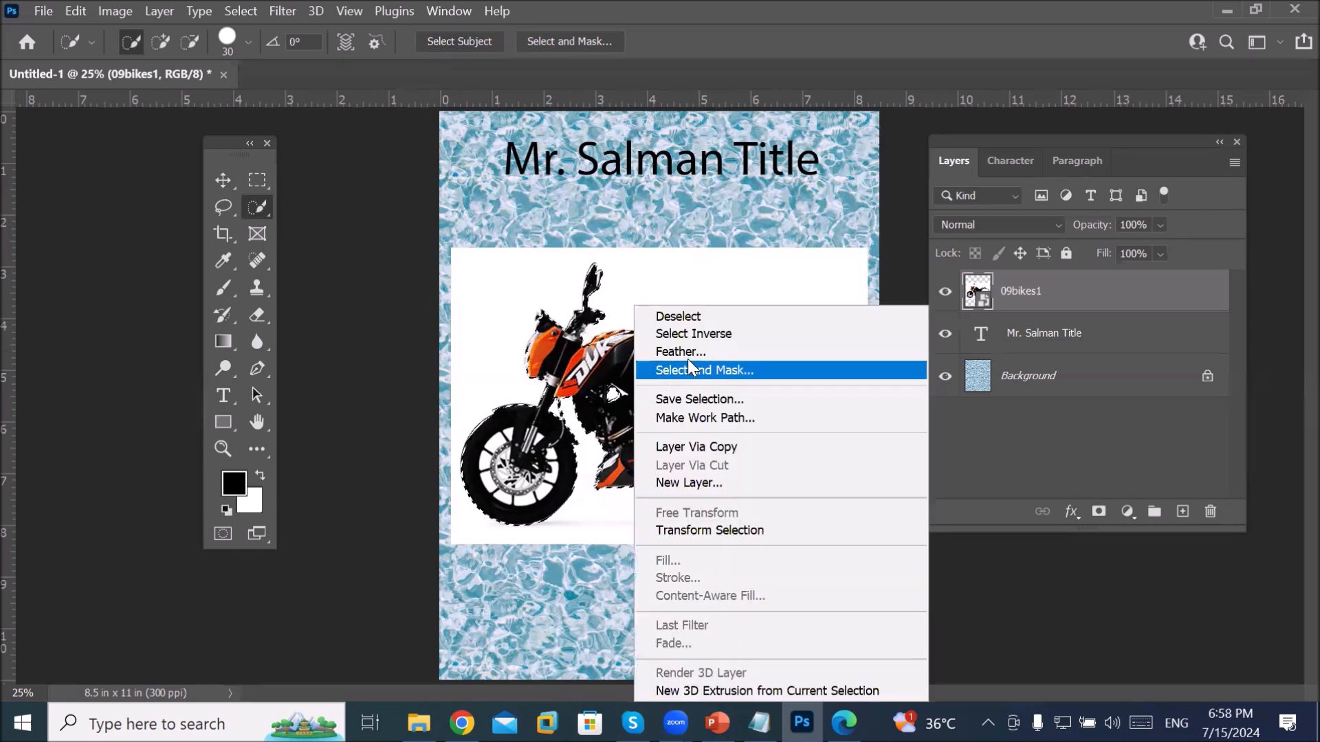
click(740, 334)
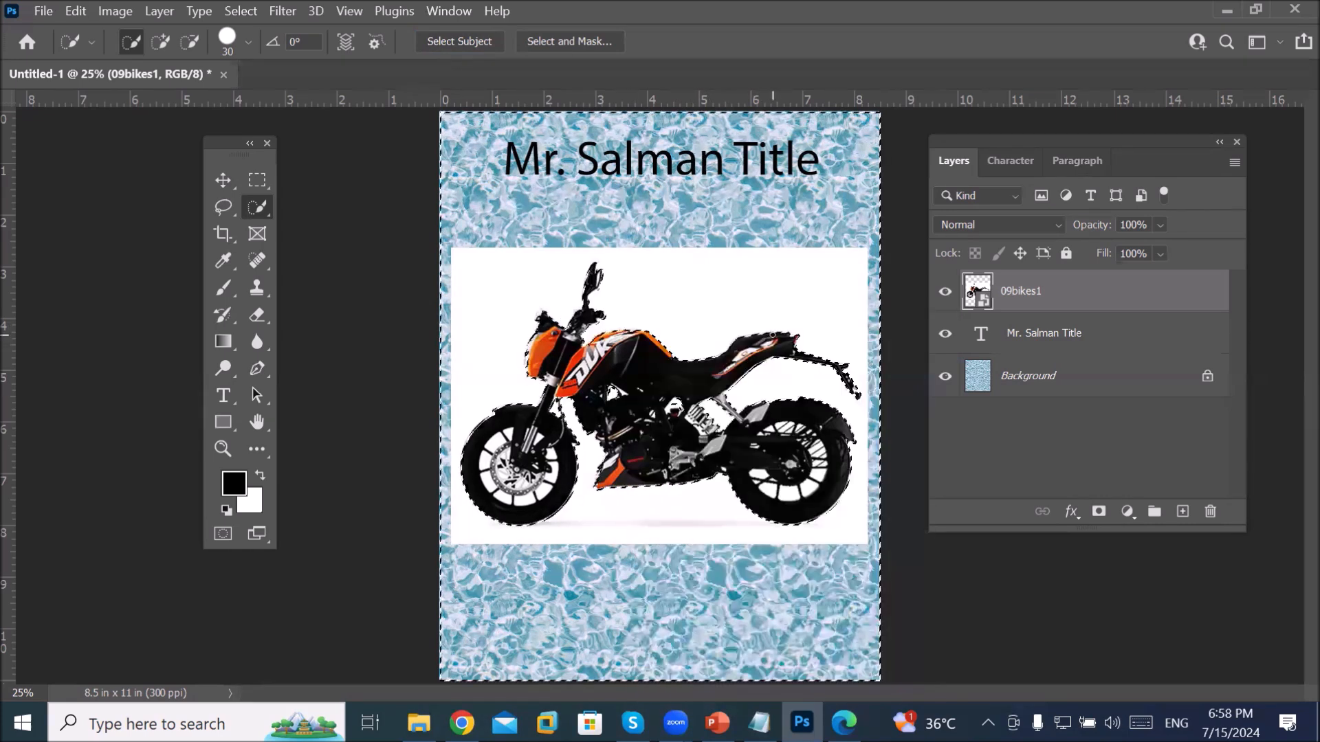
Step: Rasterize the photo layer, delete the white backdrop around the bike, and deselect
key(Delete)
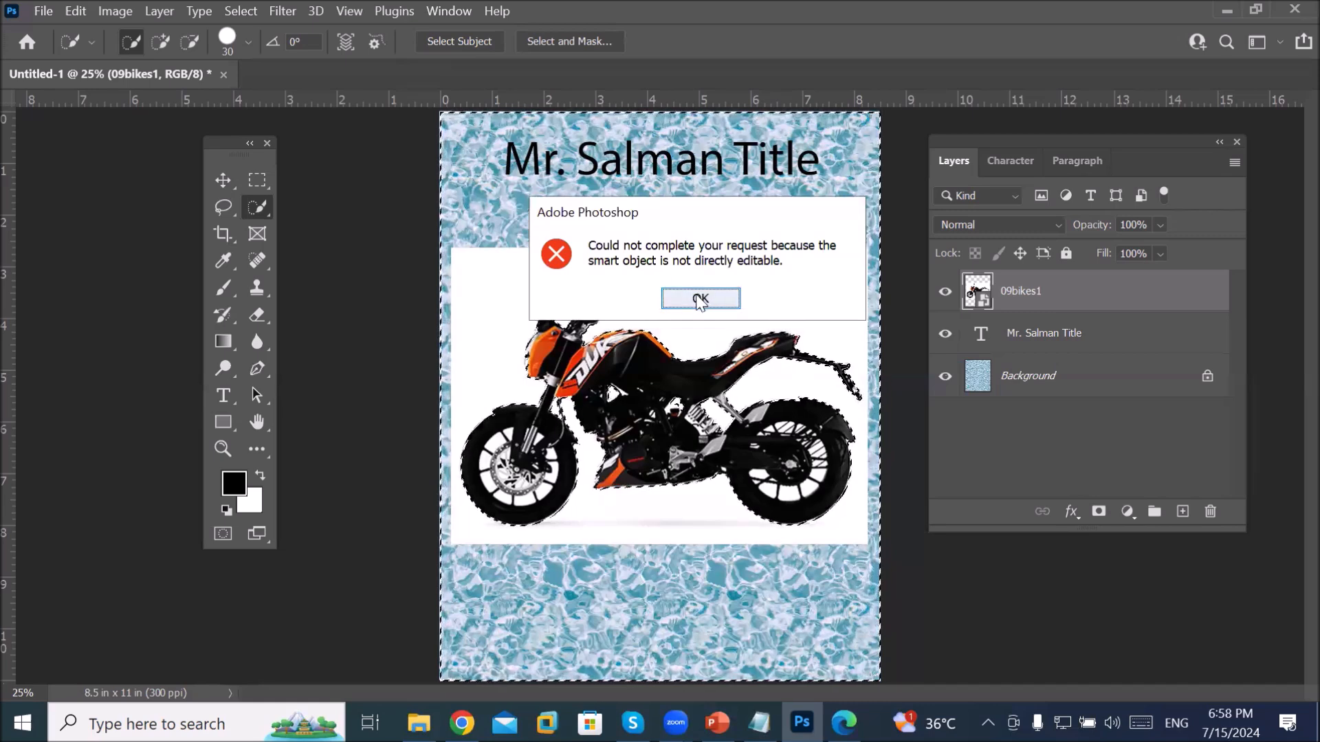
click(699, 299)
key(b)
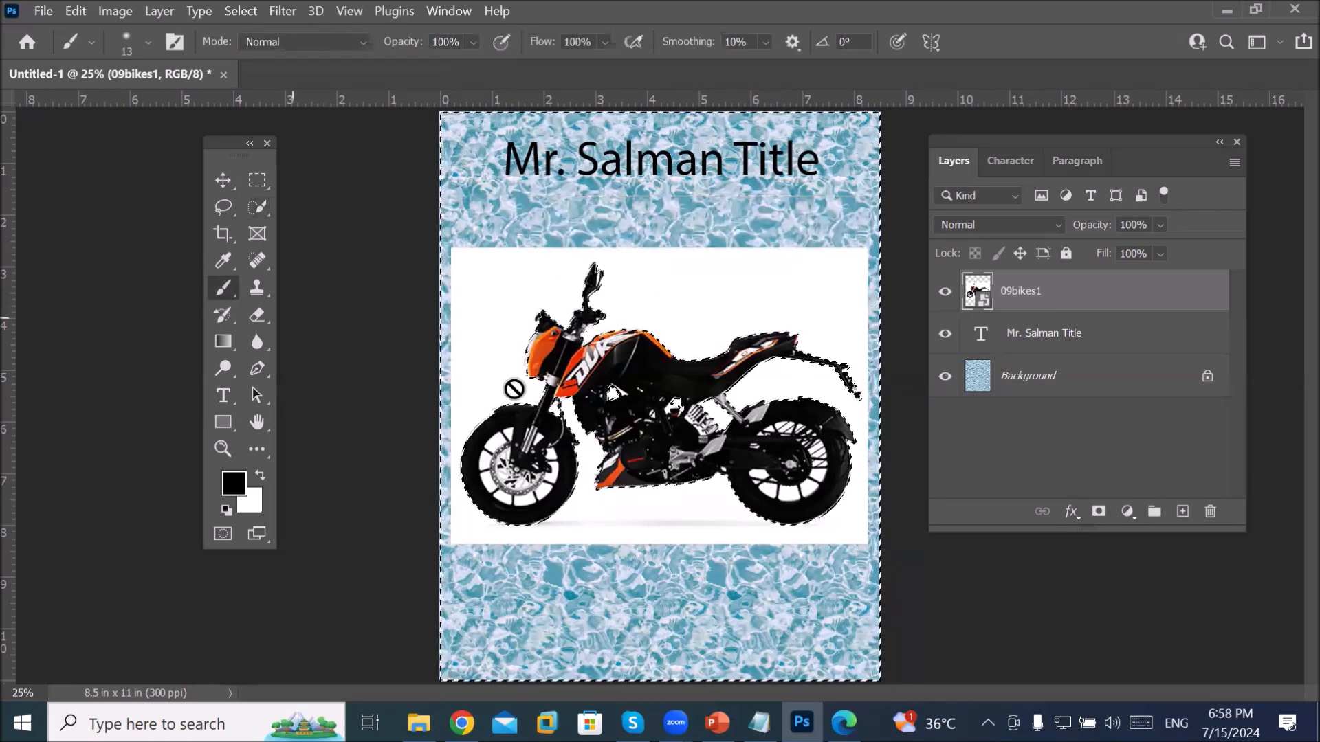
click(563, 408)
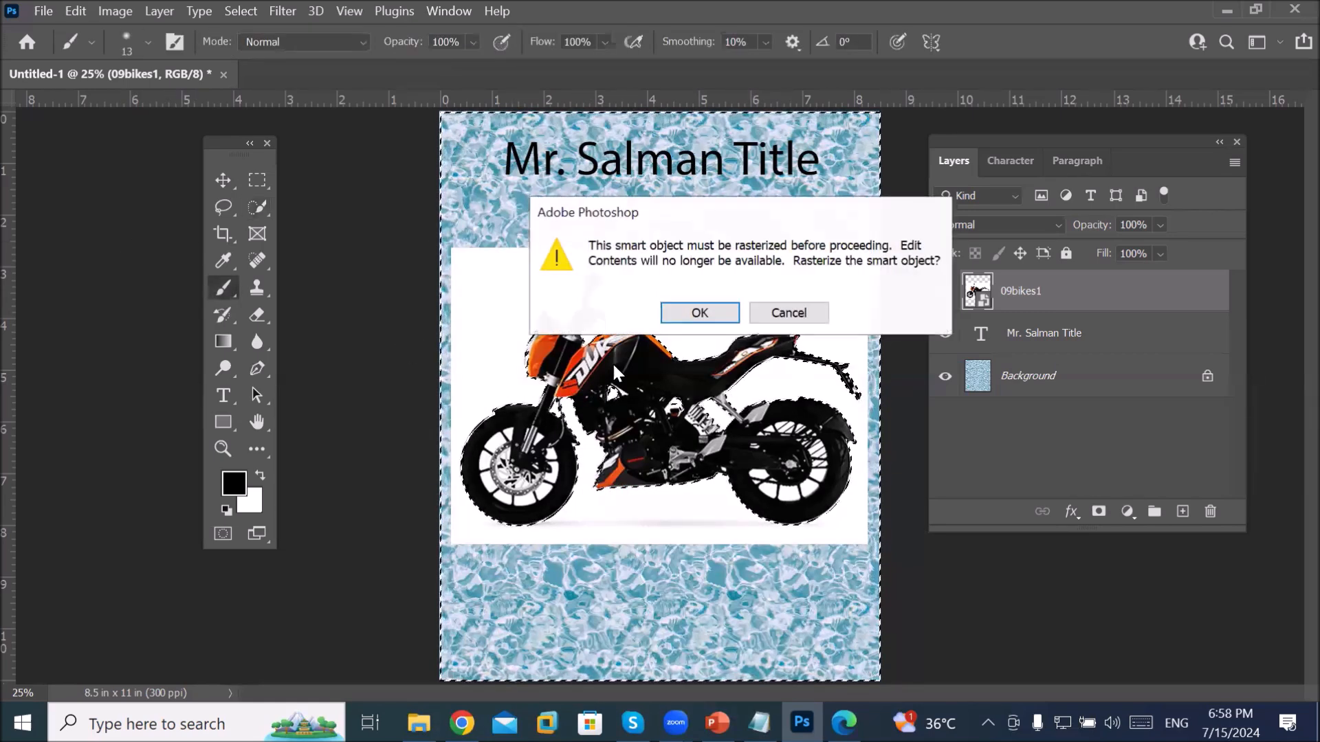
click(685, 319)
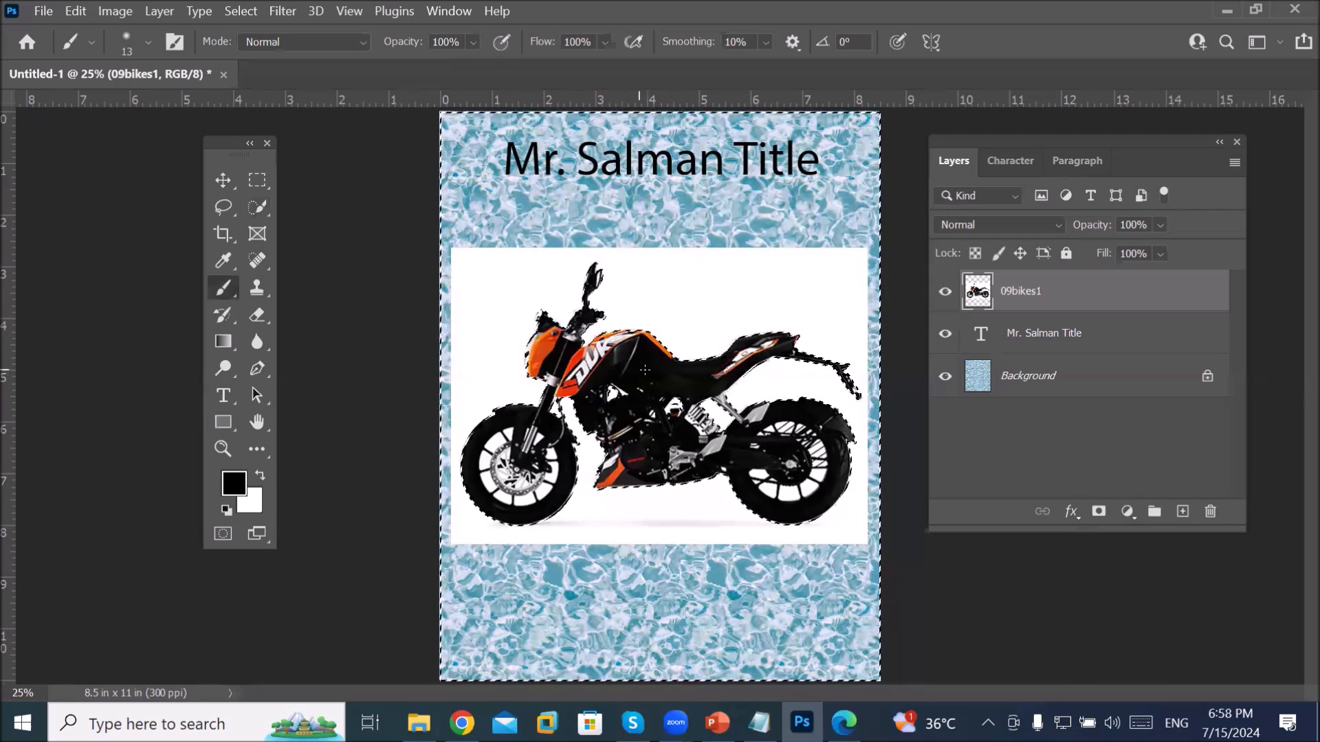
key(Delete)
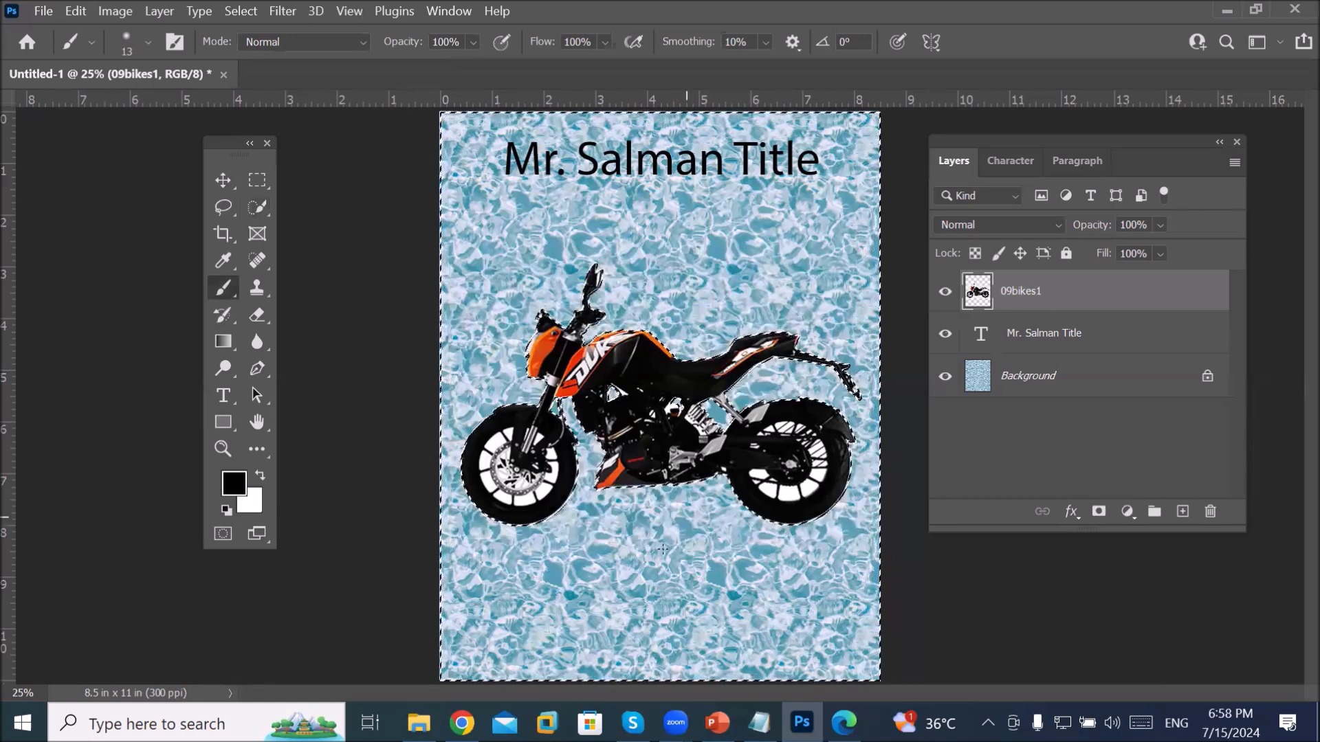
key(ctrl+d)
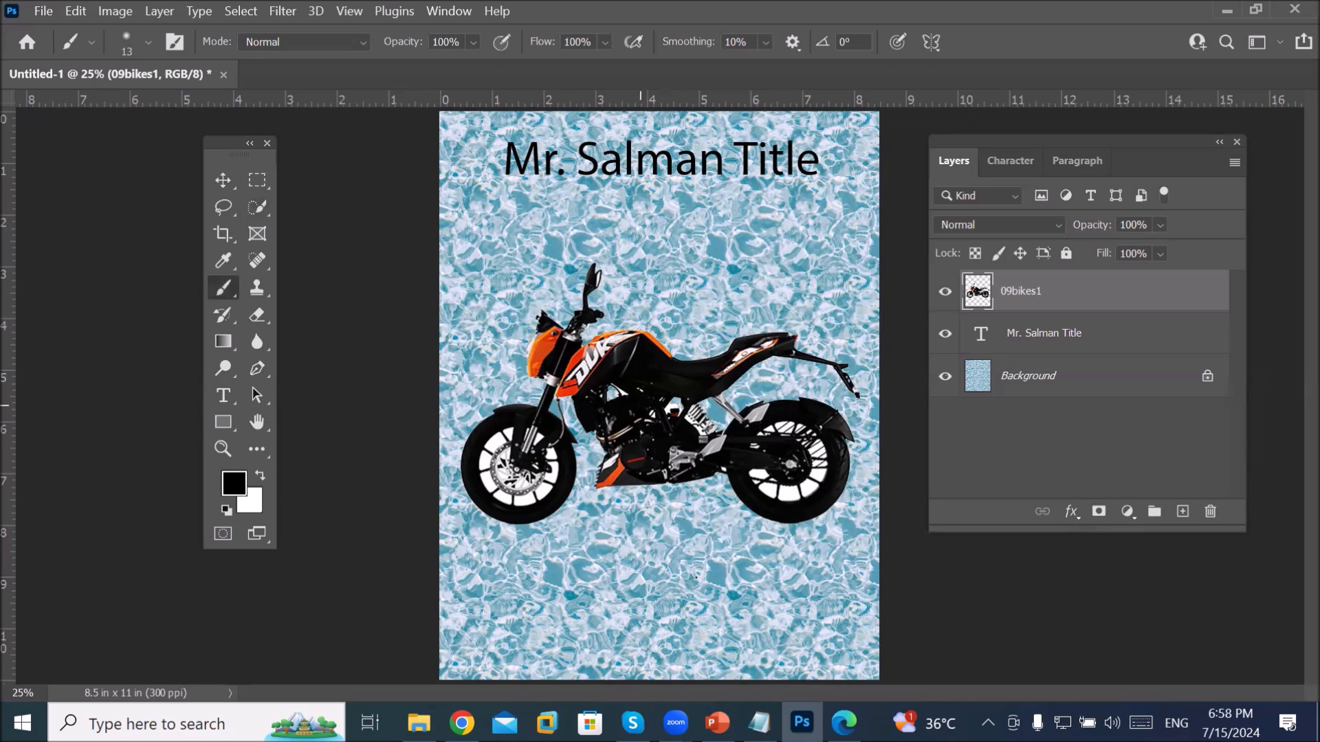
Step: Select the title layer and drag it toward the page bottom with the Move tool
click(1034, 342)
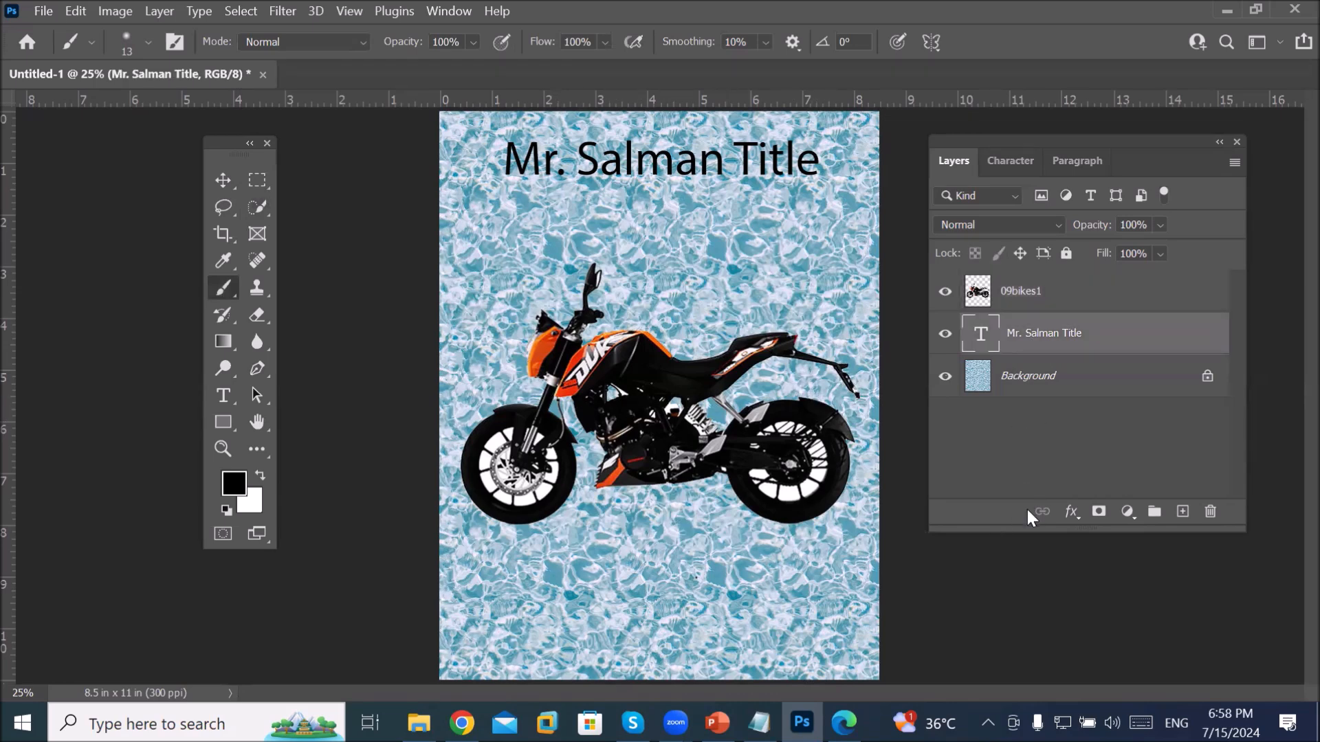
click(225, 180)
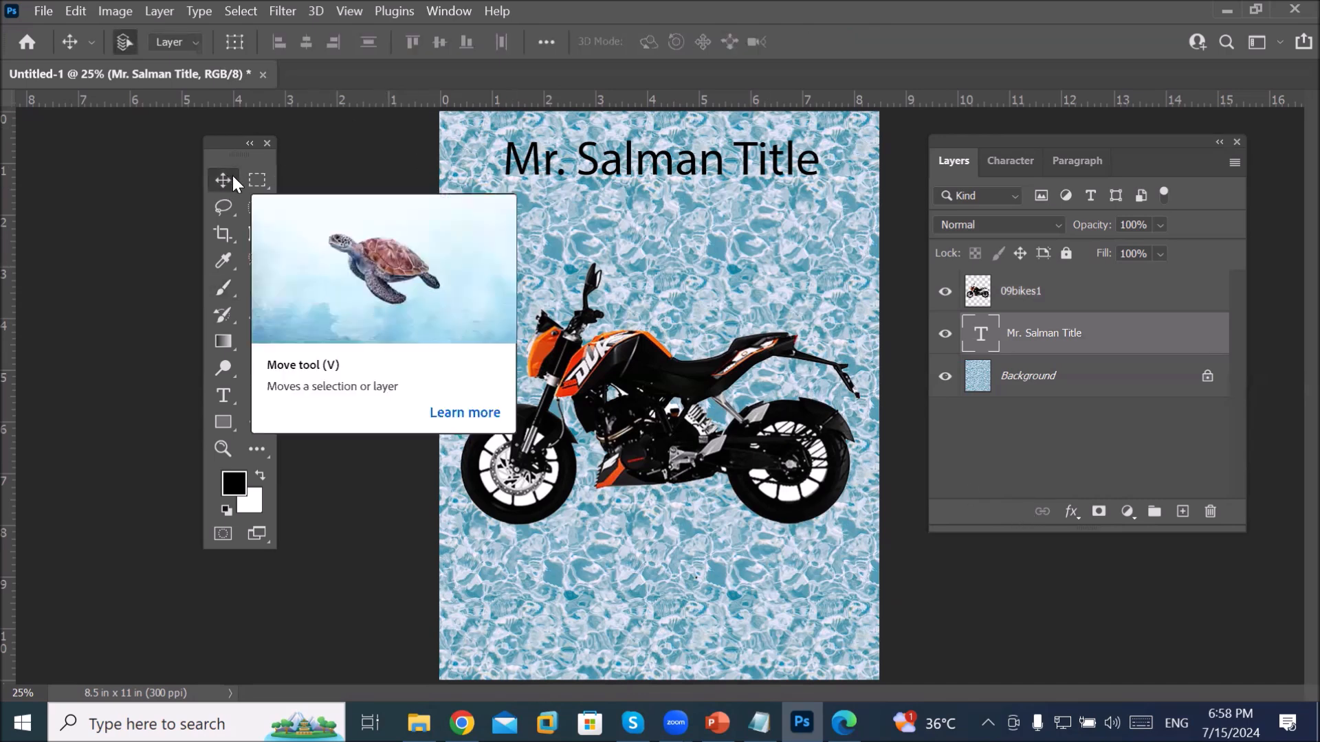
drag(628, 163, 625, 585)
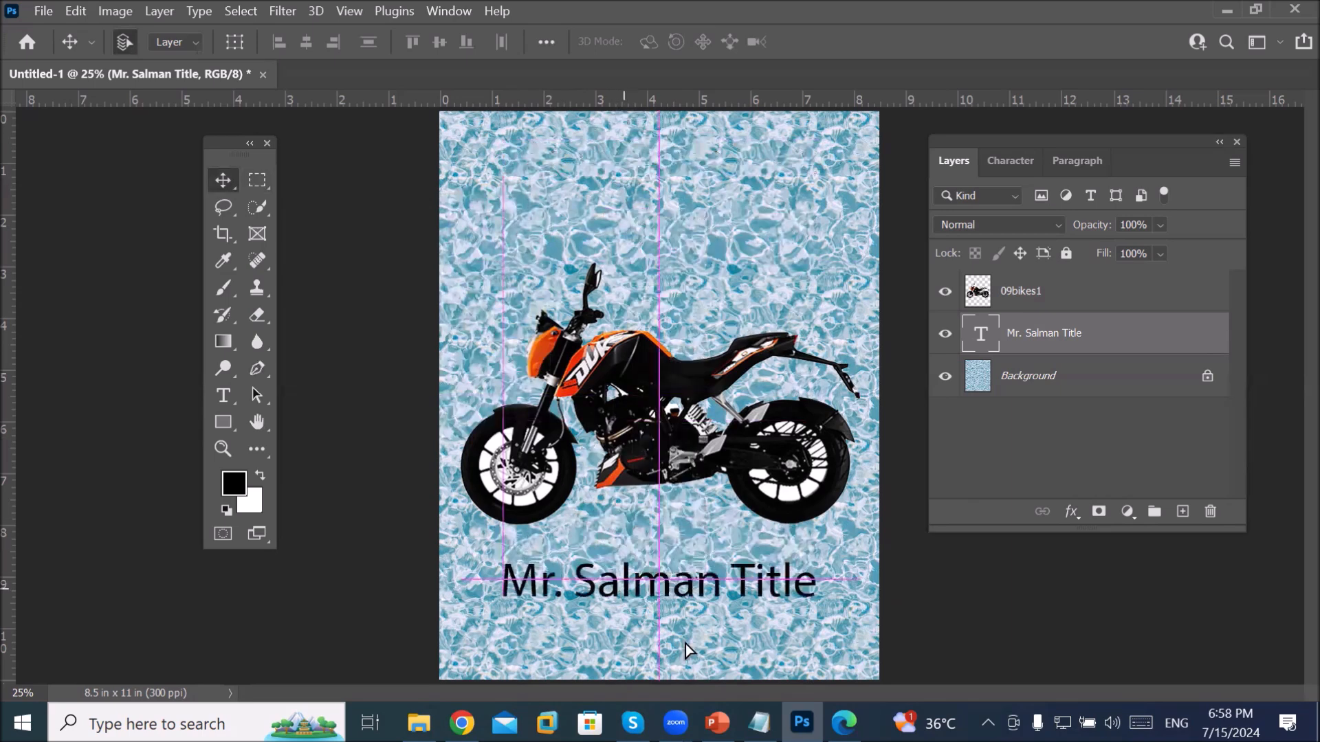
mouse_move(922, 722)
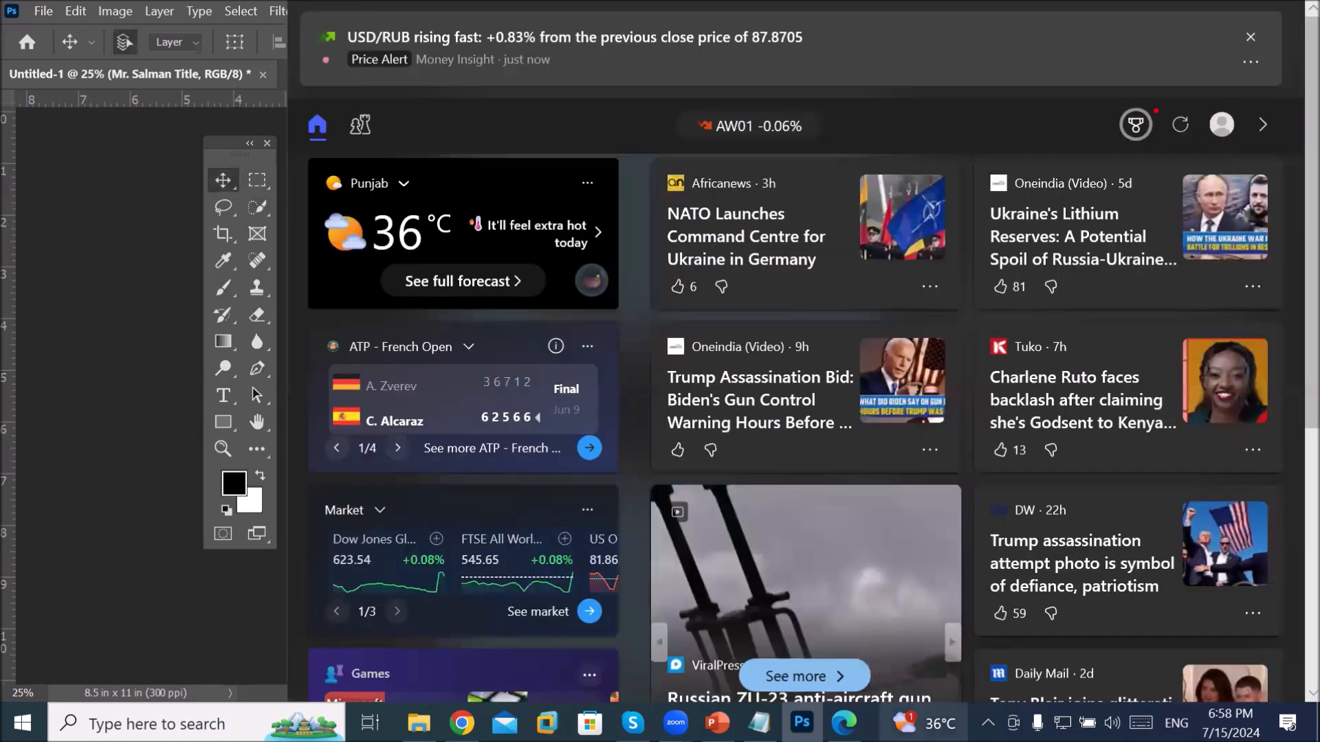
click(105, 283)
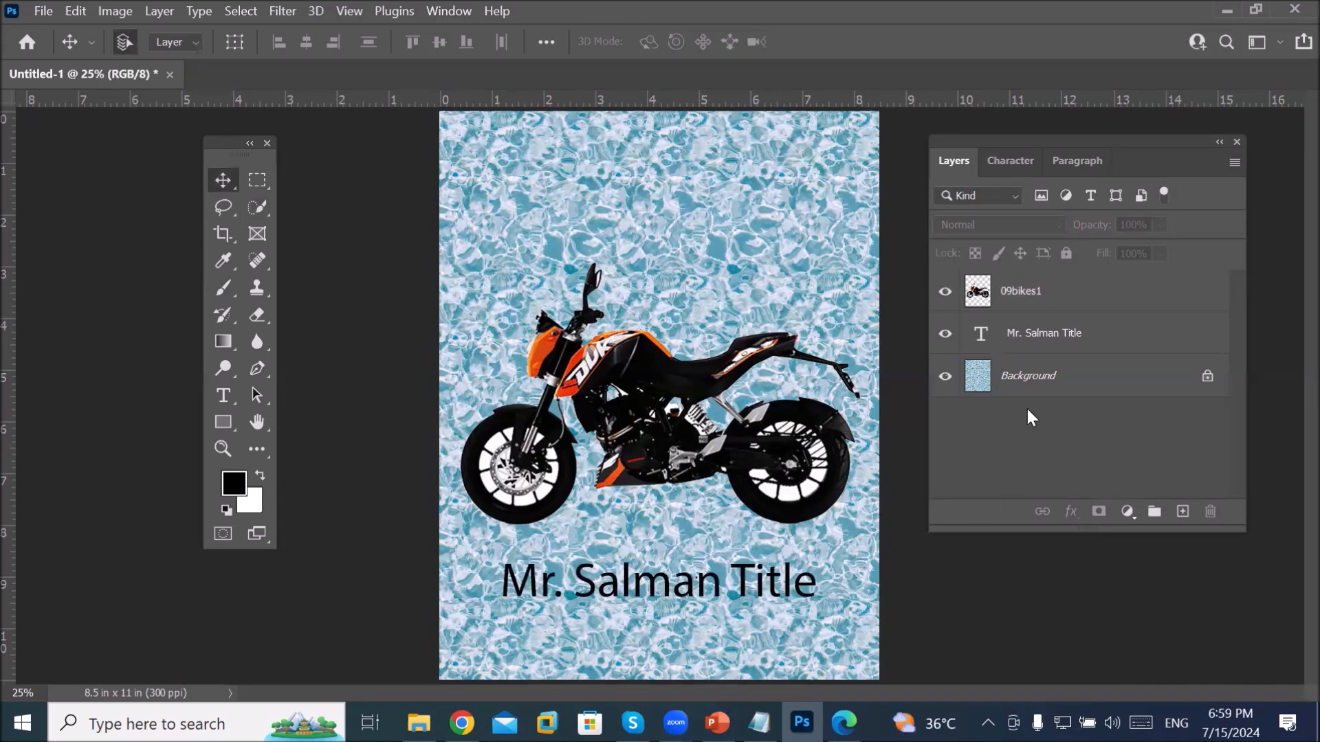
Step: Scale the title up to 128.82% with Free Transform and move it to the page top
click(1043, 340)
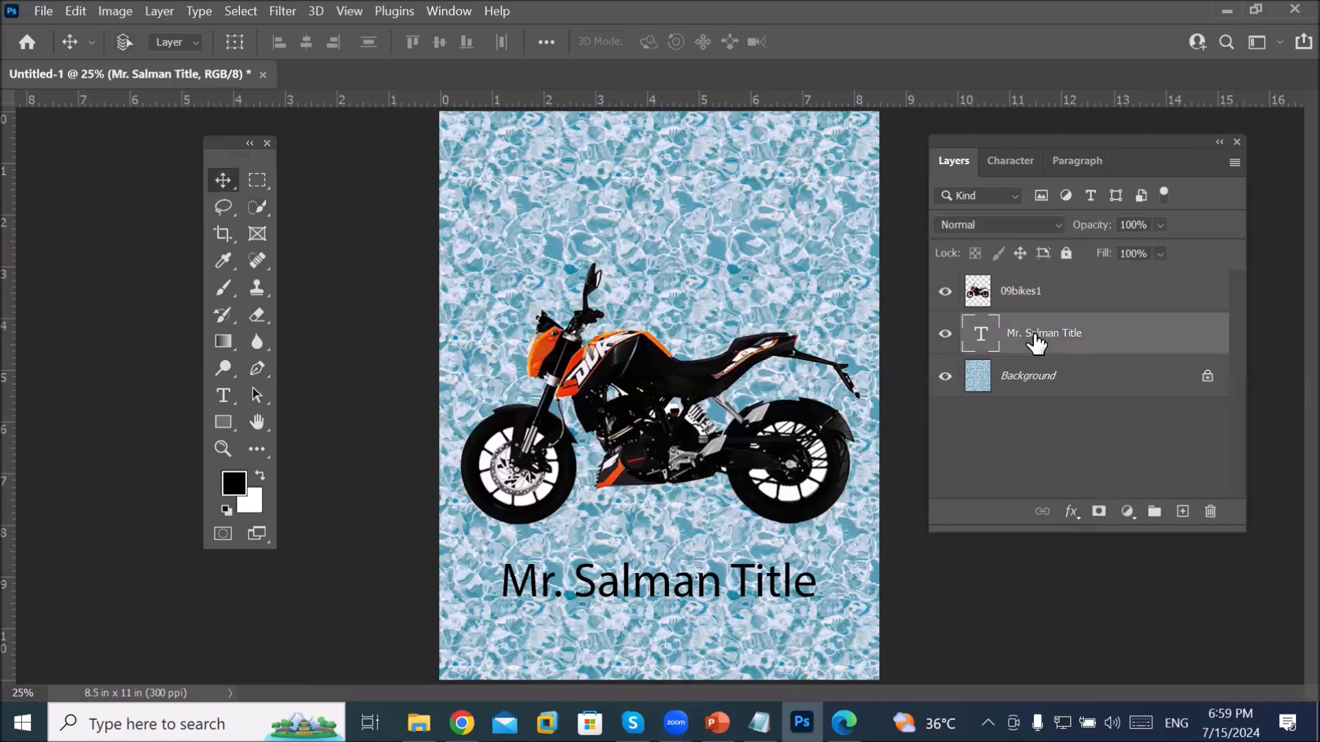
key(ctrl+t)
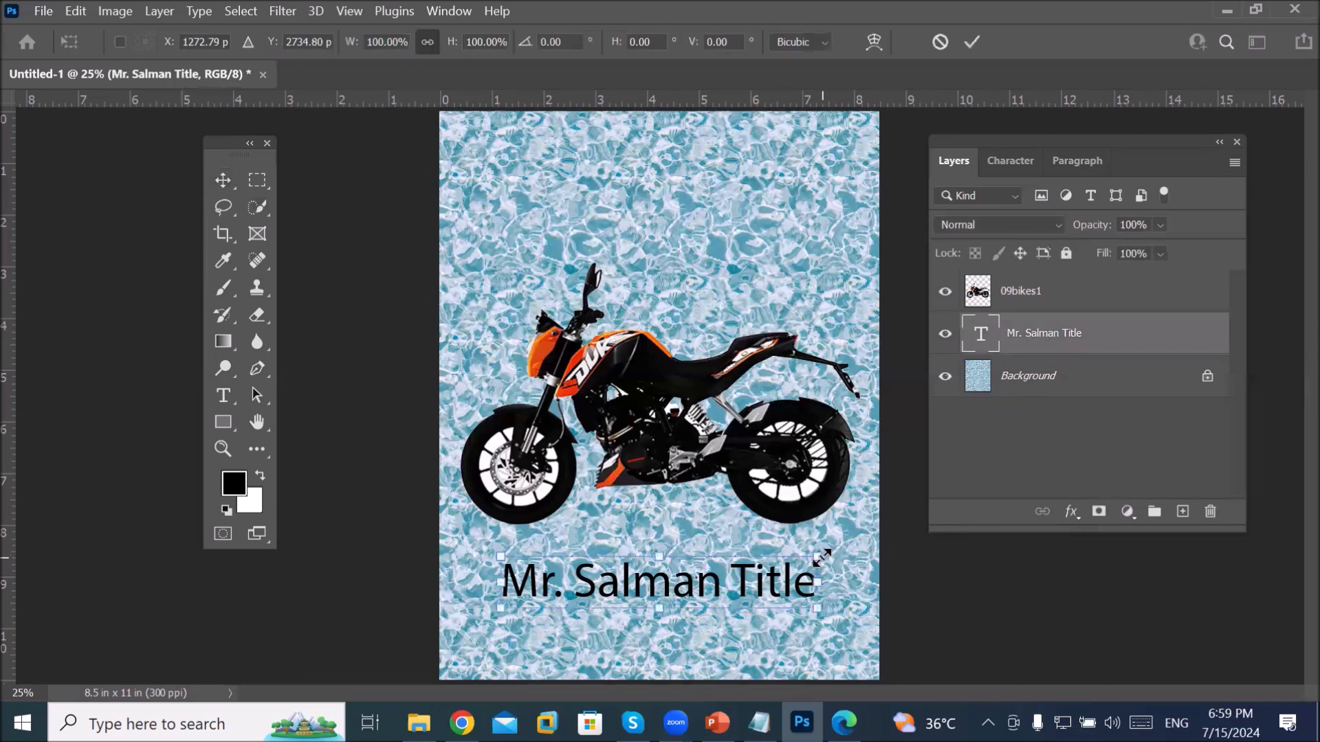
drag(832, 543, 697, 540)
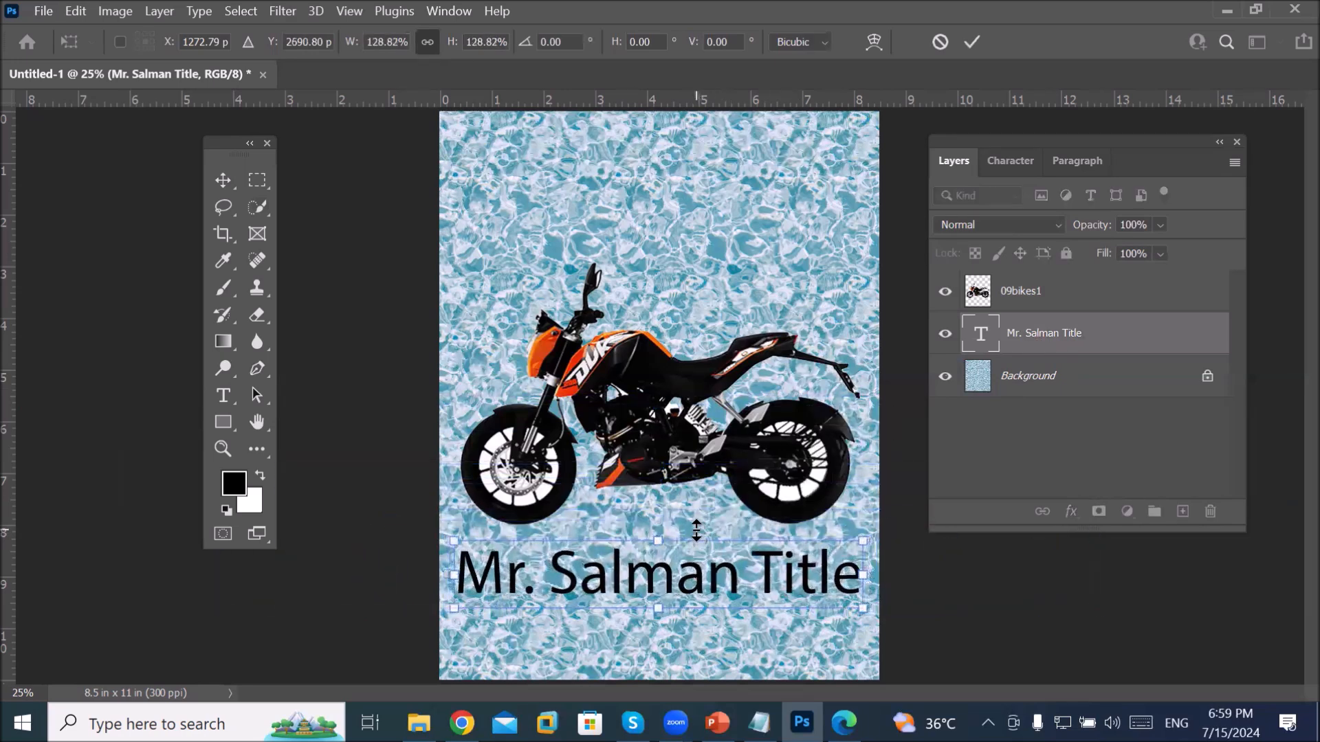
drag(725, 588, 733, 191)
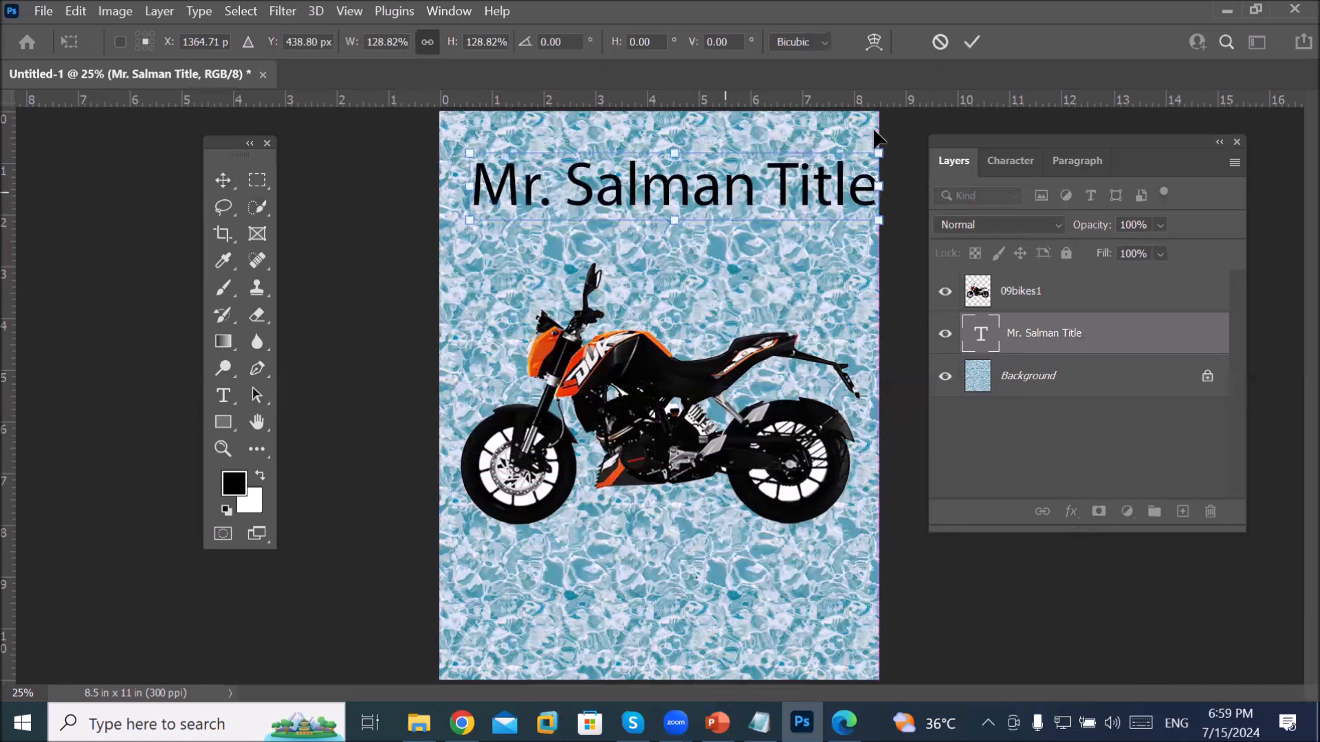
Step: Warp the title with the Arc style at 50% bend, nudge it into place, and commit
click(879, 48)
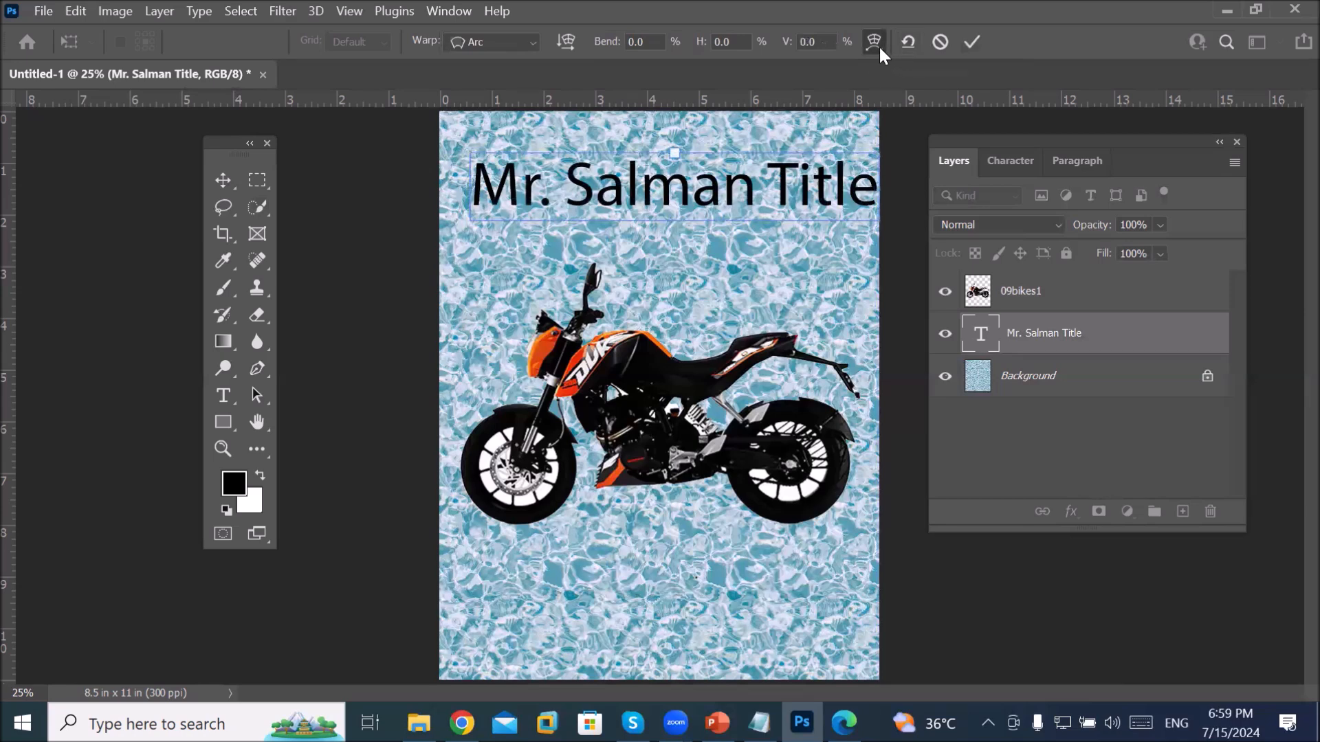
click(878, 45)
click(877, 47)
click(533, 41)
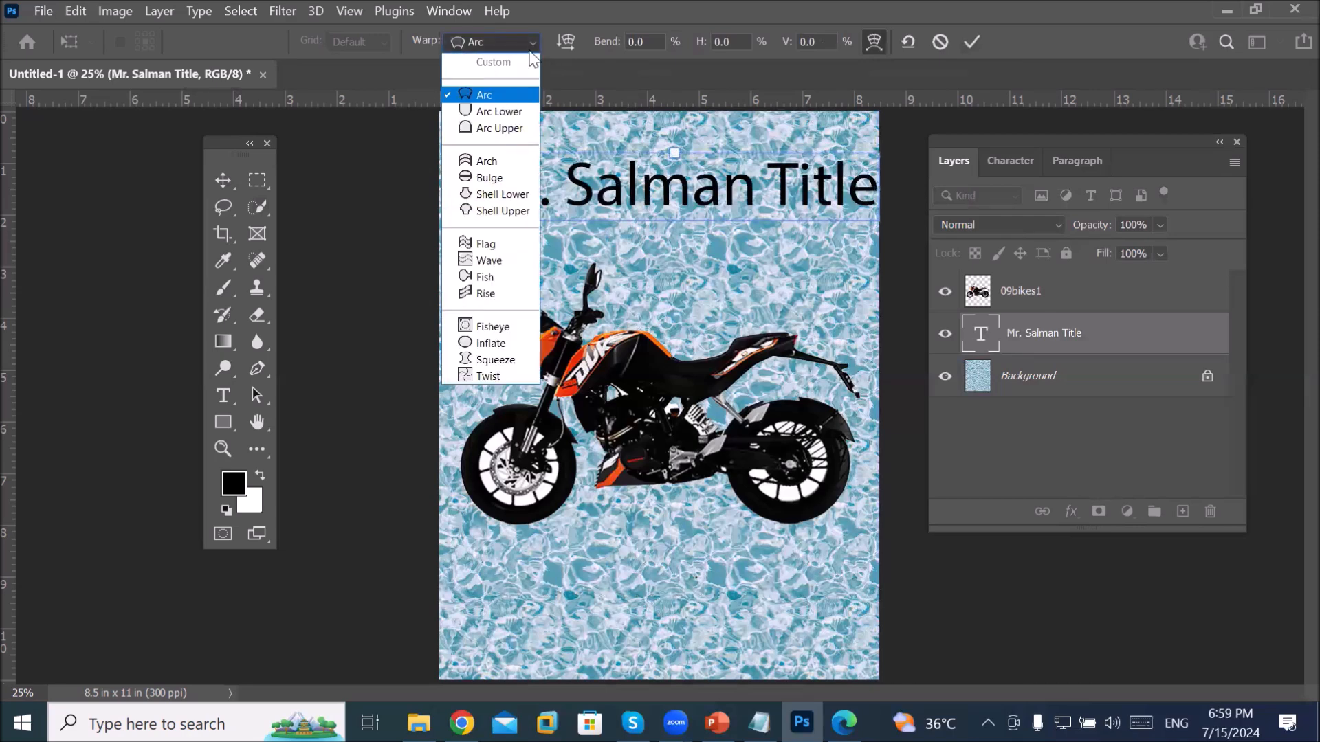
click(521, 112)
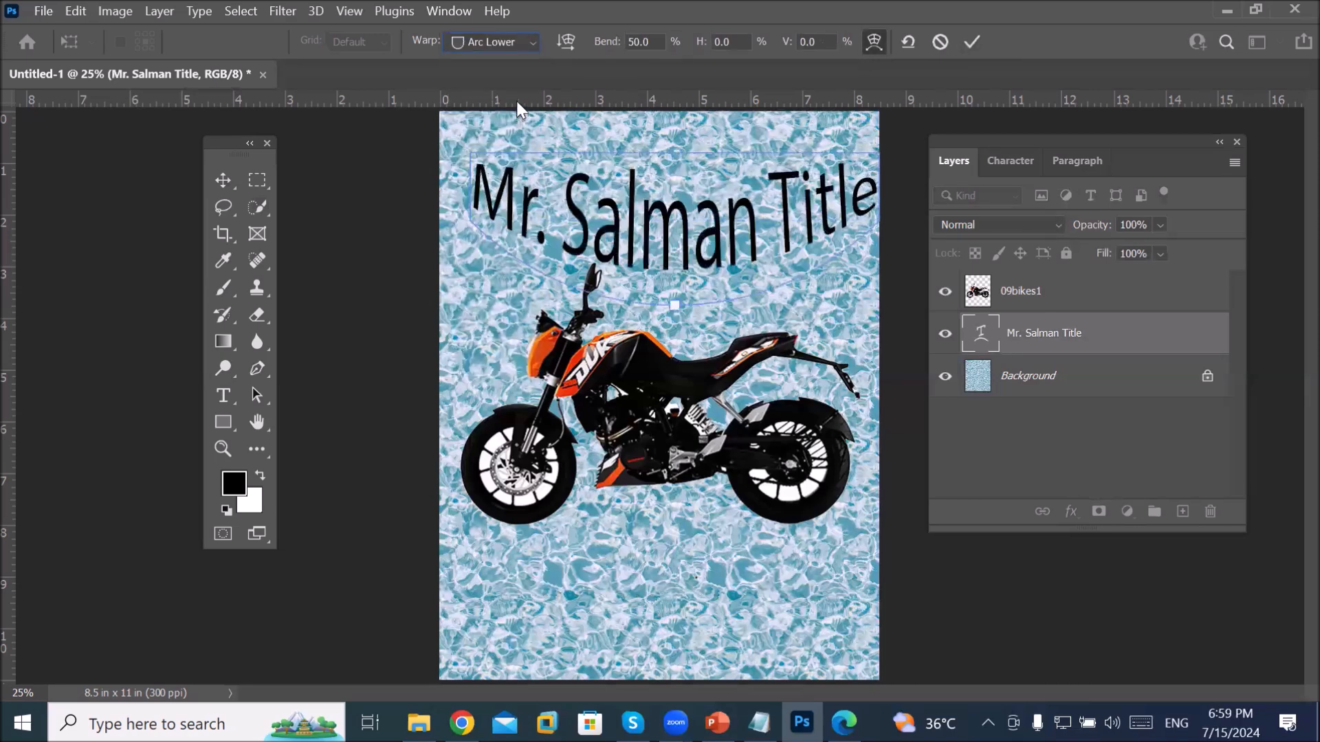
click(528, 44)
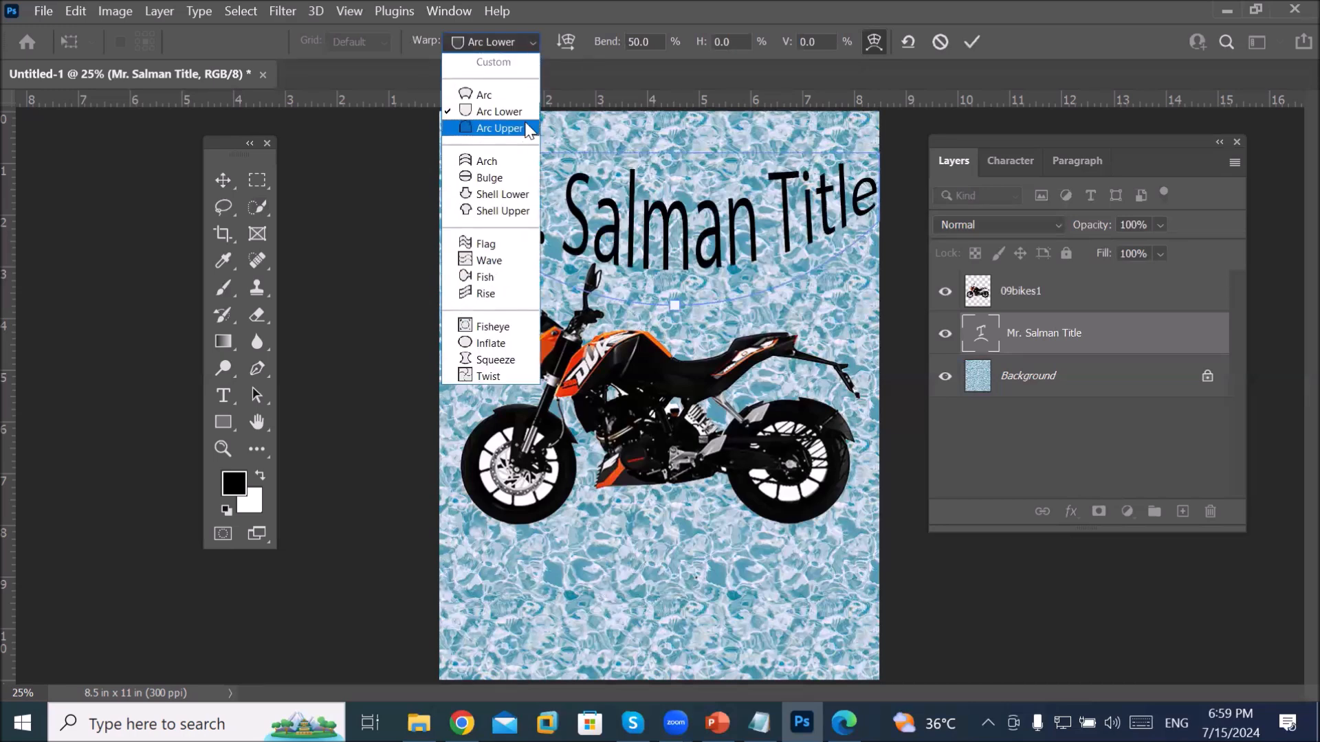
click(522, 162)
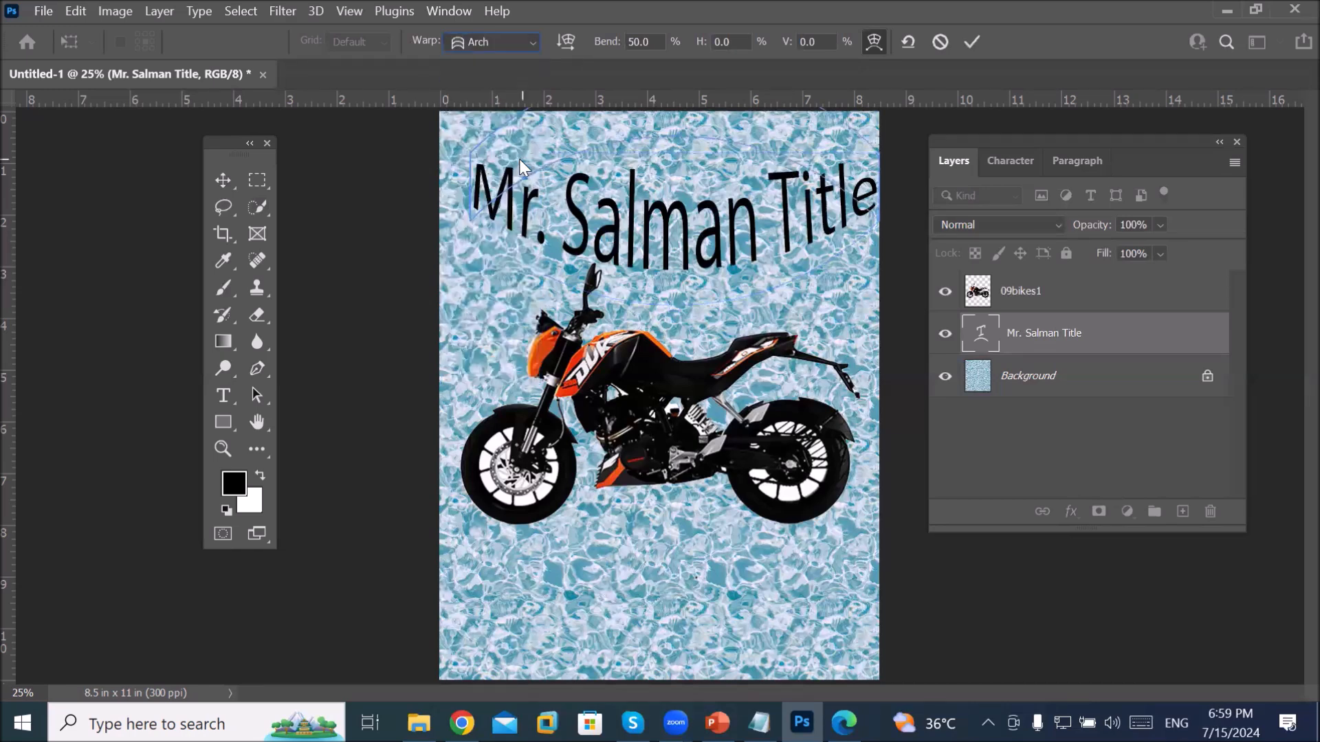
click(521, 43)
click(519, 89)
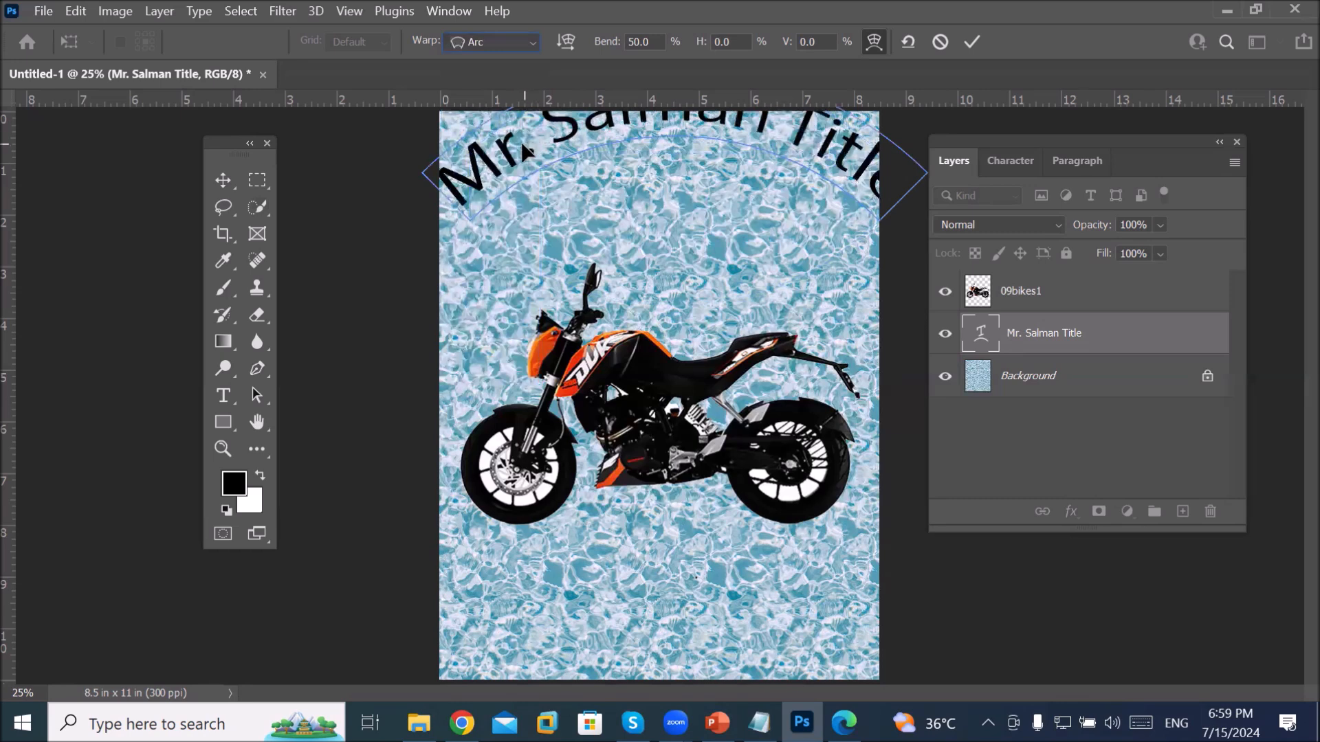
drag(516, 158, 510, 262)
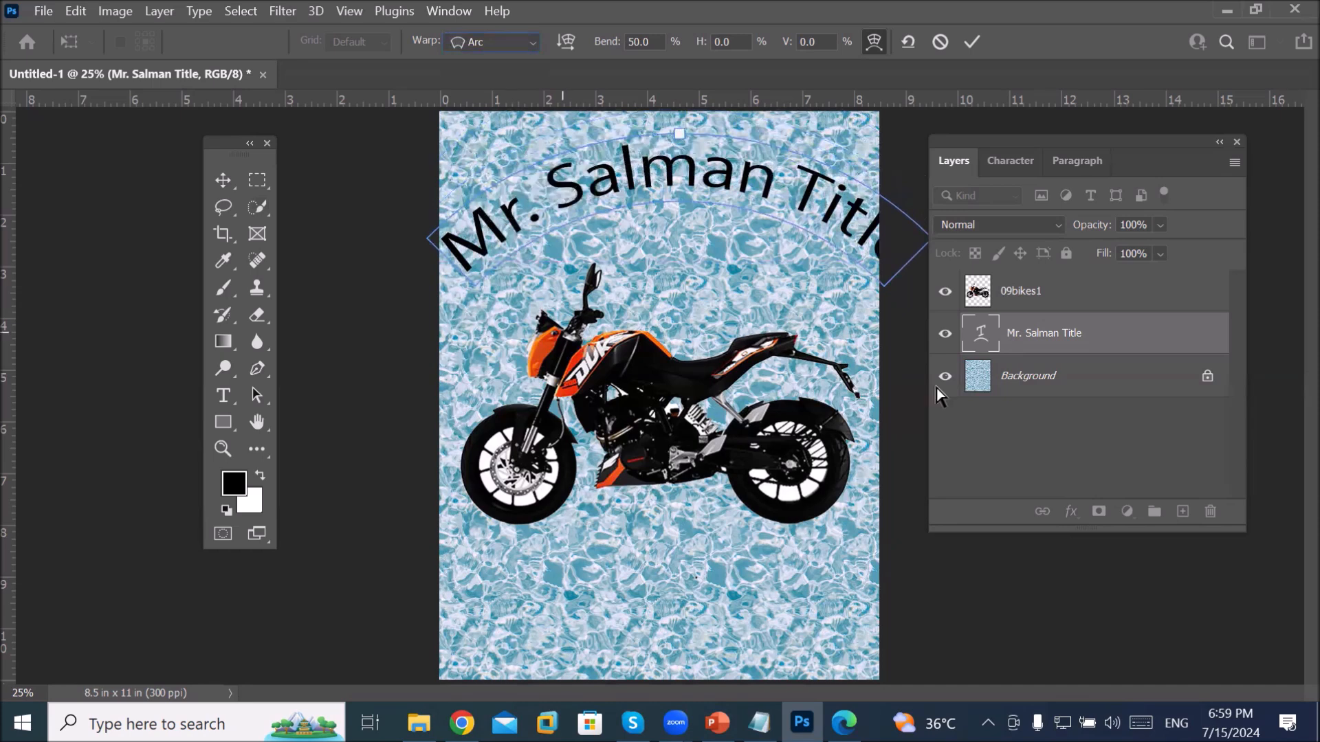
click(1060, 336)
click(1064, 376)
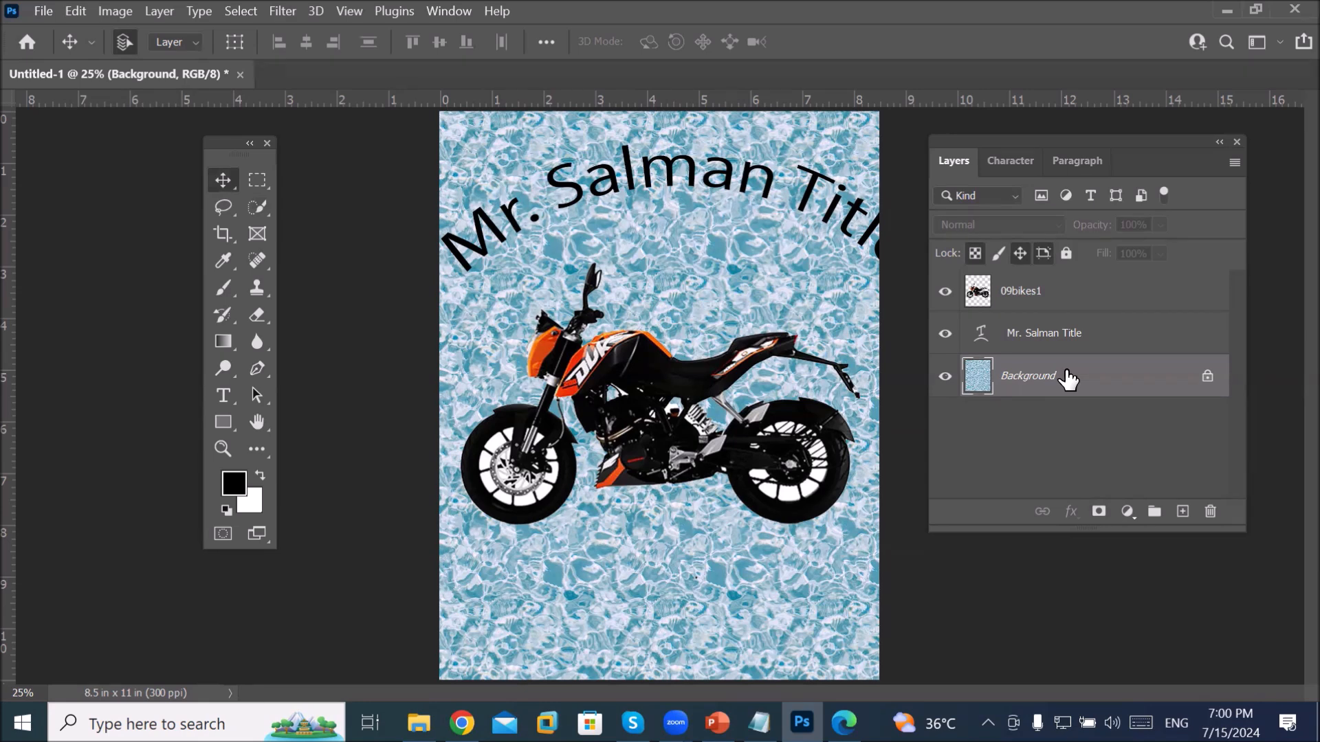
Step: Delete the 09bikes1 motorcycle layer from the Layers panel
click(1020, 300)
click(1210, 512)
click(651, 297)
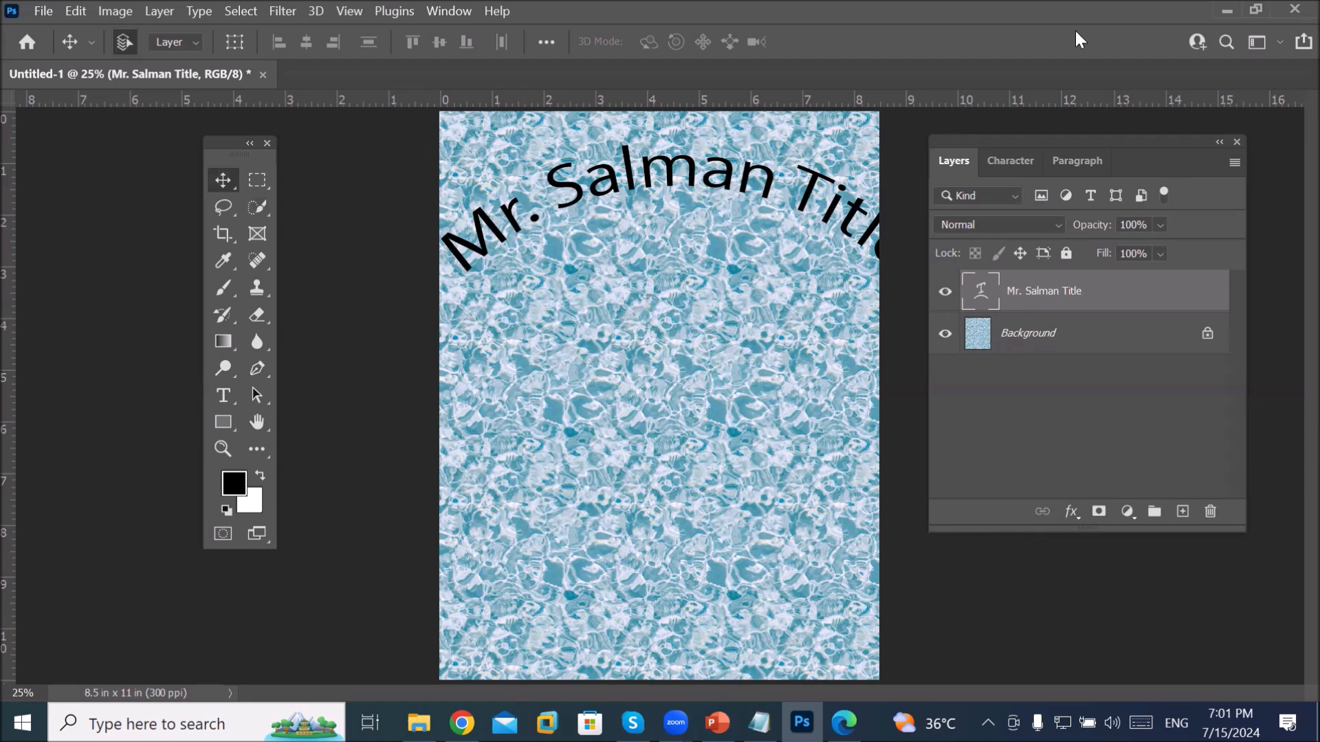
Step: Save the current panel layout as a new workspace named 'Mr salman'
drag(1041, 145, 1007, 162)
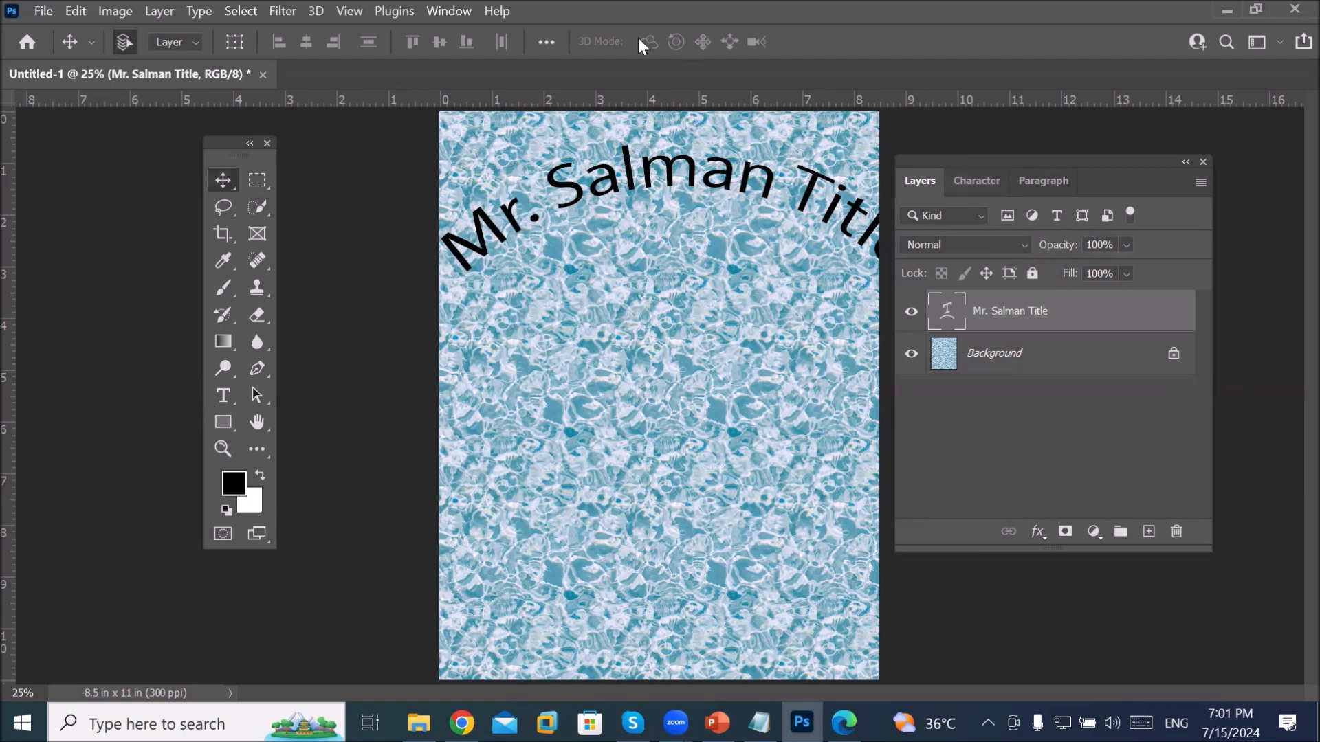
click(451, 12)
mouse_move(560, 49)
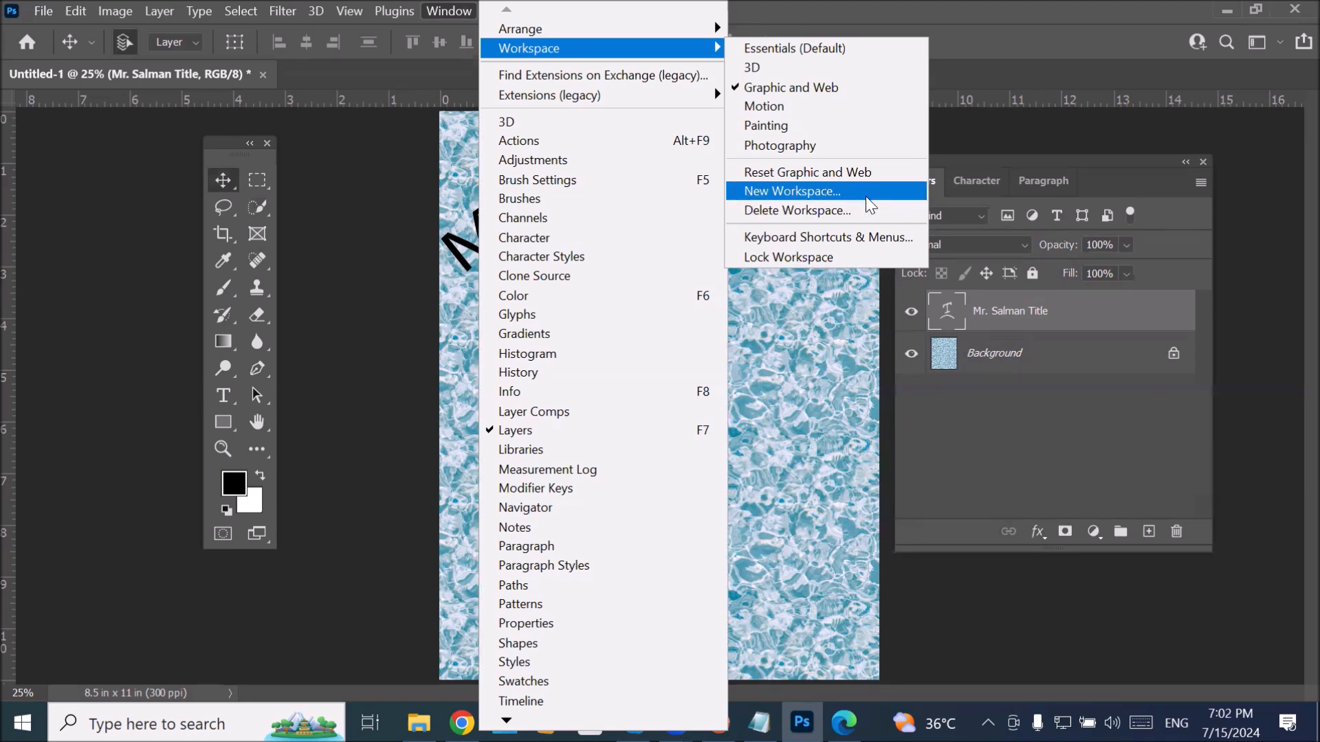
click(867, 198)
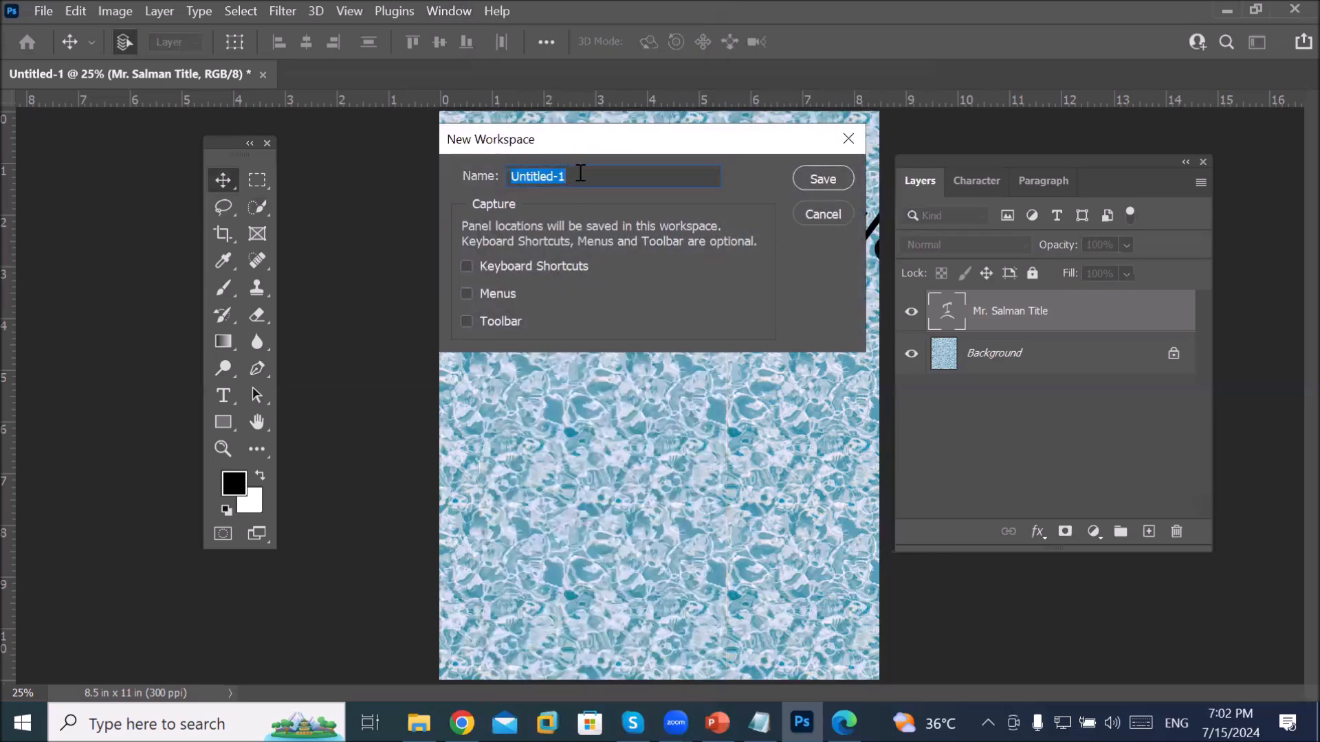
text(Mr salman)
click(823, 178)
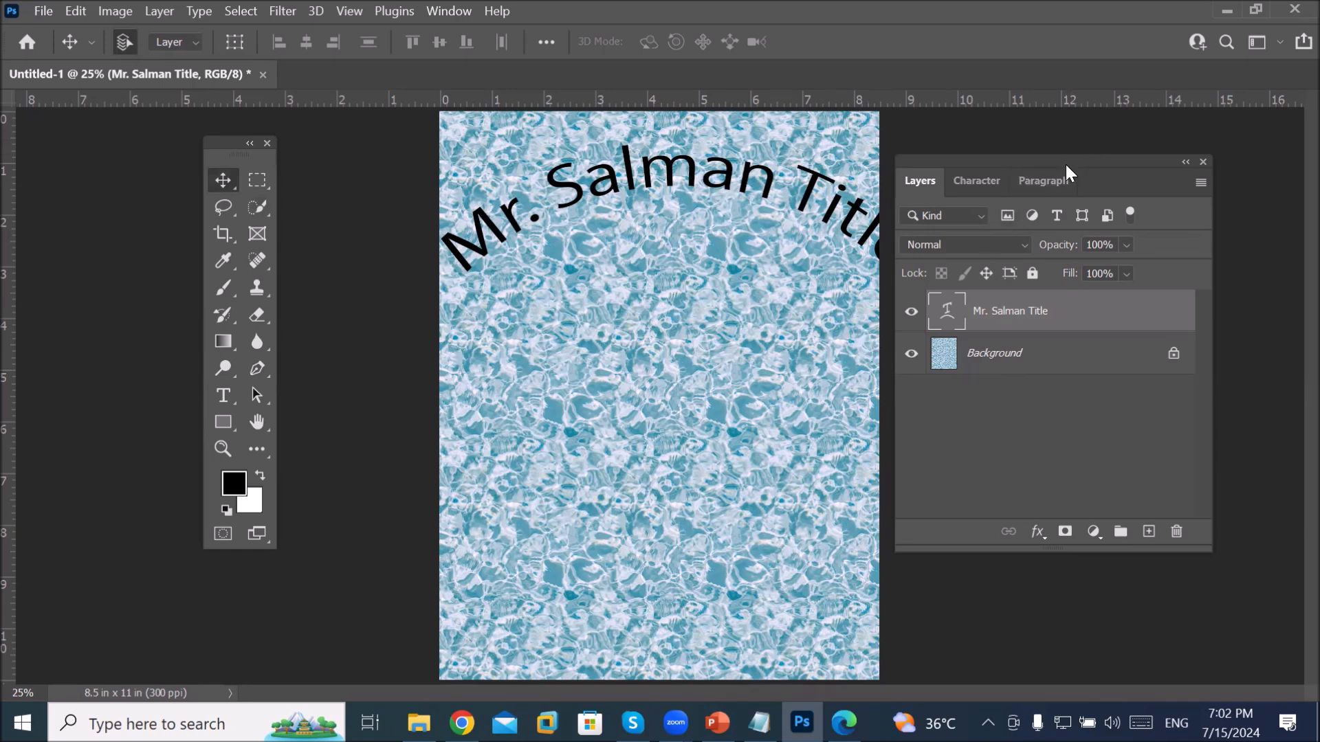
Step: Reposition the floating Layers panel, then switch to the Essentials (Default) workspace
drag(1064, 163, 960, 139)
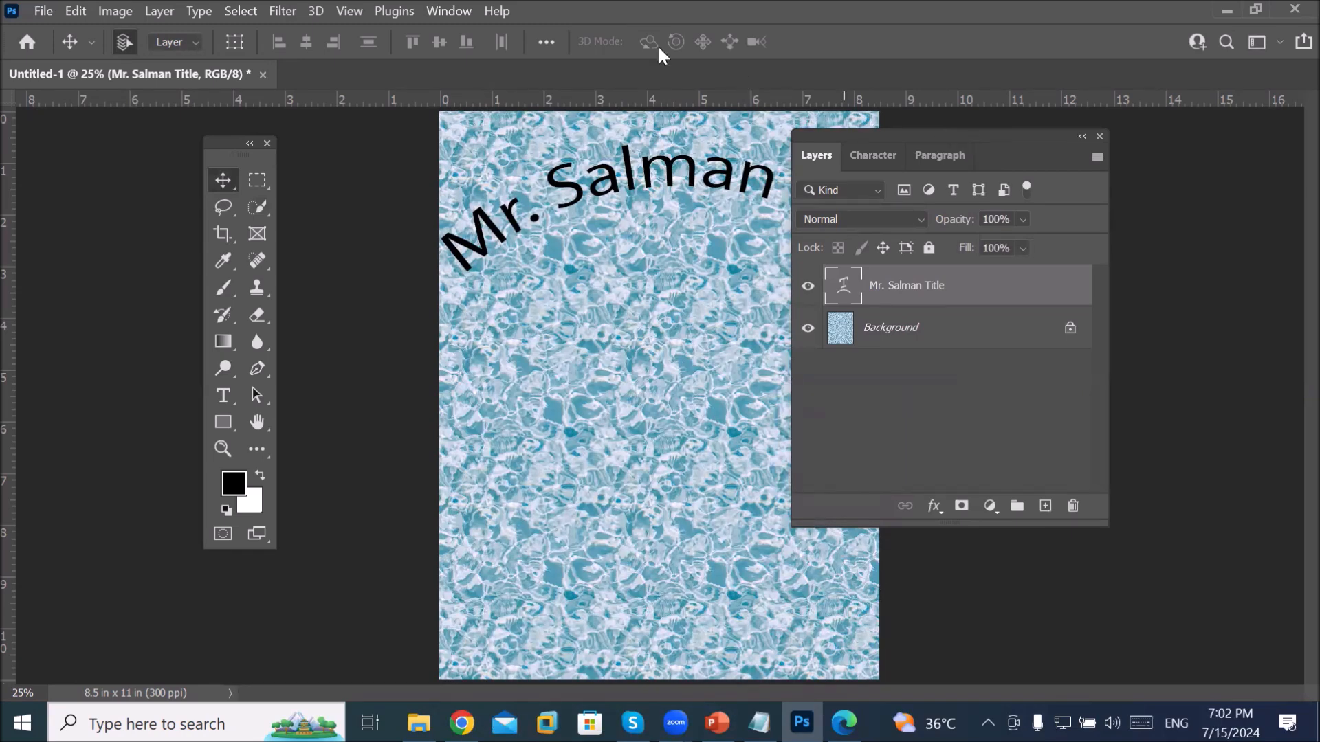
click(449, 9)
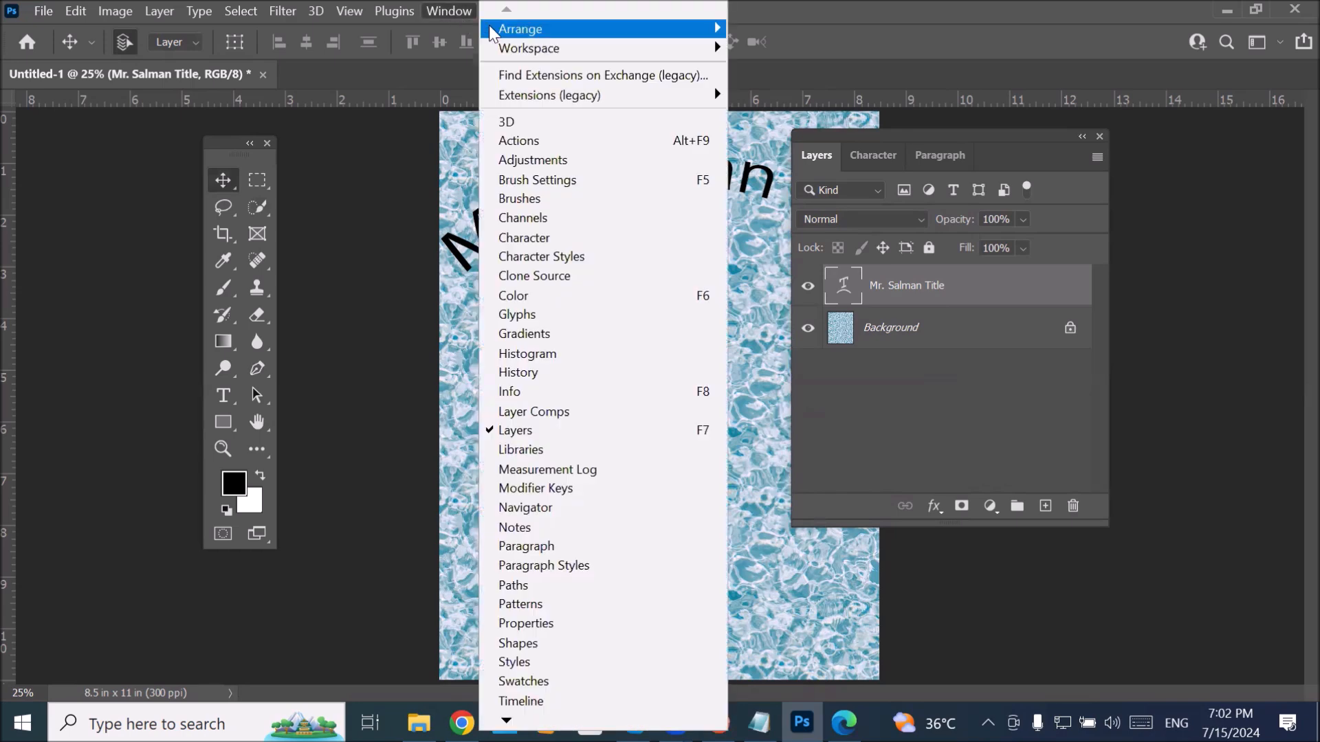
mouse_move(658, 61)
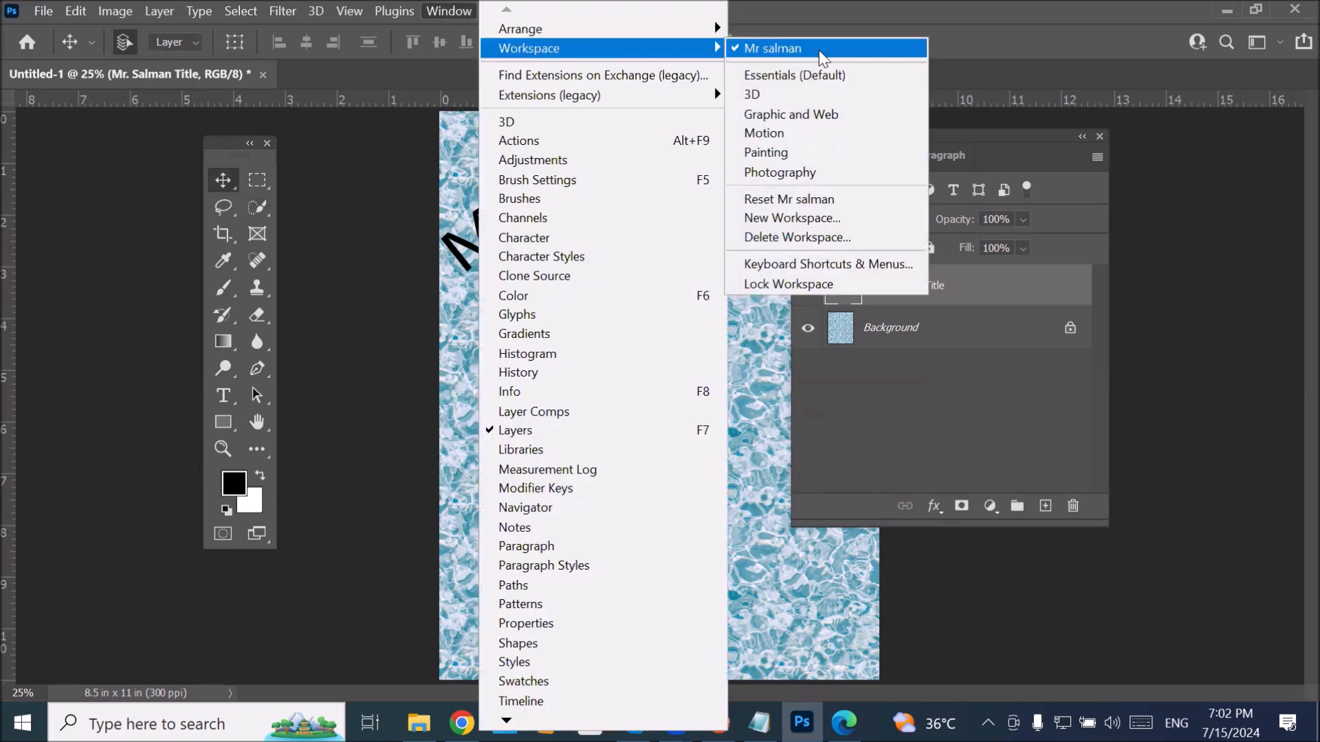
click(850, 72)
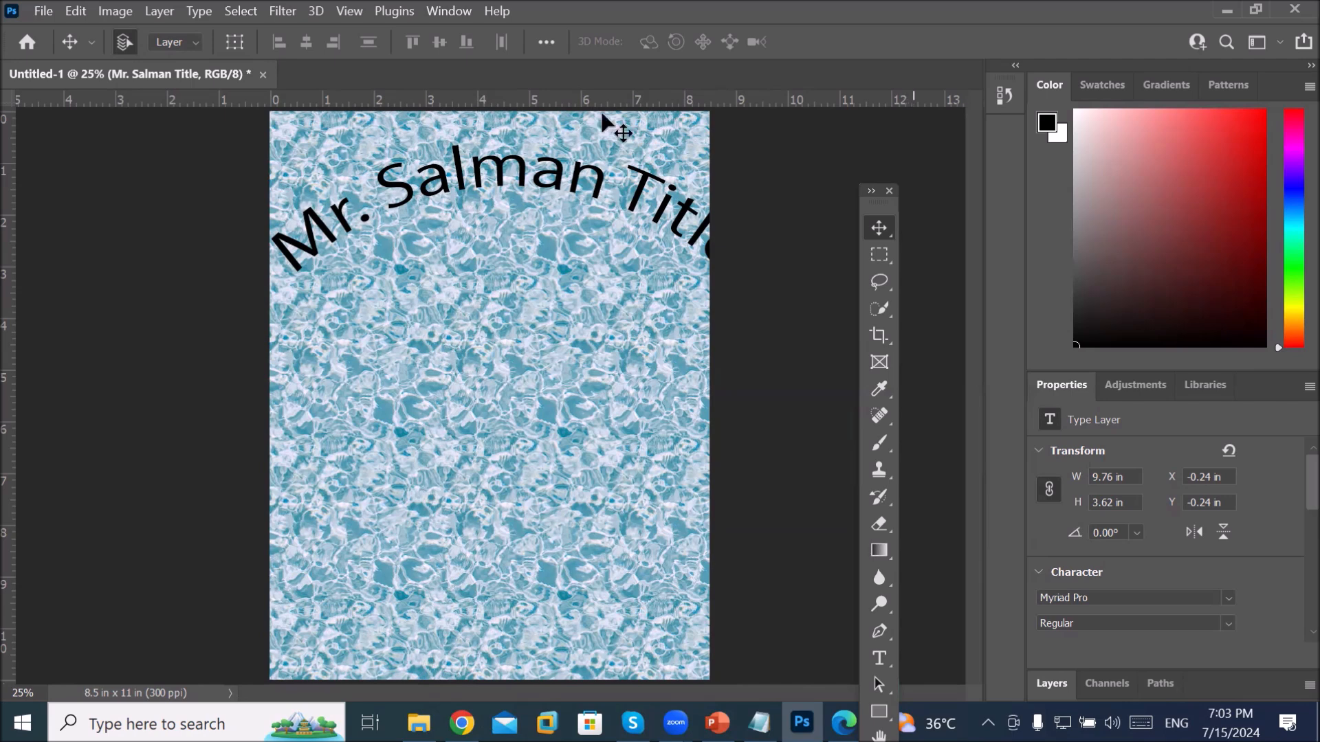
Step: Reset the Essentials workspace to its default layout
click(444, 11)
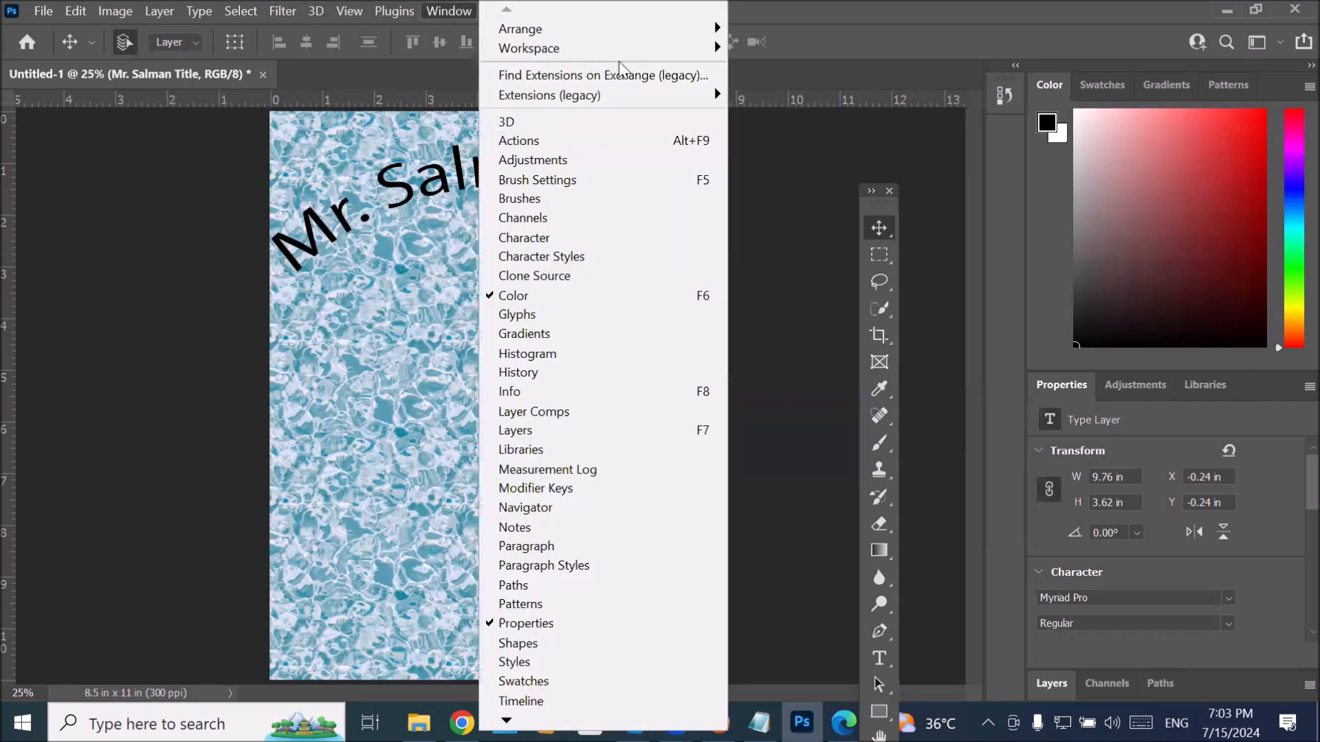
mouse_move(629, 50)
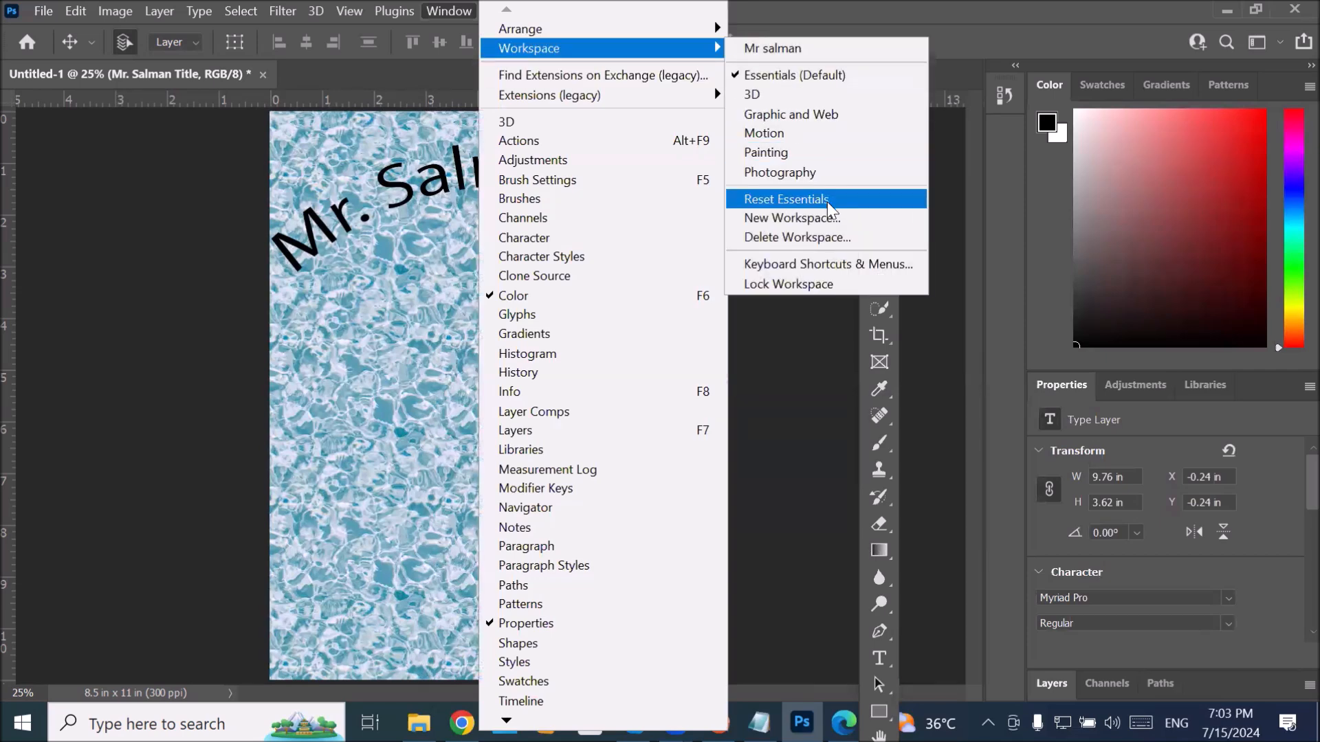
click(827, 199)
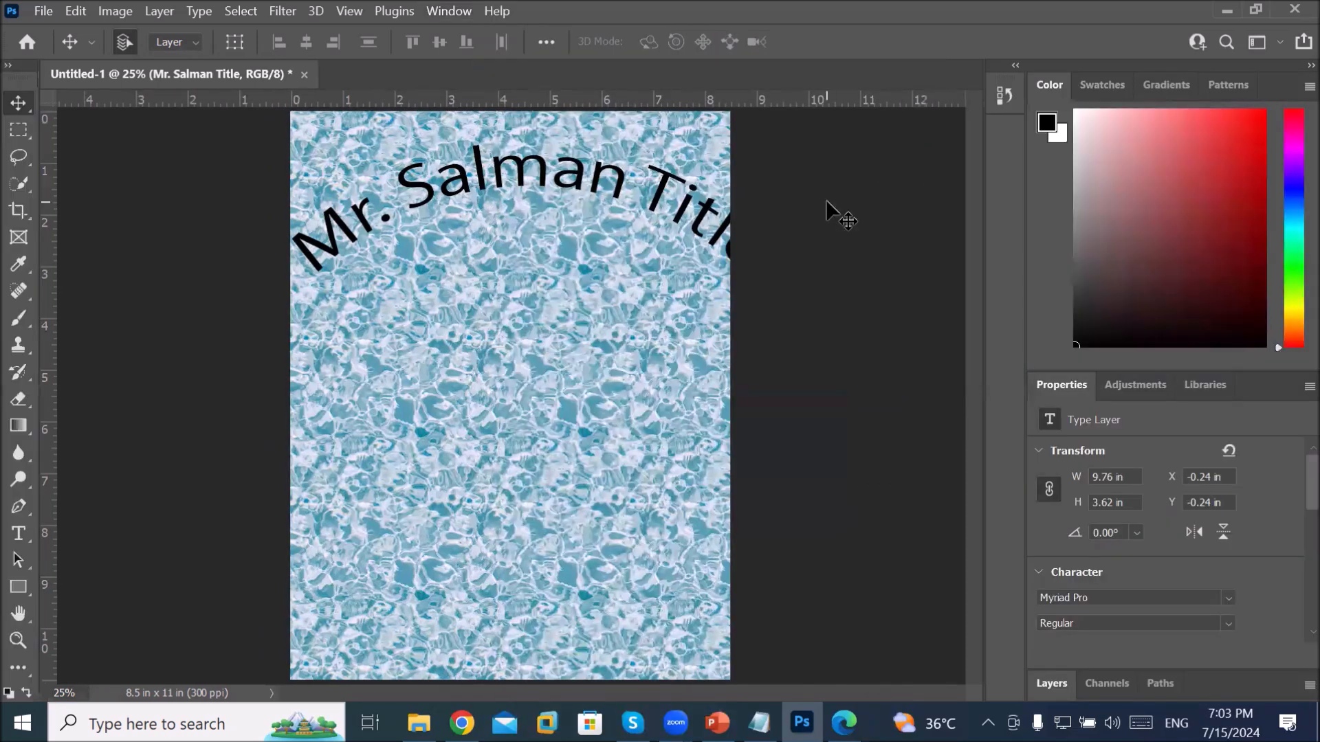
Step: Undock the toolbar as a floating two-column panel and reposition it
drag(18, 64, 249, 159)
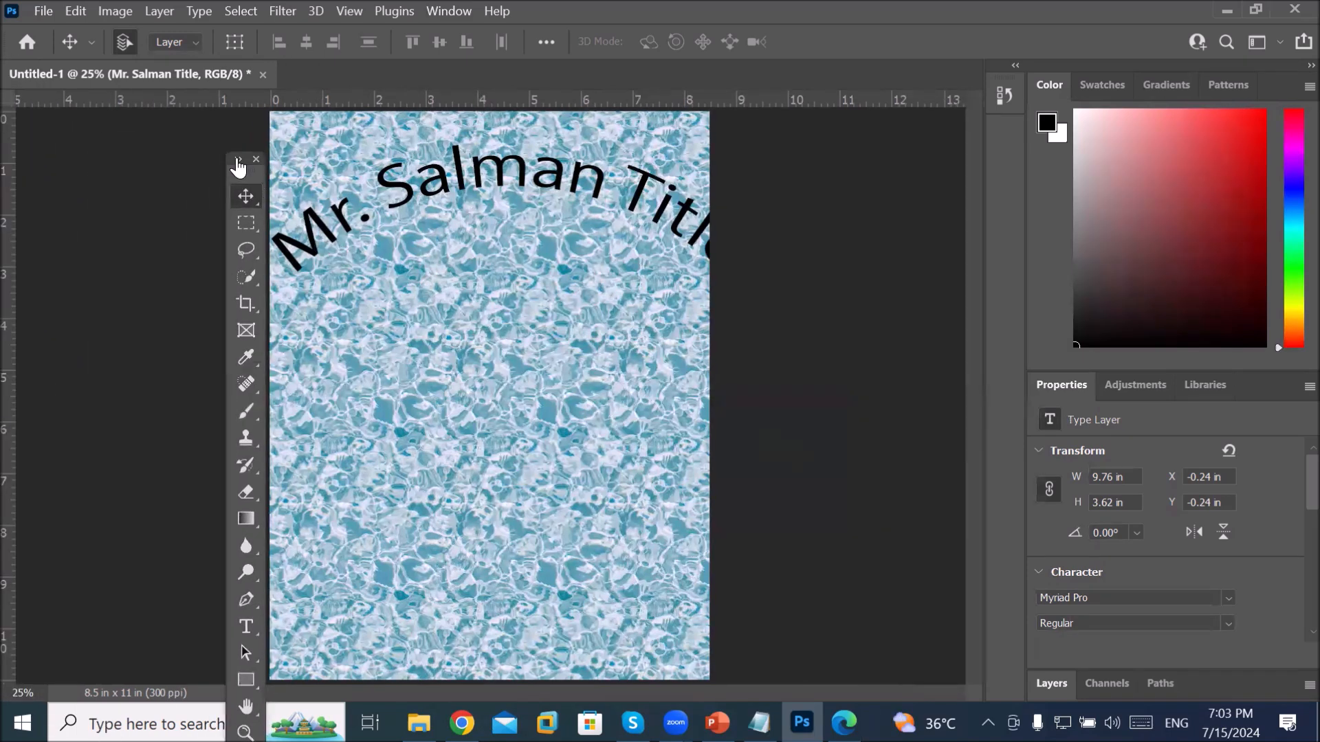
click(238, 162)
drag(238, 159, 163, 147)
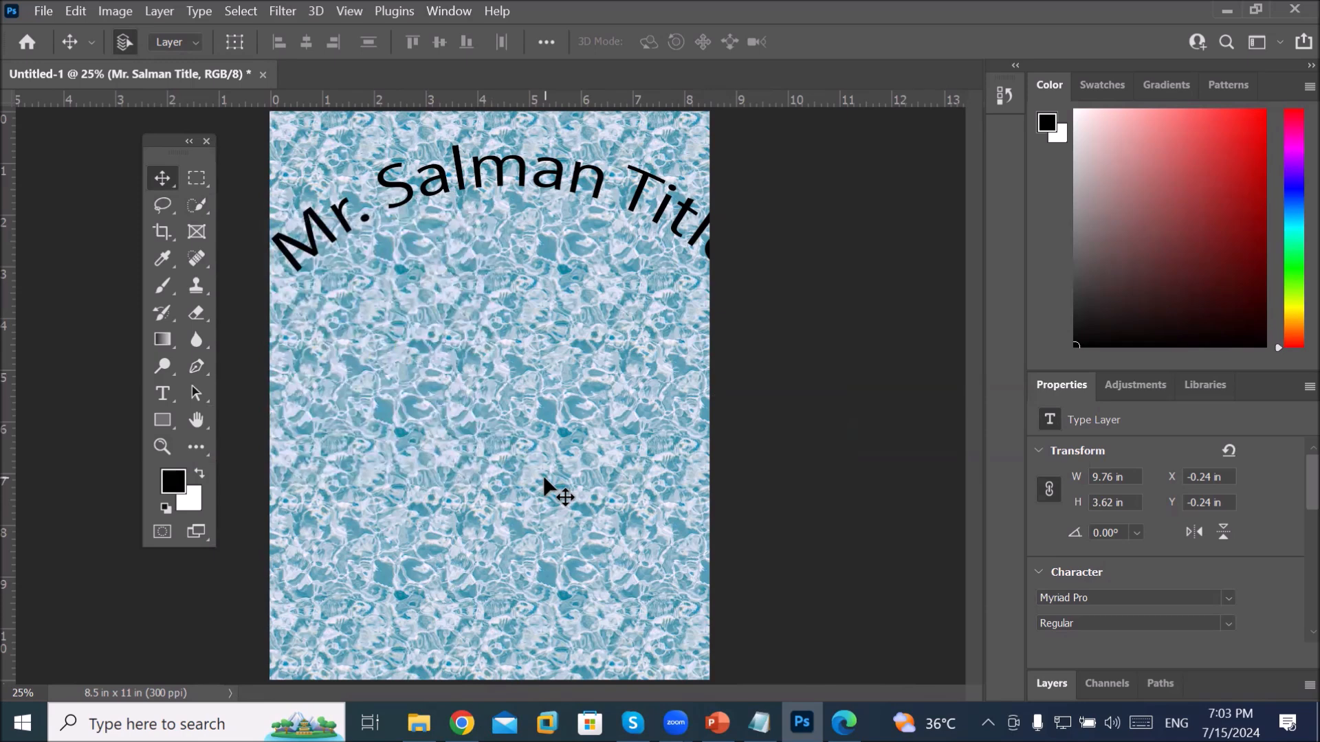
click(162, 417)
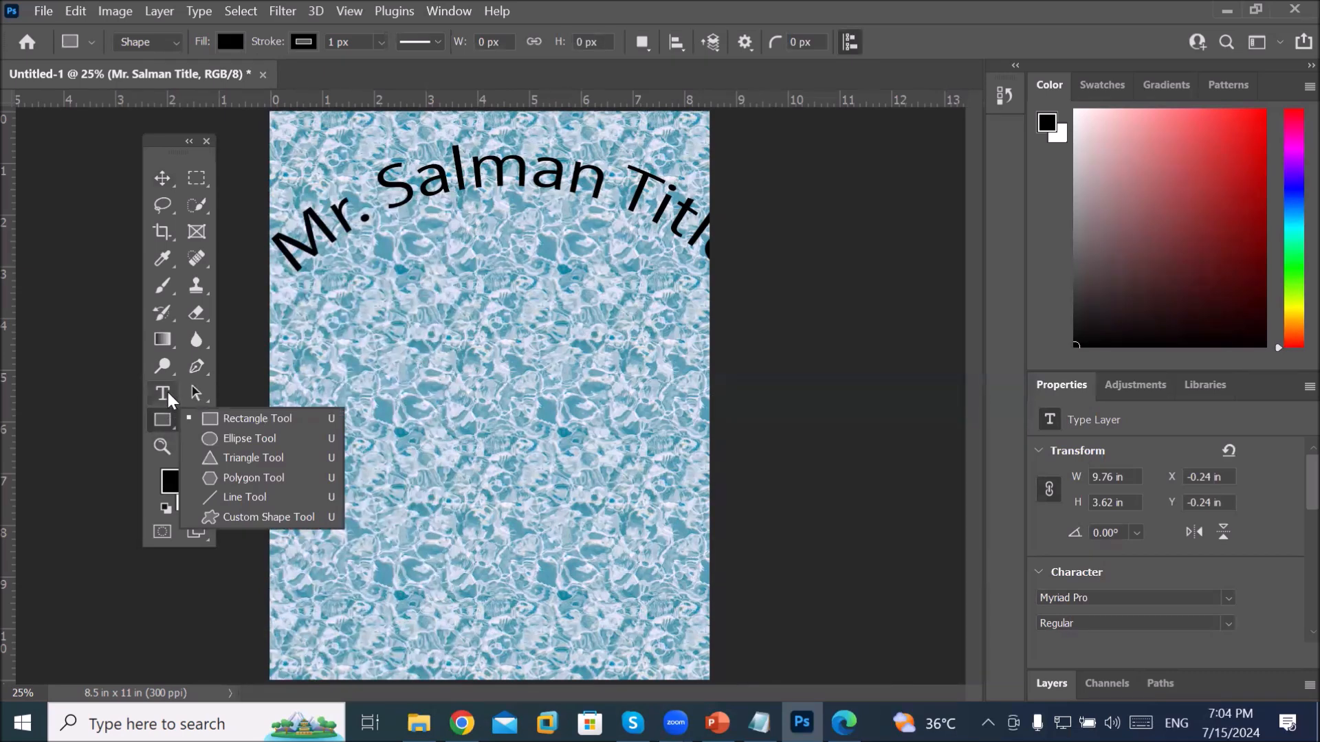
click(167, 394)
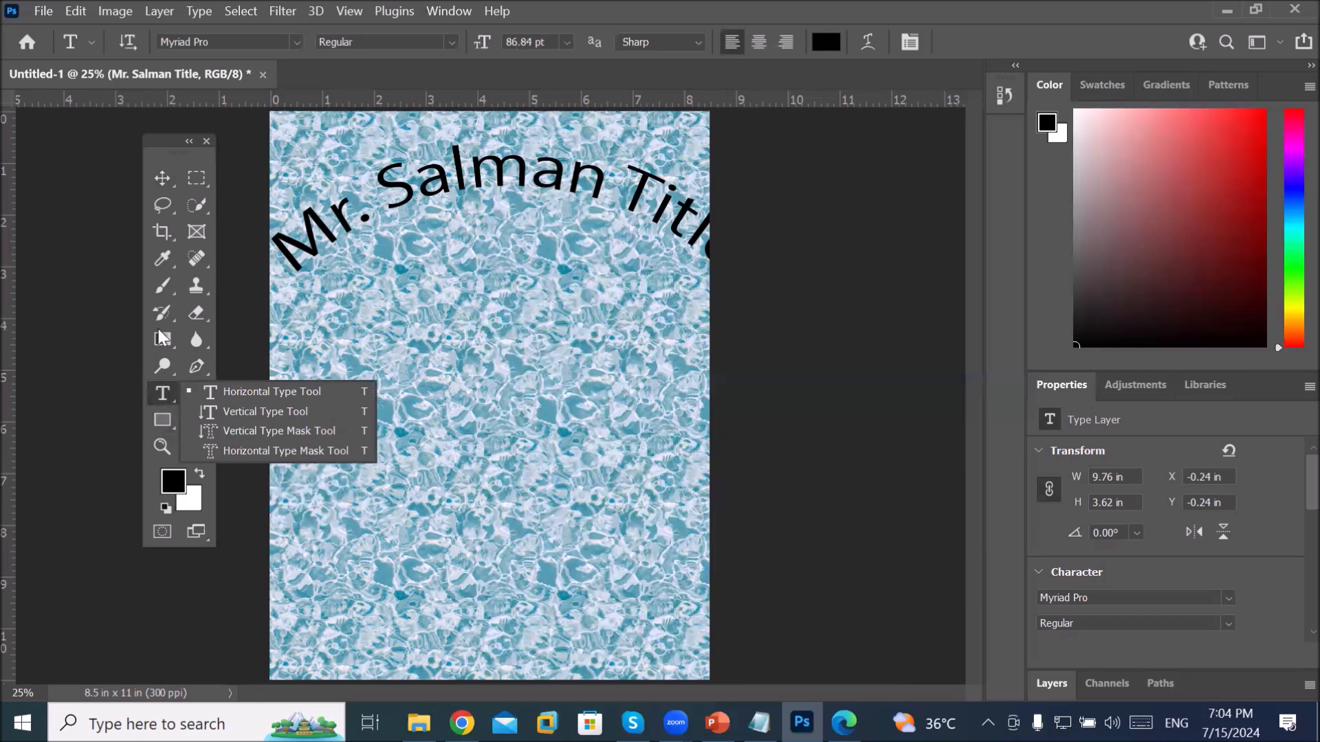
click(169, 258)
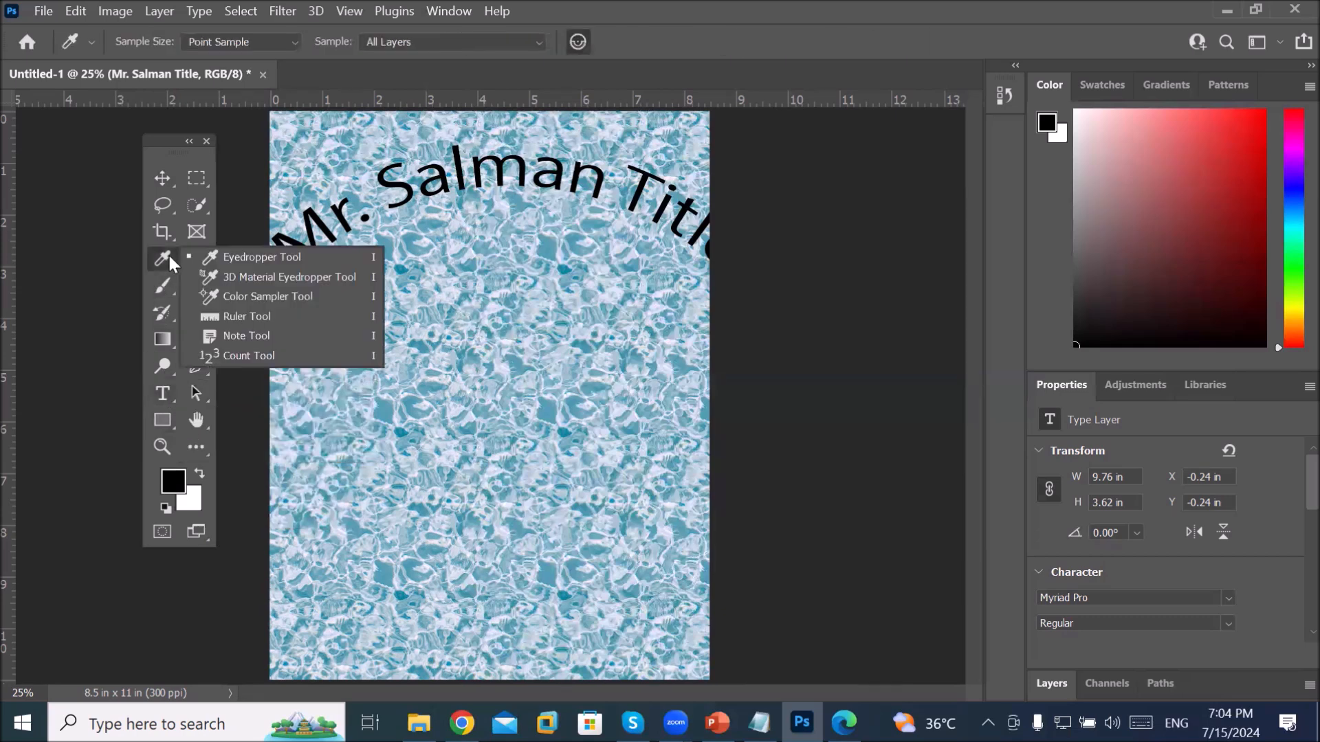
click(194, 180)
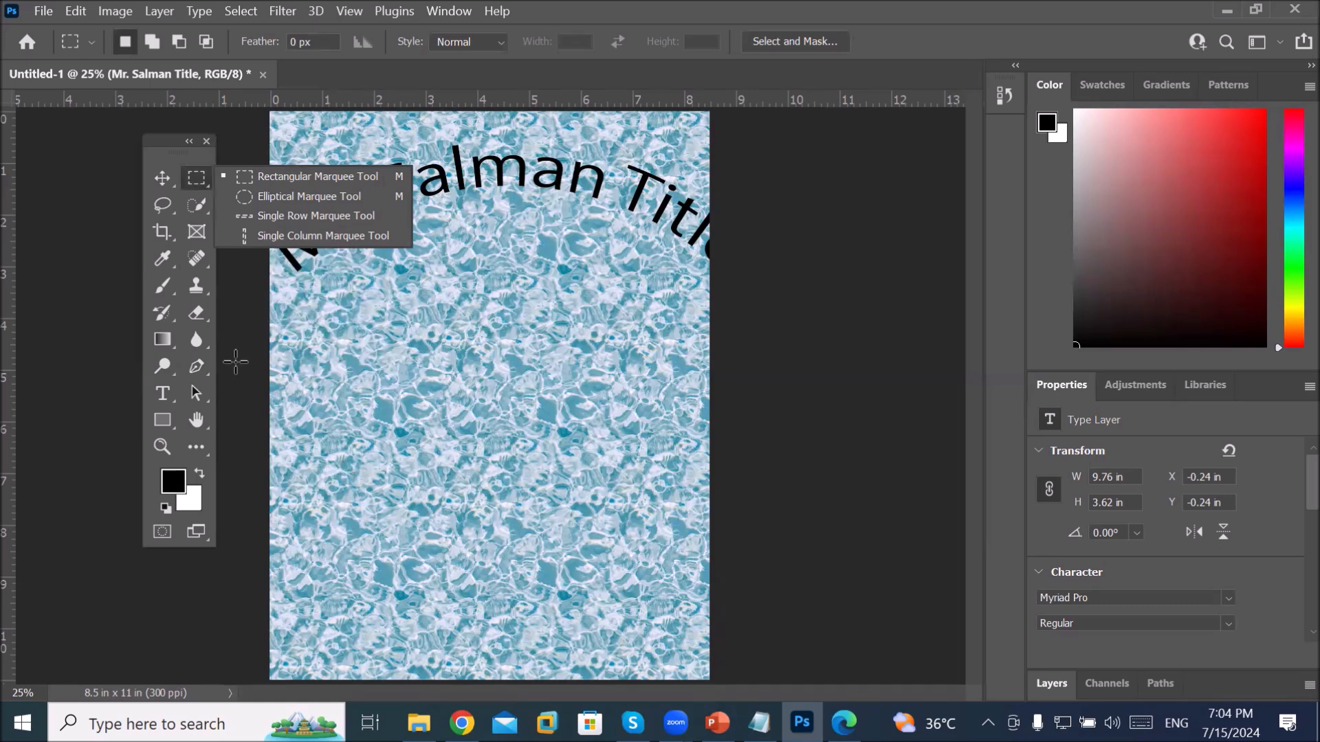
click(406, 360)
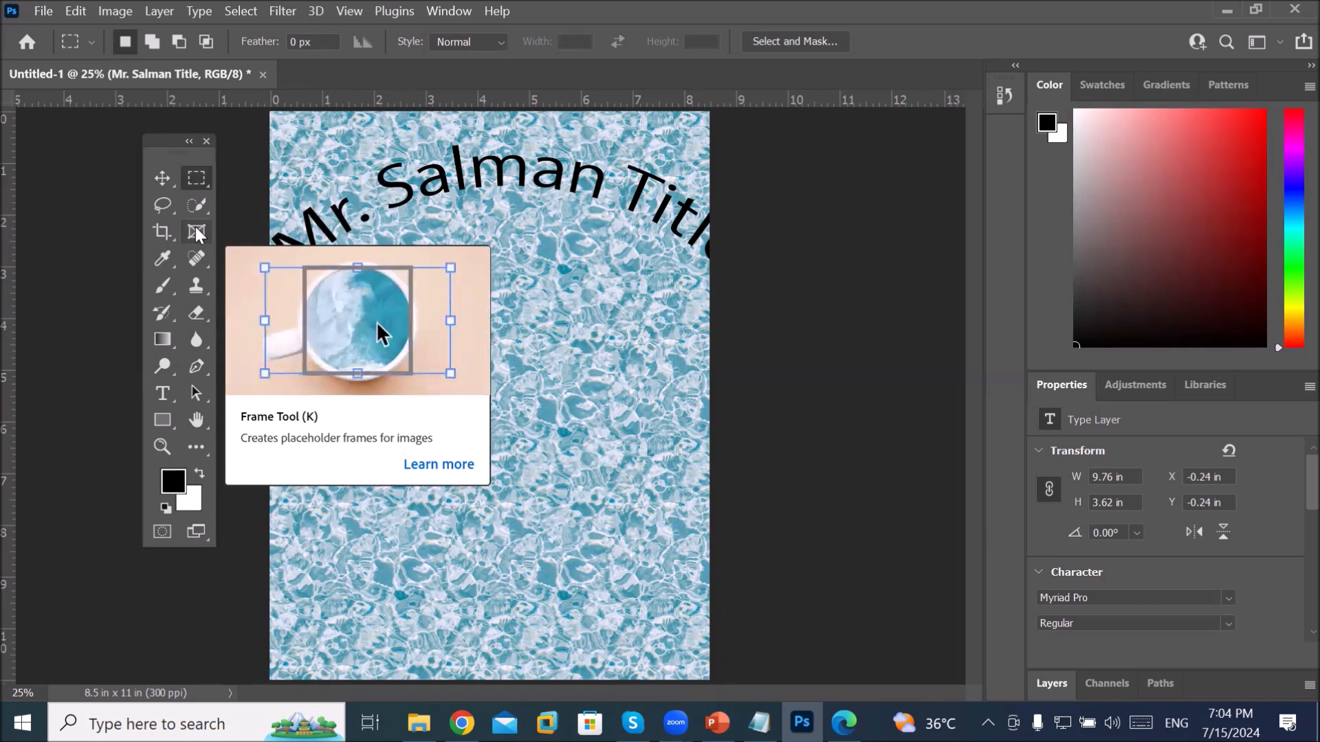
Step: Draw a rectangular frame with the Frame tool, then undo it
click(196, 231)
drag(368, 326, 665, 627)
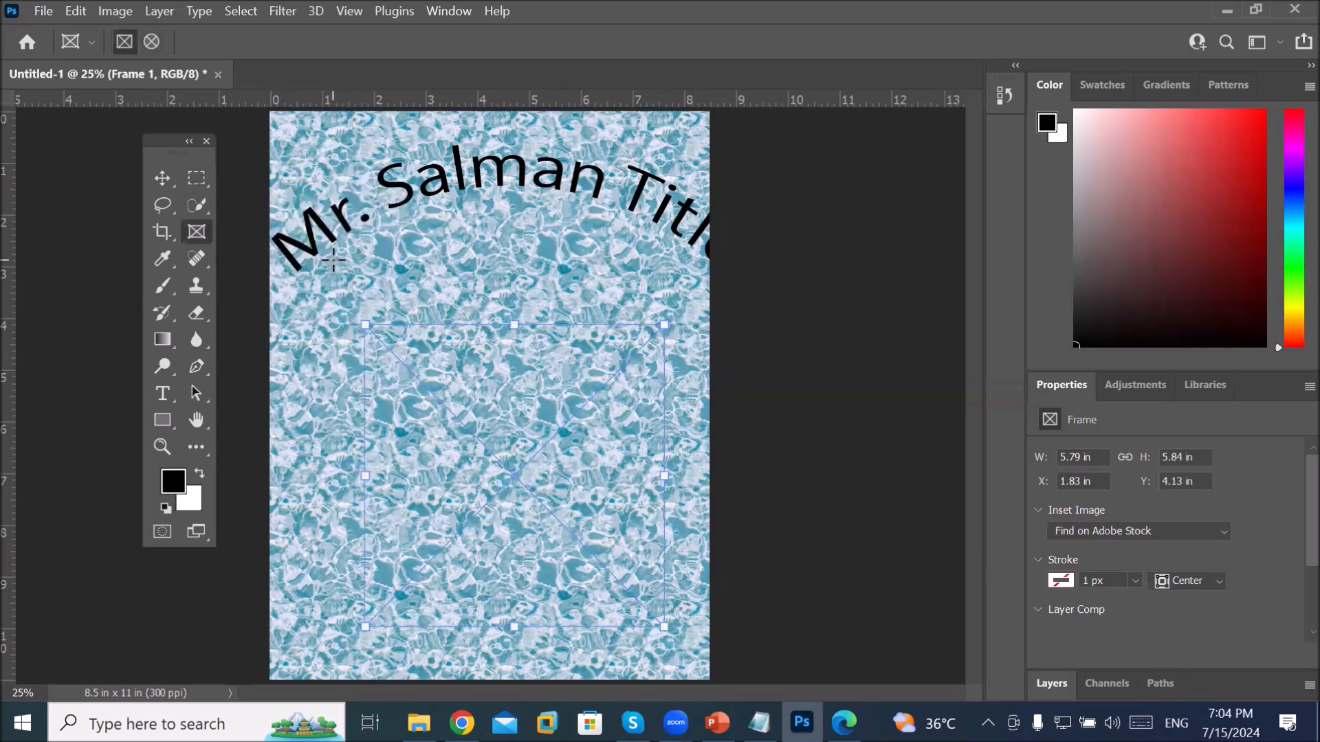
key(ctrl+z)
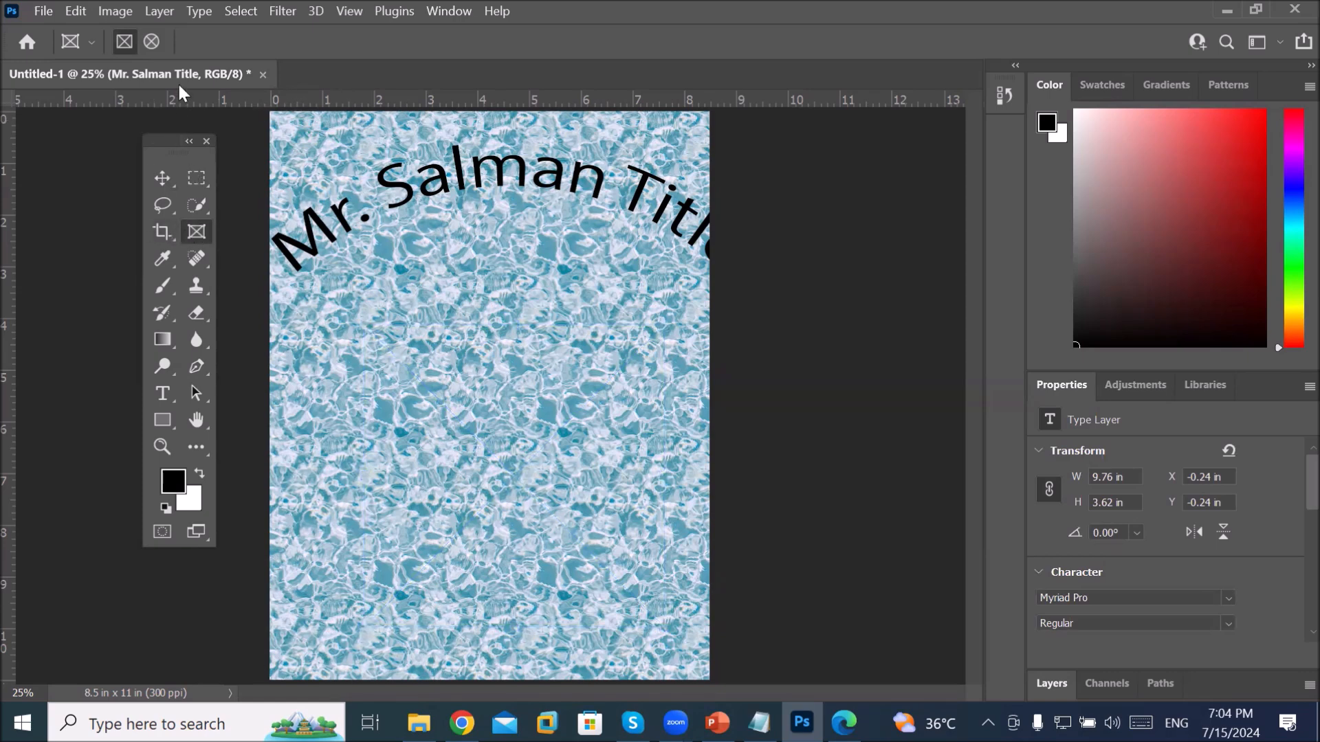
Step: Draw two stacked circular frames below the title, then float and enlarge the Layers panel
click(152, 42)
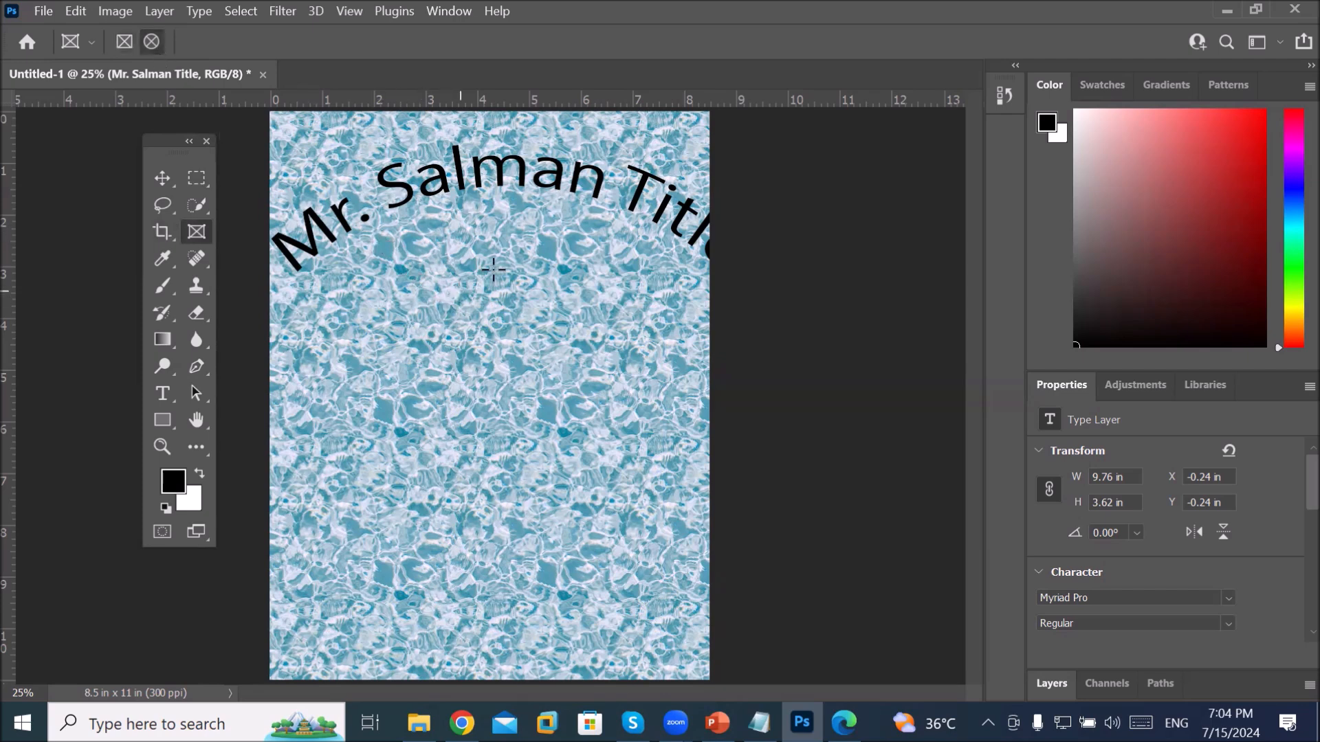
drag(492, 271, 633, 446)
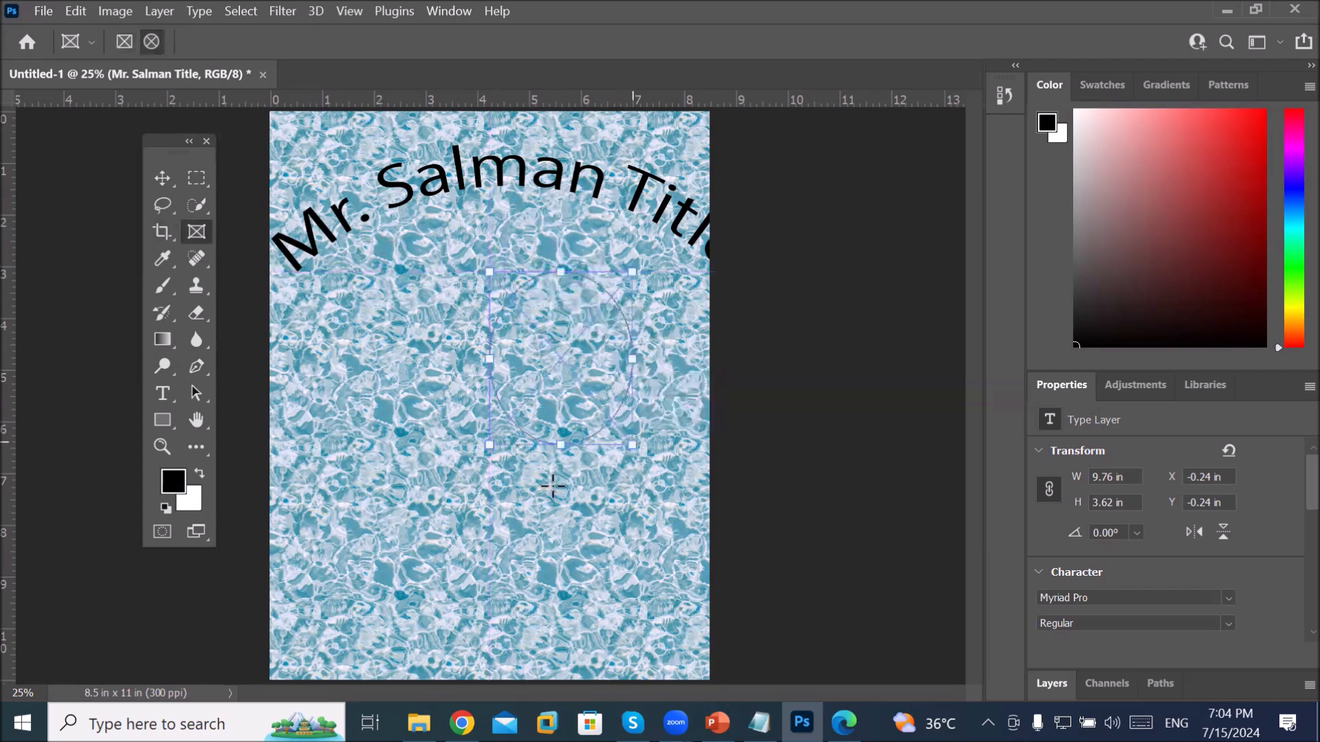
drag(490, 482, 667, 655)
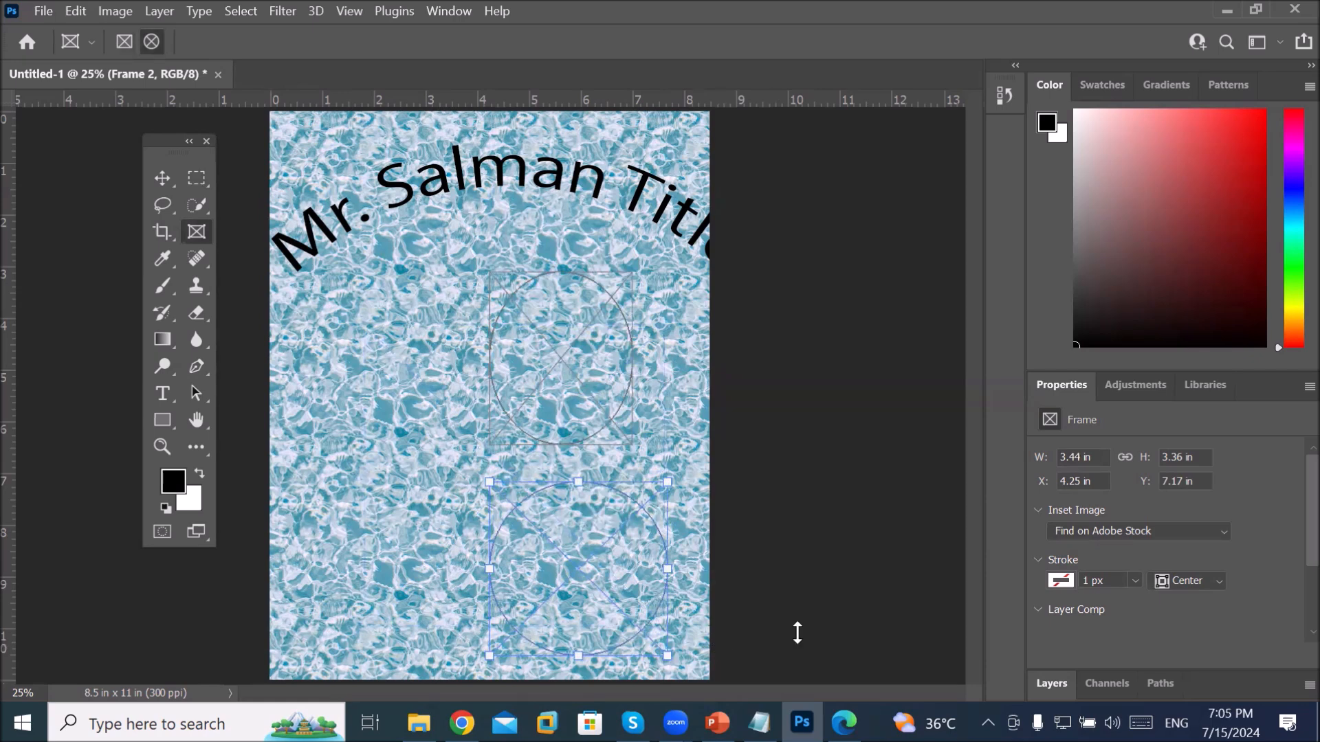
drag(1052, 683, 775, 236)
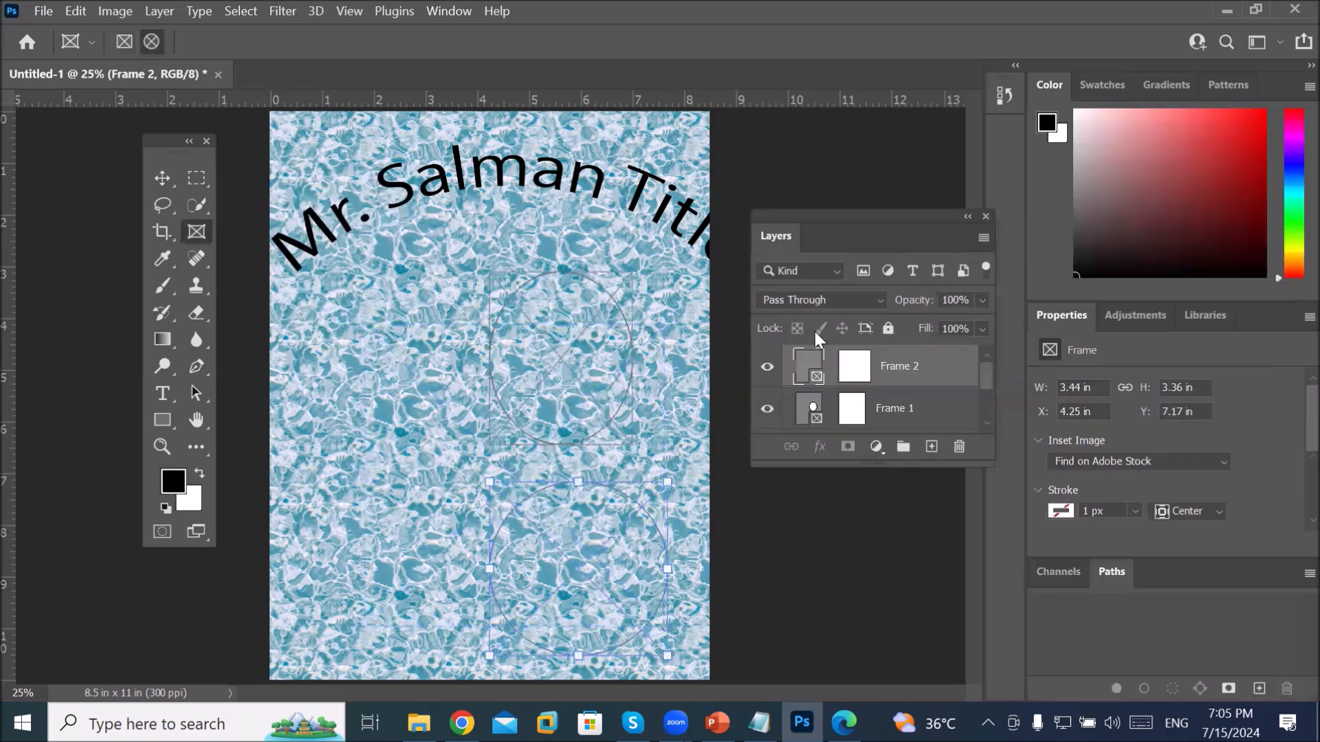
drag(850, 466, 864, 575)
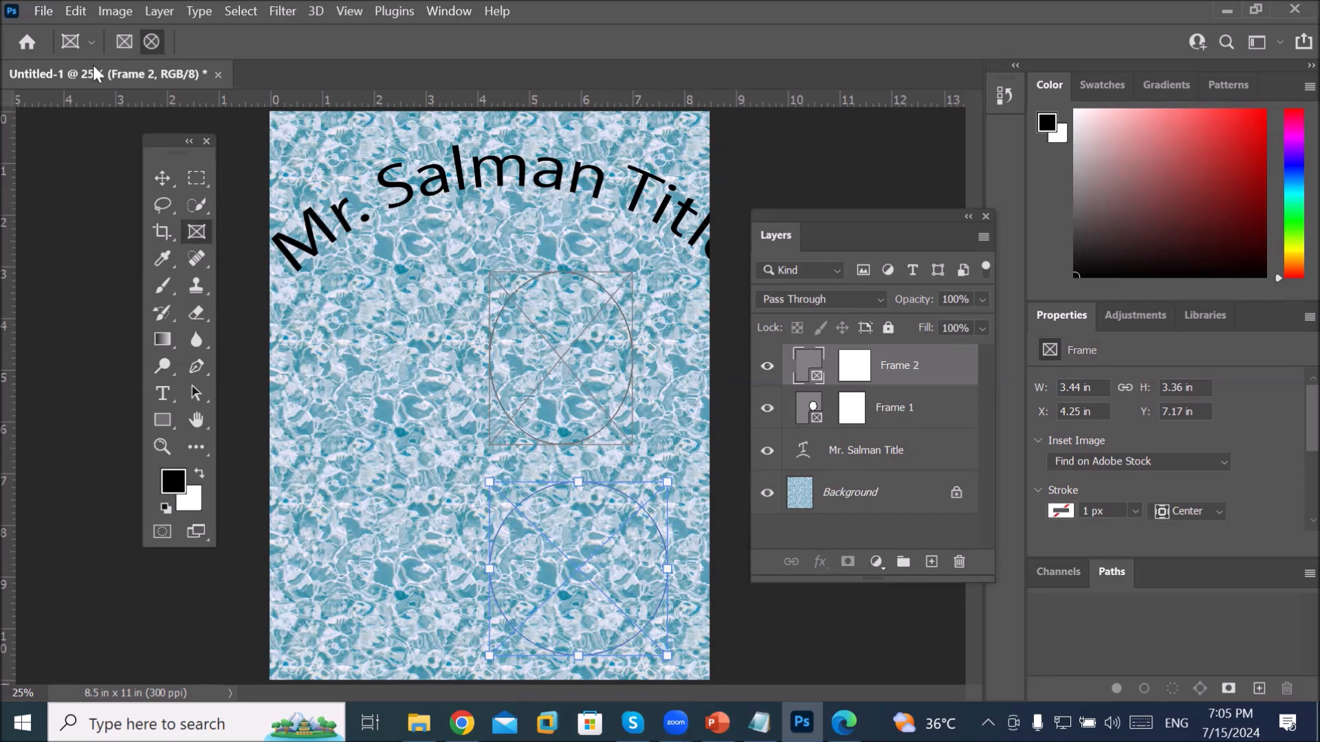
Step: Place Embedded the woman's portrait photo into the lower circular frame
click(43, 14)
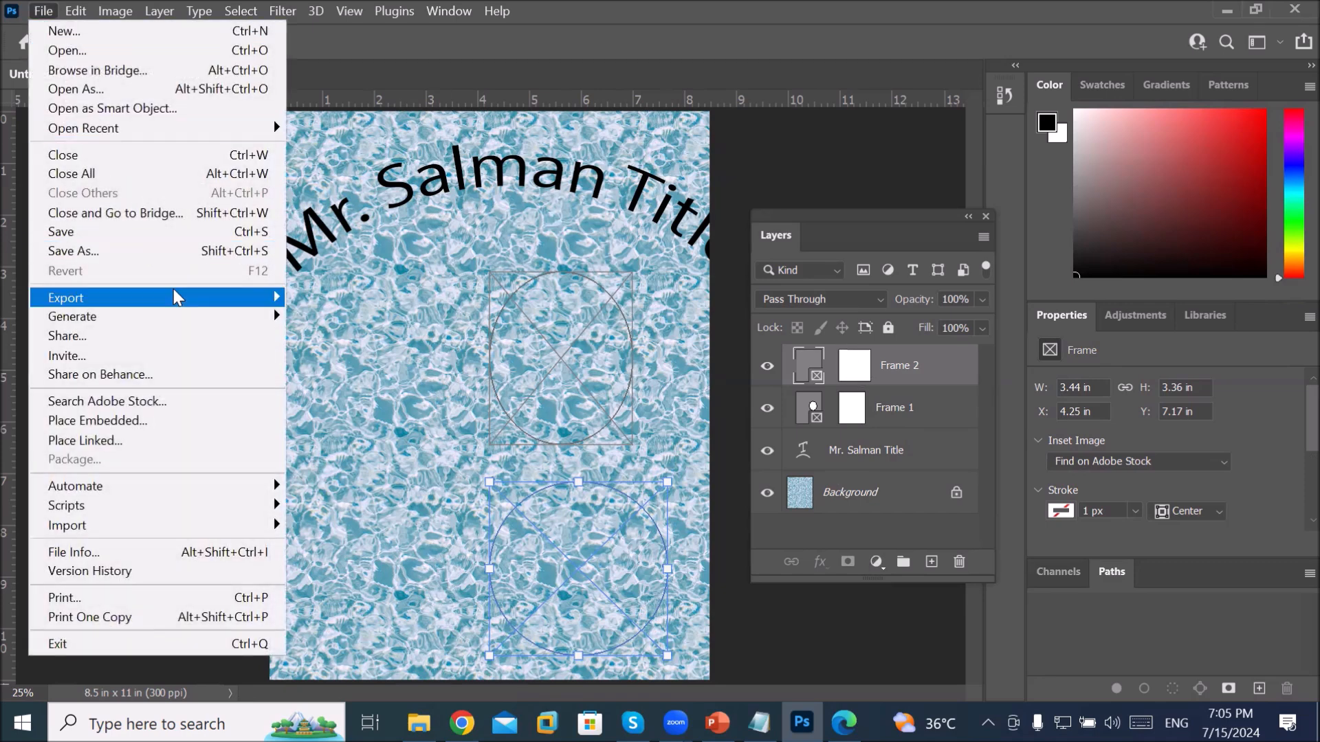
click(230, 418)
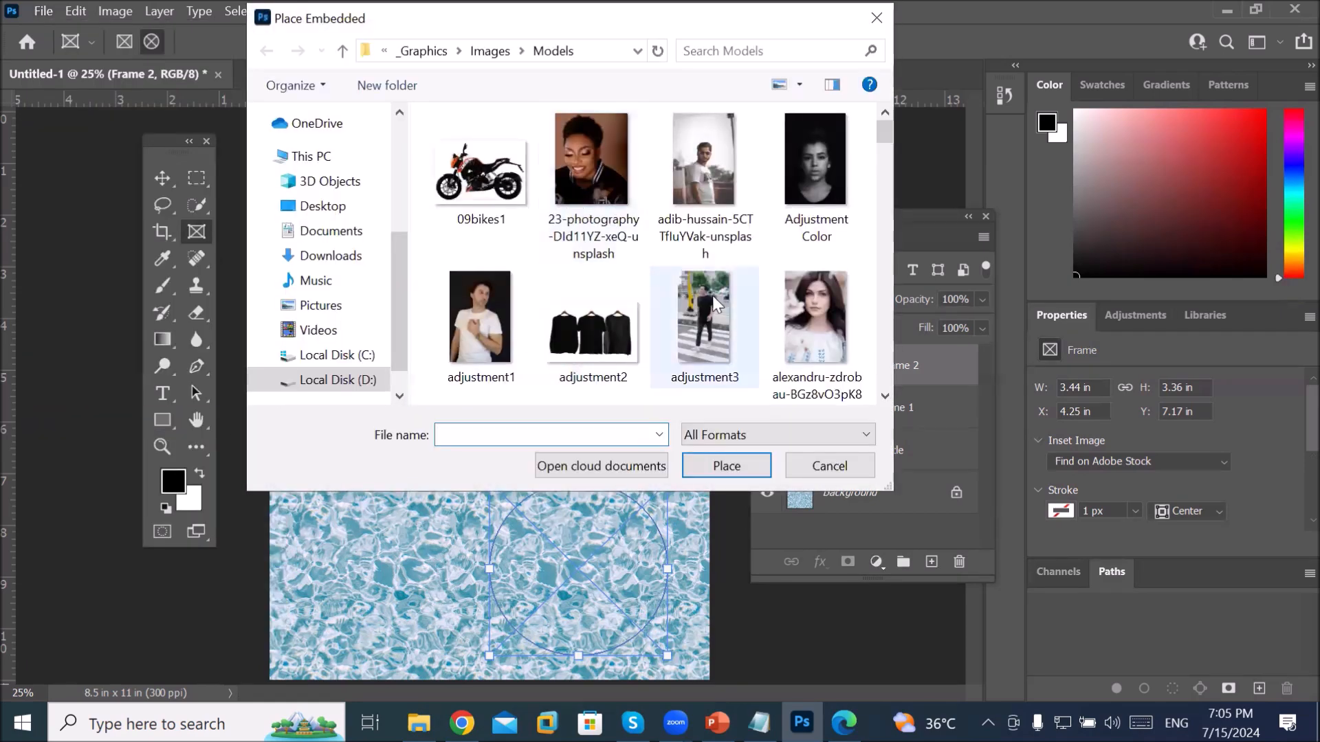
double_click(818, 316)
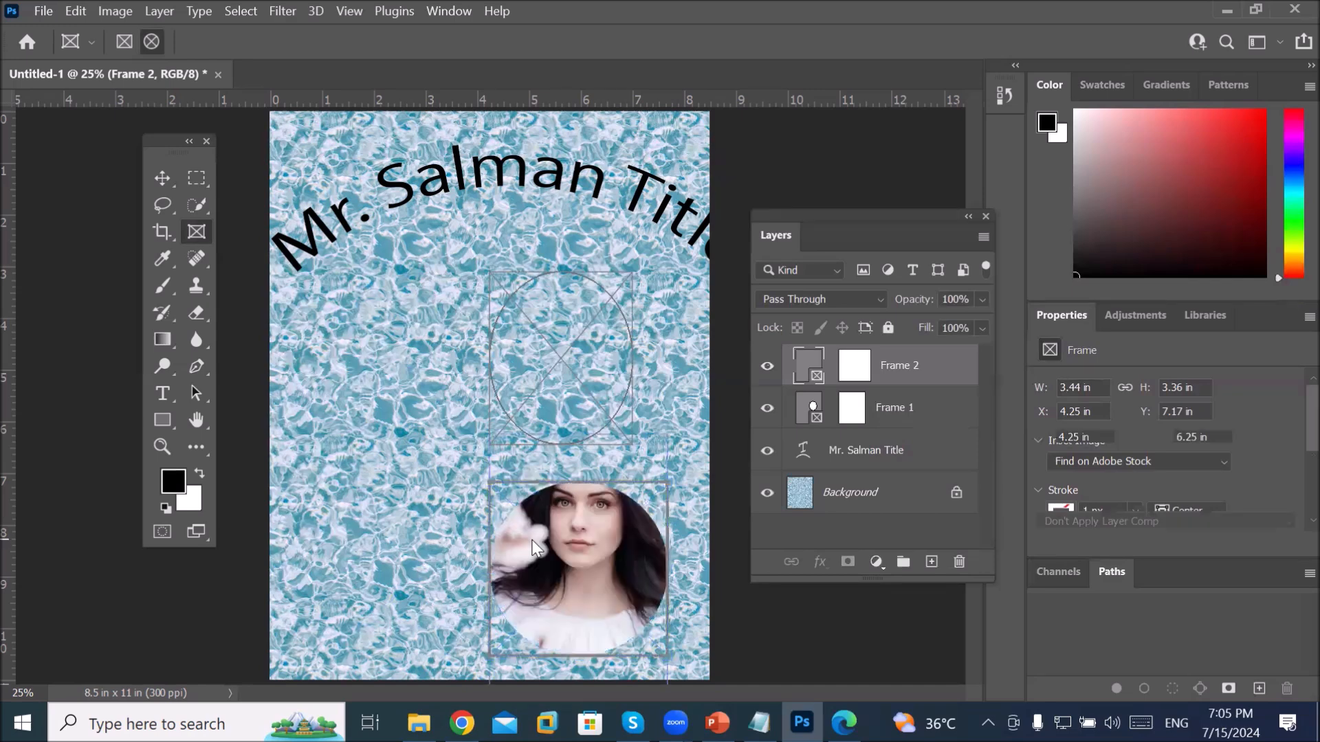
Step: Select Frame 1 and drag a bride photo from the bride photos folder onto it
click(862, 418)
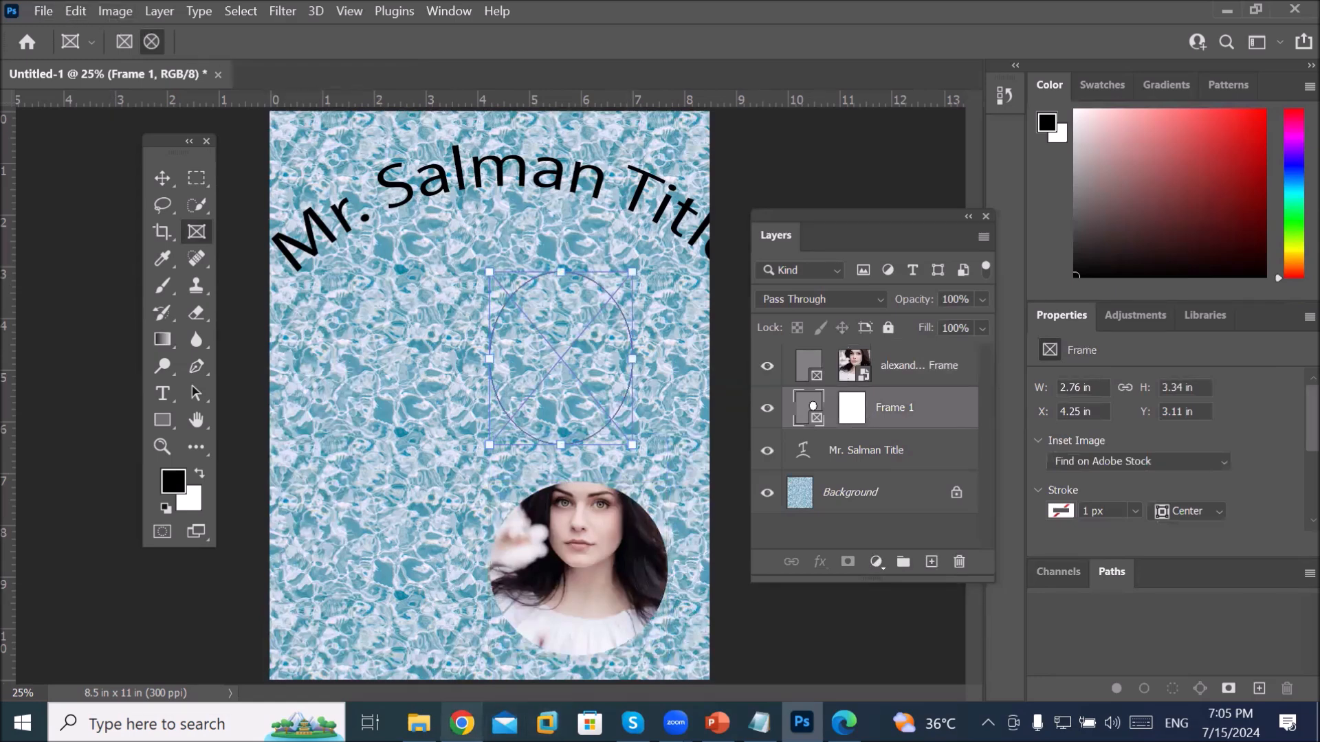
click(418, 722)
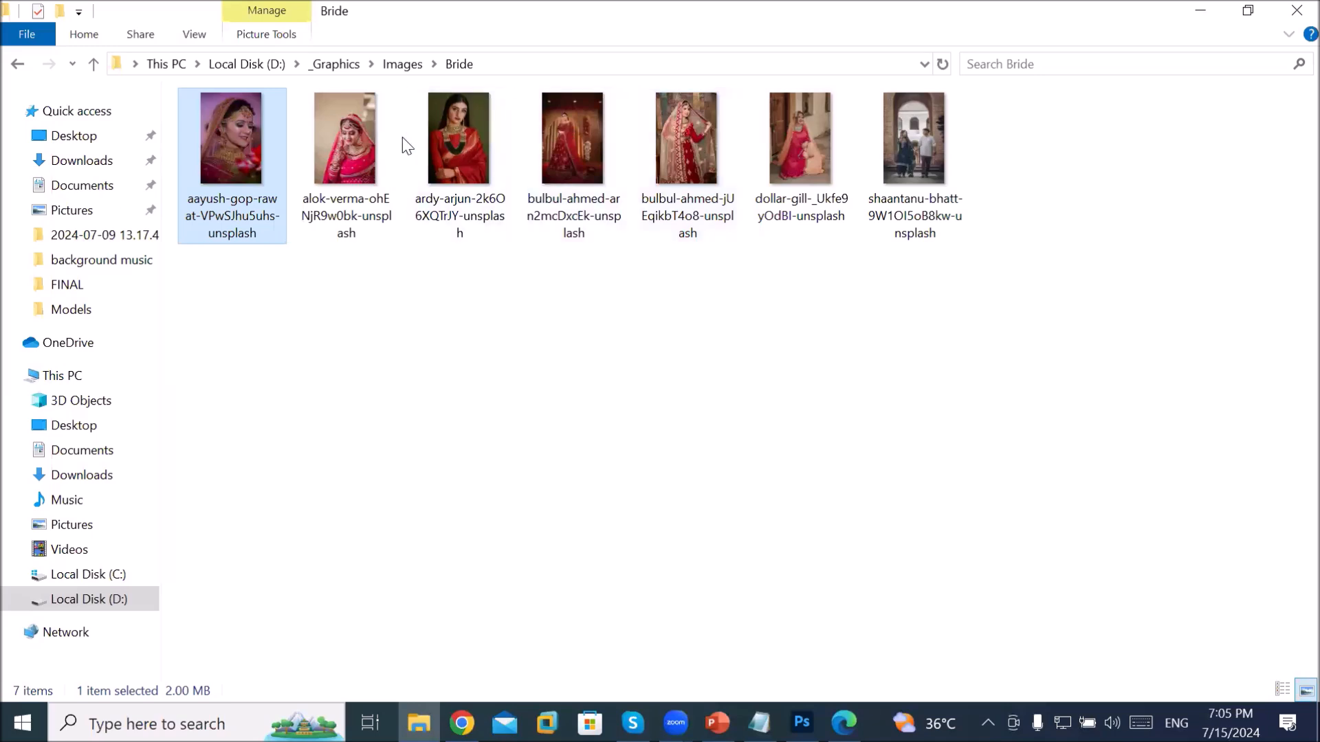
drag(452, 135, 646, 414)
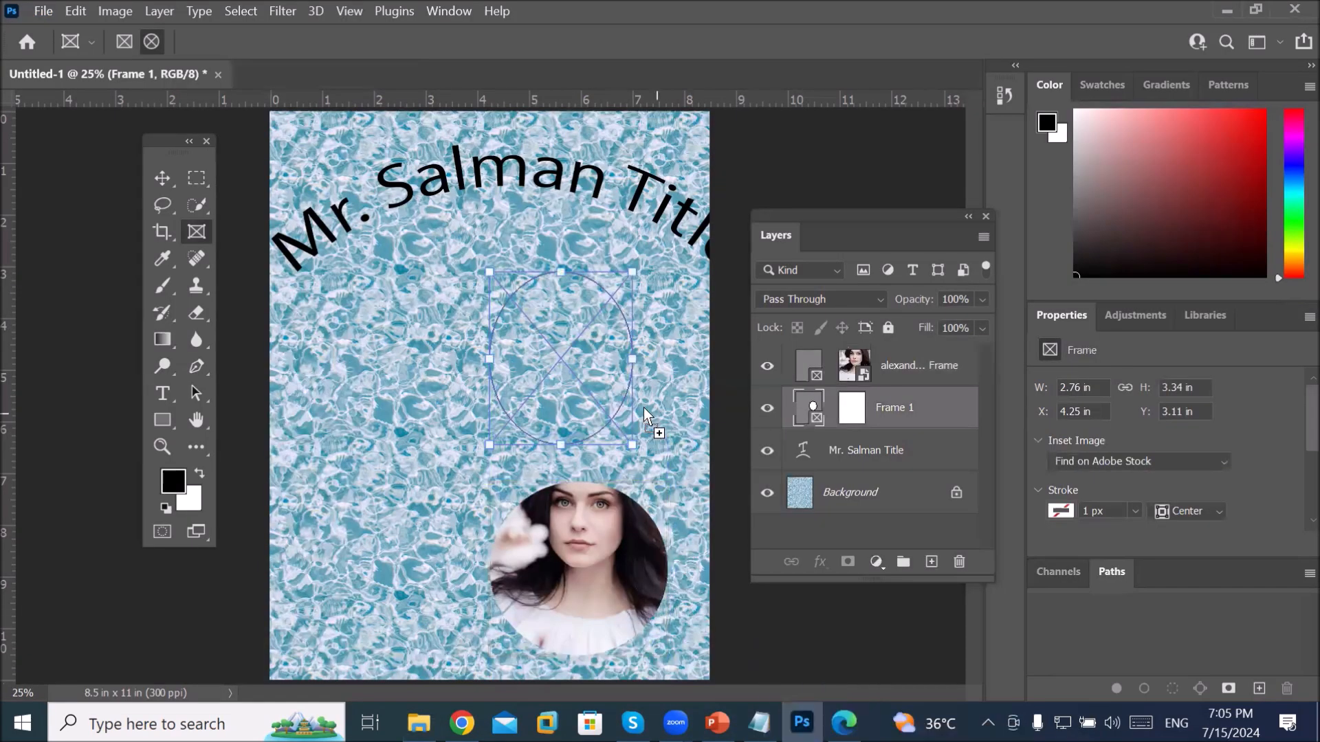
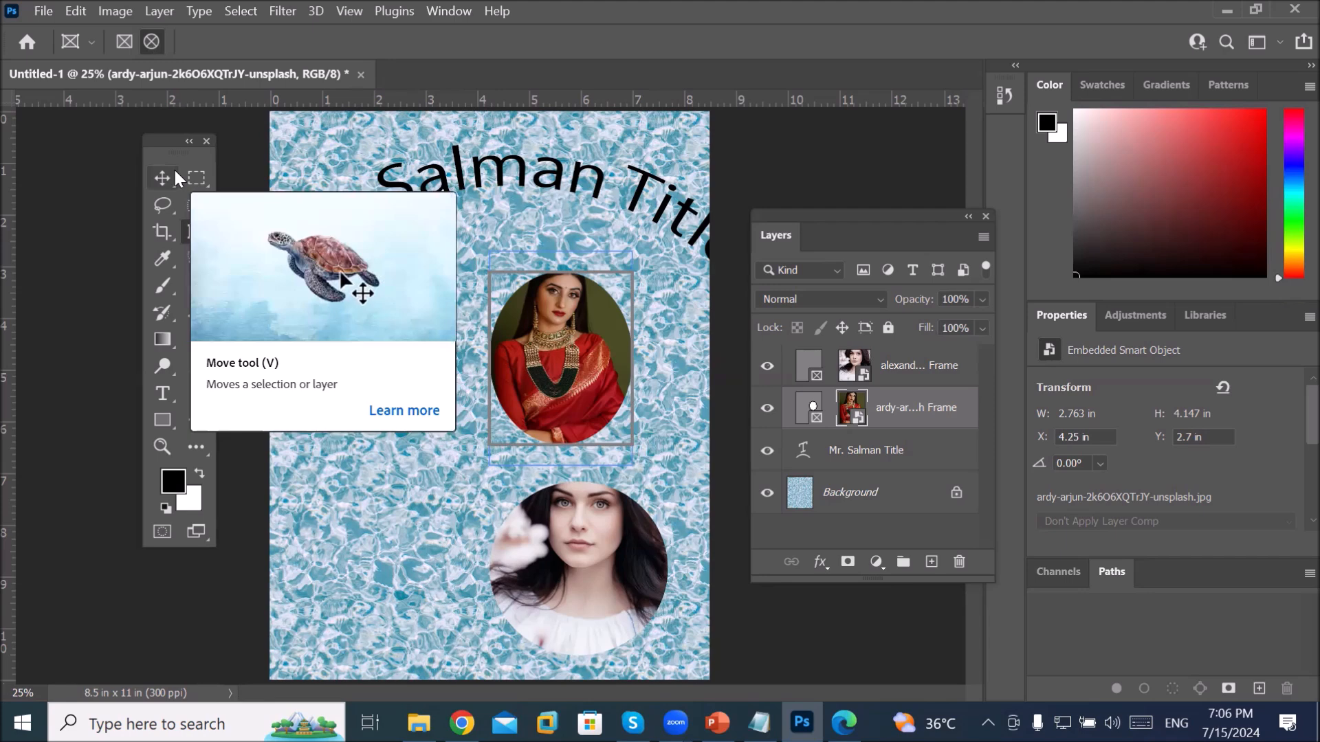
Step: With the Move tool, select the sari portrait's oval frame rather than the photo inside it
click(175, 174)
drag(576, 345, 741, 410)
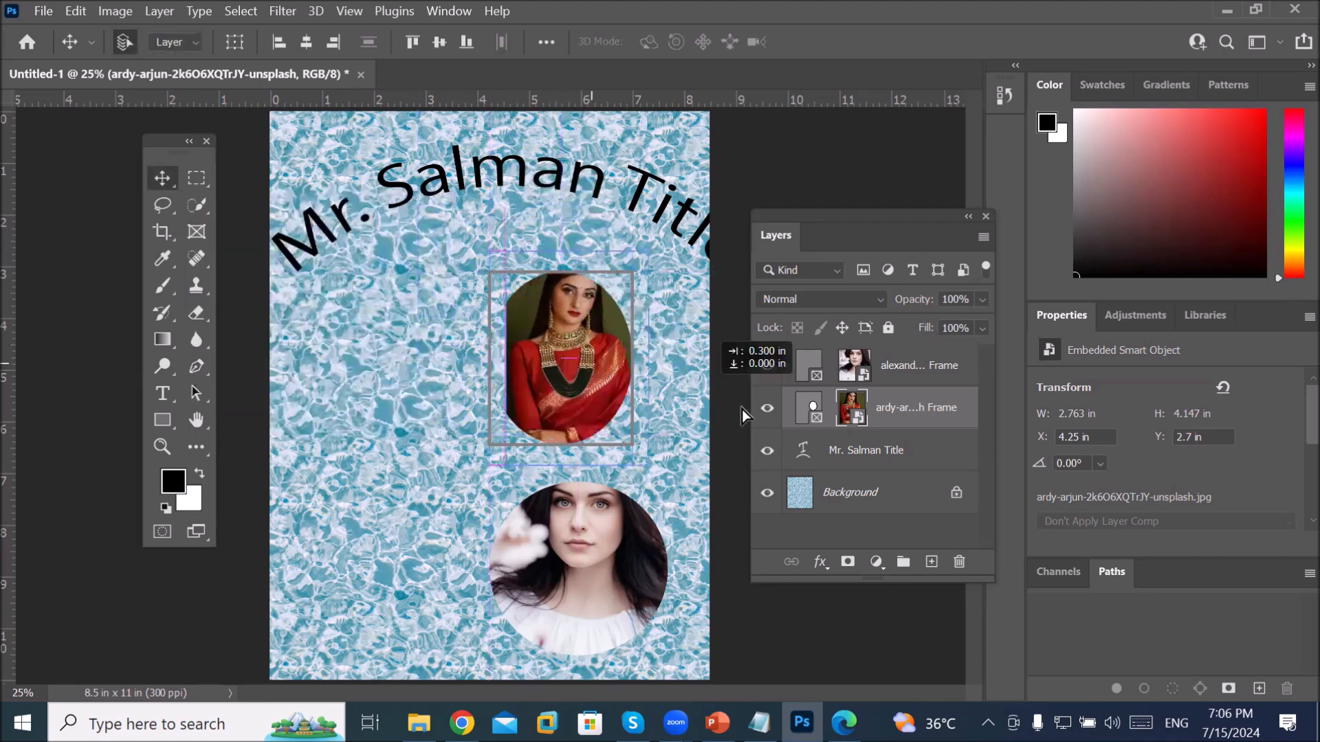
click(809, 407)
mouse_move(543, 335)
mouse_down()
mouse_move(482, 214)
mouse_move(554, 365)
mouse_move(530, 353)
mouse_up()
click(812, 407)
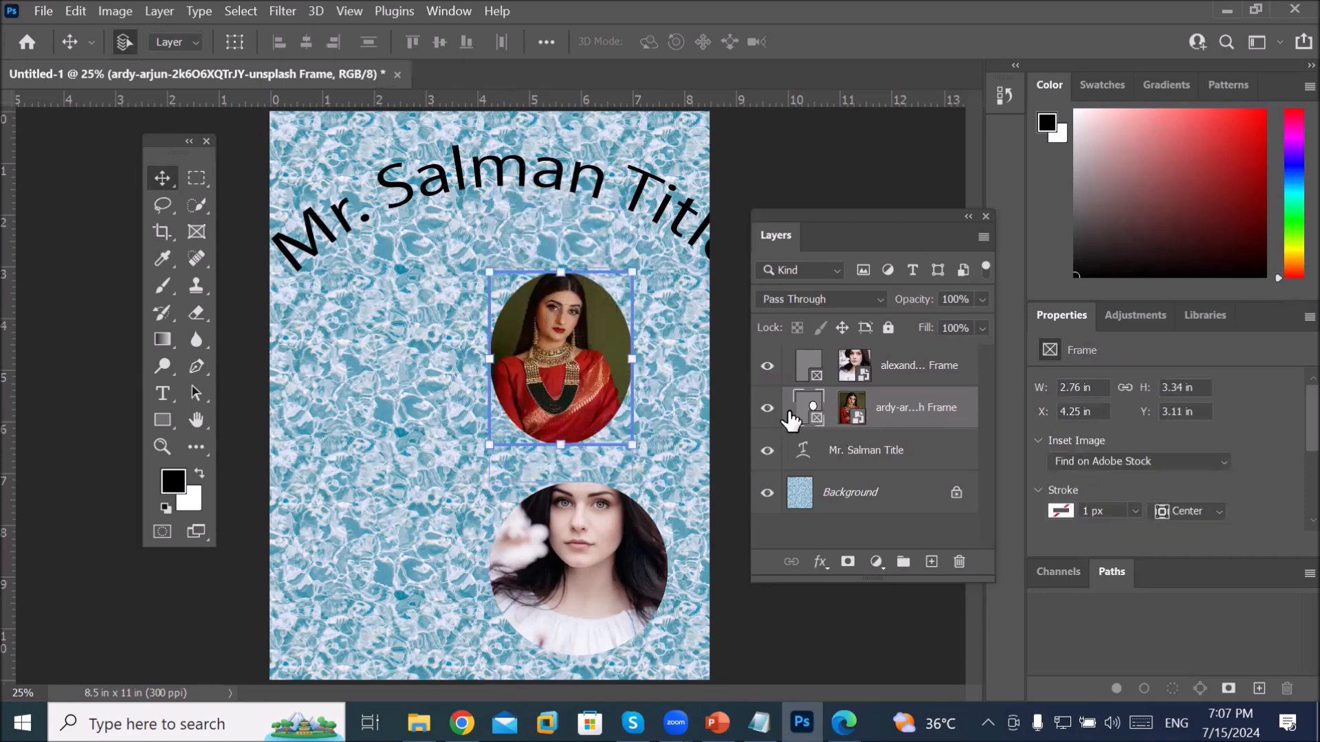
click(768, 409)
click(768, 409)
Step: Move the framed sari photo upward until its Y position reads 2.29 in
key(ctrl+t)
mouse_move(548, 352)
mouse_down()
mouse_move(509, 267)
mouse_move(557, 354)
mouse_move(543, 352)
mouse_move(552, 345)
mouse_up()
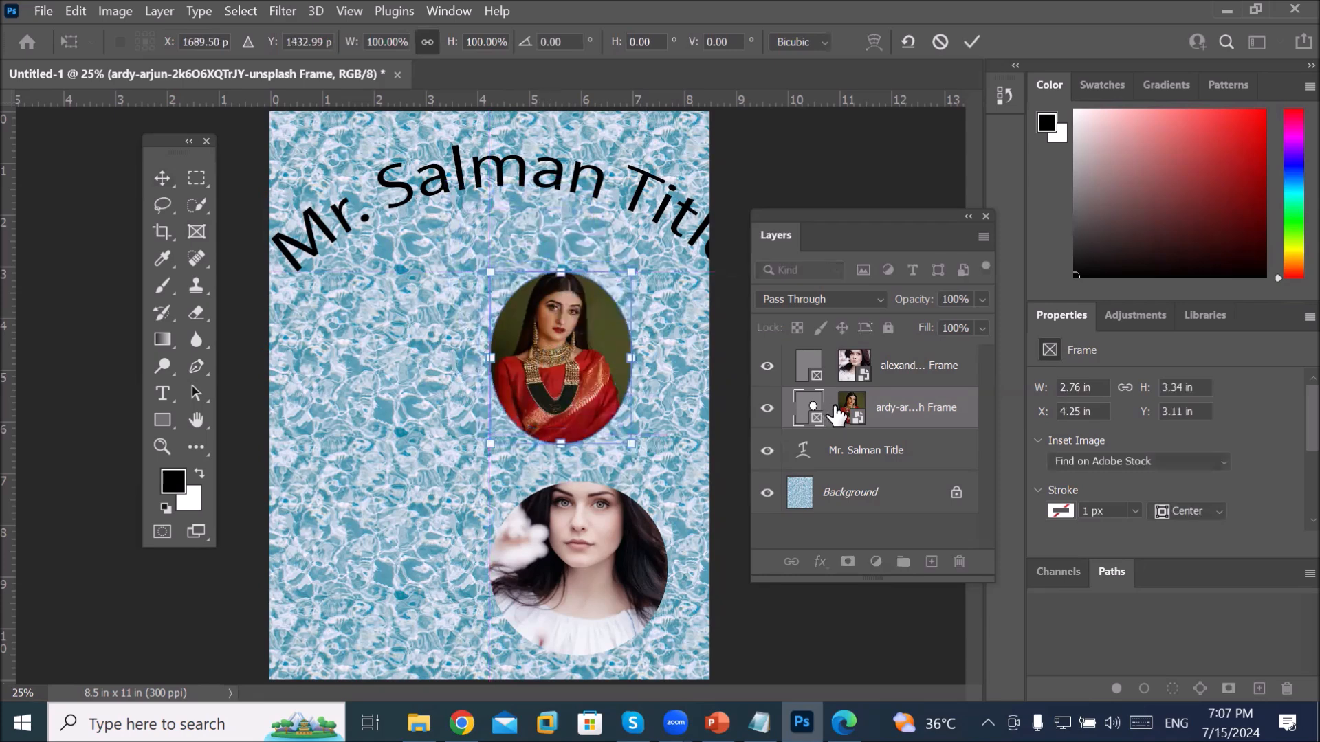
key(Return)
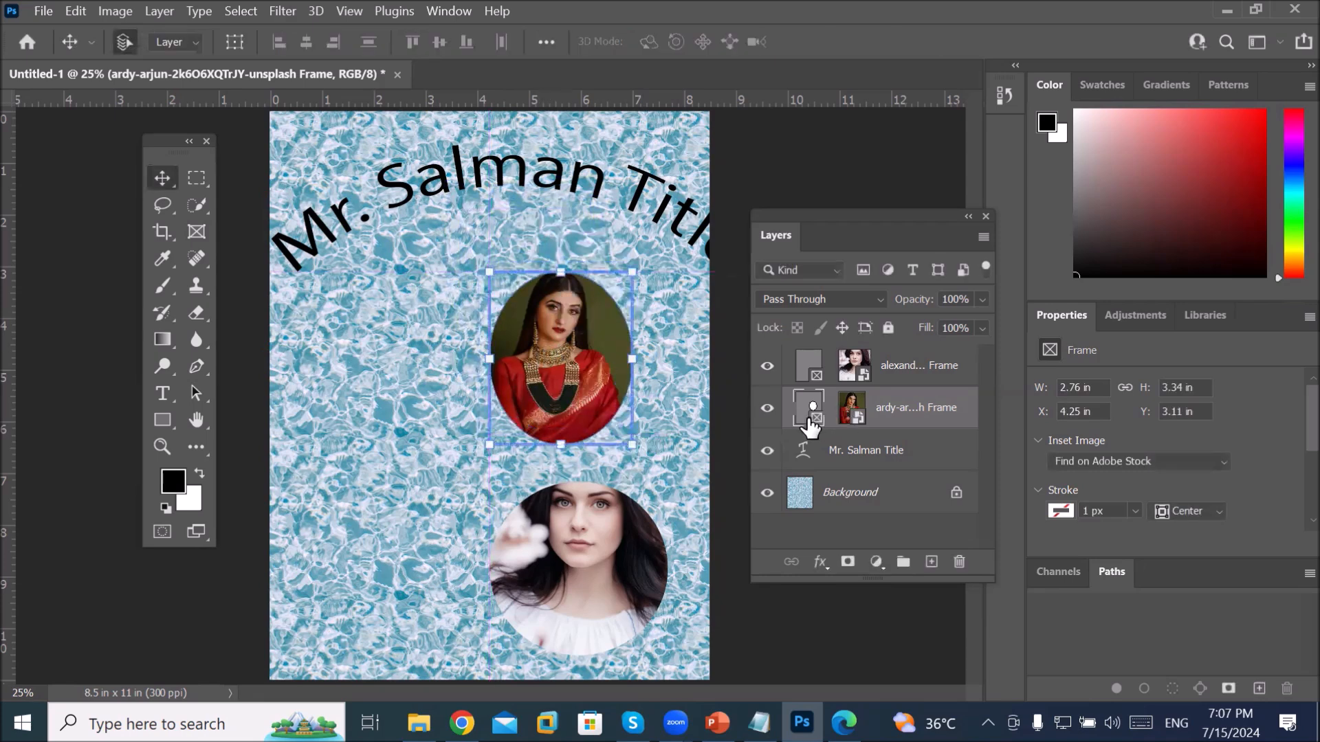
key(shift+Up)
key(shift+Up)
key(shift+Up)
key(shift+Up)
key(shift+Up)
key(shift+Up)
key(shift+Up)
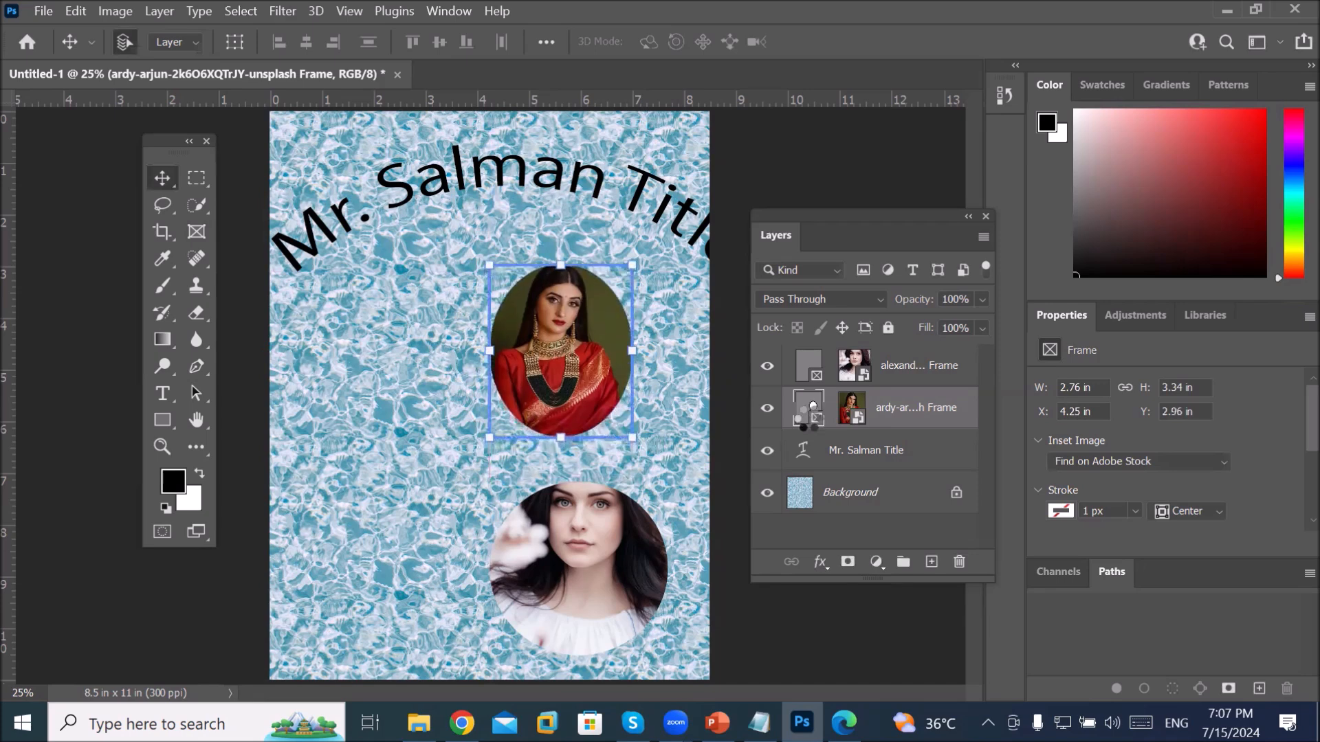
key(shift+Up)
key(shift+Up)
key(shift+Up)
key(shift+Up)
key(shift+Up)
key(shift+Up)
key(shift+Up)
key(shift+Up)
key(shift+Up)
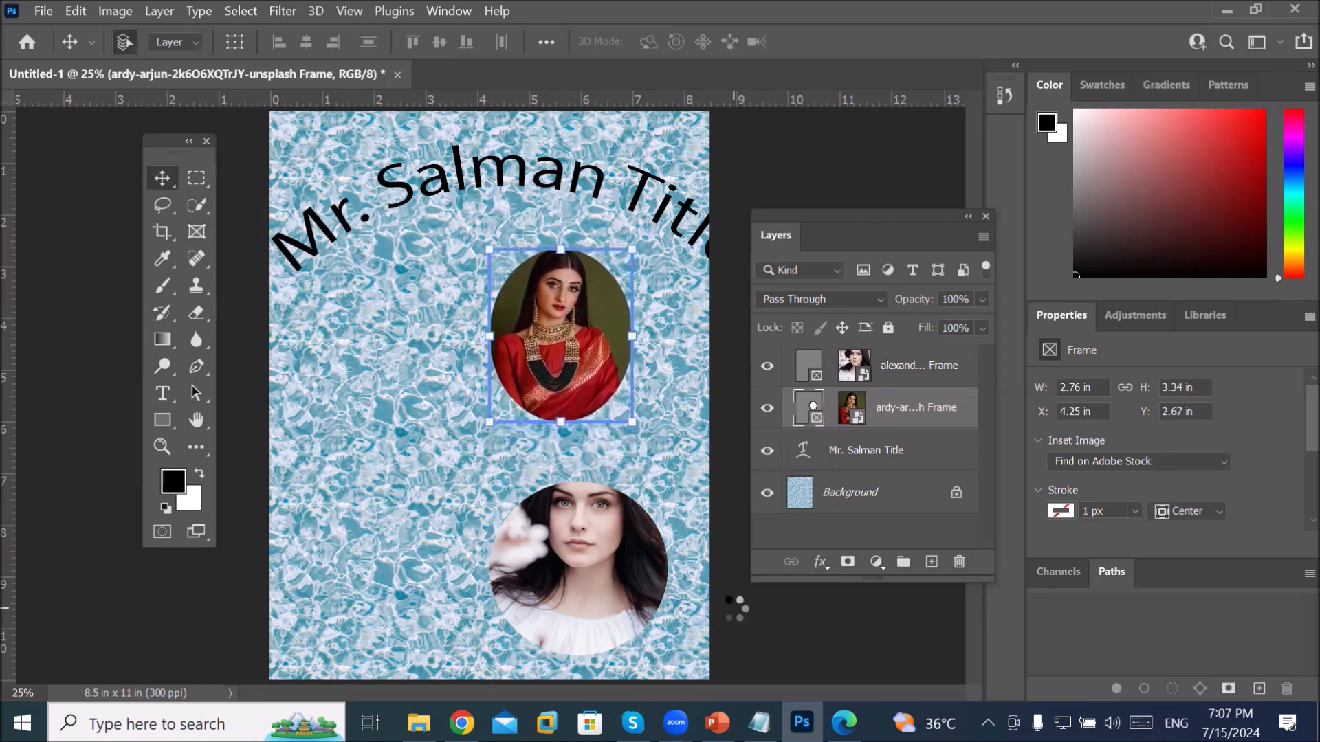
key(shift+Up)
key(shift+Up)
key(shift+Up)
key(shift+Up)
key(shift+Up)
key(shift+Up)
key(shift+Up)
key(shift+Up)
key(shift+Up)
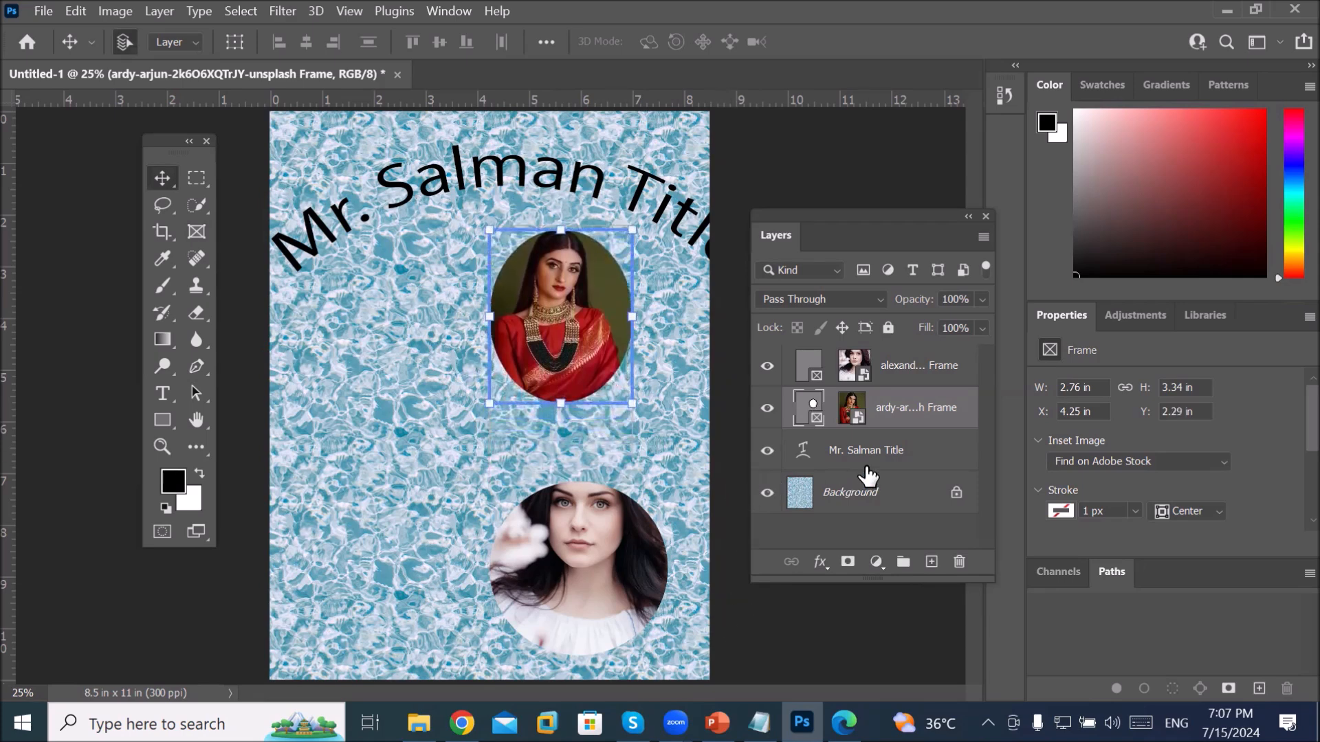
Step: Drag the curved title down across the sari portrait and stack its layer above the sari frame
click(844, 447)
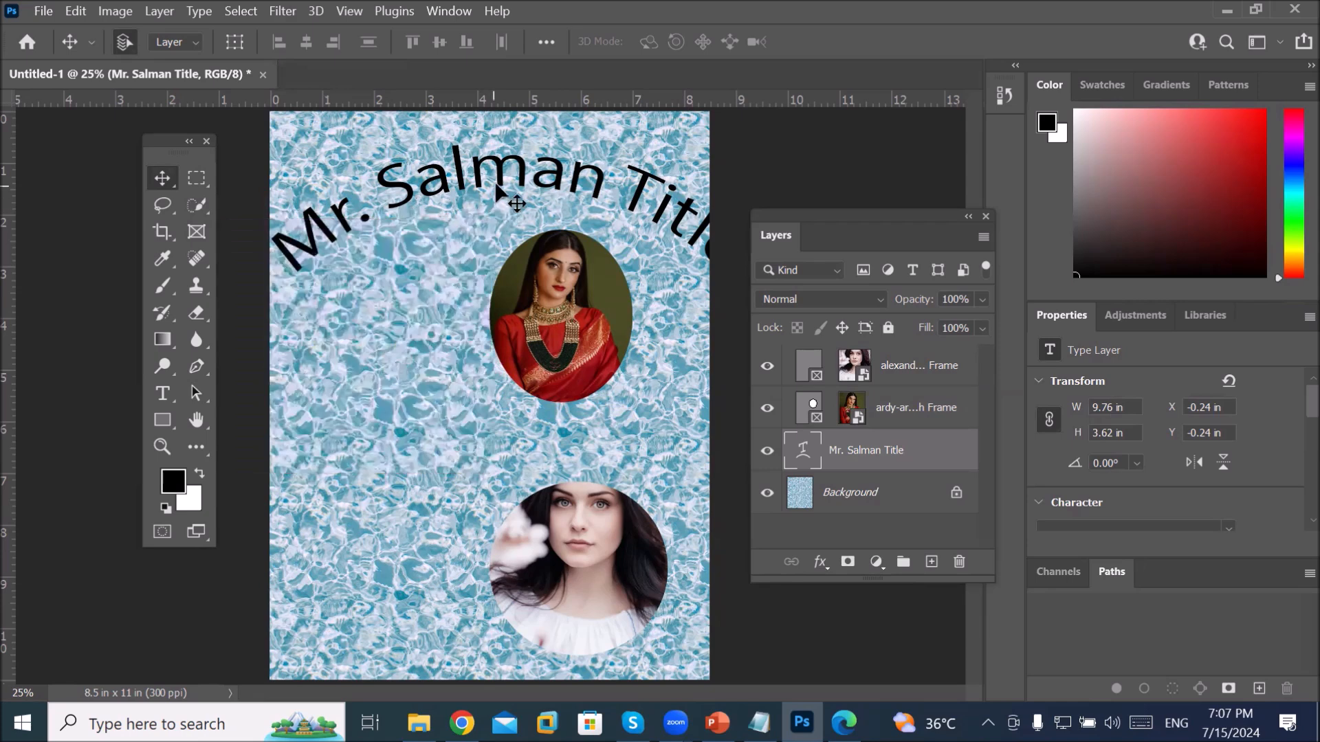
drag(521, 178, 534, 314)
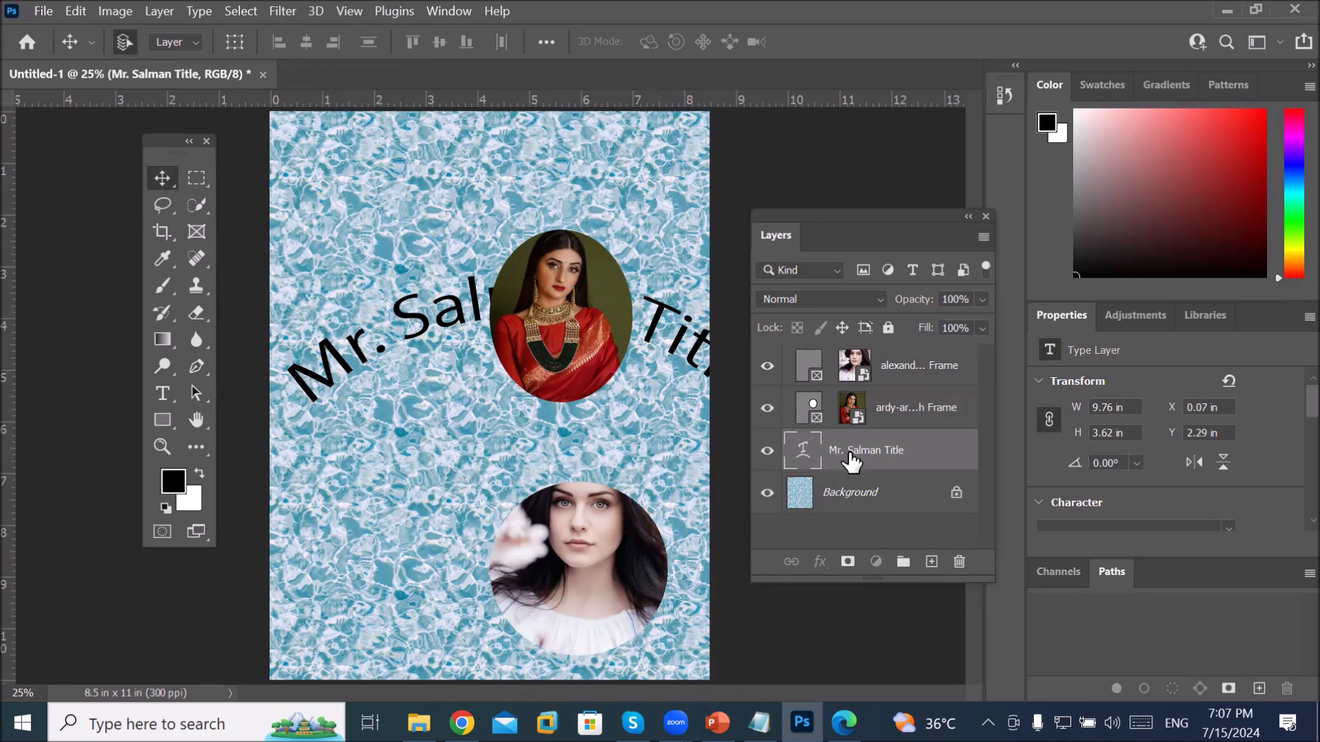
drag(851, 462, 827, 424)
drag(856, 462, 835, 388)
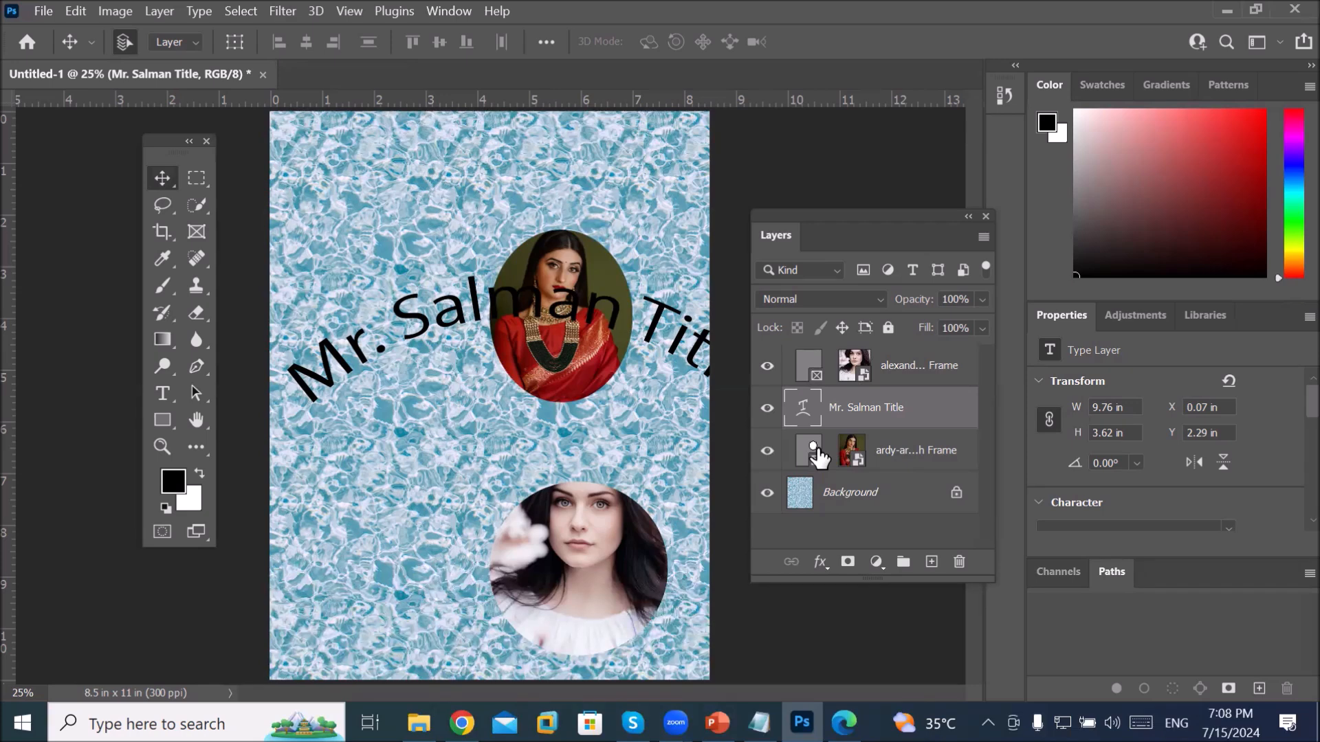
Step: Choose File > Save and opt to save on this computer rather than the cloud
click(44, 12)
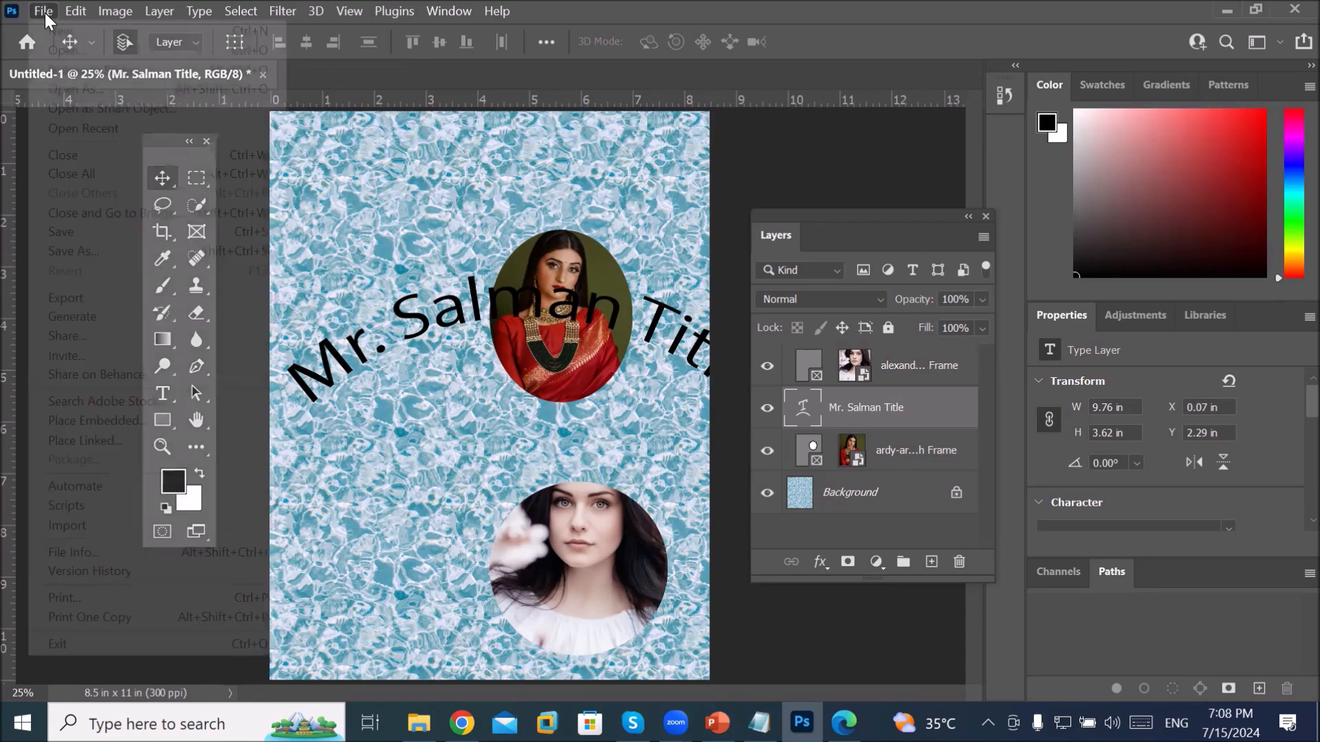
click(113, 234)
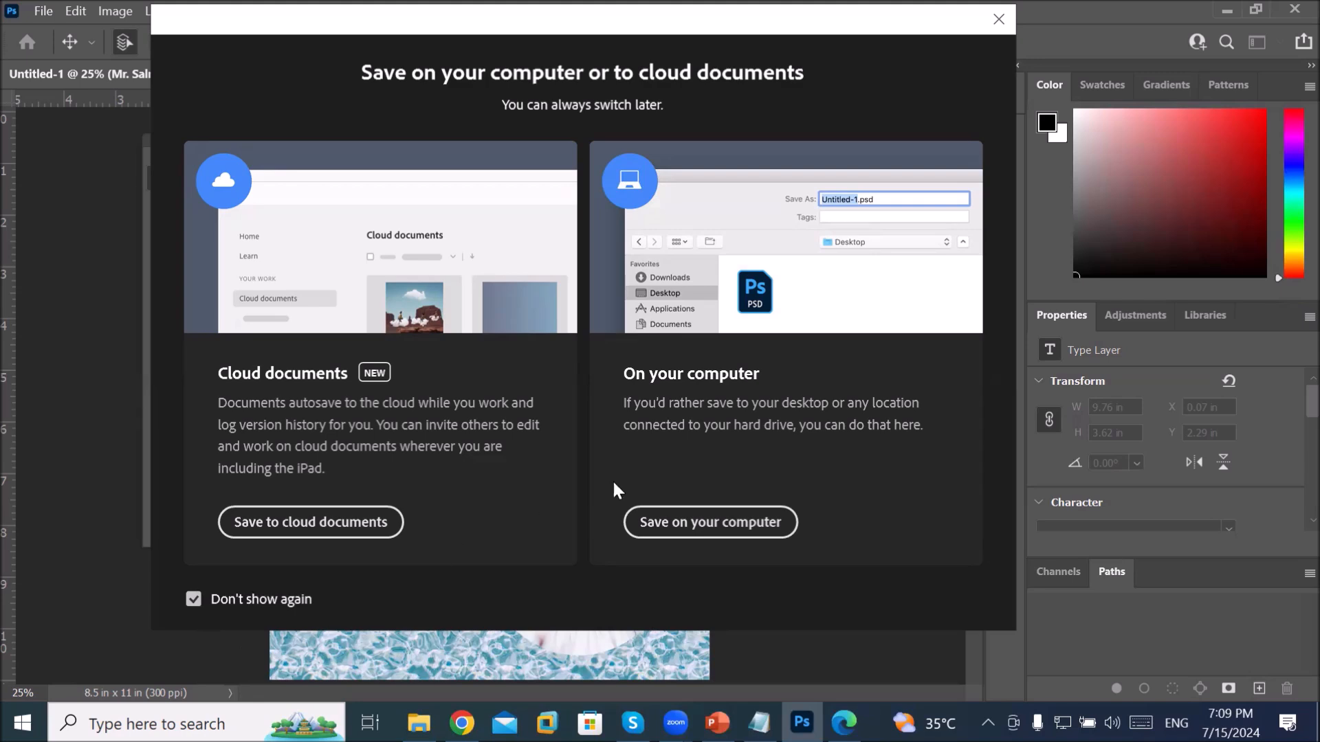
click(696, 531)
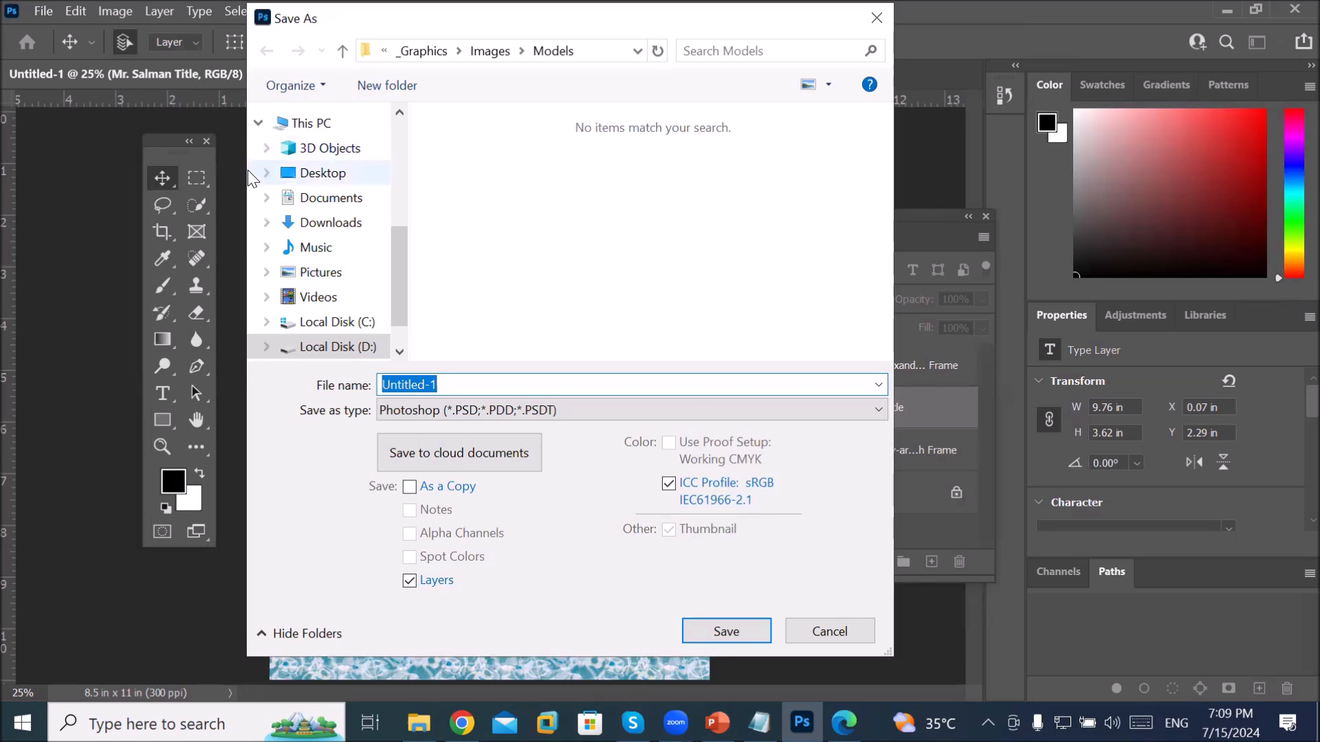
Step: Create a new staff-page folder on the Desktop, shorten its name, and open it
click(313, 175)
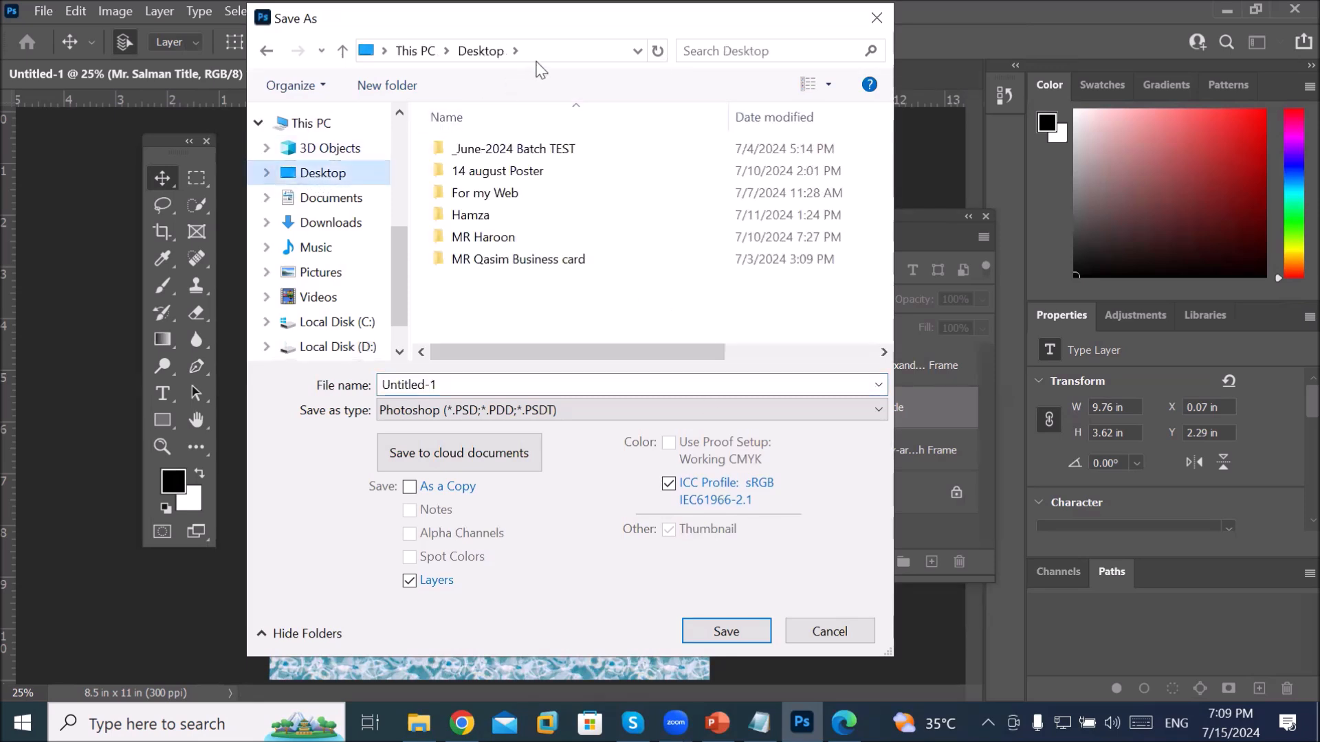
click(390, 88)
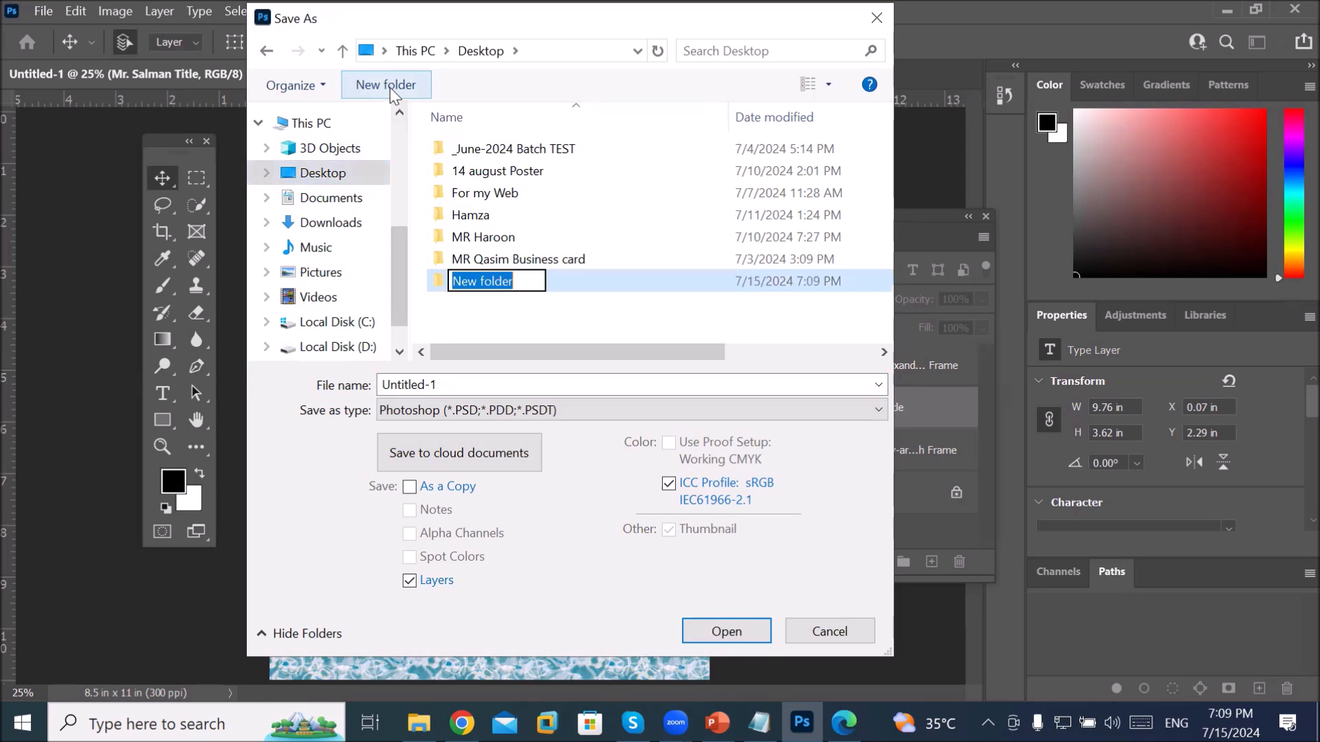
text(Mr )
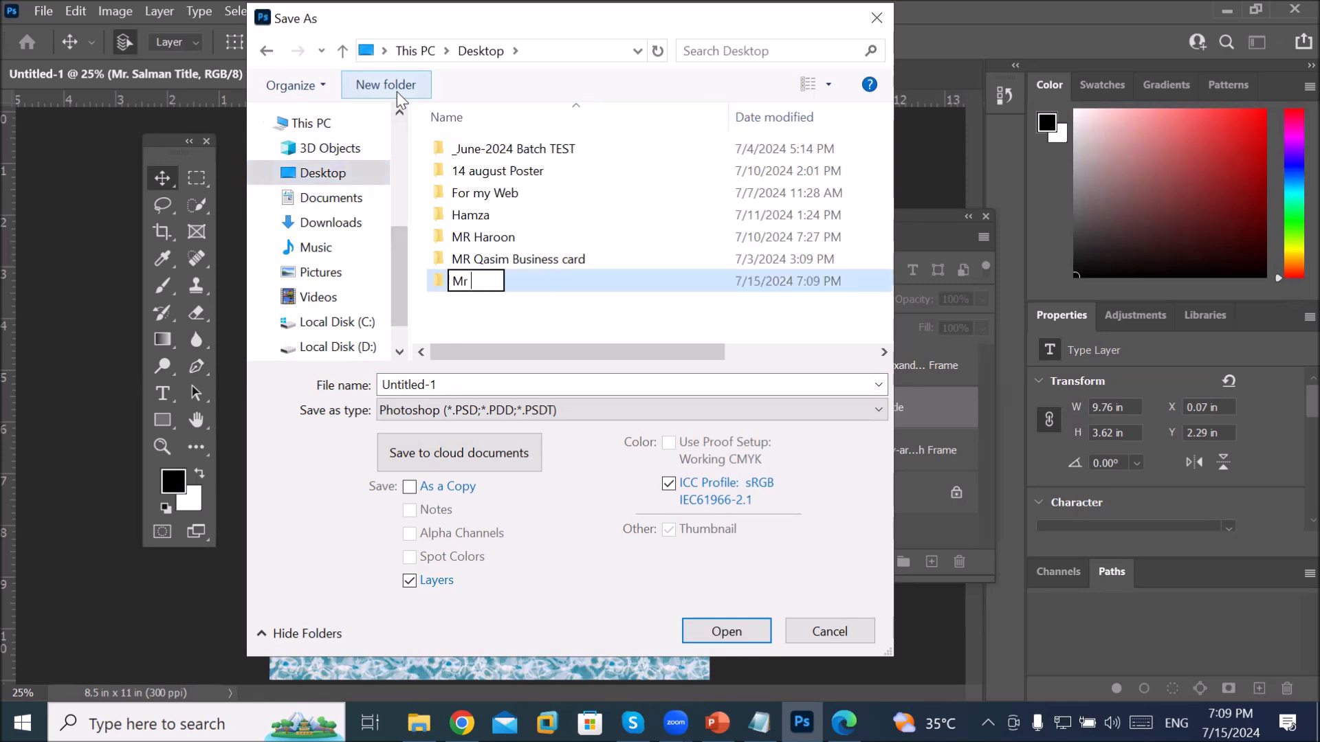
text(Salman Staff)
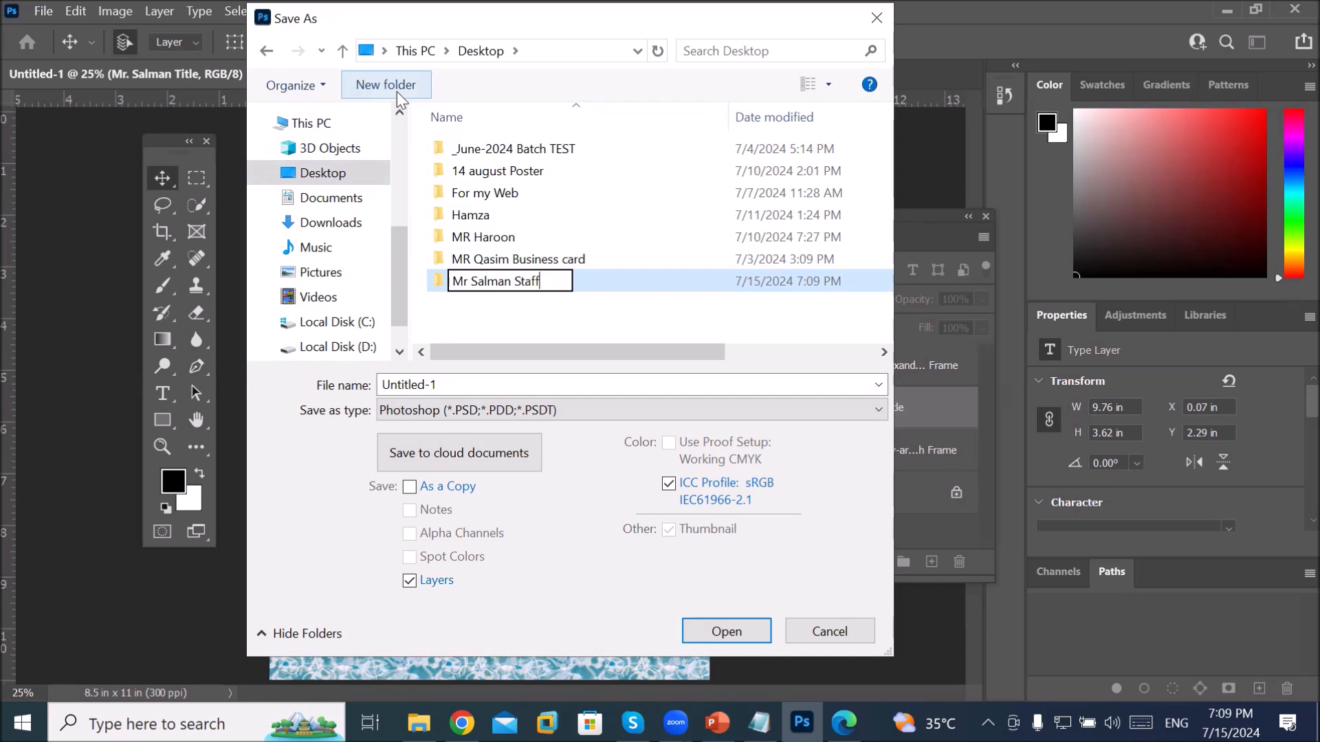
text( page)
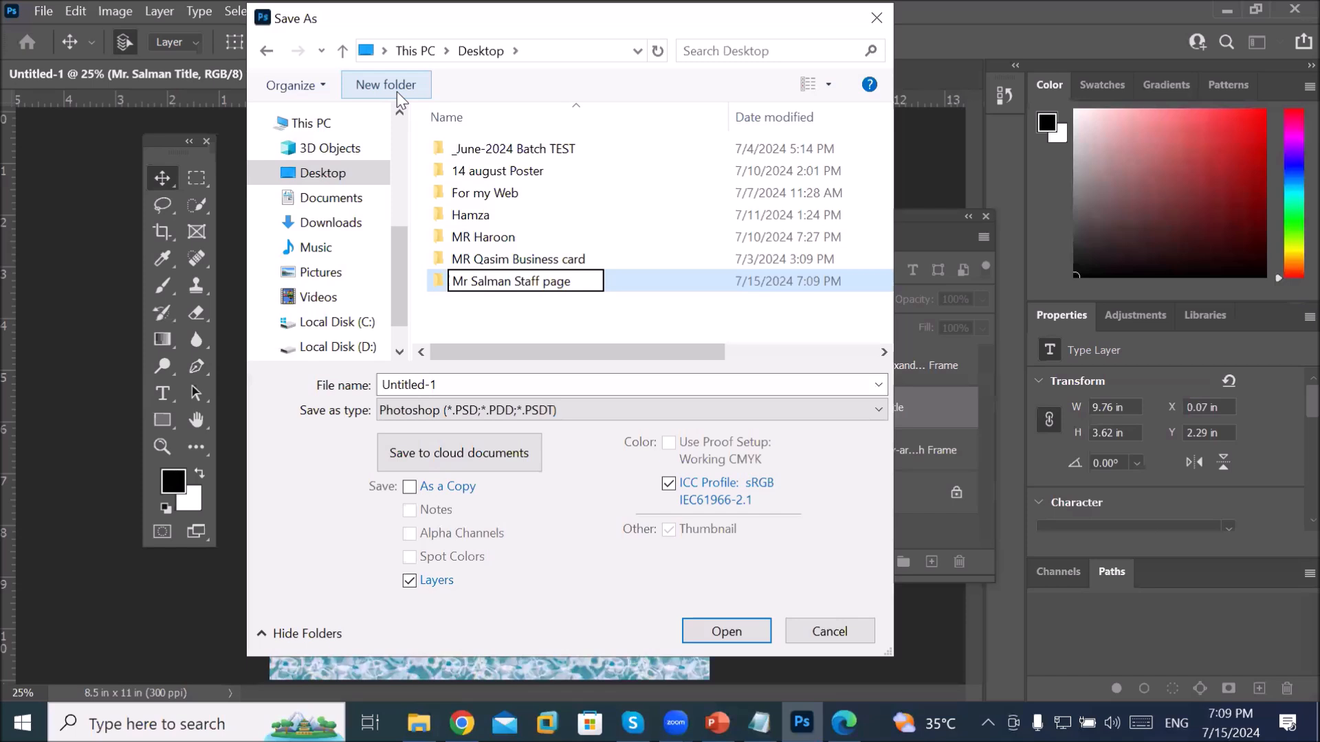
key(Return)
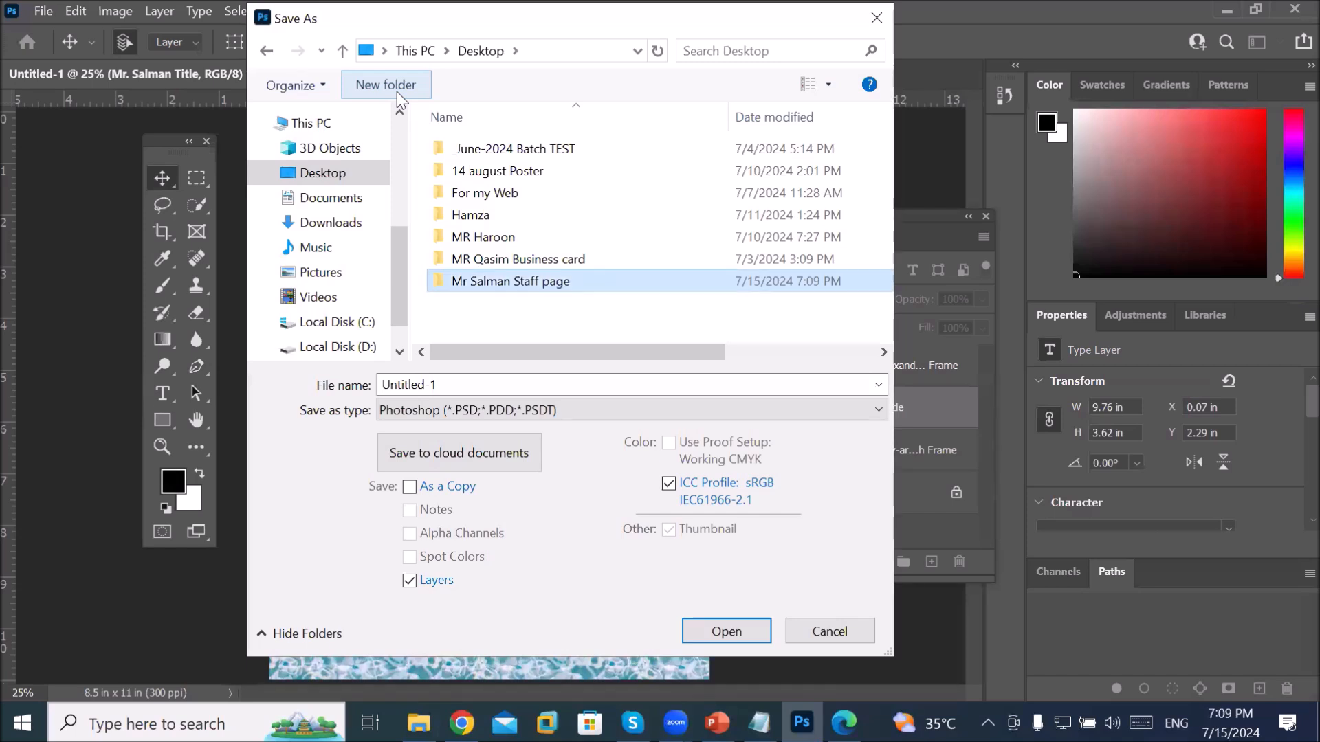
click(570, 278)
click(589, 281)
key(BackSpace)
key(BackSpace)
key(BackSpace)
key(BackSpace)
key(BackSpace)
key(BackSpace)
key(BackSpace)
key(BackSpace)
key(BackSpace)
key(BackSpace)
key(BackSpace)
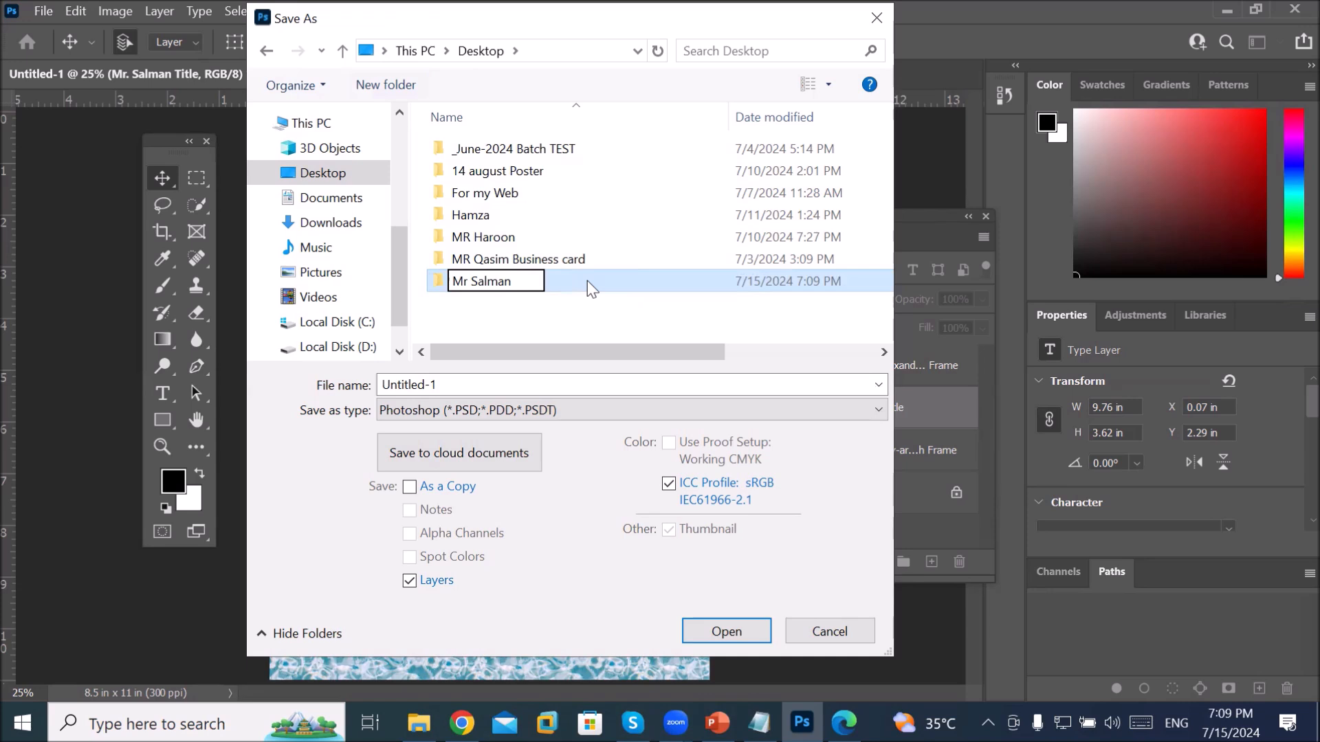
key(Return)
double_click(587, 281)
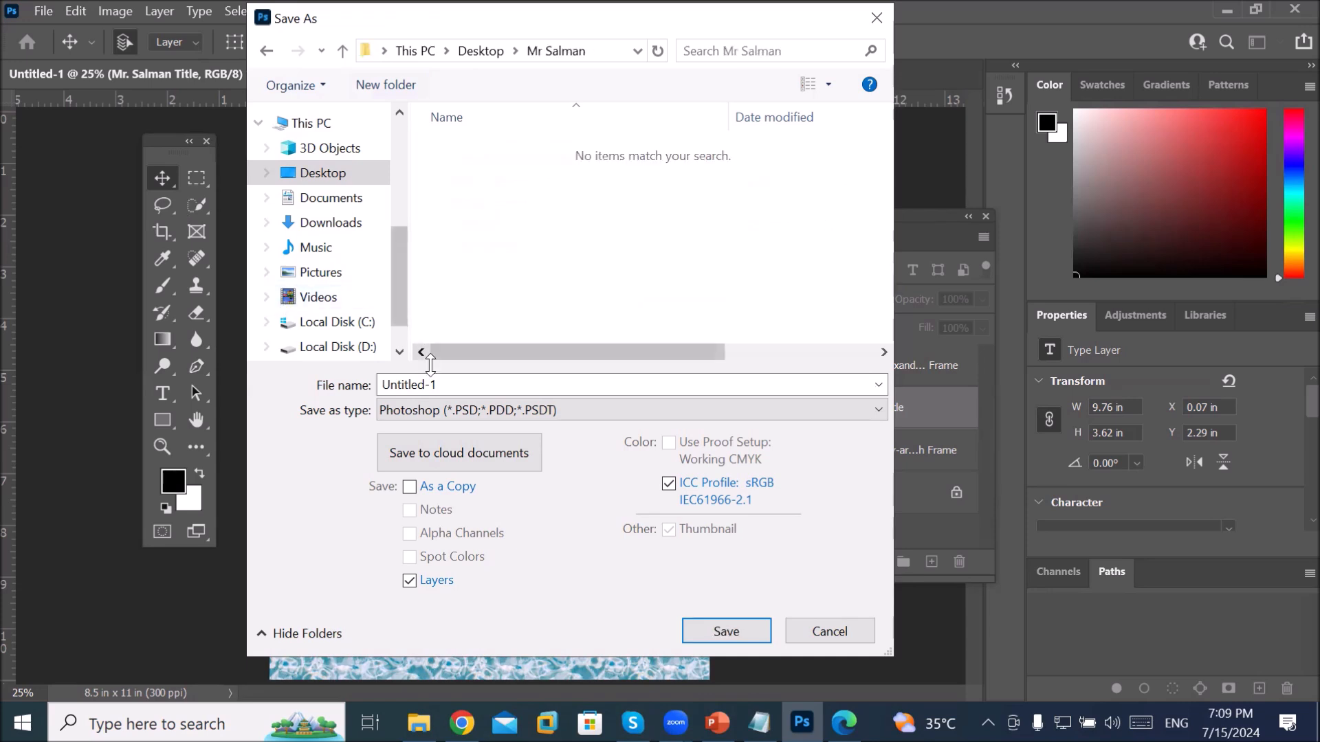
Step: Save the document as Staff page.psd, accept the compatibility option, and quit Photoshop
drag(464, 387, 349, 378)
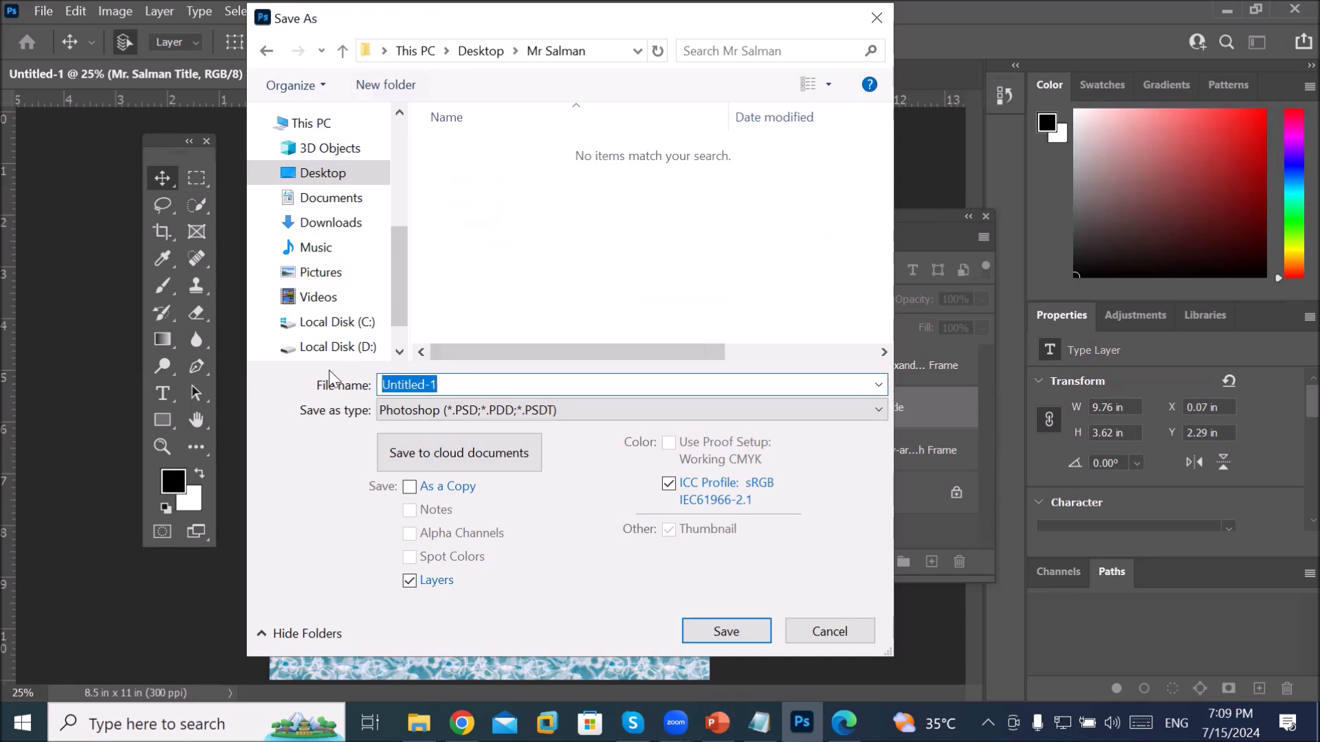
text(Staff)
text(page)
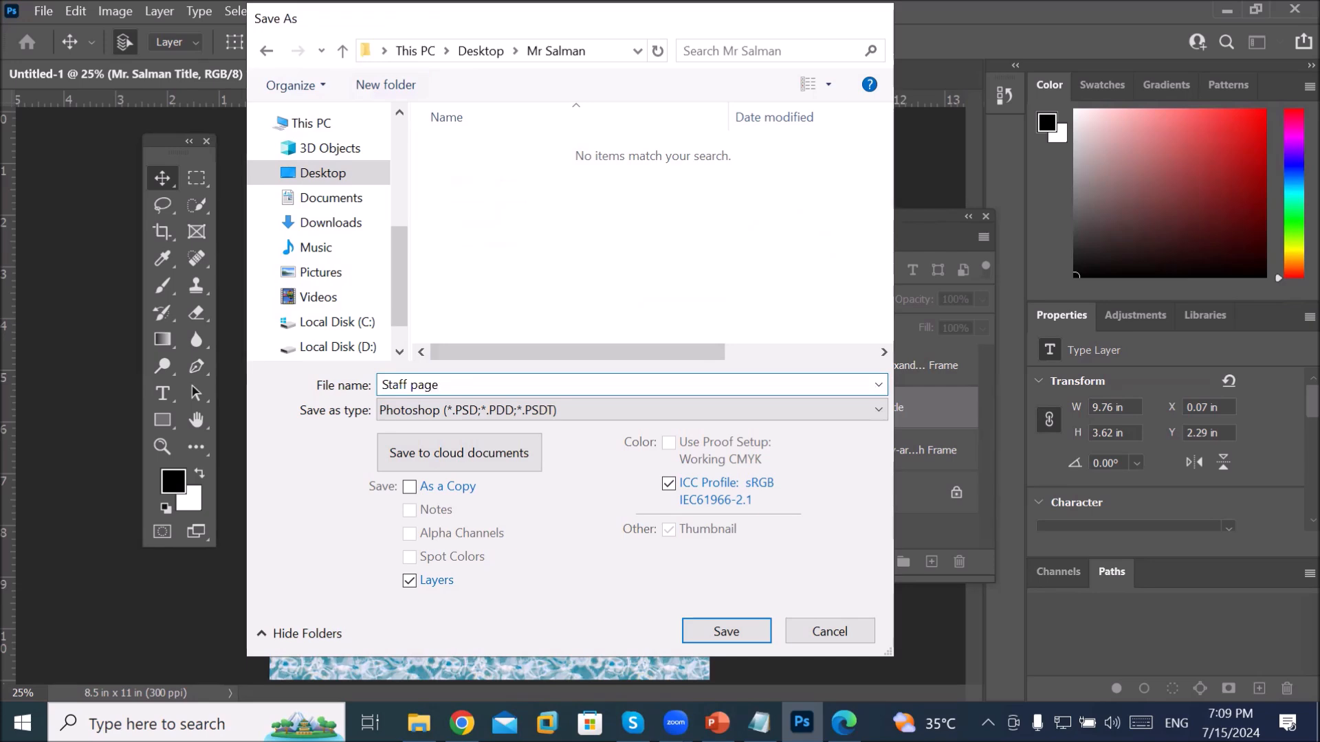
key(Return)
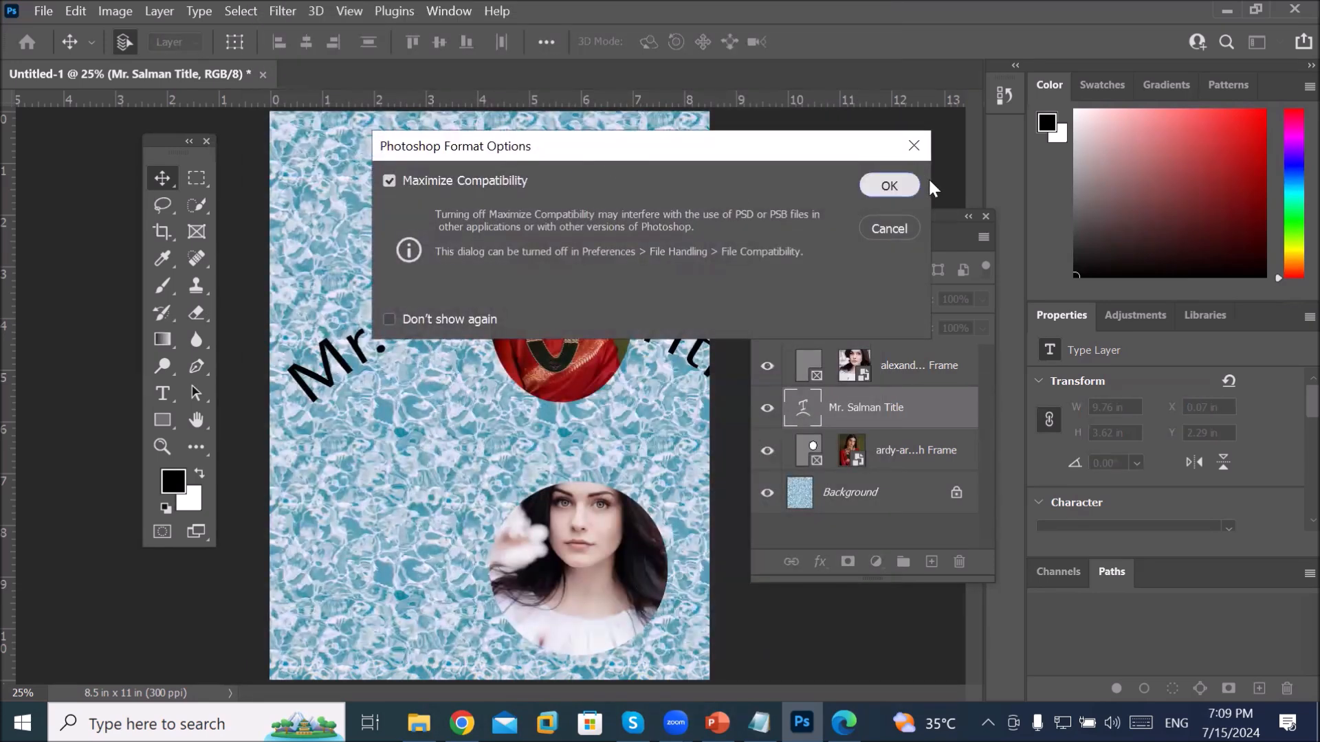
click(914, 184)
key(ctrl+q)
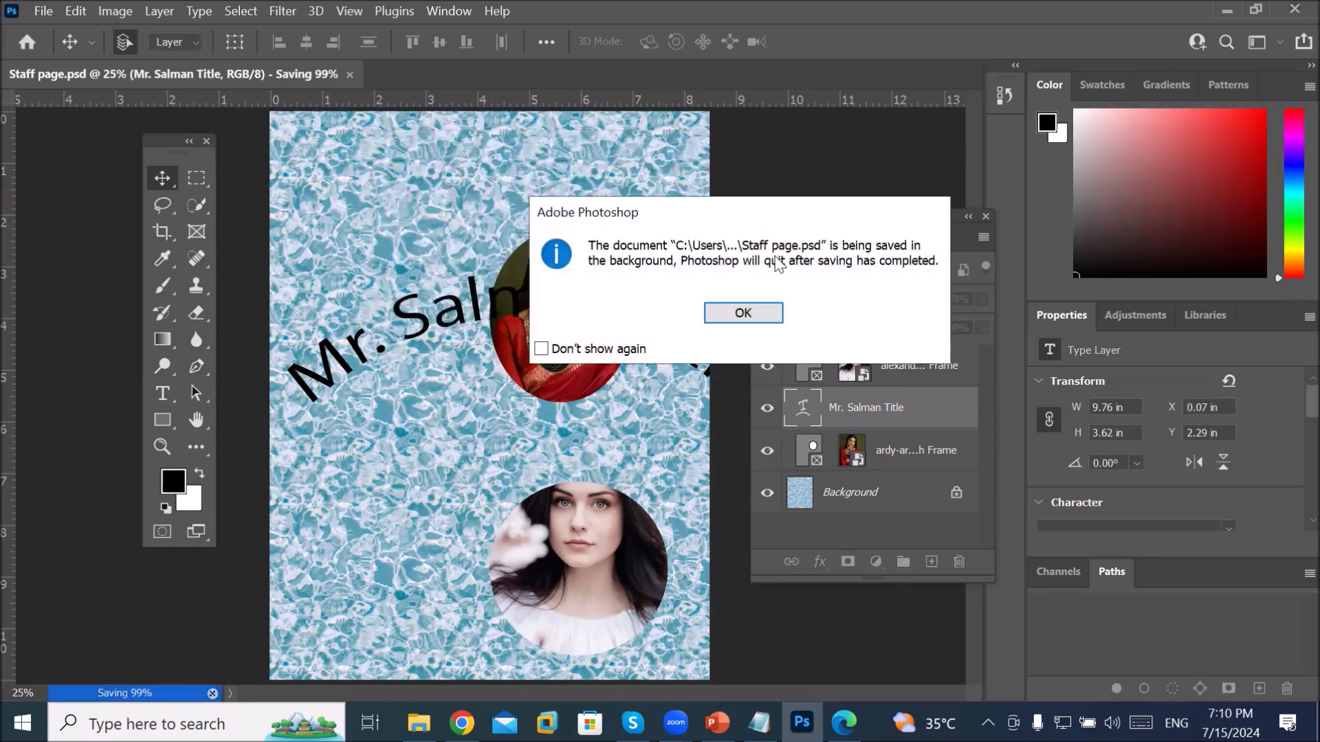
Step: Reopen Staff page.psd in Photoshop from its Desktop folder via File Explorer
click(741, 319)
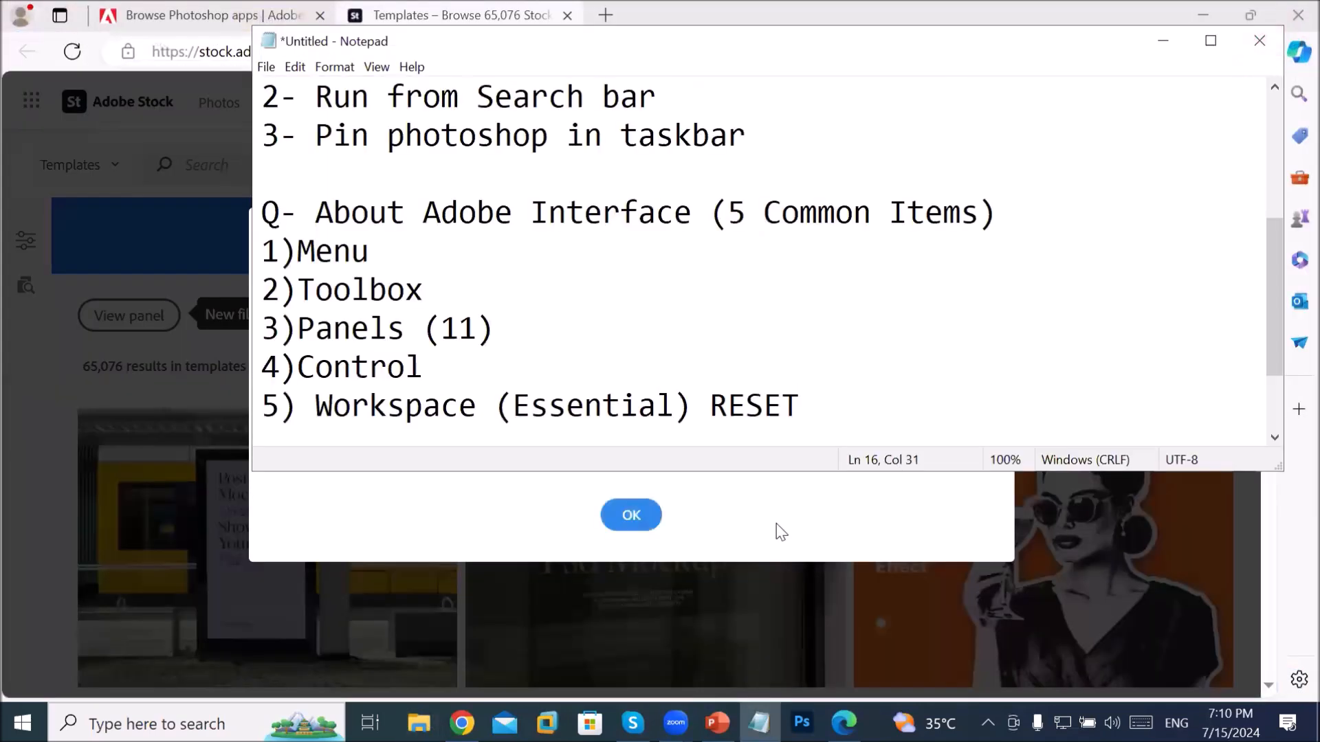
click(419, 723)
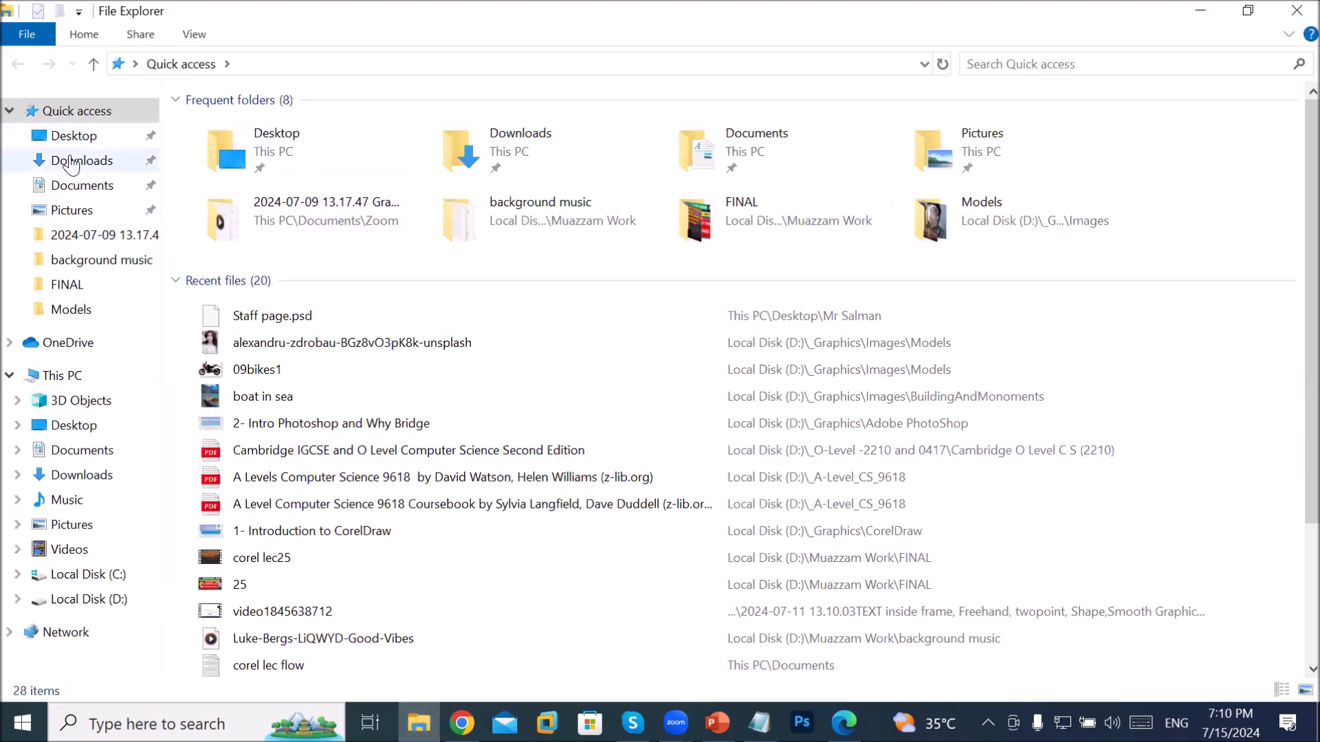
click(74, 137)
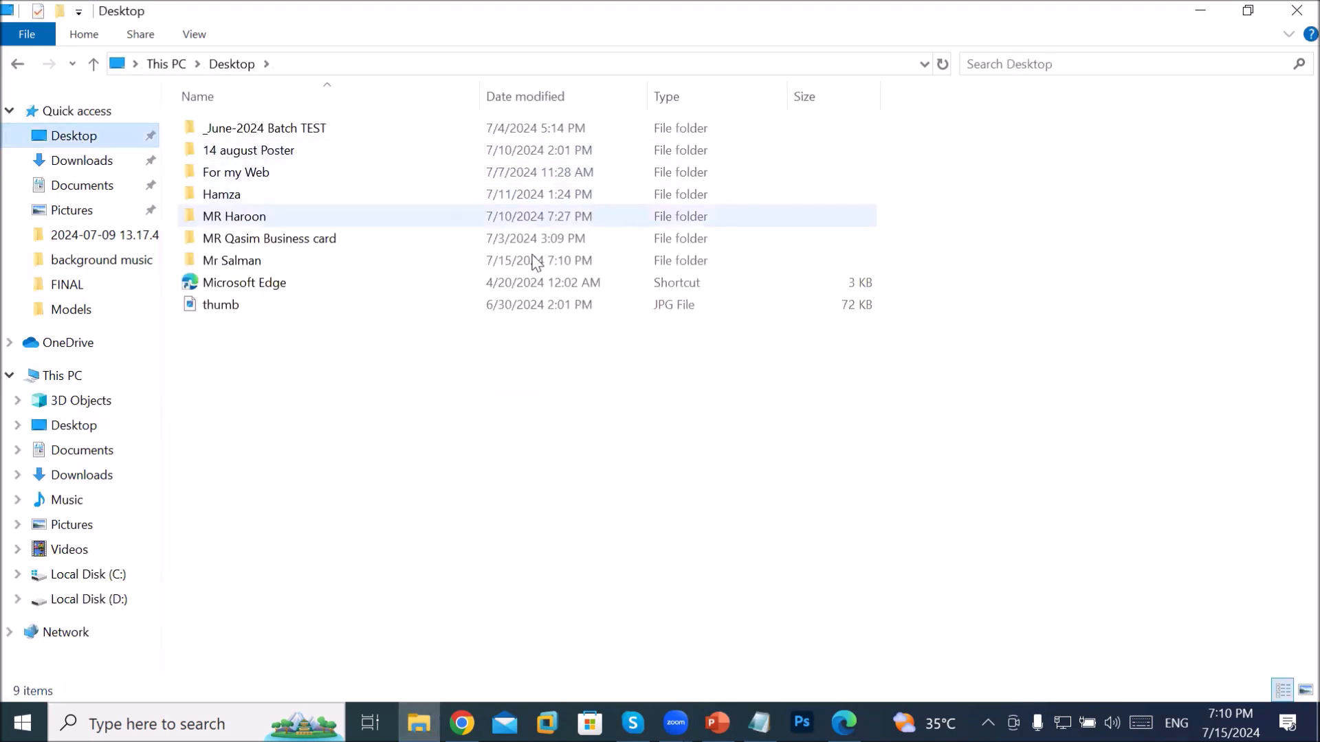
double_click(325, 267)
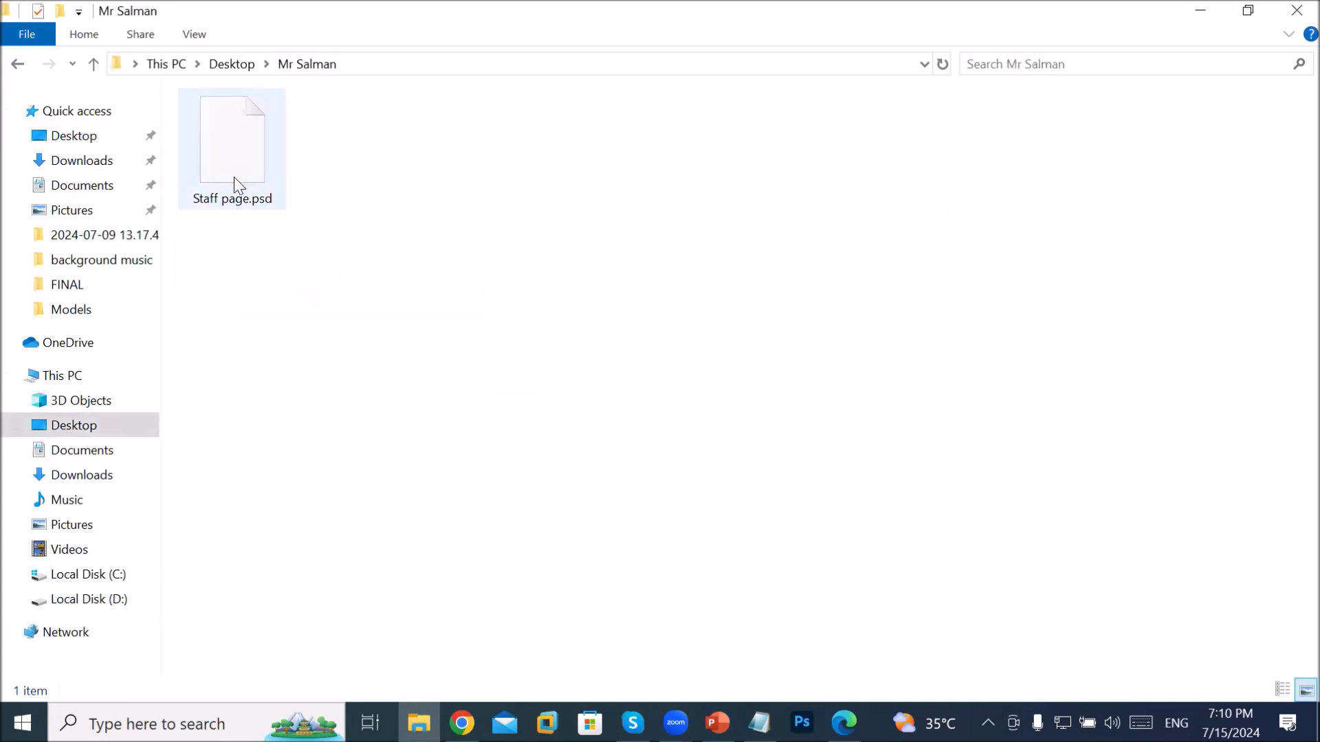
double_click(244, 171)
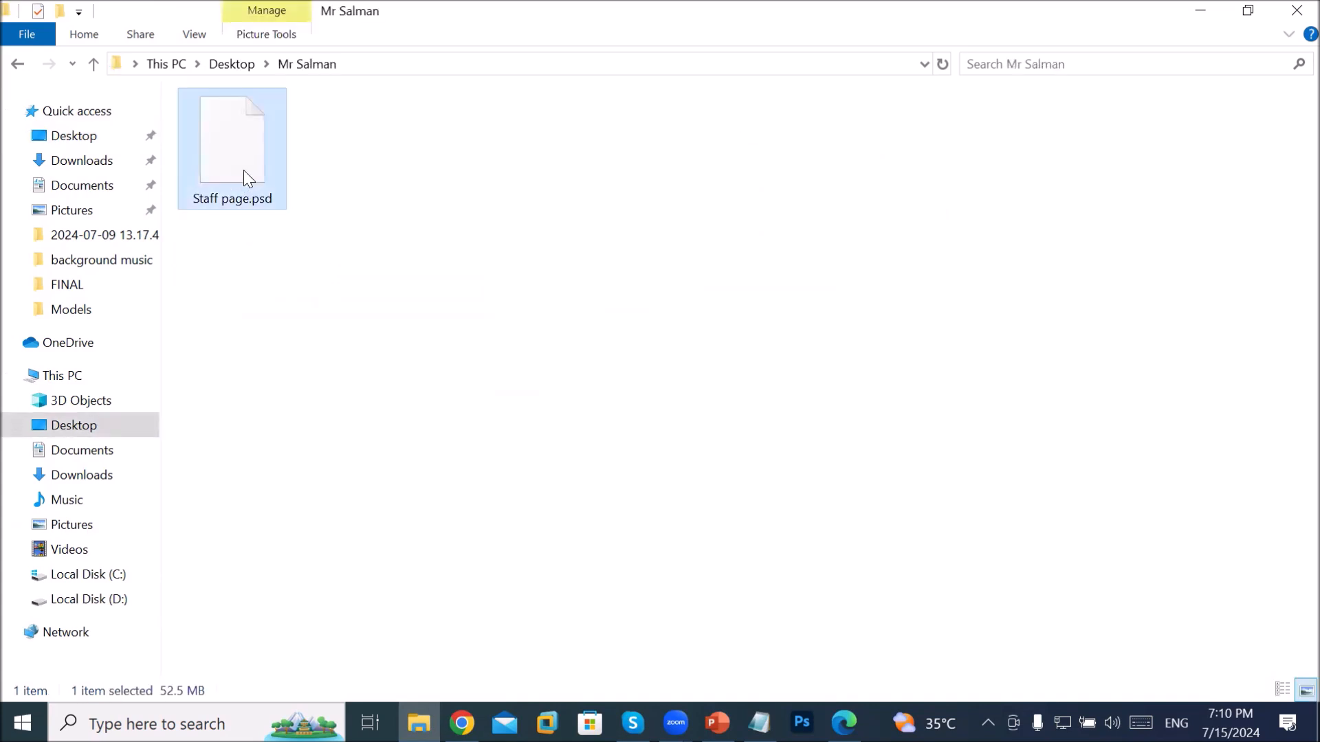
click(720, 693)
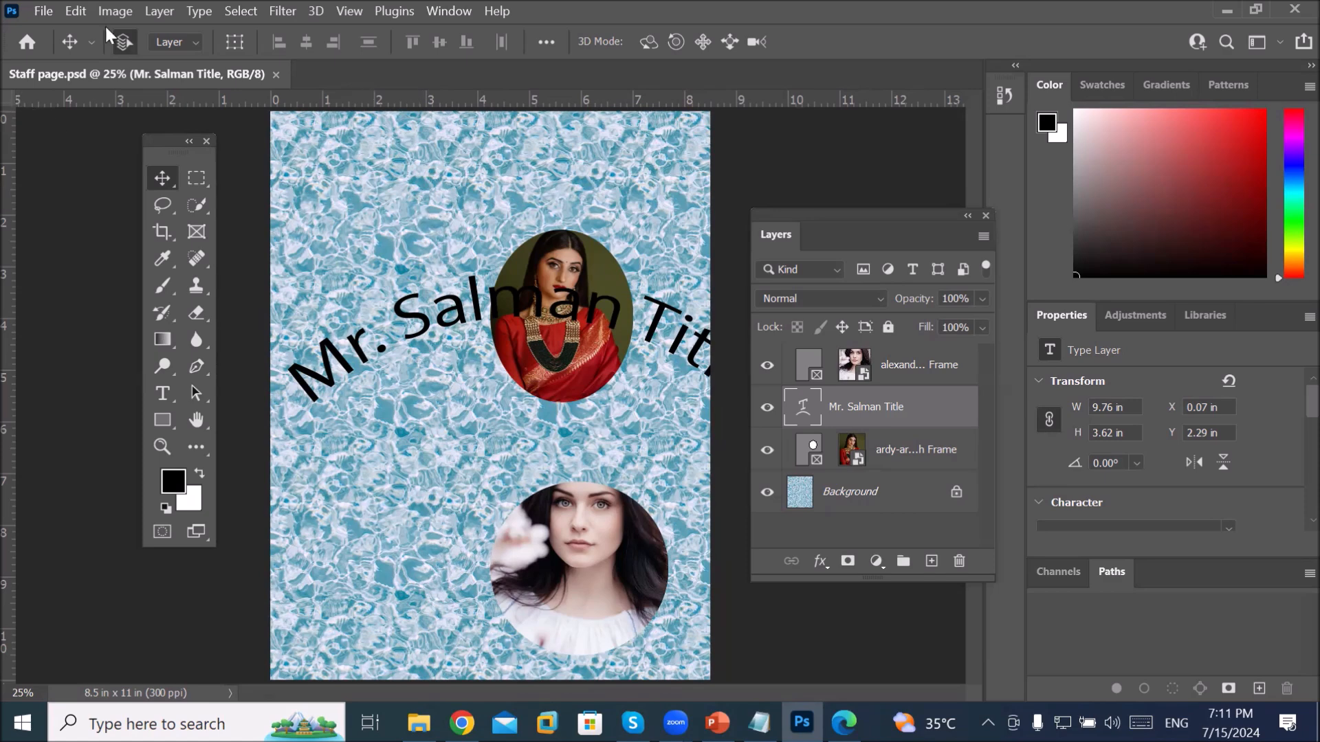
click(74, 11)
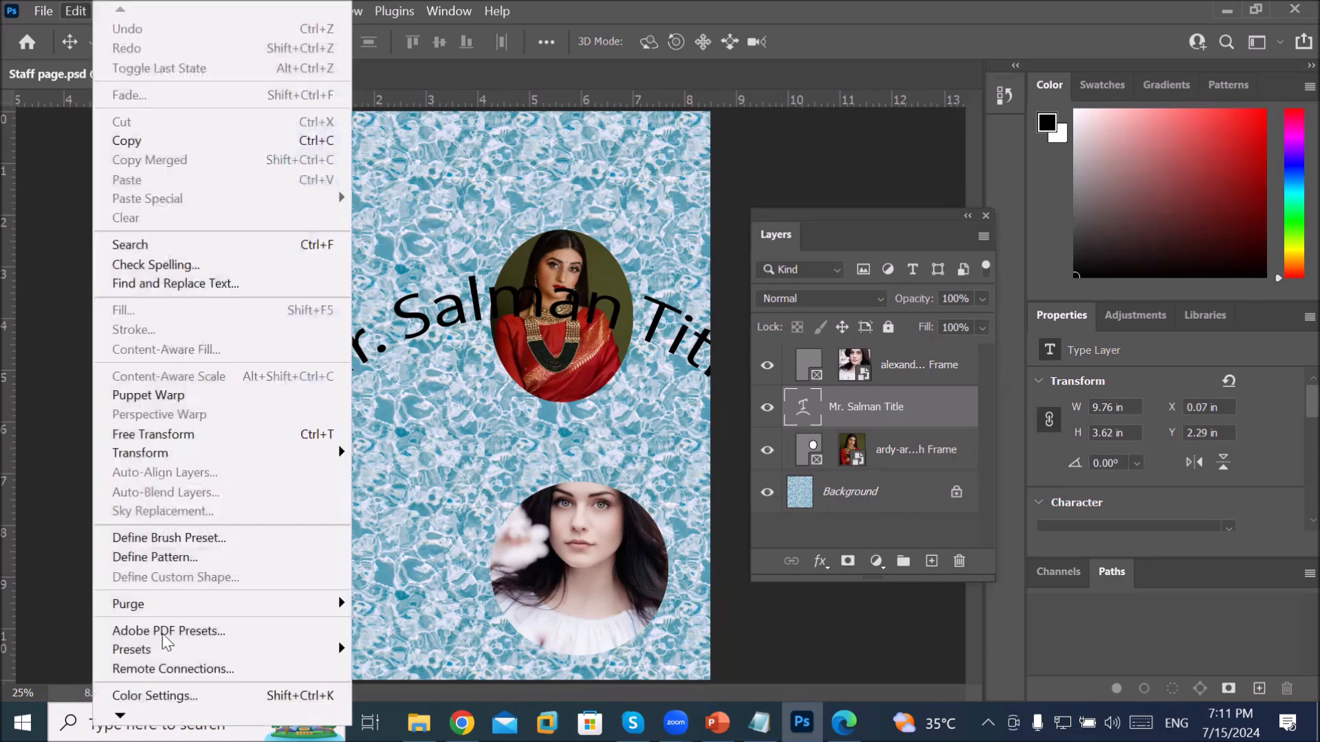
mouse_move(158, 716)
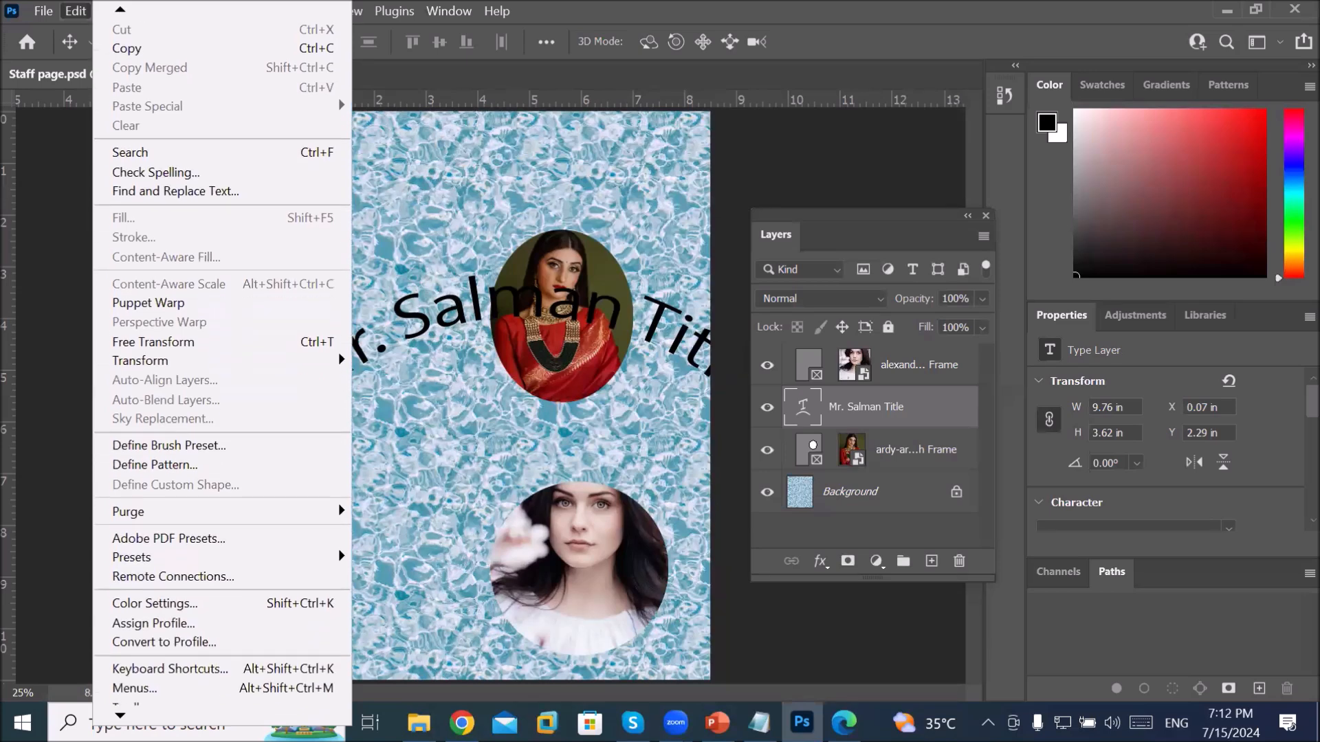
mouse_move(192, 688)
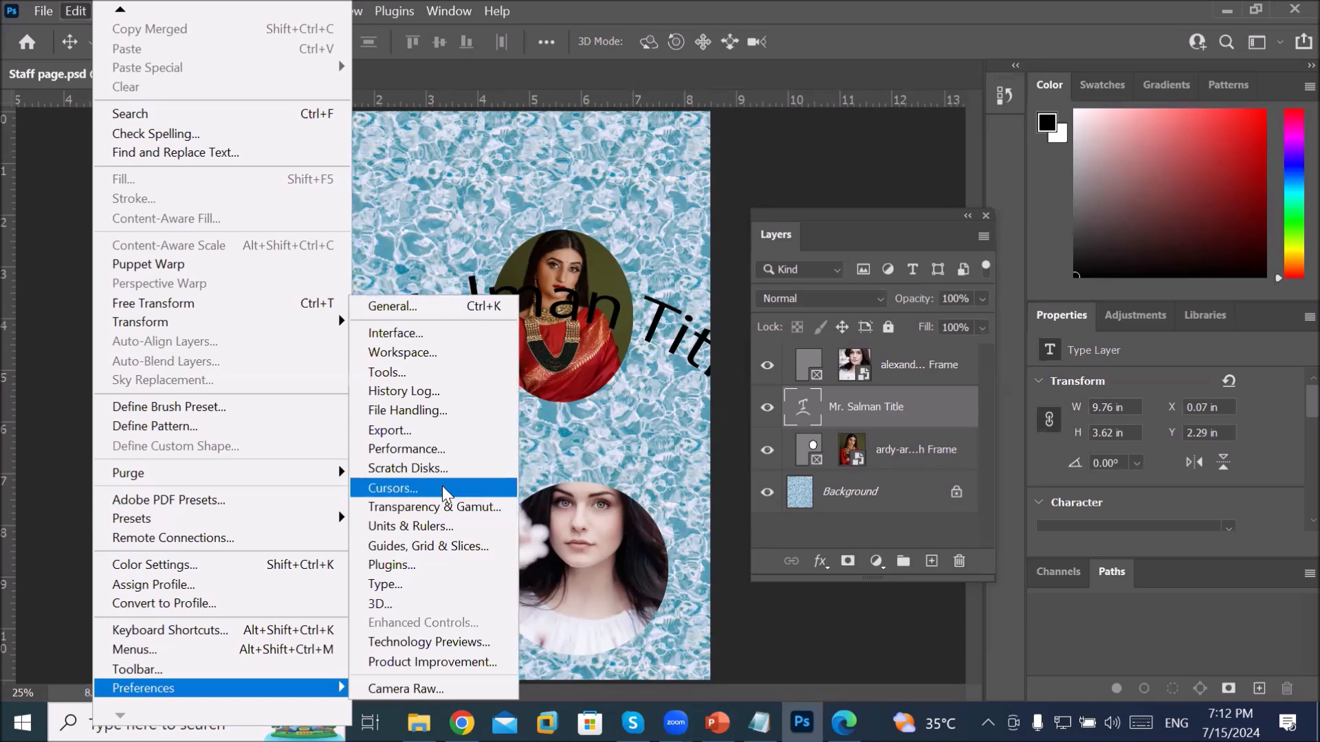
click(490, 411)
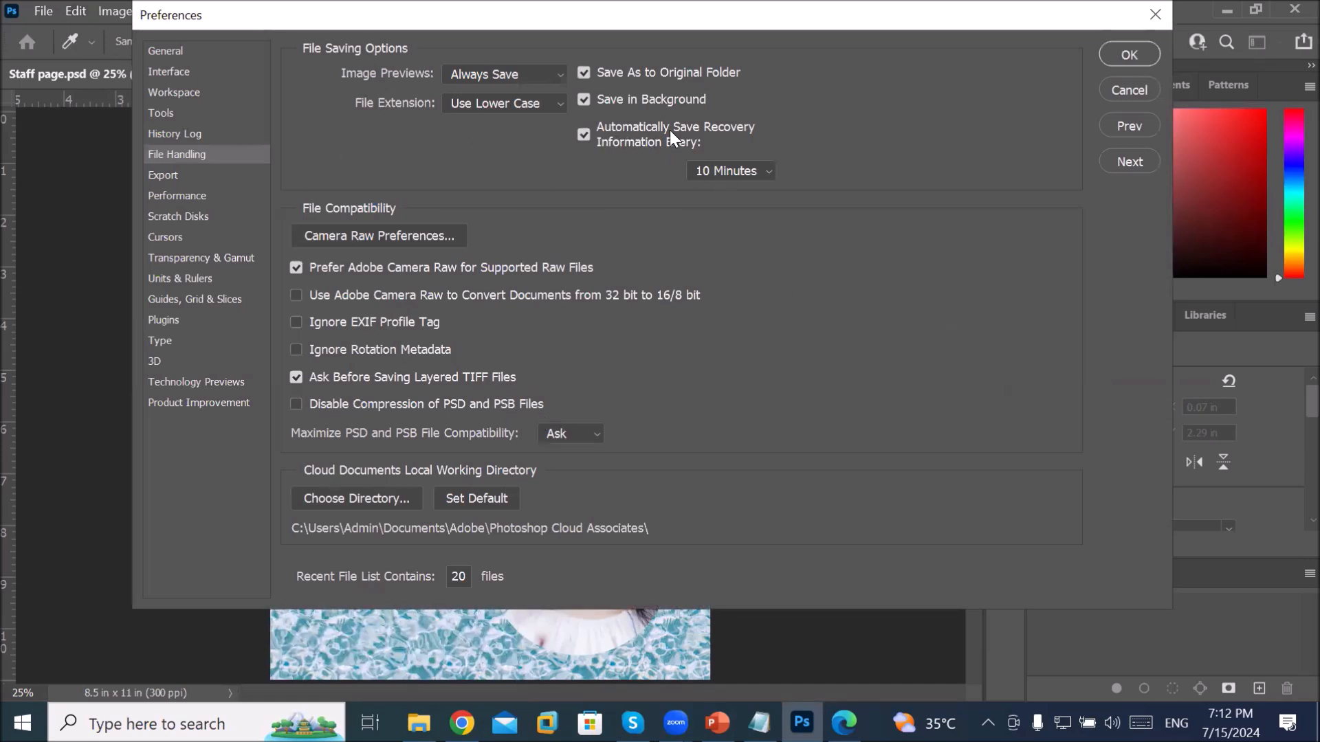
click(768, 172)
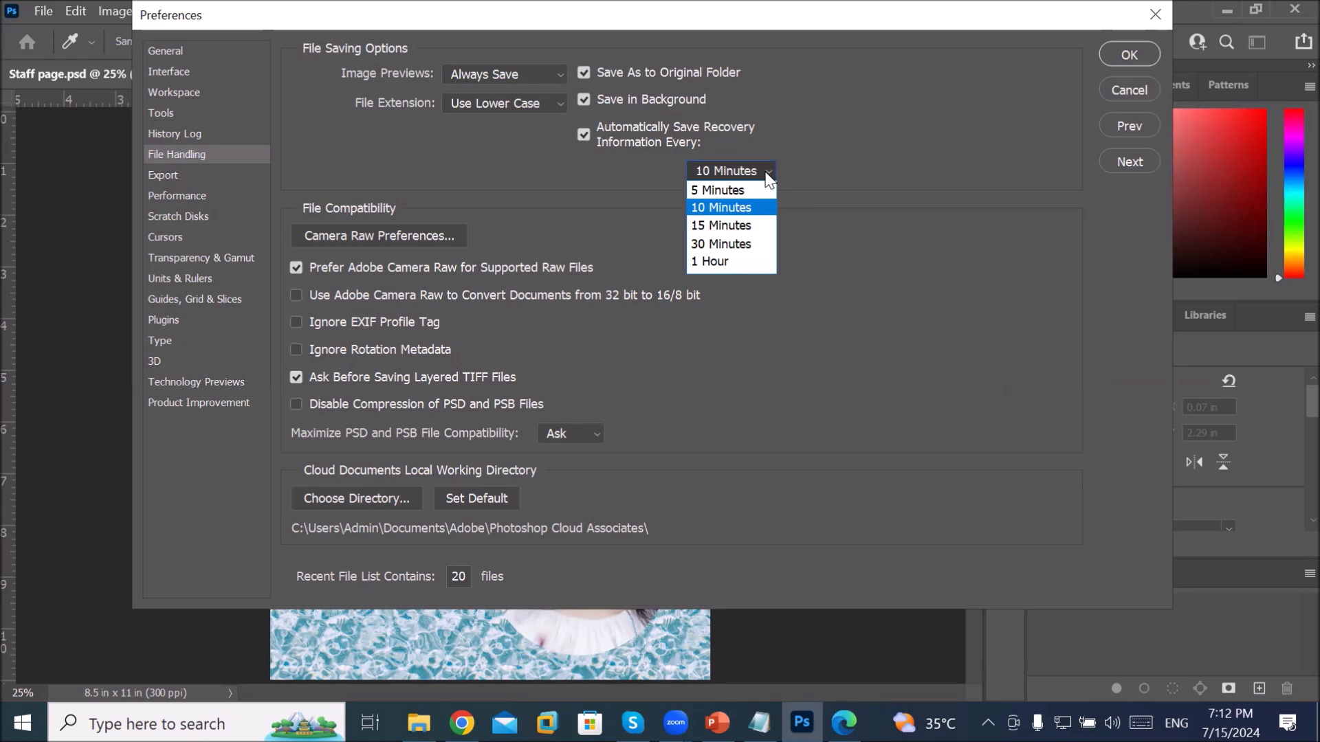
click(767, 172)
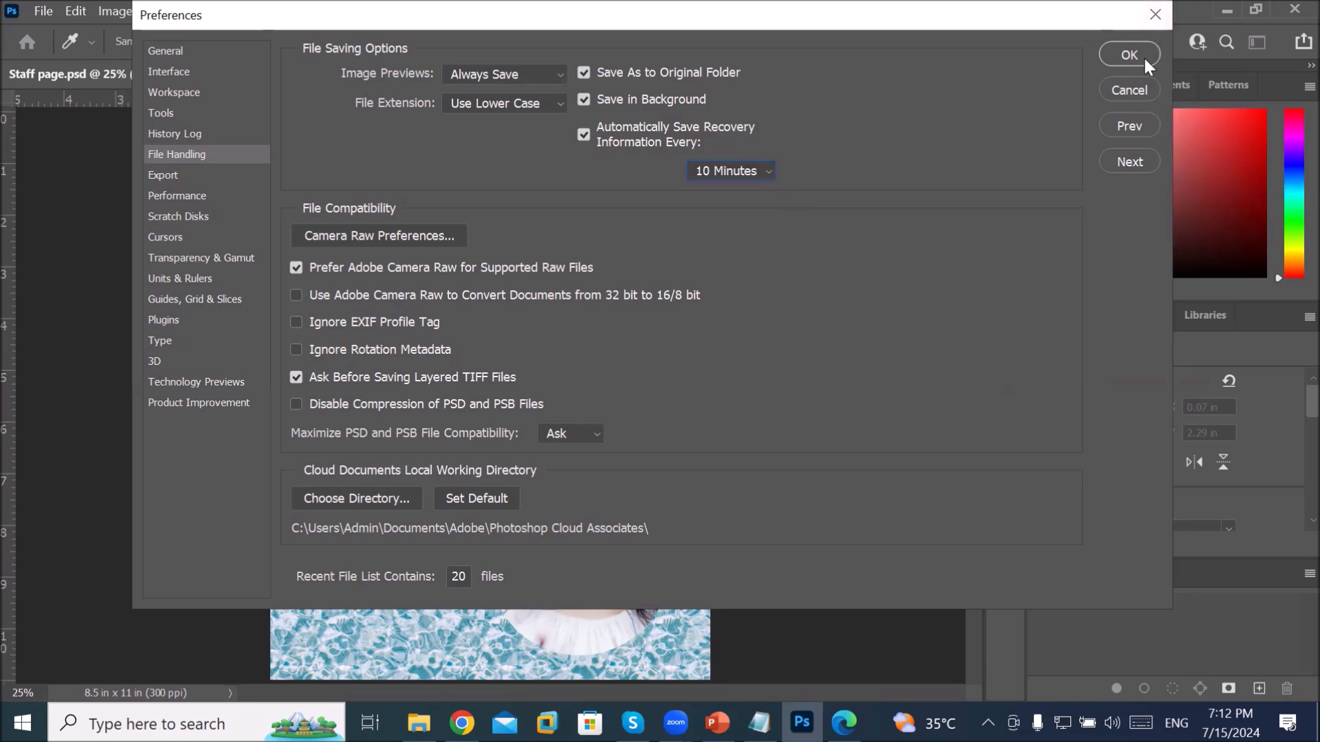
click(1123, 86)
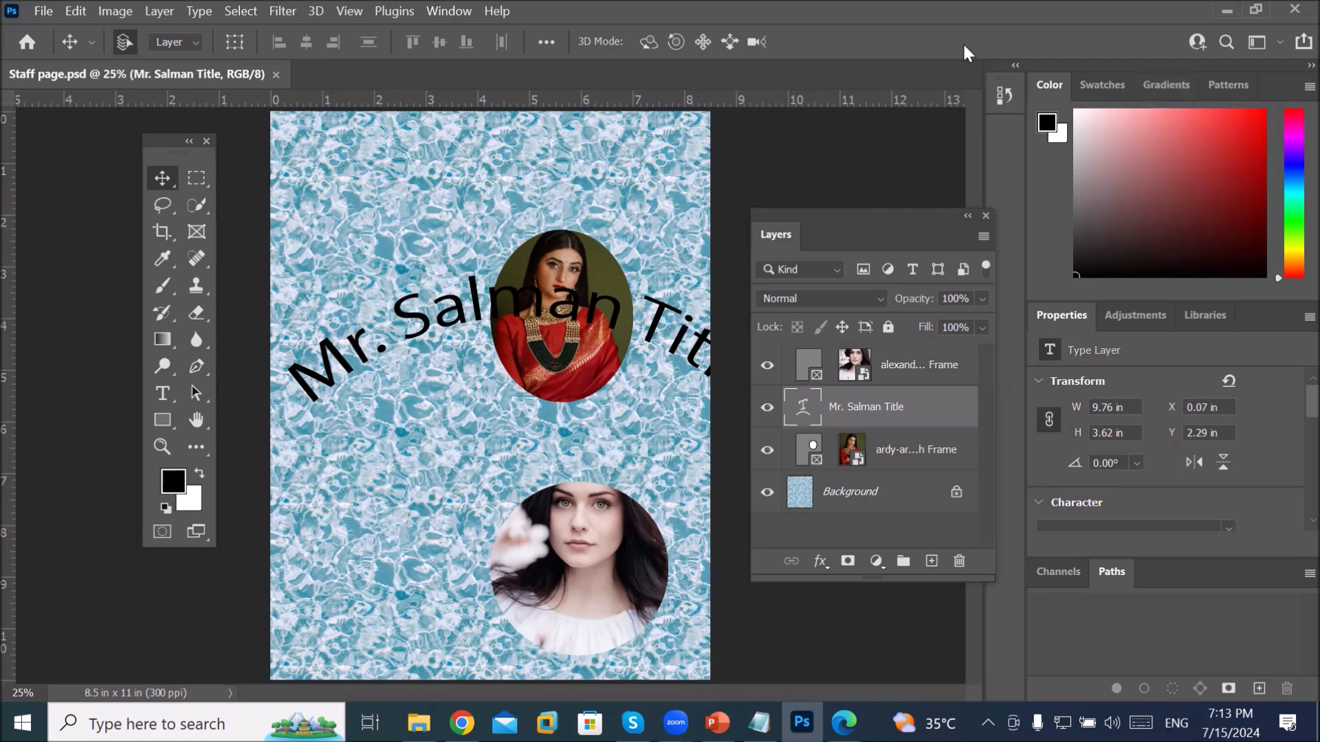
click(44, 11)
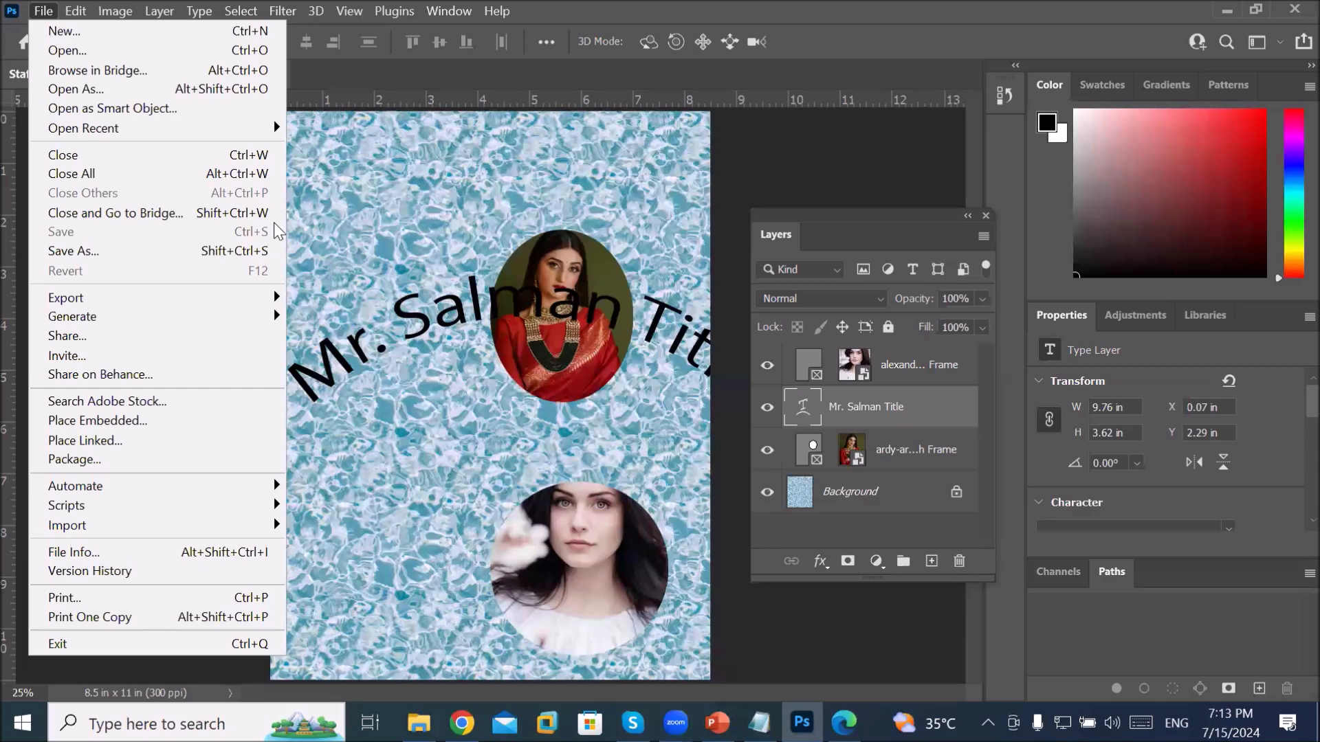
click(402, 225)
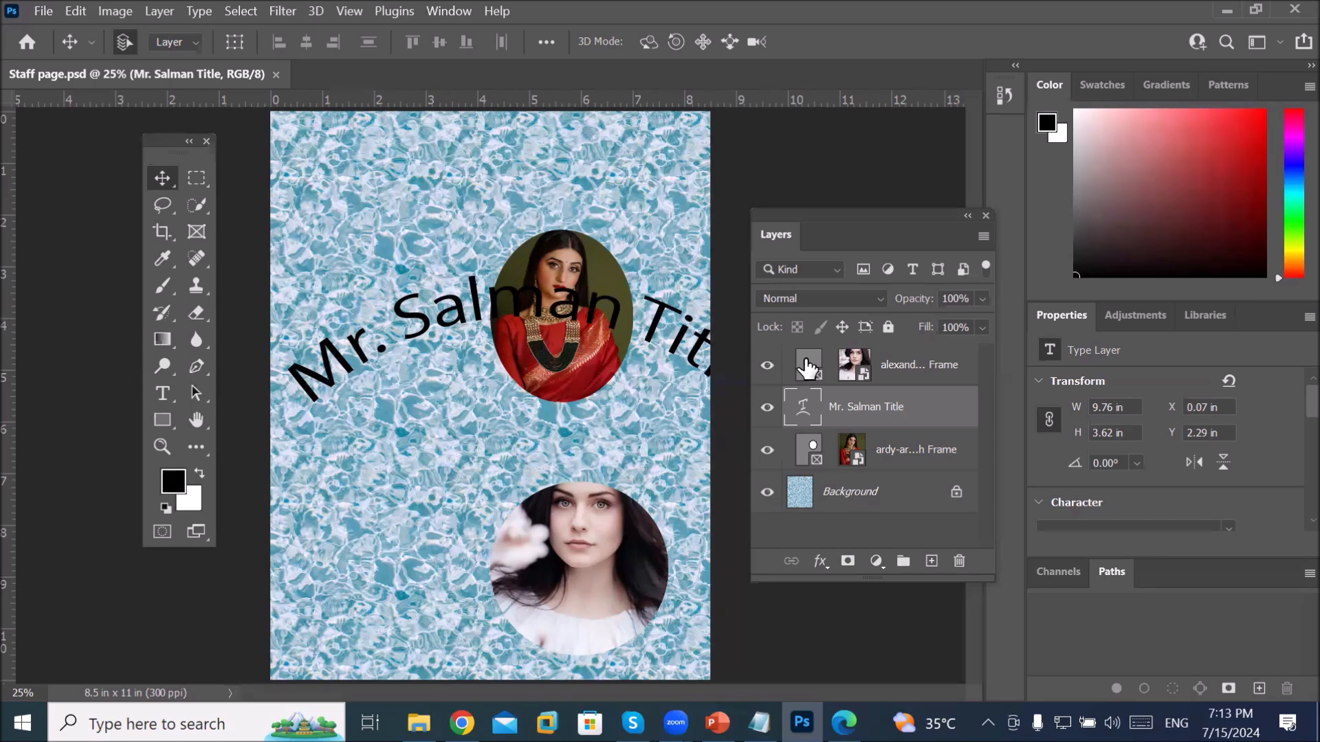
click(457, 14)
mouse_move(558, 54)
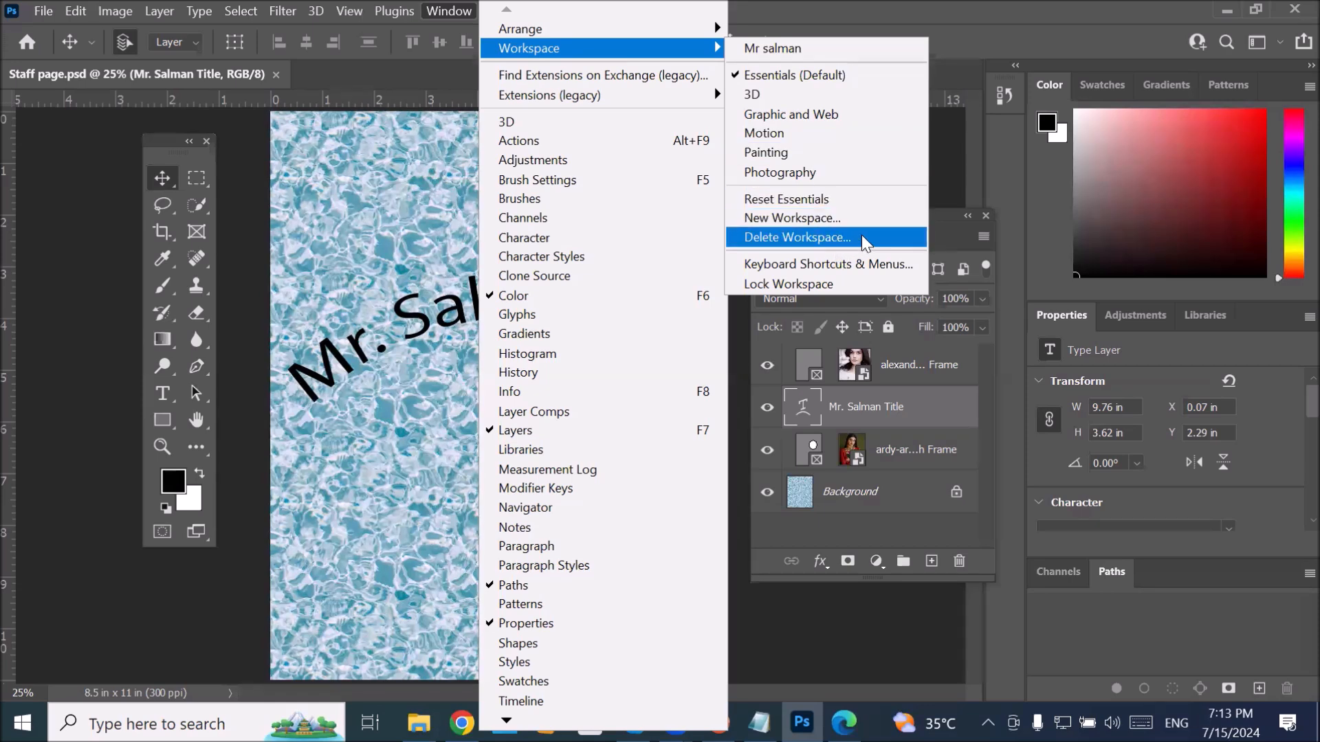
click(864, 242)
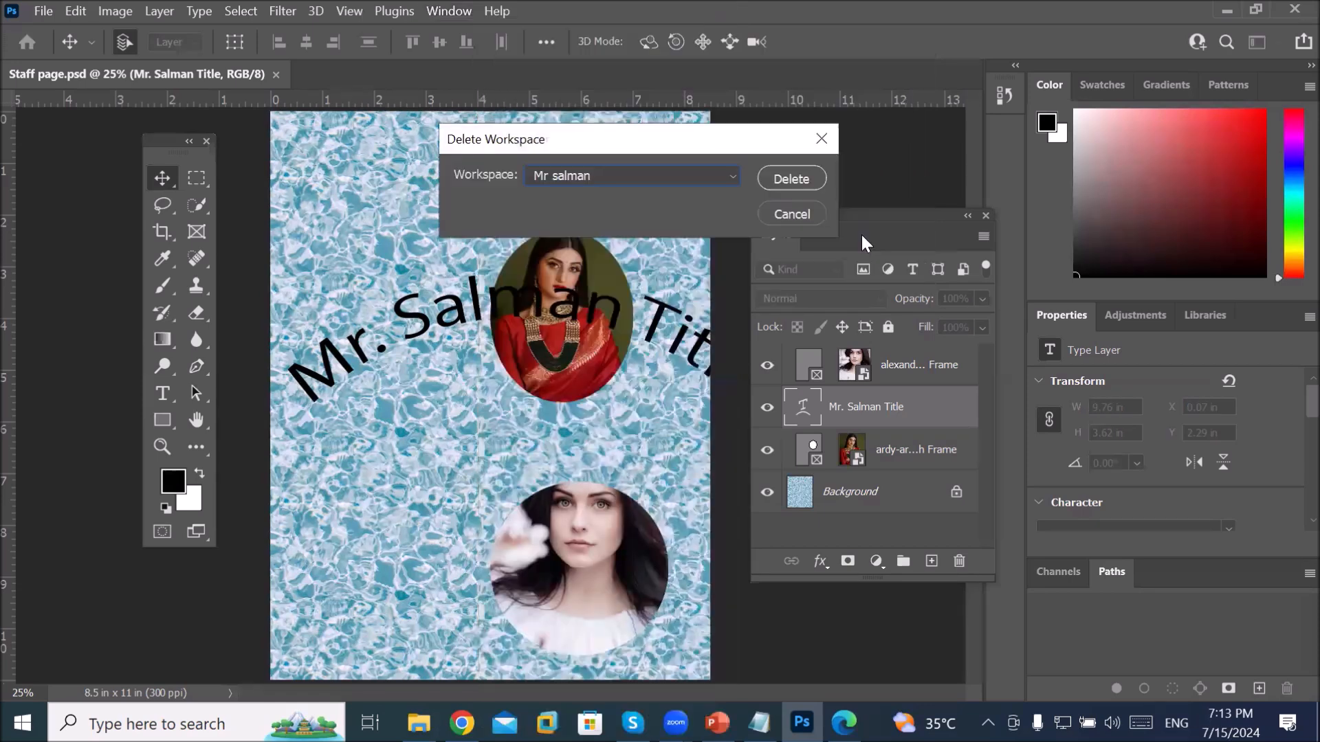
click(611, 180)
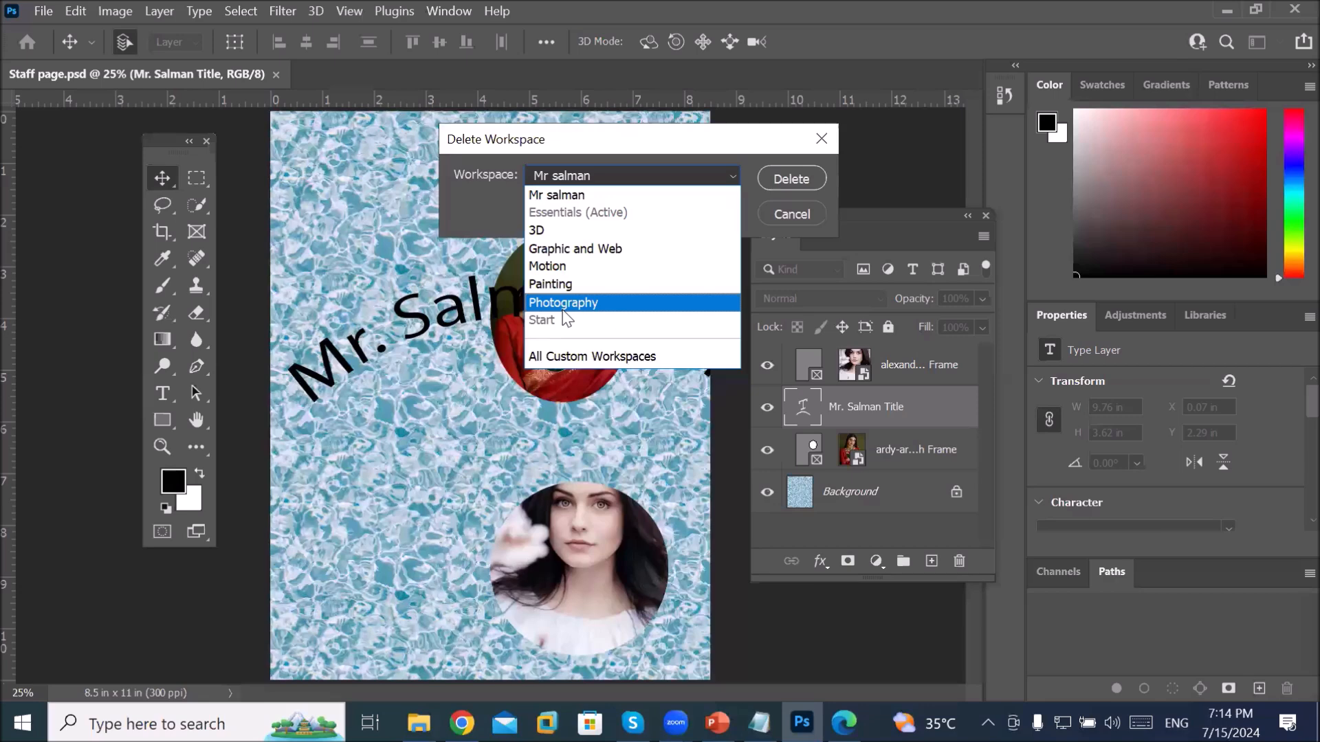
click(576, 251)
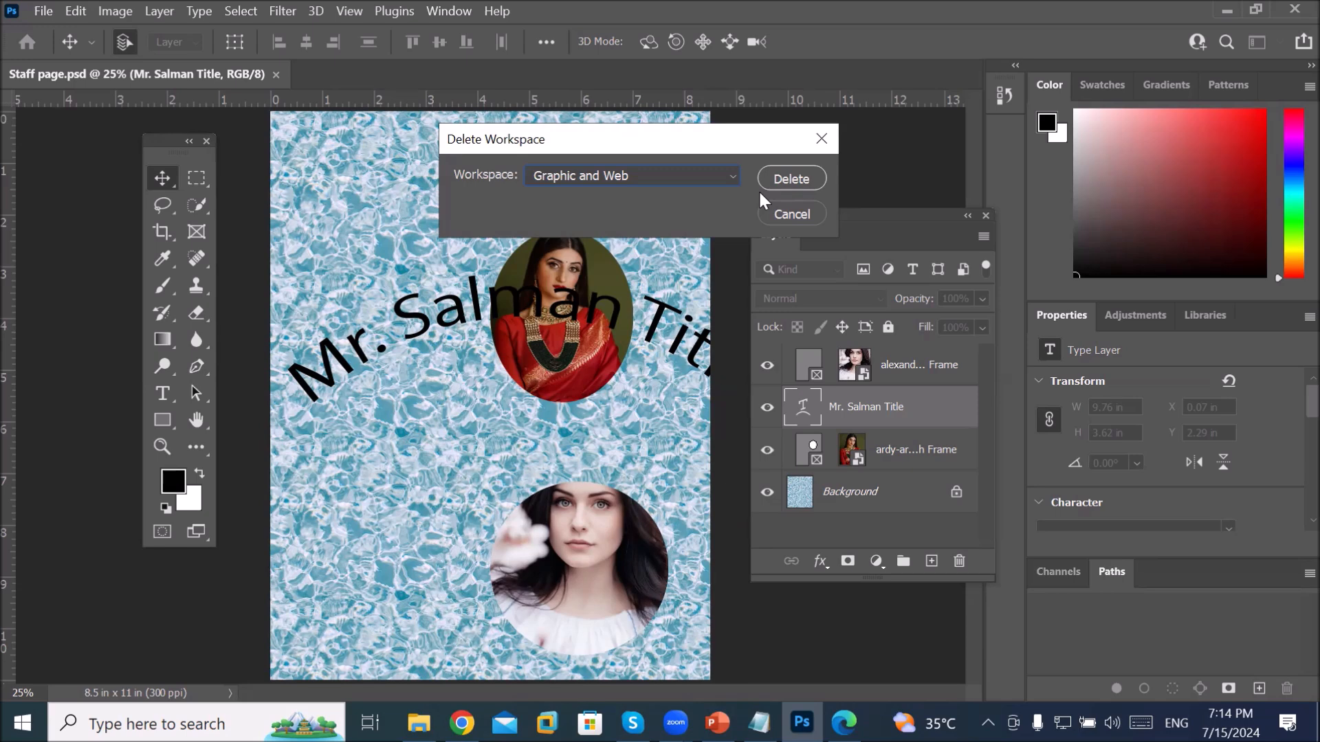
click(734, 177)
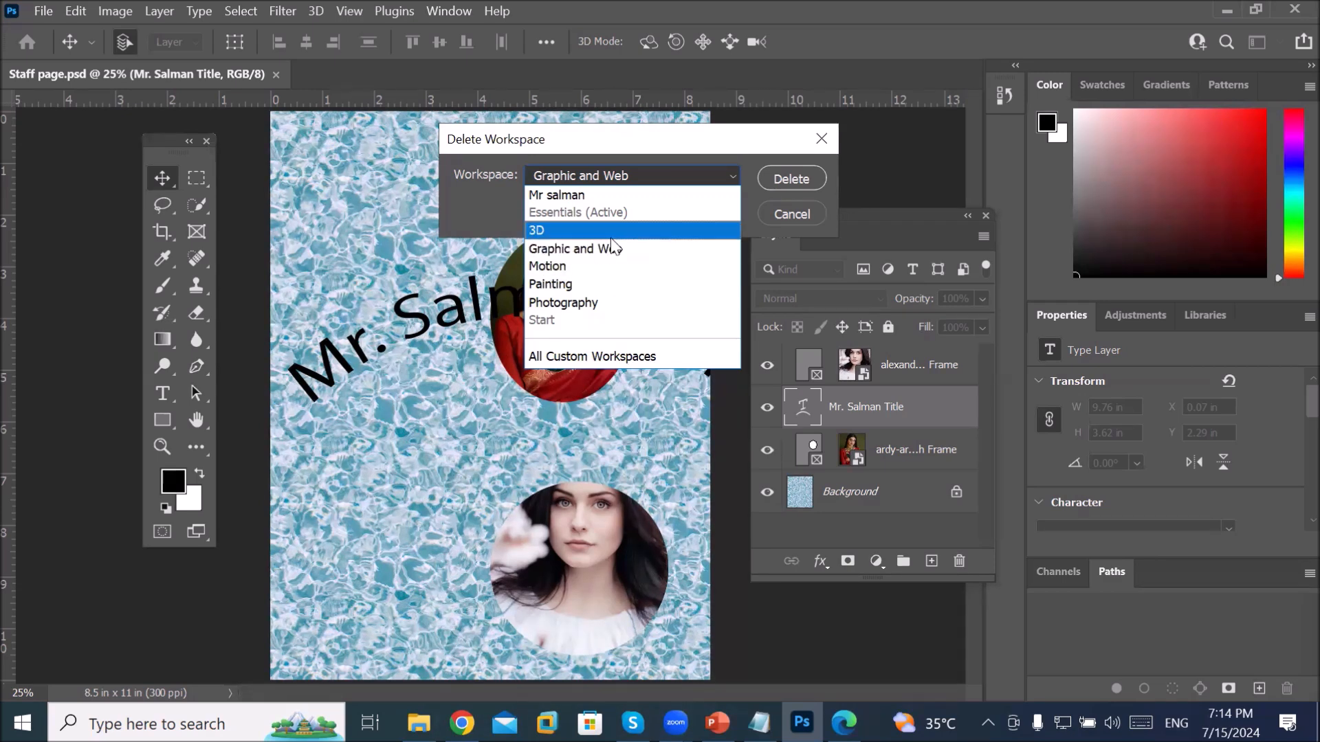
click(607, 256)
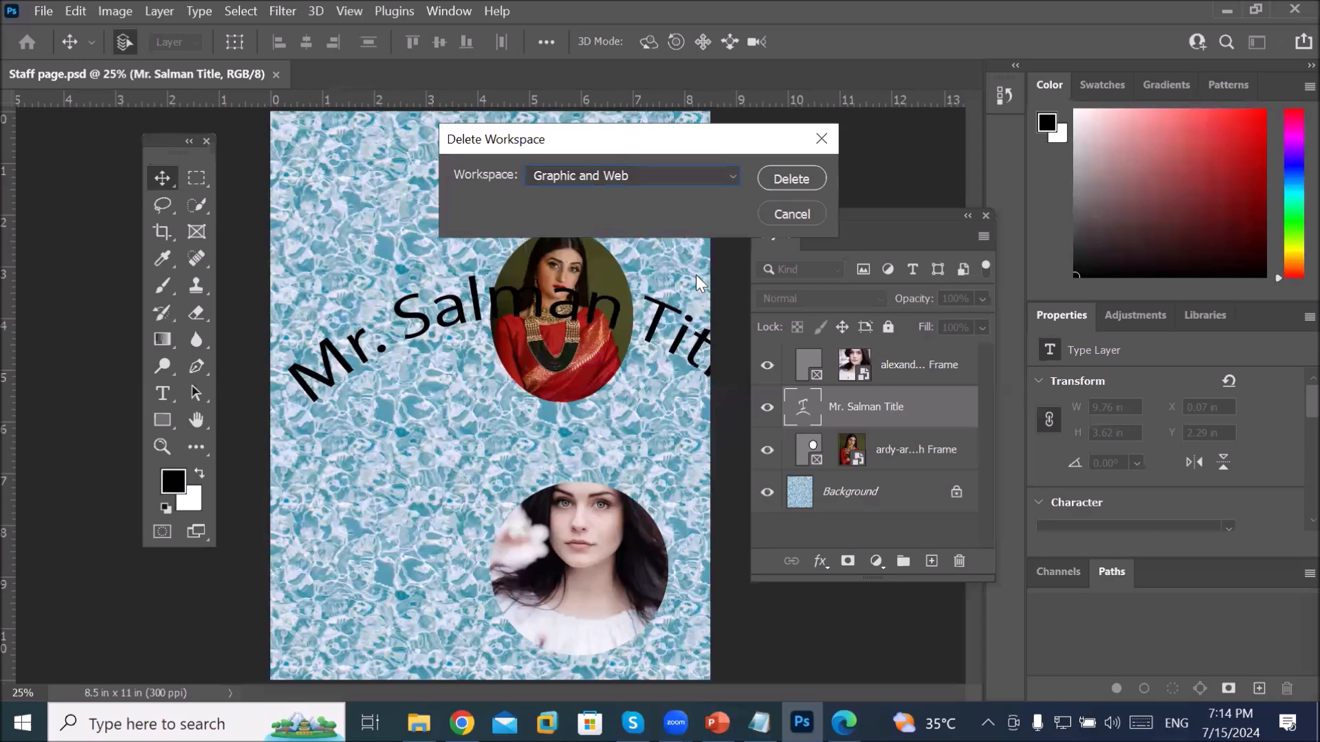
click(764, 217)
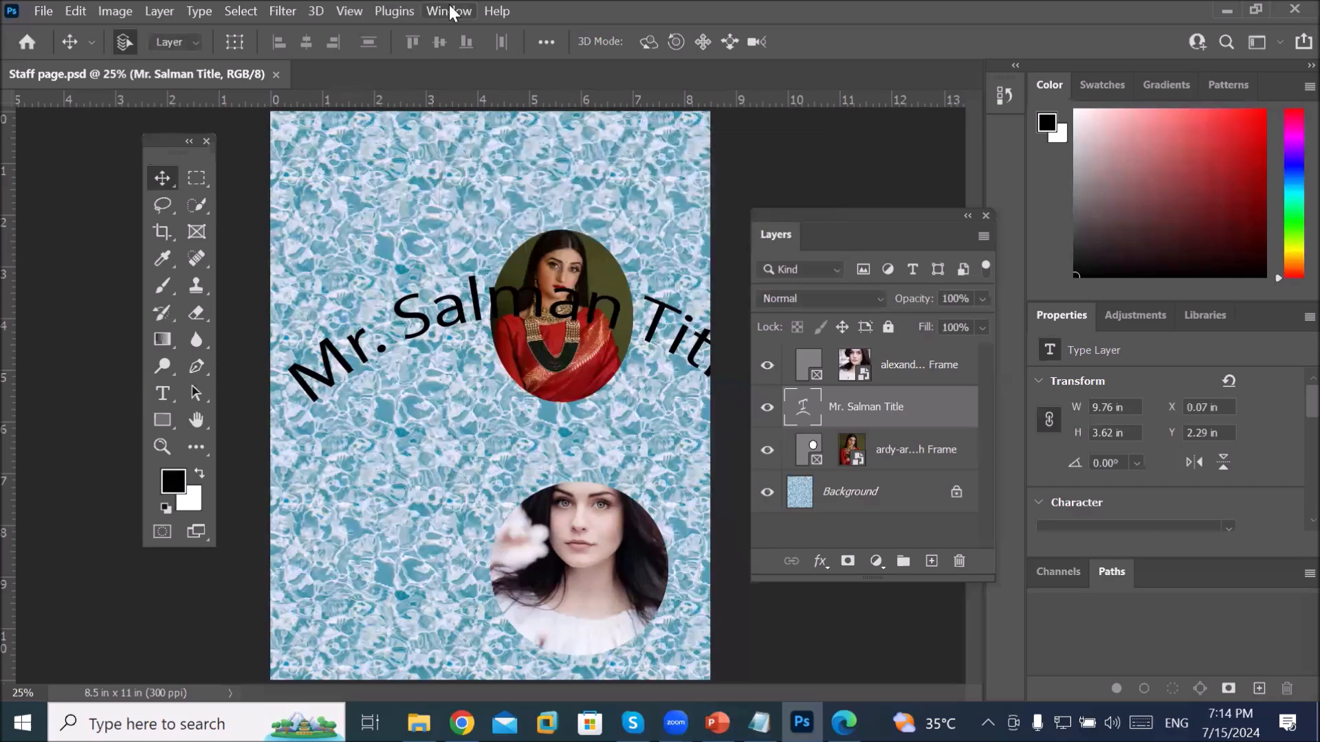
Step: Switch Photoshop to the Graphic and Web workspace from the Window menu
click(450, 11)
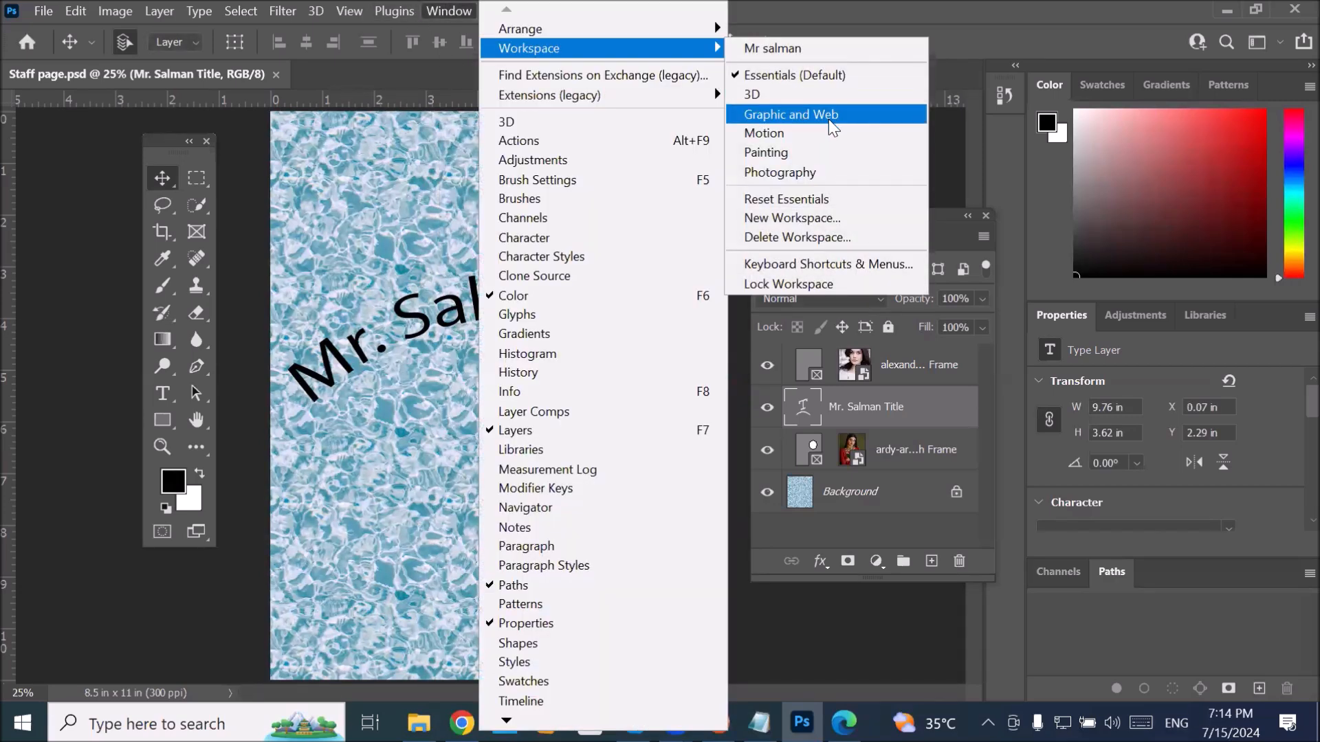
click(821, 115)
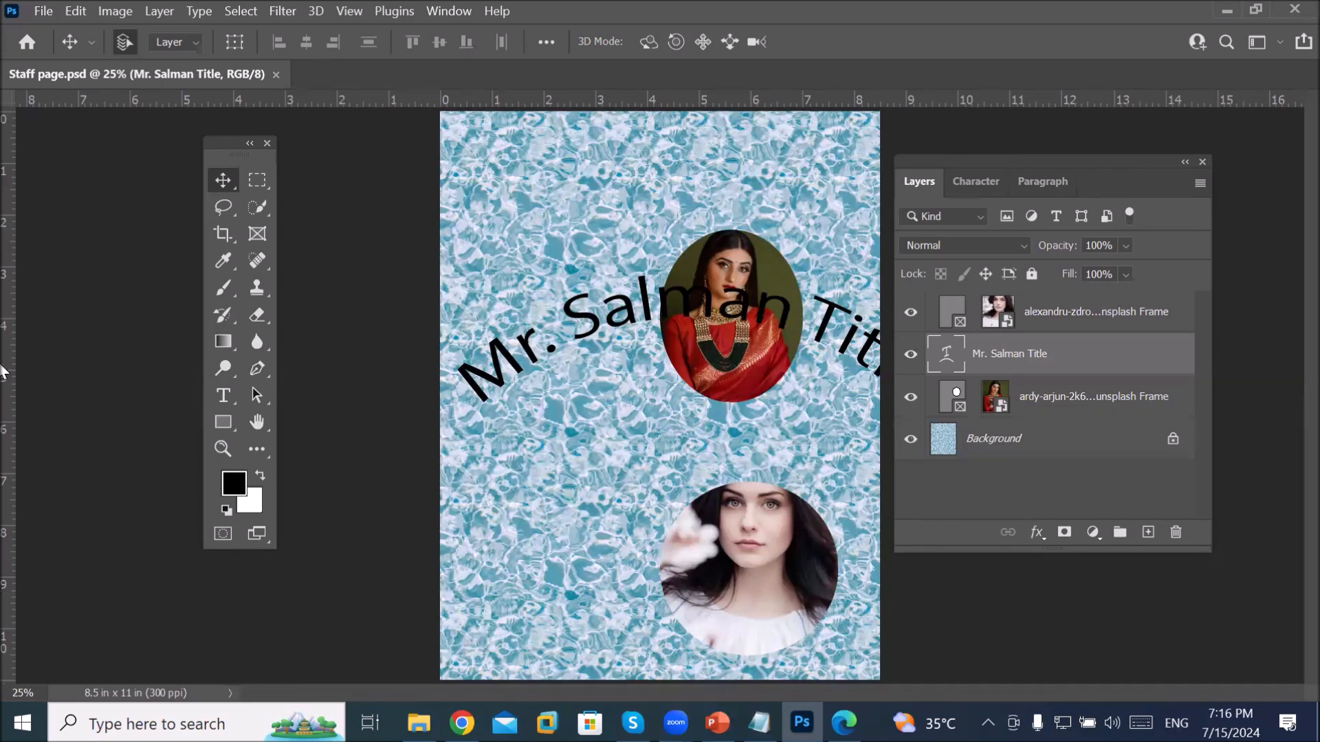
Step: Start deleting the Painting workspace, then cancel so every workspace is kept
click(443, 11)
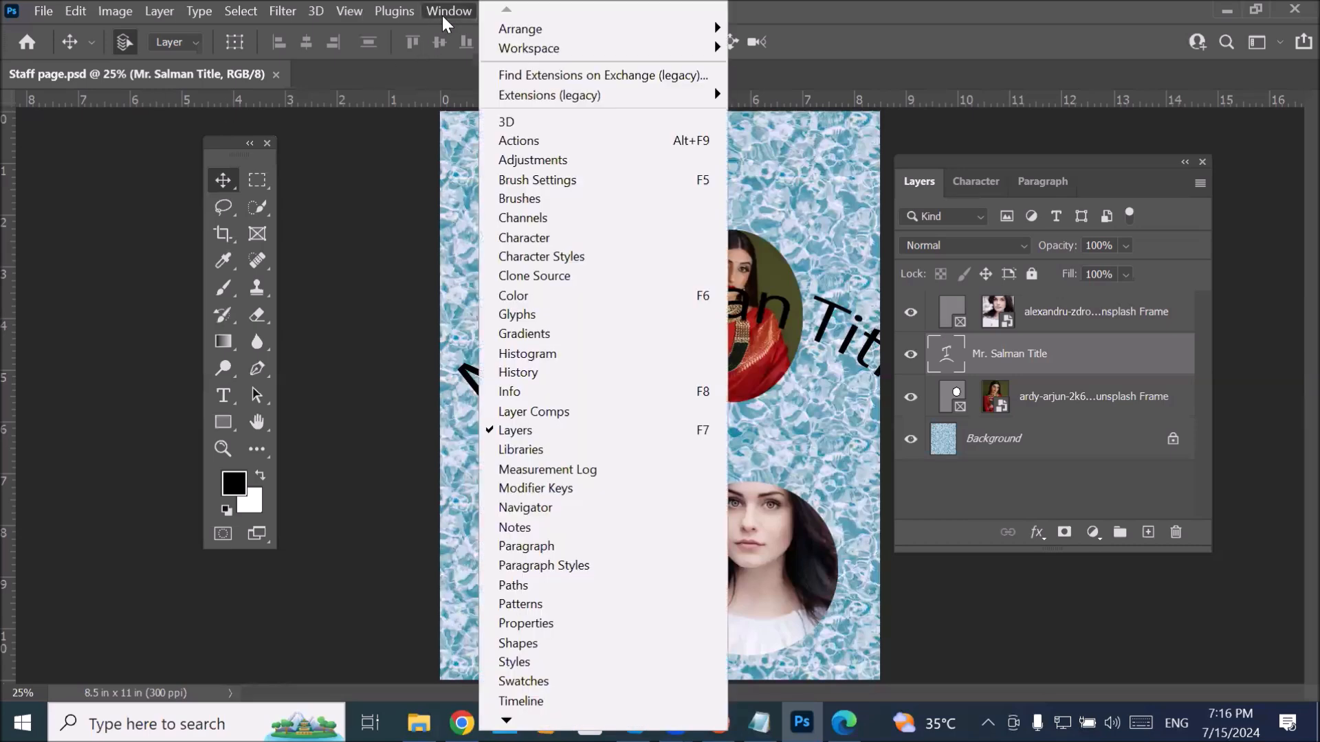
mouse_move(581, 59)
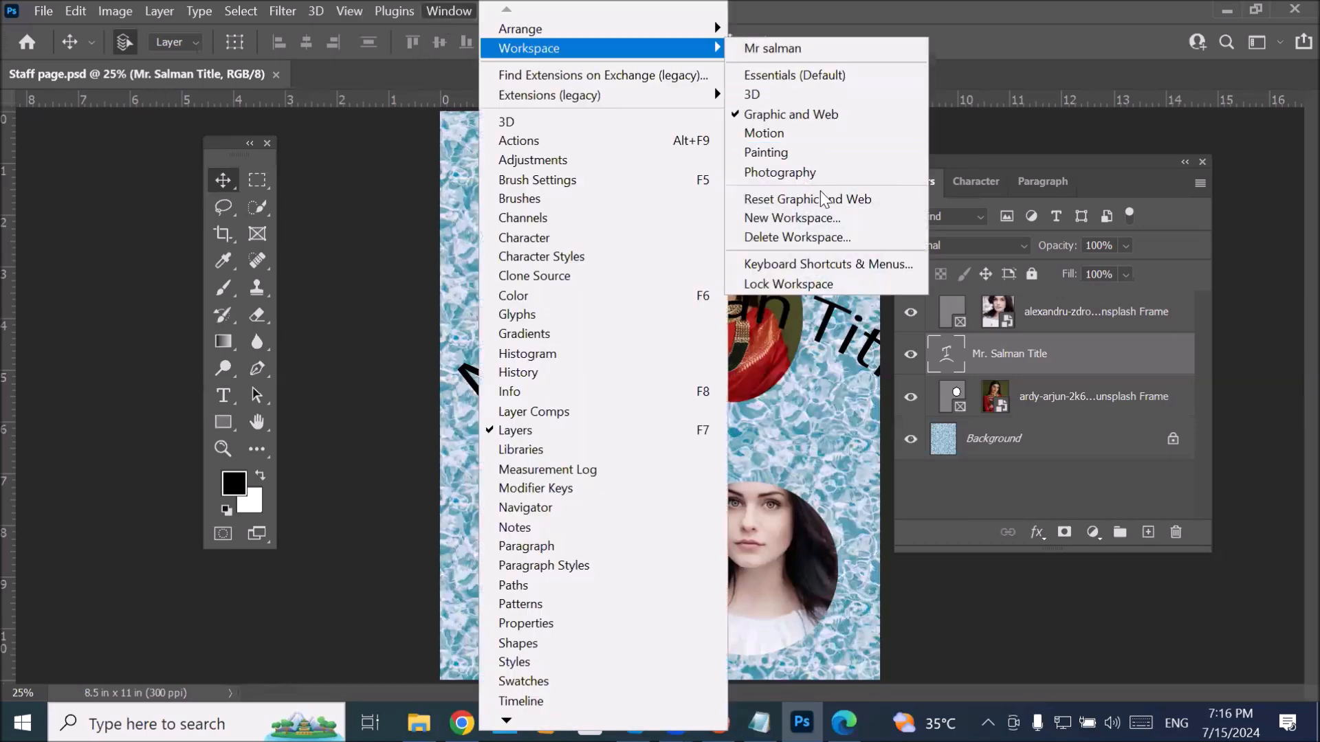
click(856, 237)
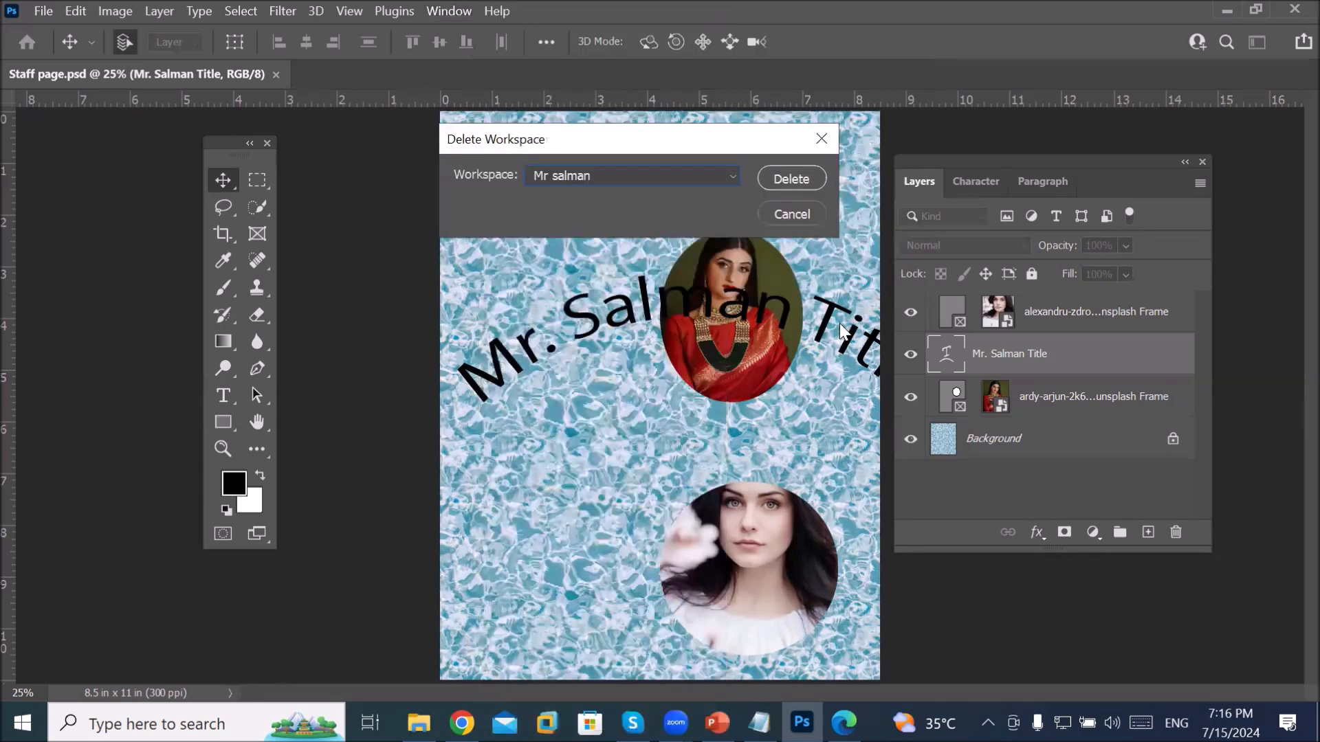
click(730, 177)
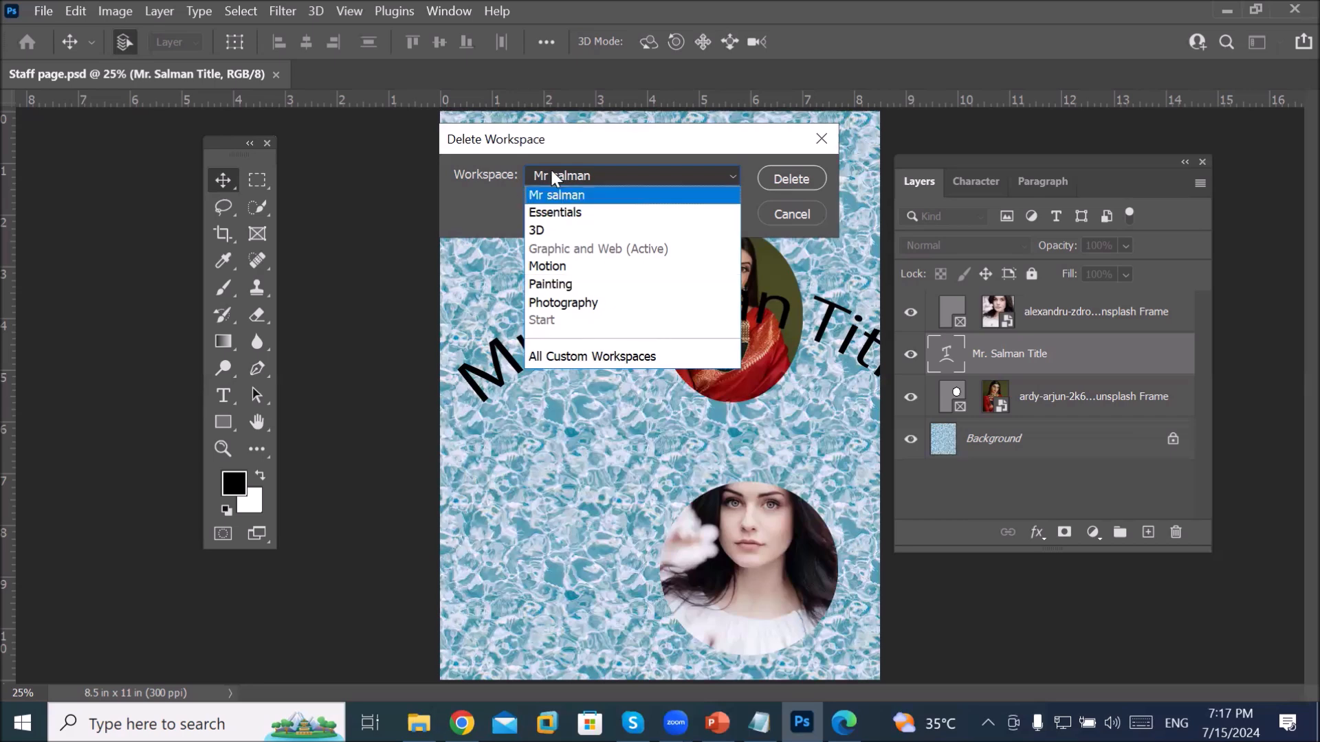
click(562, 285)
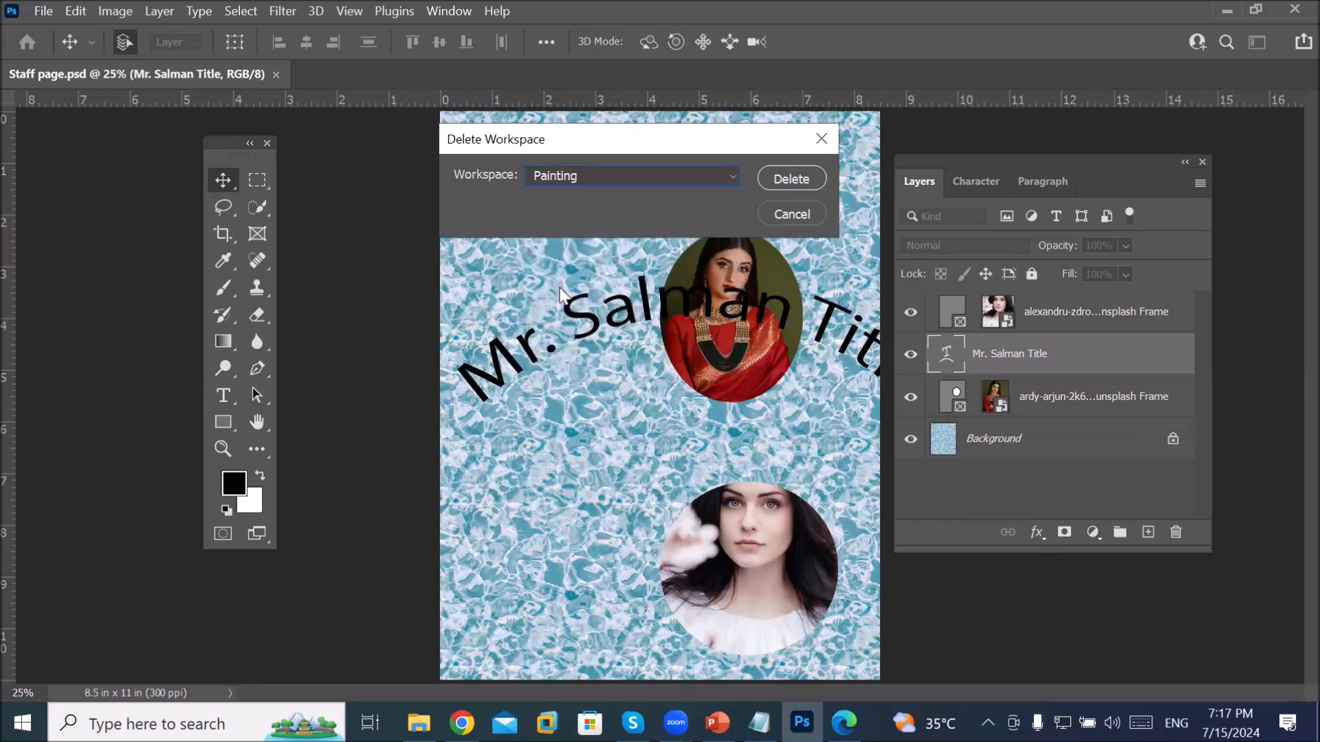
click(790, 215)
click(455, 12)
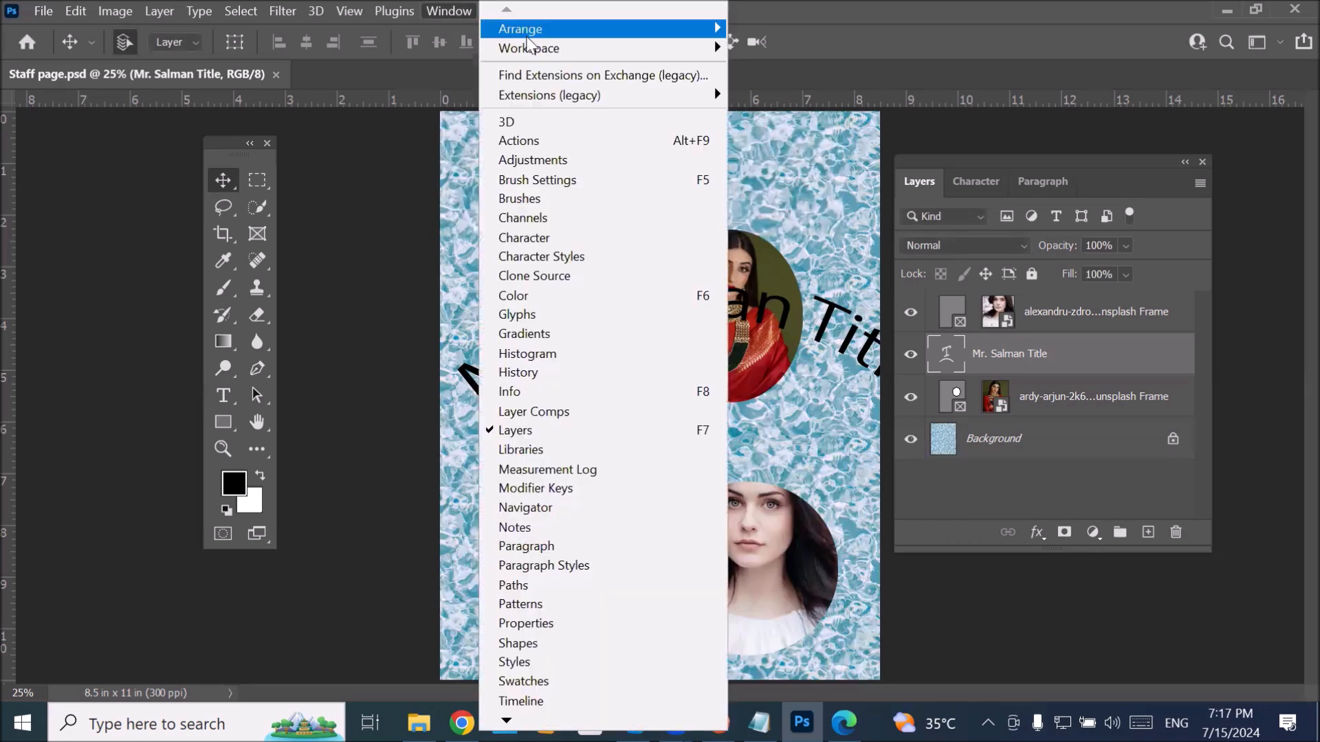
Step: Switch to the Painting workspace, show Navigator instead of Swatches, and collapse History
mouse_move(660, 48)
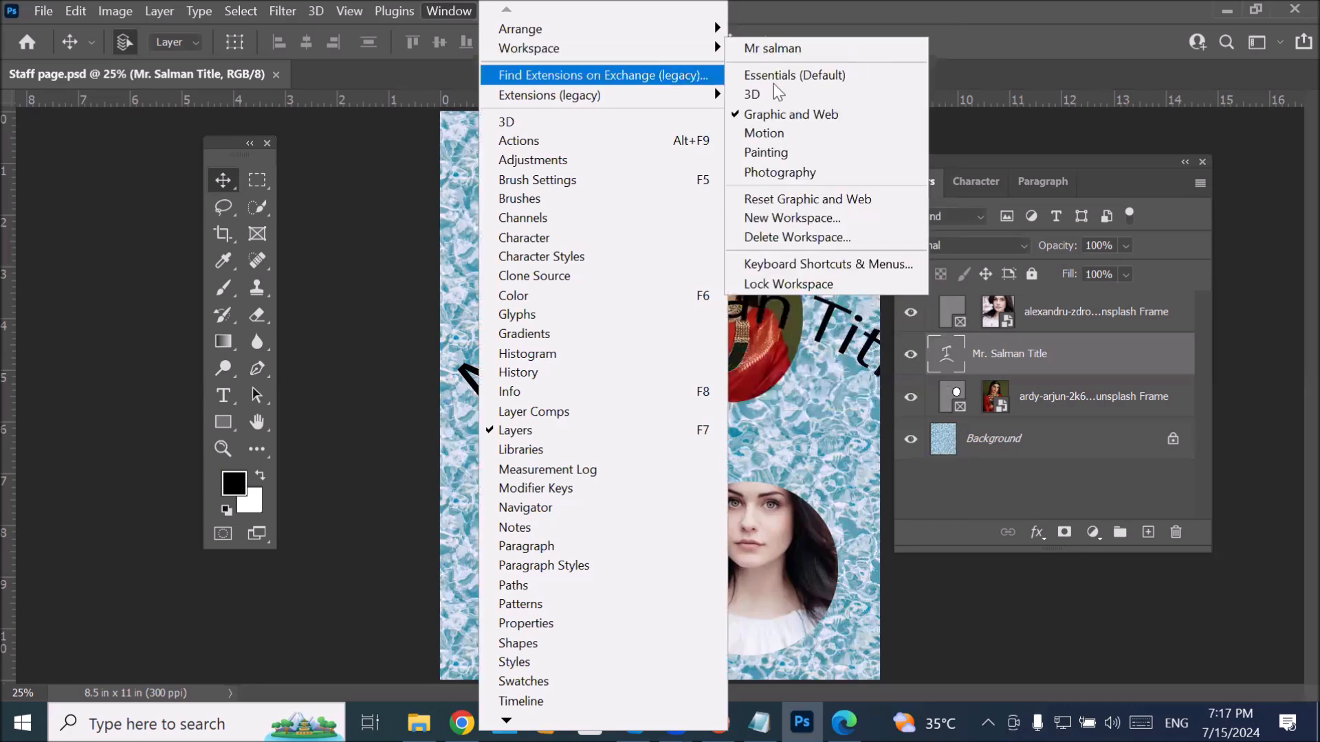
click(821, 151)
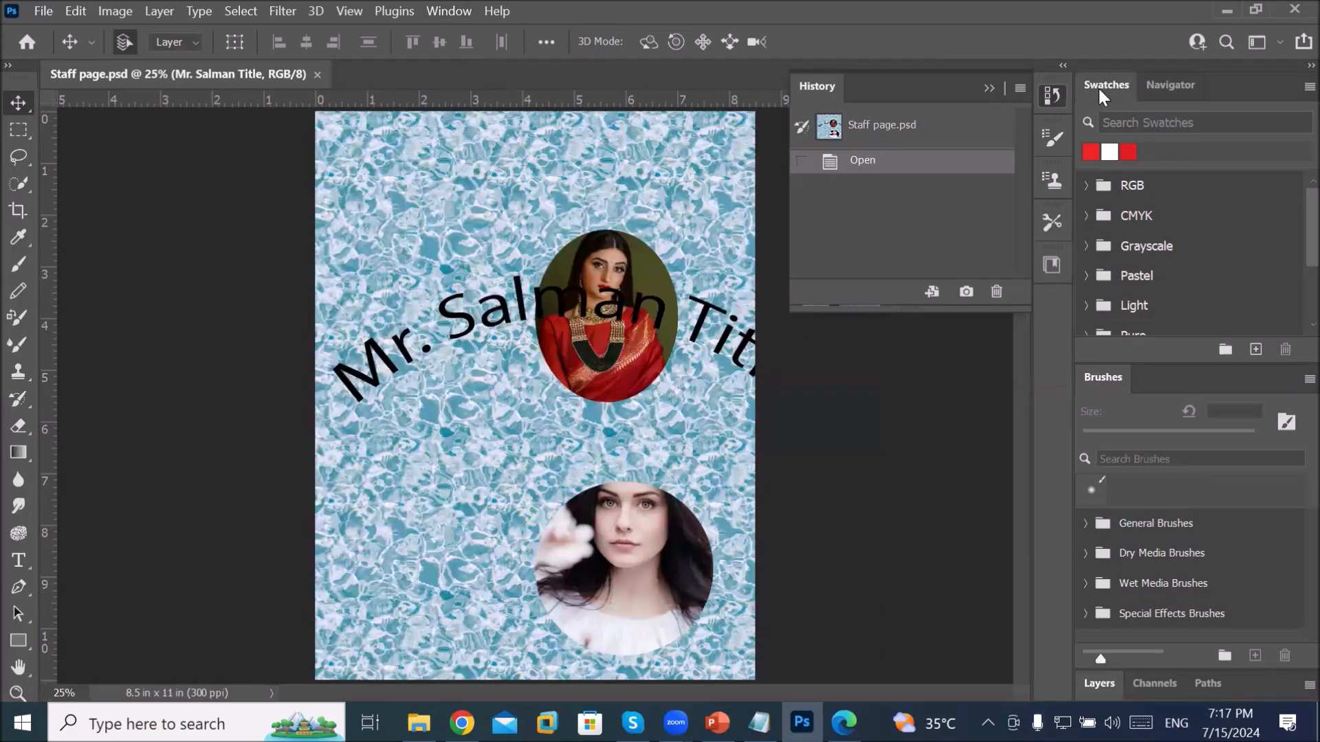
click(1170, 83)
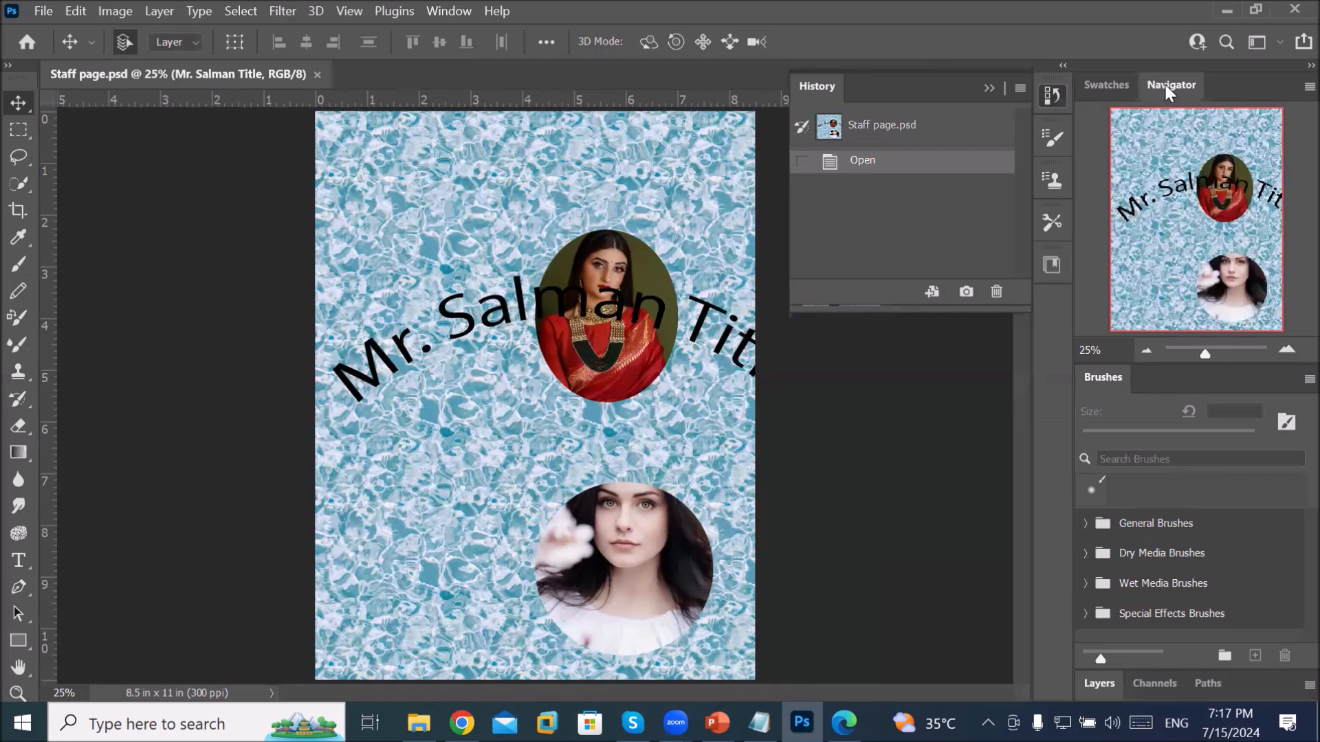
click(1054, 139)
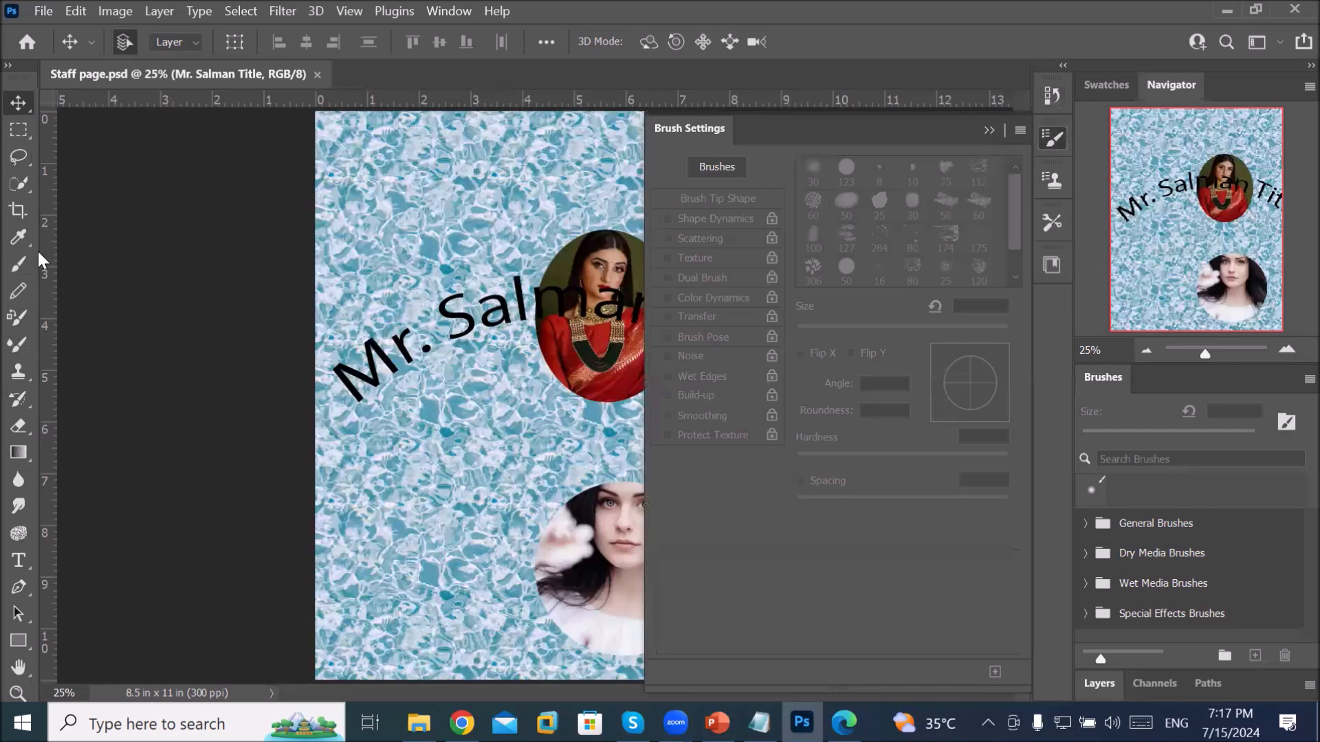
Step: Rasterize the title layer and paint a thin black wavy stroke, then a thick 51 px one
click(19, 266)
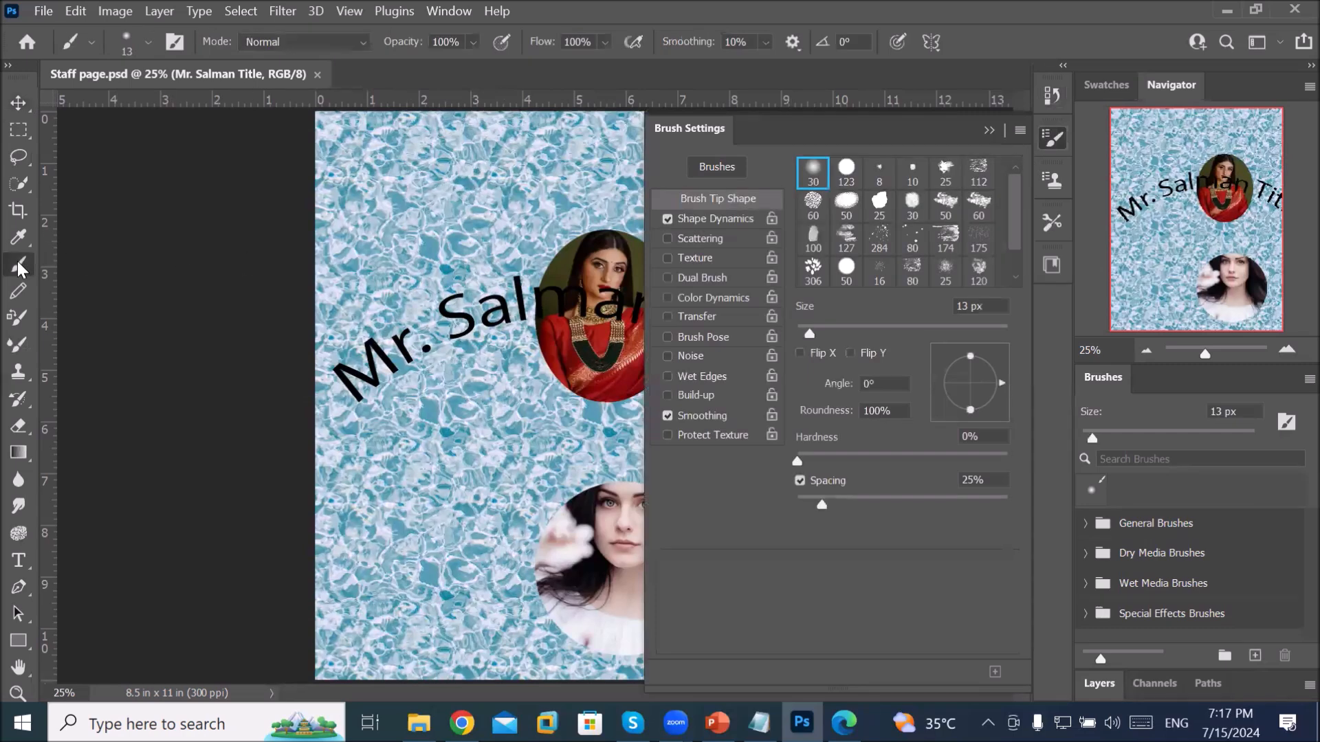
click(454, 190)
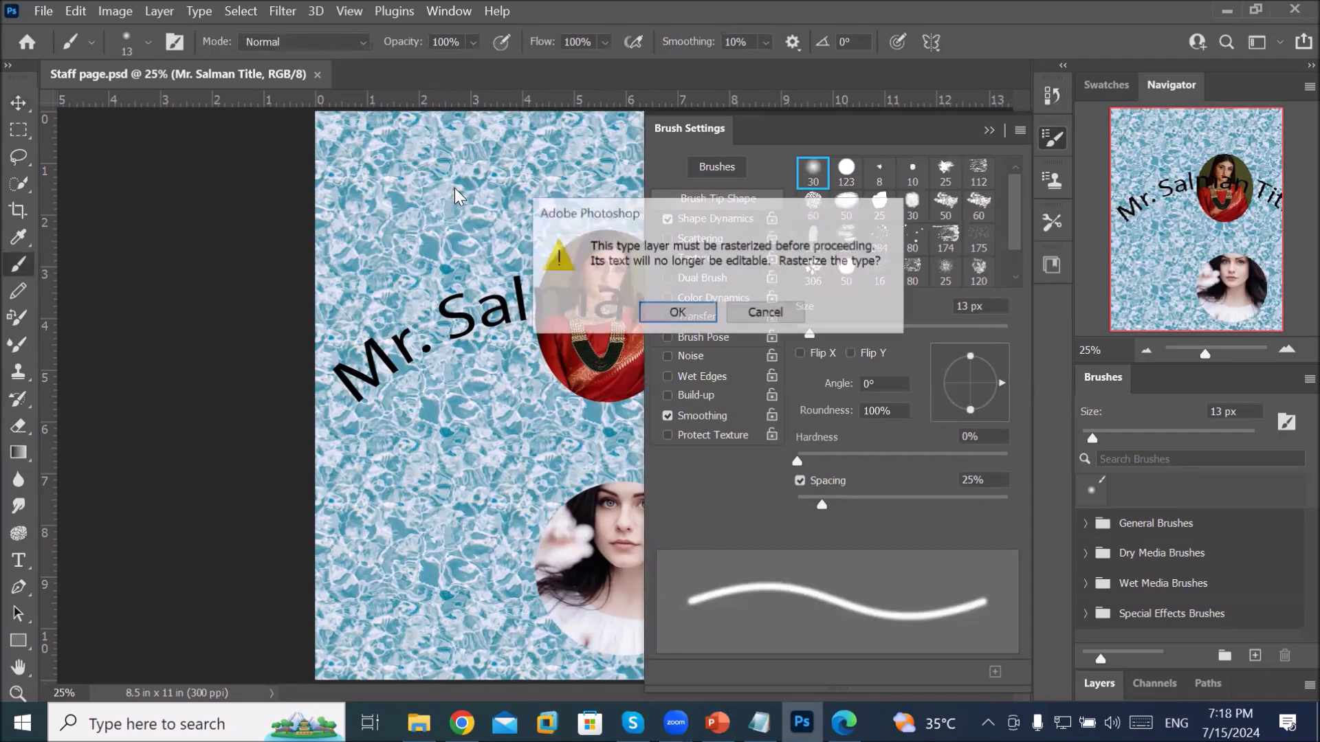
click(677, 313)
mouse_move(430, 174)
mouse_down()
mouse_move(351, 251)
mouse_move(423, 313)
mouse_move(420, 354)
mouse_move(375, 396)
mouse_move(417, 482)
mouse_move(349, 580)
mouse_move(352, 616)
mouse_up()
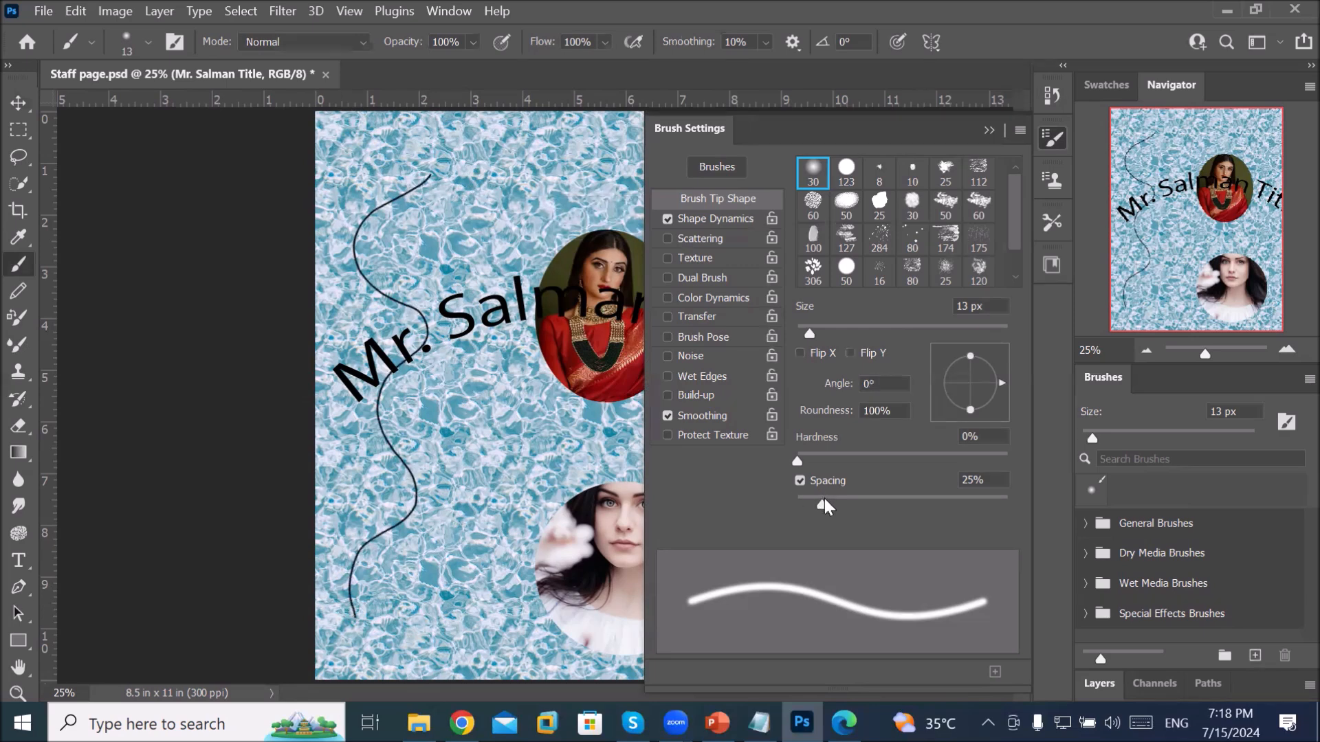
drag(804, 337, 851, 333)
mouse_move(507, 178)
mouse_down()
mouse_move(451, 270)
mouse_move(482, 385)
mouse_move(450, 513)
mouse_move(455, 575)
mouse_move(425, 617)
mouse_up()
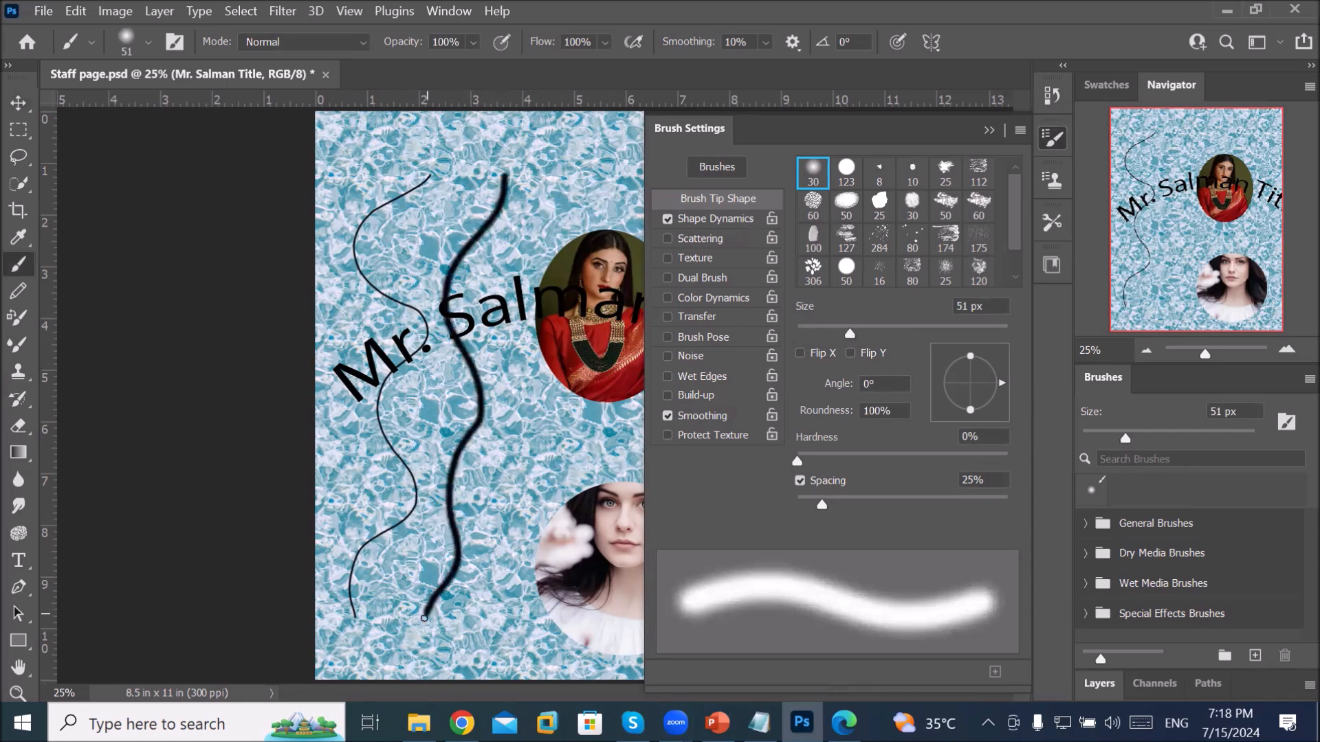
click(8, 64)
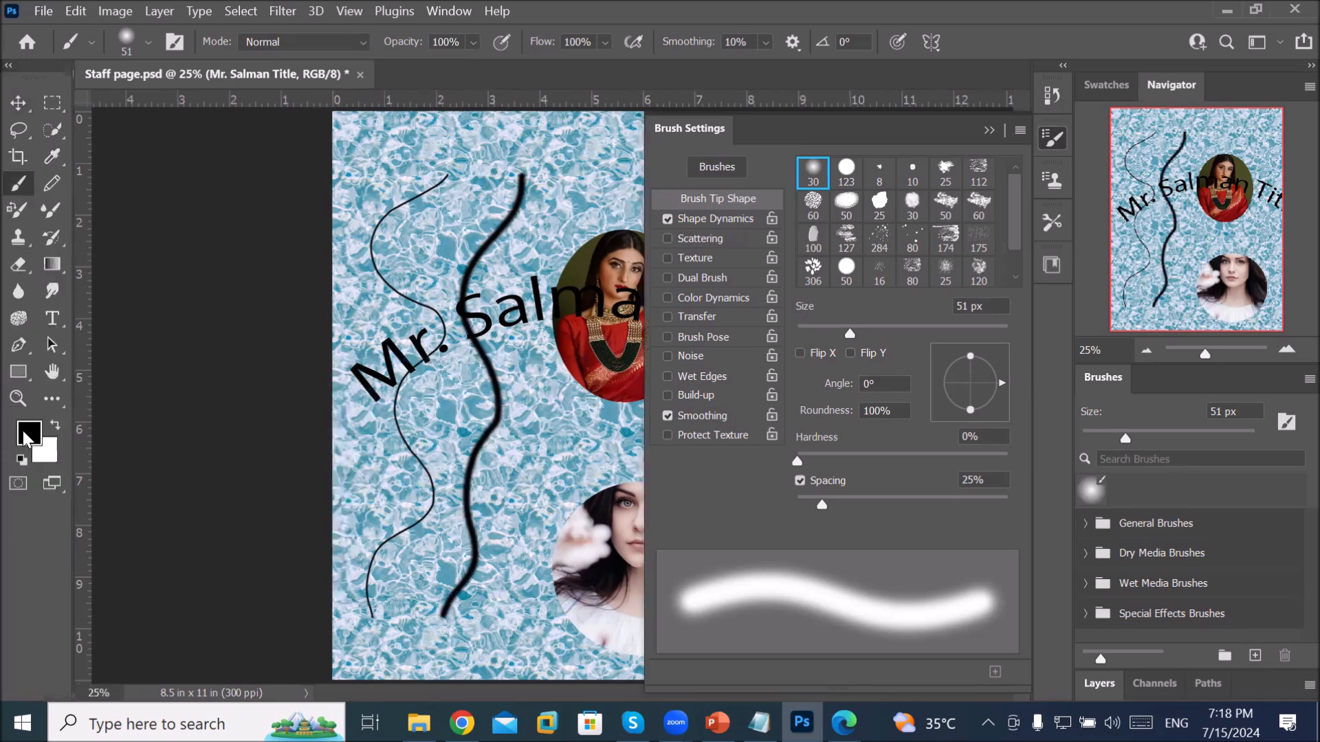
click(25, 440)
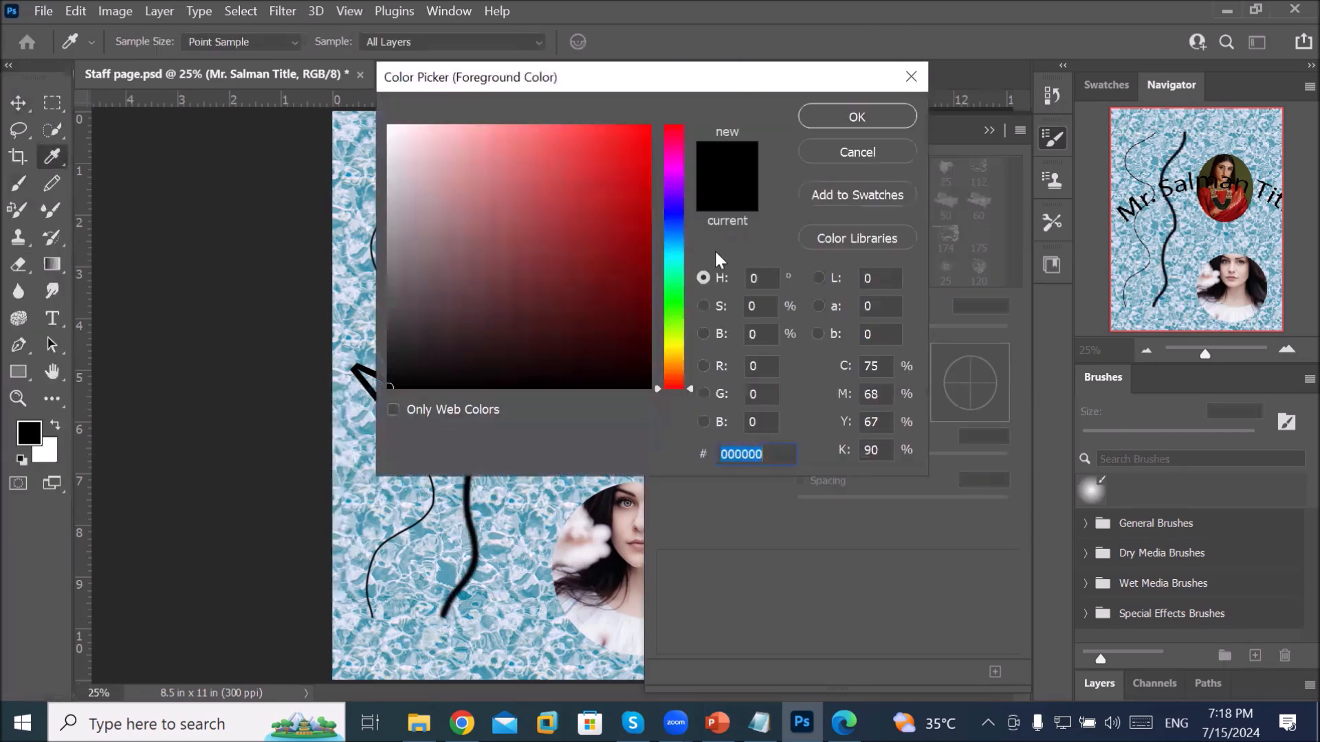
Step: Set the foreground colour to red F31212 and paint a solid wavy stroke down the page
click(632, 138)
click(817, 117)
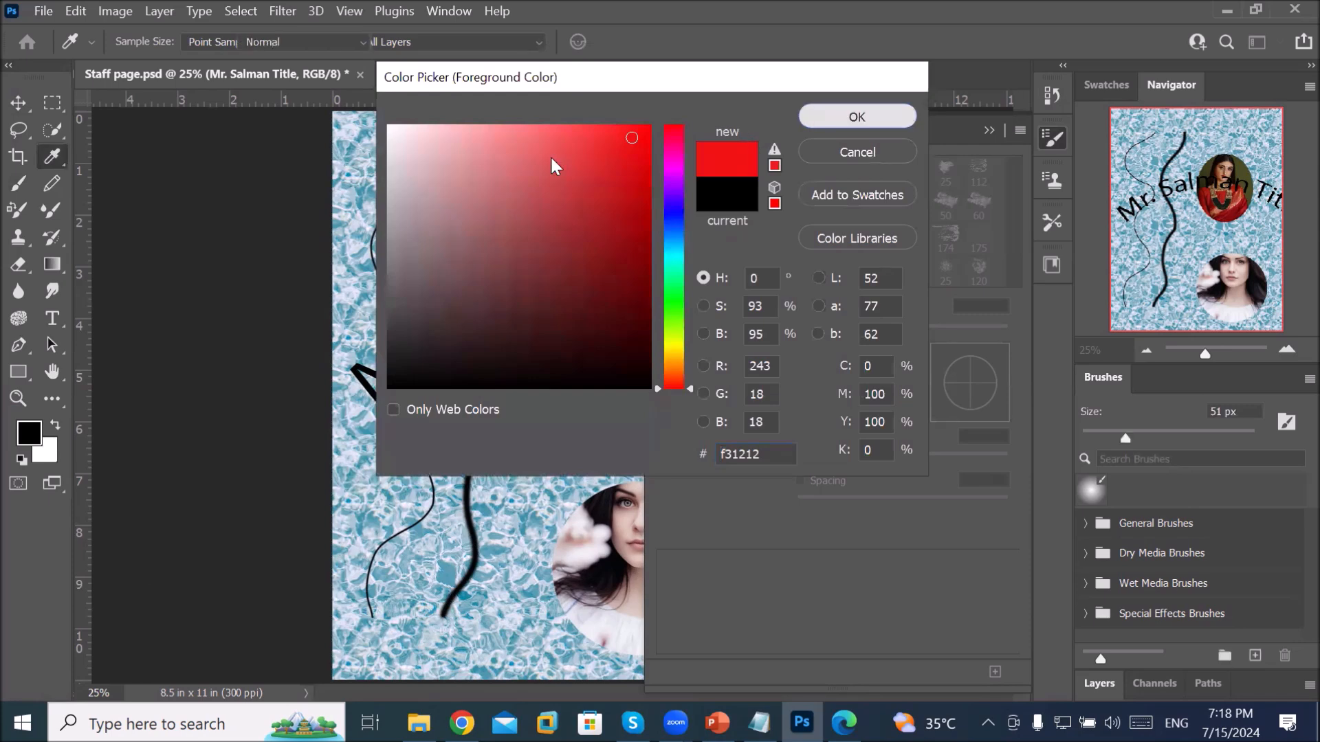
key(b)
mouse_move(438, 125)
mouse_down()
mouse_move(403, 201)
mouse_move(459, 262)
mouse_move(392, 329)
mouse_move(408, 397)
mouse_move(358, 586)
mouse_up()
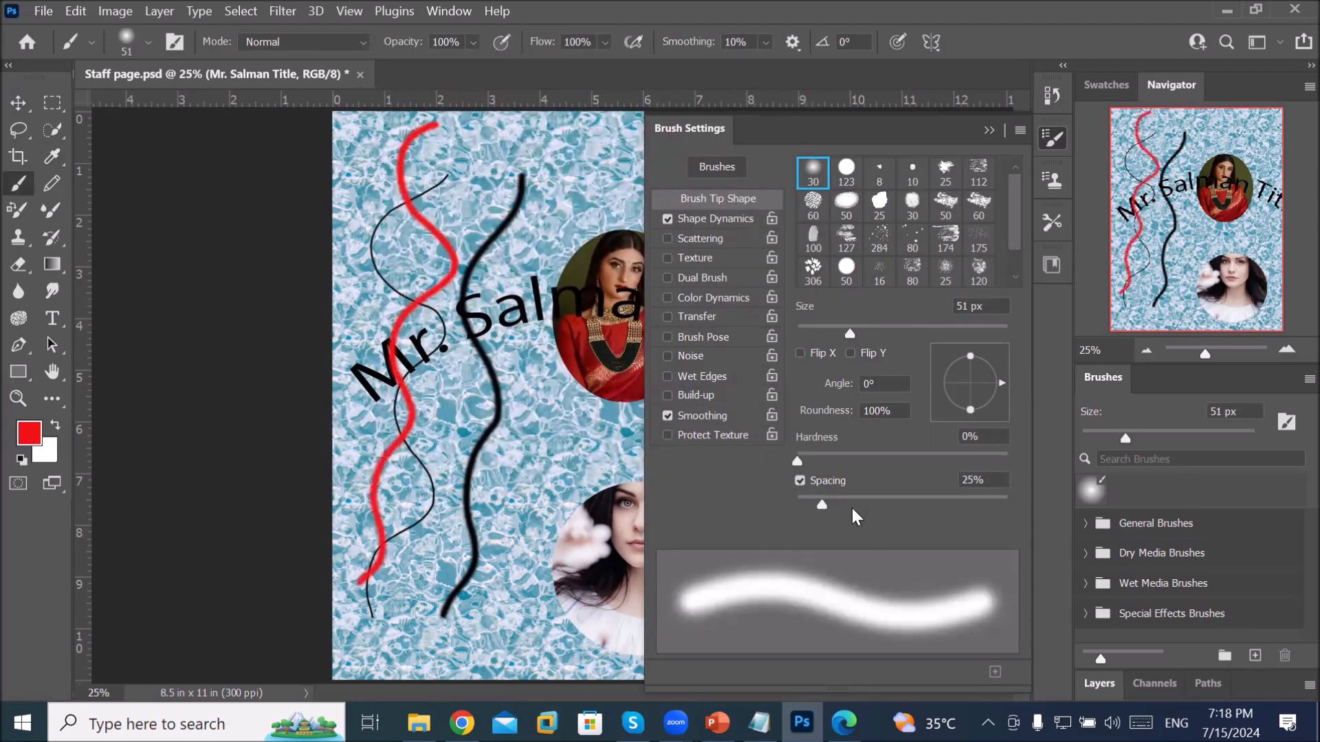
Step: Paint dotted red strokes at 68% spacing, then at 96% spacing with an 88 px brush
drag(823, 504, 866, 502)
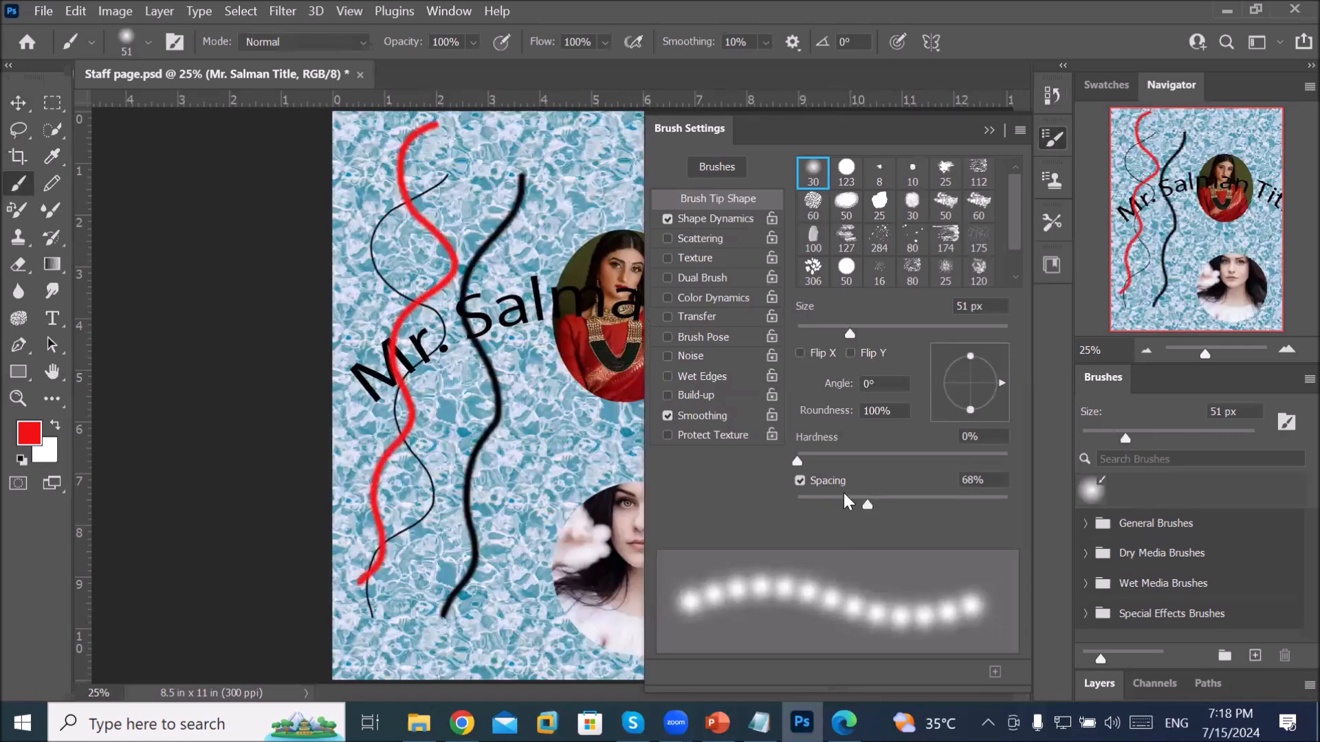
mouse_move(557, 157)
mouse_down()
mouse_move(495, 275)
mouse_move(531, 460)
mouse_up()
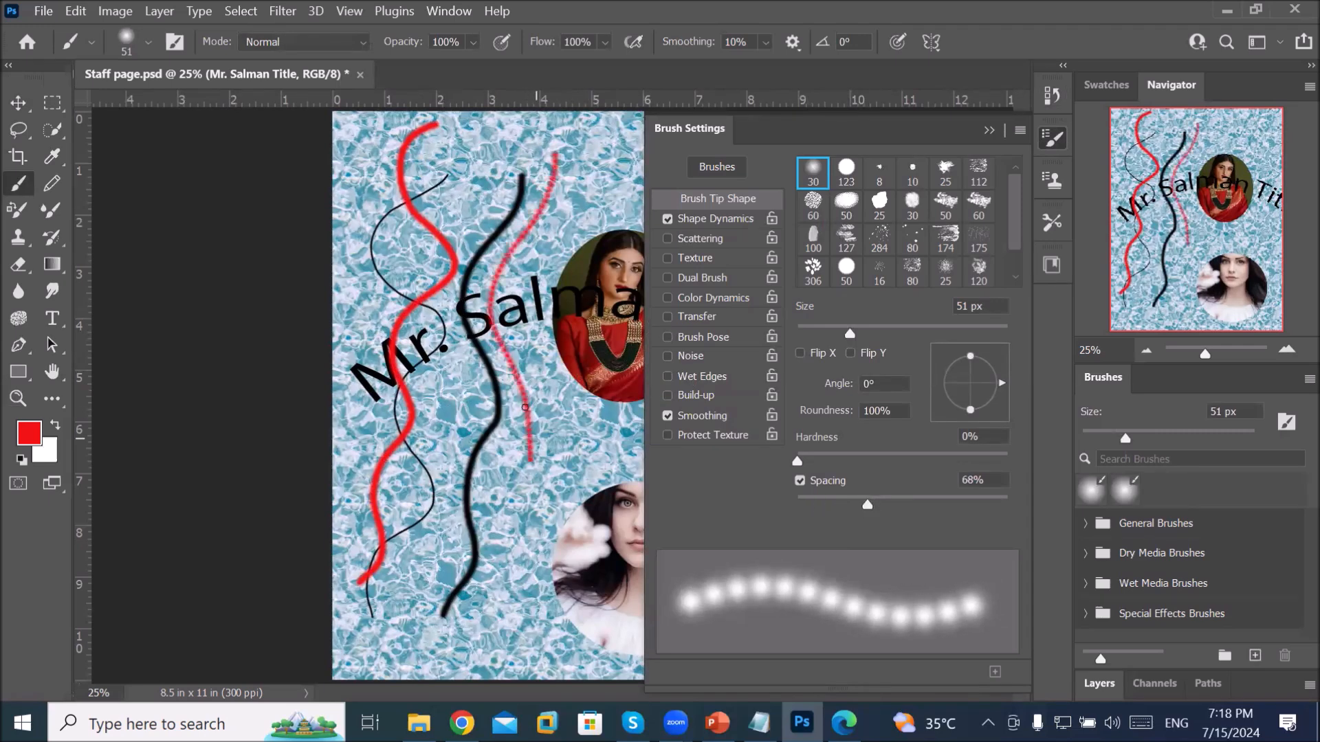
drag(868, 505, 899, 506)
drag(857, 330, 889, 331)
mouse_move(491, 196)
mouse_down()
mouse_move(454, 280)
mouse_move(477, 383)
mouse_move(432, 473)
mouse_move(453, 564)
mouse_move(439, 628)
mouse_up()
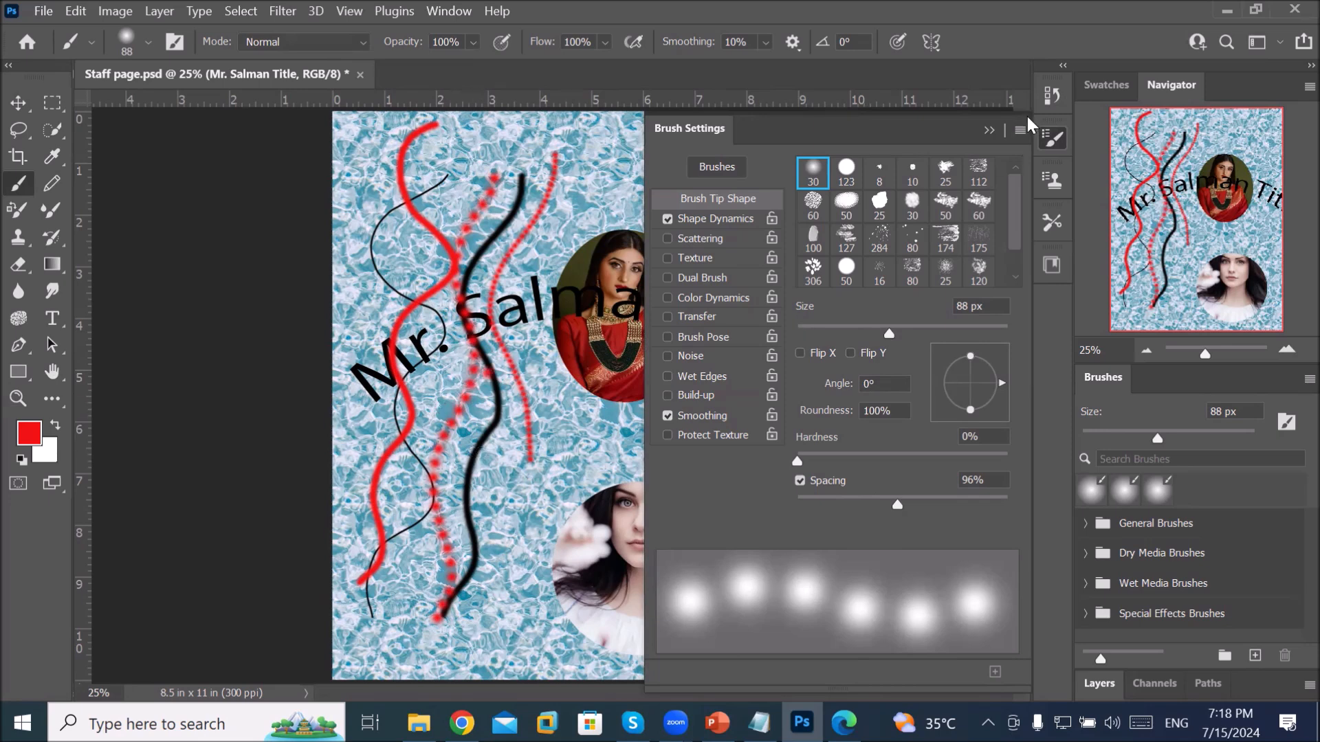
click(990, 130)
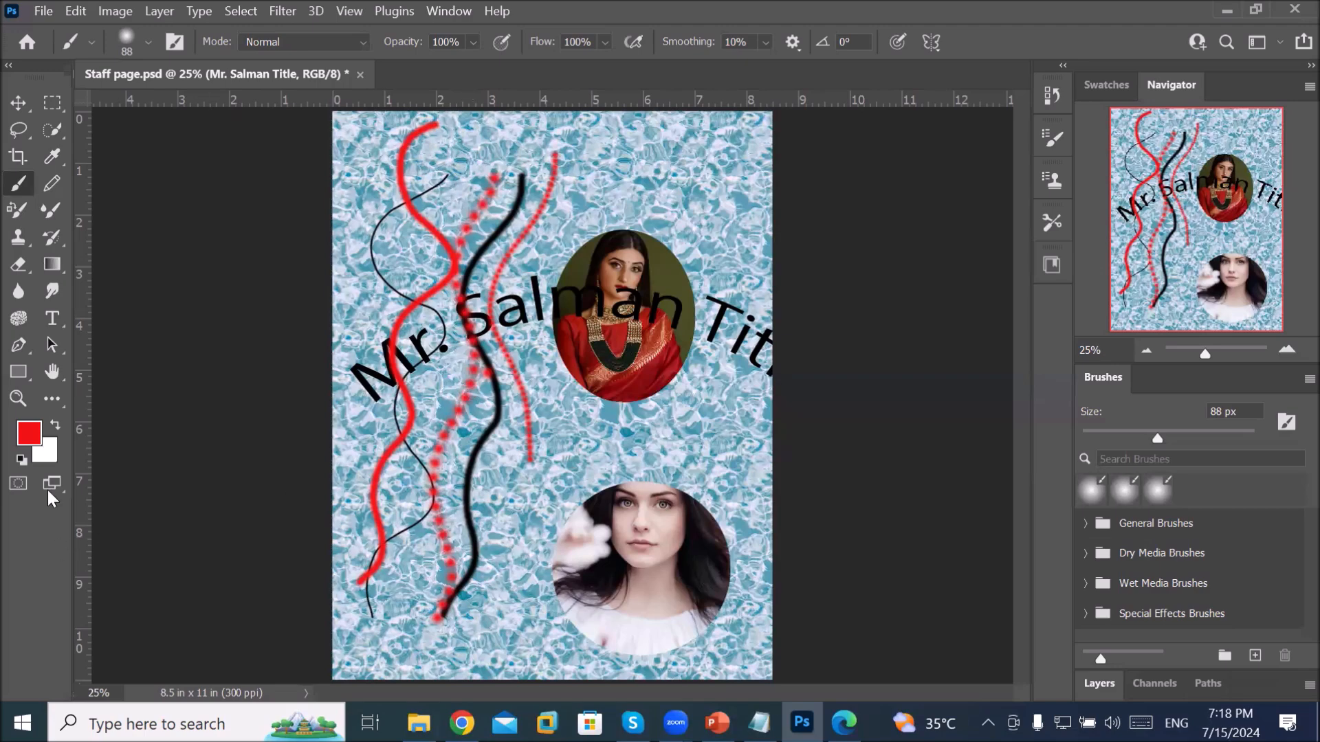
click(18, 398)
click(450, 442)
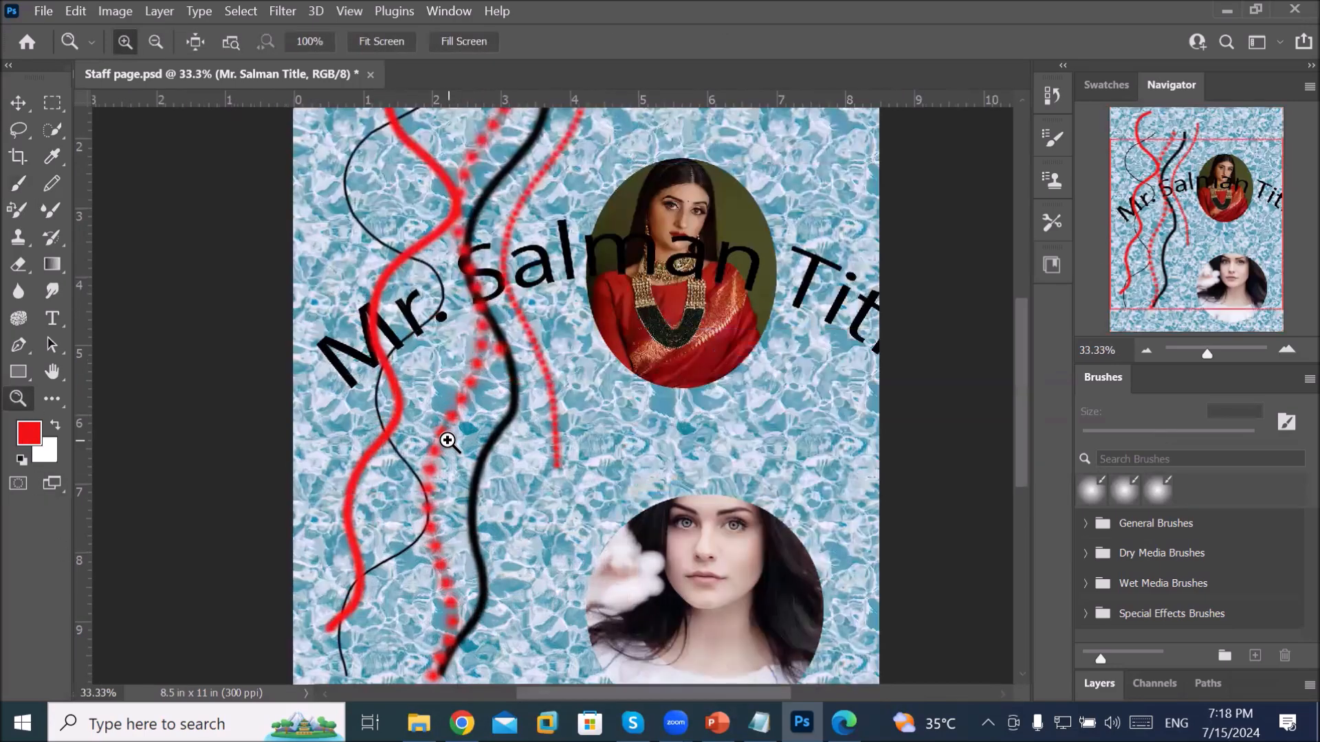
click(450, 447)
click(433, 457)
click(427, 451)
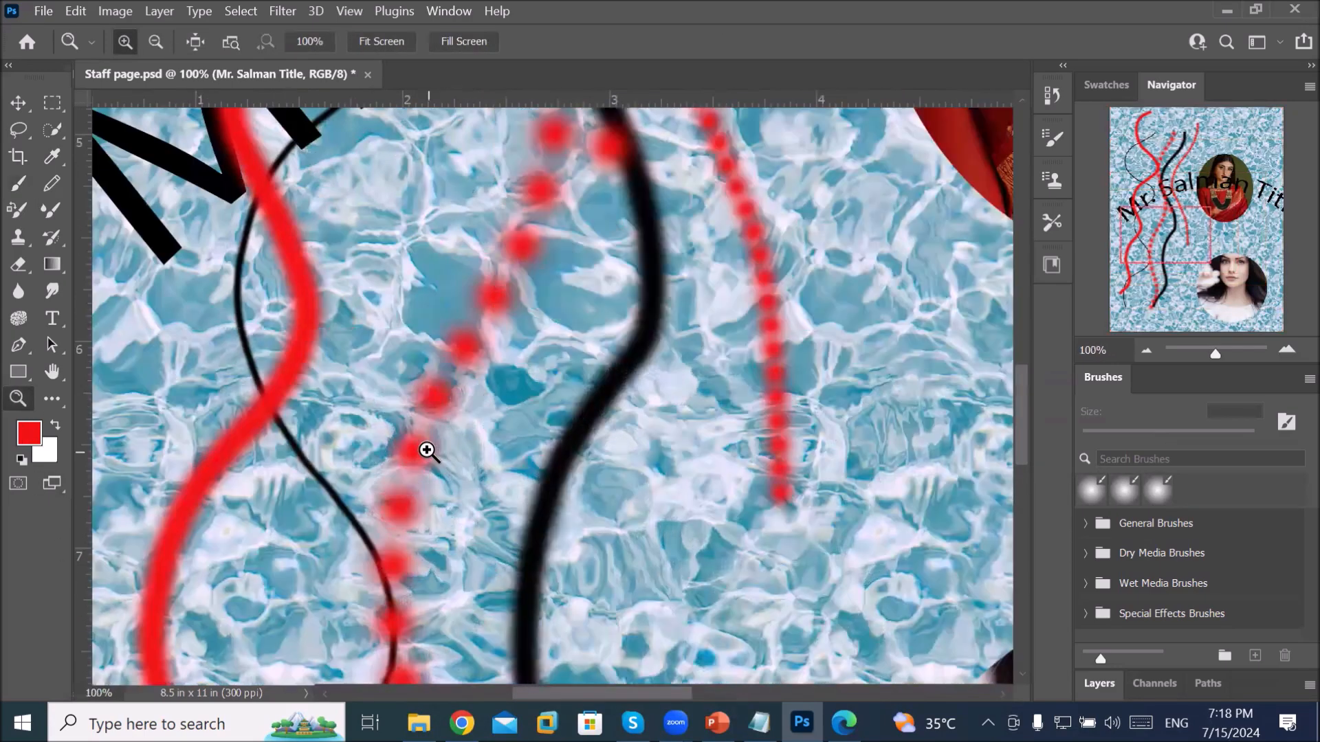
click(427, 451)
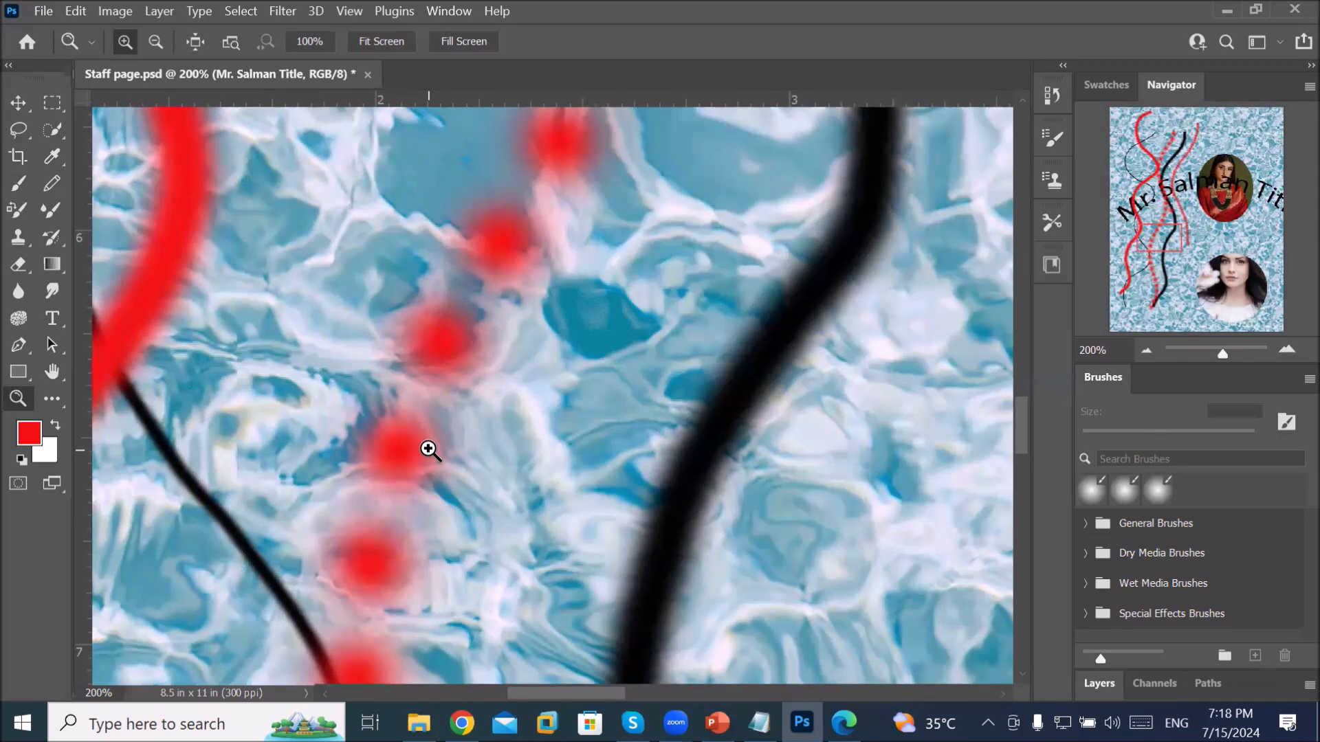
click(156, 41)
click(436, 321)
click(435, 321)
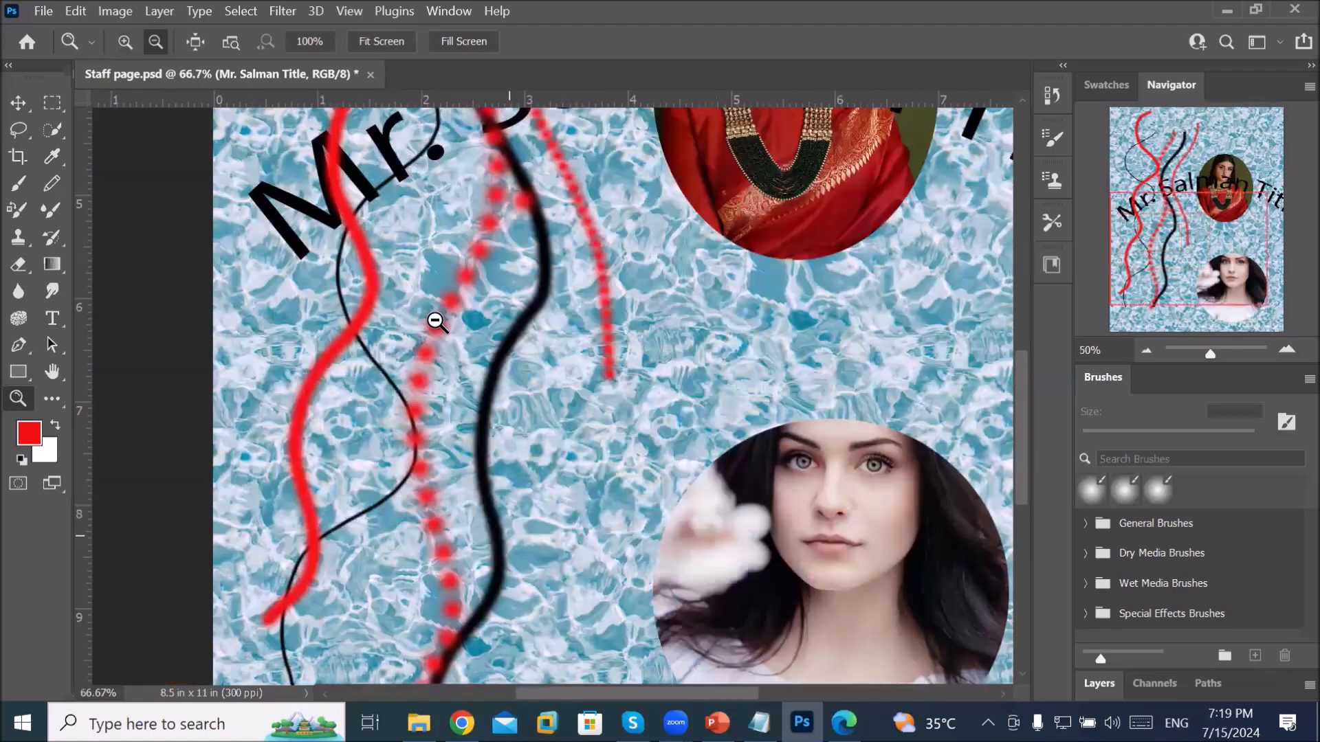
click(436, 321)
click(435, 320)
click(435, 321)
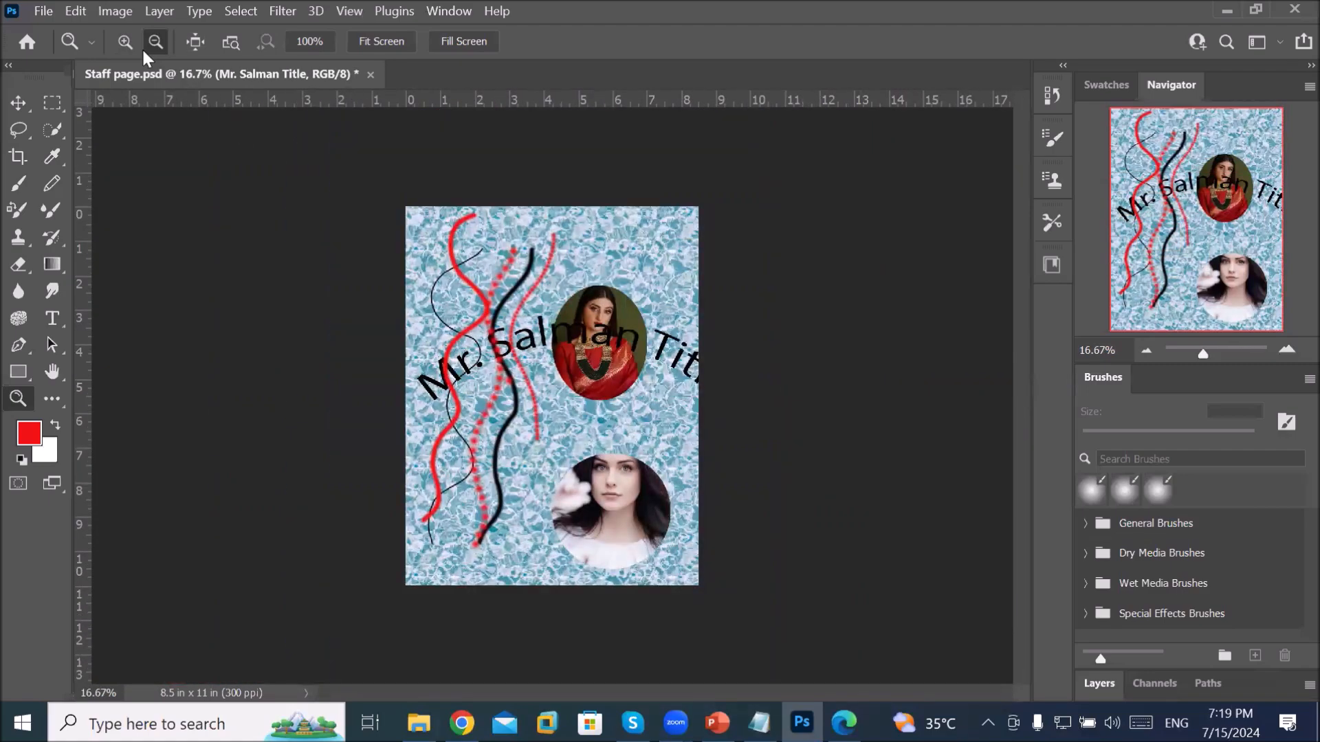
click(124, 42)
click(509, 349)
click(509, 350)
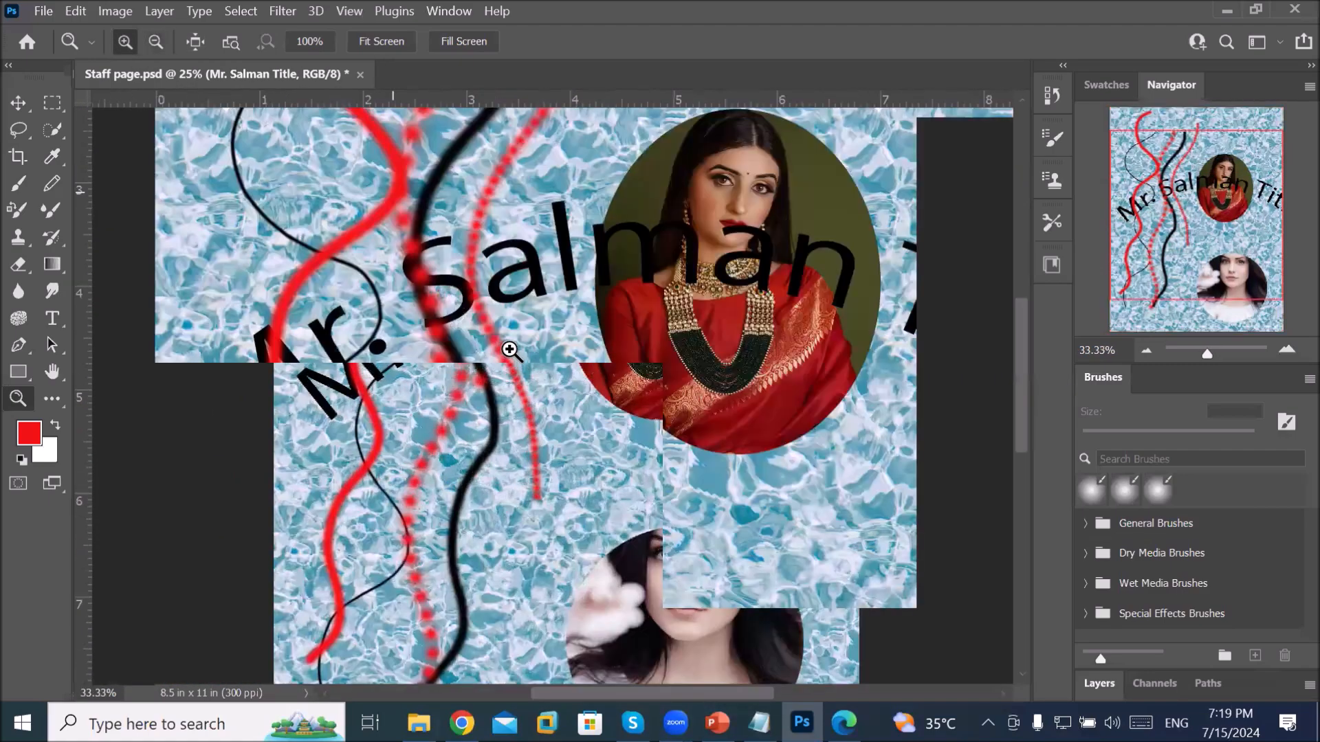
click(510, 350)
click(156, 42)
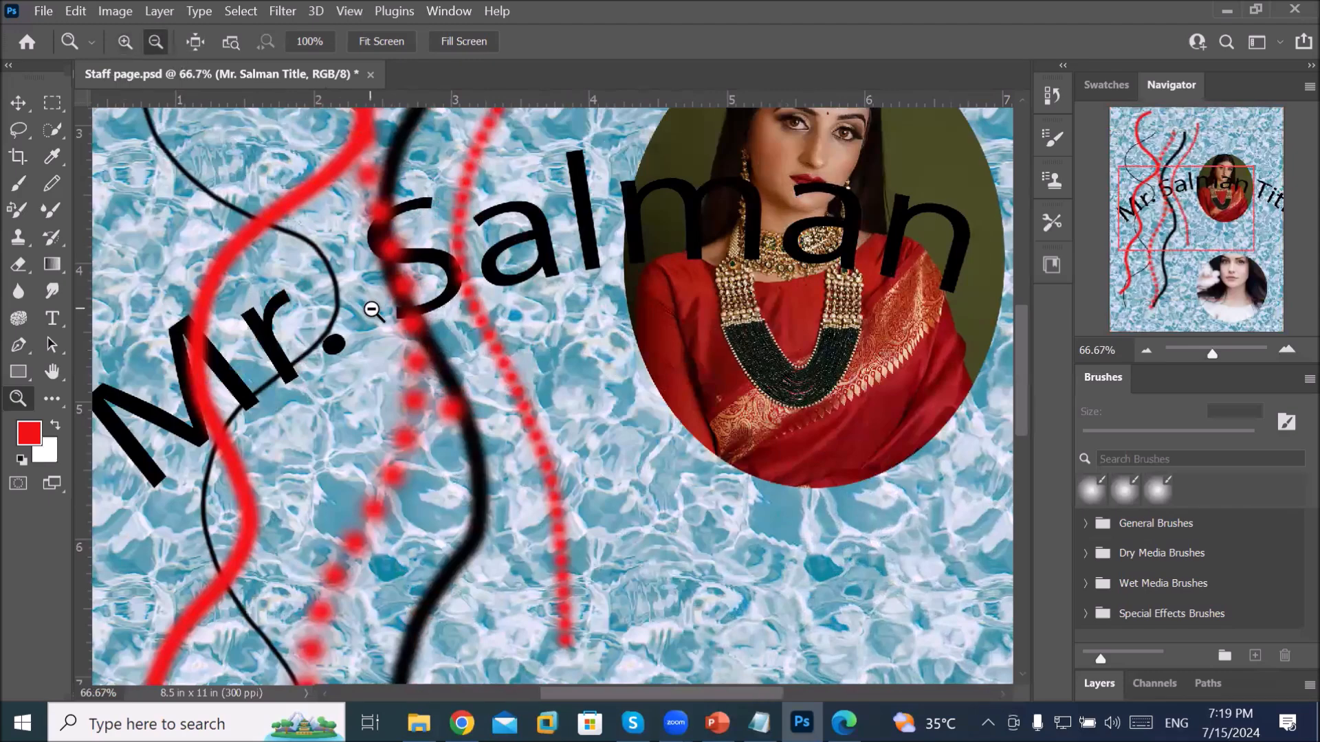
click(373, 311)
click(373, 311)
click(374, 311)
click(374, 310)
click(374, 310)
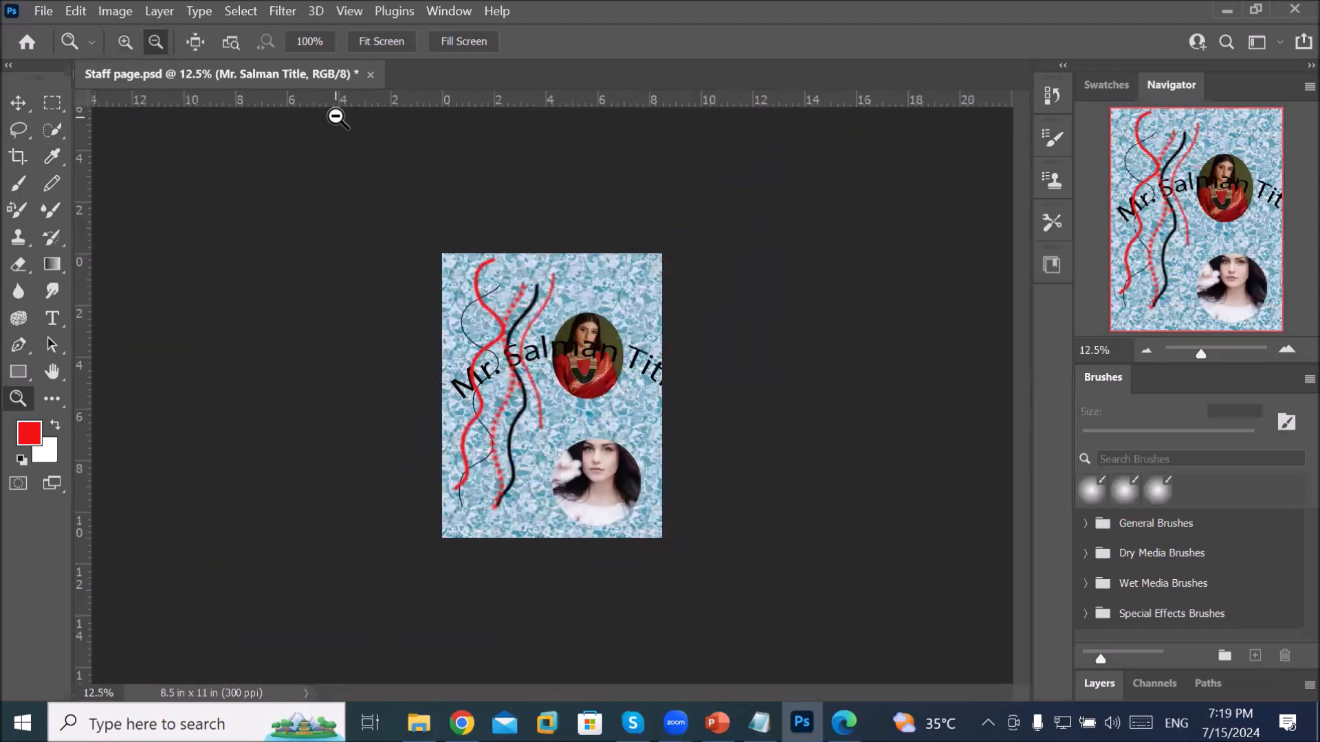
click(386, 42)
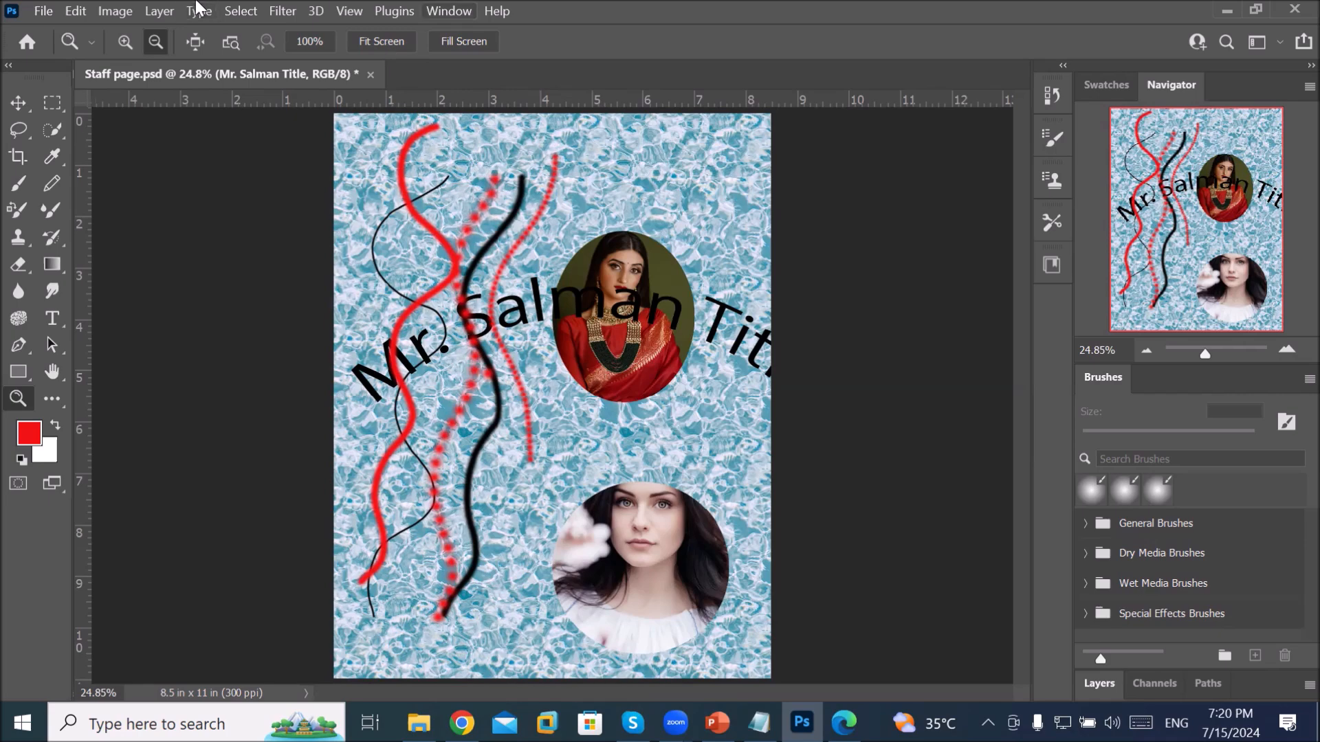
Step: Switch Photoshop to the Essentials (Default) workspace from the Window menu
click(454, 12)
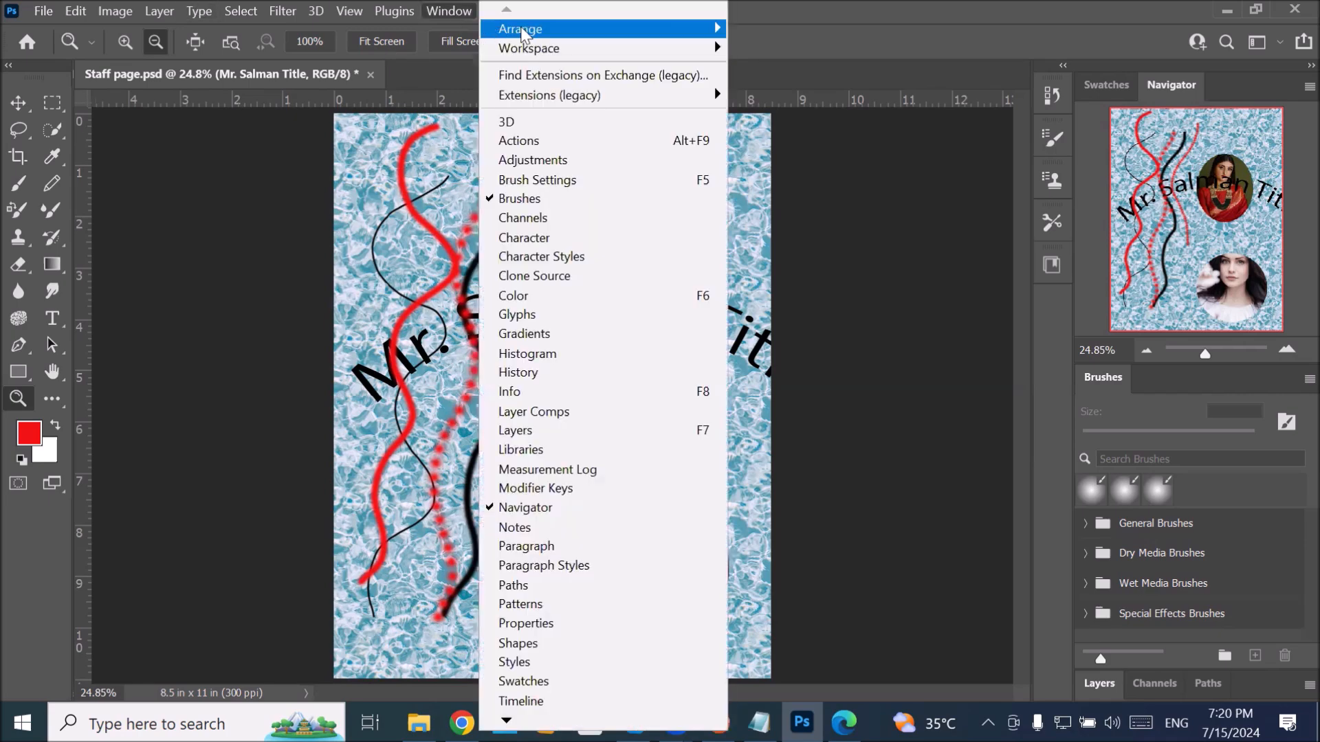
mouse_move(526, 54)
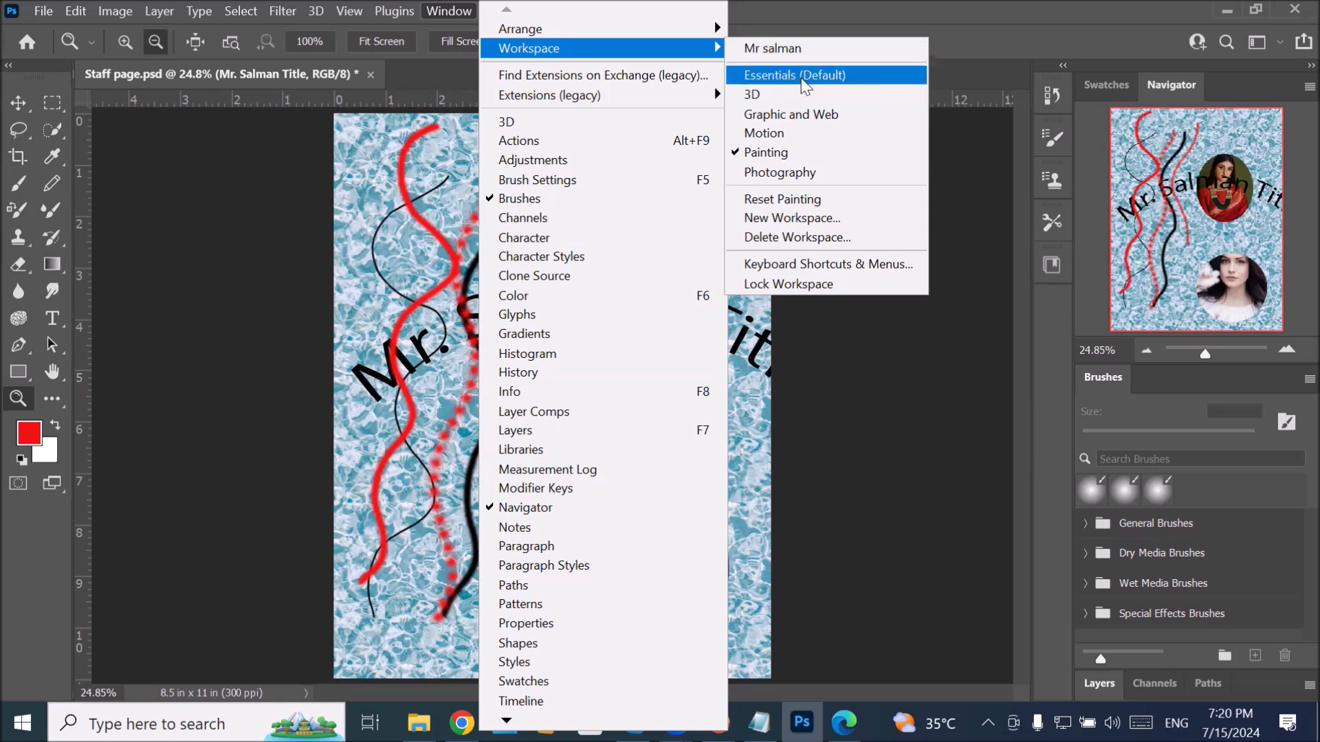
click(803, 75)
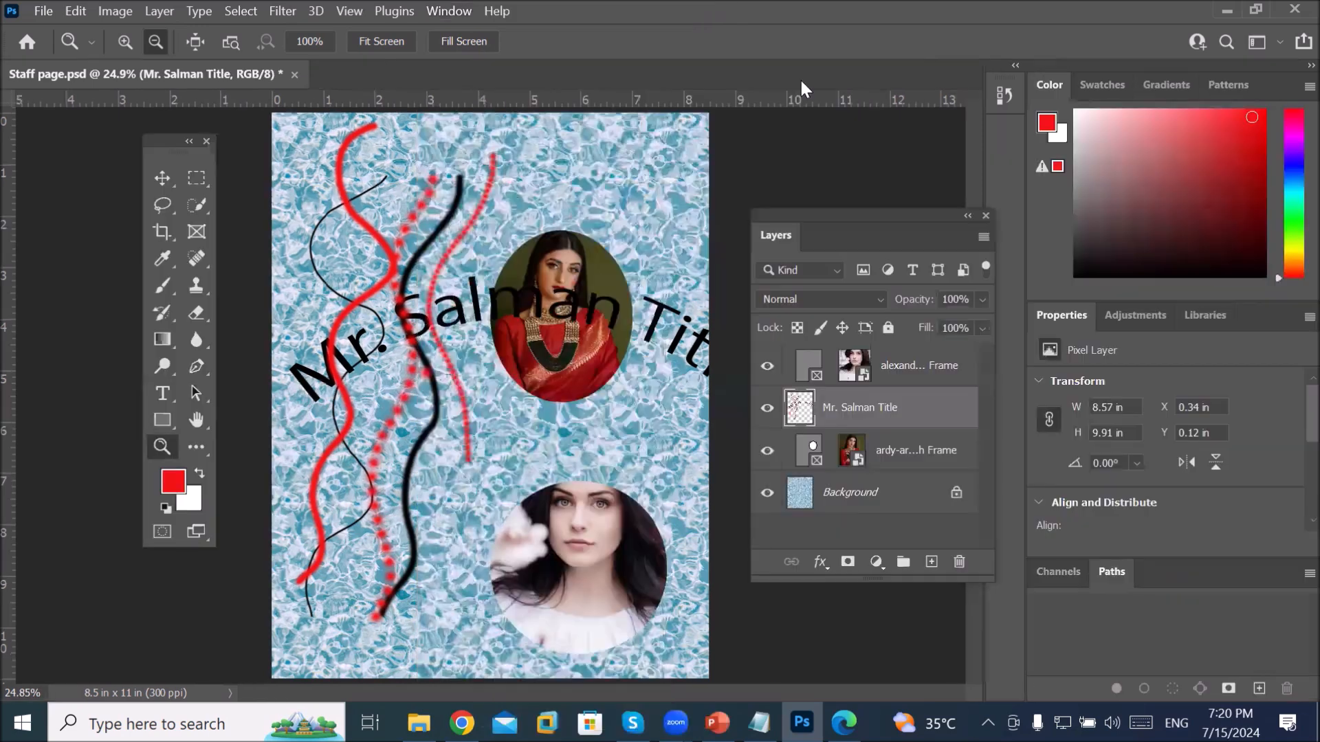
Step: Reset the Essentials workspace so its panels and tools return to the default layout
click(451, 13)
mouse_move(590, 53)
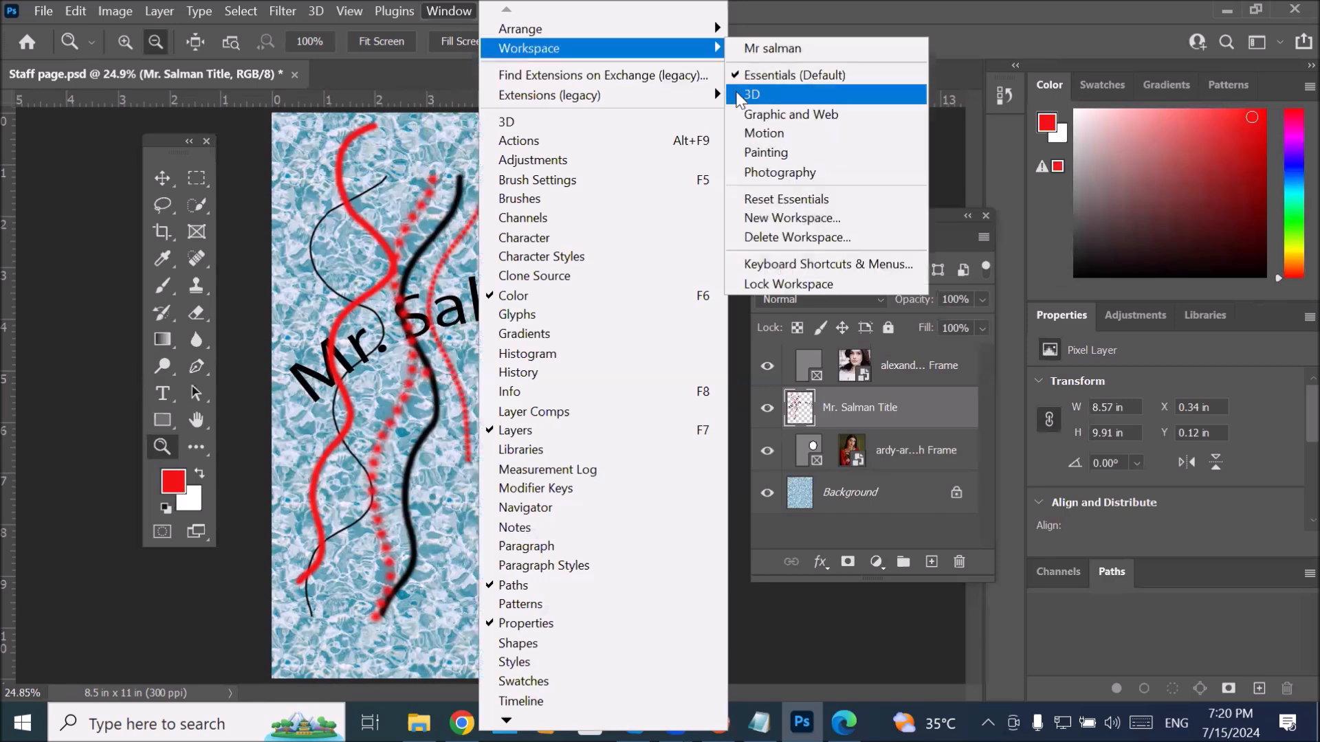
click(845, 202)
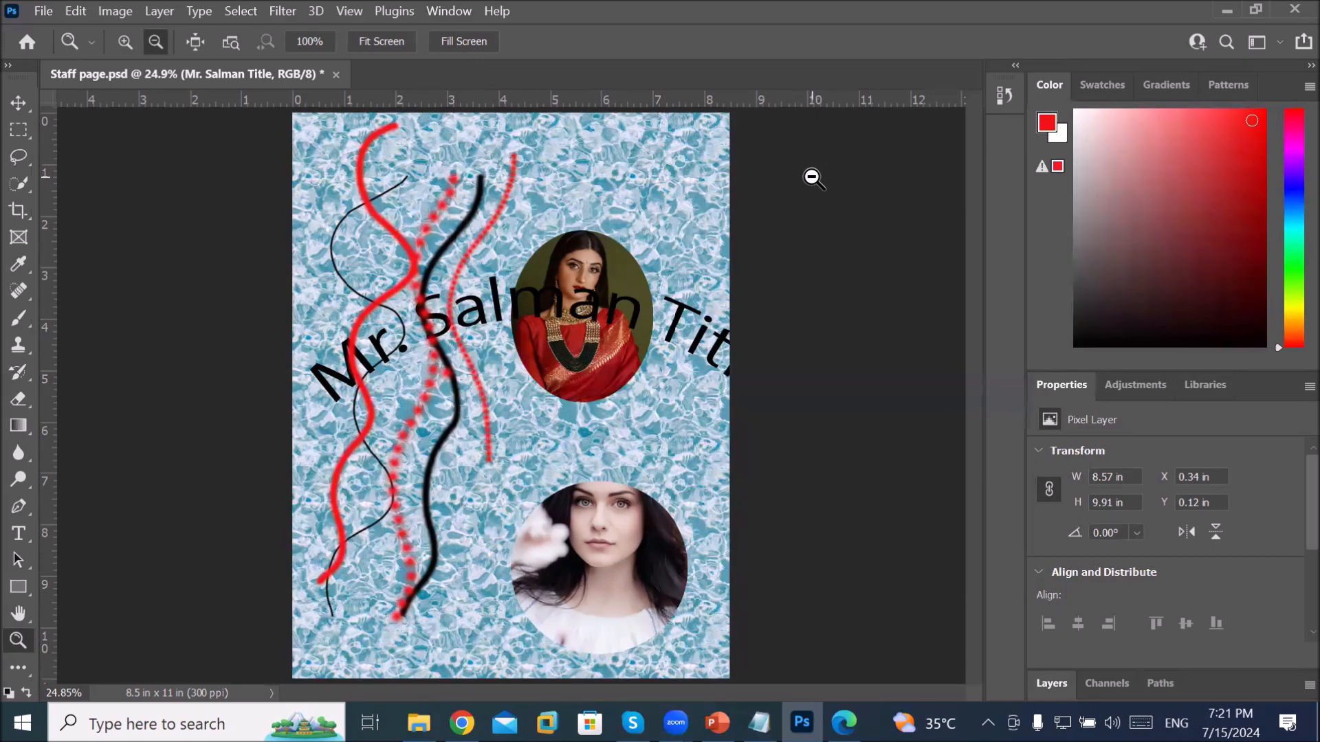
click(439, 11)
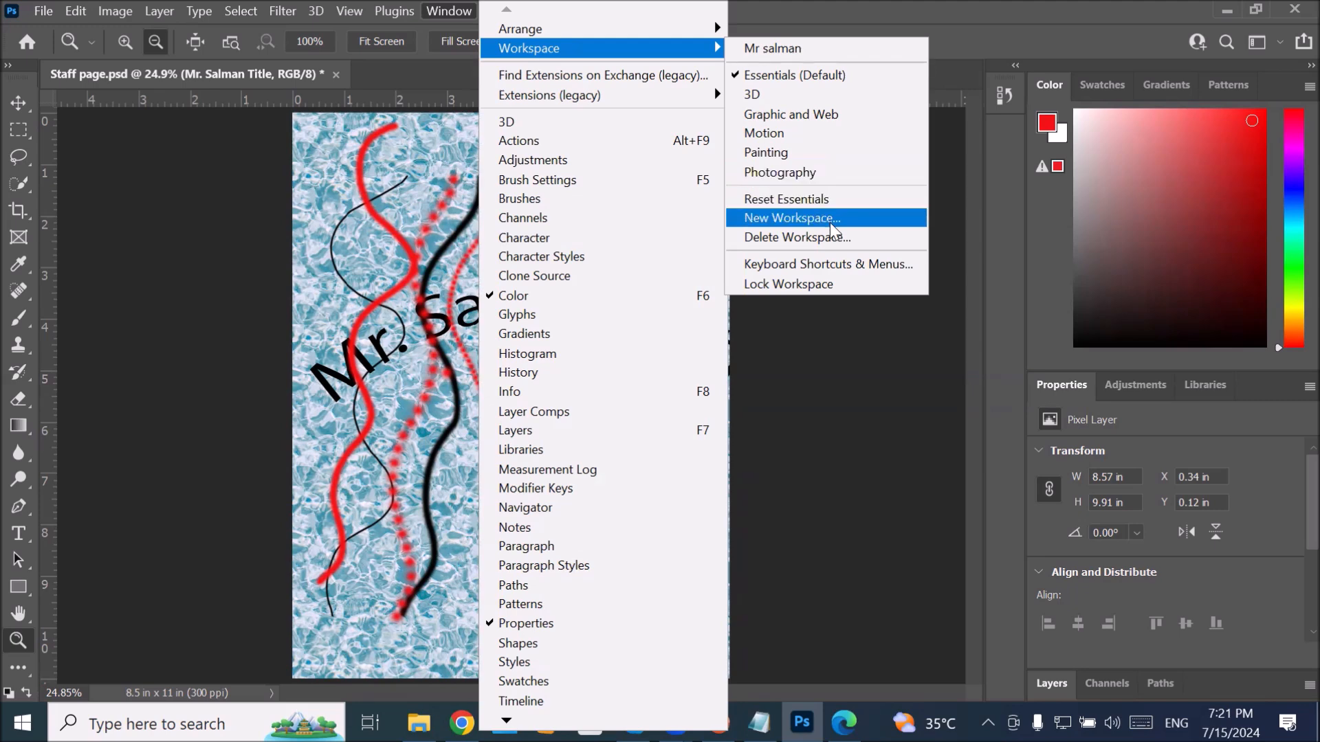
Step: Delete the custom saved workspace through the Delete Workspace dialog and confirm
click(835, 240)
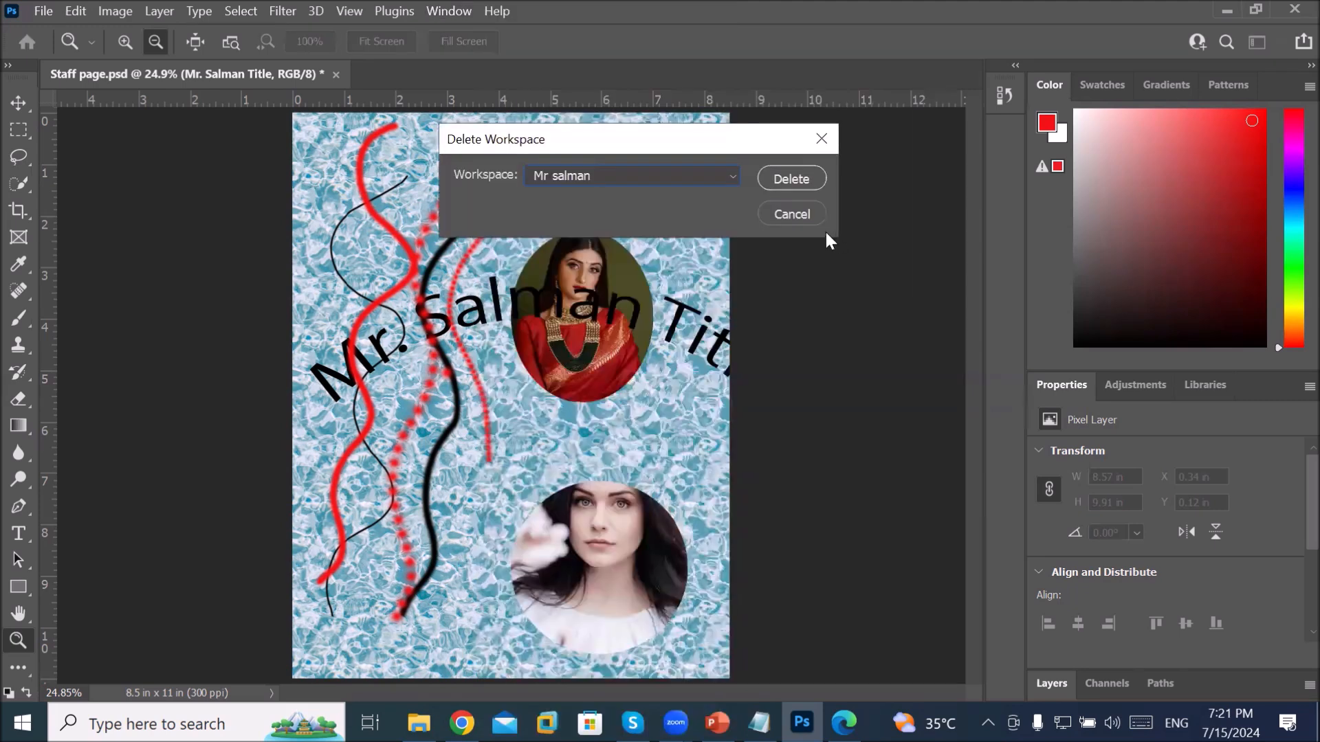
click(651, 175)
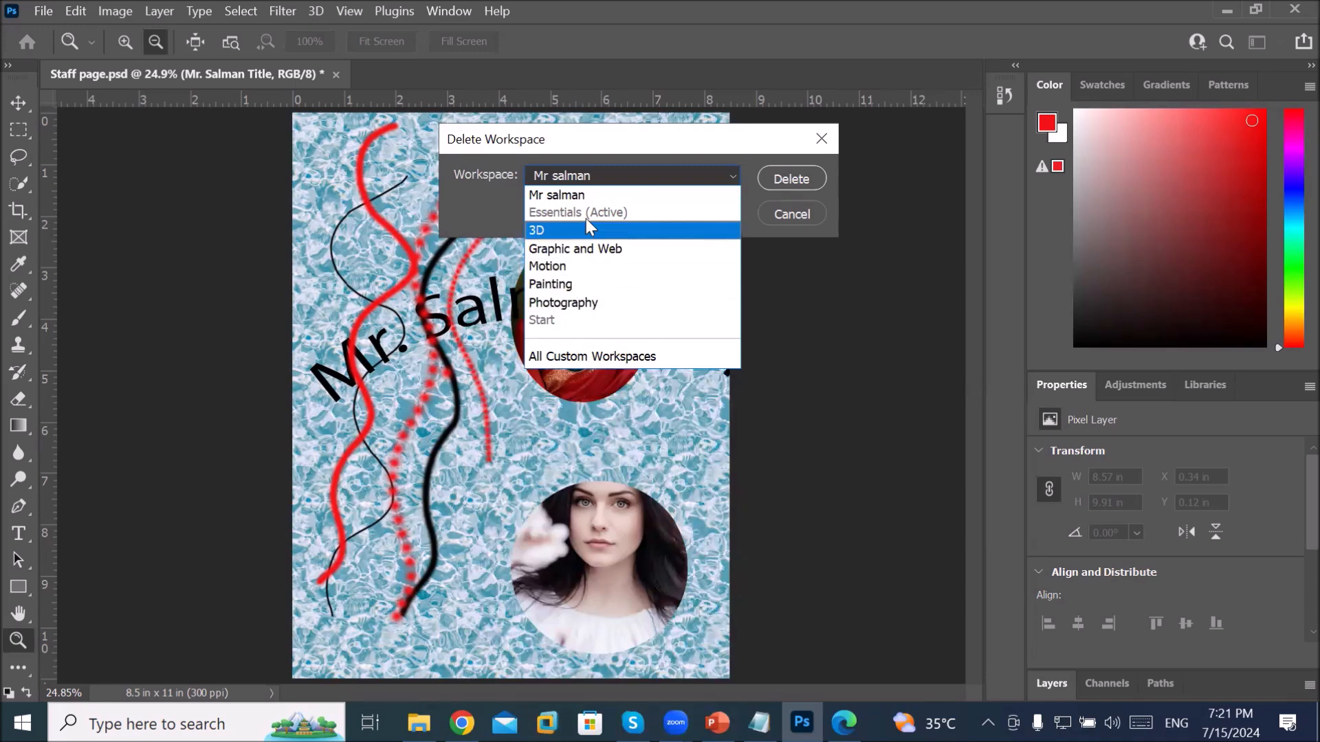
click(594, 193)
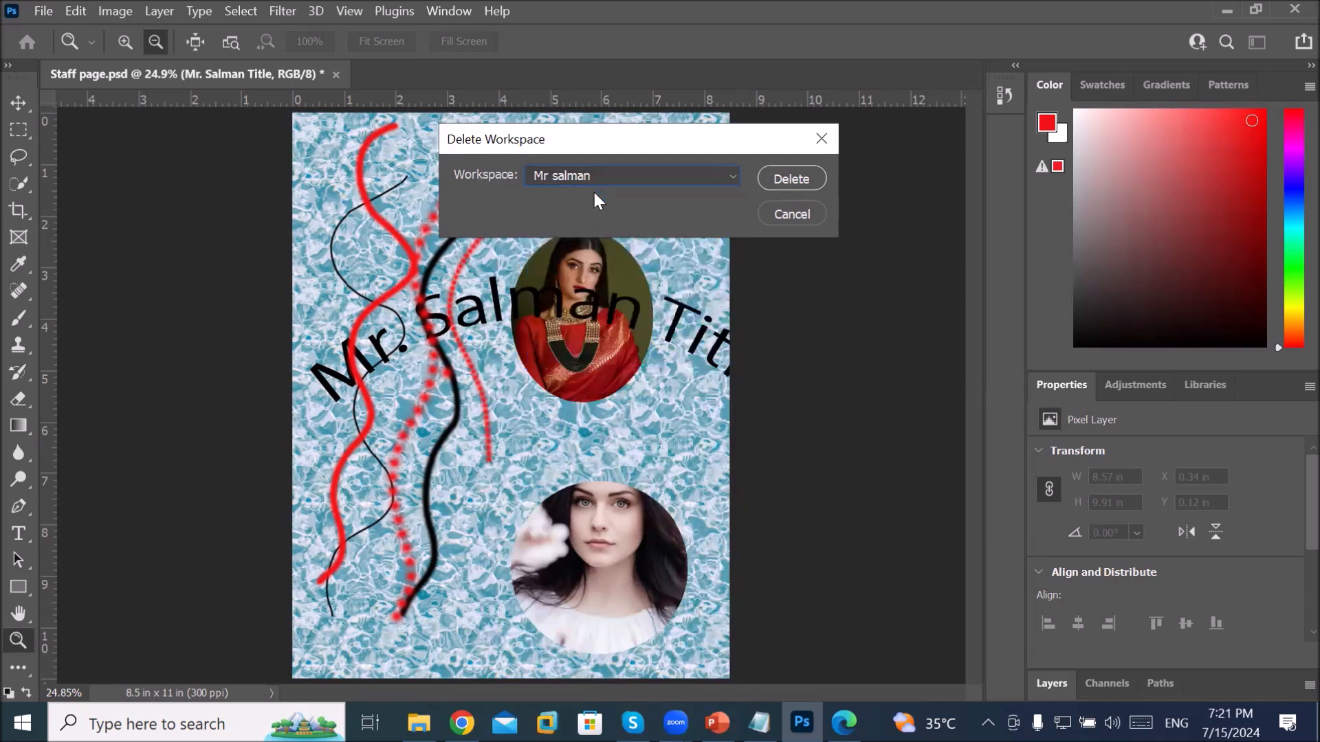
click(780, 178)
click(653, 297)
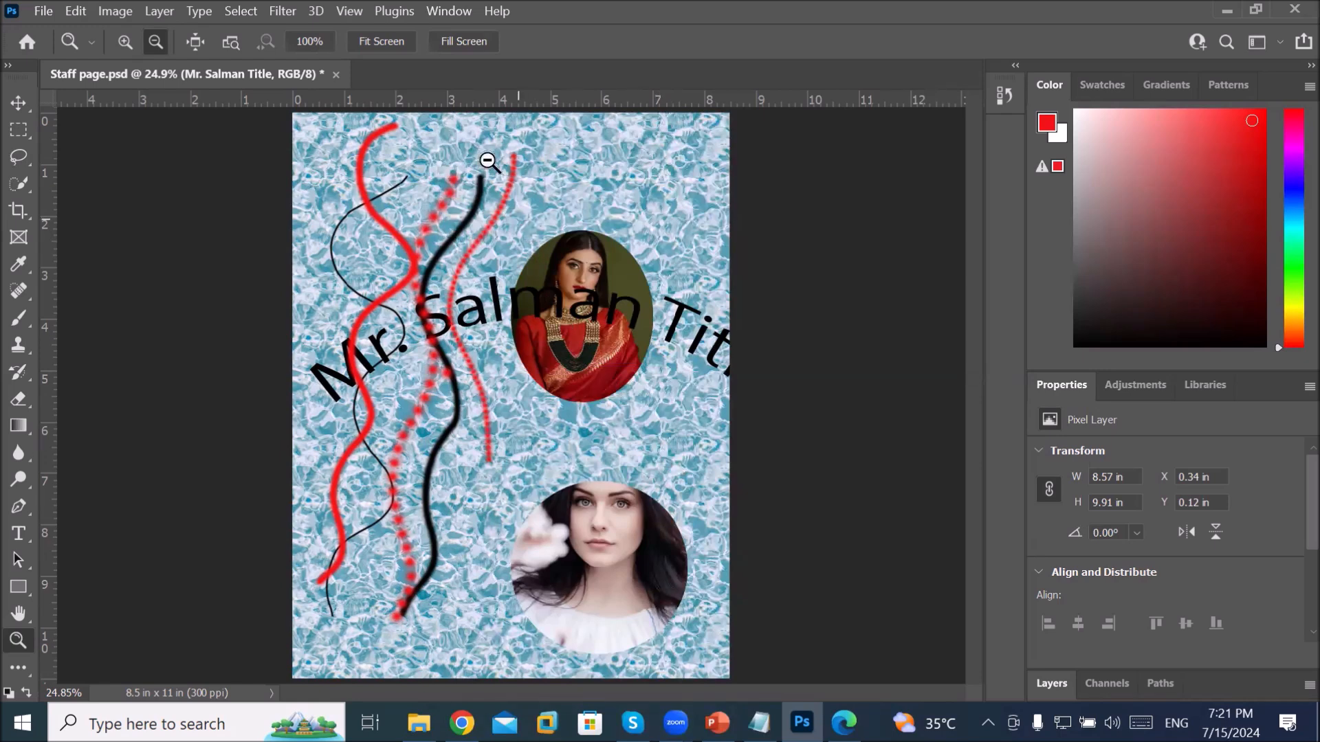
Step: Drag the Layers panel out of the dock so it floats on its own
click(447, 11)
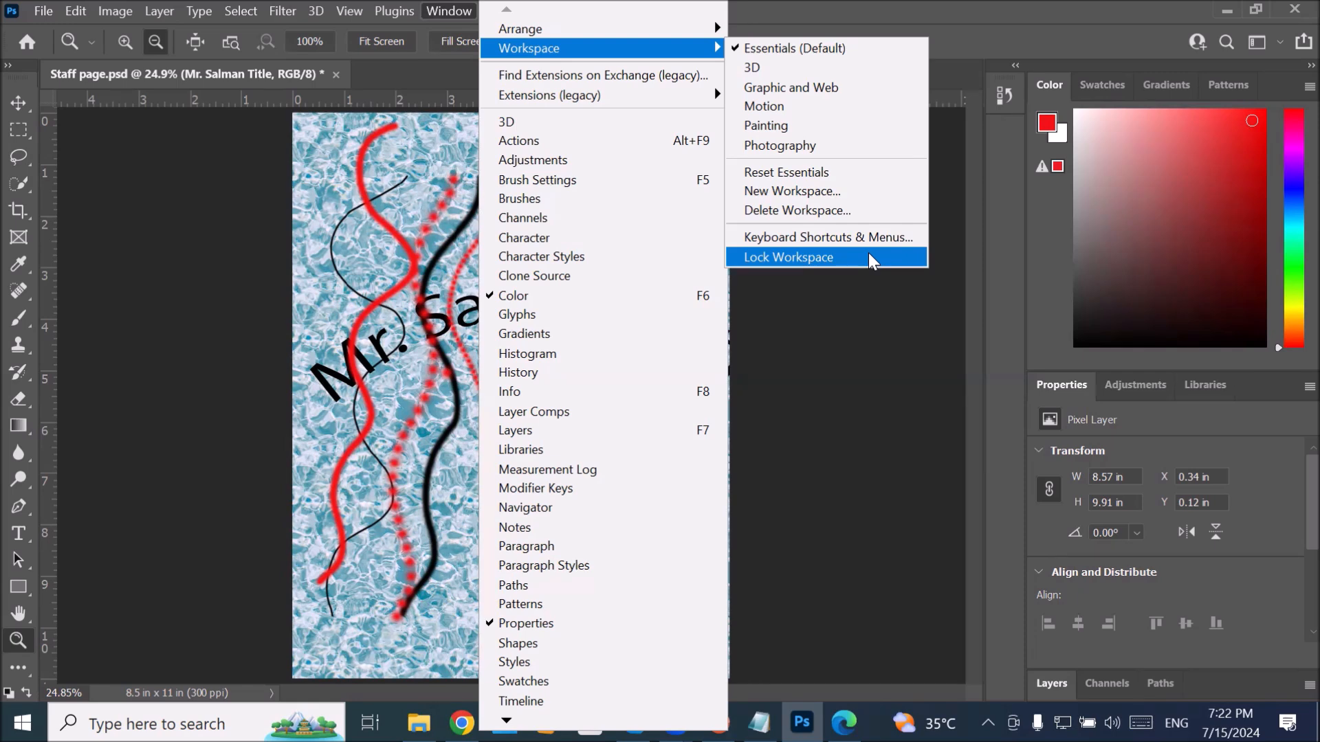
key(Escape)
key(Escape)
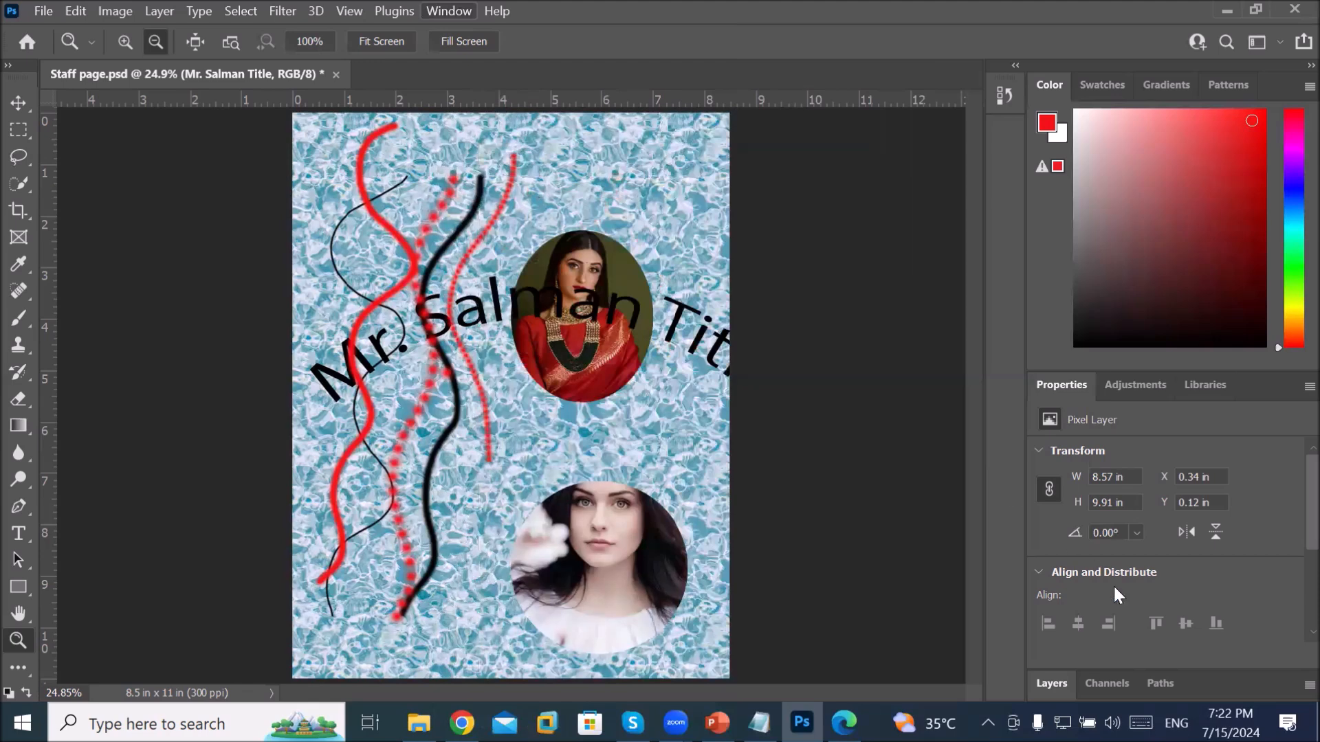
drag(1058, 682, 785, 163)
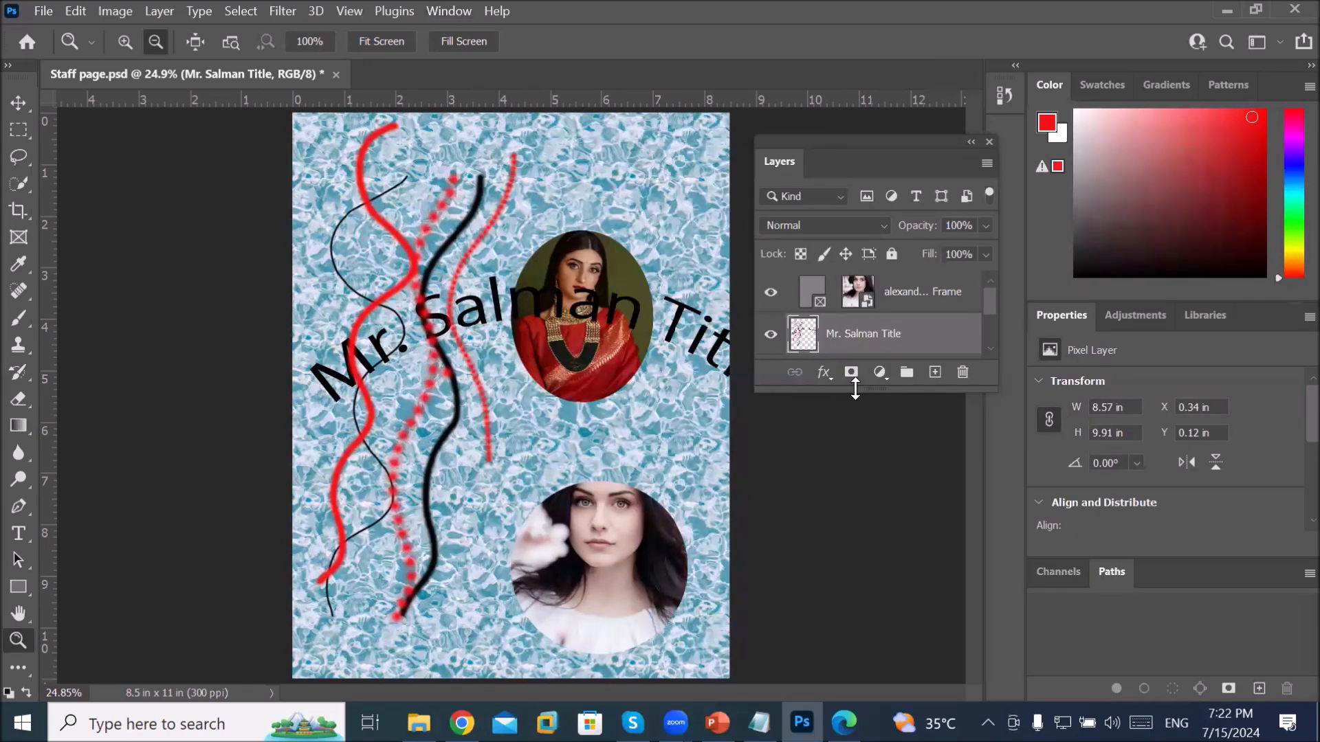
Step: Lengthen the floating Layers panel to show all four layers, then toggle the title layer's visibility off and on
drag(829, 392, 824, 547)
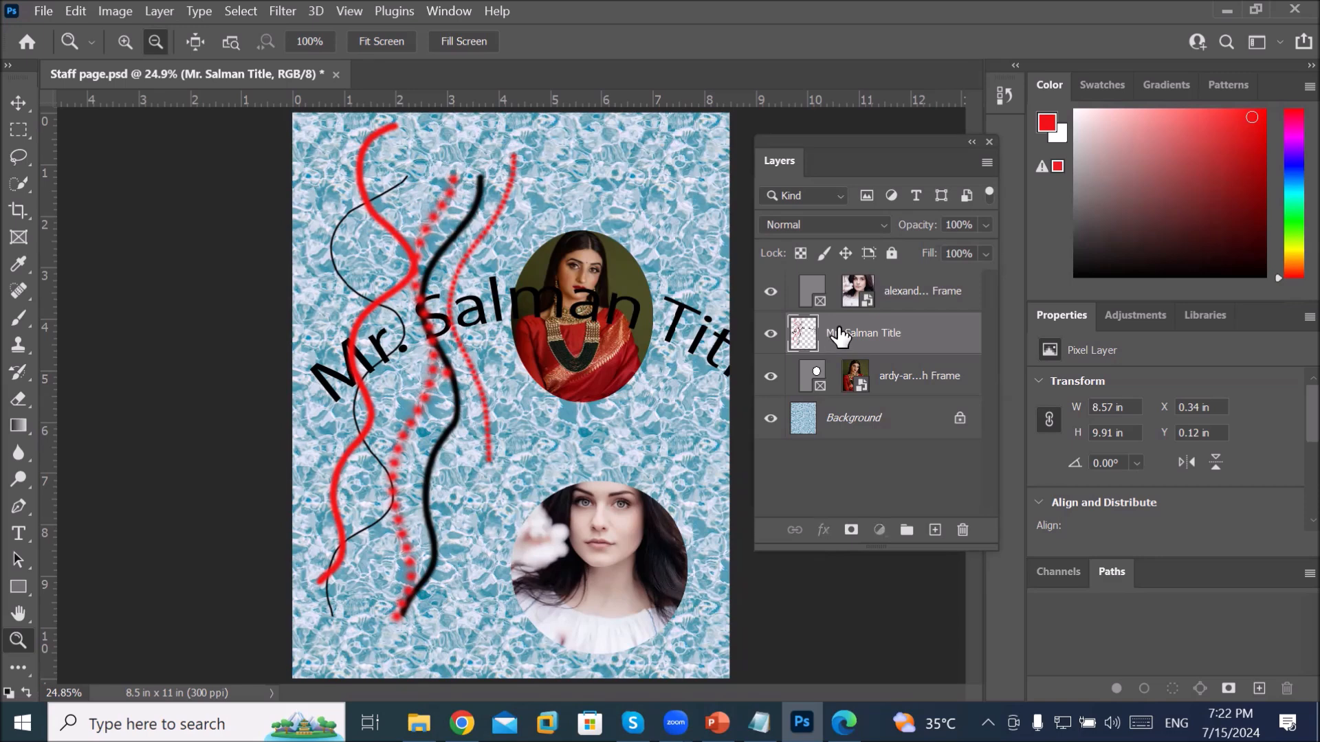
click(768, 335)
click(767, 335)
click(768, 336)
click(768, 336)
click(768, 335)
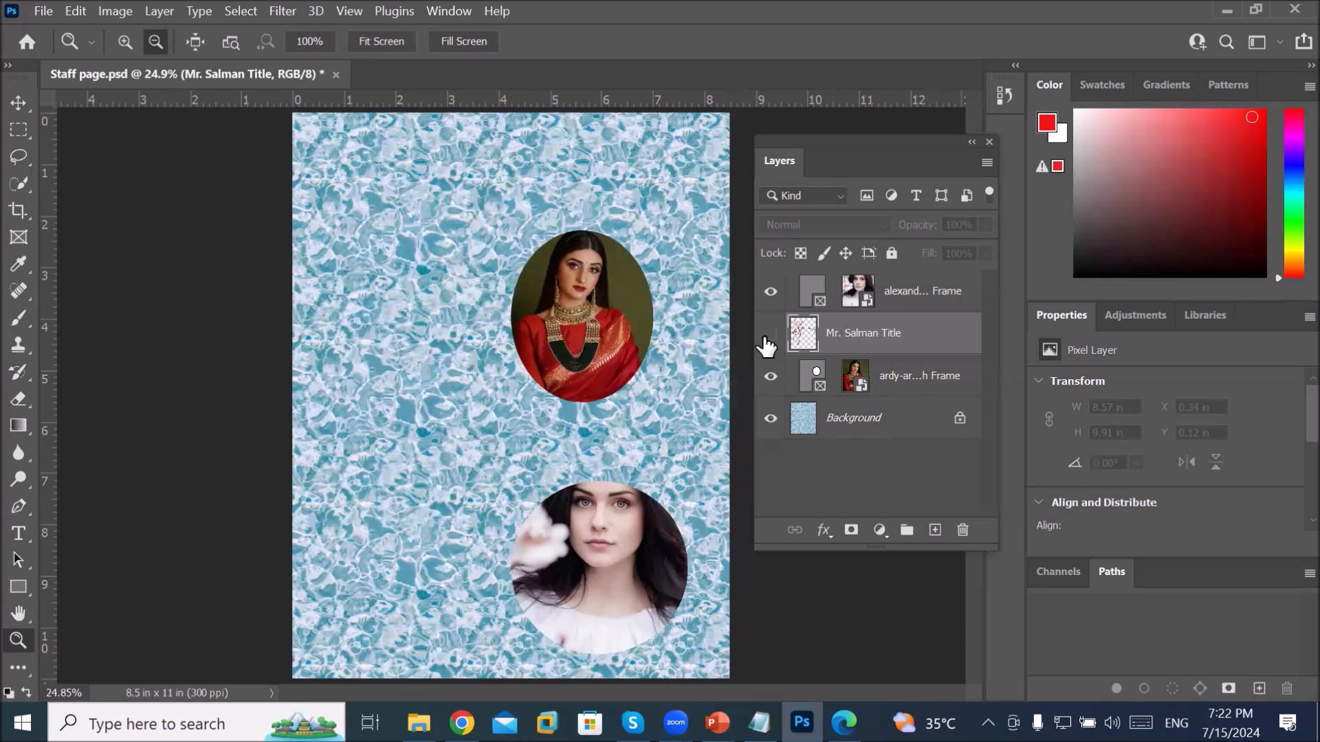
click(768, 336)
click(768, 336)
click(768, 336)
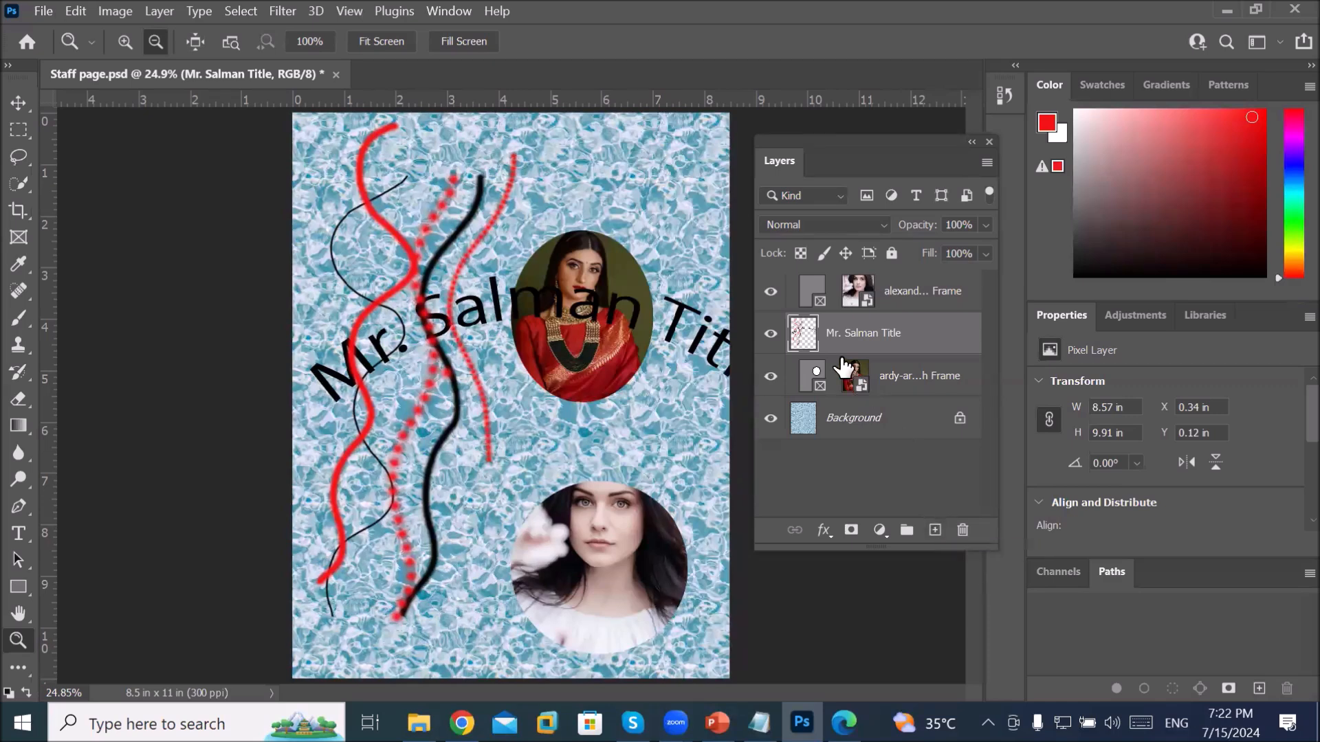
click(771, 335)
click(771, 335)
Step: Add a new empty layer, float the Tools panel, and enlarge the Brush to 700 px
click(933, 530)
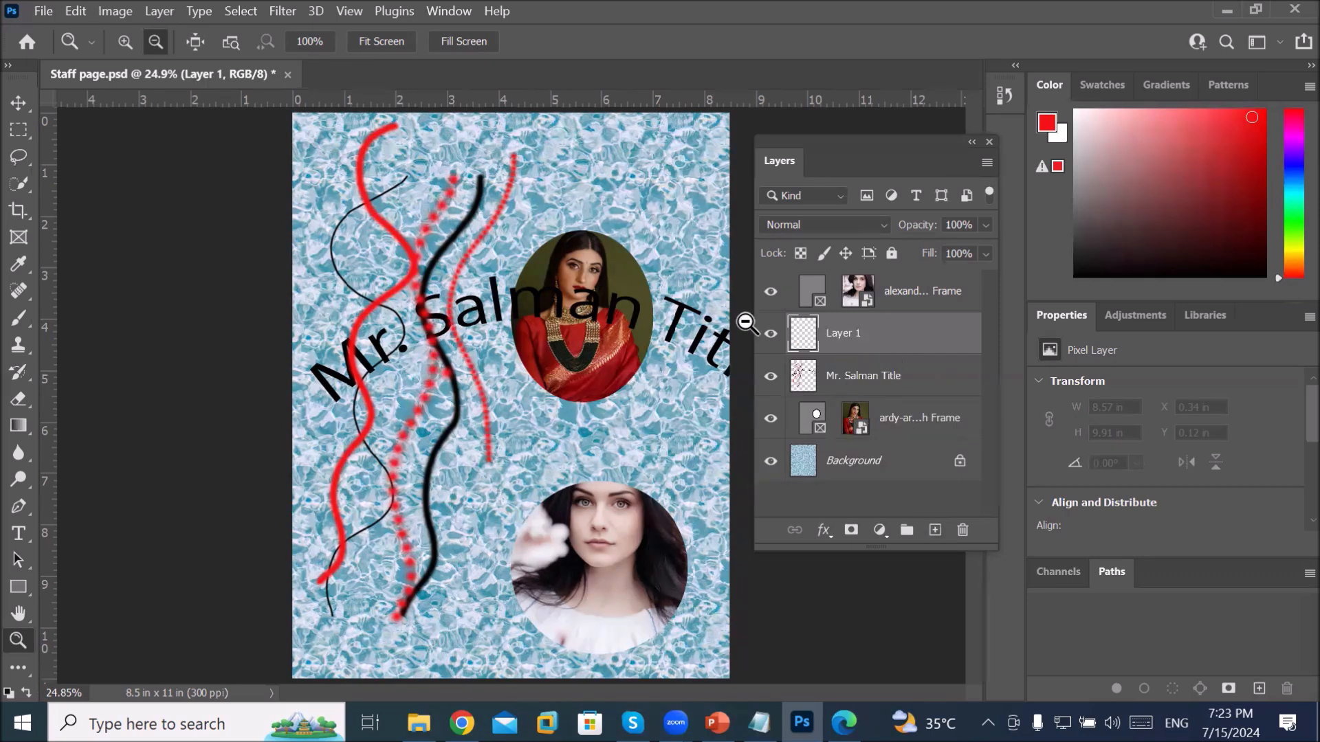
click(8, 66)
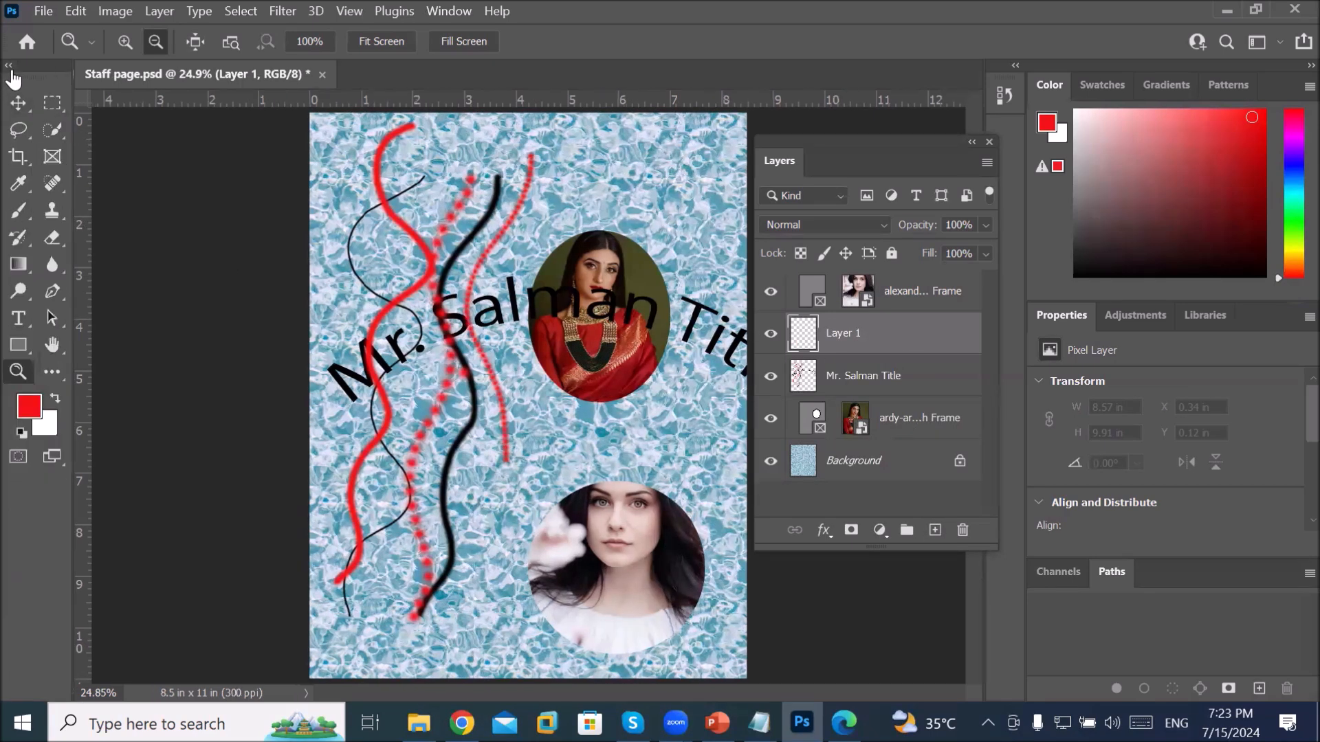
drag(36, 80, 135, 139)
click(135, 287)
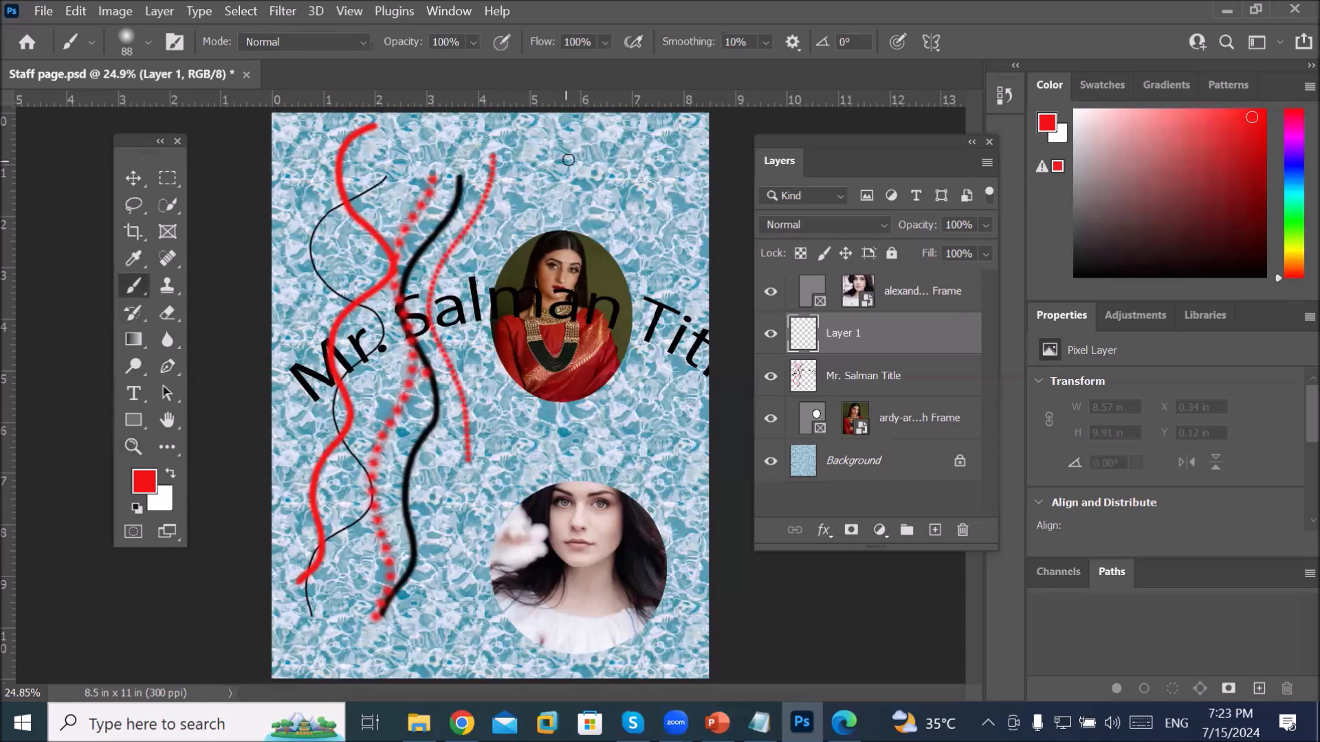
key(bracketright)
key(bracketright)
key(bracketright)
key(bracketright)
key(bracketright)
key(bracketright)
key(bracketright)
key(bracketright)
key(bracketright)
key(bracketright)
key(bracketright)
key(bracketright)
key(bracketright)
key(bracketright)
key(bracketright)
key(bracketright)
Step: Paint soft red blots down the page's right side and along the left strokes
drag(578, 176, 593, 184)
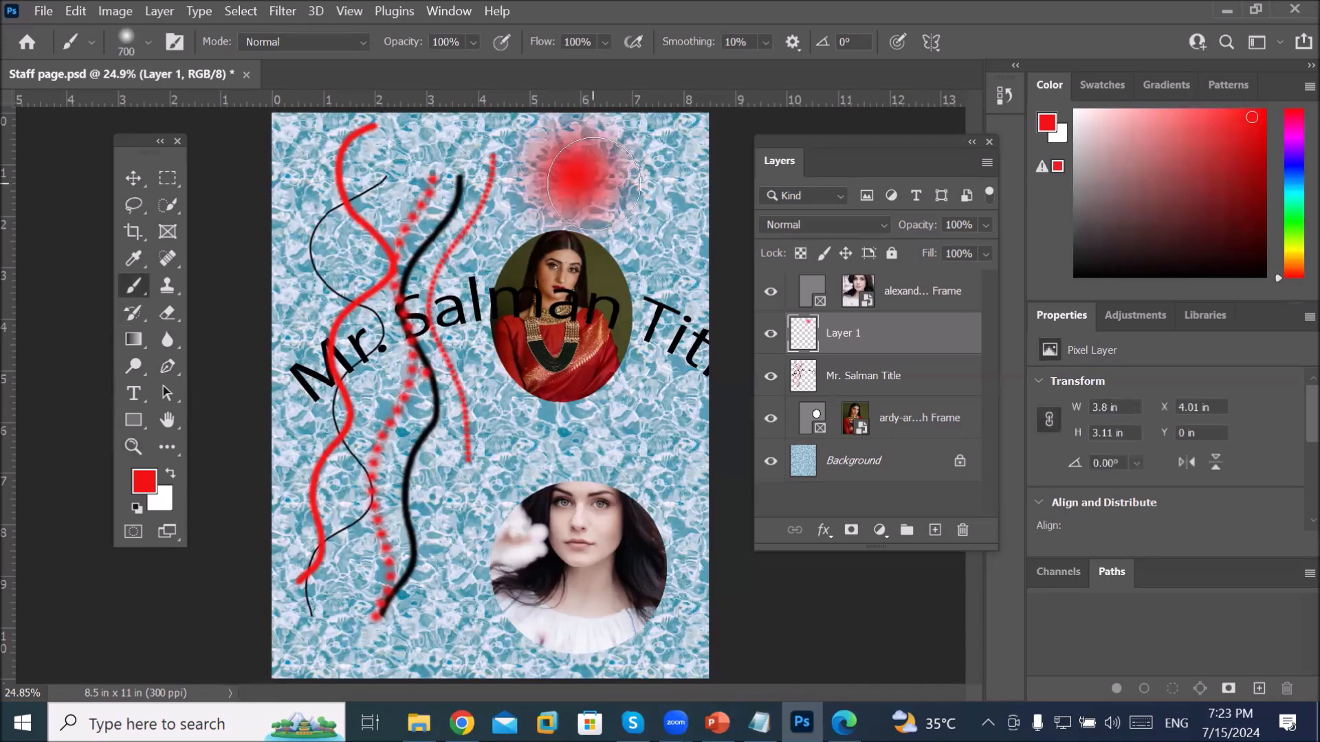
click(646, 199)
click(654, 255)
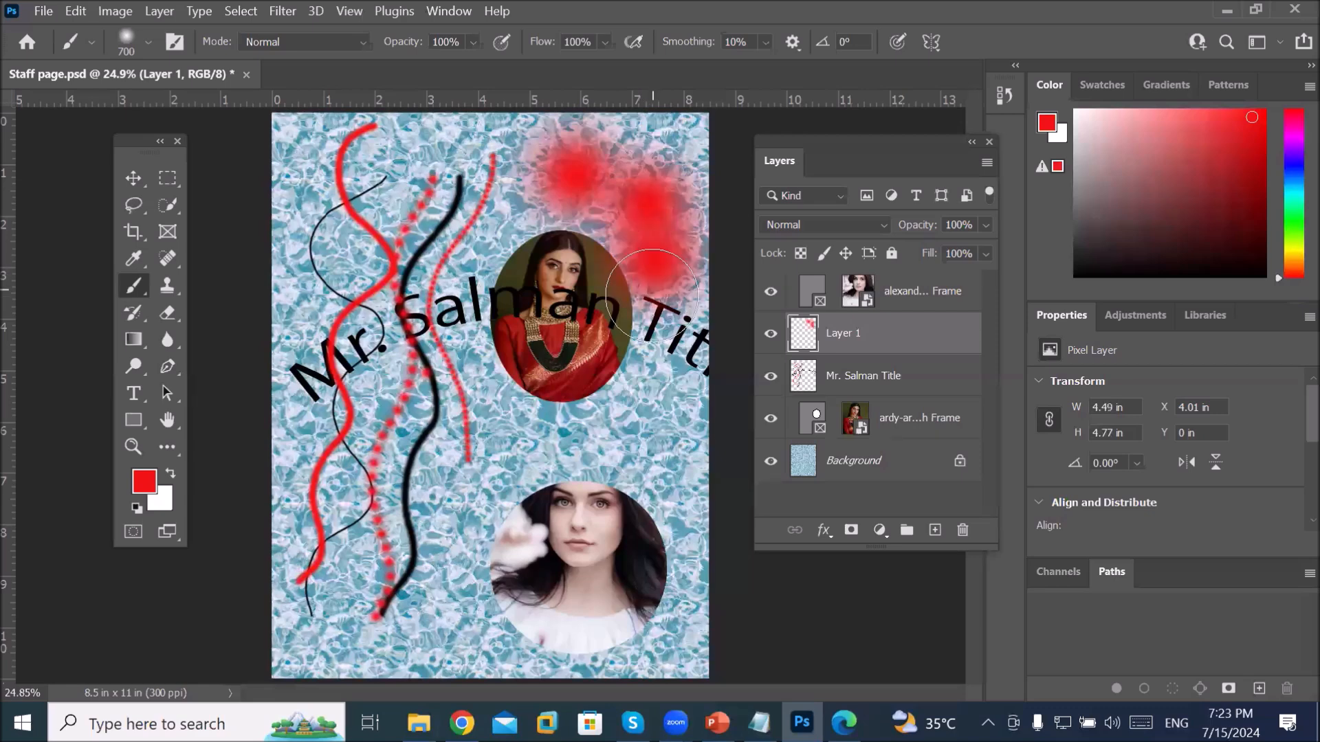
click(664, 347)
click(671, 425)
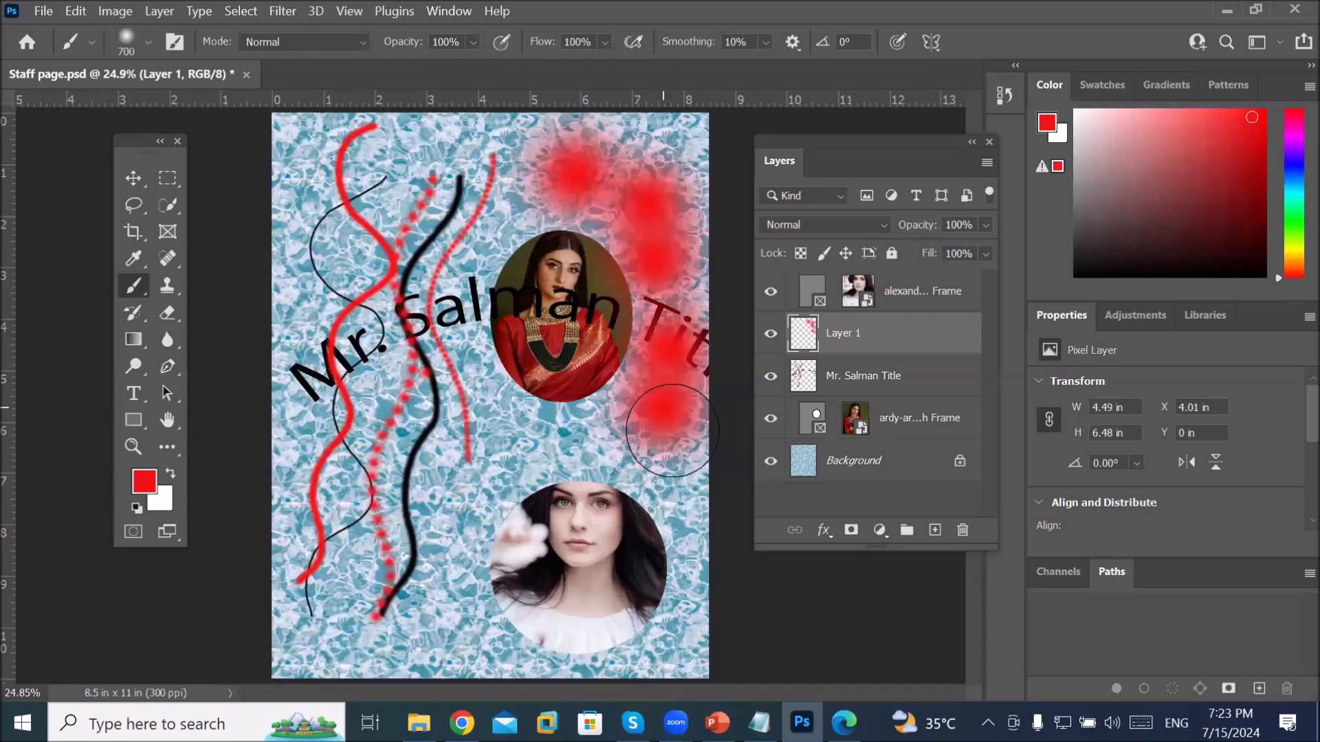
click(678, 470)
click(394, 130)
click(322, 218)
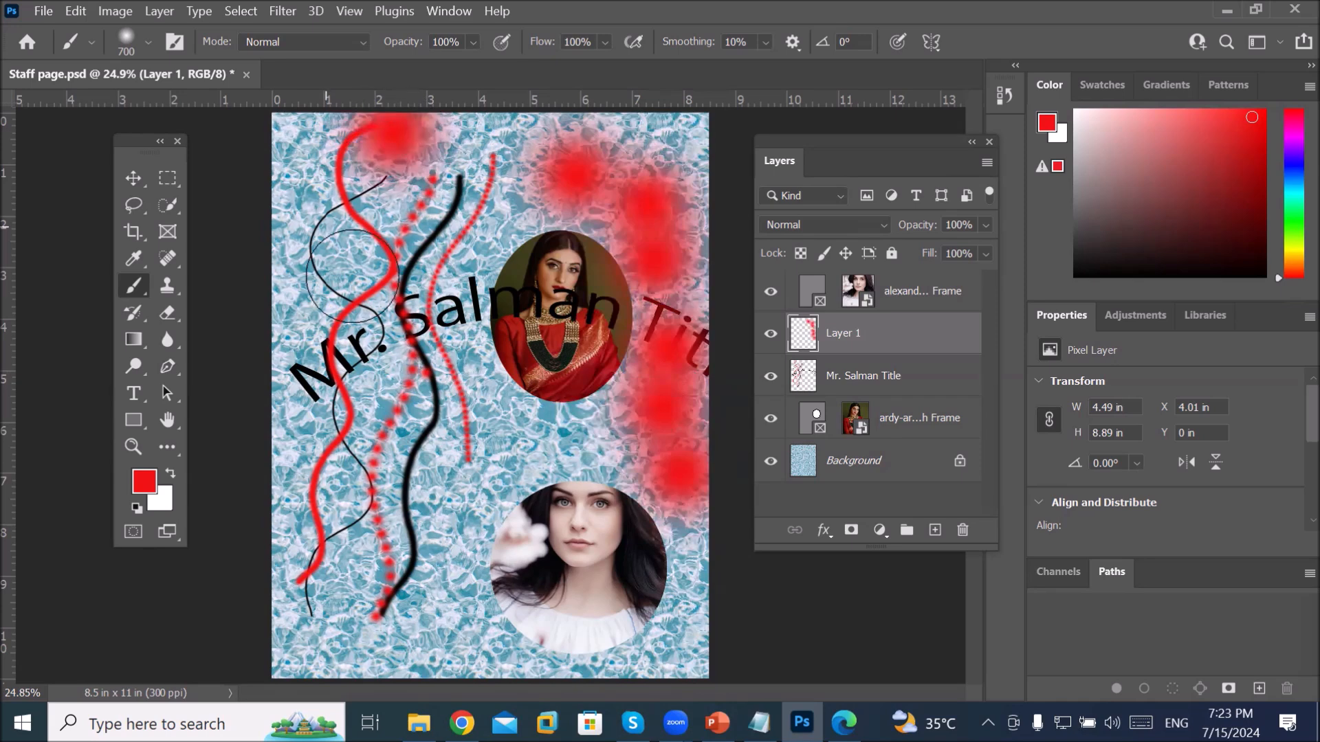
click(396, 303)
click(375, 391)
click(414, 475)
click(398, 555)
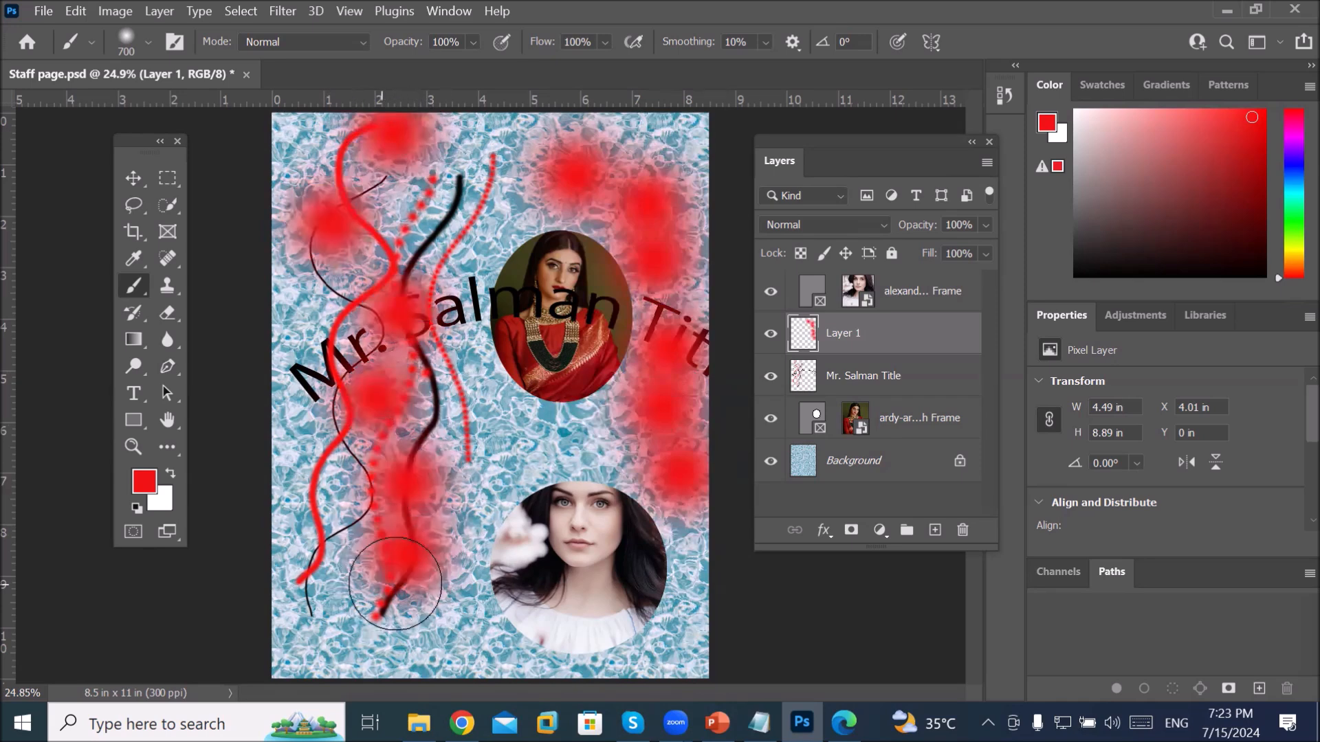
Step: Toggle the red-blot layer's visibility to compare, then delete Layer 1
click(770, 335)
click(772, 336)
click(771, 336)
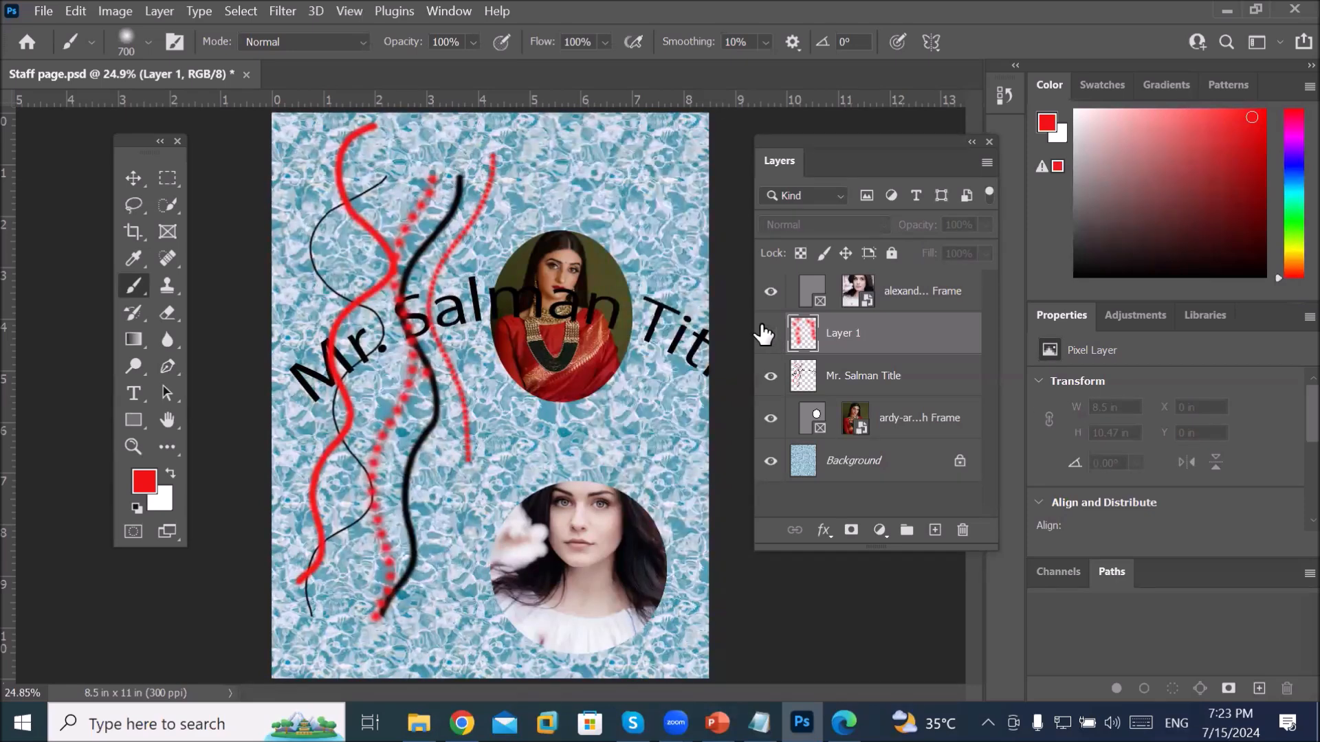
click(769, 334)
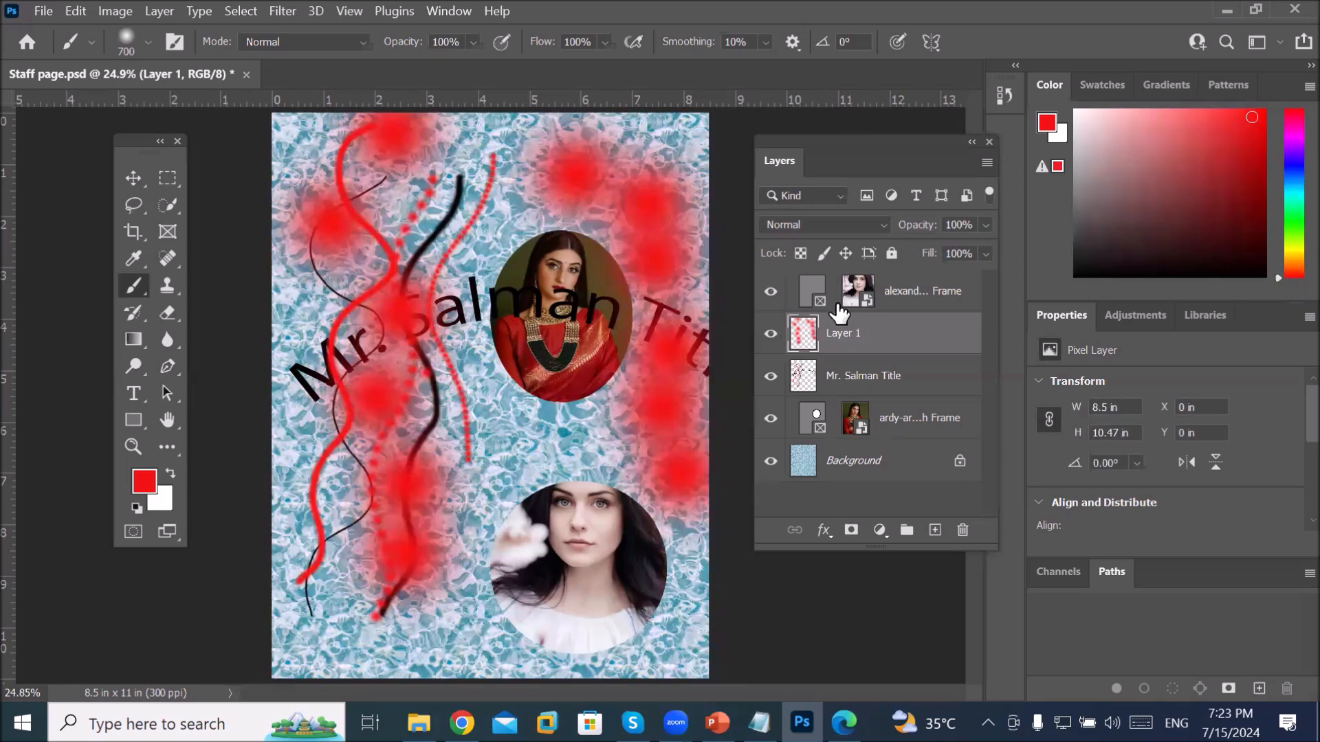
click(962, 530)
click(631, 298)
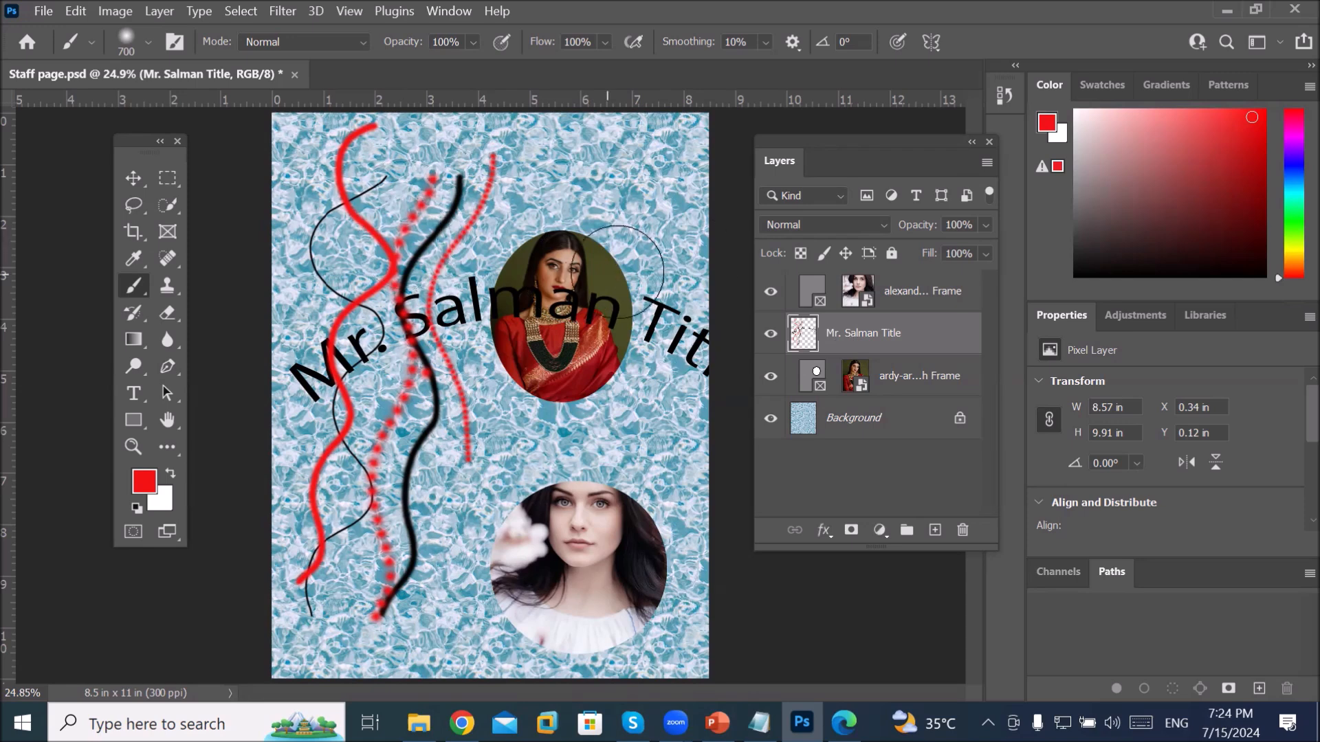
Step: Delete the title layer, then add a new empty Layer 1 at the top of the stack
click(962, 530)
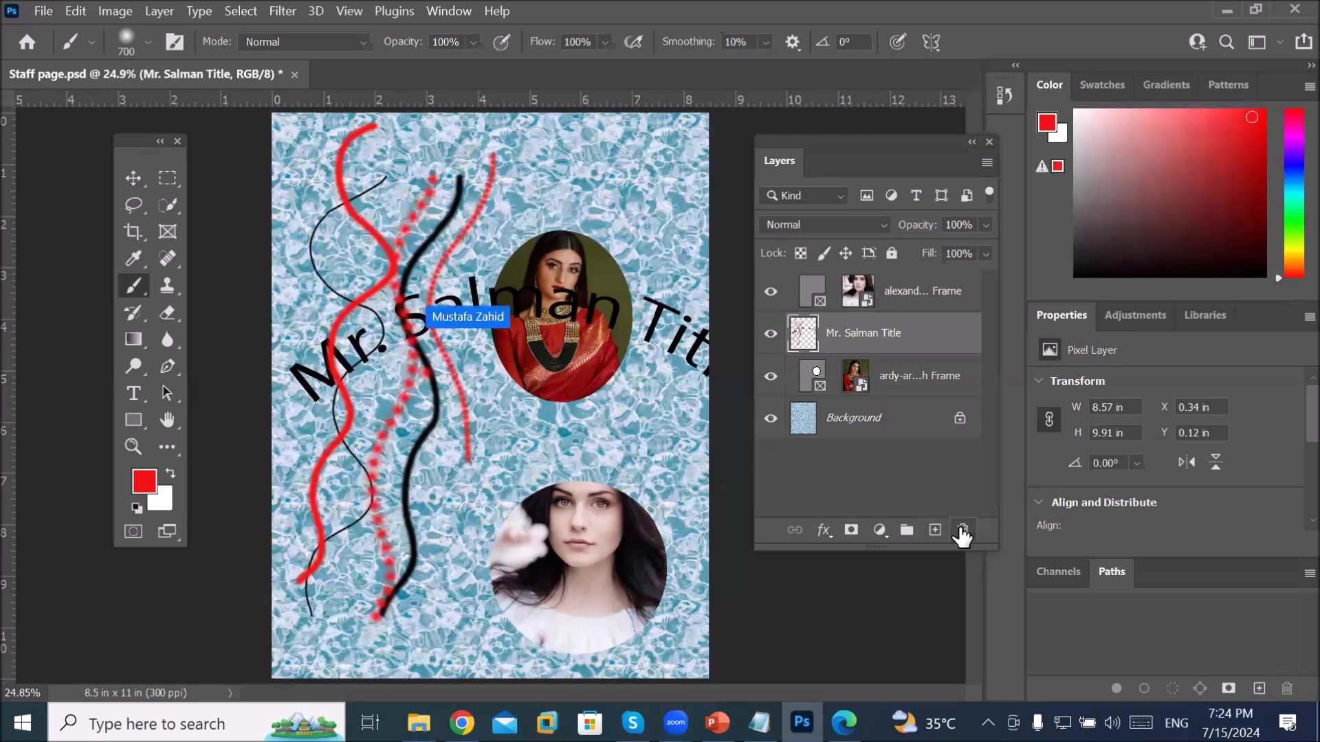
click(638, 296)
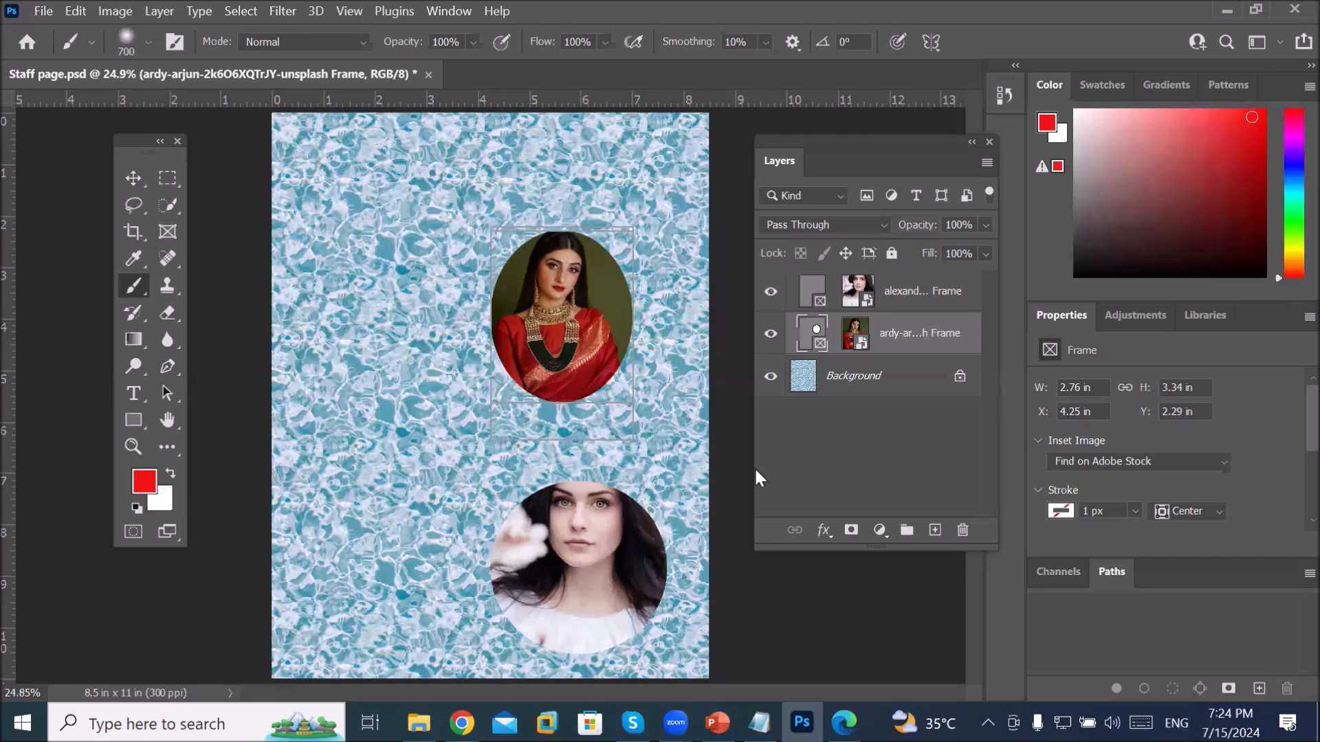
click(906, 300)
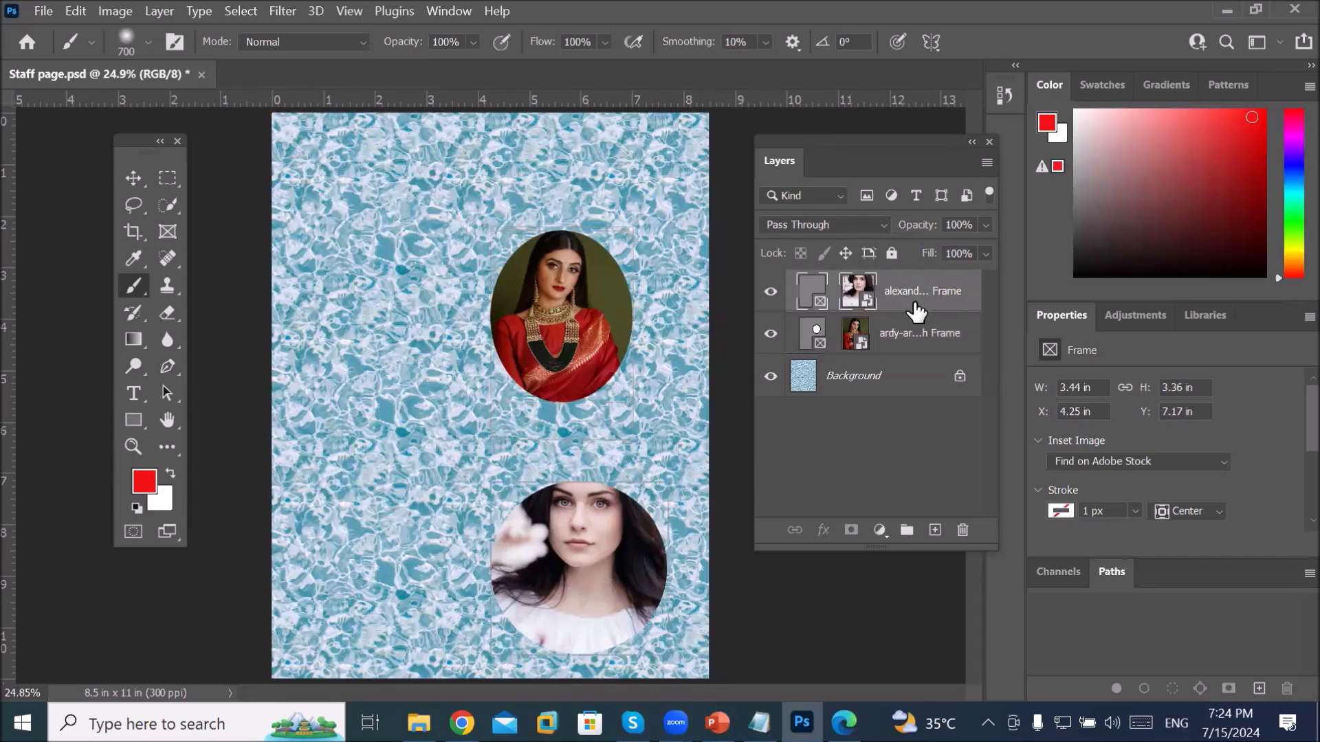
click(933, 531)
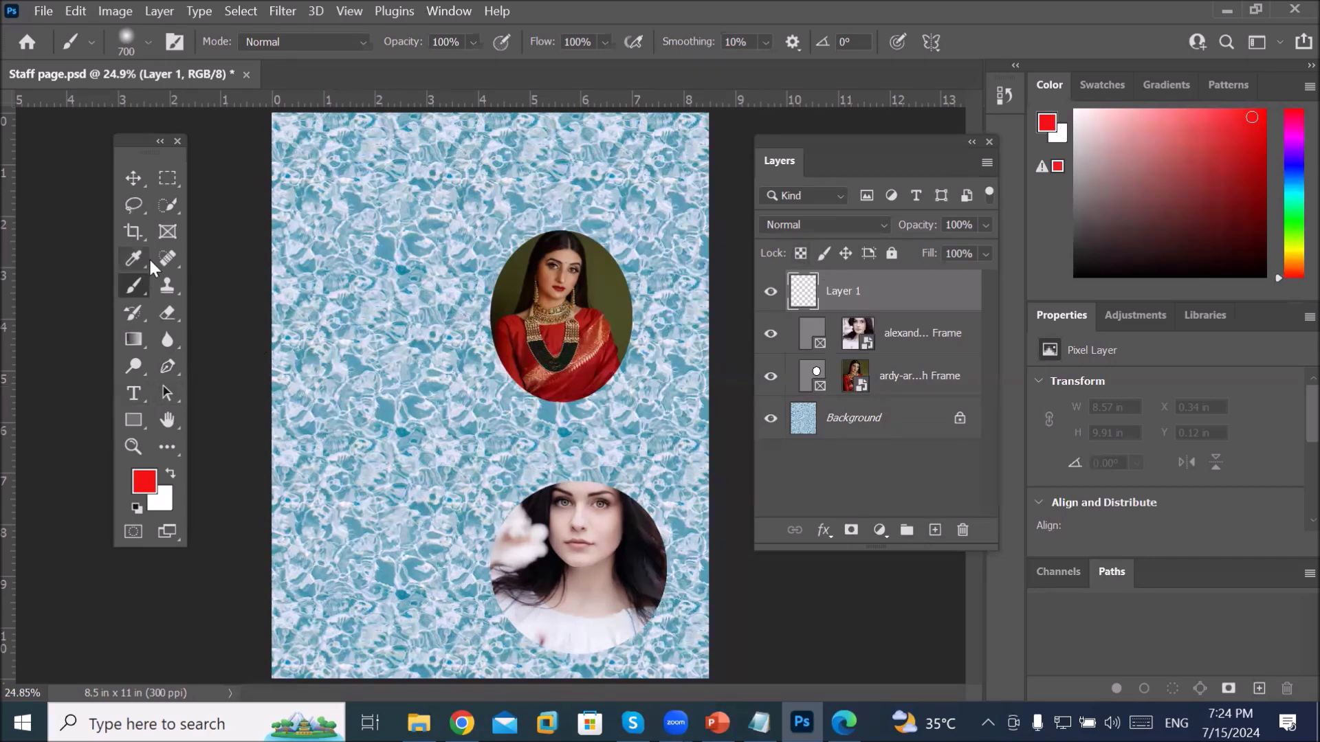
Step: Paint a 100% hardness red dot, then a 37% hardness red dot below it
click(147, 42)
drag(115, 160, 289, 164)
click(416, 220)
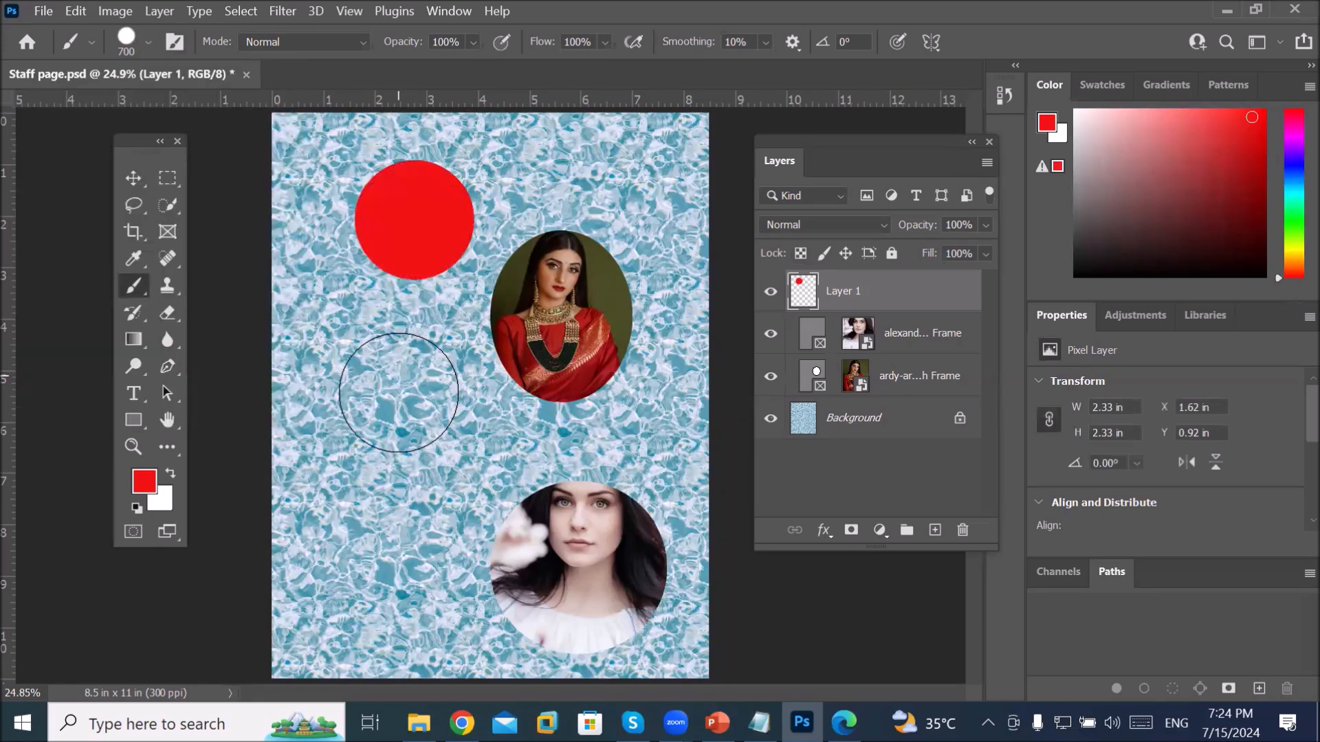
click(148, 44)
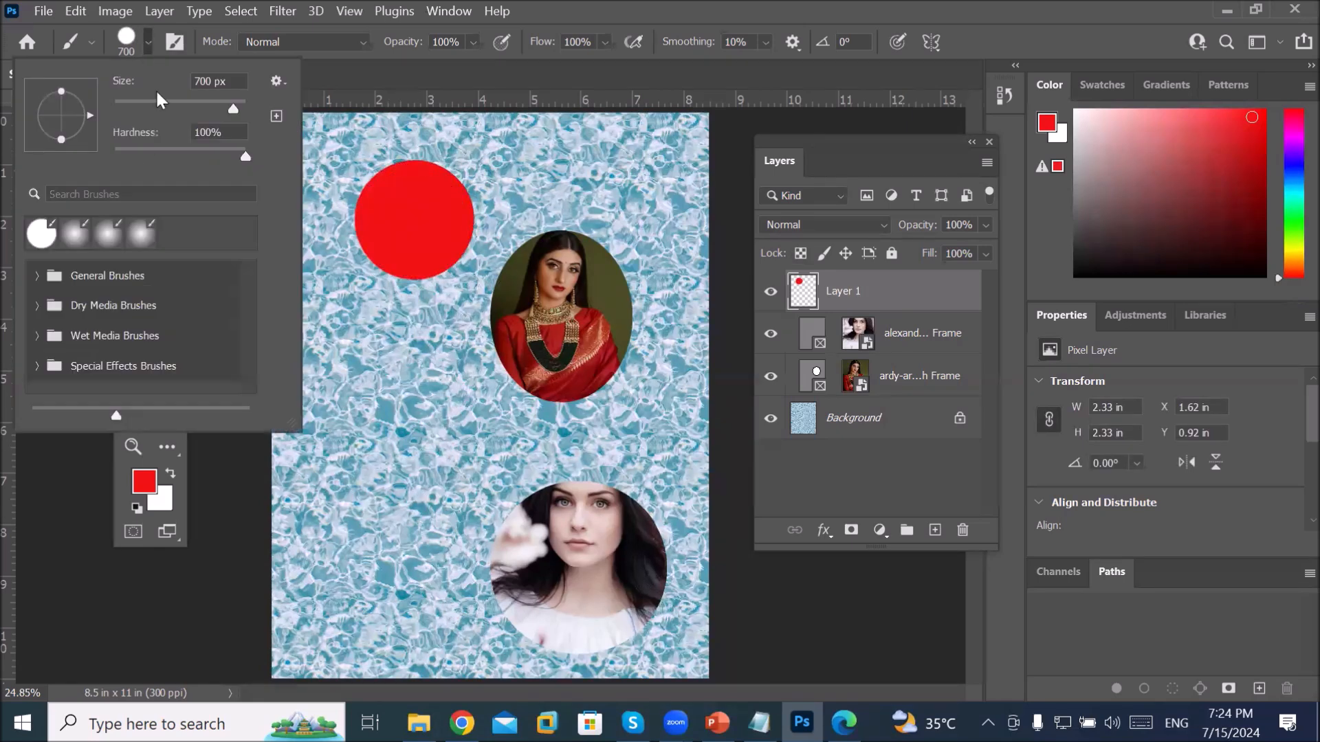
mouse_move(245, 155)
mouse_down()
mouse_move(125, 150)
mouse_move(163, 154)
mouse_up()
click(411, 371)
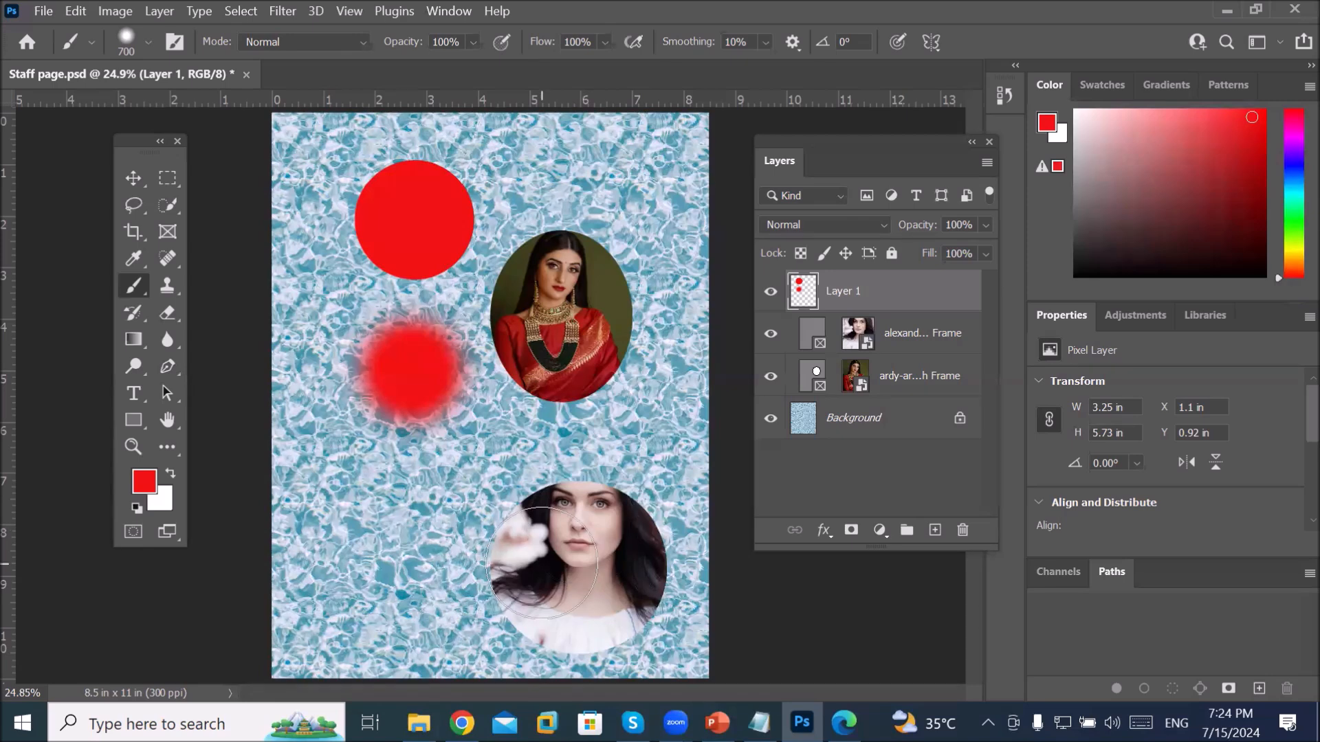
Step: Resize the brush to 500 px using the size slider and bracket keys
click(147, 41)
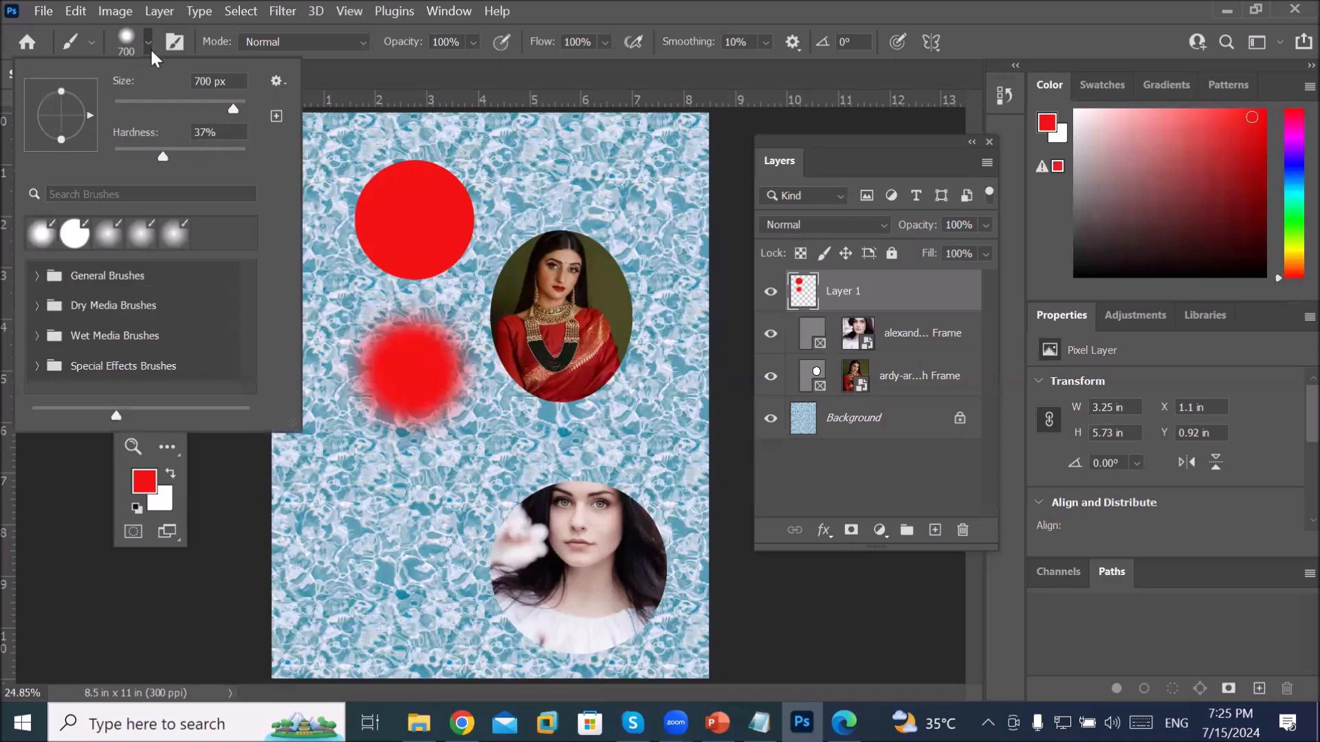
mouse_move(235, 109)
mouse_down()
mouse_move(189, 108)
mouse_move(223, 108)
mouse_up()
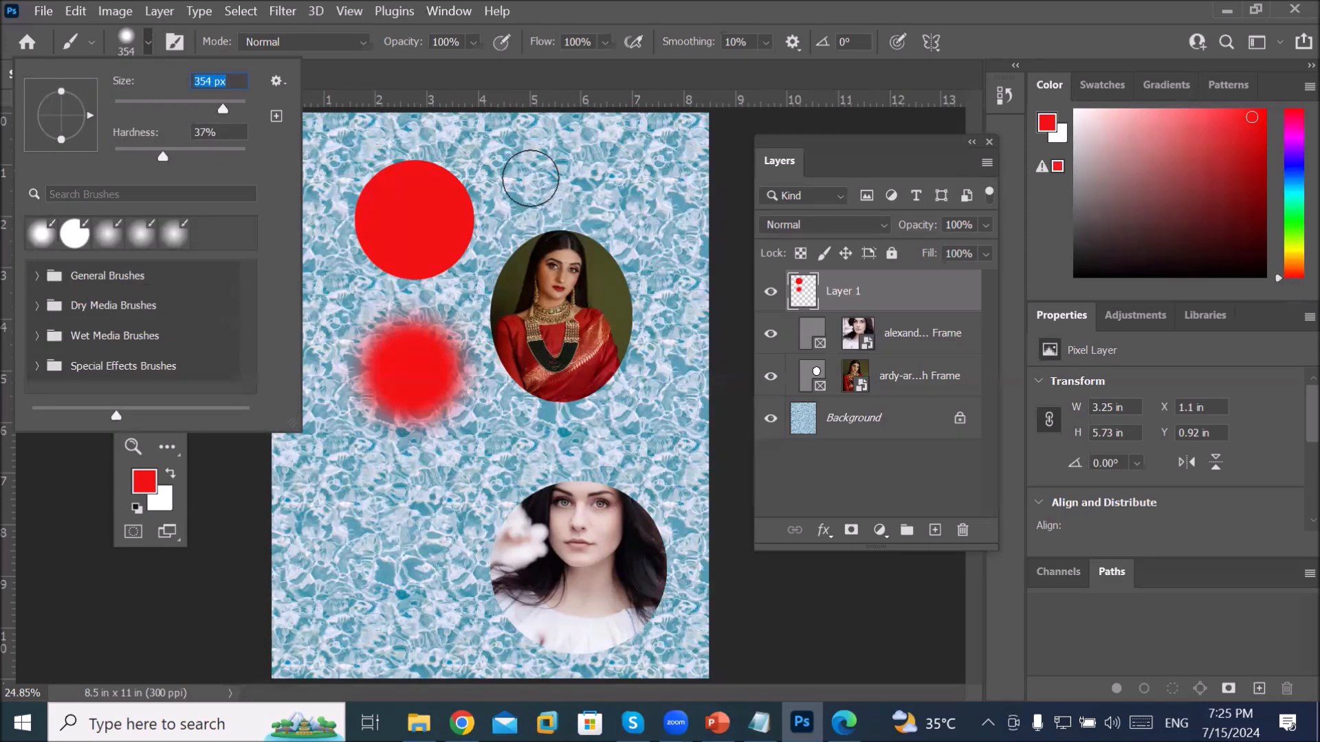
key(Escape)
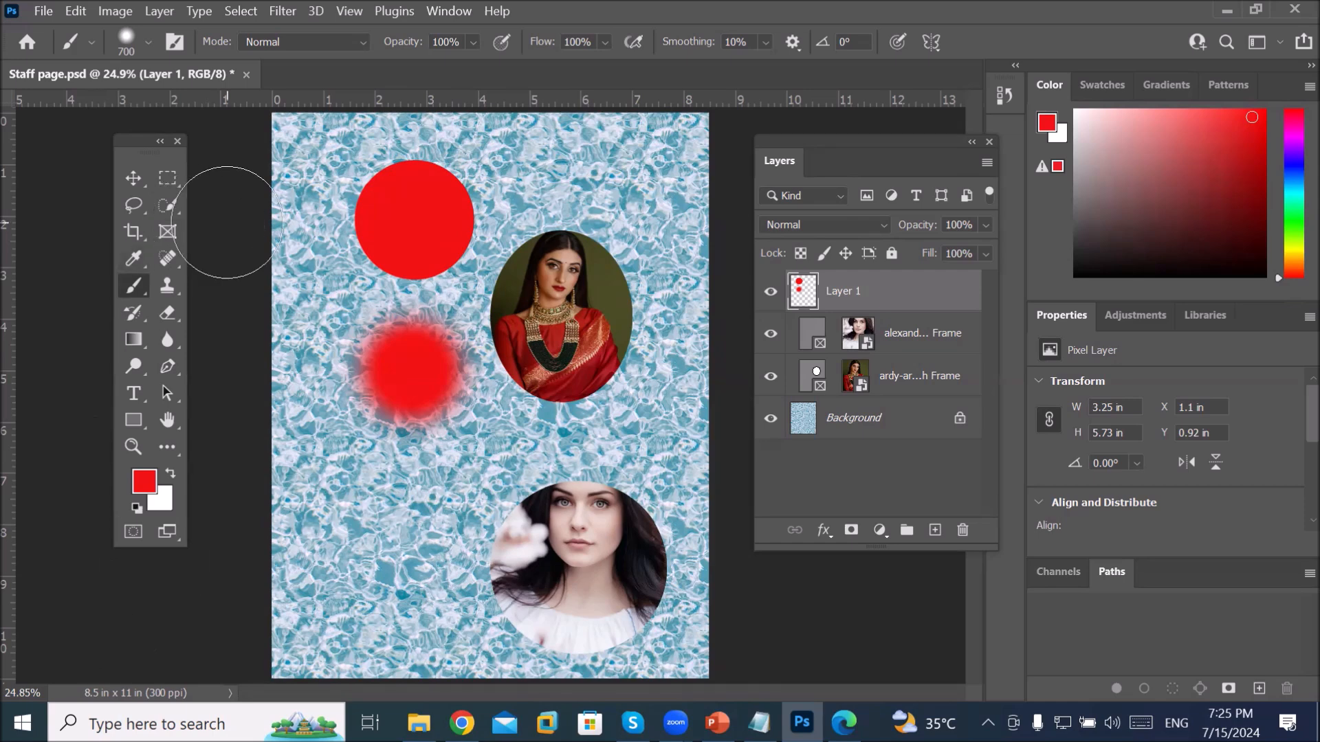
key(bracketleft)
key(bracketleft)
key(bracketleft)
key(bracketleft)
key(bracketleft)
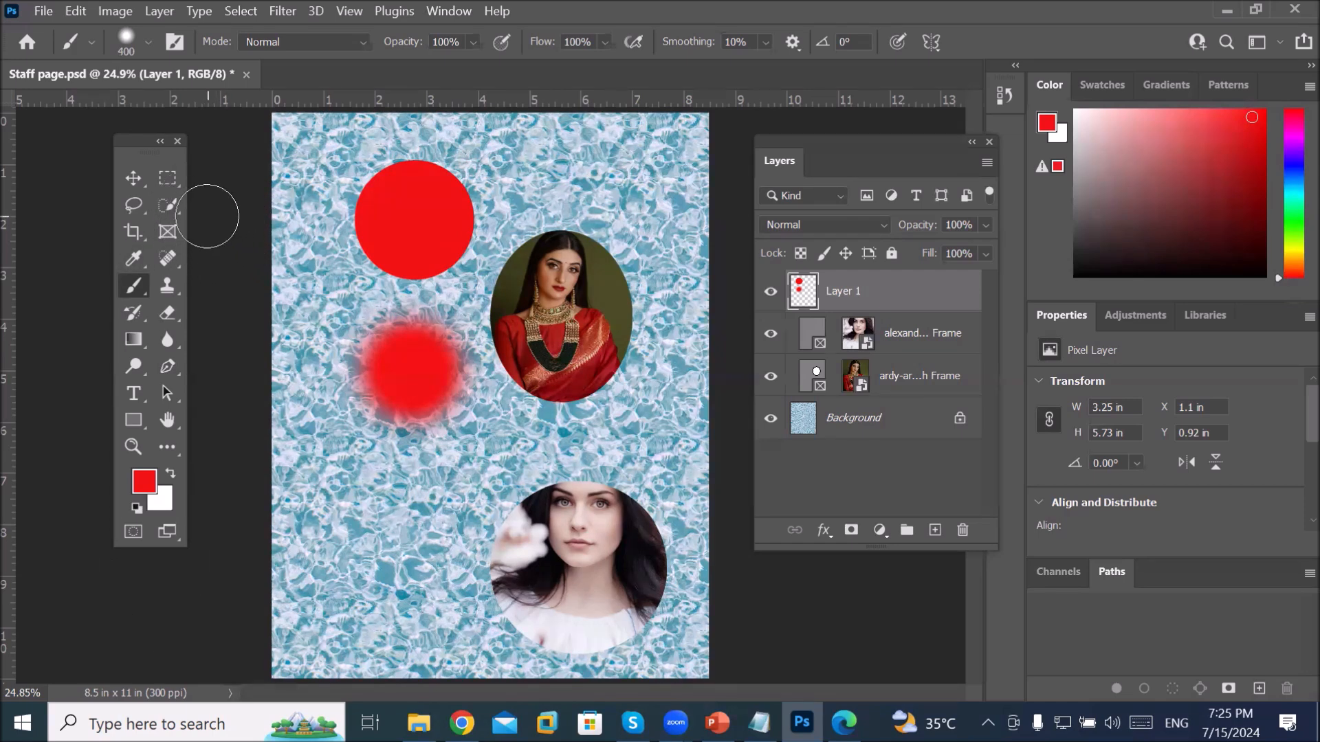
key(bracketright)
key(bracketright)
key(bracketright)
key(bracketright)
key(bracketleft)
key(bracketleft)
key(bracketleft)
key(bracketright)
key(bracketleft)
key(bracketright)
key(bracketright)
Step: Swap to white and dab a soft white highlight in the top red circle's centre
click(172, 473)
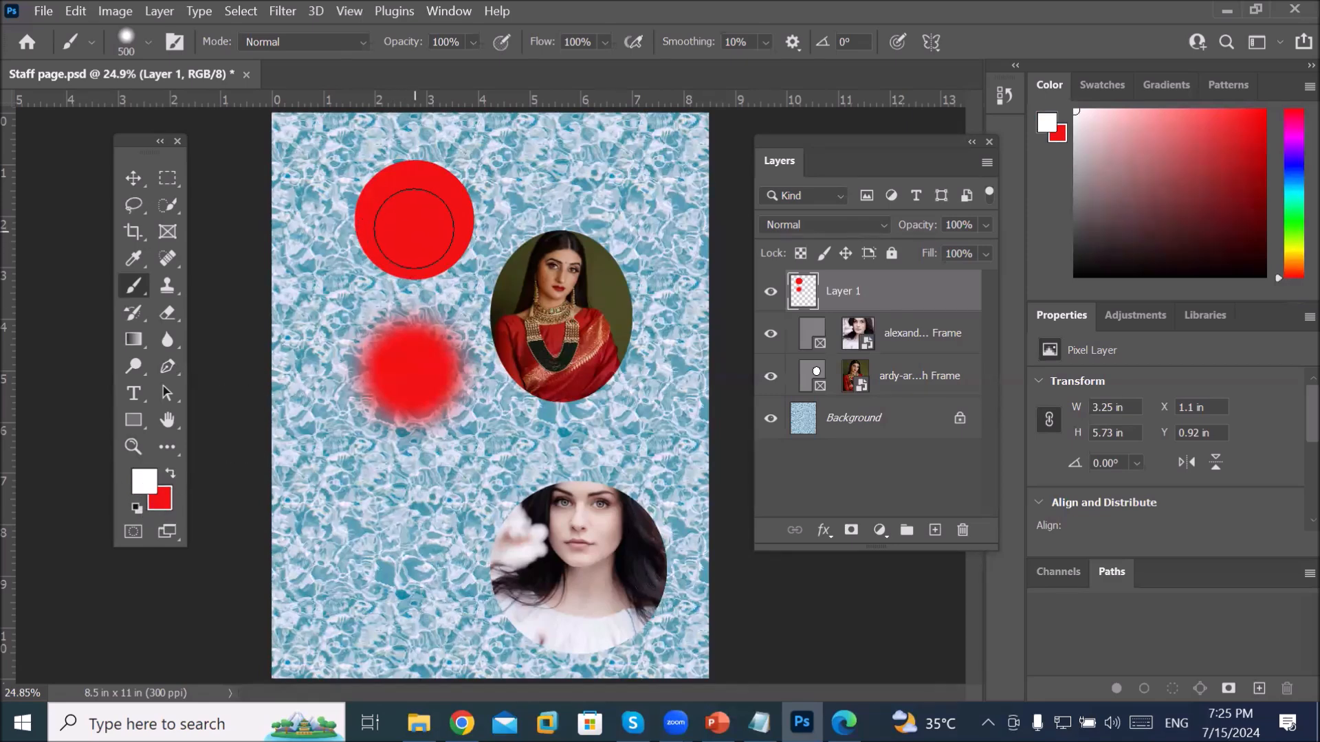
click(407, 226)
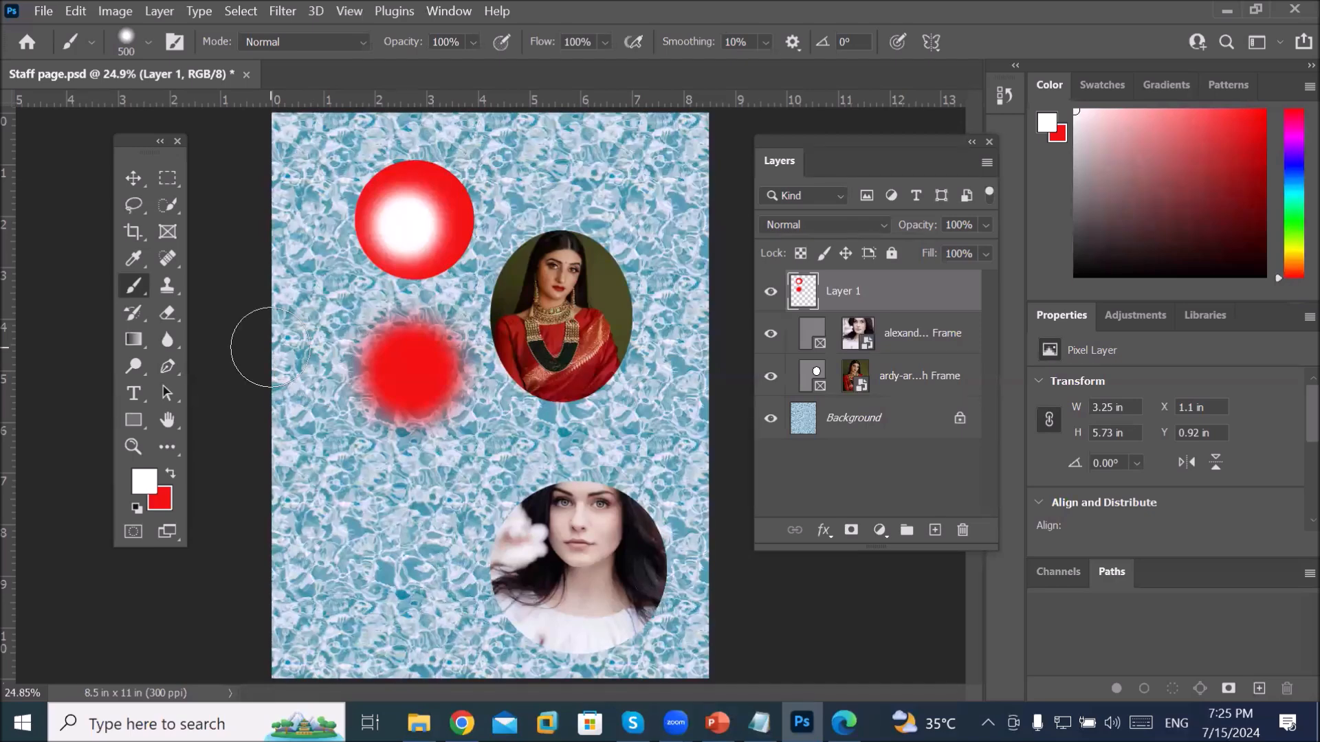
click(45, 12)
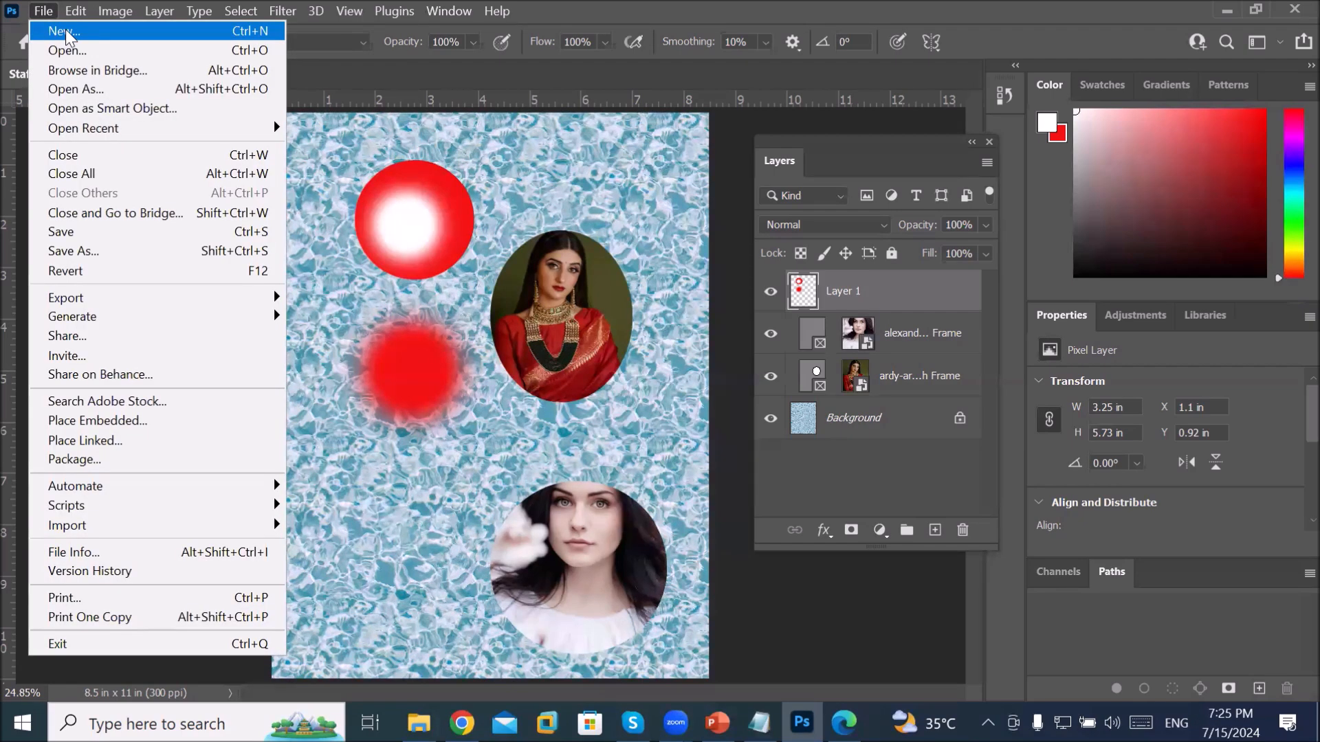
Step: Create a new 8.5 × 11 in, 300 ppi Letter document with a black background
click(68, 33)
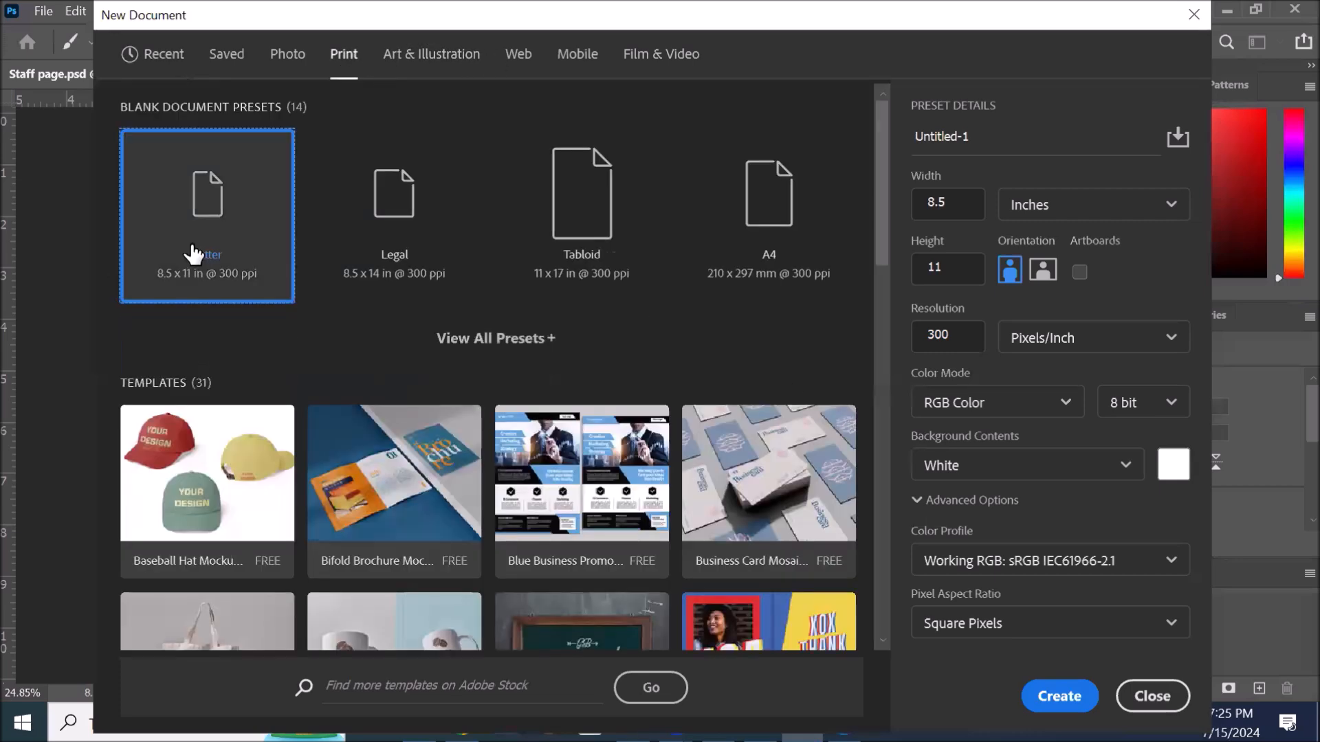
click(1120, 459)
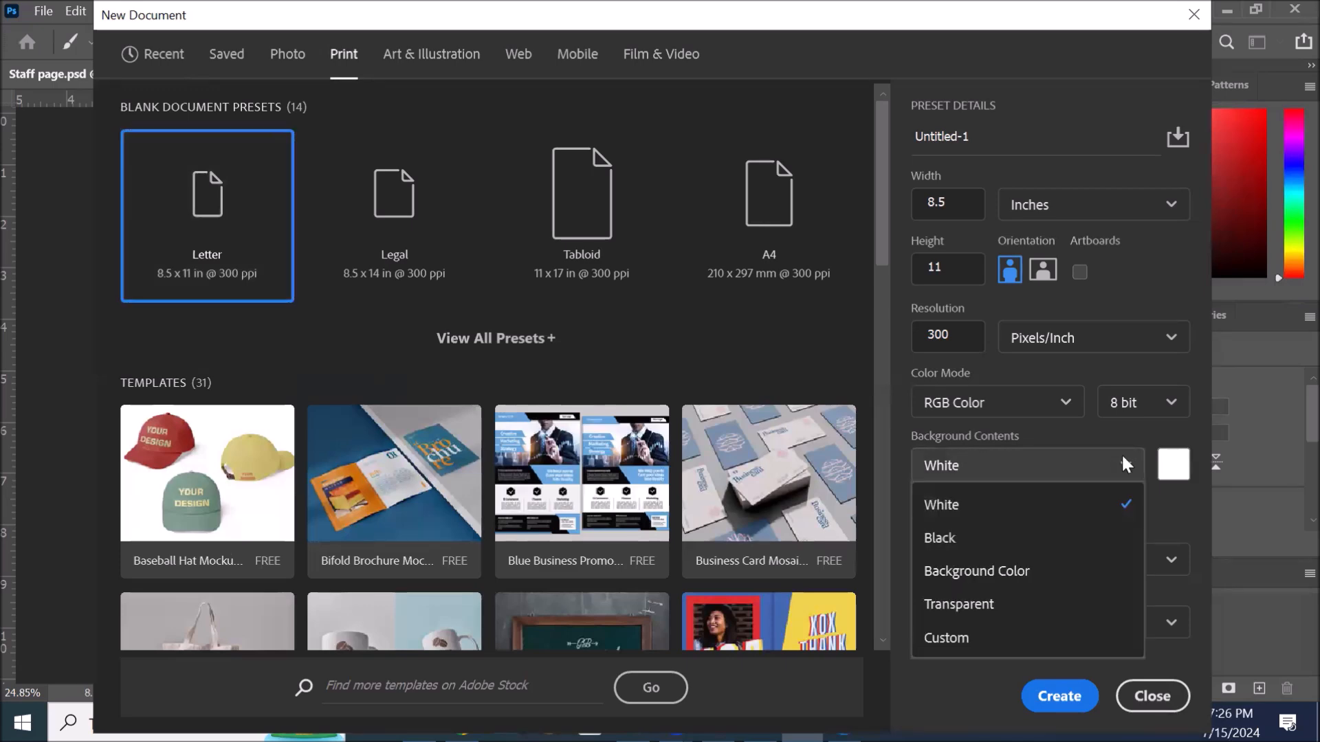
click(960, 539)
click(1060, 696)
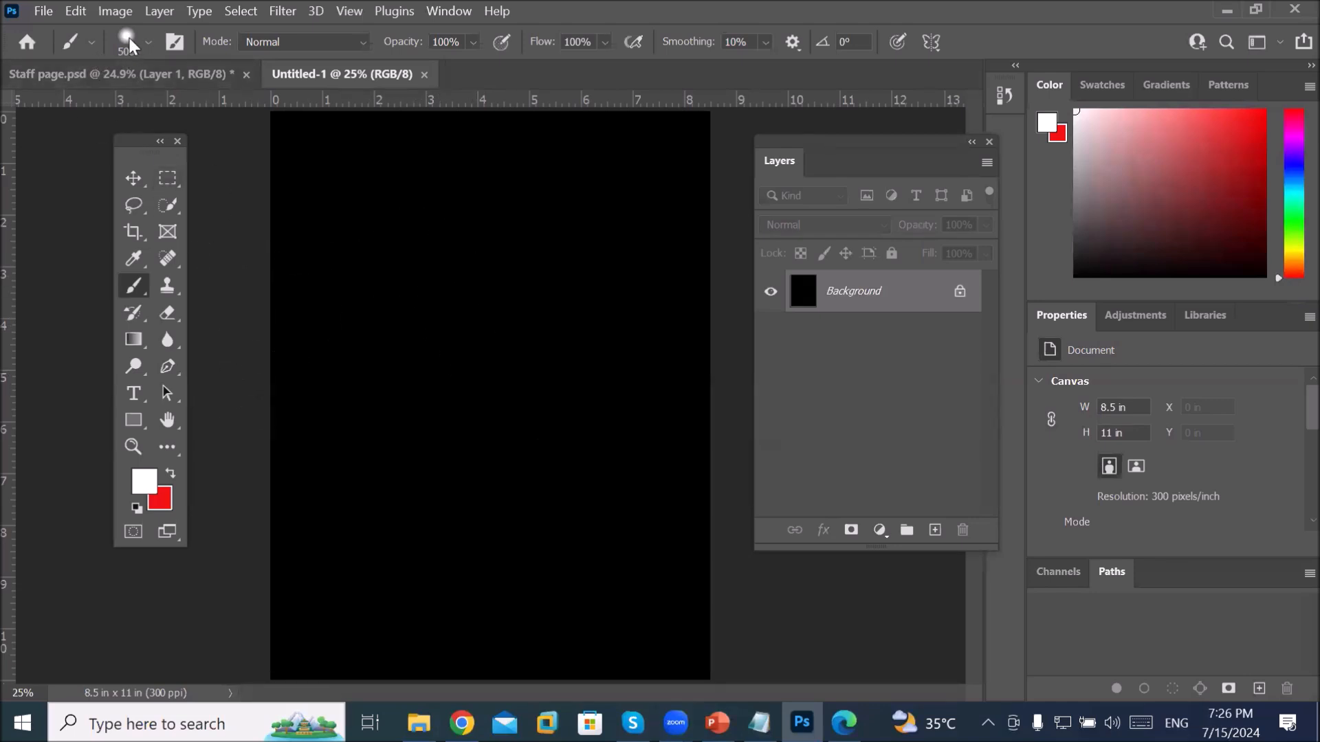
Step: Paint a soft white dab, then raise brush hardness to 100% and paint a hard white dot beside it
click(356, 180)
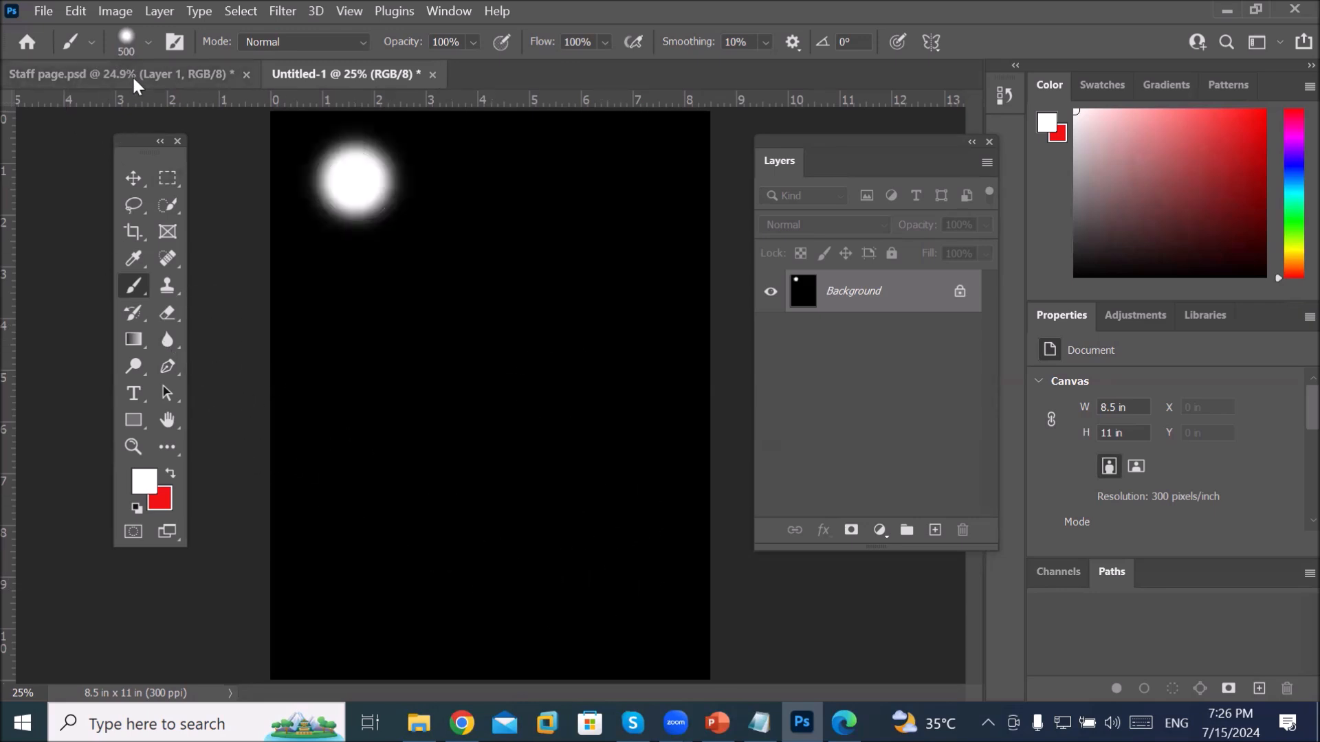
click(147, 43)
drag(165, 152, 260, 150)
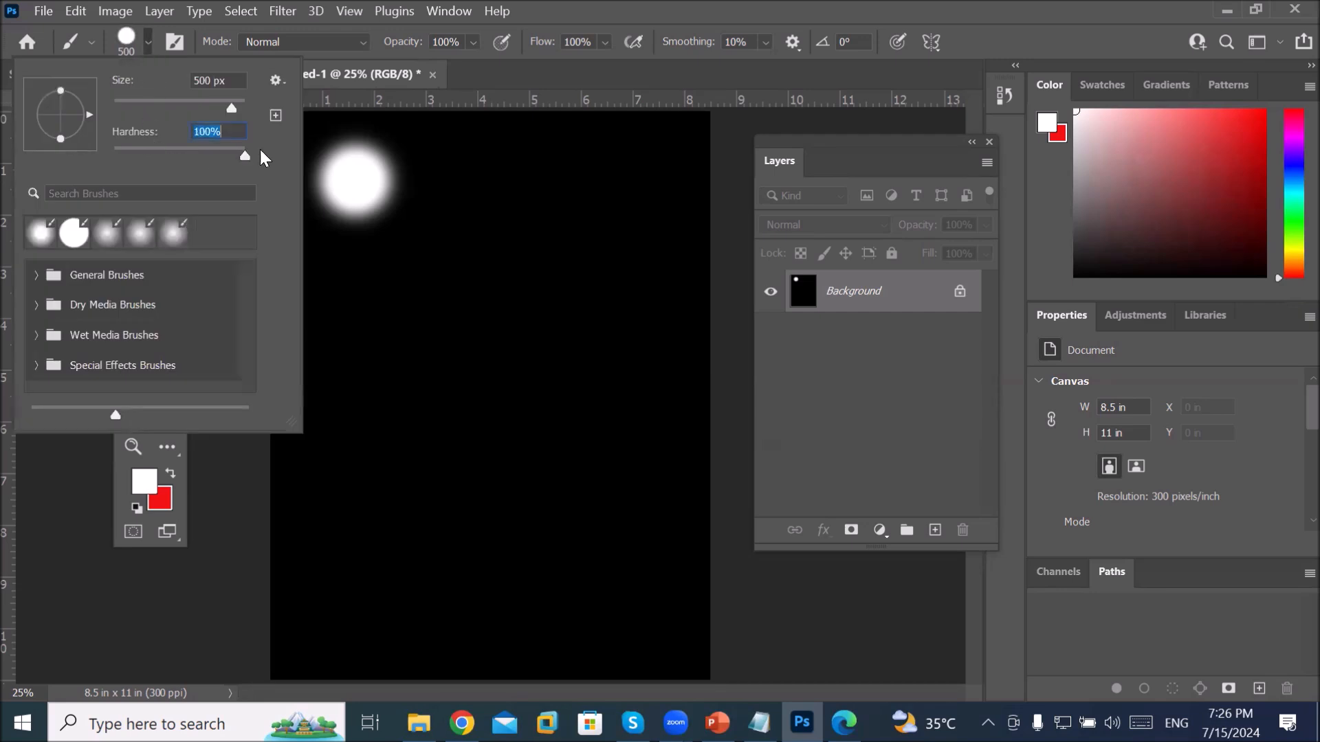
click(557, 187)
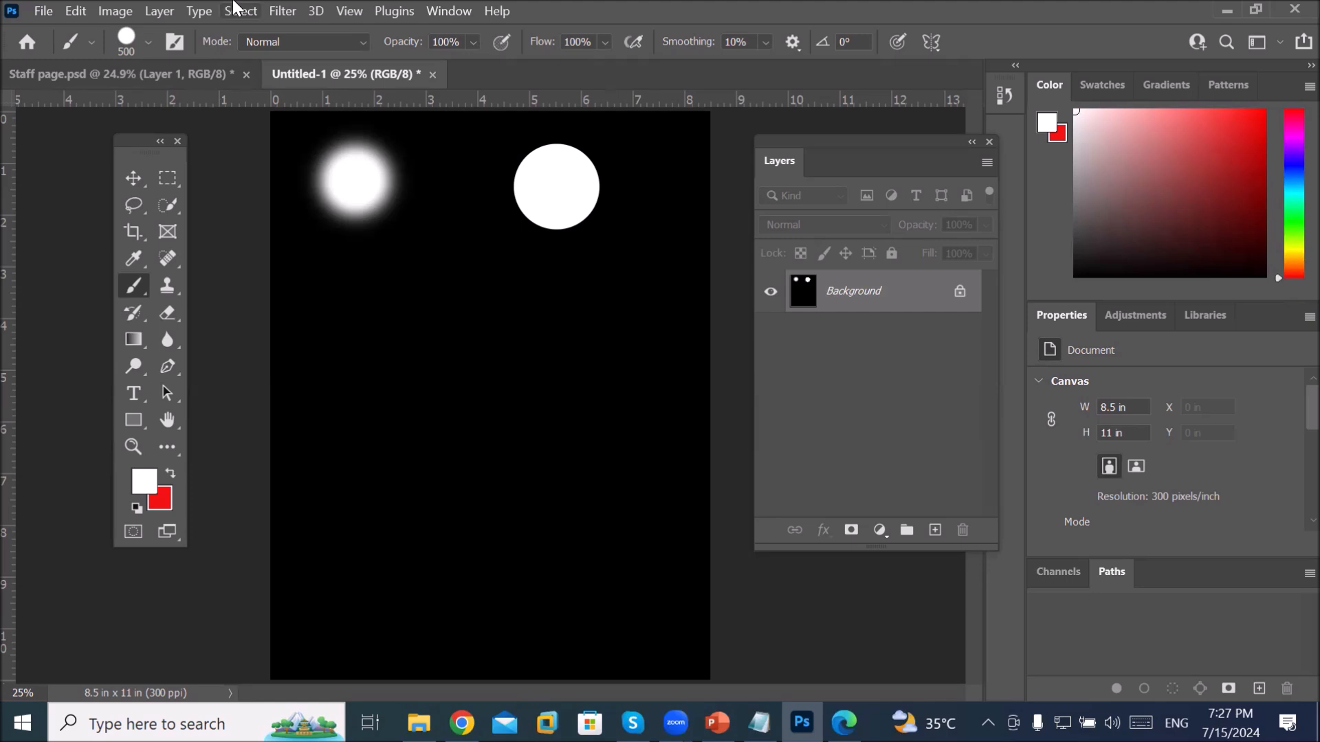
Step: Reset the workspace to the Essentials layout
click(444, 12)
mouse_move(529, 55)
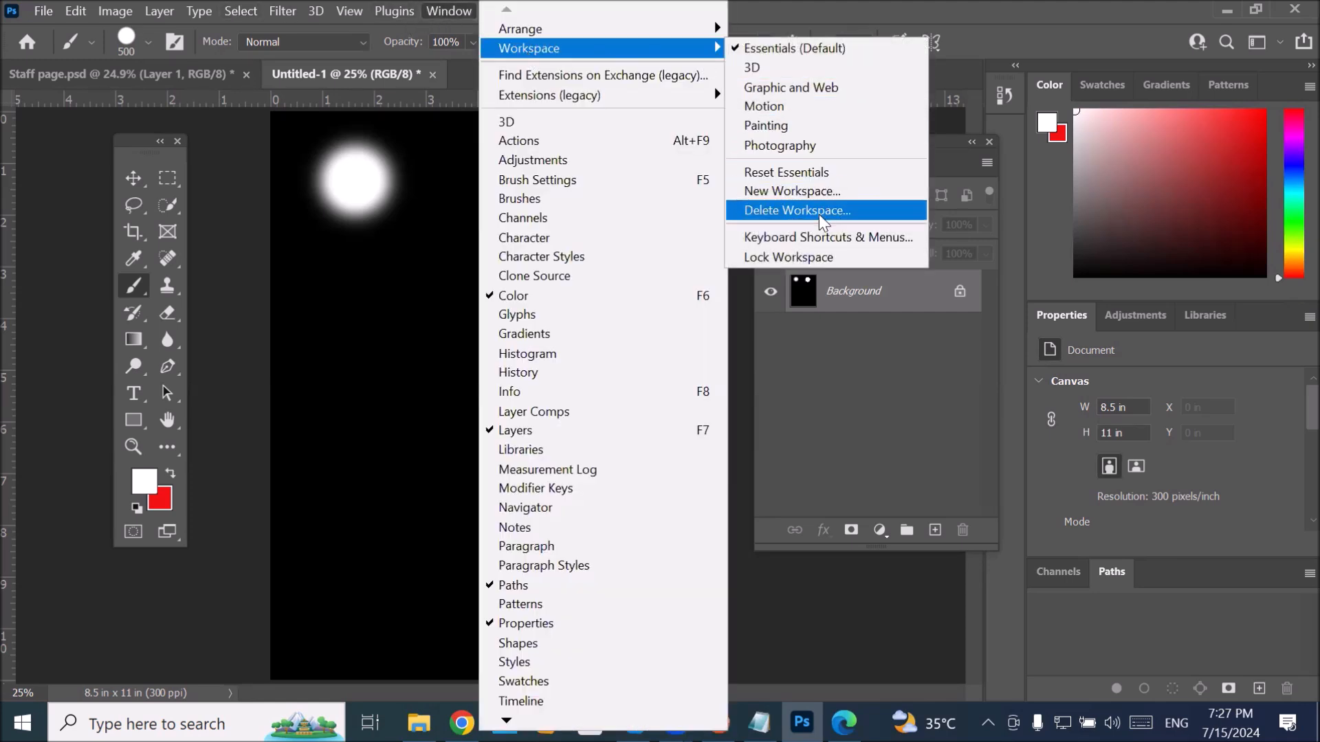
click(808, 173)
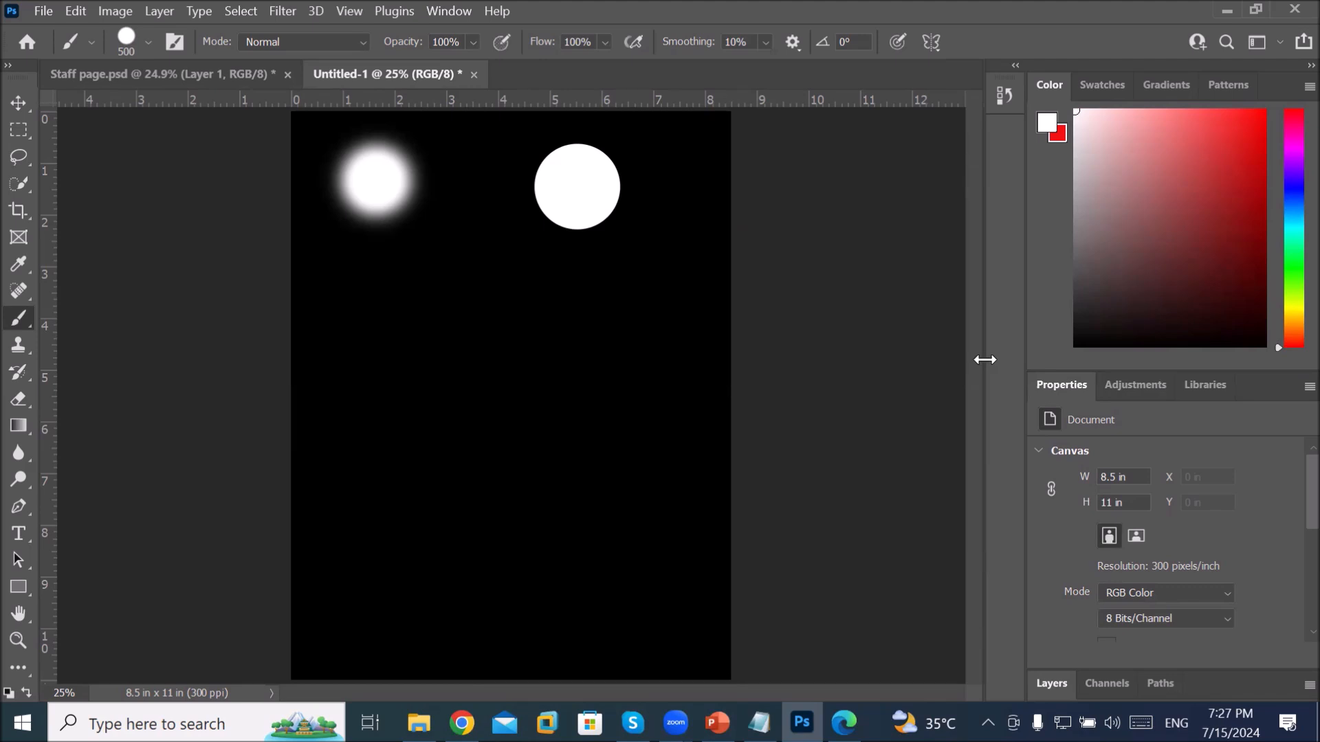
Step: Expand the Tools panel to two columns and float it over the canvas area
click(8, 66)
drag(35, 72, 217, 162)
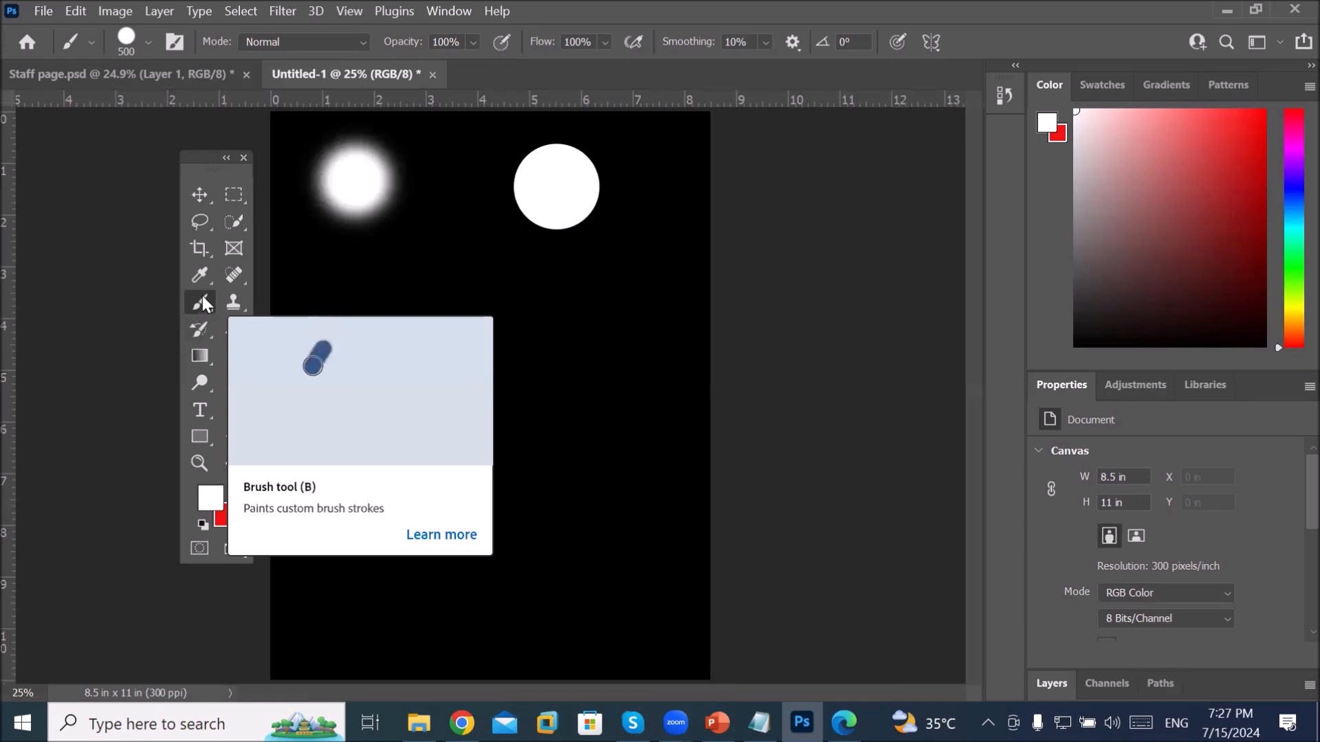
click(448, 12)
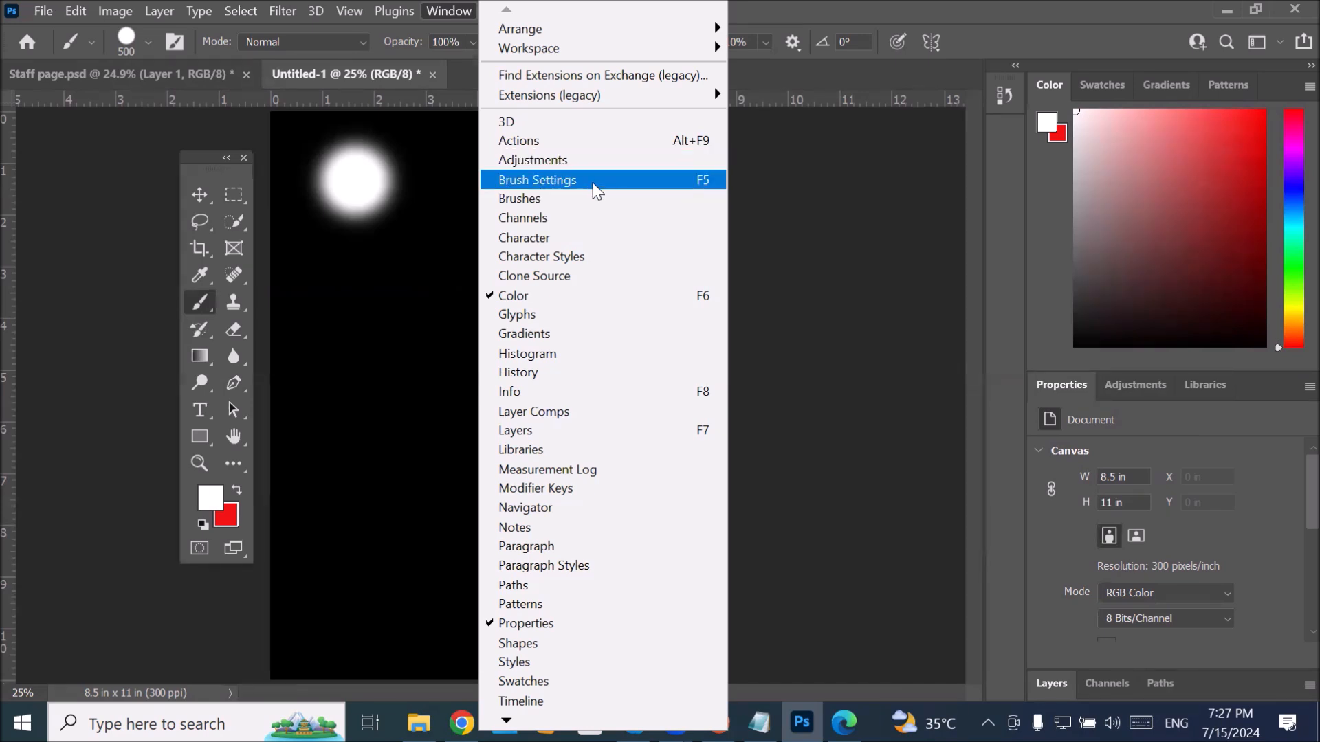
Step: Set brush spacing to 178% and paint a zigzag column of separate white dots down the canvas
click(595, 190)
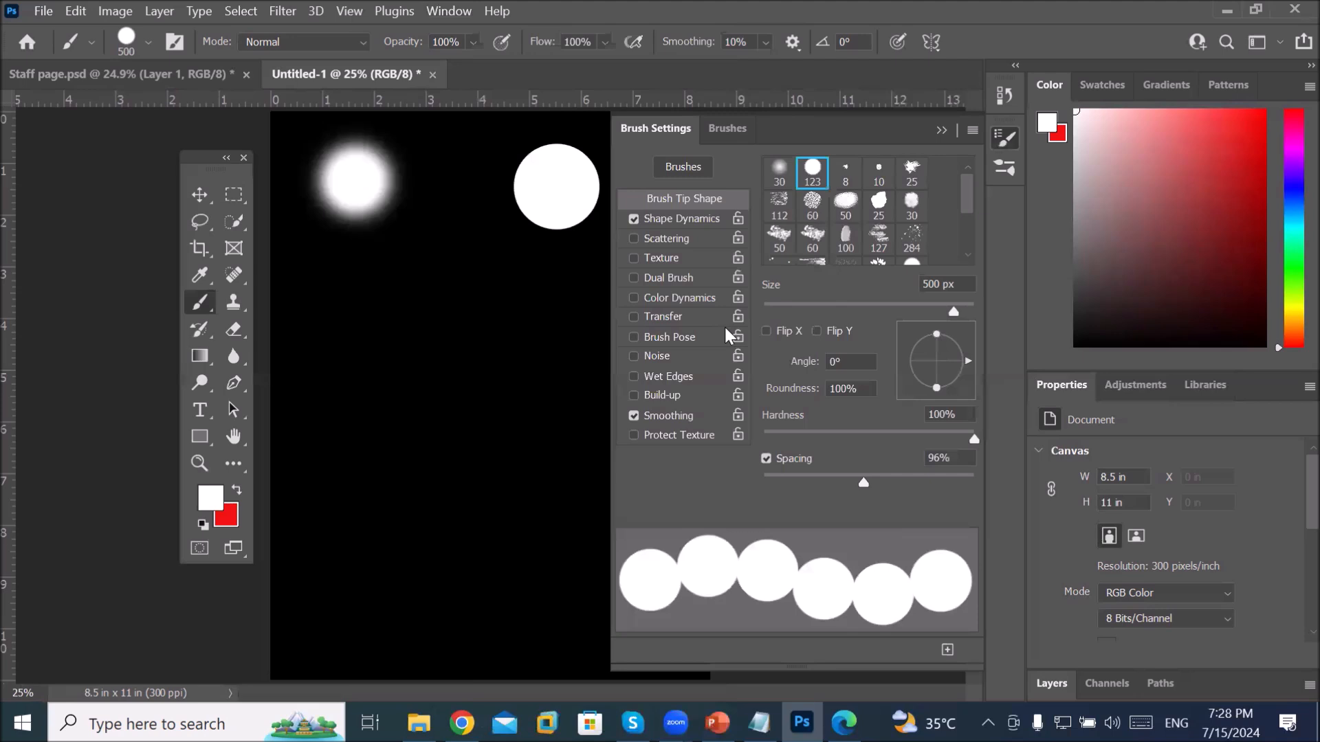
click(736, 127)
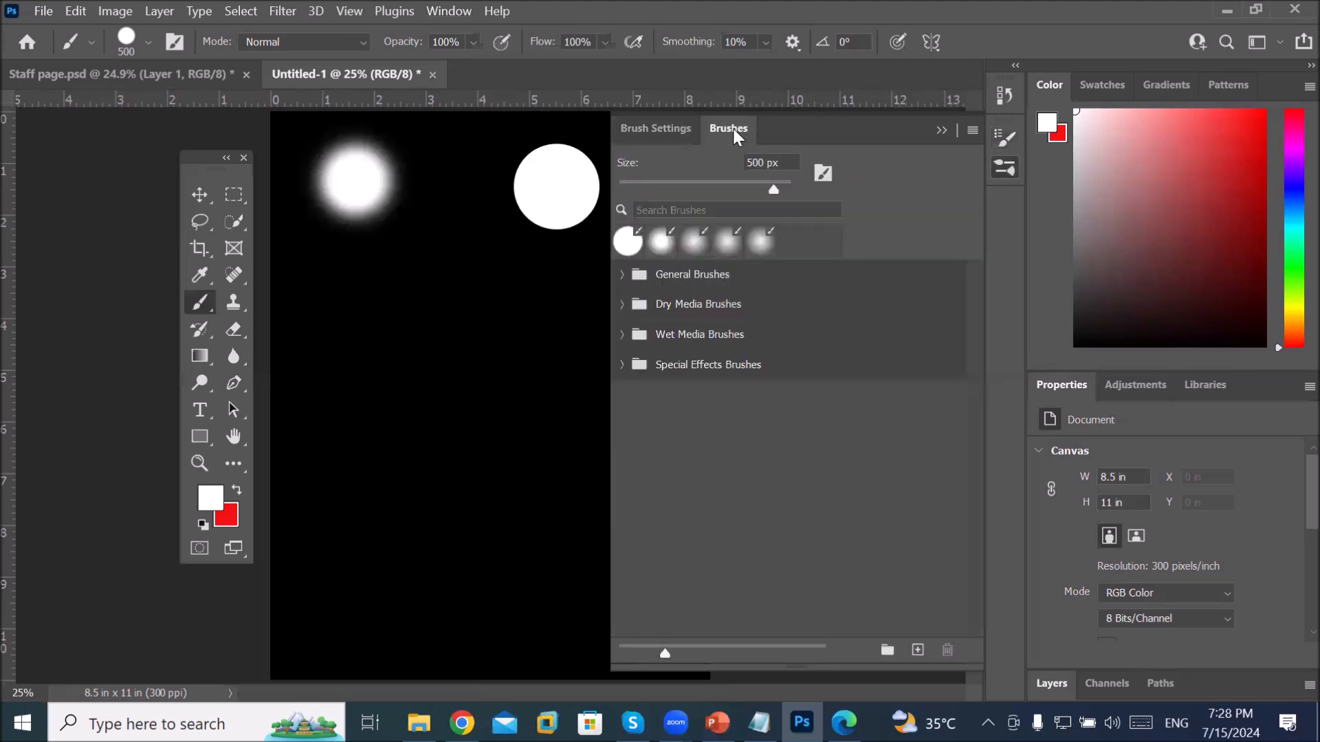
click(667, 128)
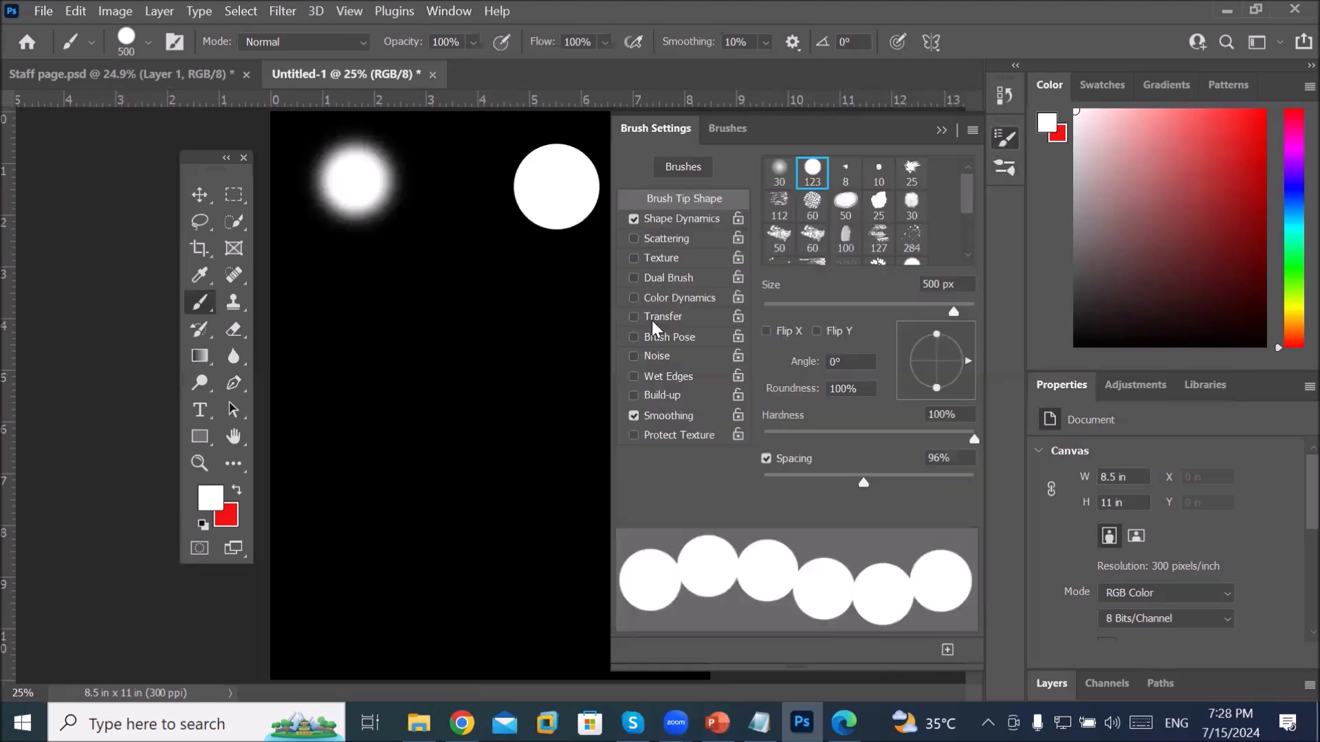
mouse_move(864, 483)
mouse_down()
mouse_move(910, 476)
mouse_move(900, 469)
mouse_up()
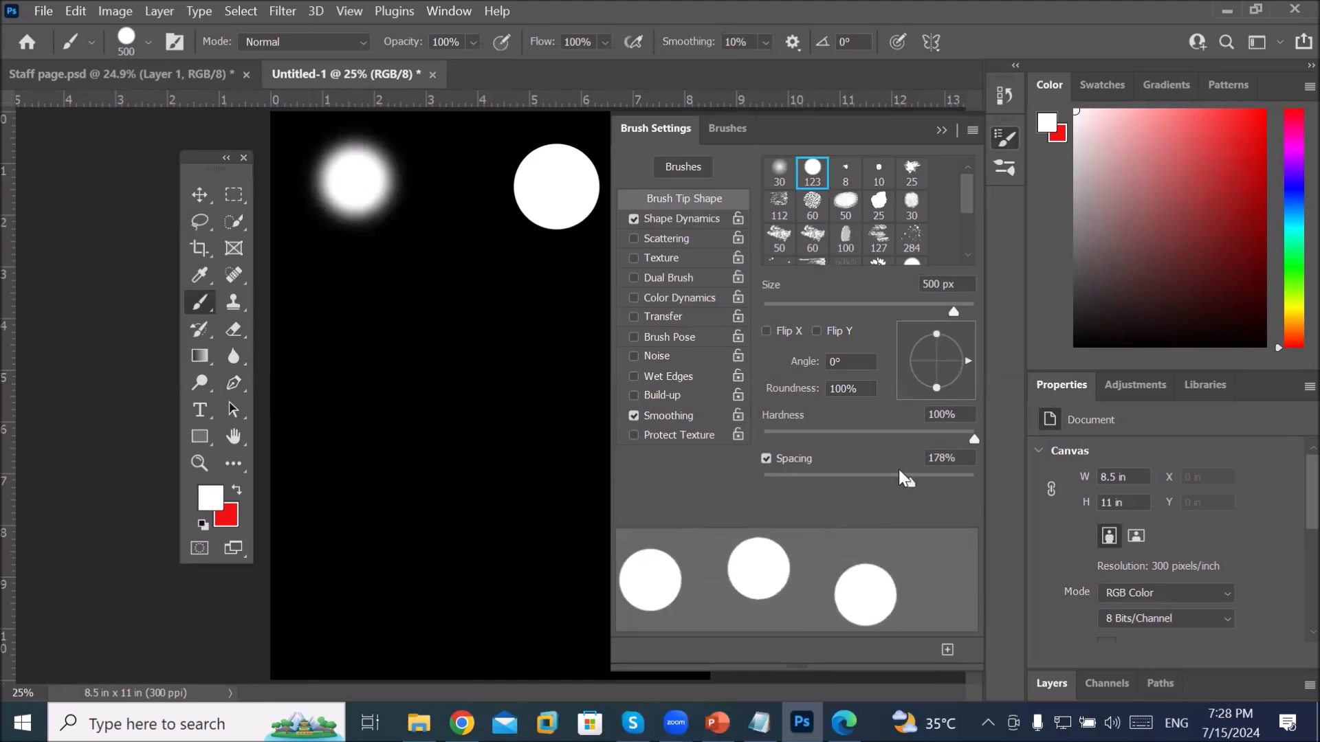
click(433, 294)
mouse_move(388, 355)
mouse_down()
mouse_move(357, 457)
mouse_move(442, 554)
mouse_move(306, 646)
mouse_up()
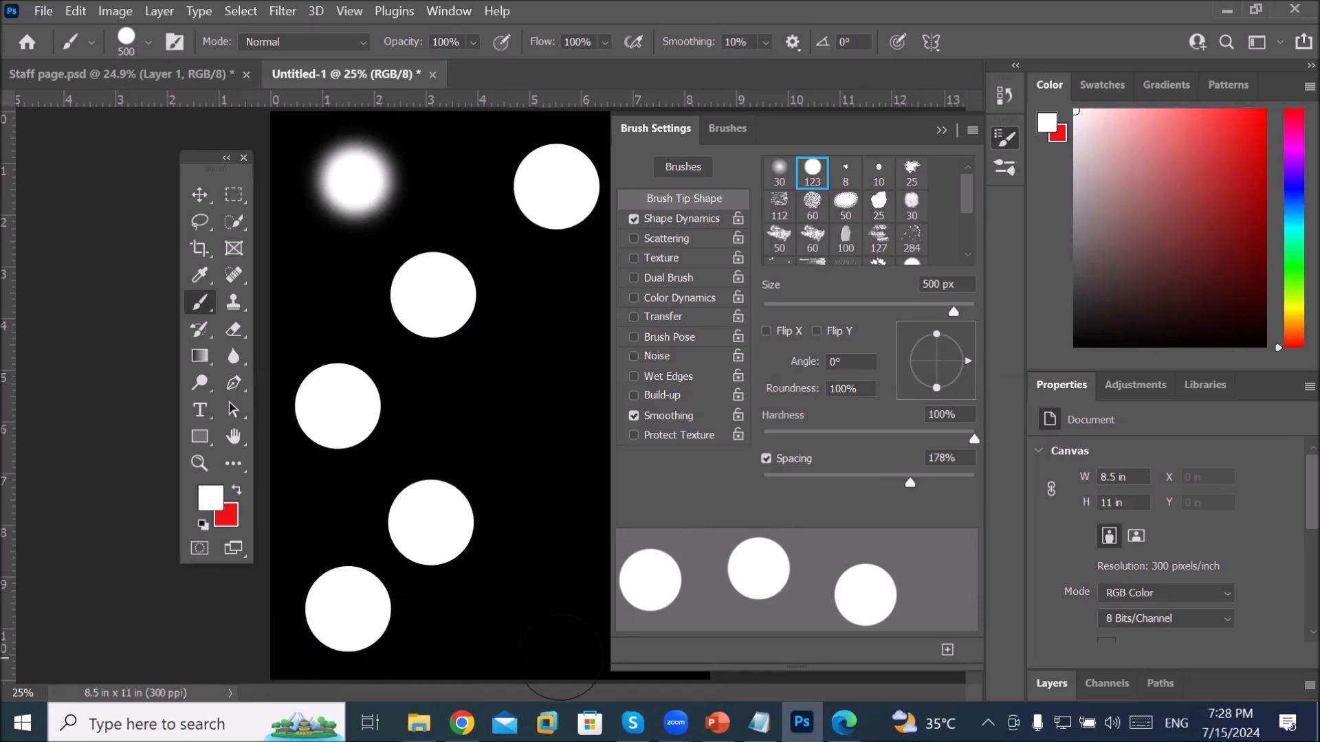
Step: At 1% spacing paint two straight vertical white strokes, then raise spacing to 143%
drag(906, 485, 761, 483)
click(546, 311)
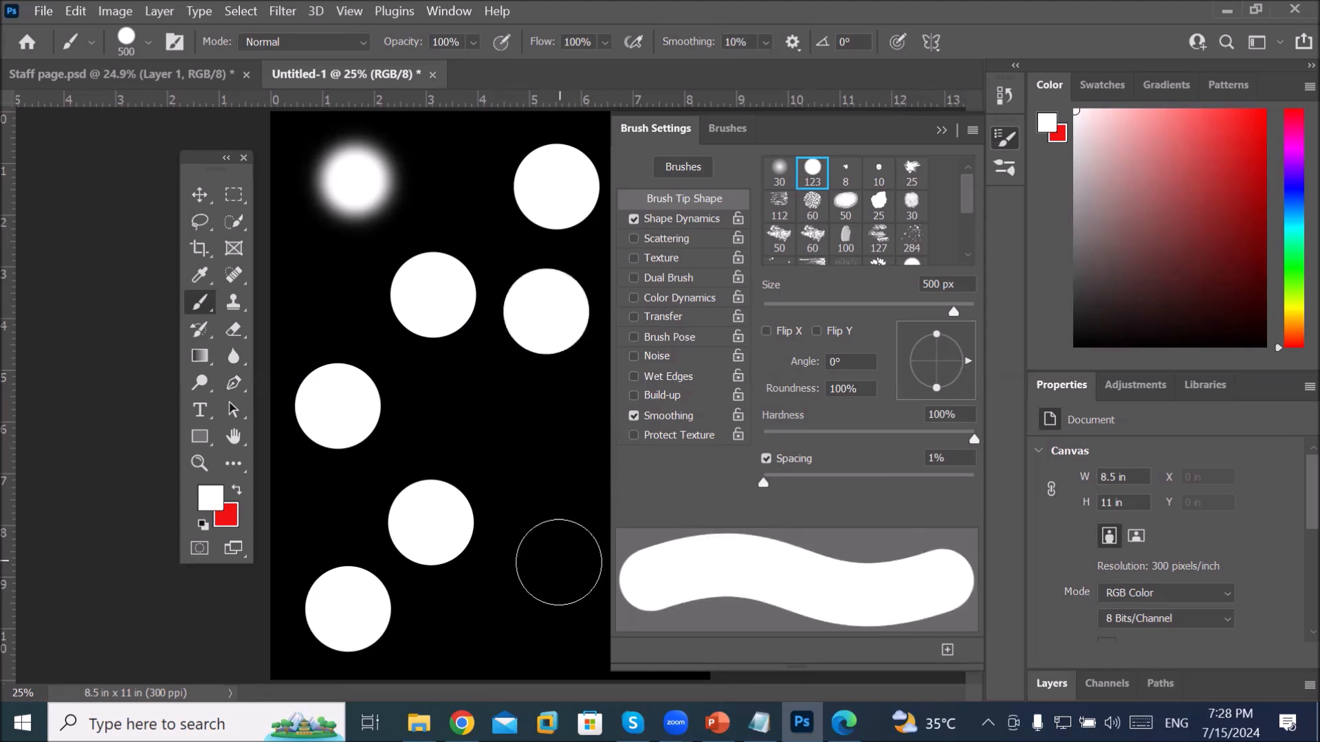
shift+click(550, 572)
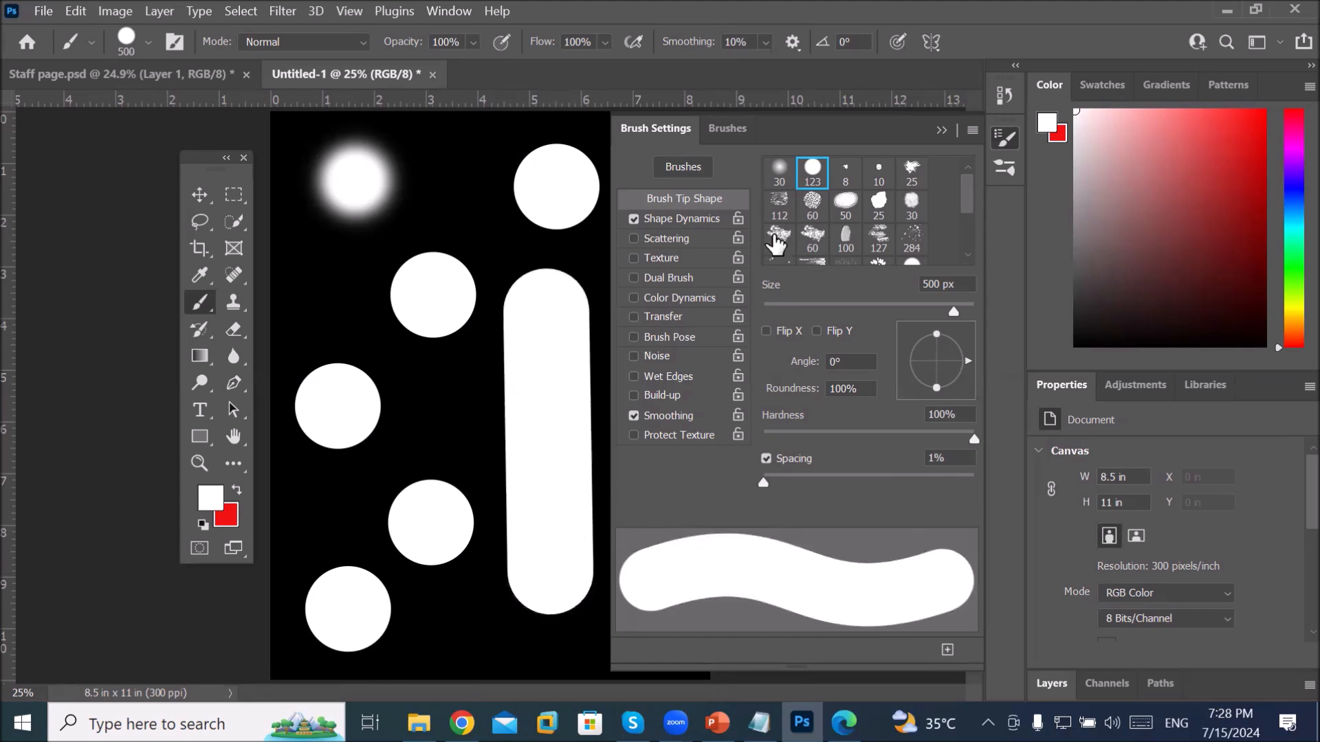
click(939, 131)
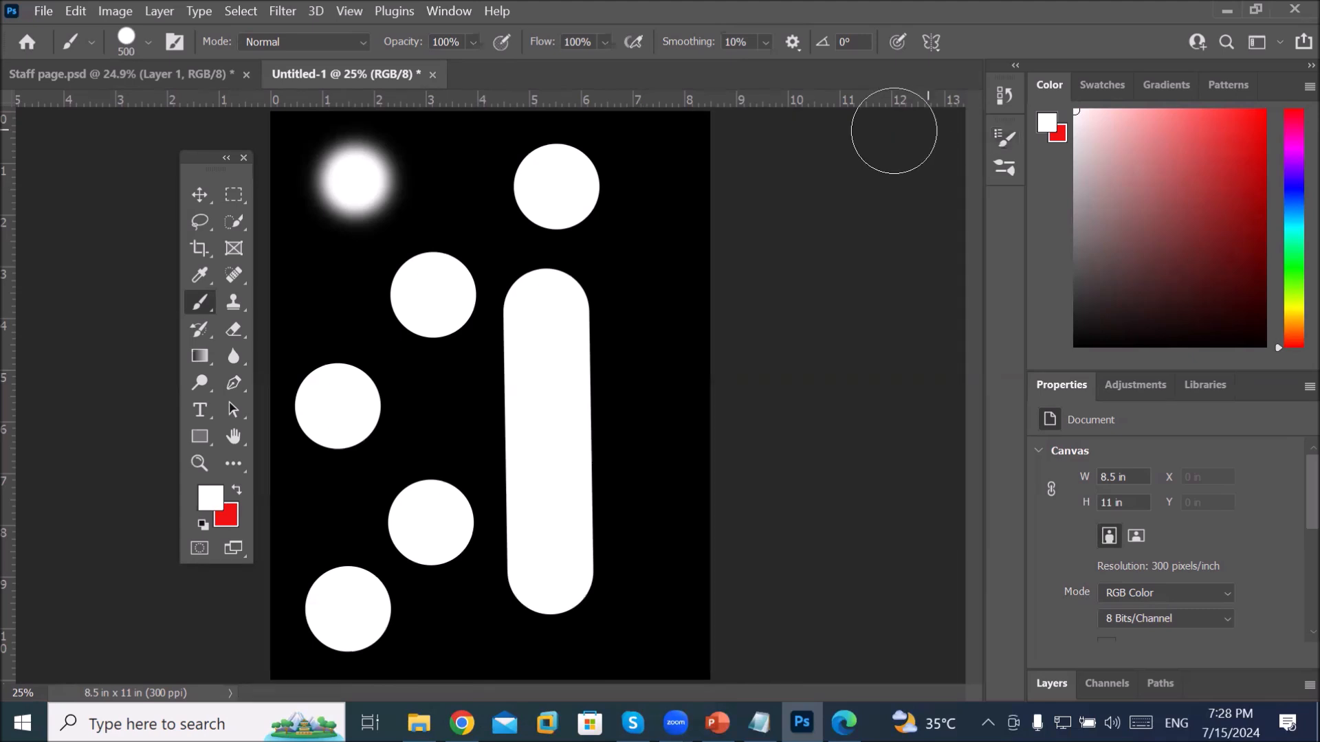
click(688, 187)
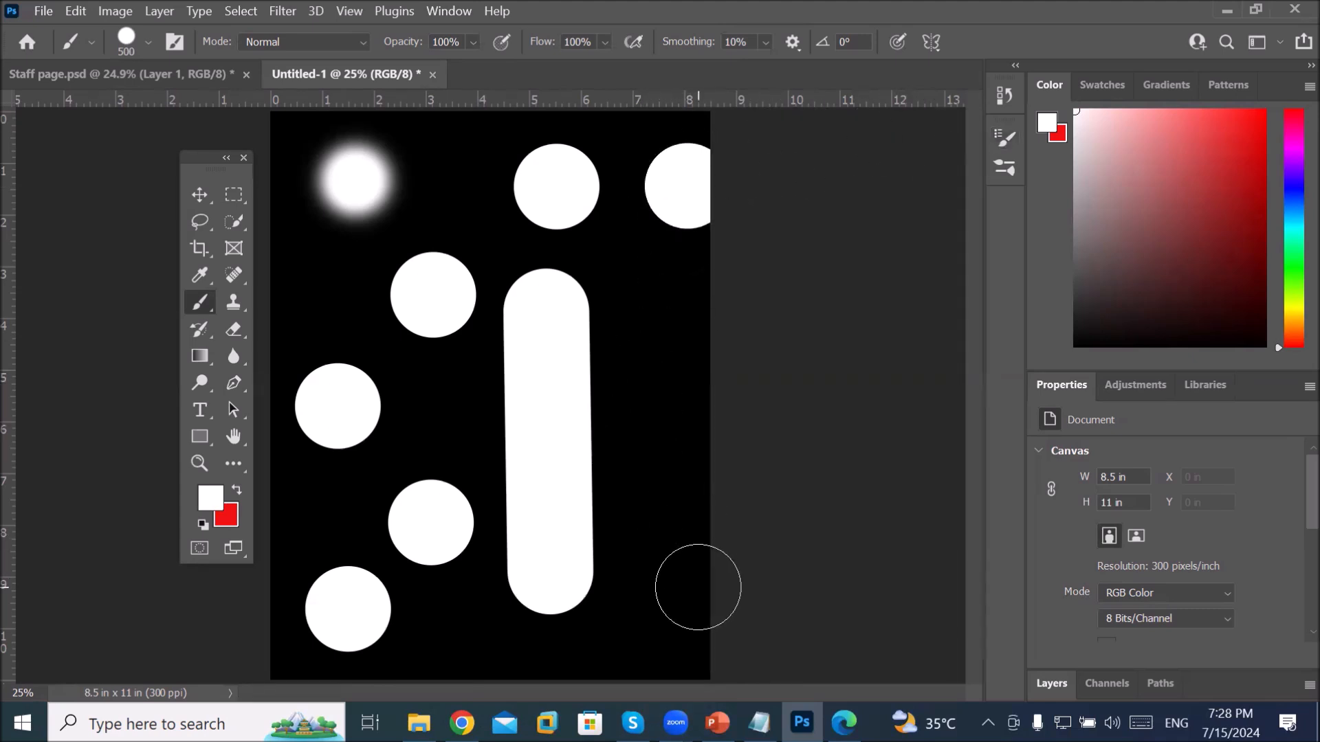
shift+click(697, 584)
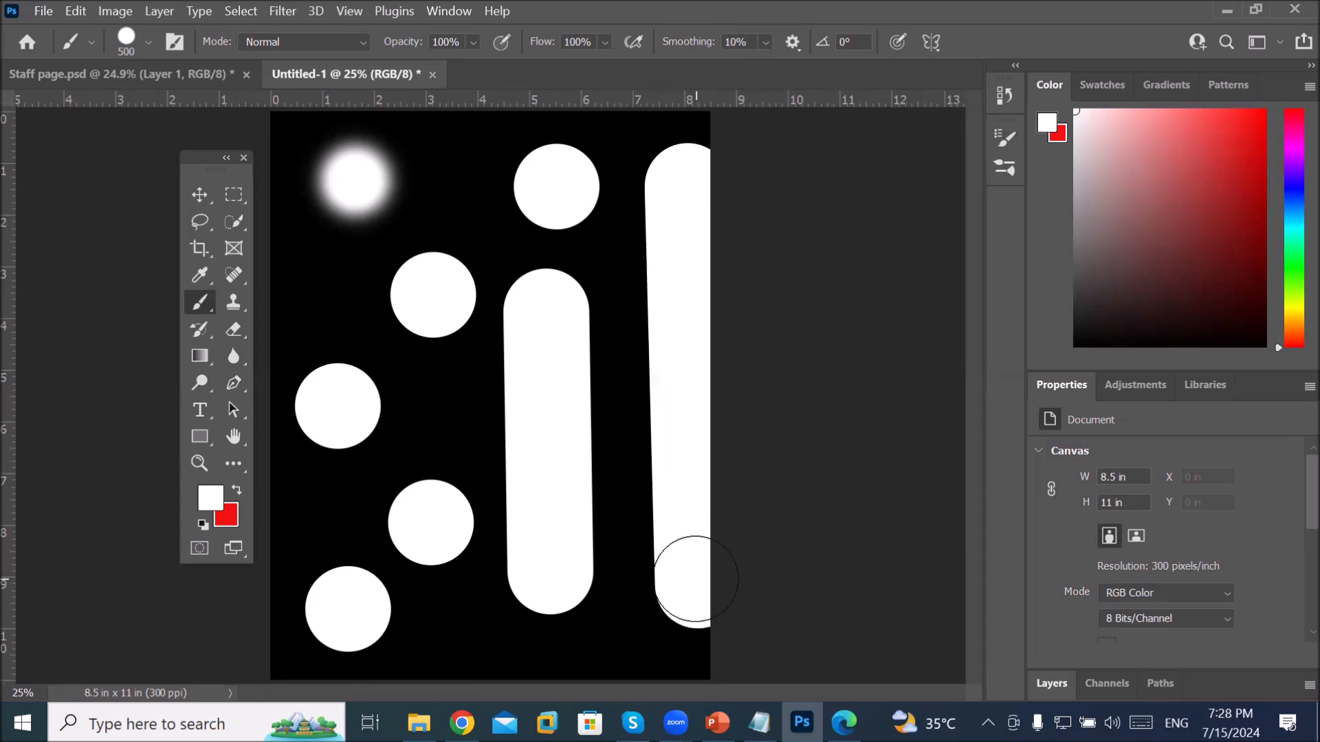
click(998, 138)
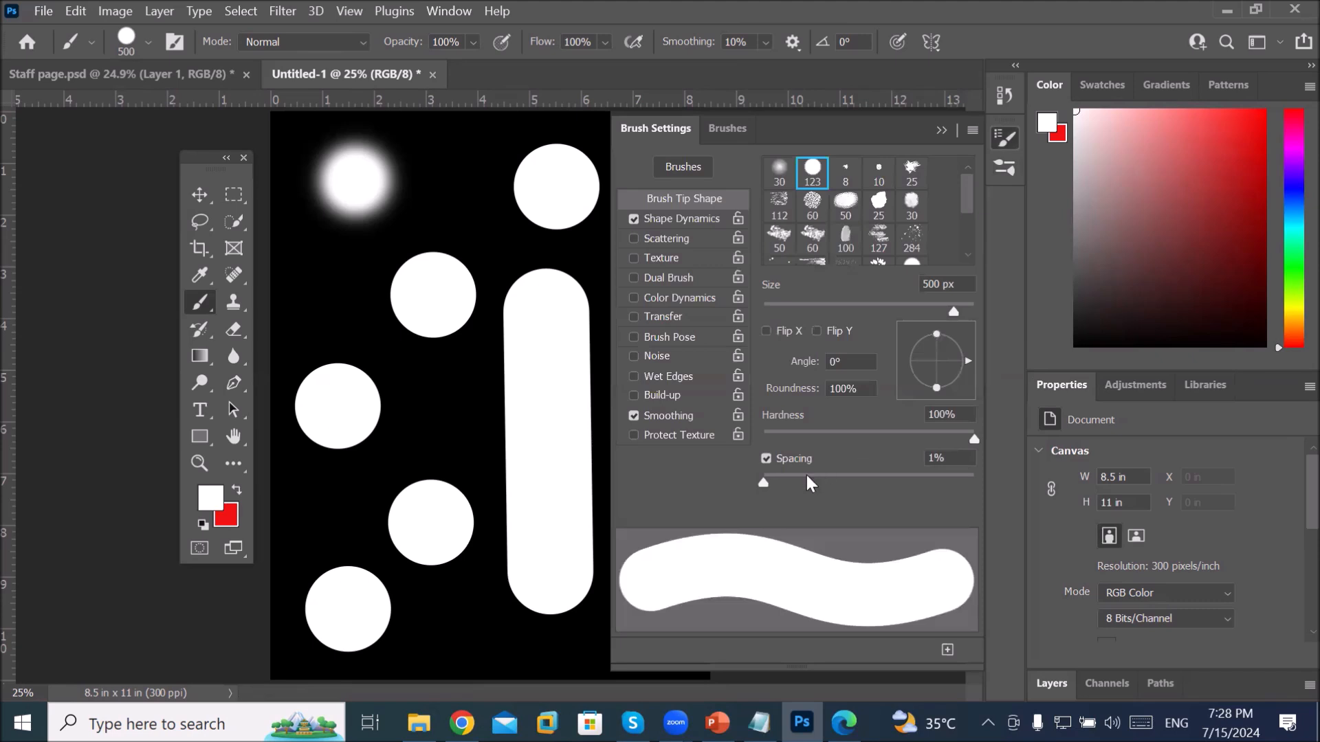
drag(764, 483, 888, 483)
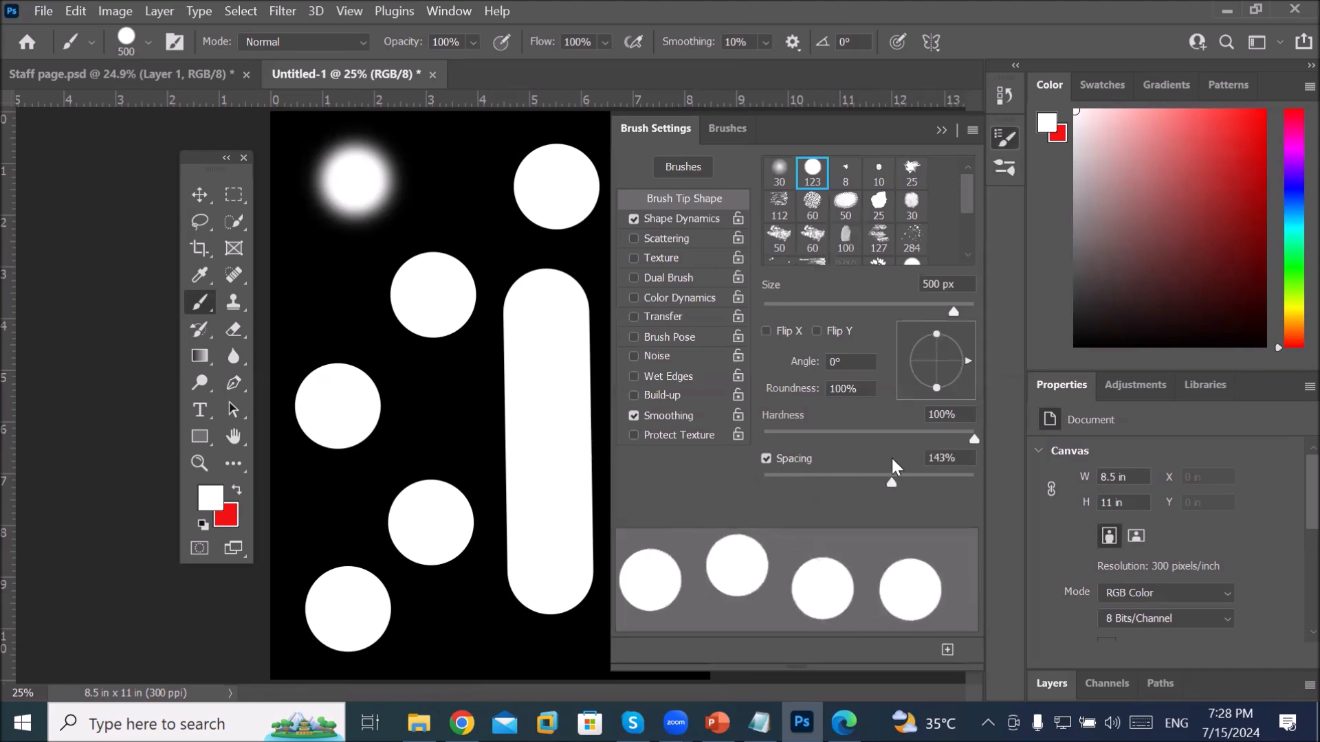
Step: Switch to red and paint a straight line of red dots down the page's left edge
click(237, 489)
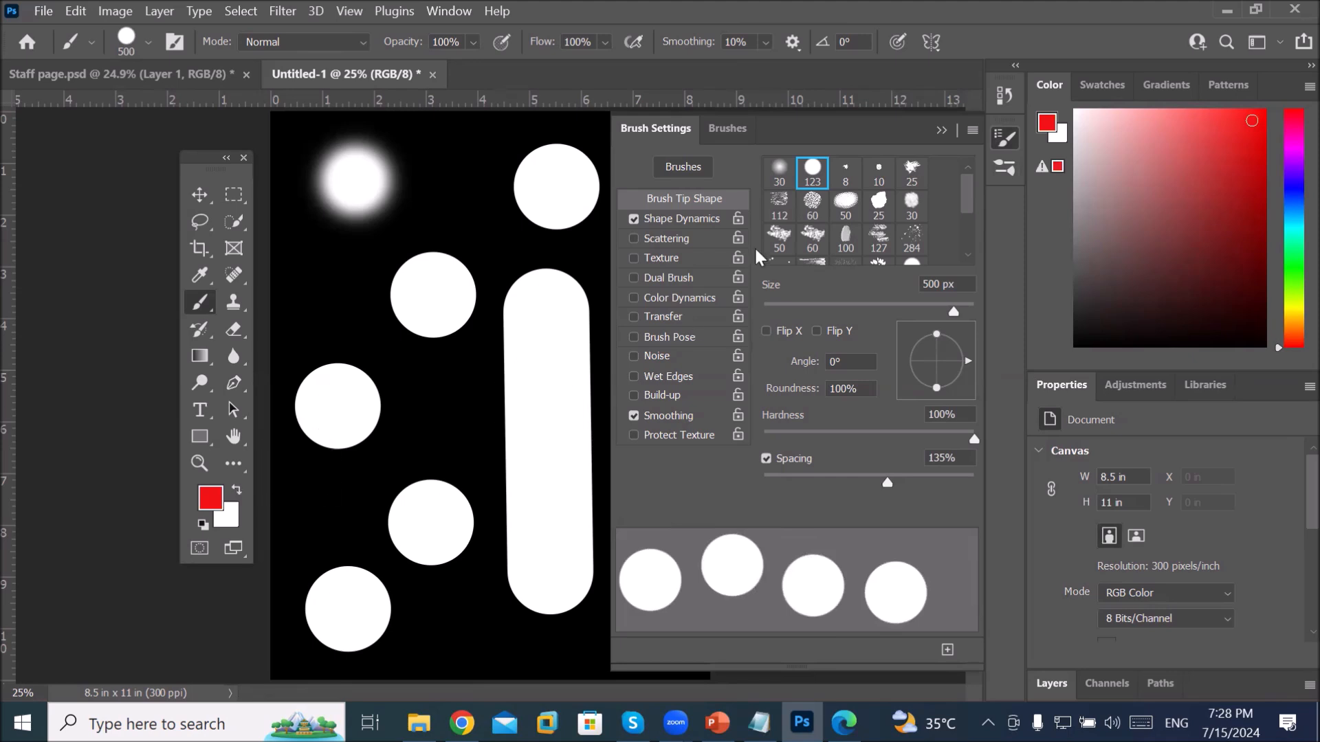
click(941, 131)
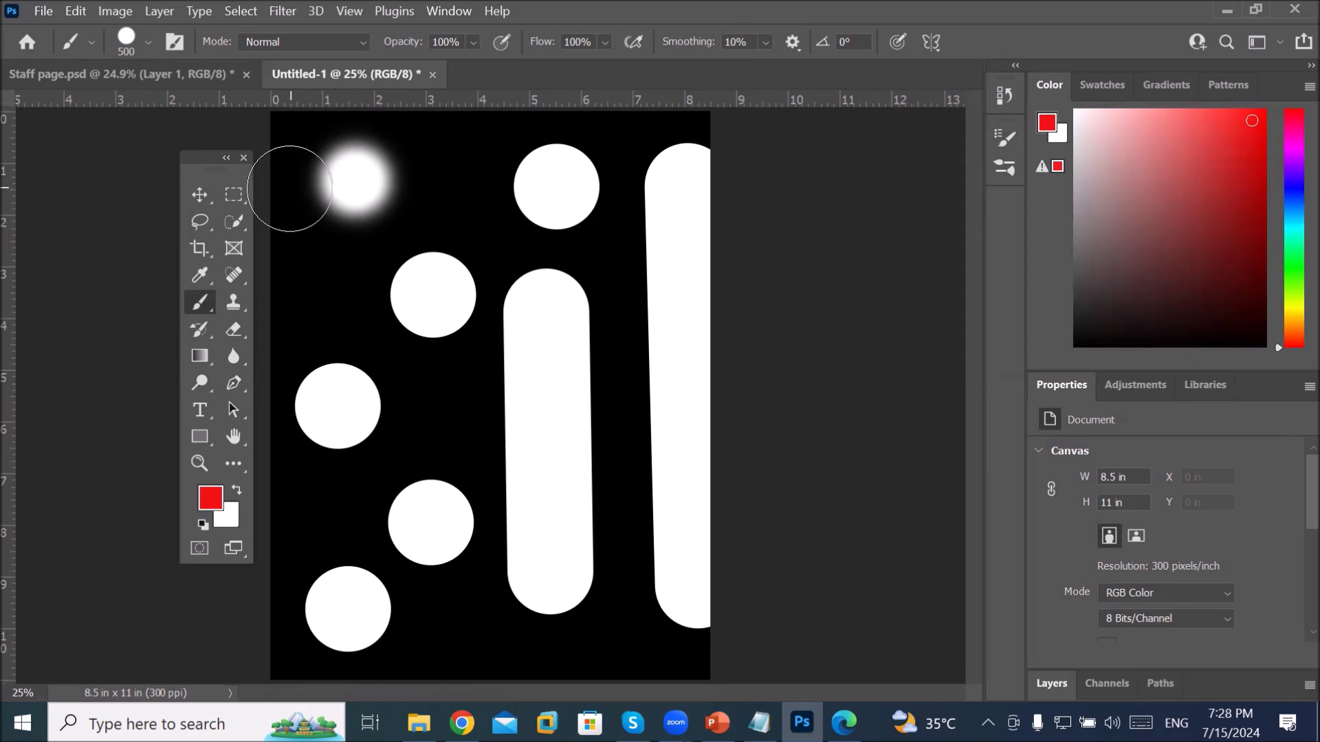
drag(216, 165, 128, 151)
click(264, 172)
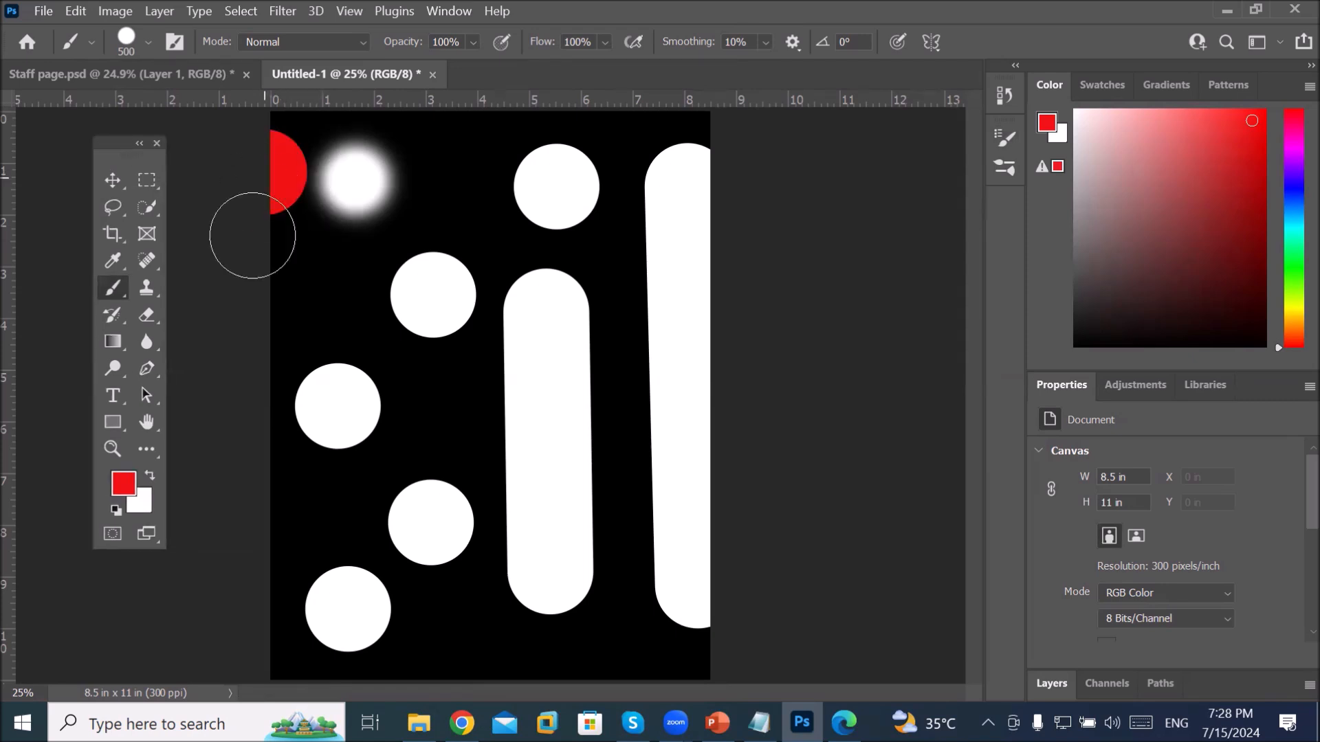
shift+click(277, 574)
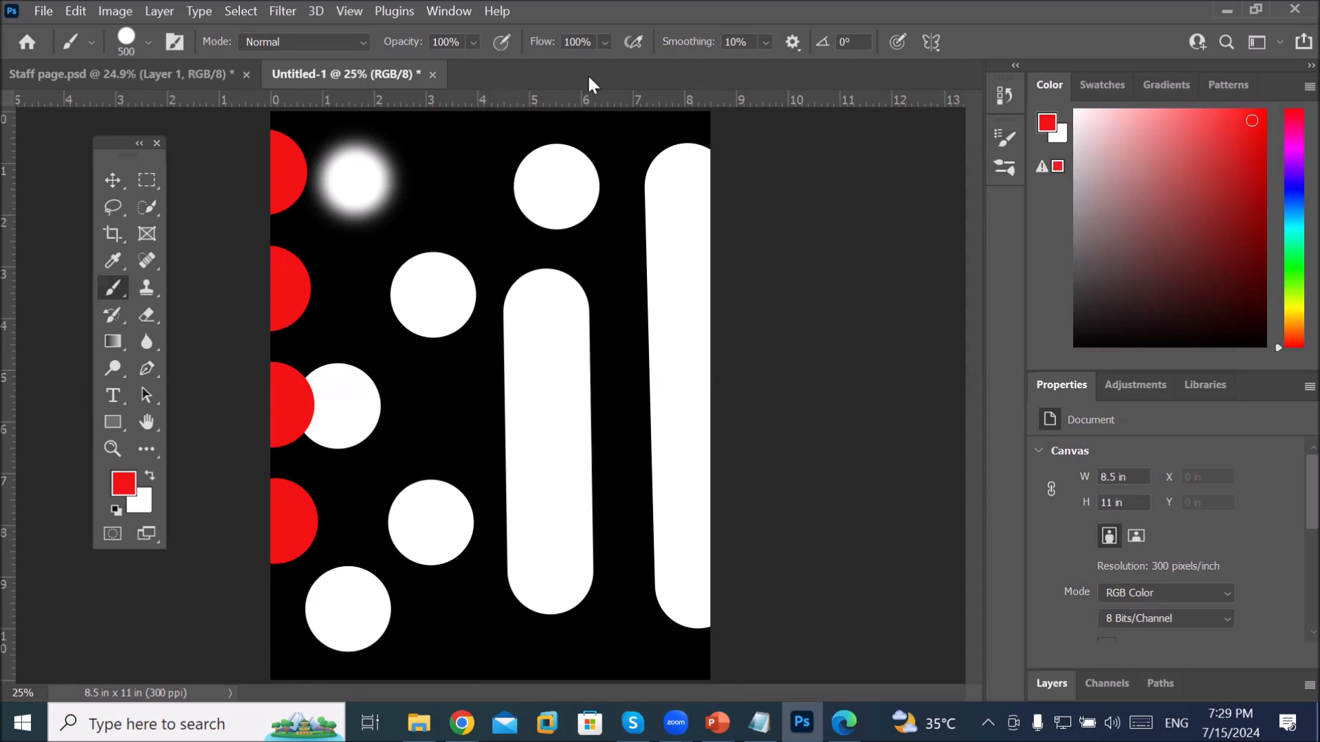
click(1005, 139)
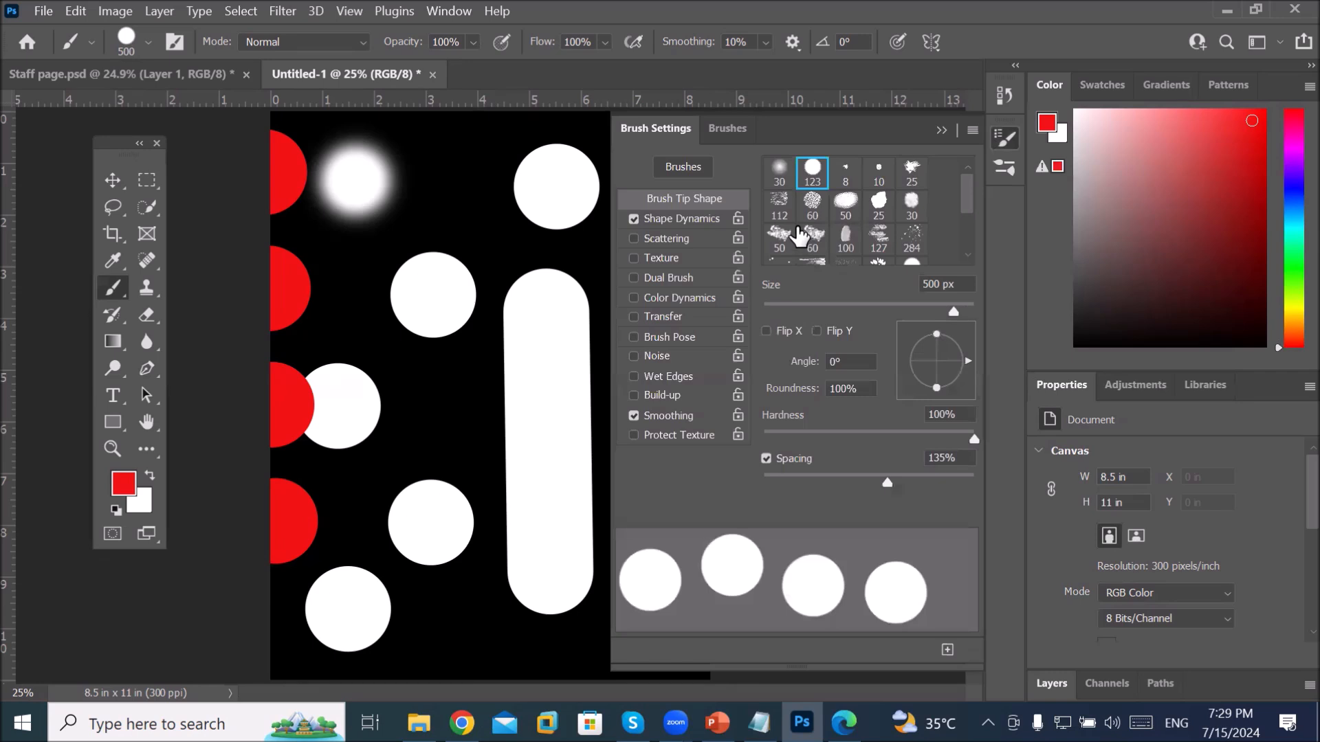
Step: Select the Kyle's Paintbox - Wet Blender 50 brush from the Wet Media Brushes presets
click(730, 130)
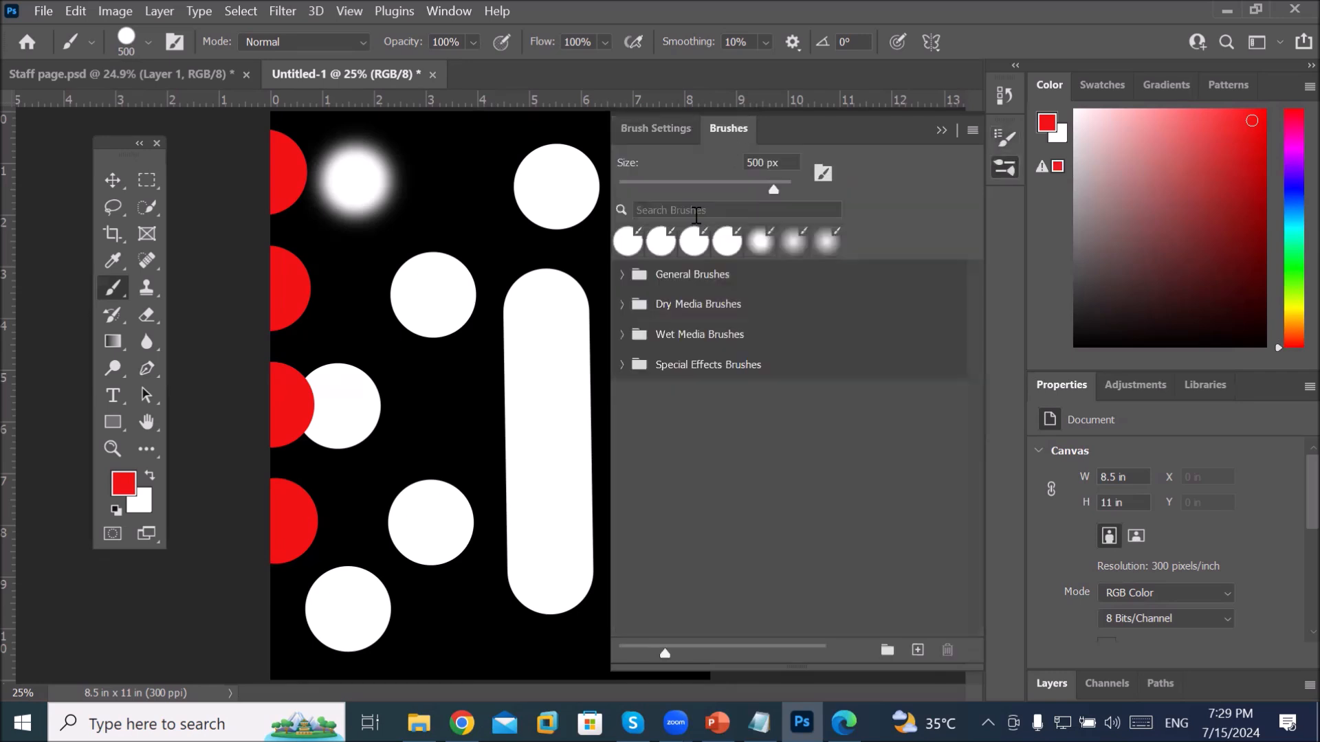
click(621, 275)
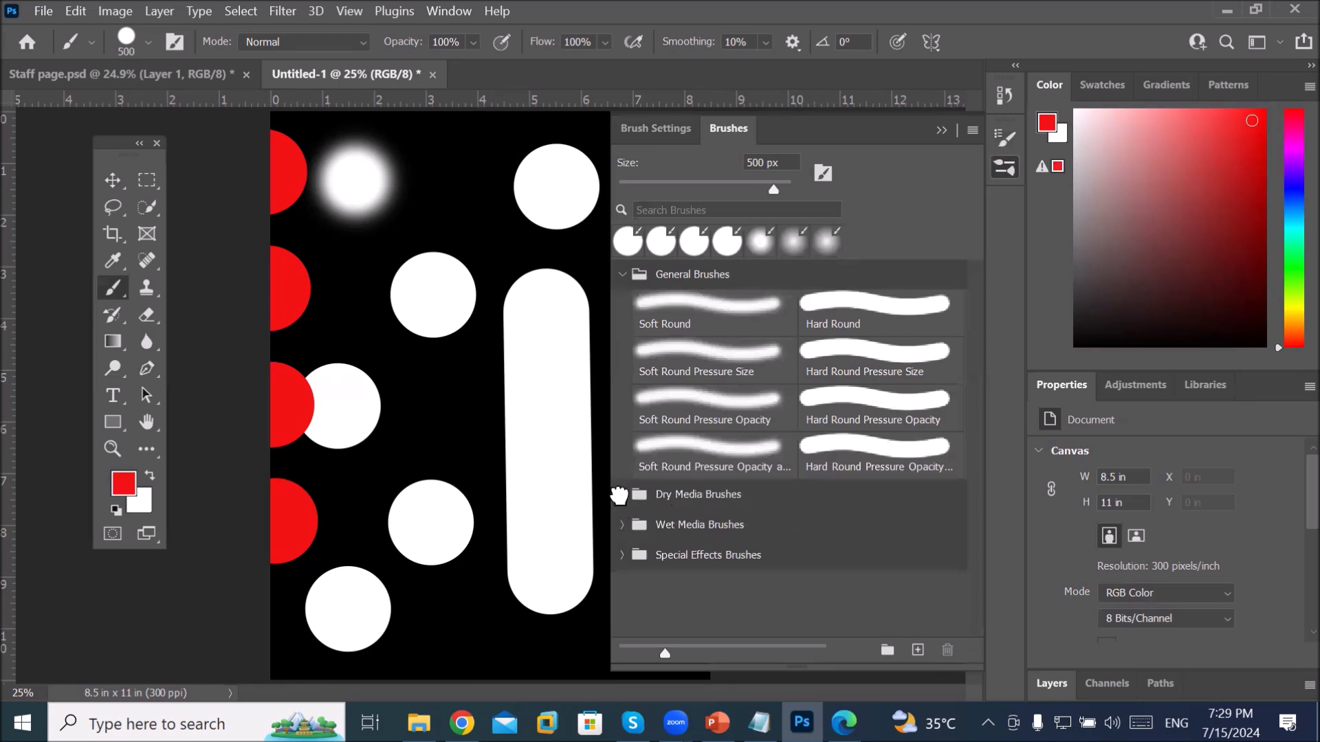
click(622, 495)
scroll(883, 508, down, 1)
scroll(883, 509, down, 1)
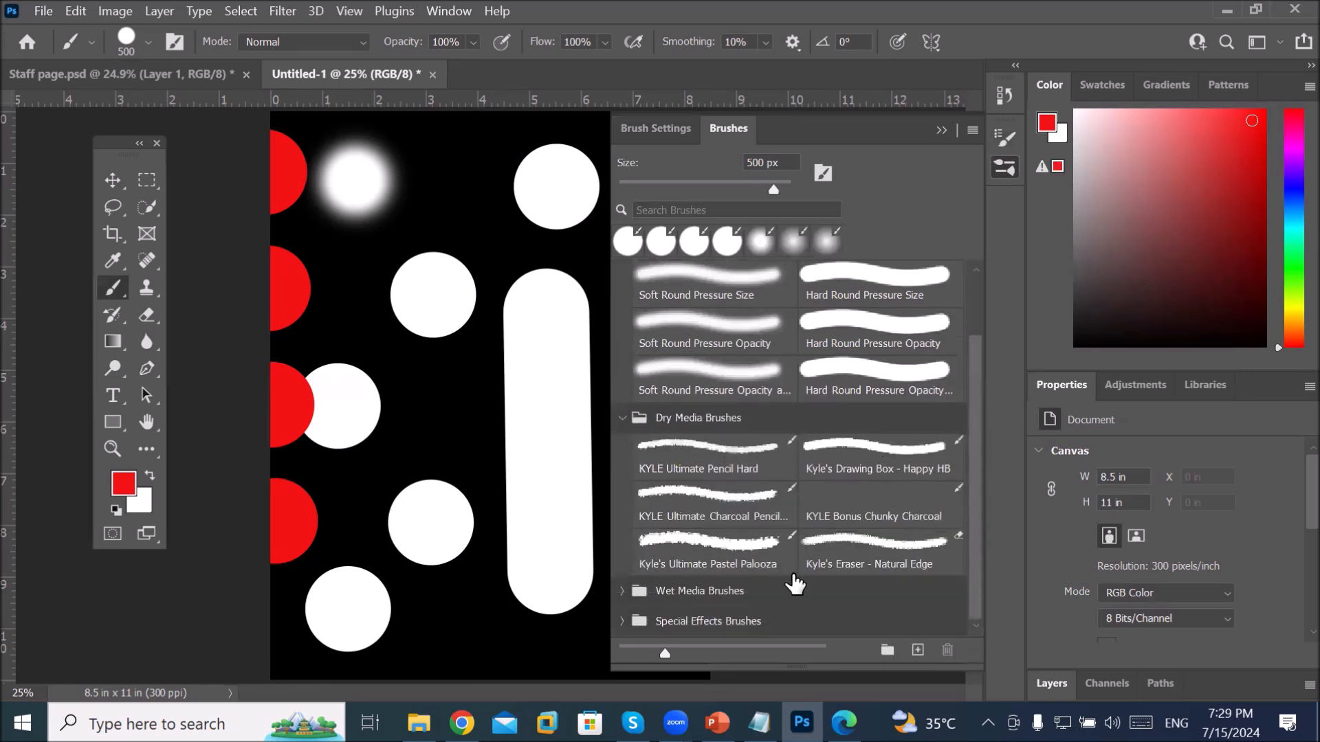
click(621, 590)
scroll(827, 519, down, 4)
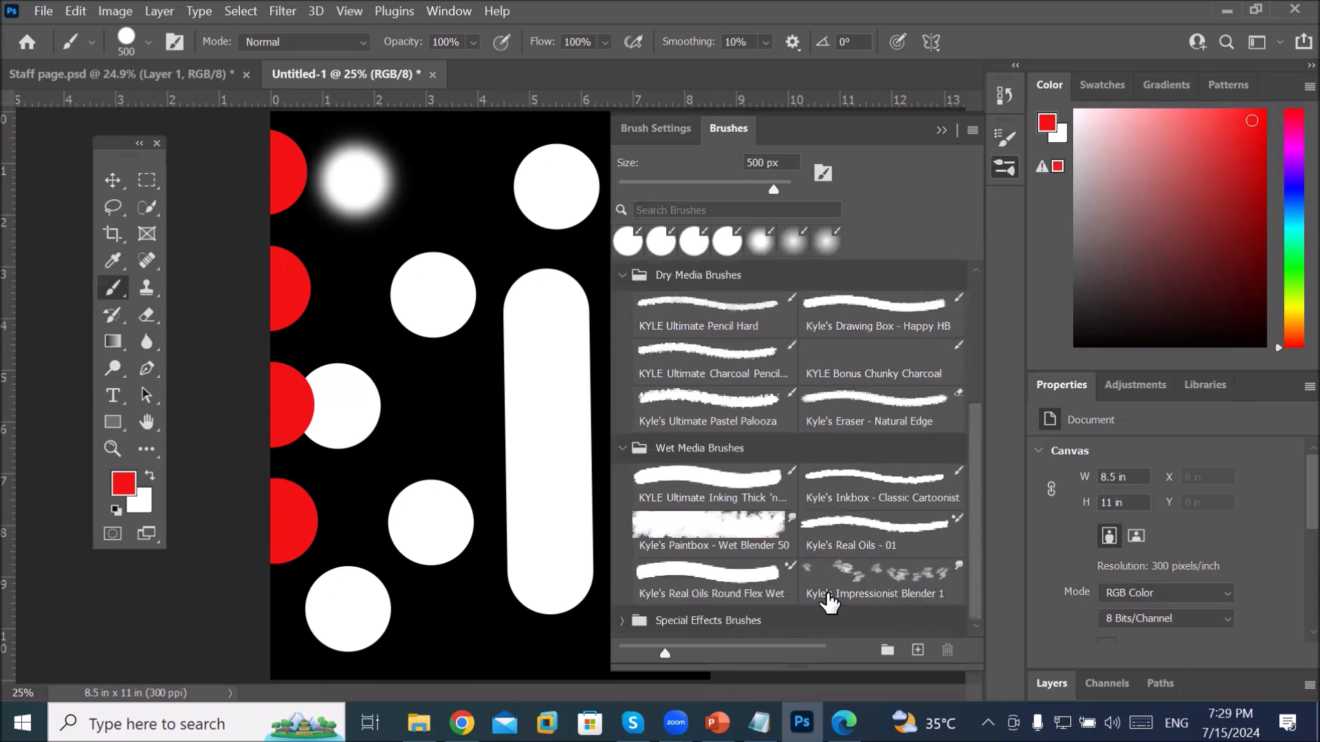
click(883, 572)
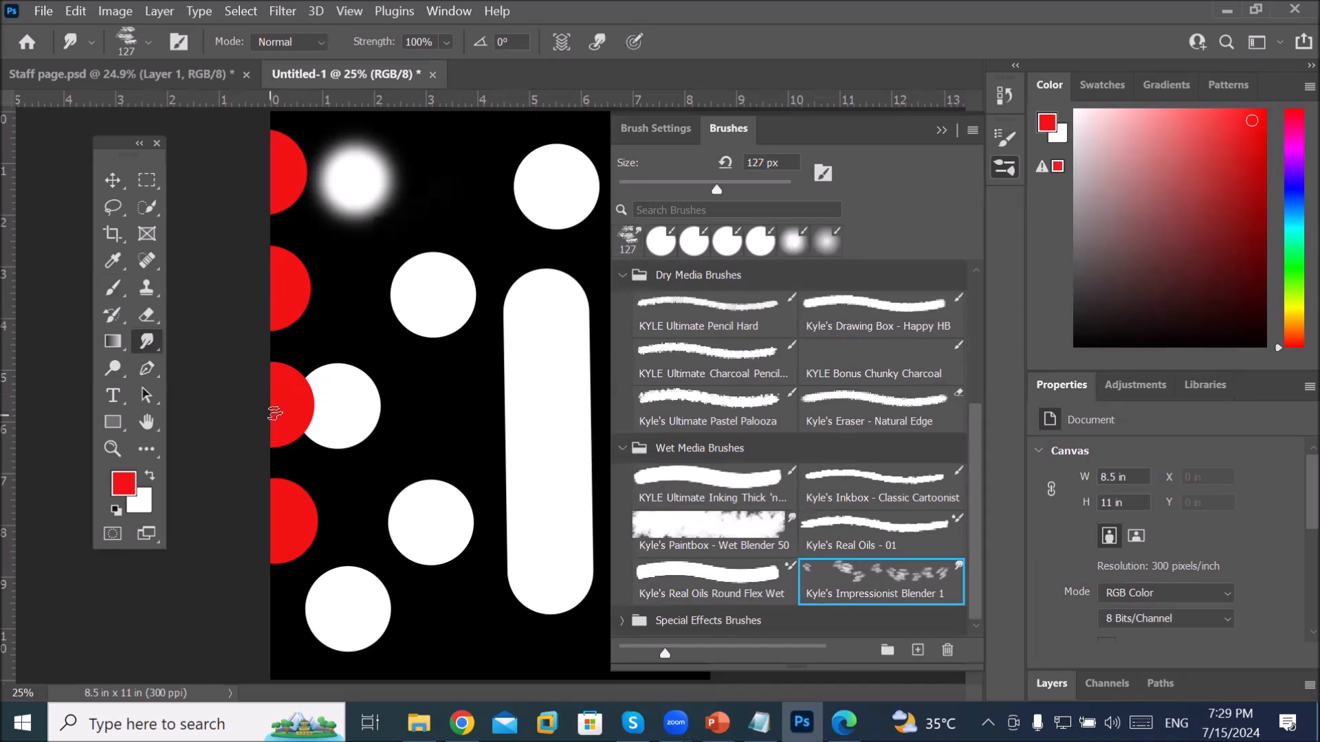
click(698, 536)
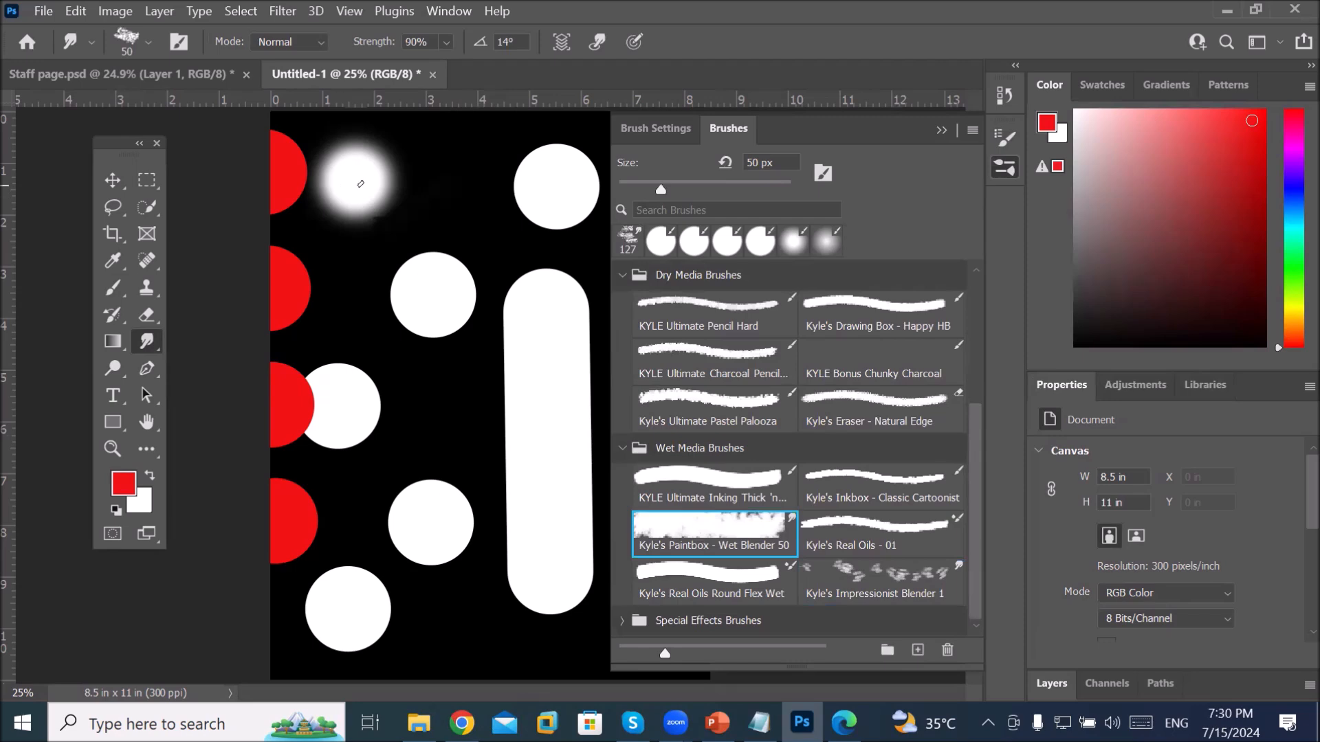
Step: Enlarge the brush and smudge the top-right, lower-middle and bottom-left white circles into grey streaks
key(bracketright)
key(bracketright)
key(bracketright)
key(bracketright)
key(bracketright)
key(bracketright)
key(bracketright)
key(bracketright)
key(bracketright)
key(bracketright)
key(bracketright)
key(bracketright)
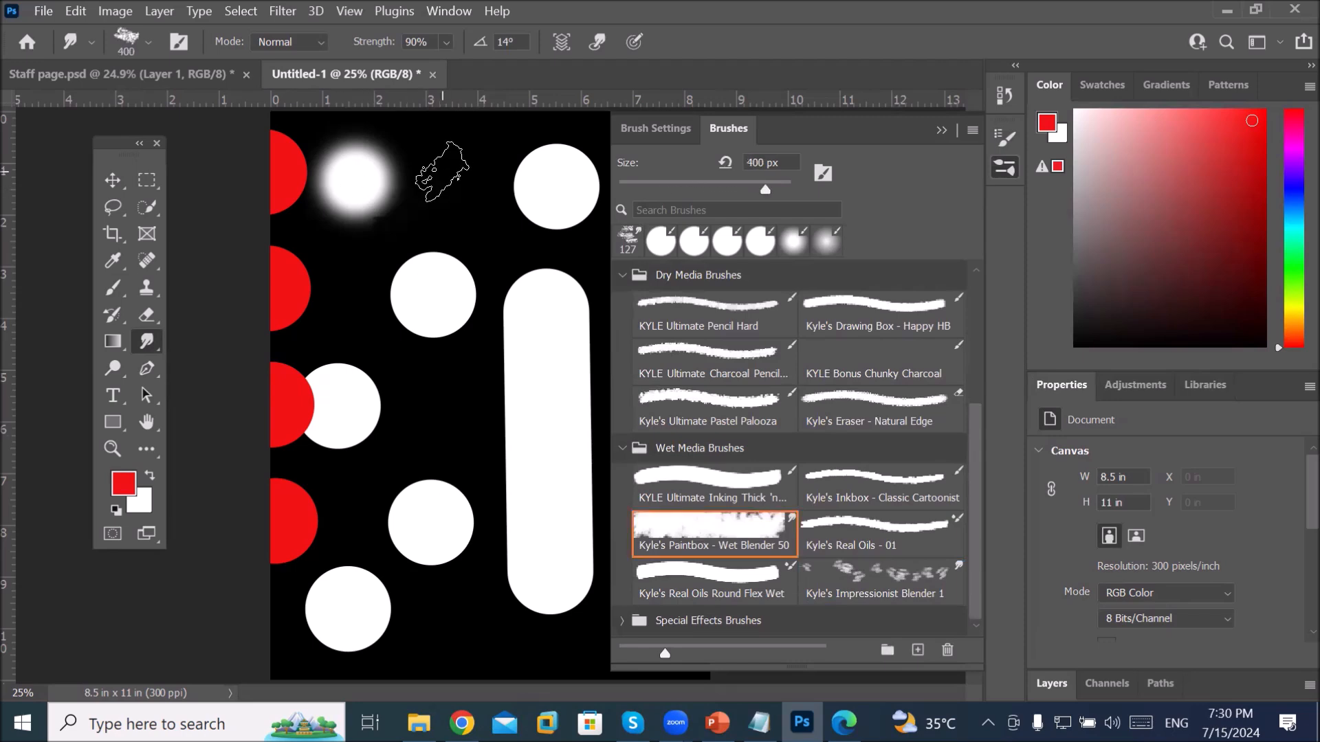
mouse_move(442, 172)
mouse_down()
mouse_move(364, 269)
mouse_move(352, 336)
mouse_move(431, 318)
mouse_move(506, 219)
mouse_move(560, 359)
mouse_move(546, 459)
mouse_move(561, 559)
mouse_move(586, 502)
mouse_move(560, 524)
mouse_up()
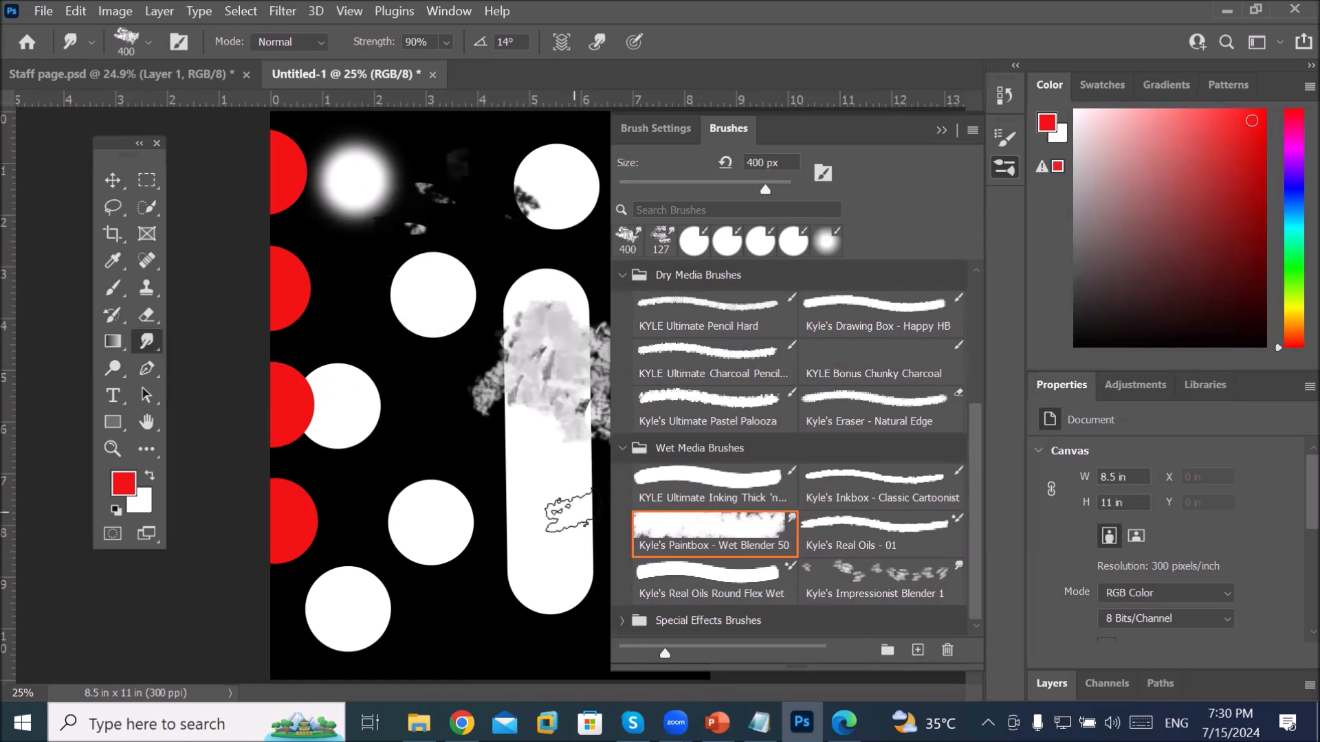
drag(427, 518, 423, 543)
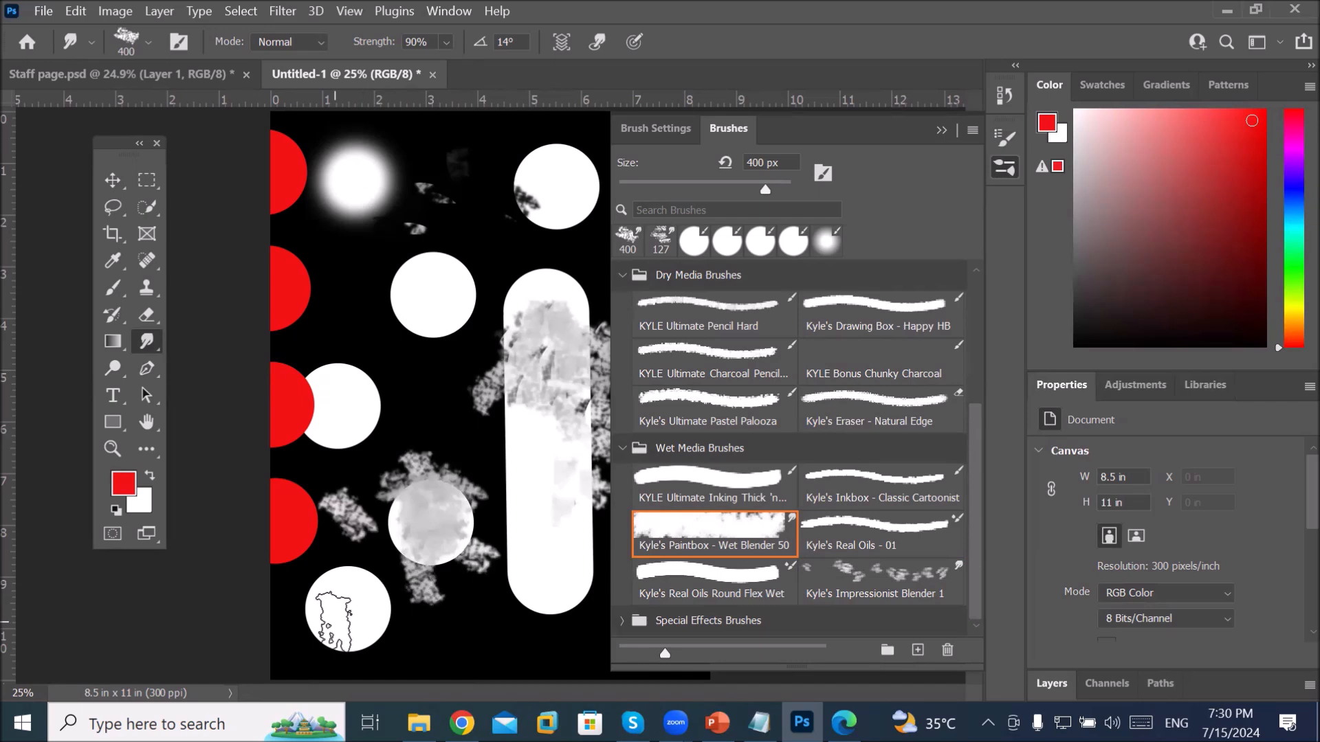
mouse_move(341, 622)
mouse_down()
mouse_move(372, 680)
mouse_move(344, 617)
mouse_move(364, 658)
mouse_up()
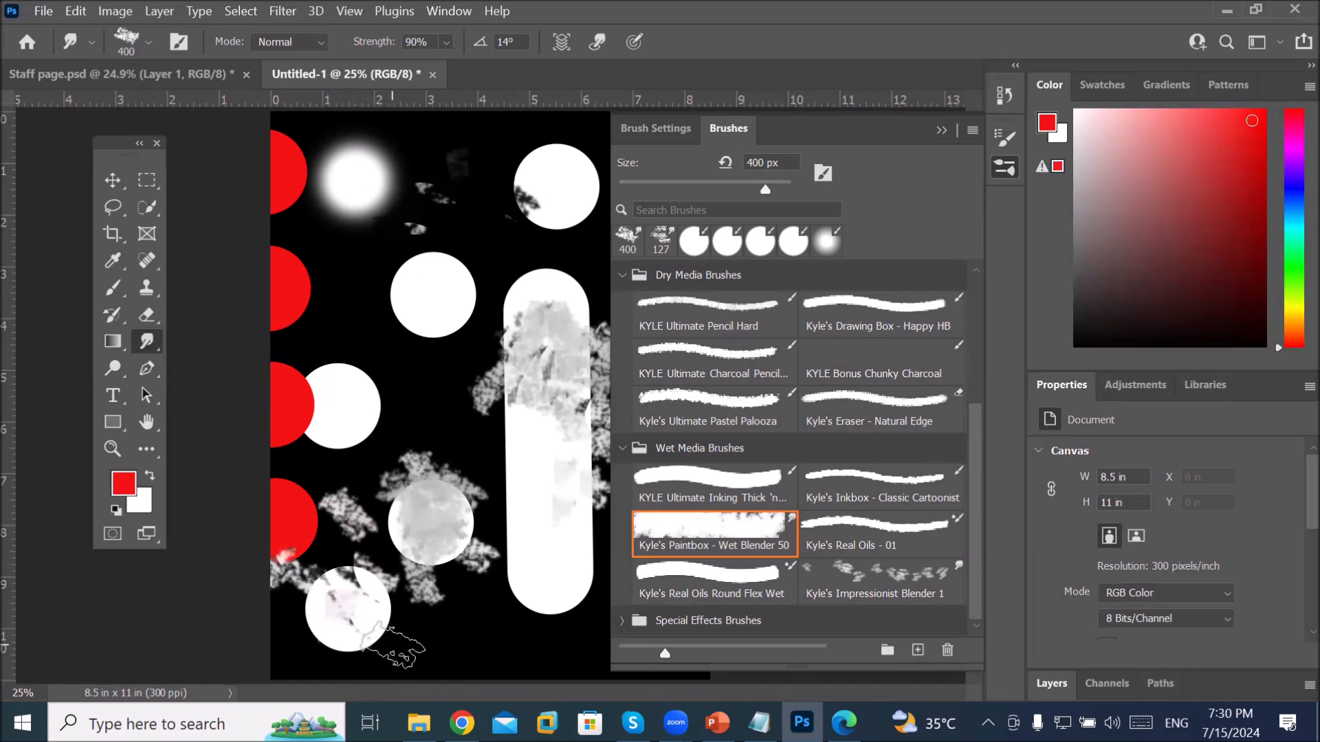
click(623, 621)
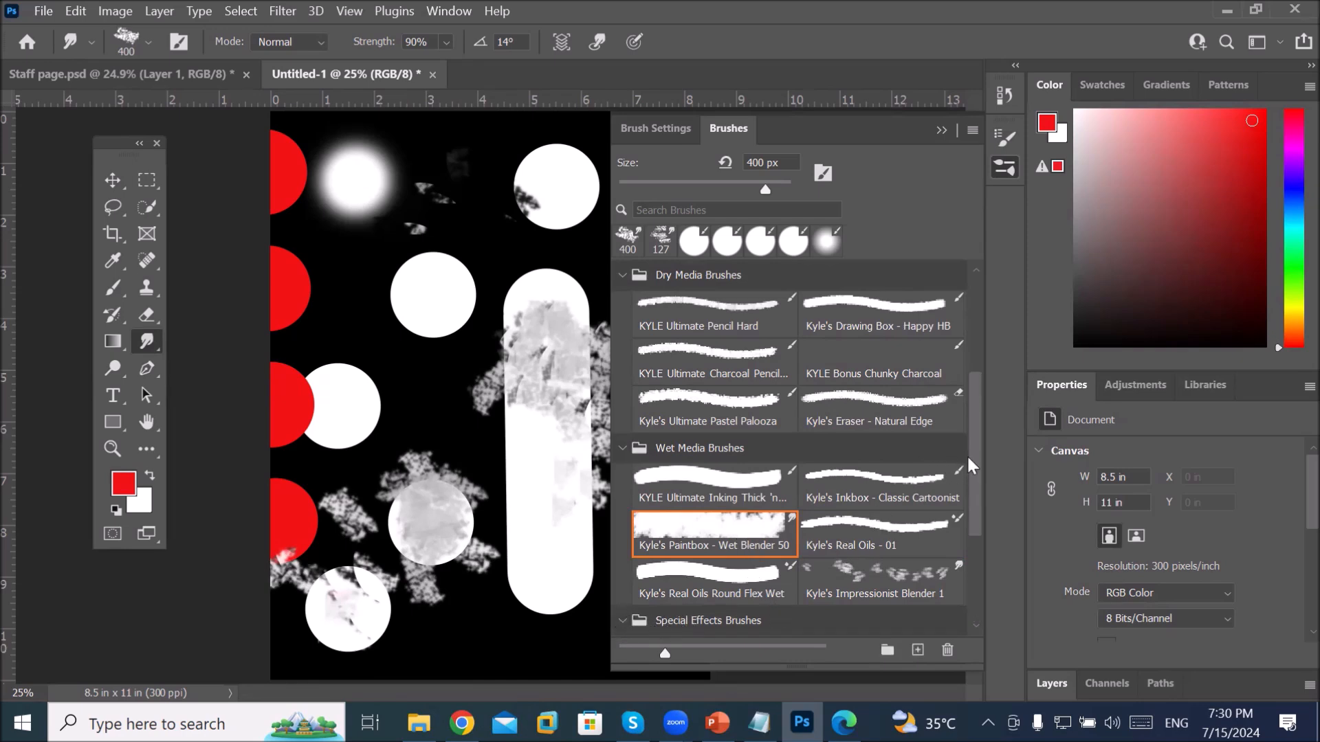
drag(975, 460, 977, 605)
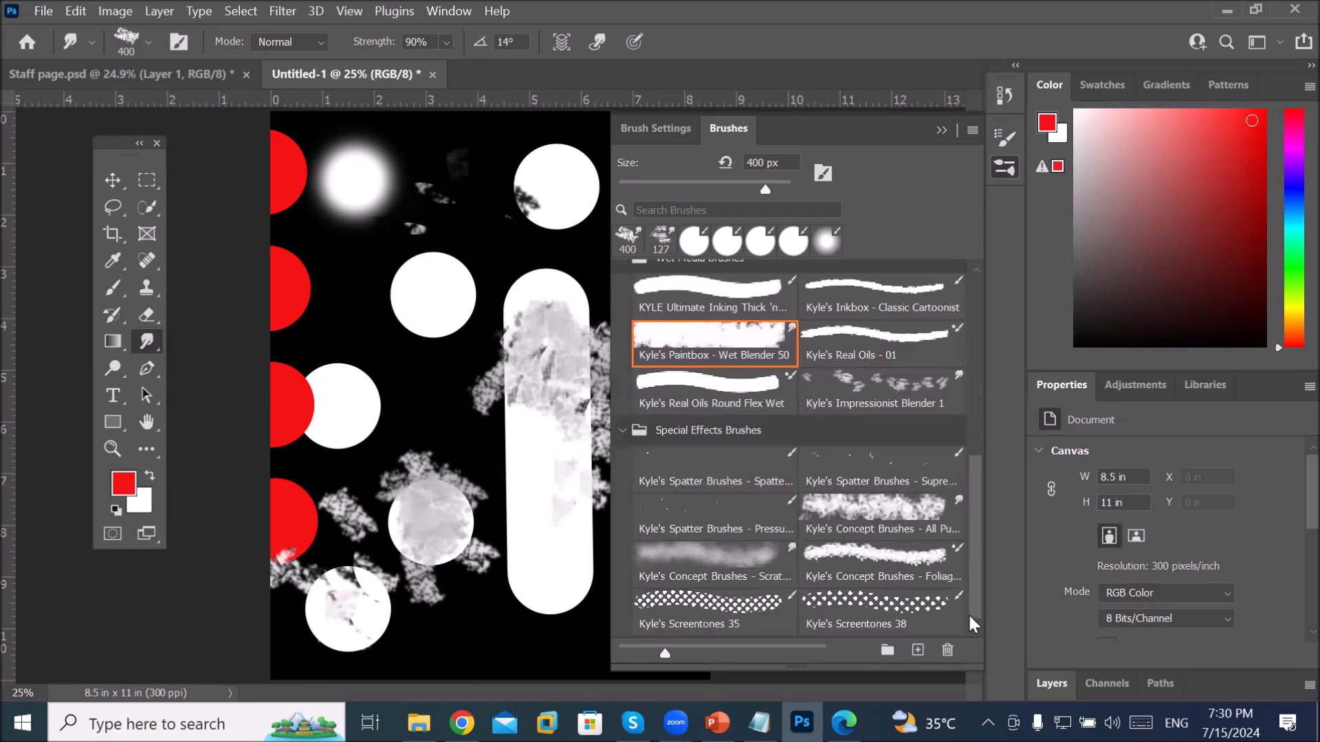
Step: With Kyle's Concept Brushes - All Purpose, blur the upper white circles and top red dot into smoky clouds
click(883, 510)
mouse_move(464, 272)
mouse_down()
mouse_move(413, 309)
mouse_move(289, 507)
mouse_move(348, 629)
mouse_up()
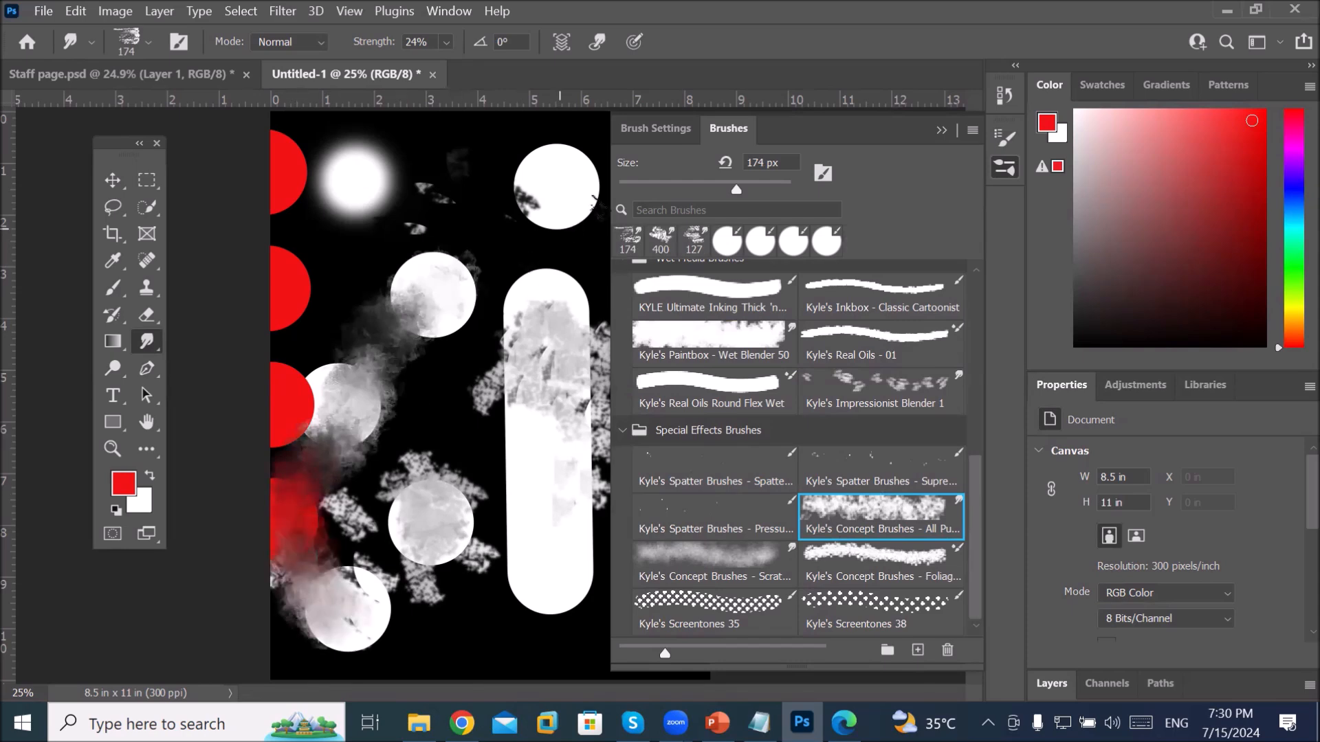
mouse_move(550, 196)
mouse_down()
mouse_move(574, 184)
mouse_move(544, 150)
mouse_move(511, 178)
mouse_move(543, 198)
mouse_move(568, 163)
mouse_move(529, 161)
mouse_move(548, 204)
mouse_move(591, 184)
mouse_move(555, 147)
mouse_move(511, 180)
mouse_move(550, 199)
mouse_move(563, 158)
mouse_move(523, 139)
mouse_move(511, 176)
mouse_move(561, 201)
mouse_up()
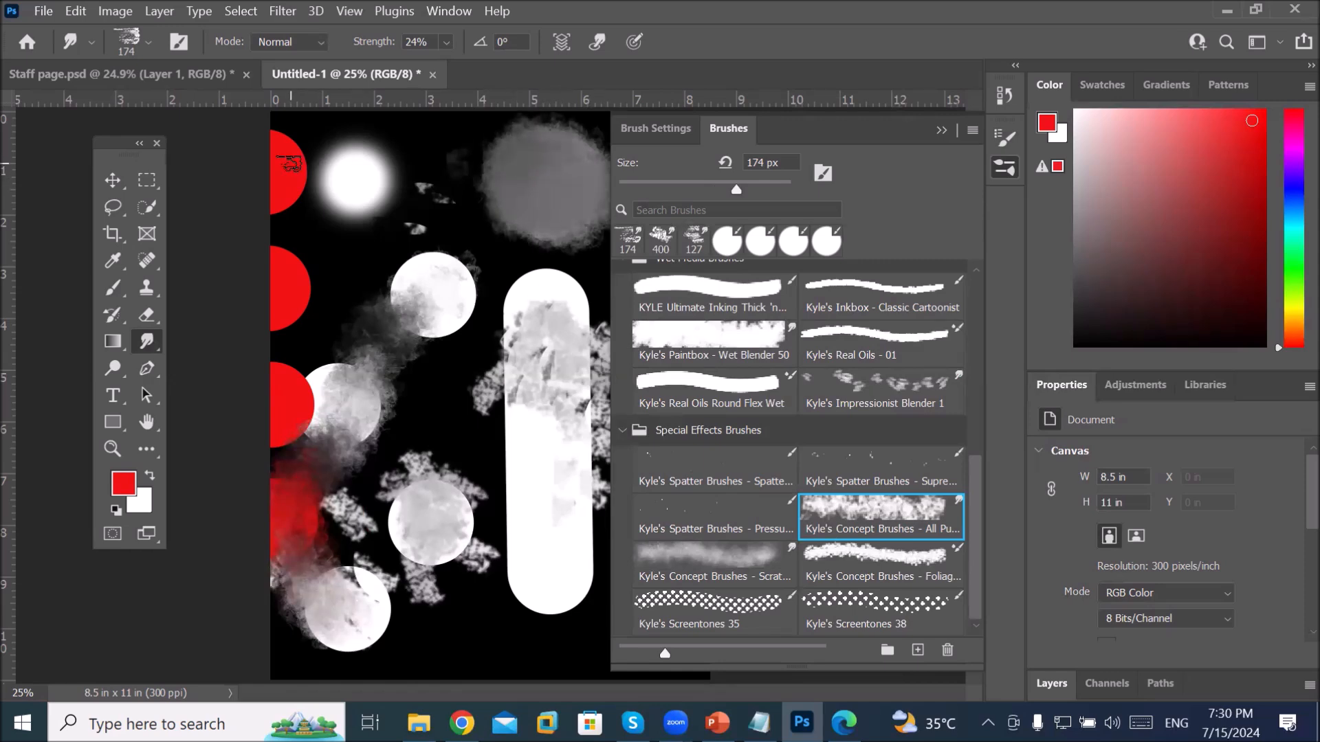
mouse_move(303, 160)
mouse_down()
mouse_move(332, 168)
mouse_move(315, 193)
mouse_move(356, 176)
mouse_move(367, 214)
mouse_move(375, 182)
mouse_move(367, 223)
mouse_move(406, 234)
mouse_move(420, 294)
mouse_move(408, 288)
mouse_move(434, 286)
mouse_move(425, 265)
mouse_move(440, 315)
mouse_move(464, 303)
mouse_up()
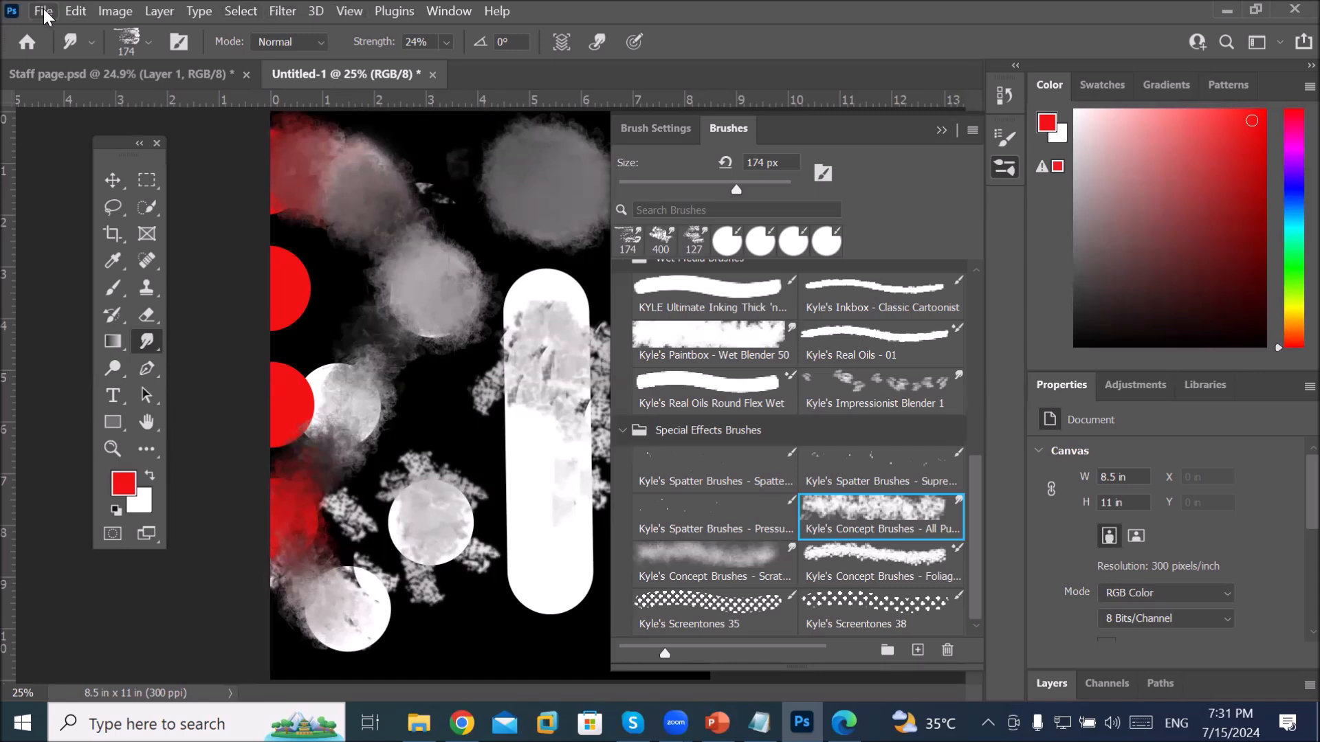
Step: Browse the File and Window > Workspace menus, ending with the File menu open
click(43, 9)
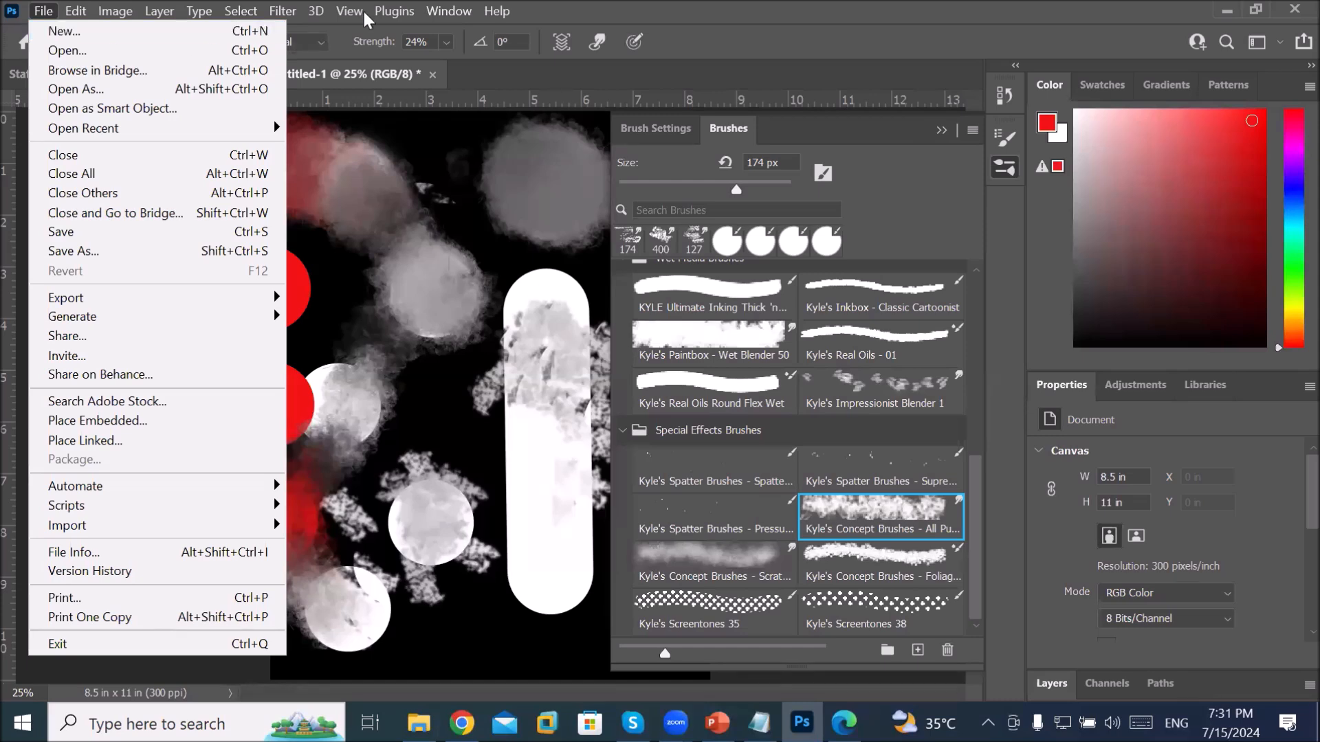
mouse_move(446, 14)
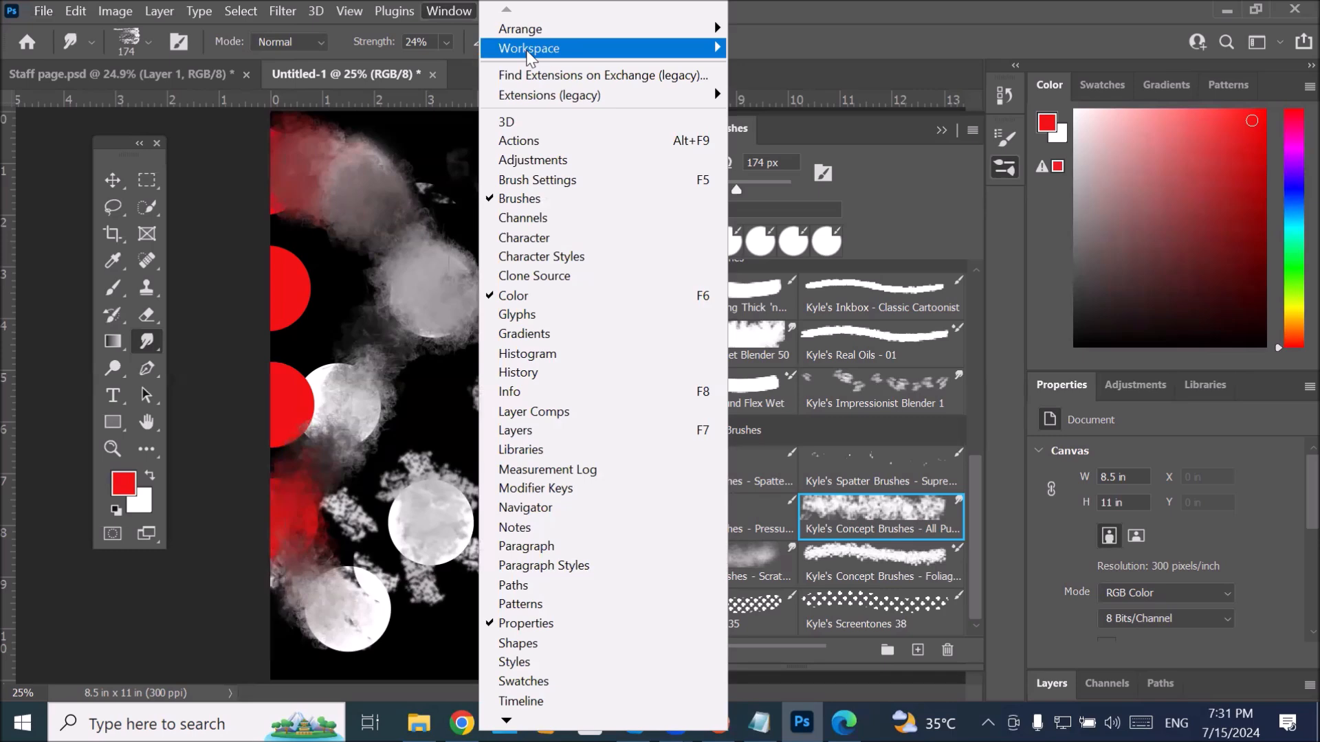
mouse_move(529, 55)
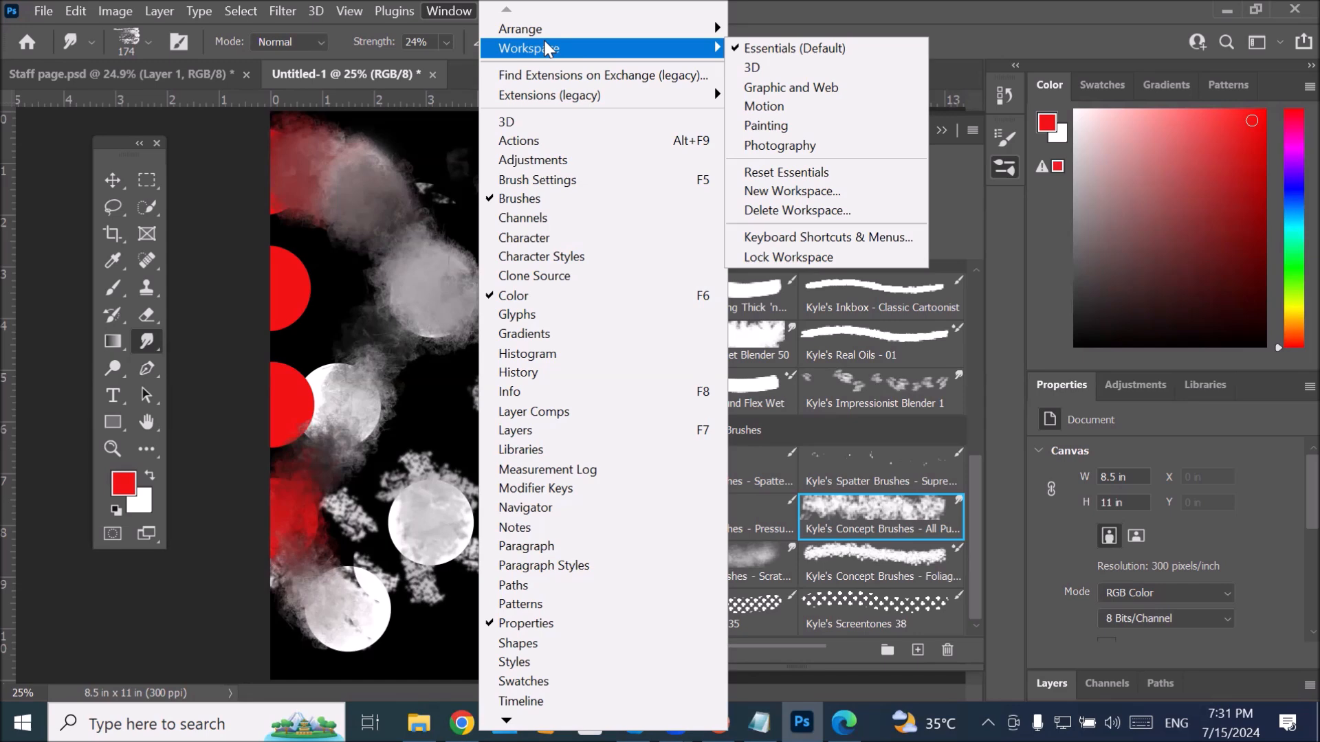
click(43, 12)
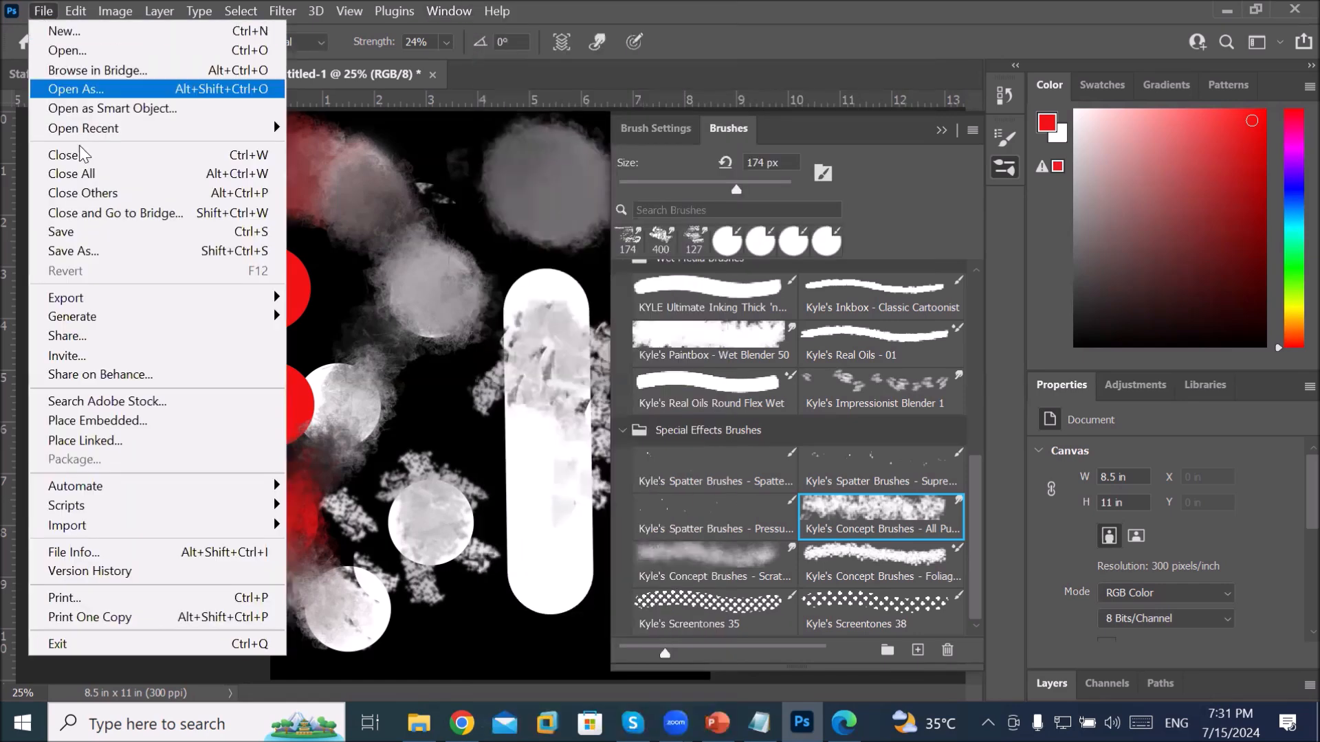
Step: Close all documents without saving Untitled-1 or Staff page.psd, and quit Photoshop
click(87, 650)
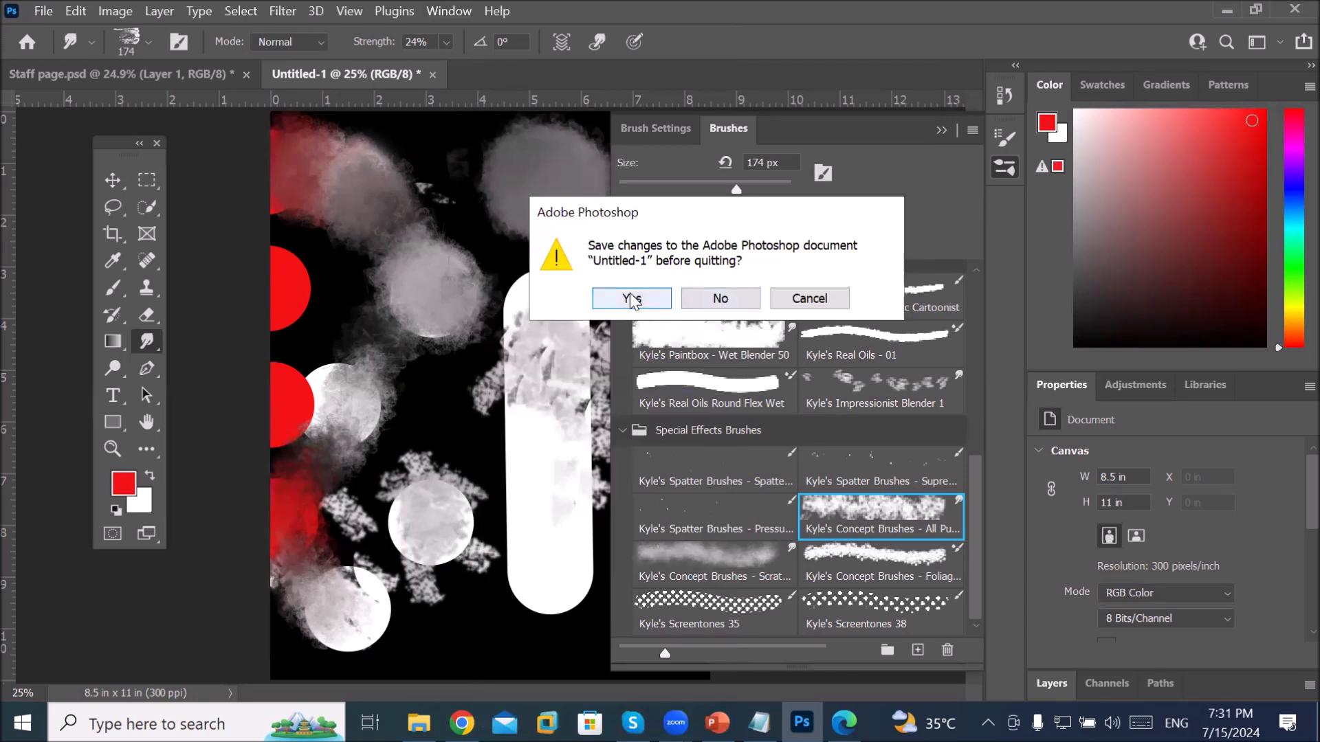
click(720, 300)
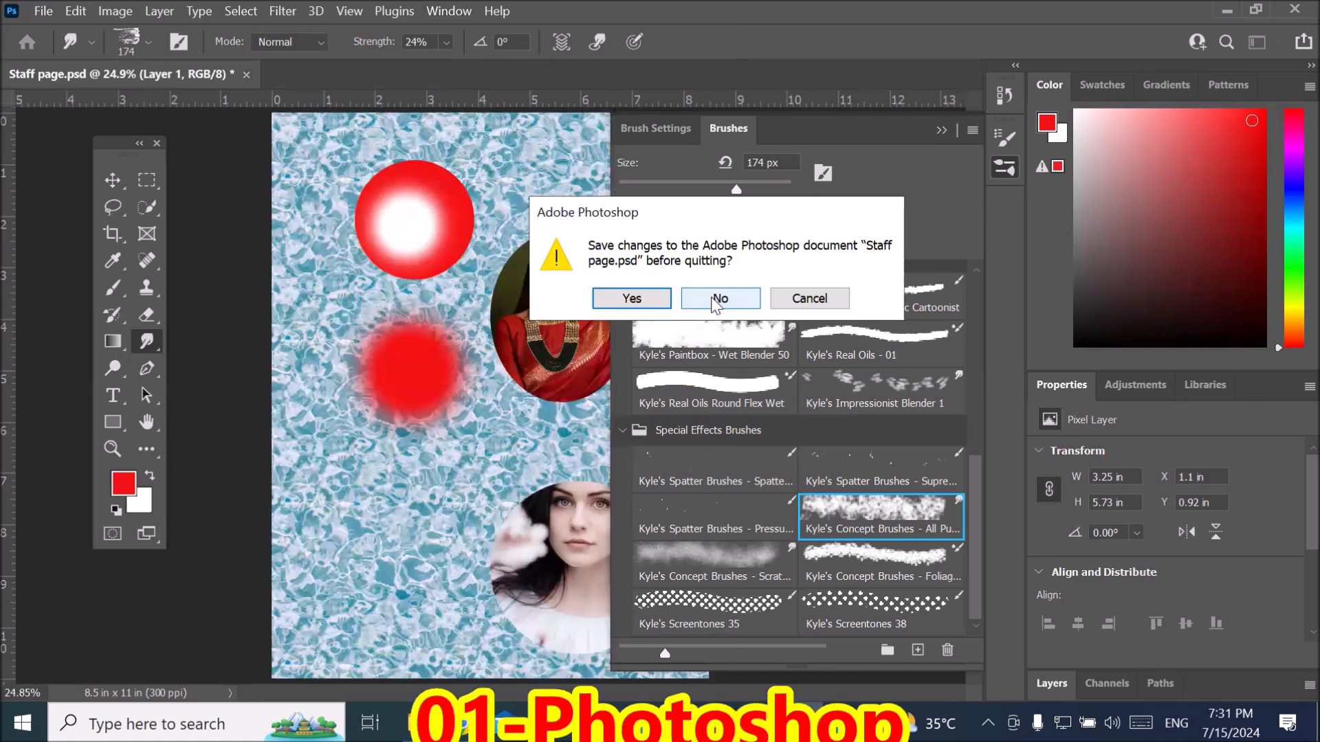
click(720, 297)
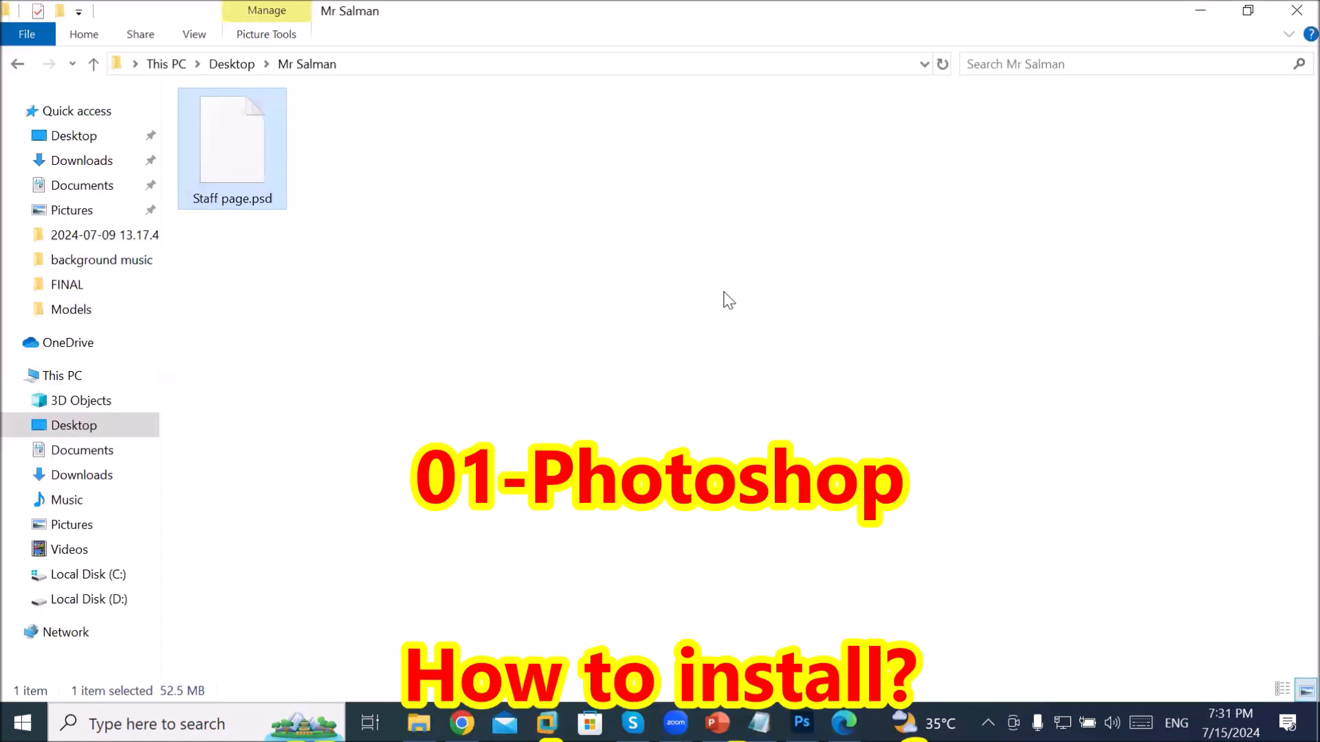